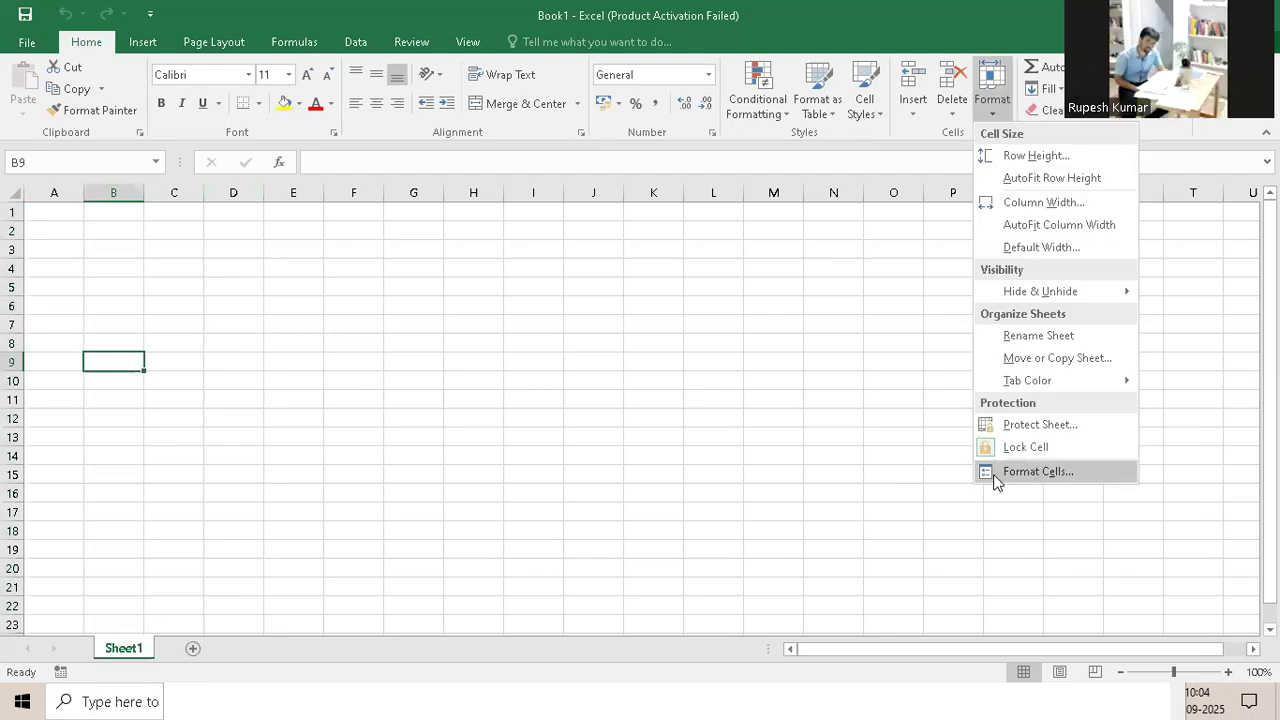
Switch to Notepad and write the note "Ctrl + 1 : Display the format cell dialog box."
click(298, 700)
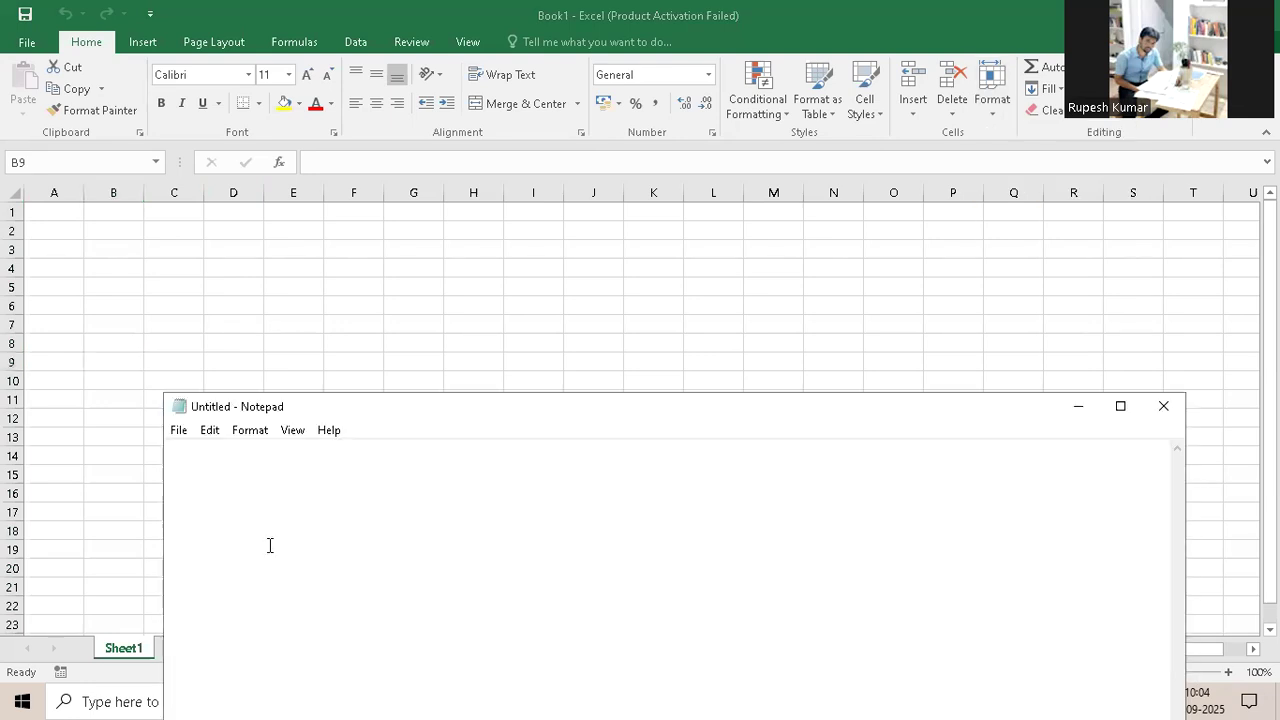
text(Ctr)
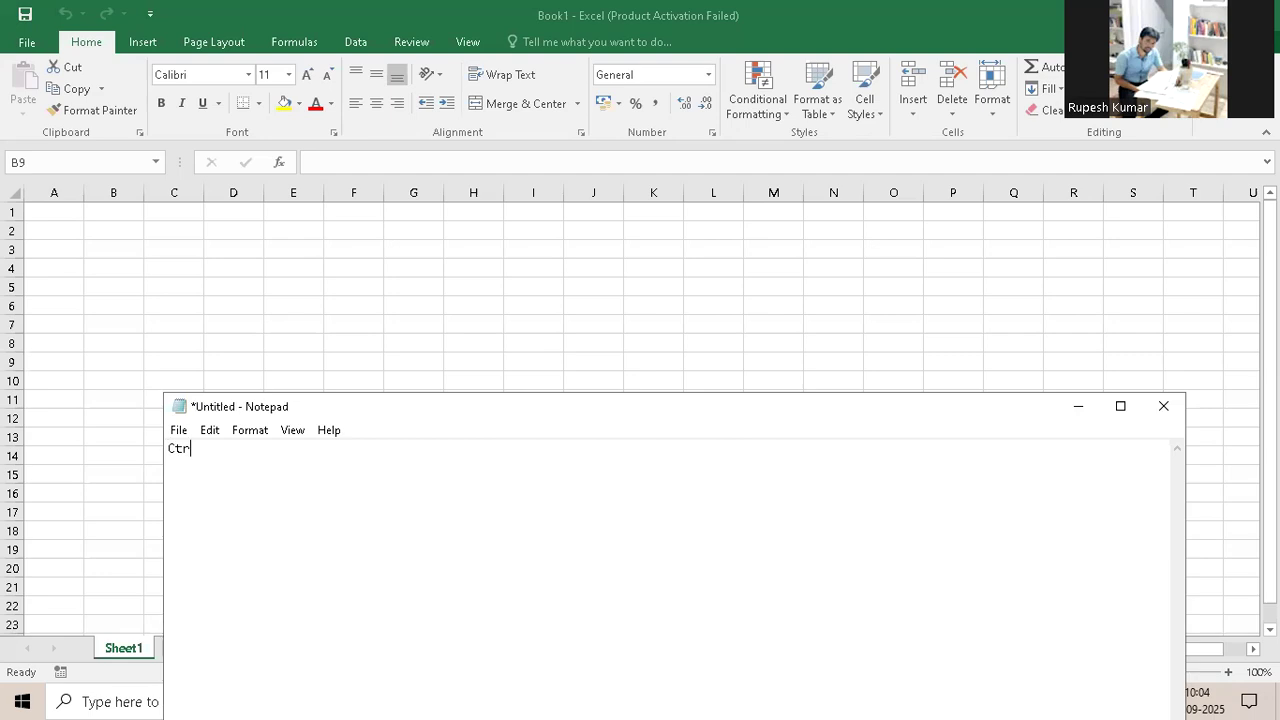
text(l )
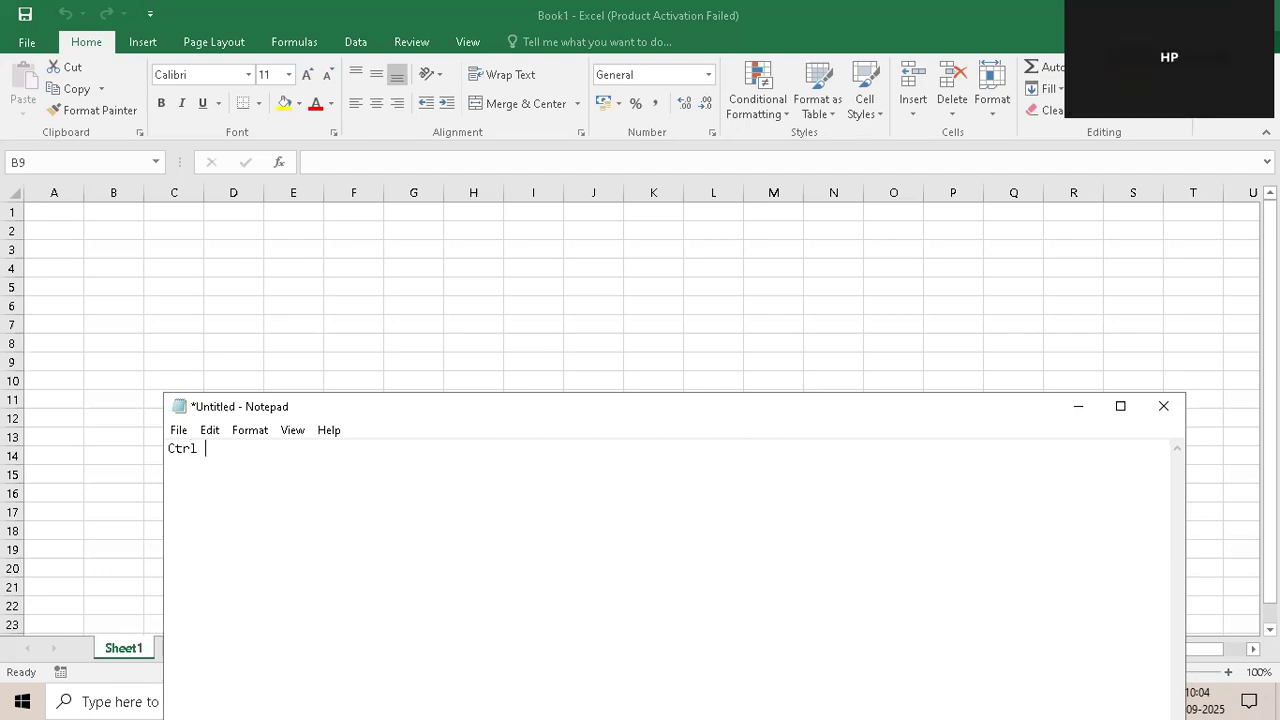
text(+ 1 : Display the form)
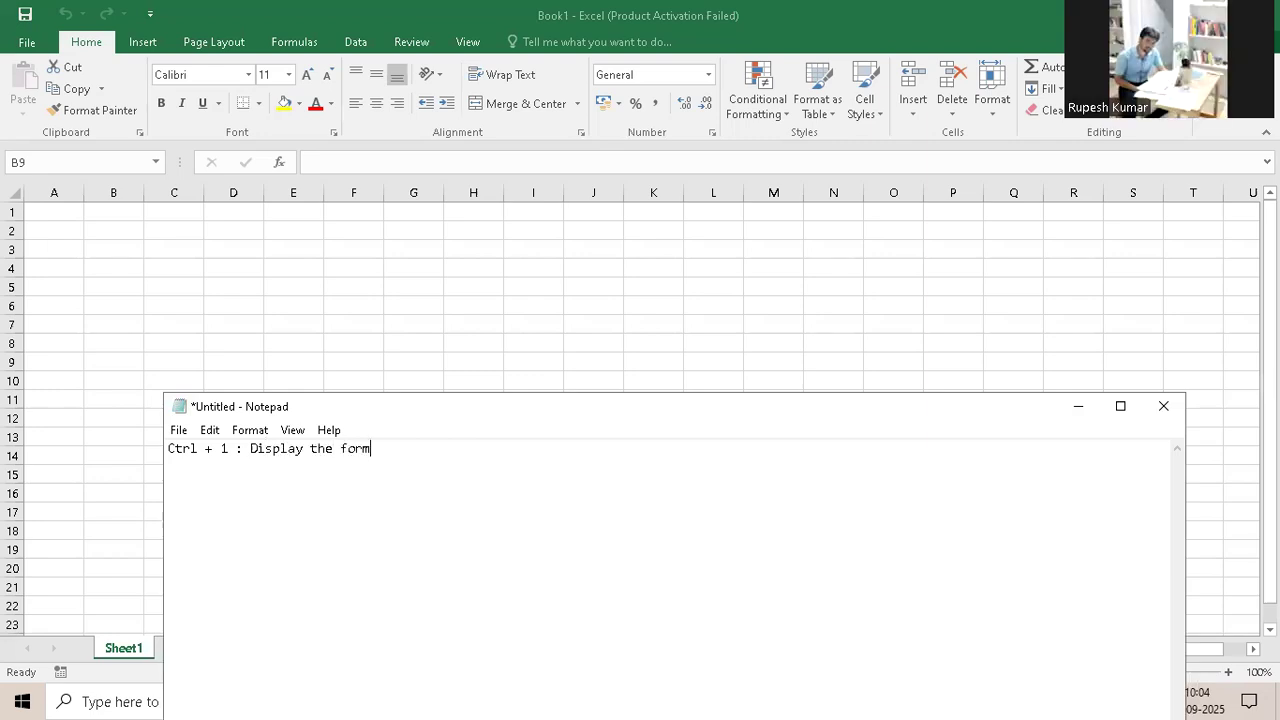
text(at celldi)
key(BackSpace)
key(BackSpace)
text(dialog box.)
key(Return)
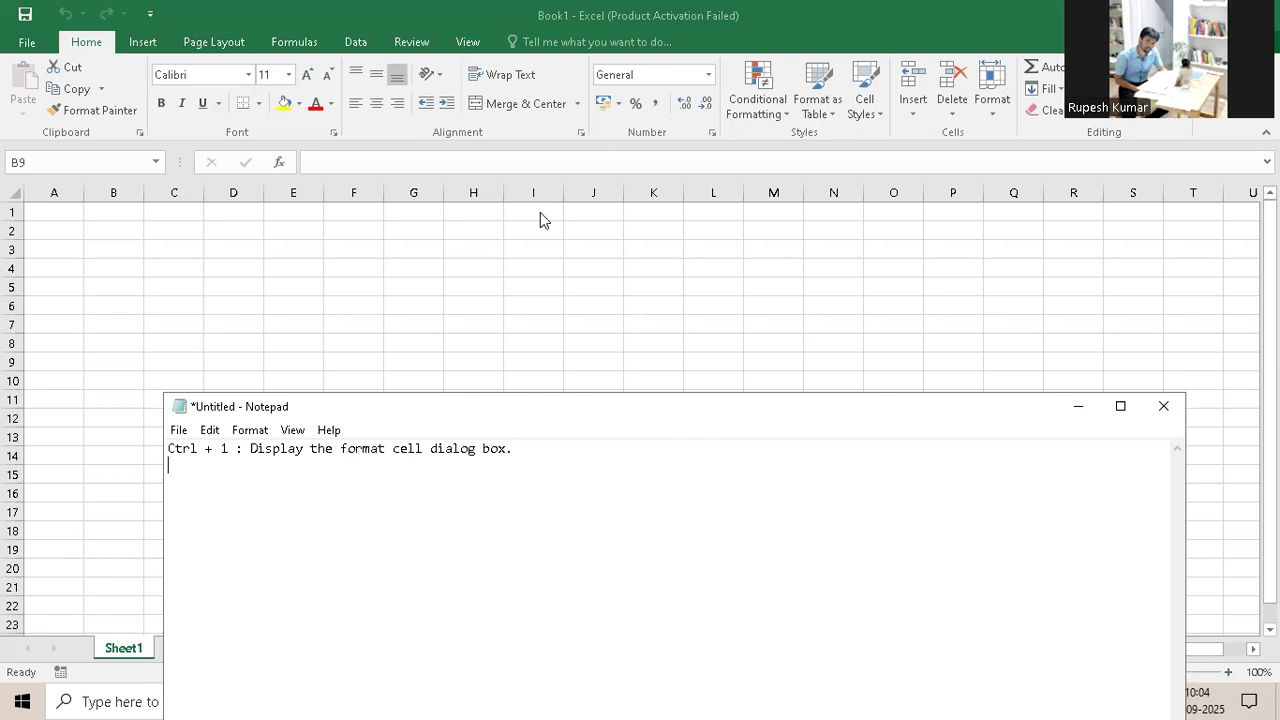
Look at the Format Cells number categories for cell B9, including the Time formats, and close the dialog without changes
click(1016, 118)
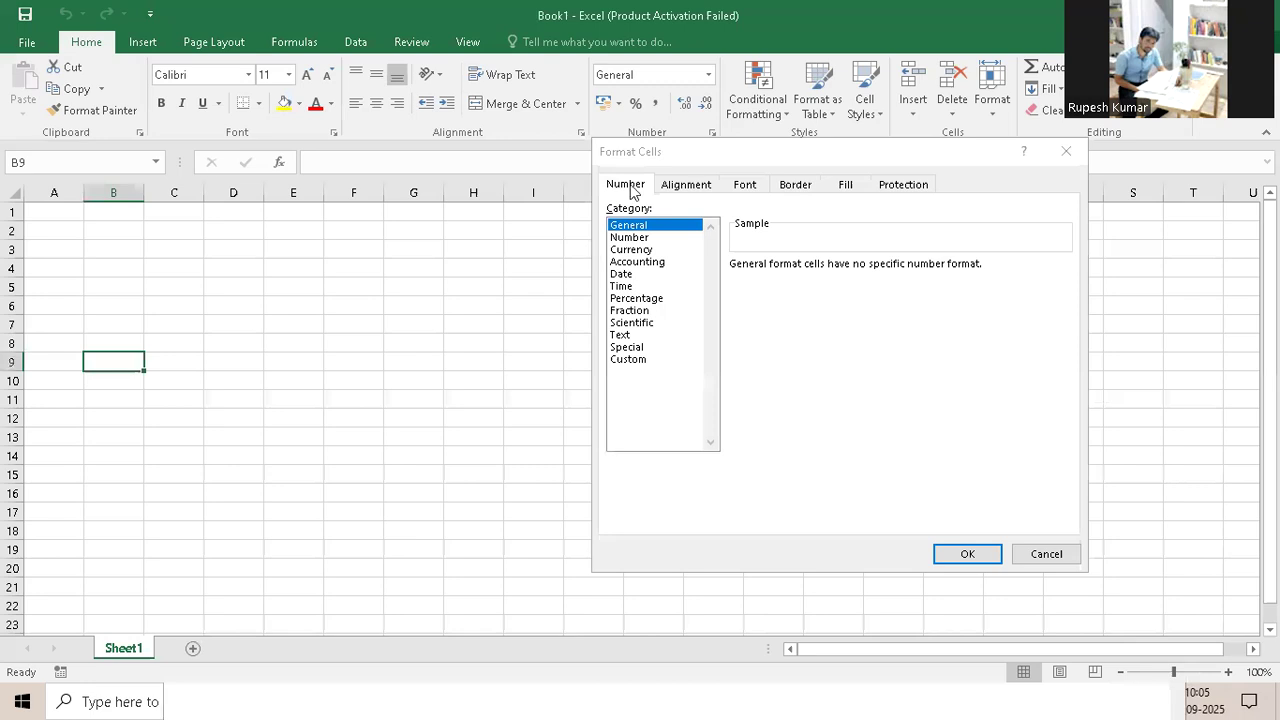
click(688, 162)
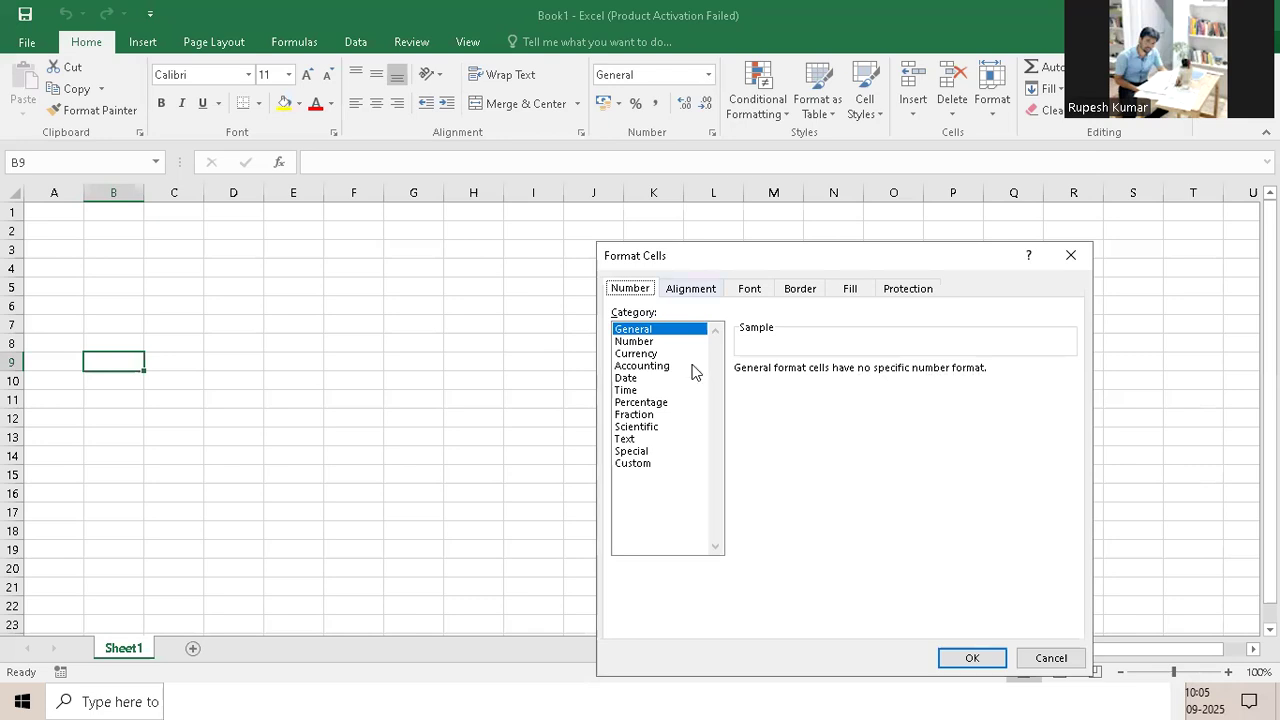
click(636, 390)
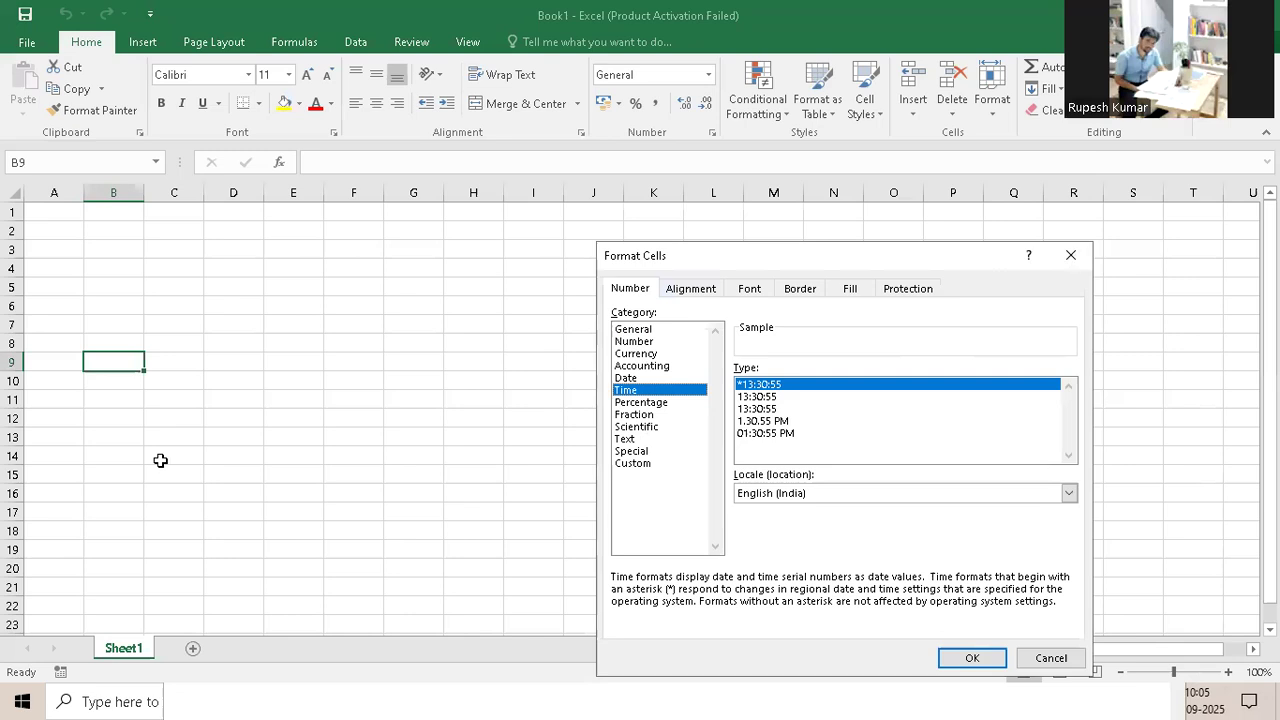
key(Escape)
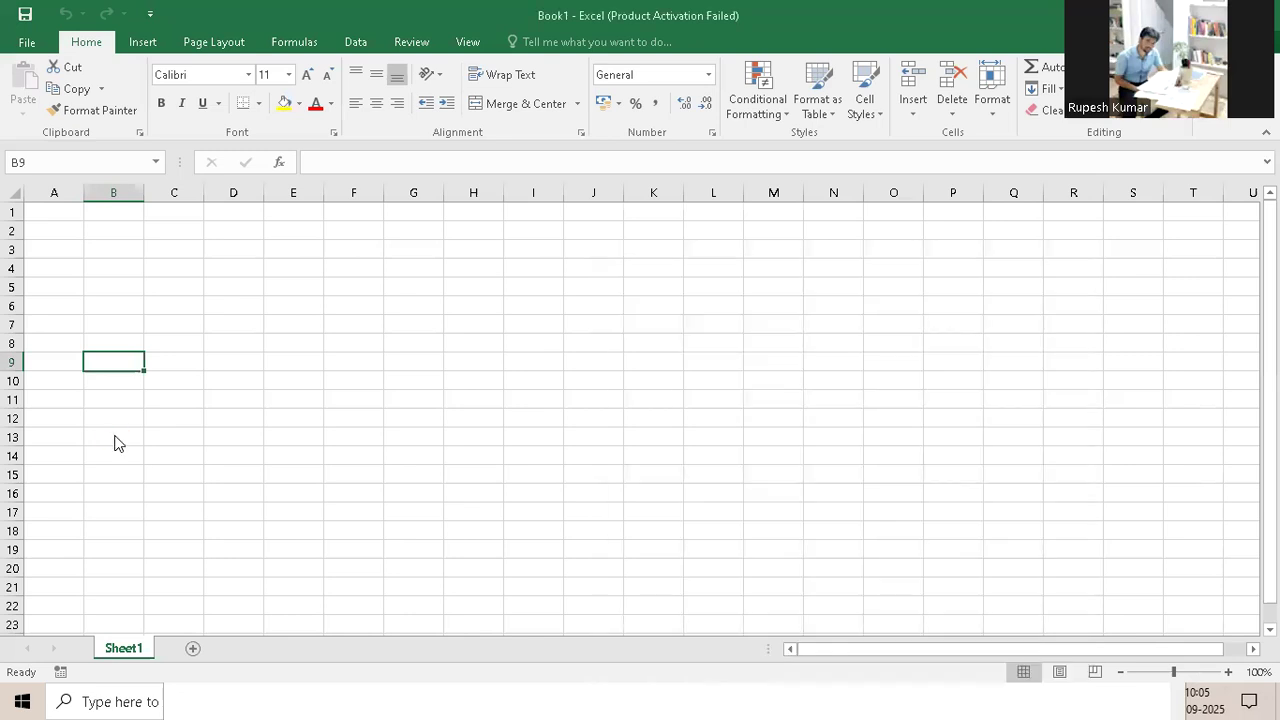
Open the recent workbook Final Sheet2 from the Desktop
key(ctrl+o)
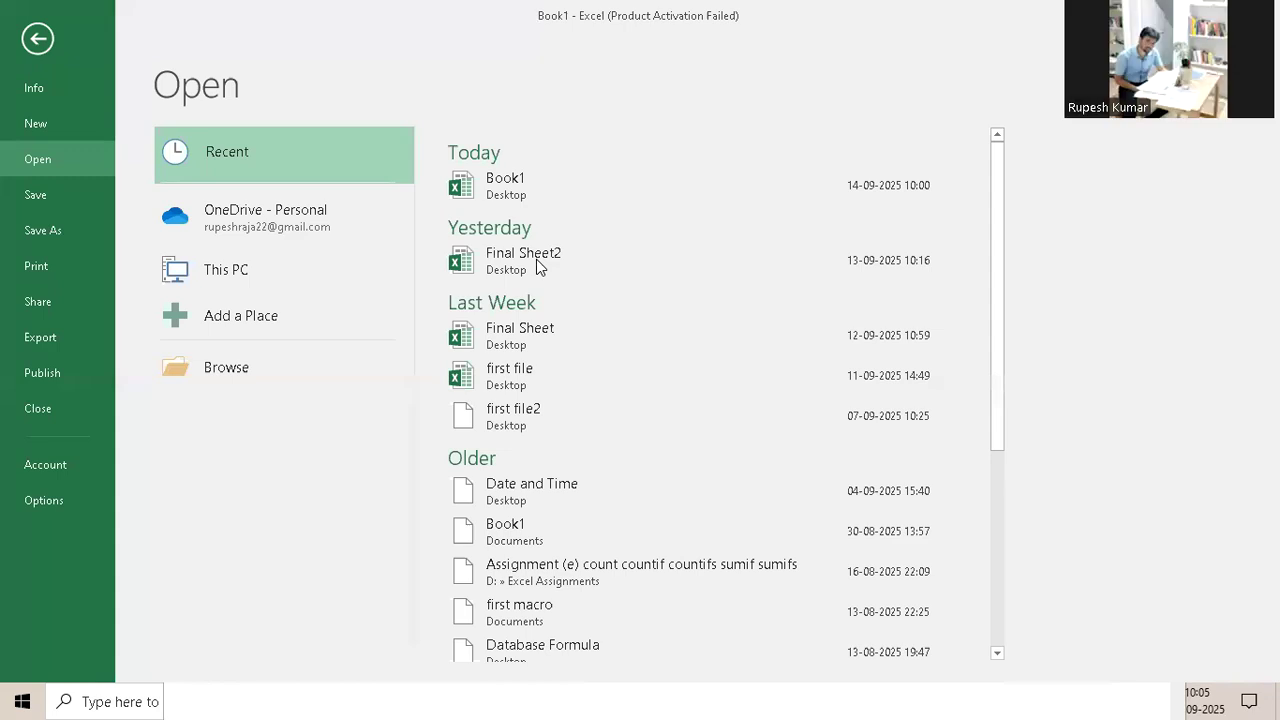
click(536, 258)
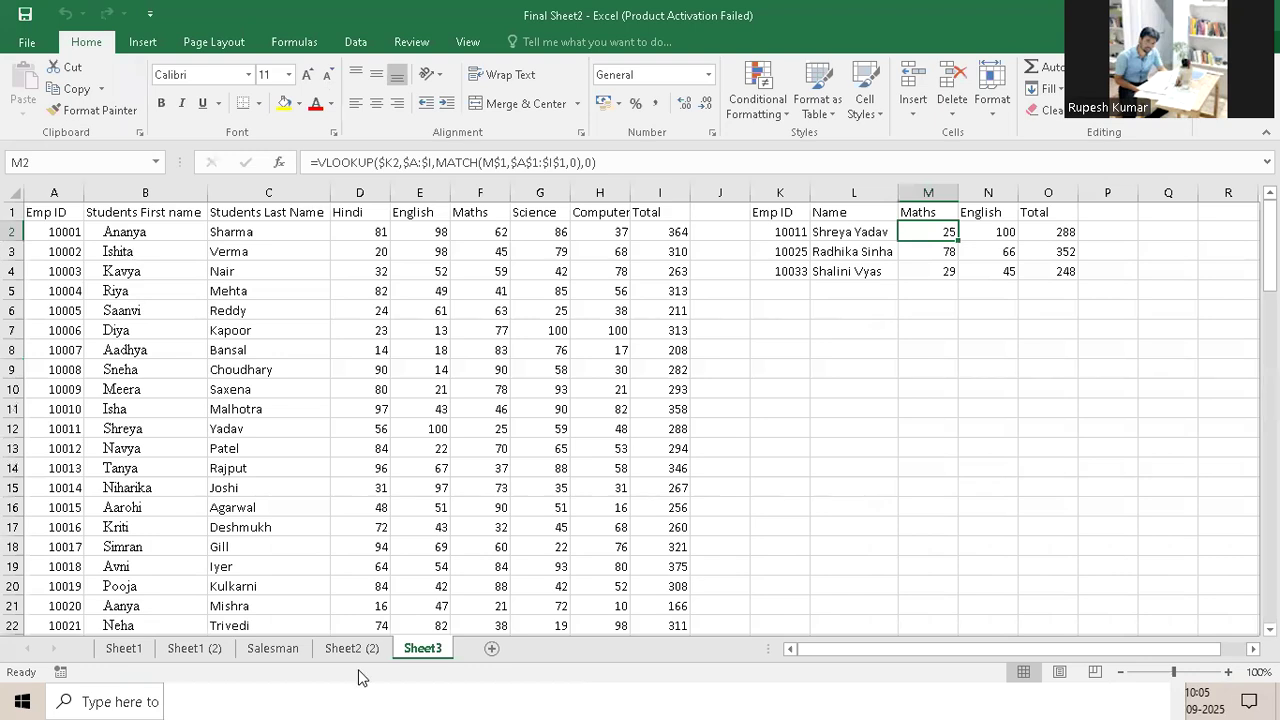
Look through the workbook's sheets for a data table to practise formatting on, ending on Sheet3
click(238, 651)
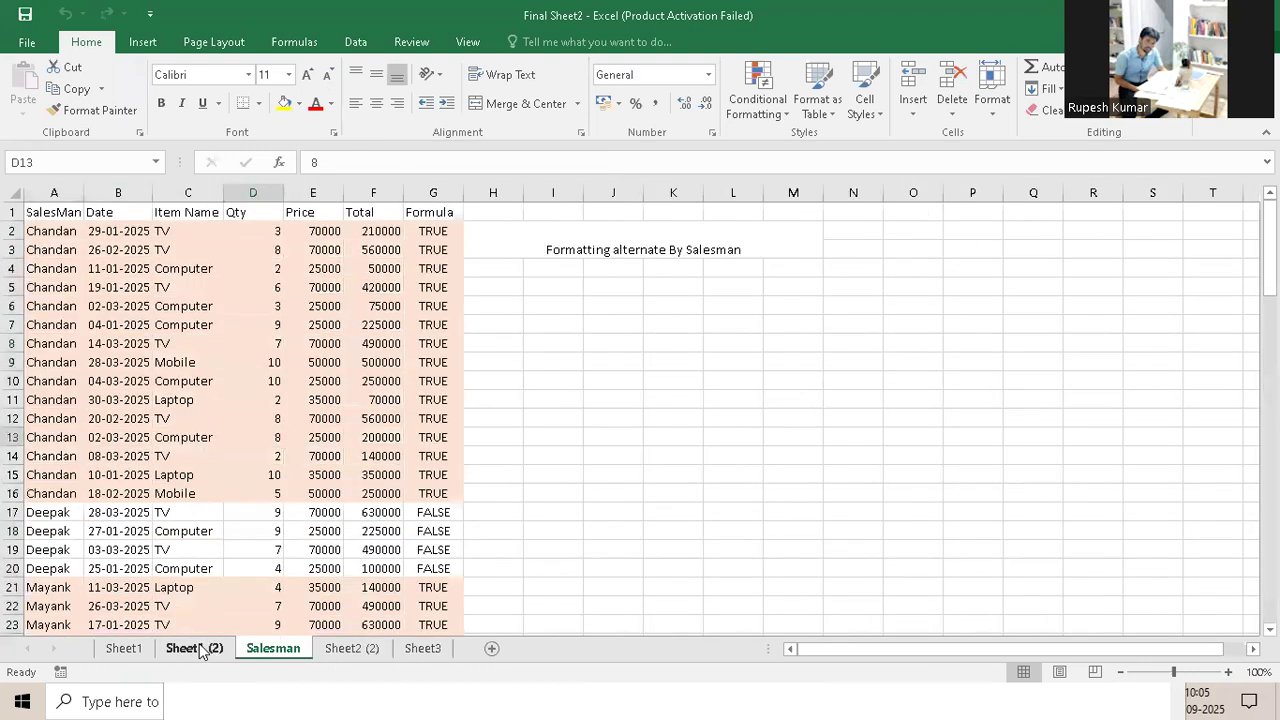
click(174, 650)
click(140, 650)
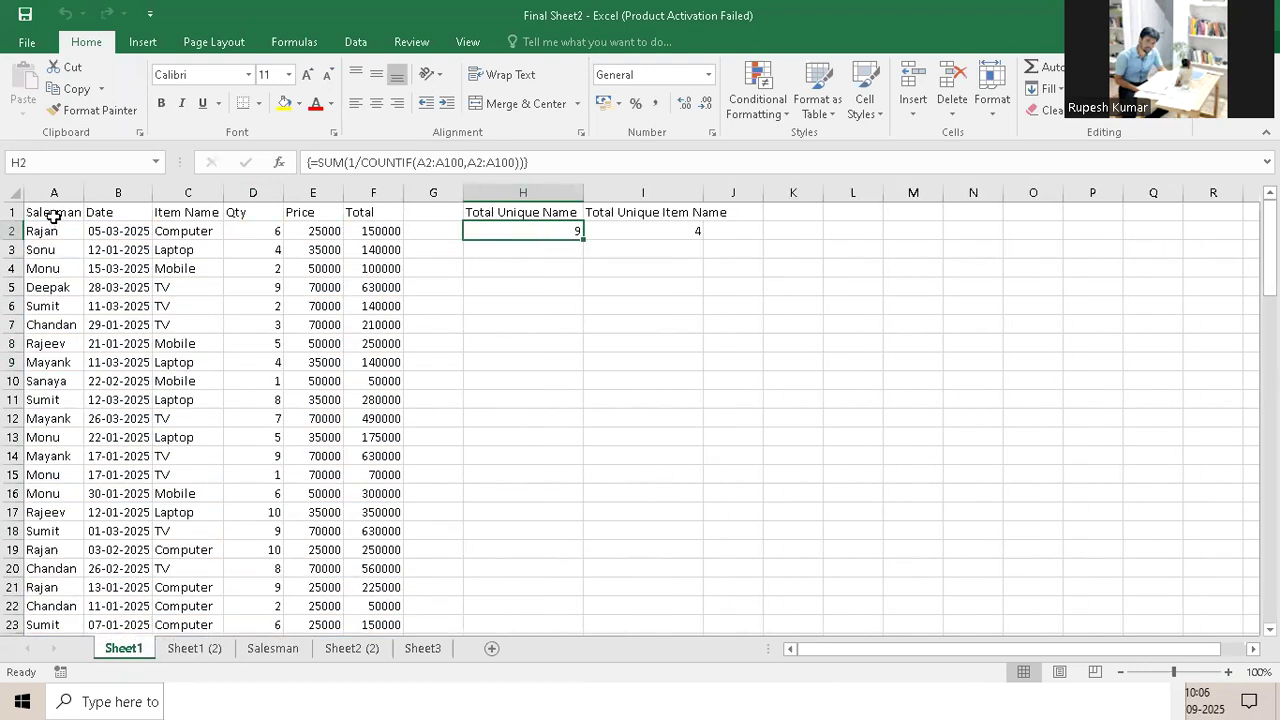
drag(40, 212, 380, 343)
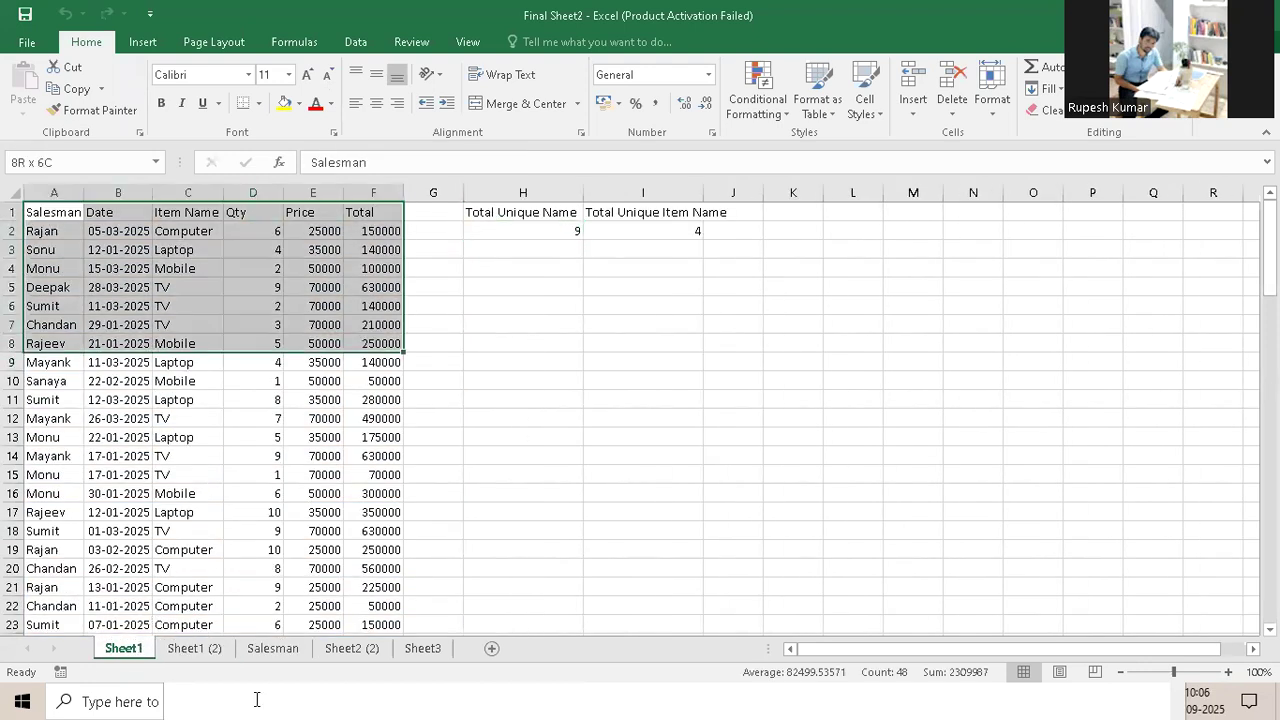
click(194, 652)
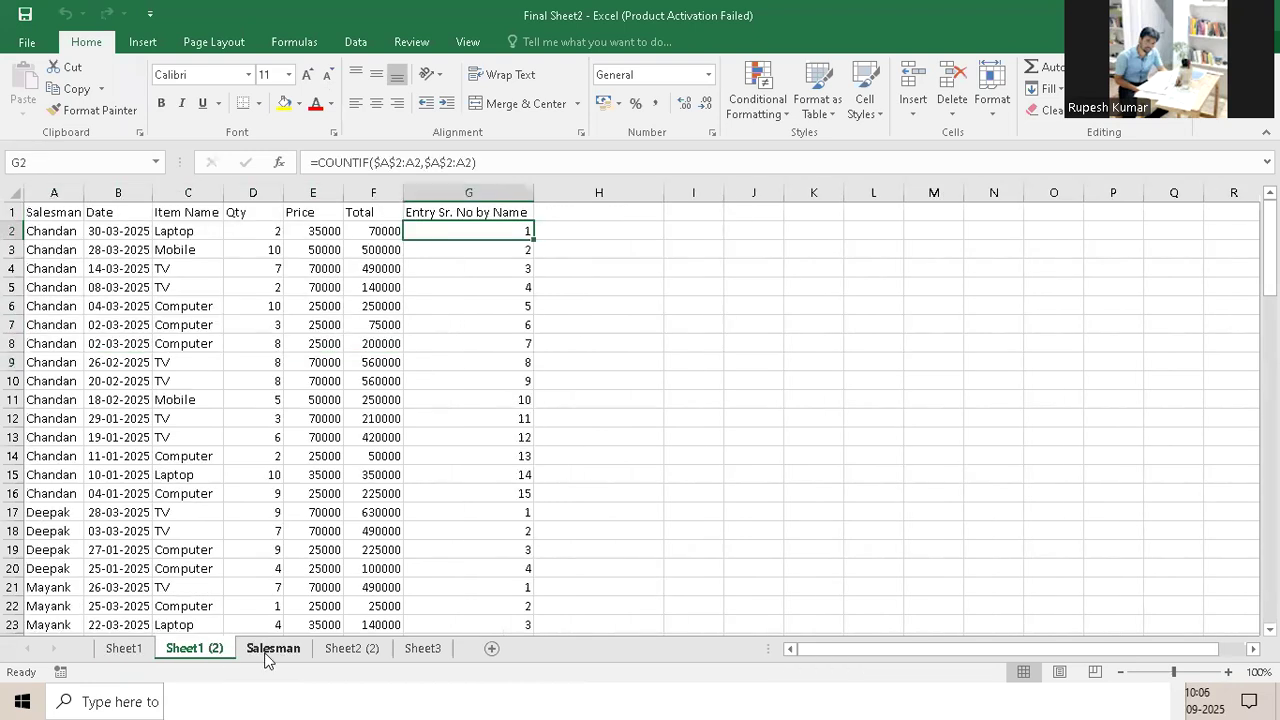
click(273, 650)
click(347, 652)
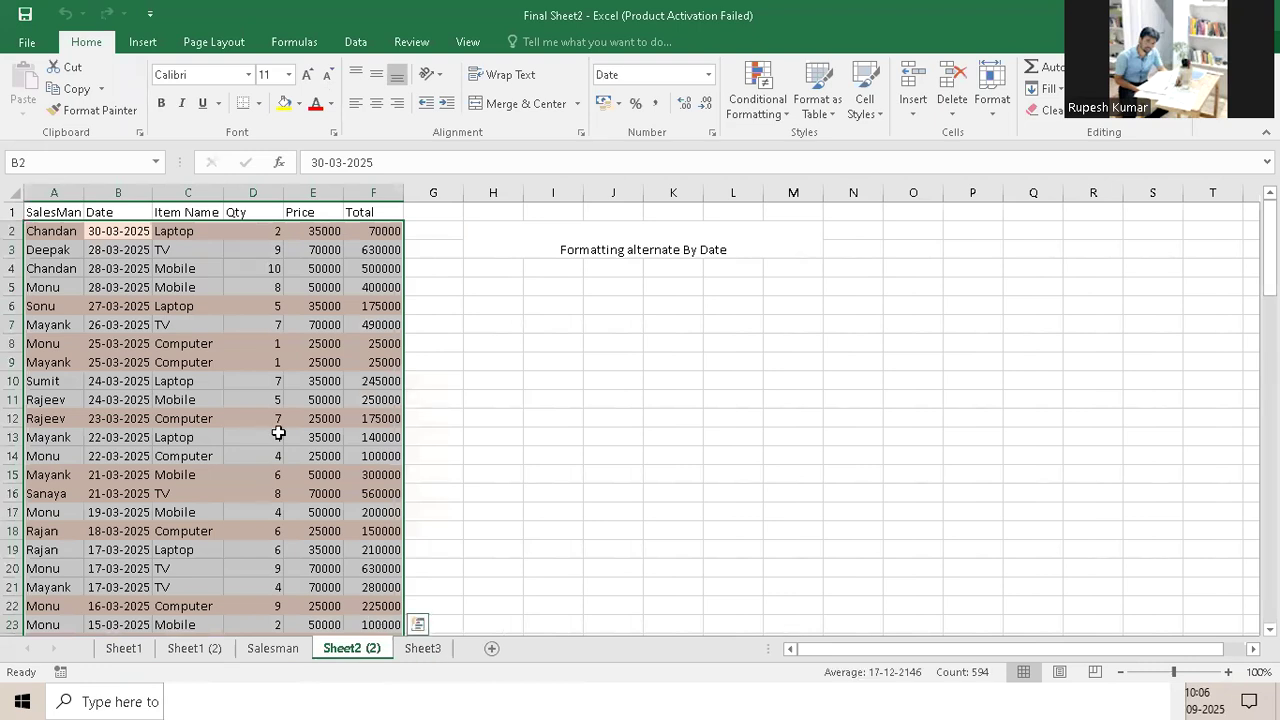
key(ctrl+Page_Down)
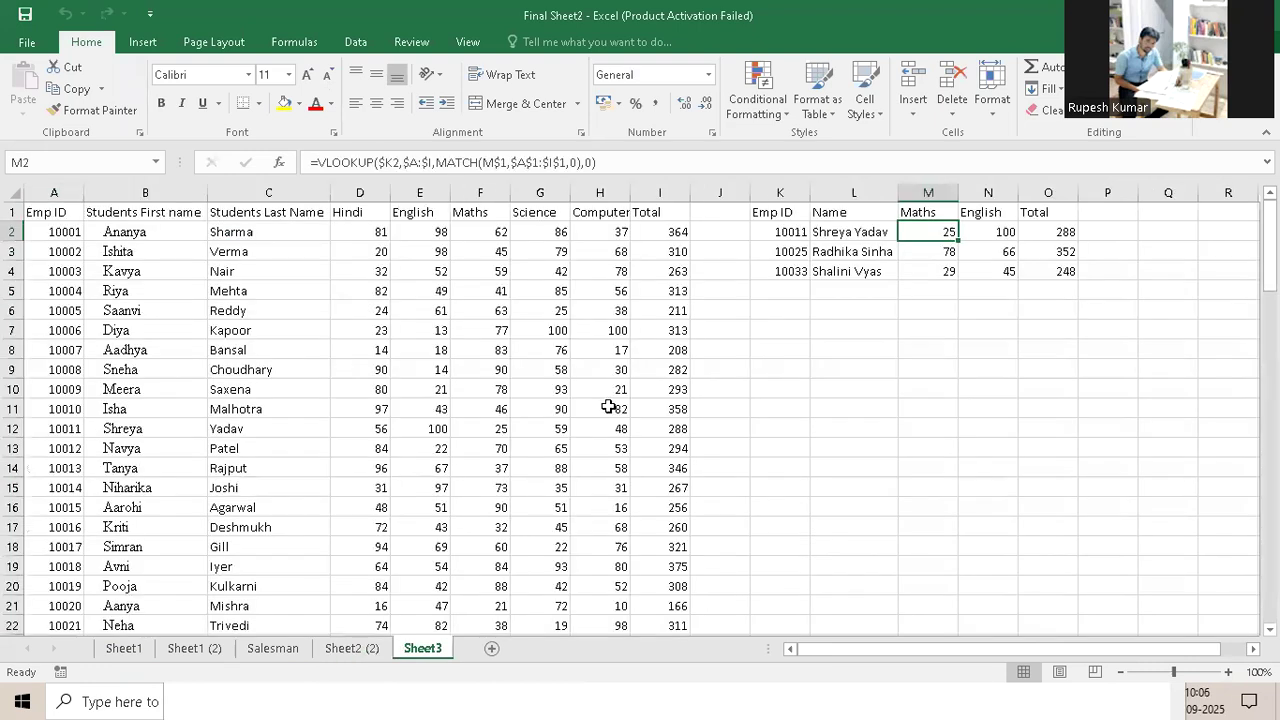
Copy the student marks in A1:I11 of Sheet3 and paste them at A1 of the blank Book1 workbook
drag(604, 408, 50, 216)
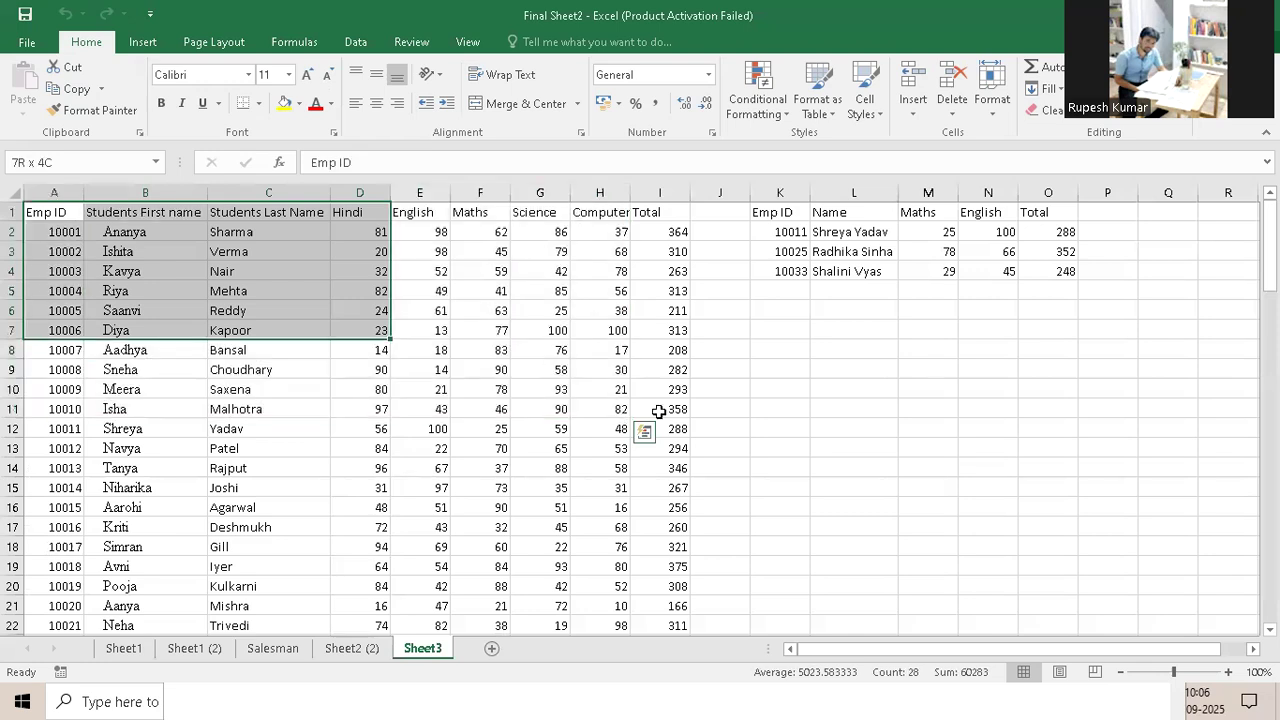
drag(658, 411, 658, 411)
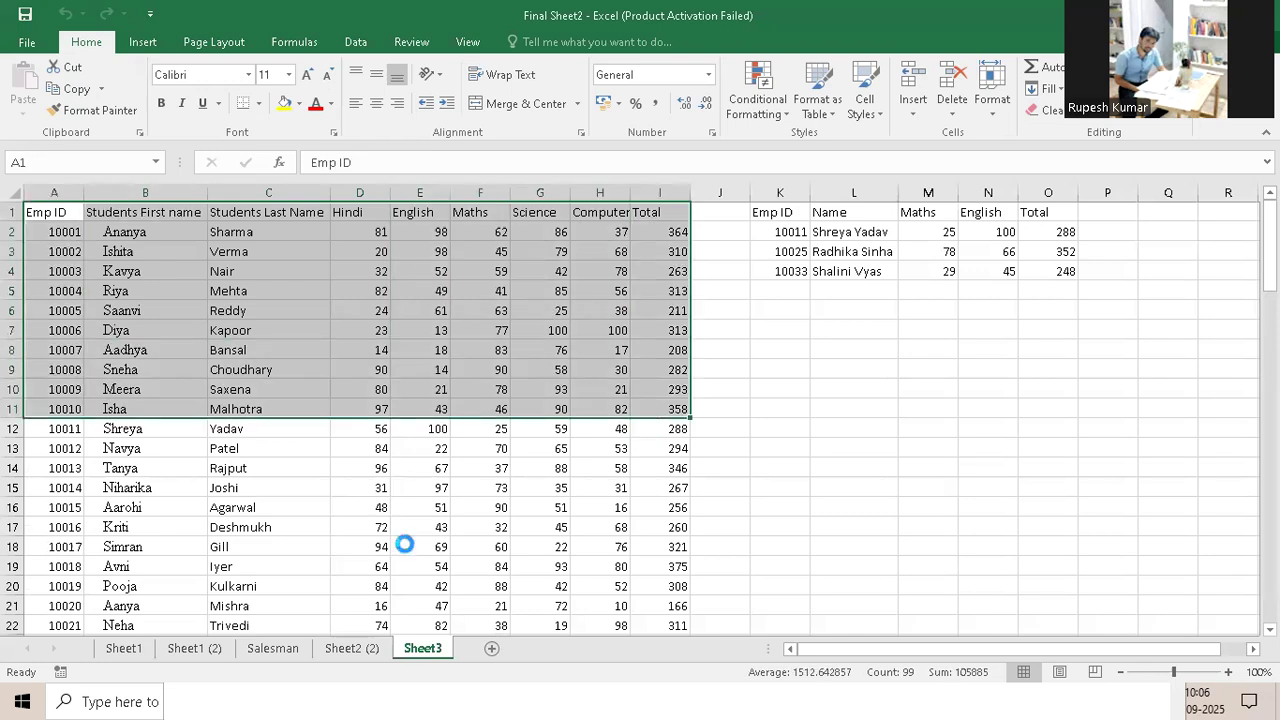
key(ctrl+c)
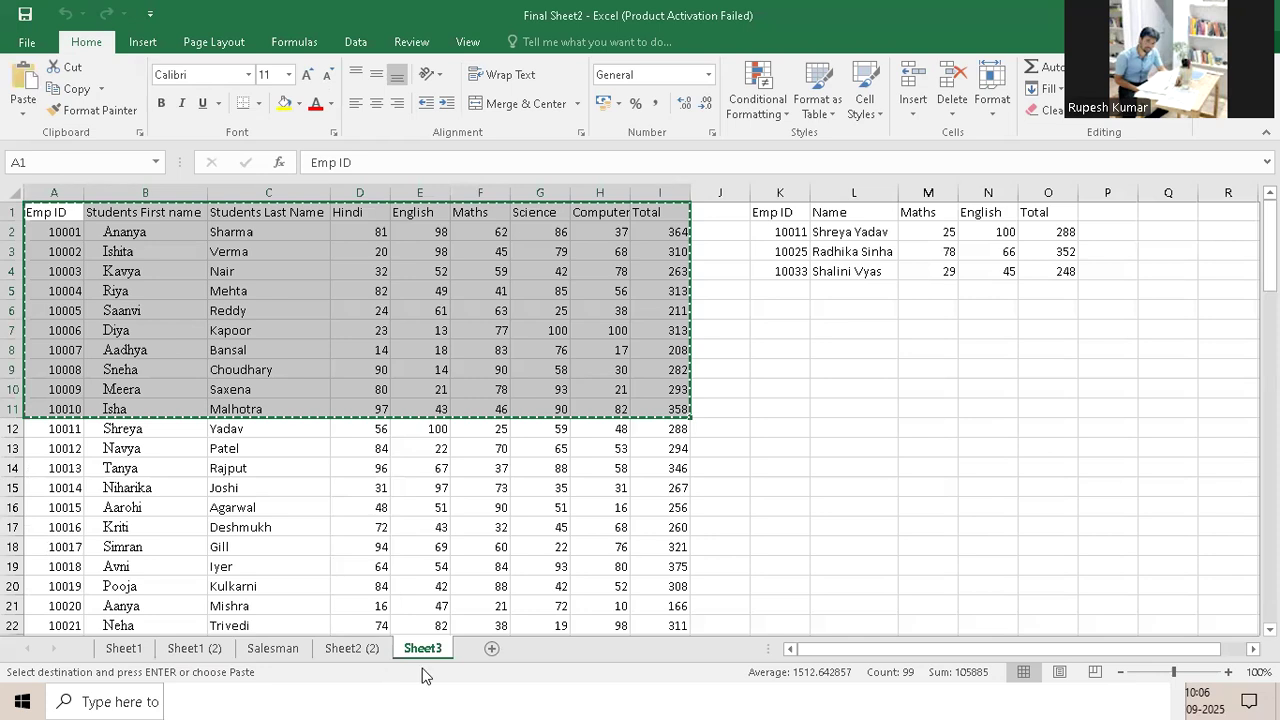
key(ctrl+q)
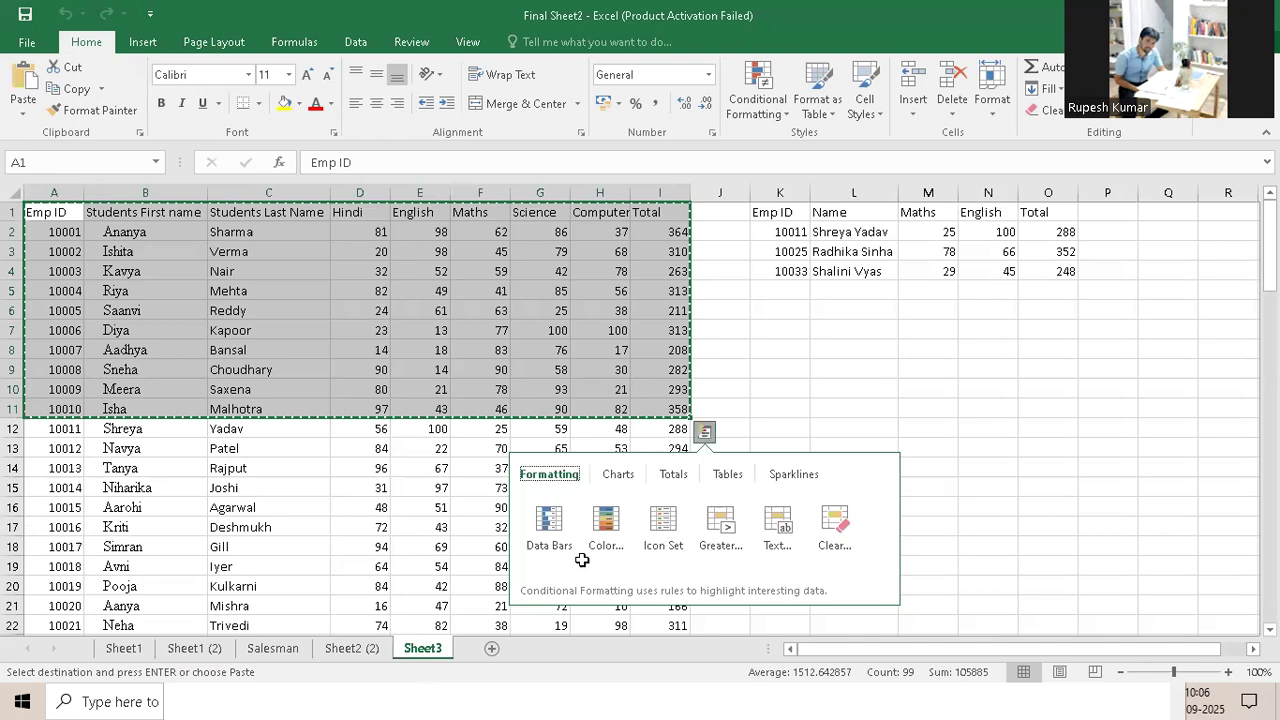
key(Escape)
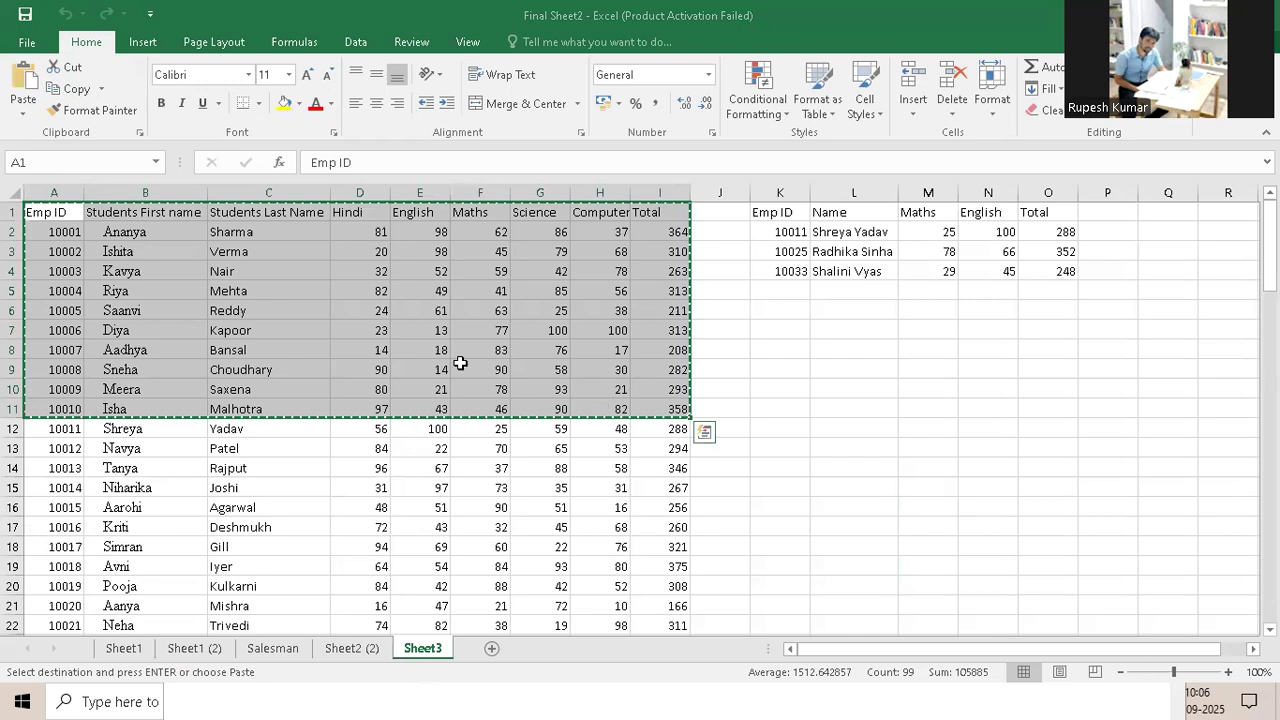
key(ctrl+n)
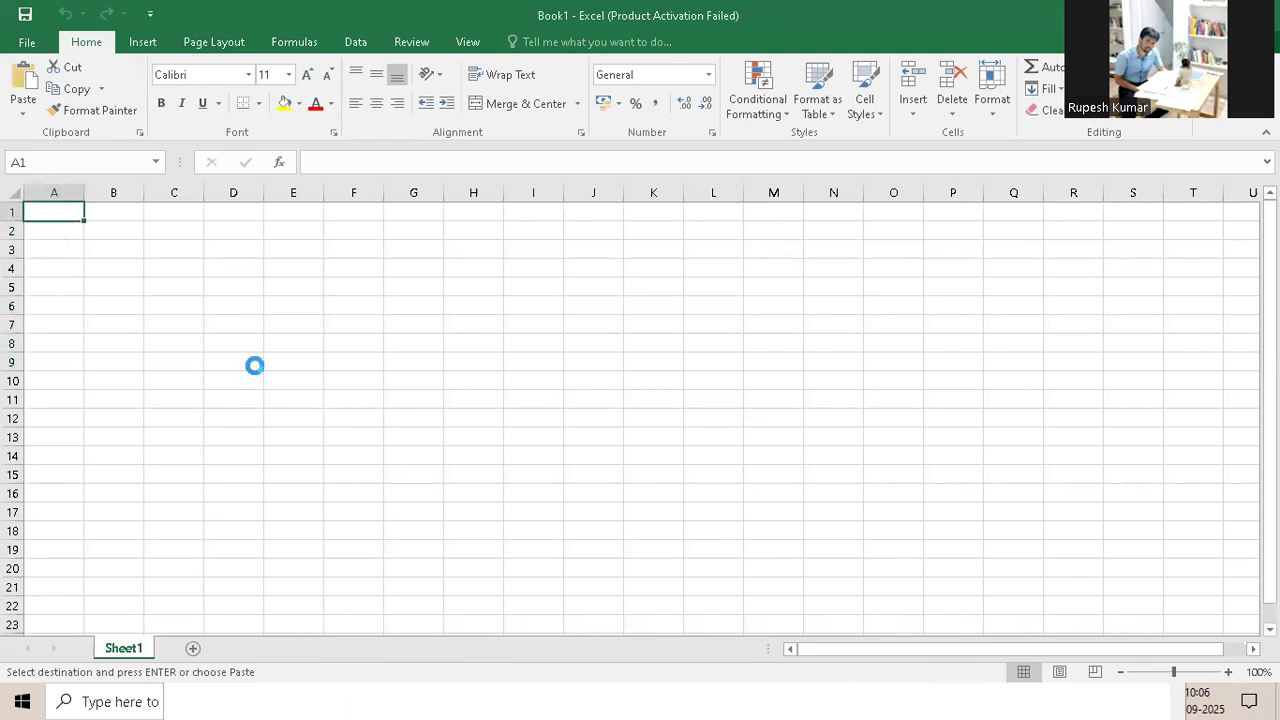
key(ctrl+v)
click(357, 294)
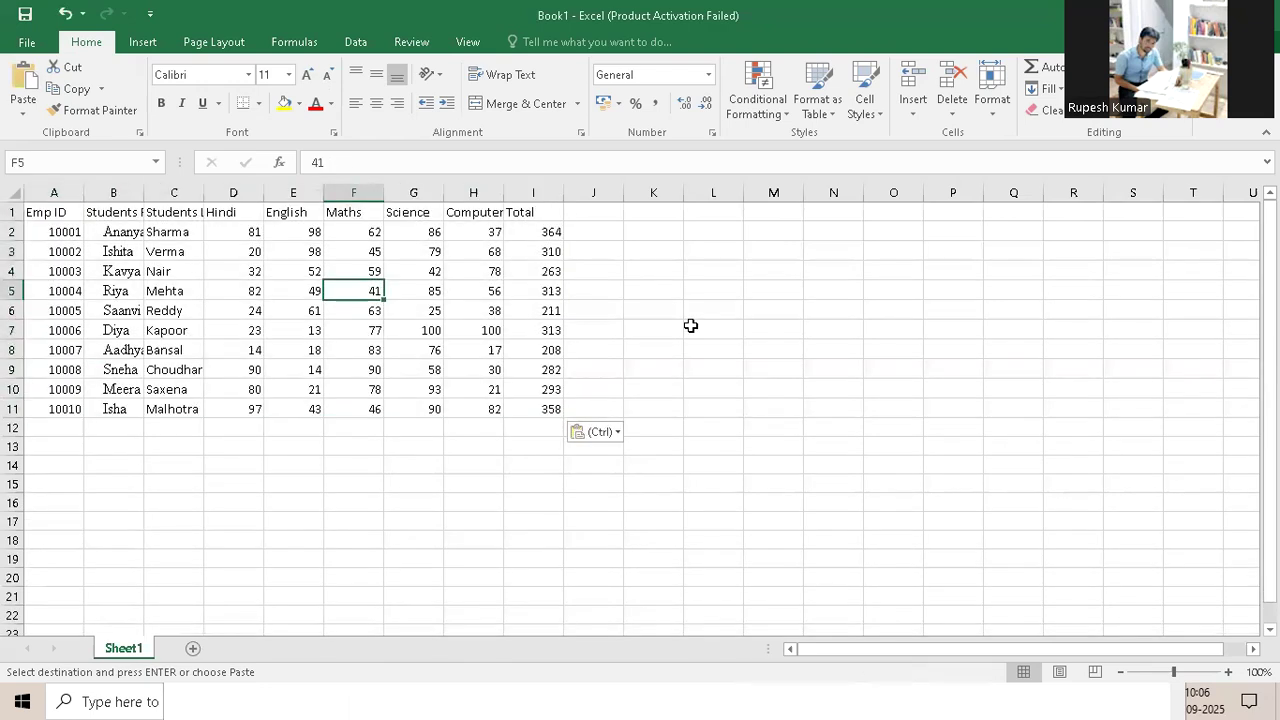
click(279, 280)
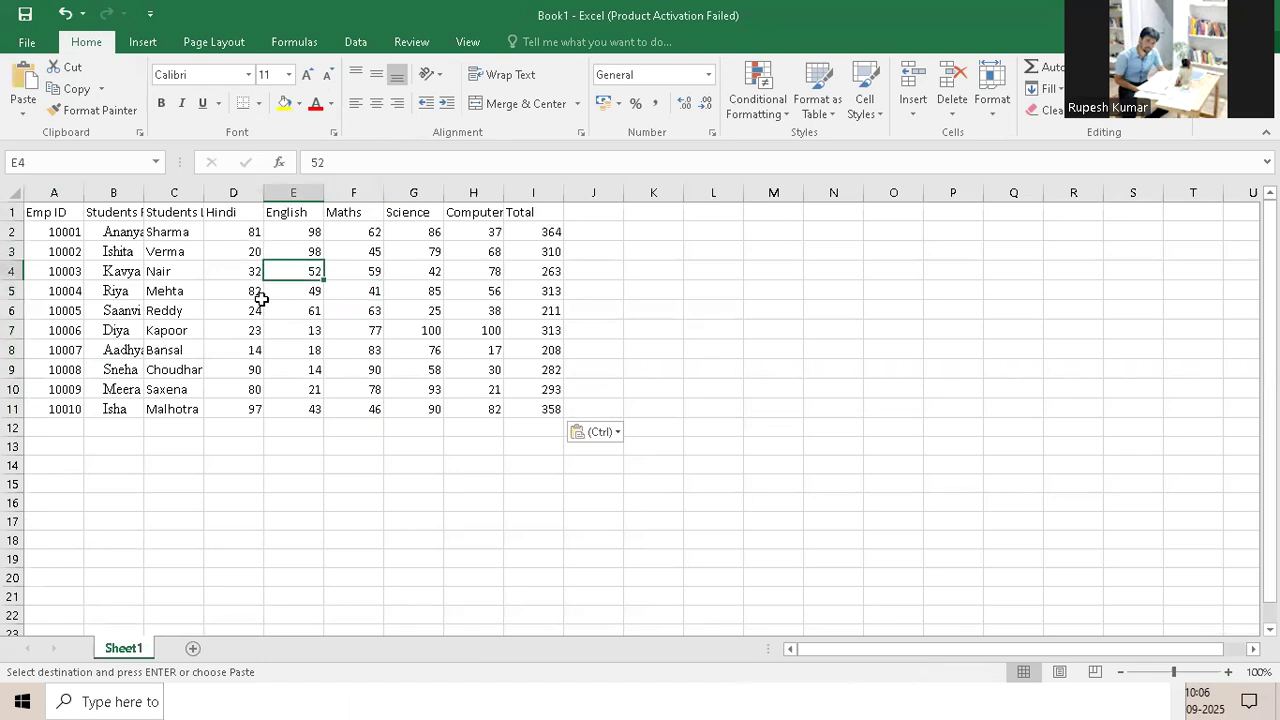
click(992, 100)
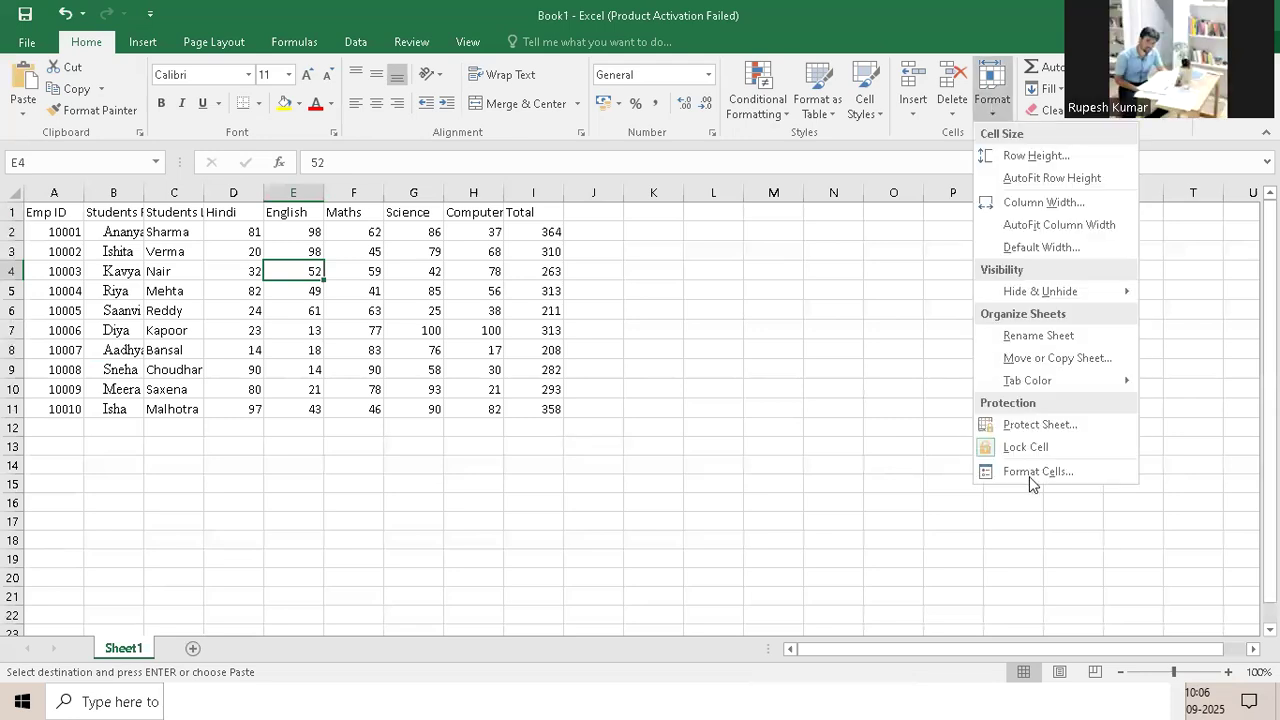
key(Escape)
key(ctrl+1)
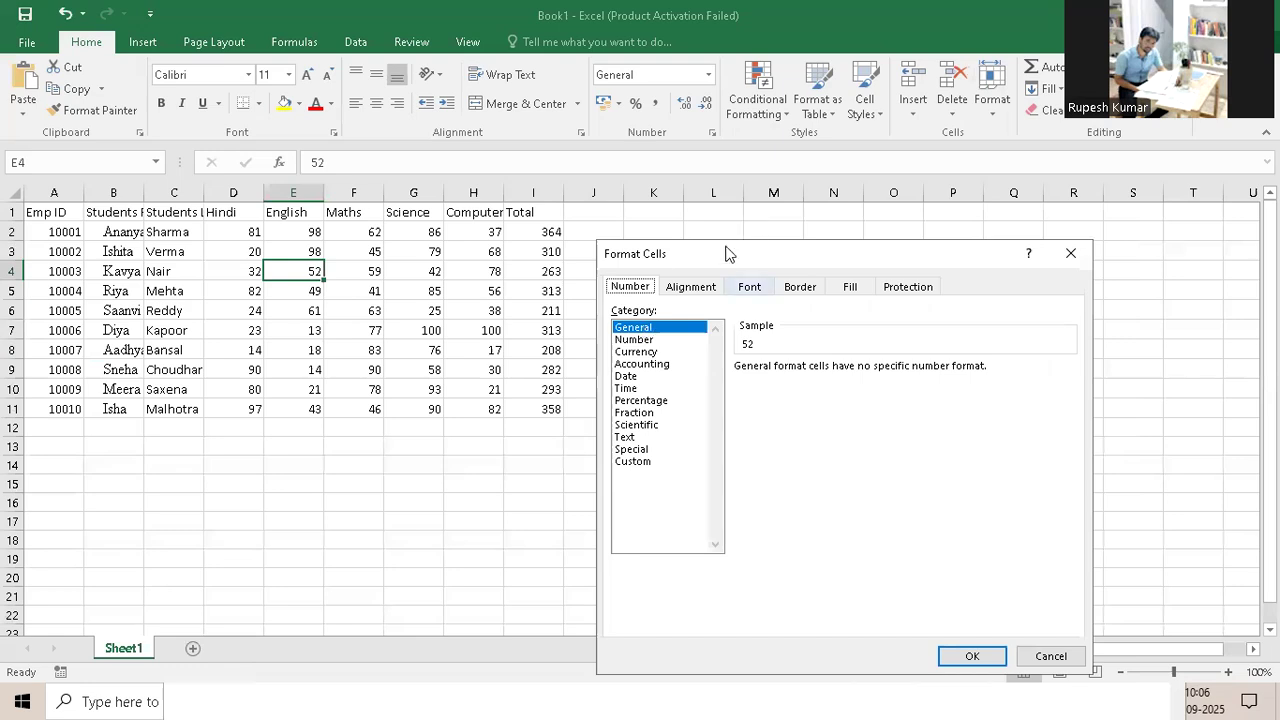
drag(724, 259, 825, 238)
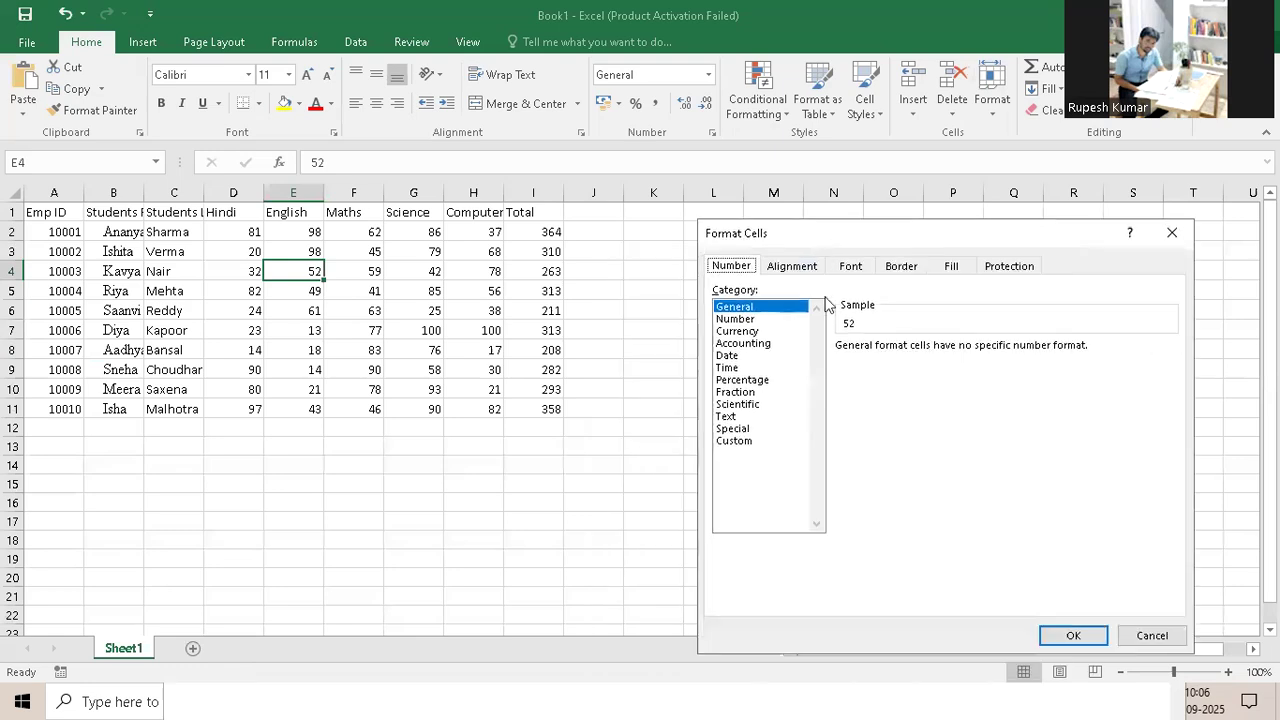
click(753, 320)
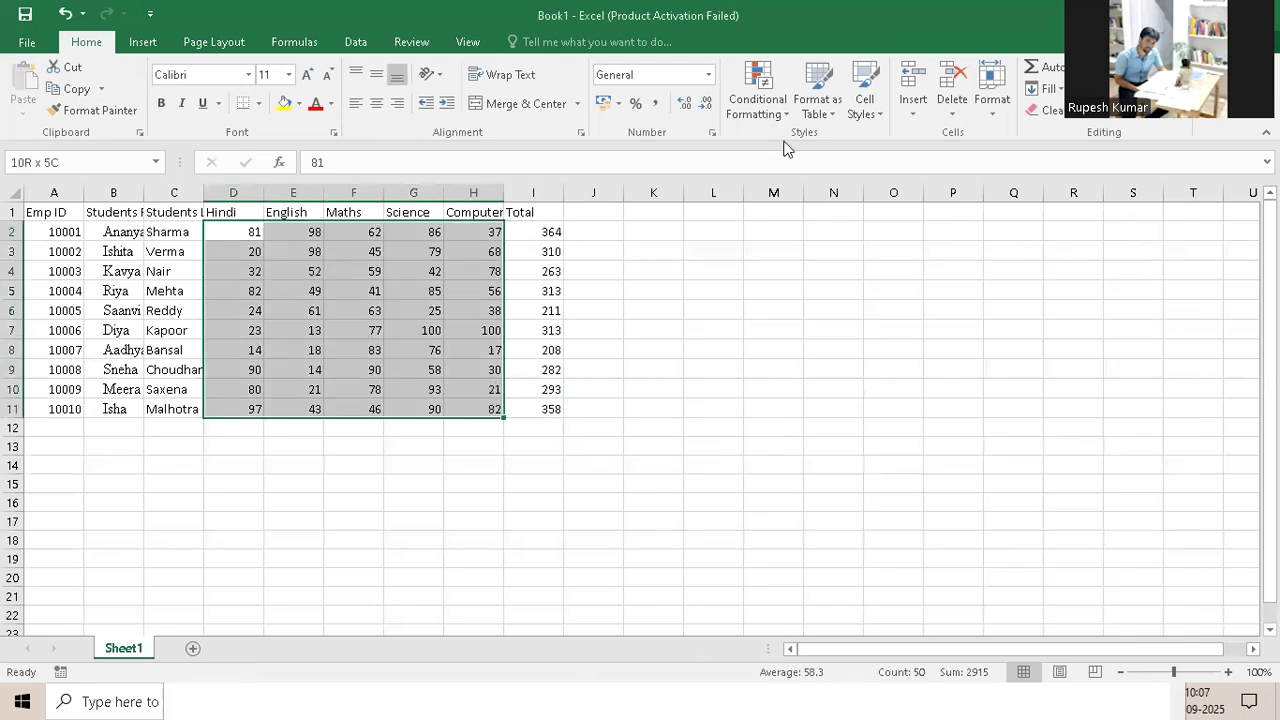
Format the marks in D2:H11 as Number with 2 decimal places and negative numbers in red without a minus sign
click(757, 104)
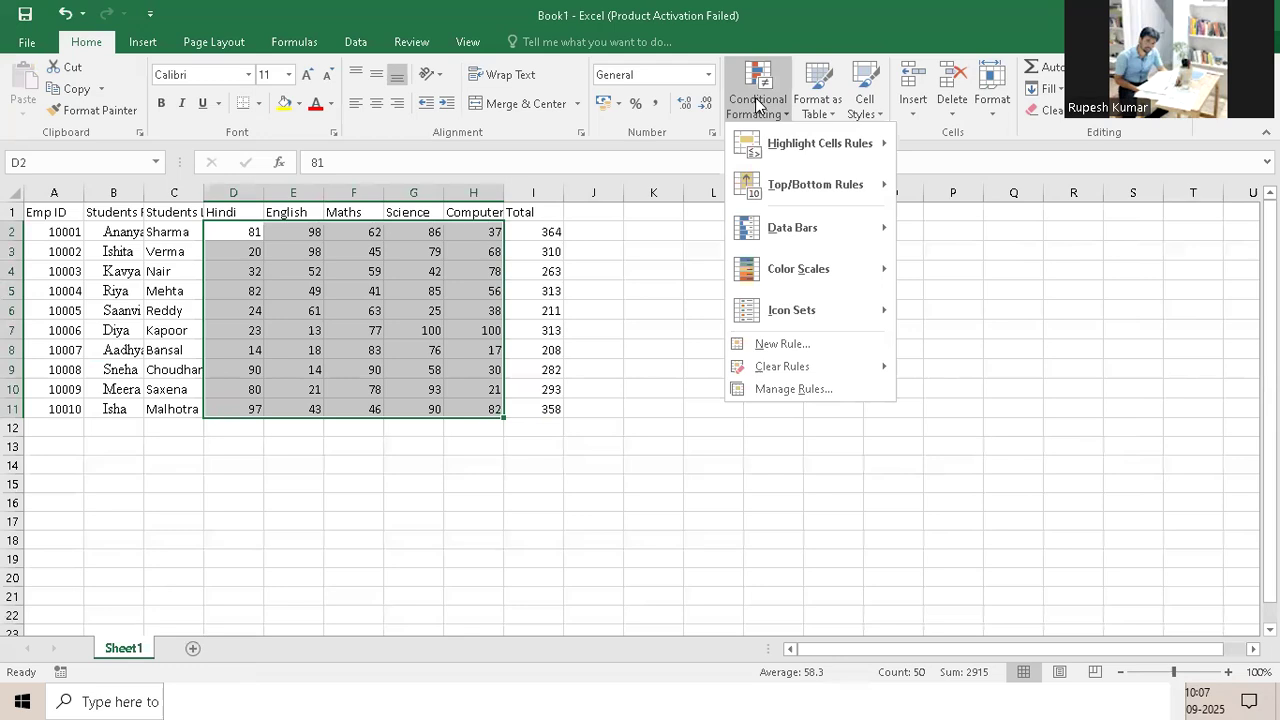
click(995, 90)
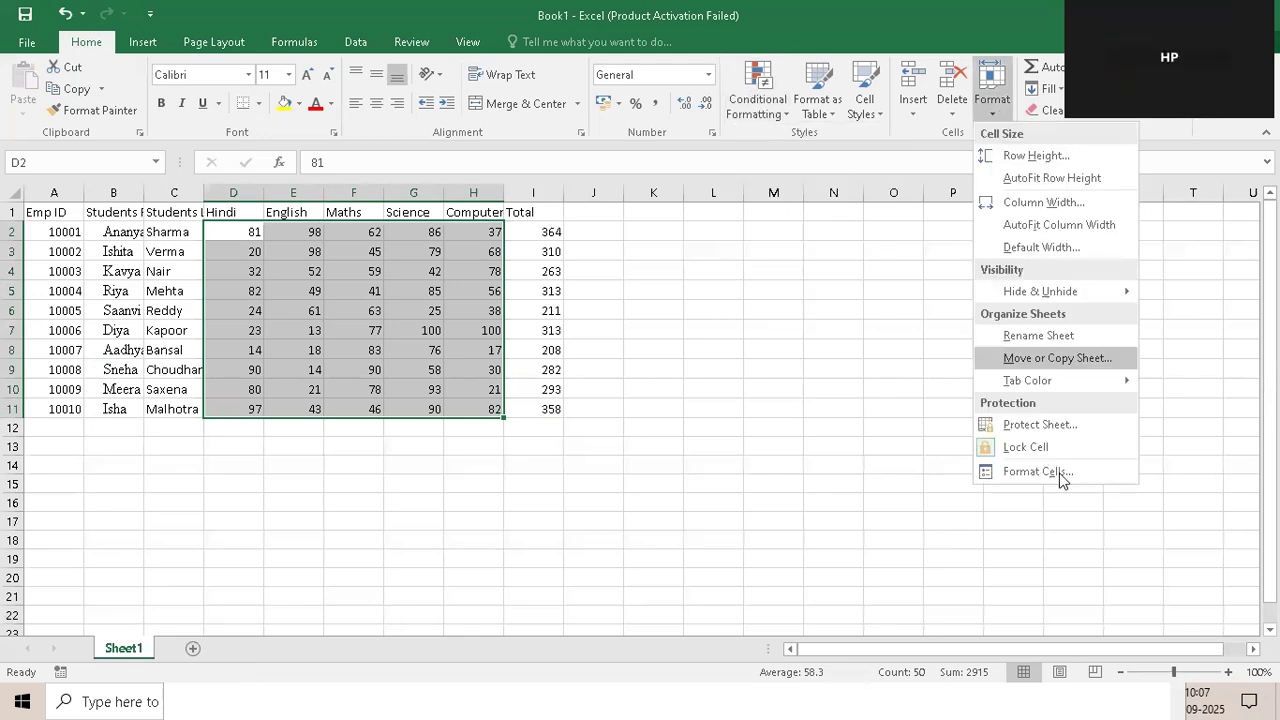
click(1030, 470)
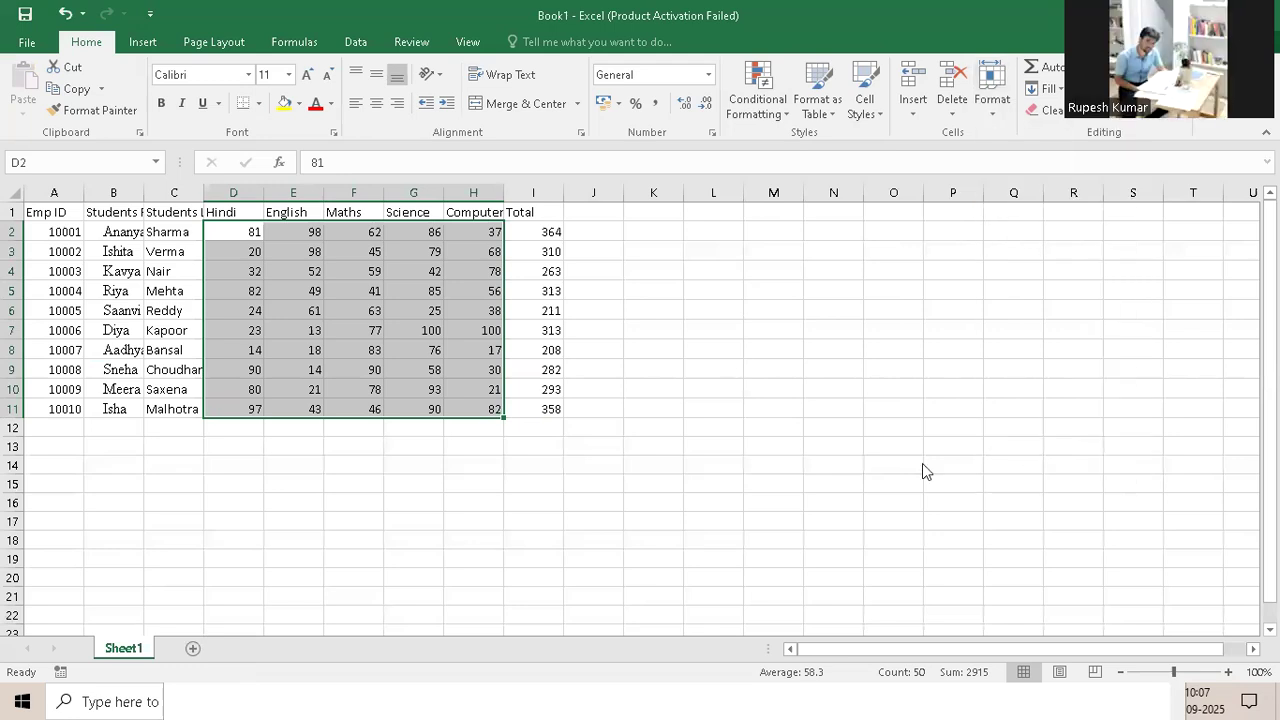
click(736, 318)
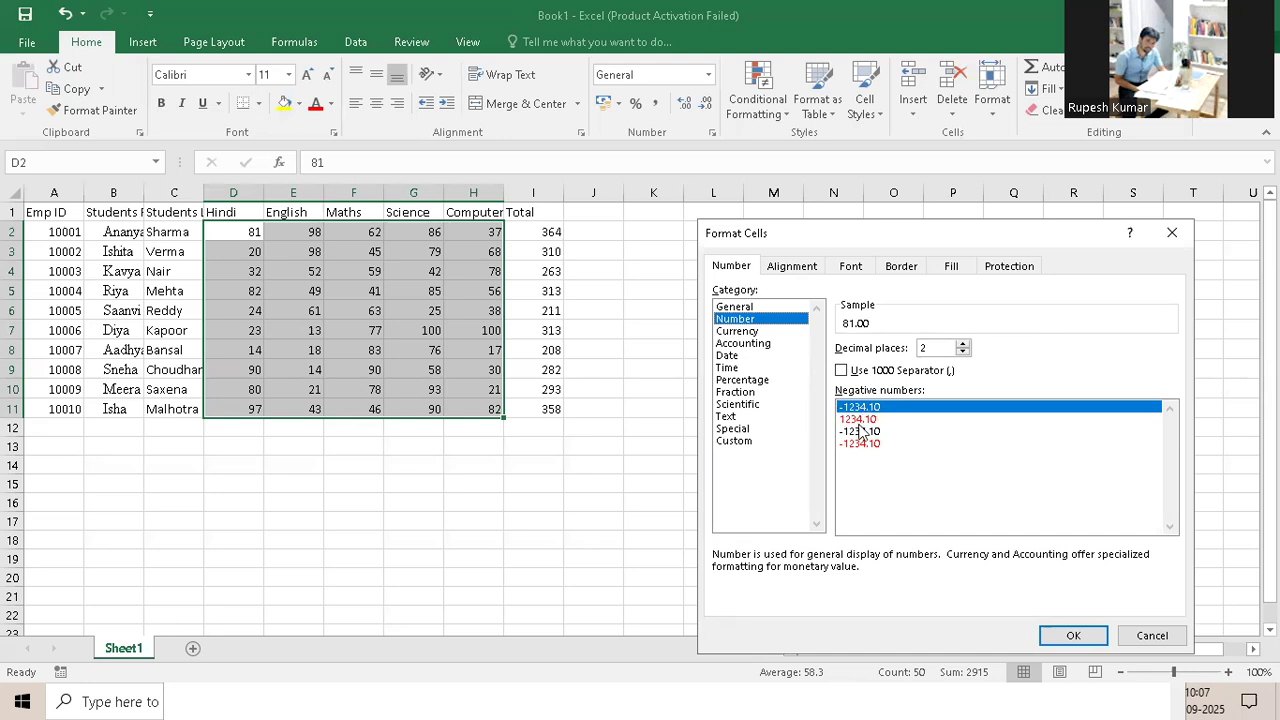
click(857, 419)
click(865, 432)
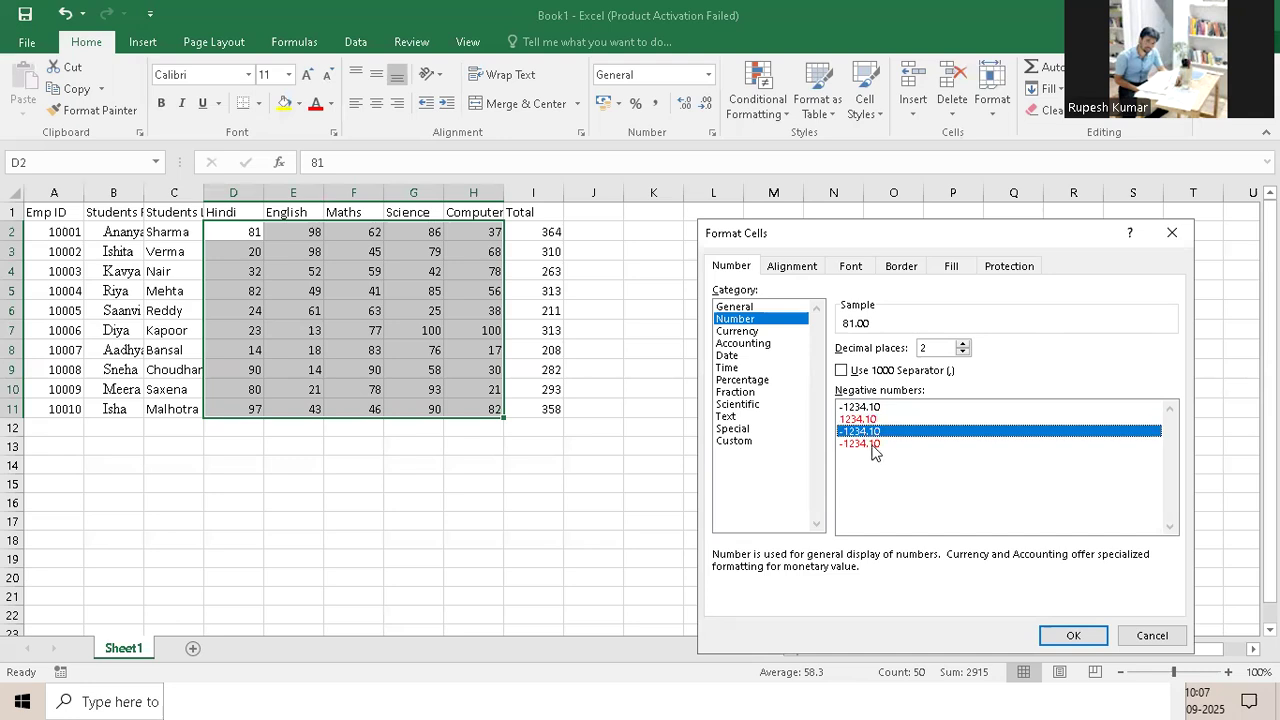
click(870, 446)
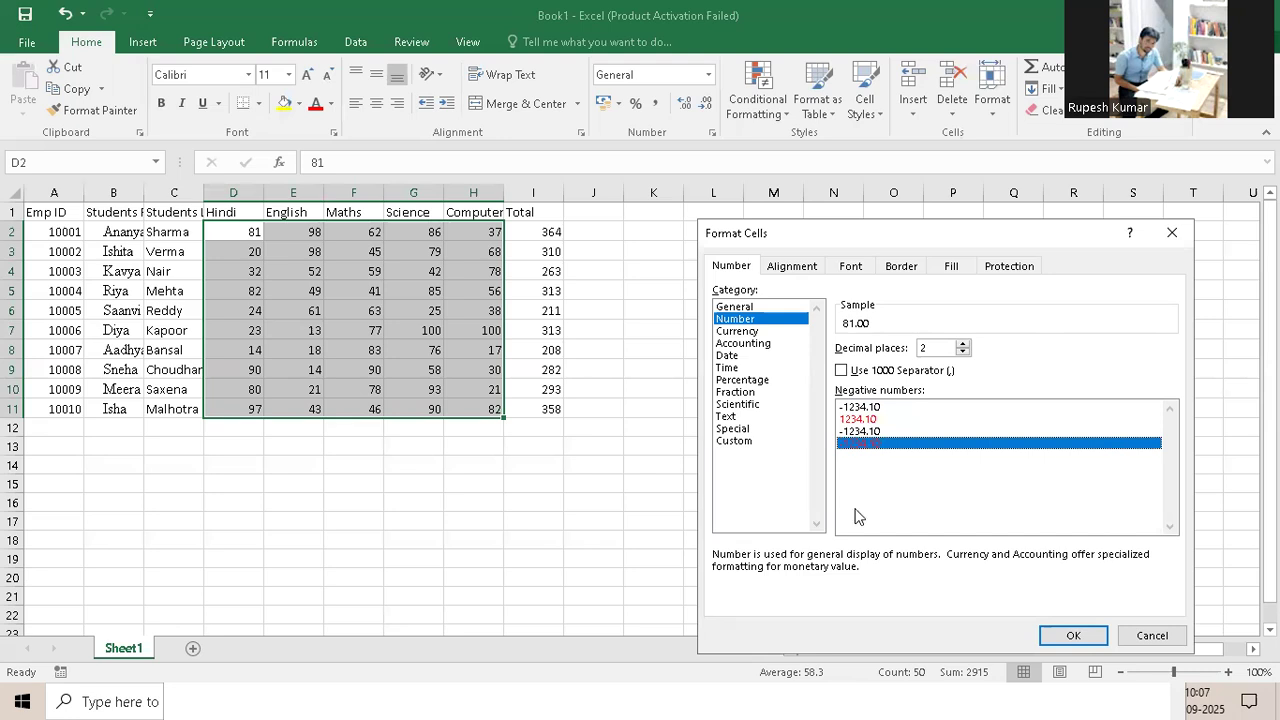
click(868, 419)
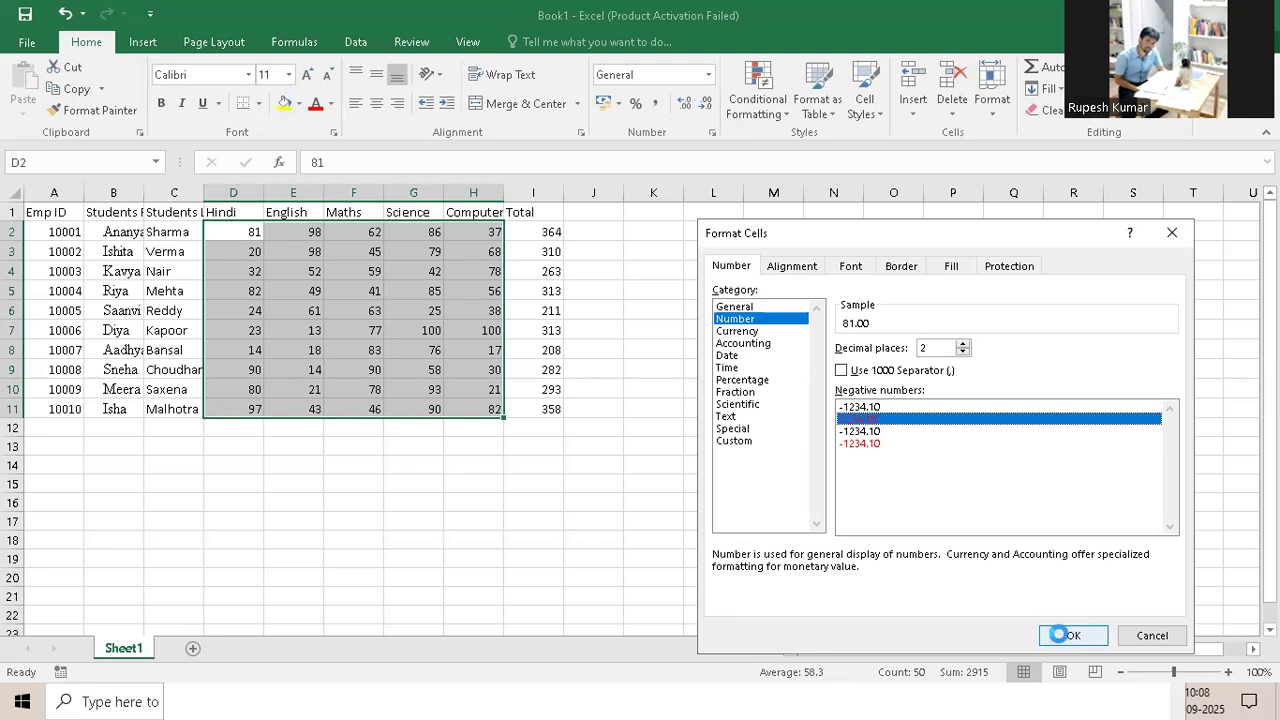
key(Return)
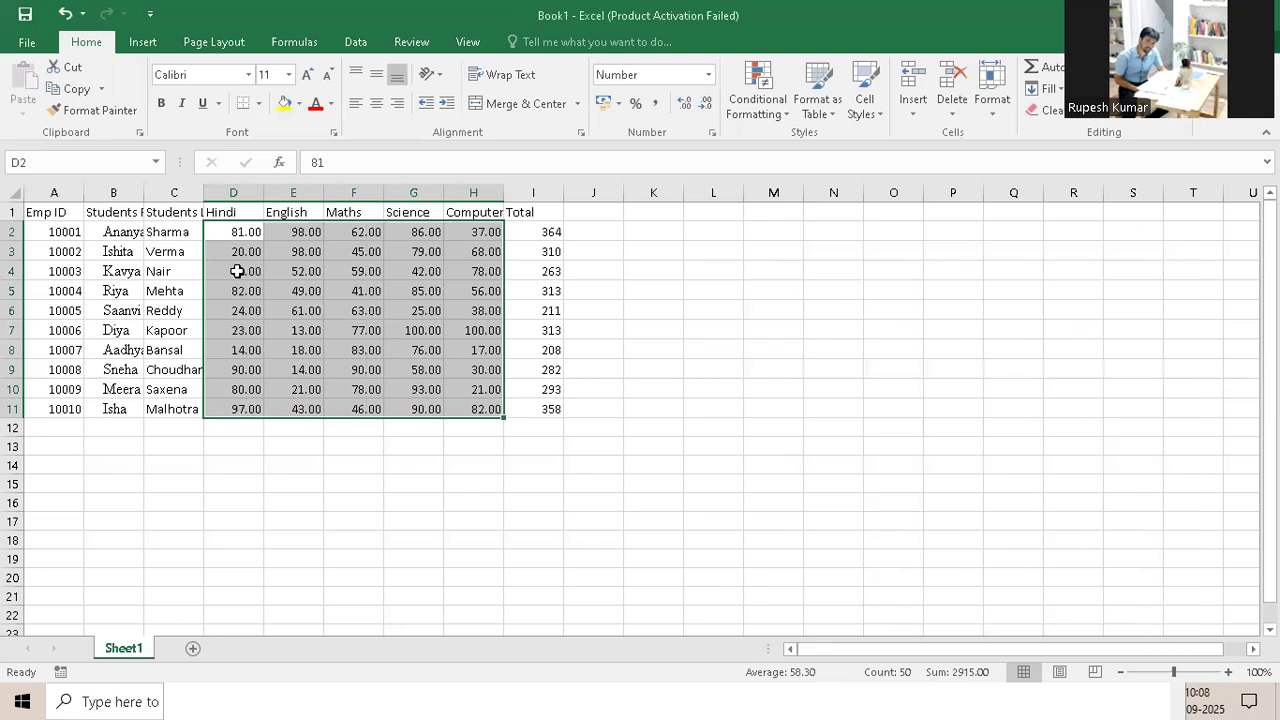
Enter -45 as the English mark in cell E5
click(300, 291)
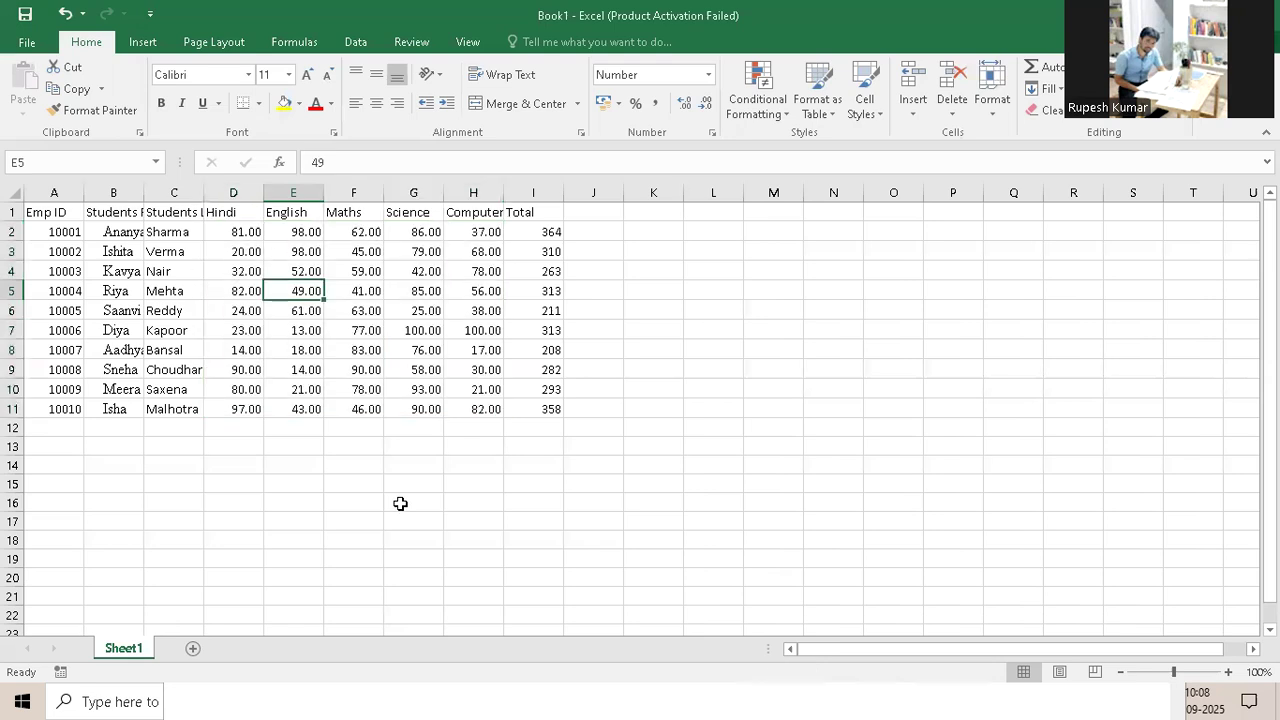
text(-45)
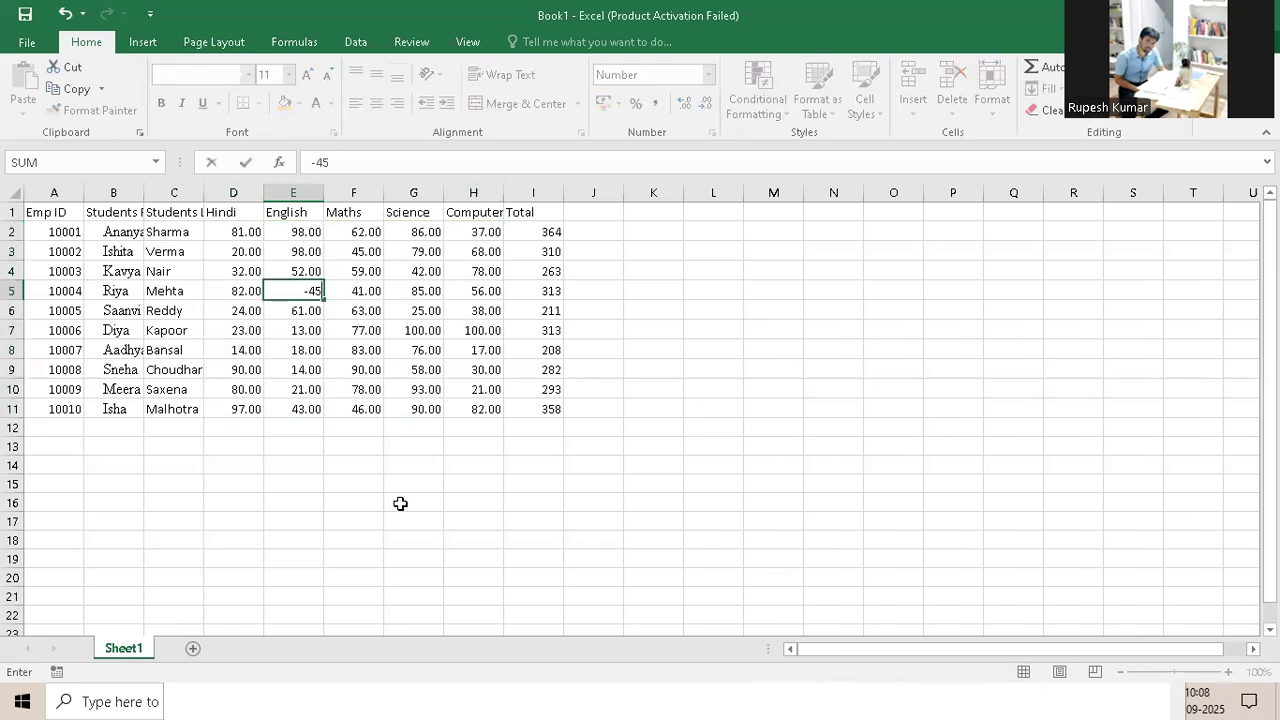
key(Return)
key(Return)
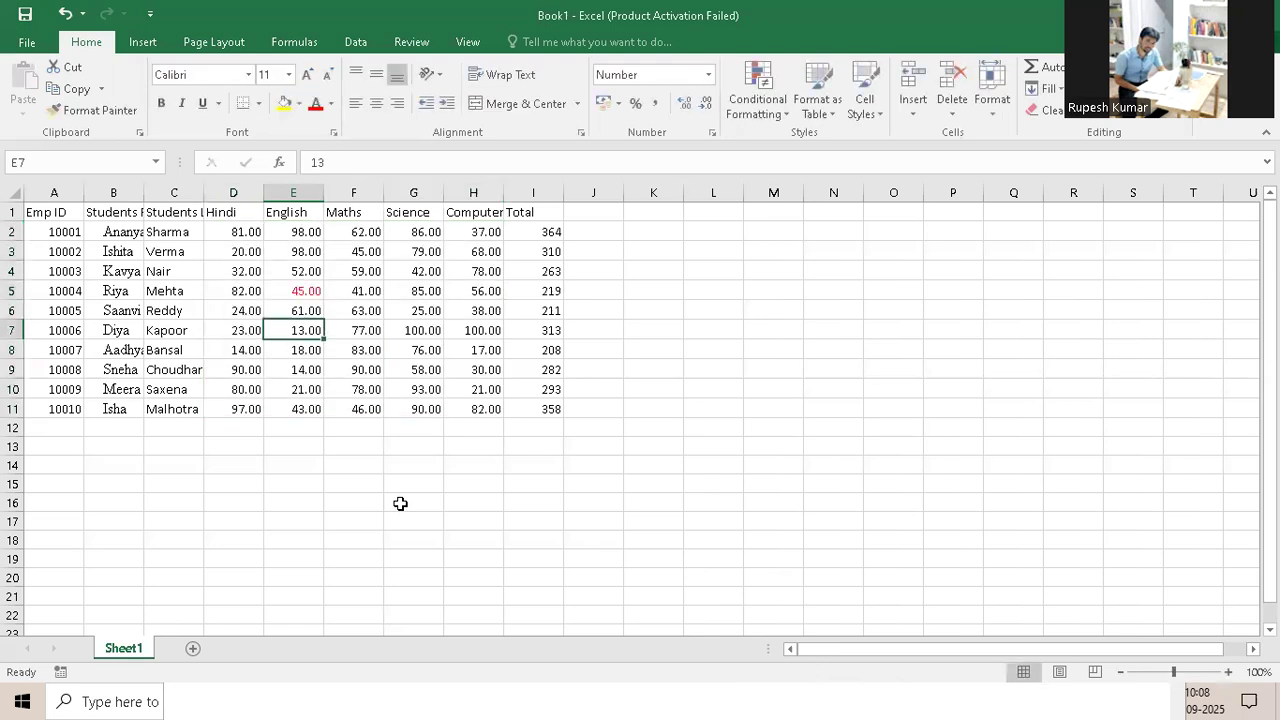
Auto-fit column B to the full width of the students' first names
click(291, 290)
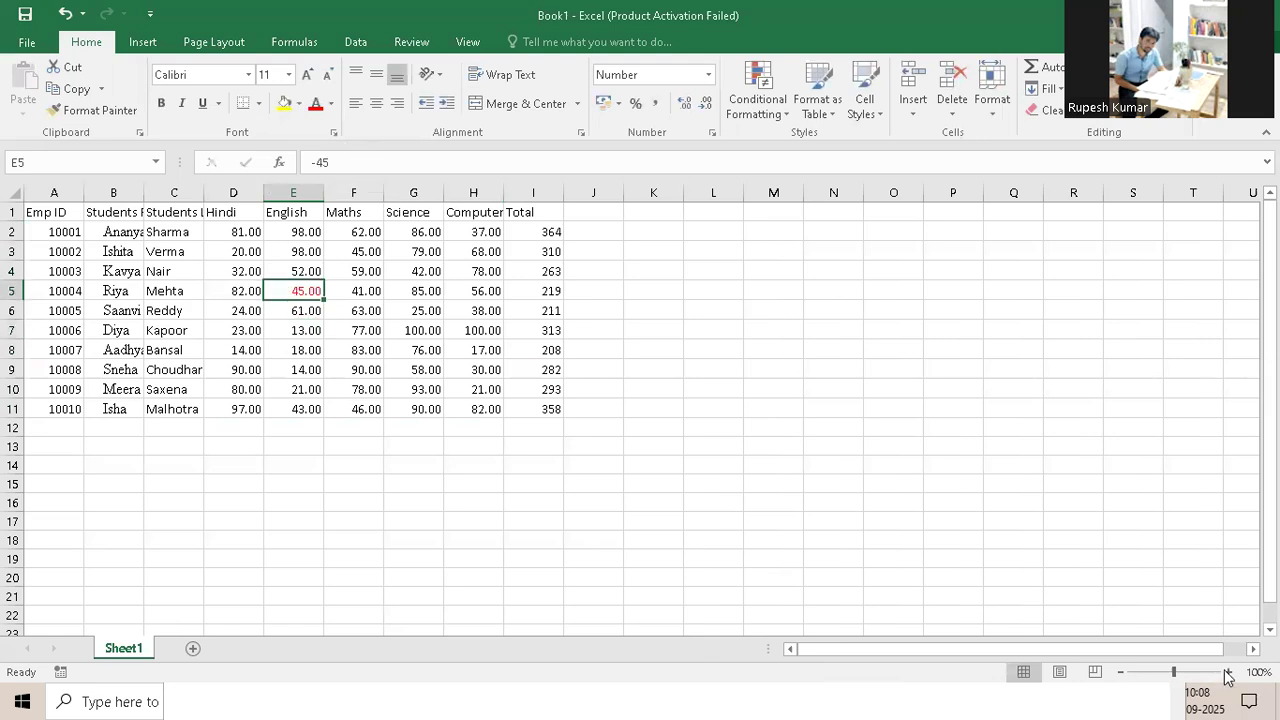
click(1228, 676)
click(1229, 676)
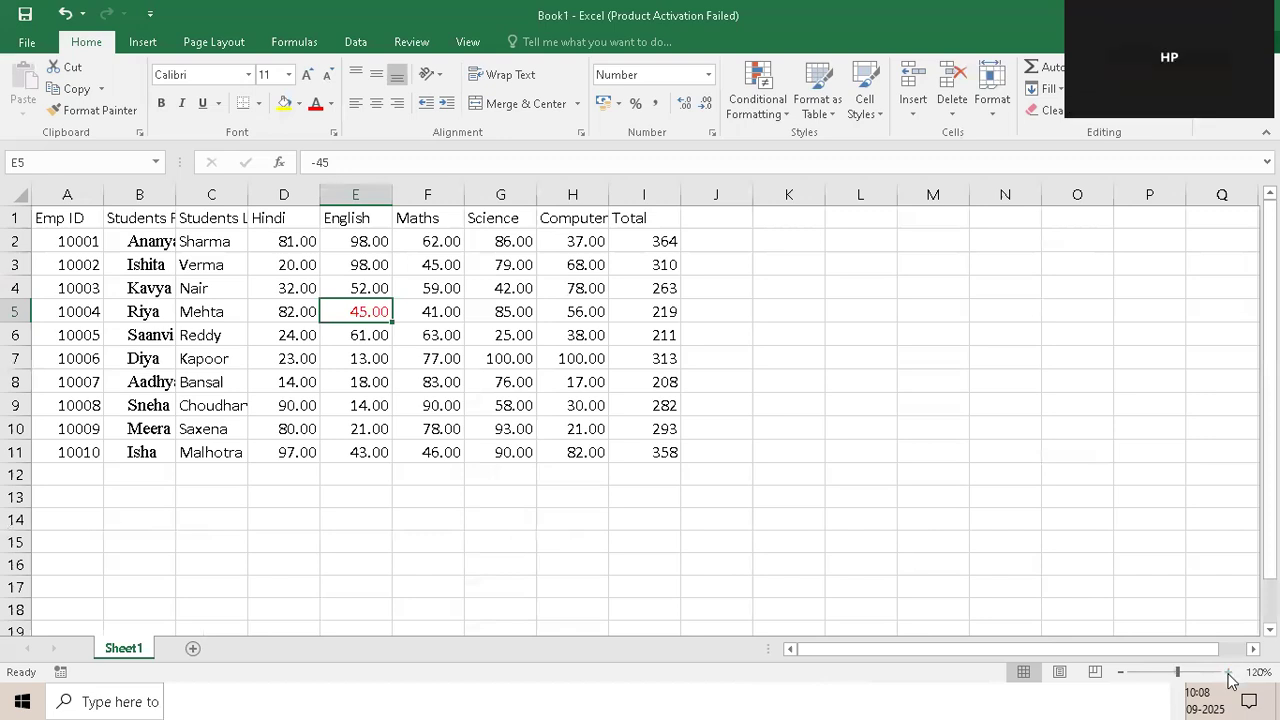
click(1229, 676)
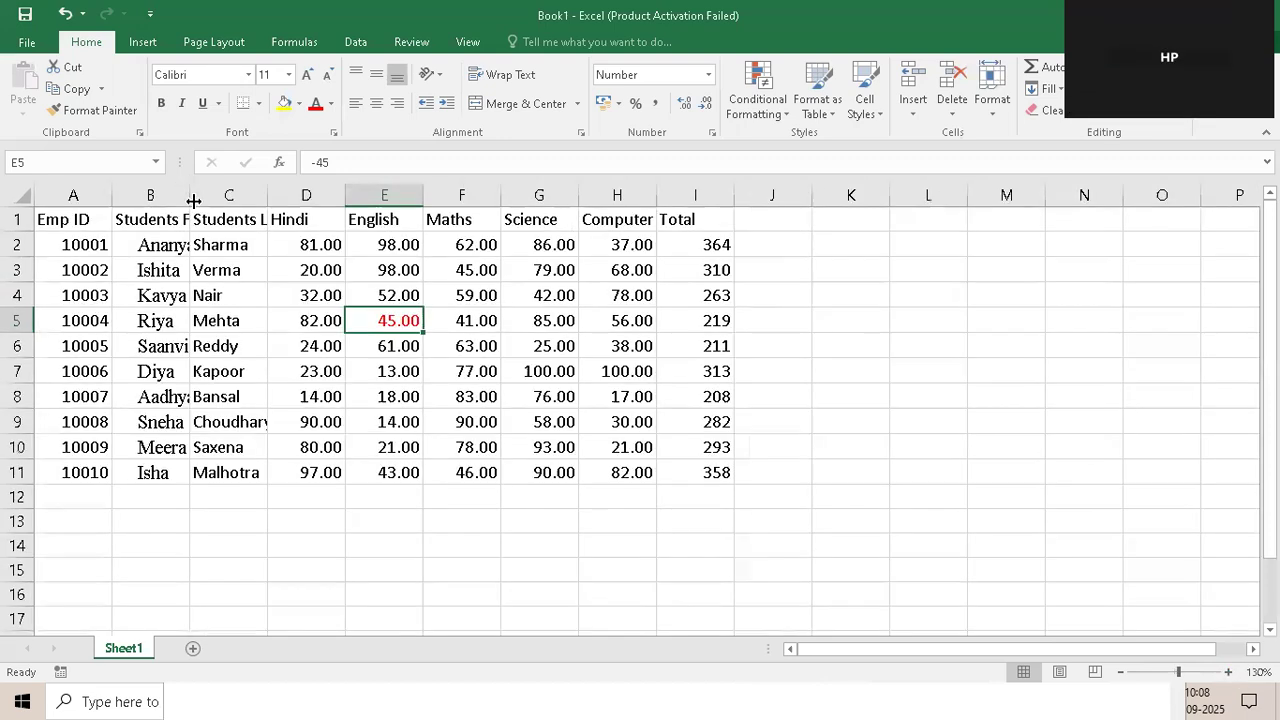
double_click(193, 196)
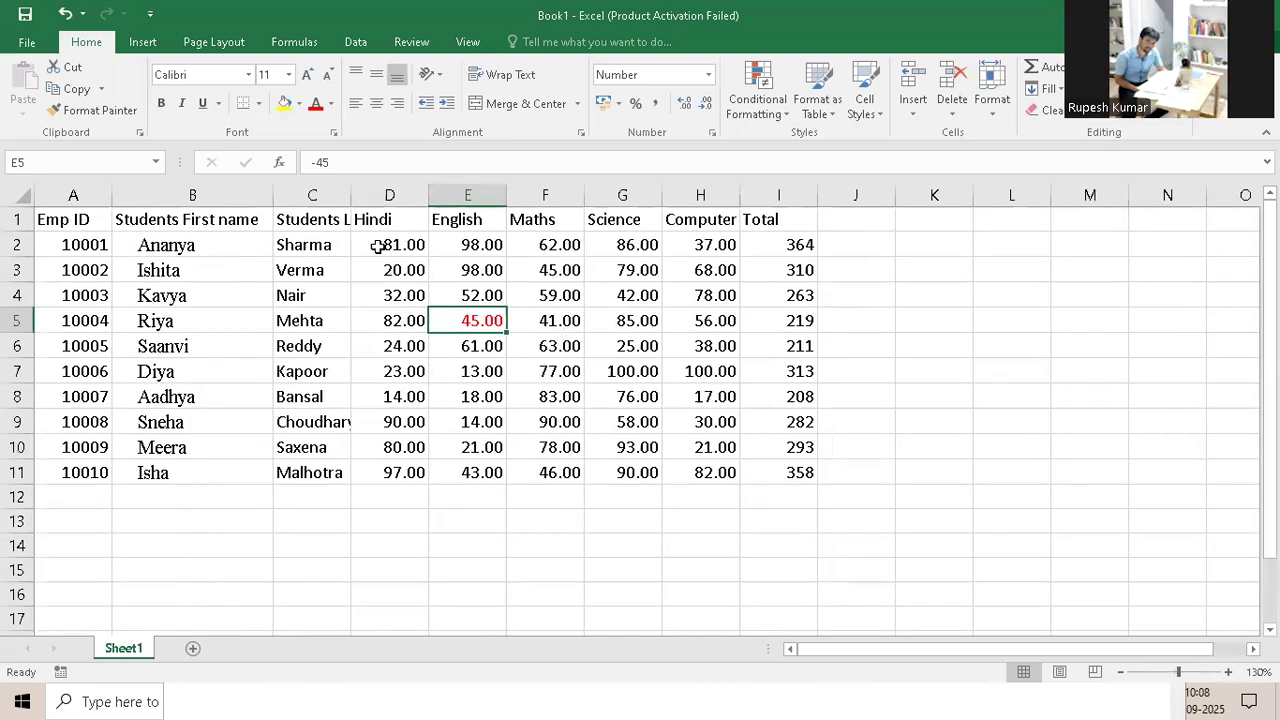
Review the negative number options of the Number format in Format Cells for the marks in D2:H11
click(371, 246)
shift+click(700, 472)
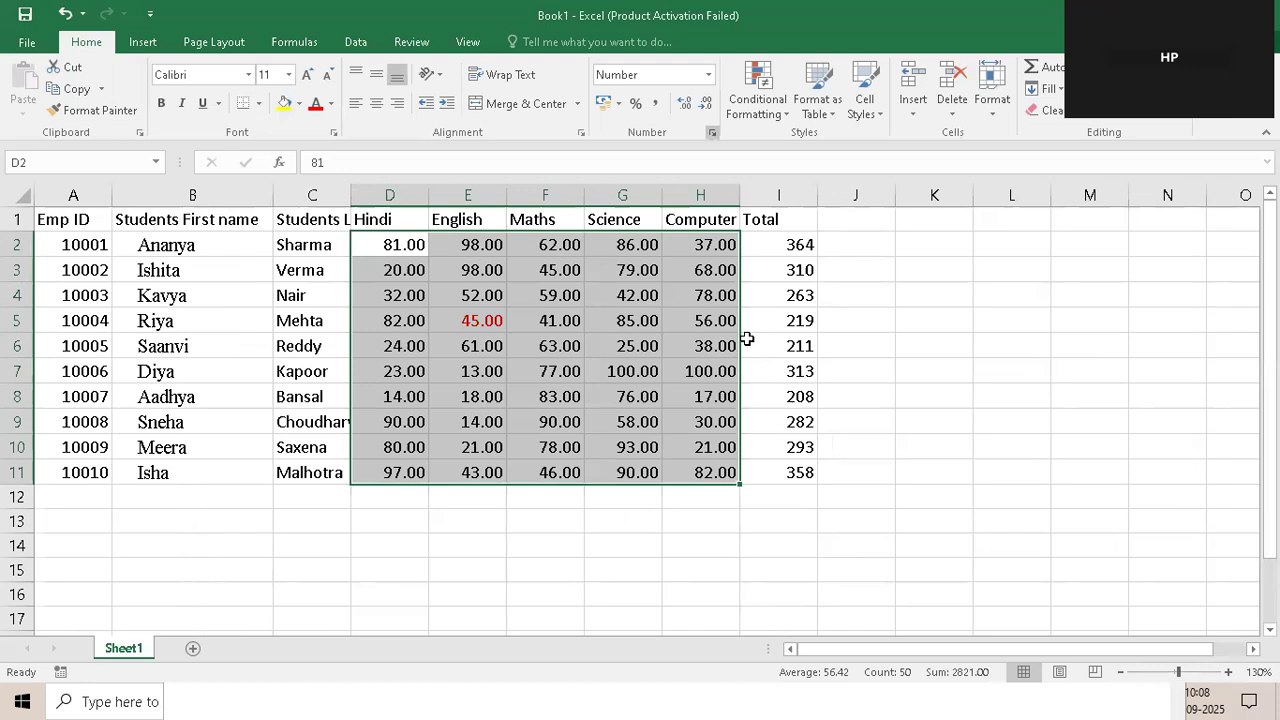
key(ctrl+1)
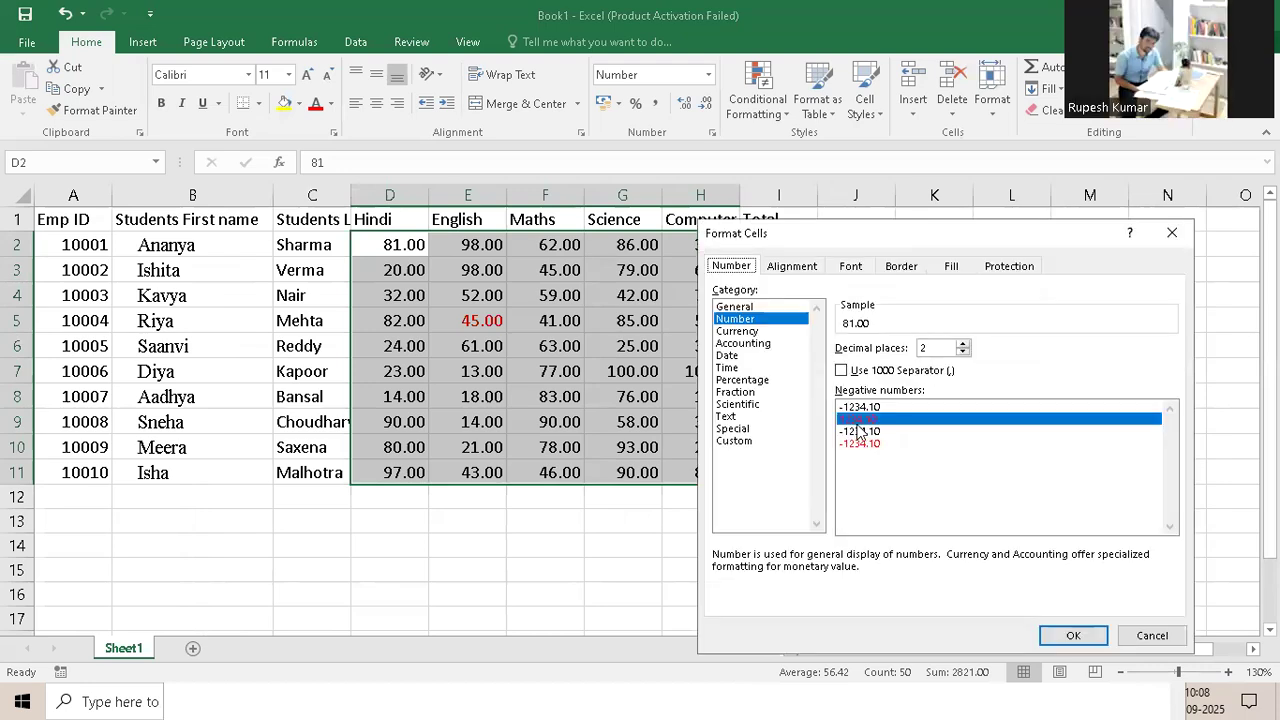
key(Return)
Try the negative value -45 in the empty cell K4, and clear the cell
click(948, 300)
text(-)
text(45)
key(Return)
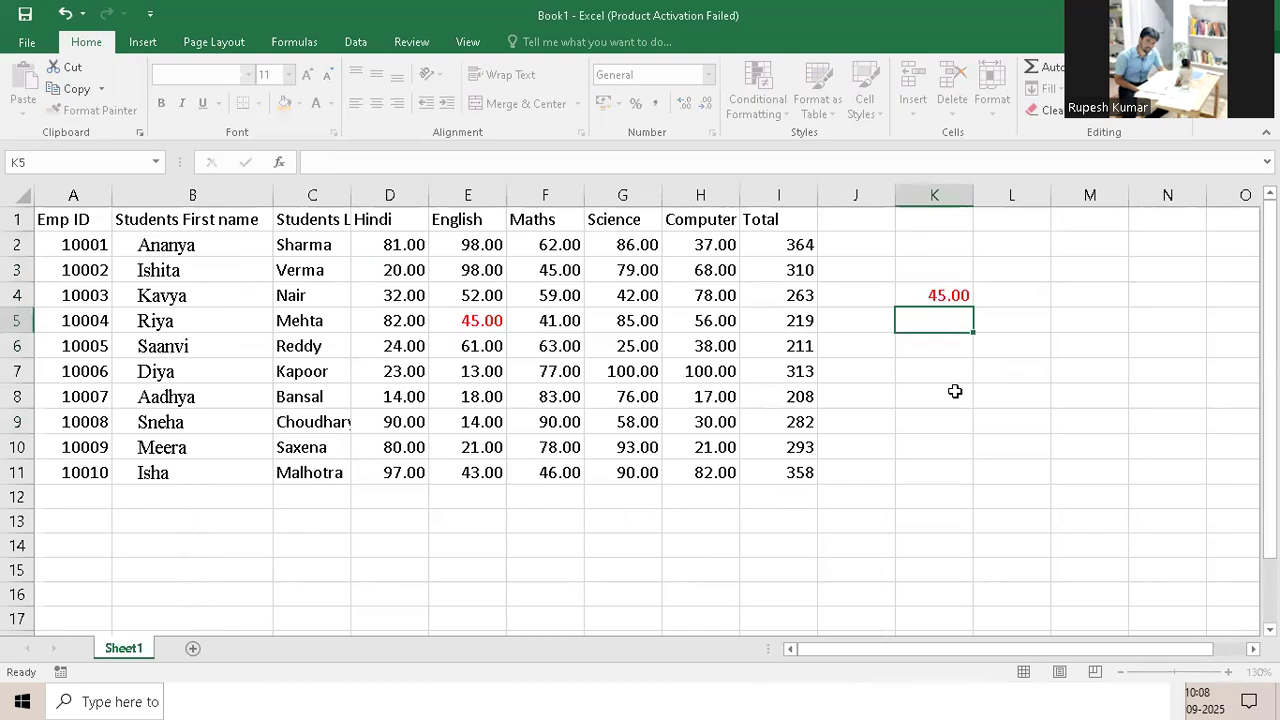
click(941, 300)
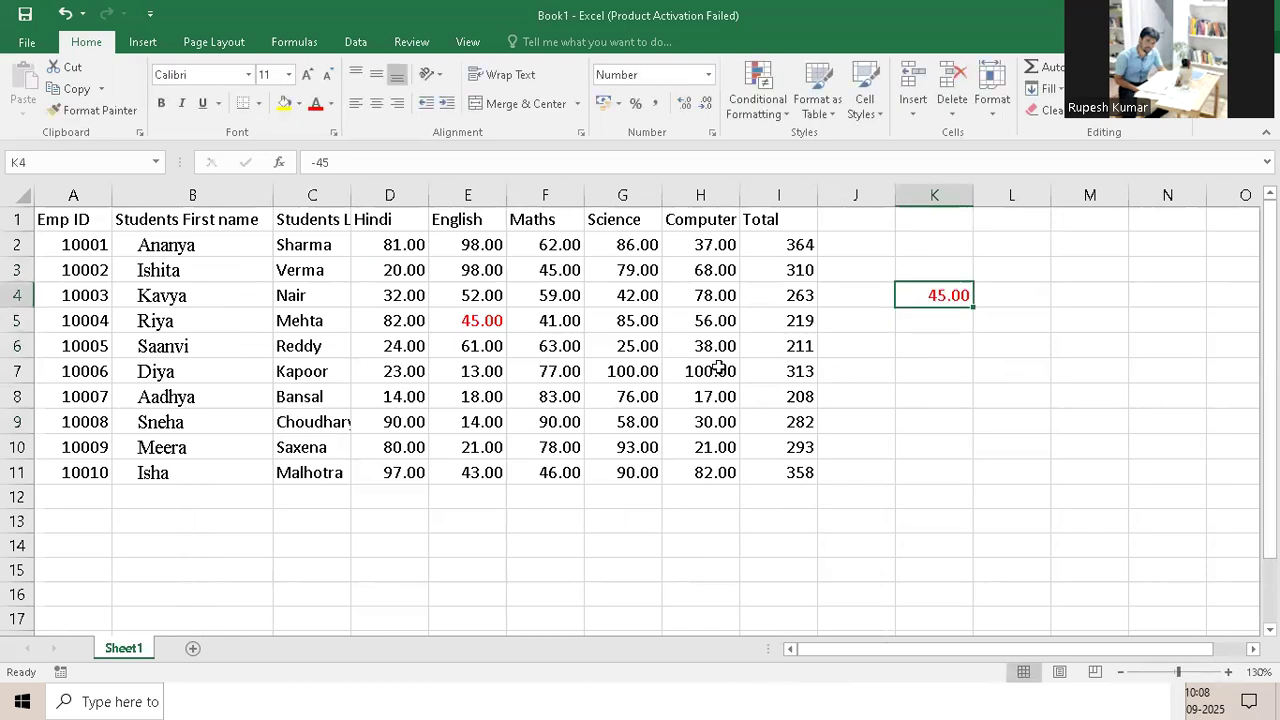
key(Delete)
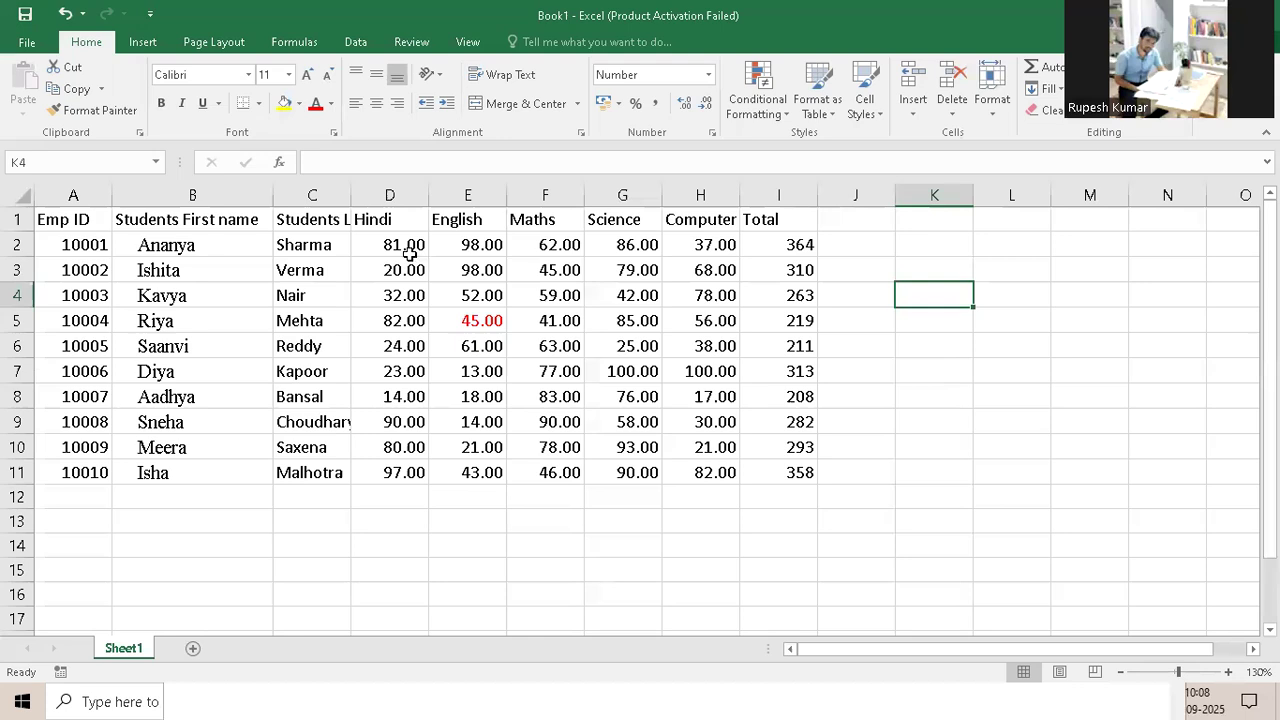
Format the marks in D2:H11 as Currency with the ₹ symbol, 2 decimal places and red negative numbers
drag(390, 245, 725, 475)
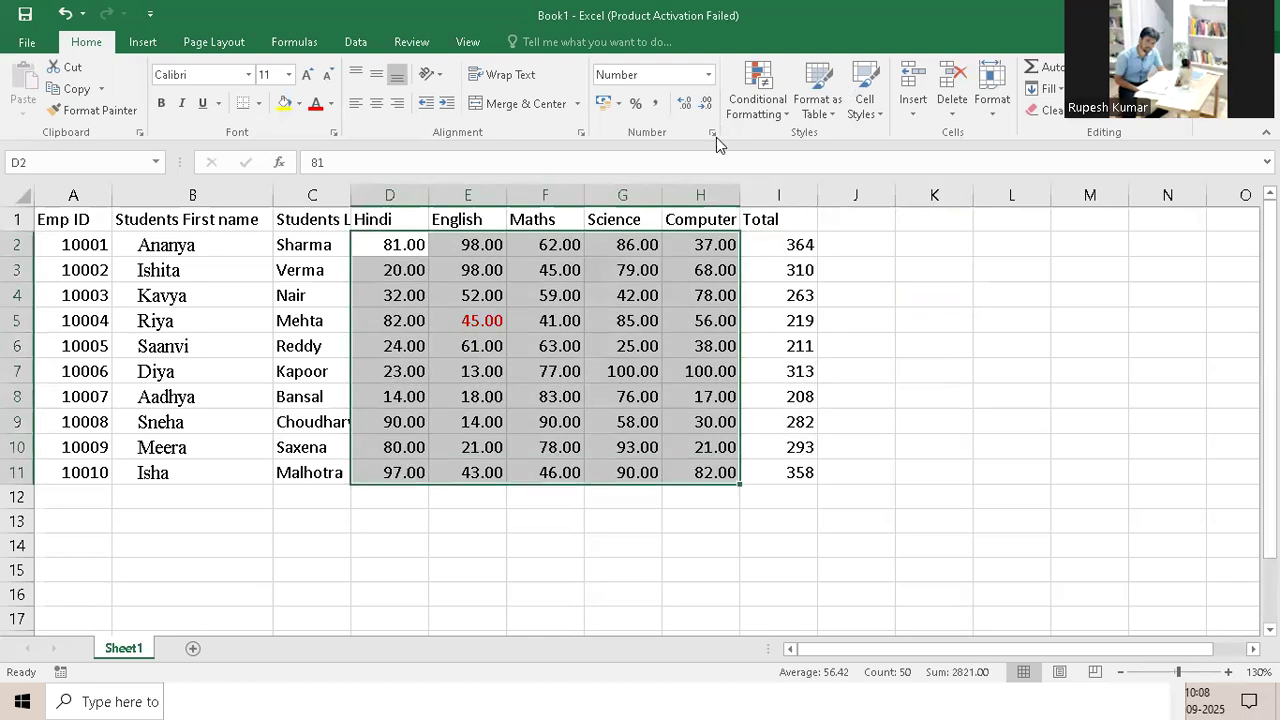
click(714, 137)
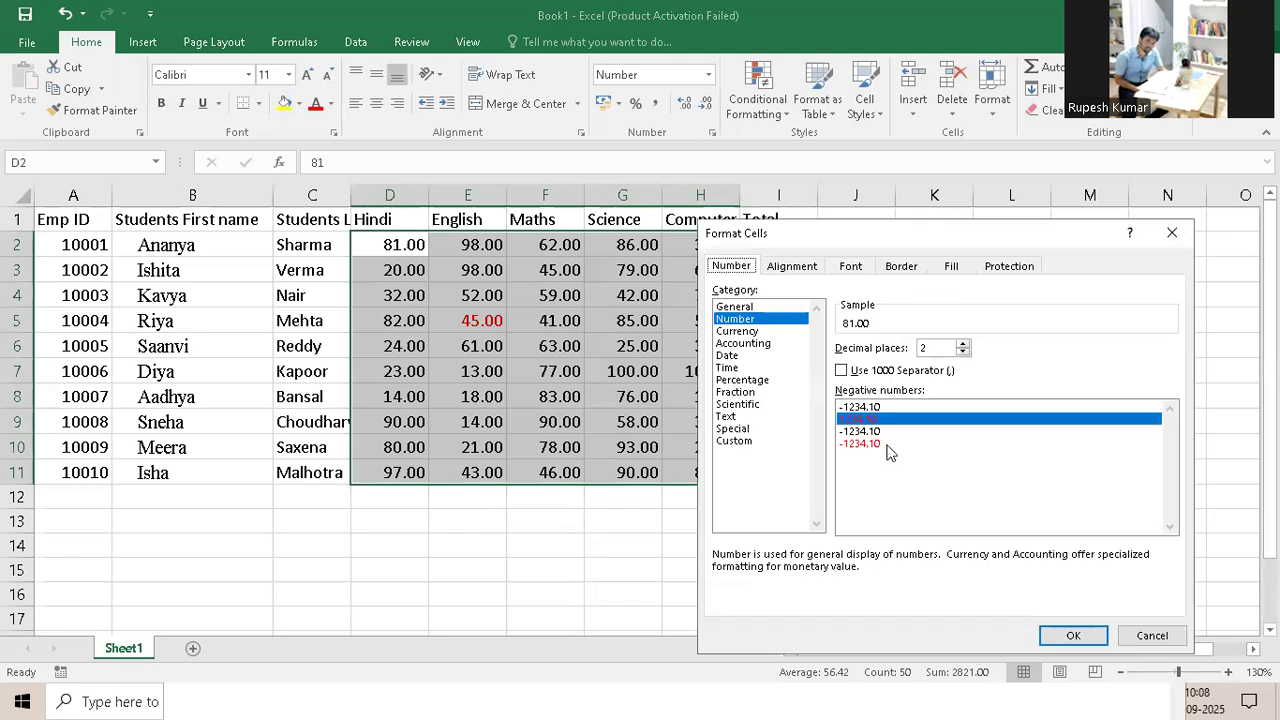
click(739, 332)
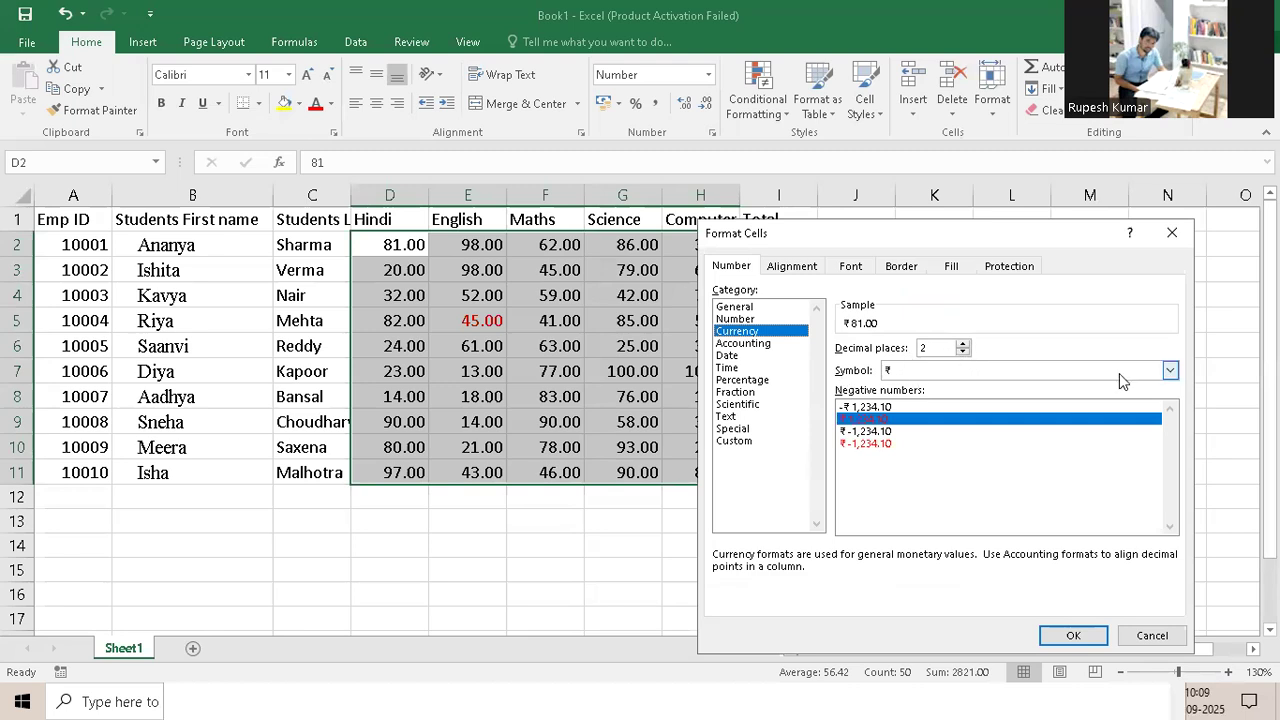
click(1170, 371)
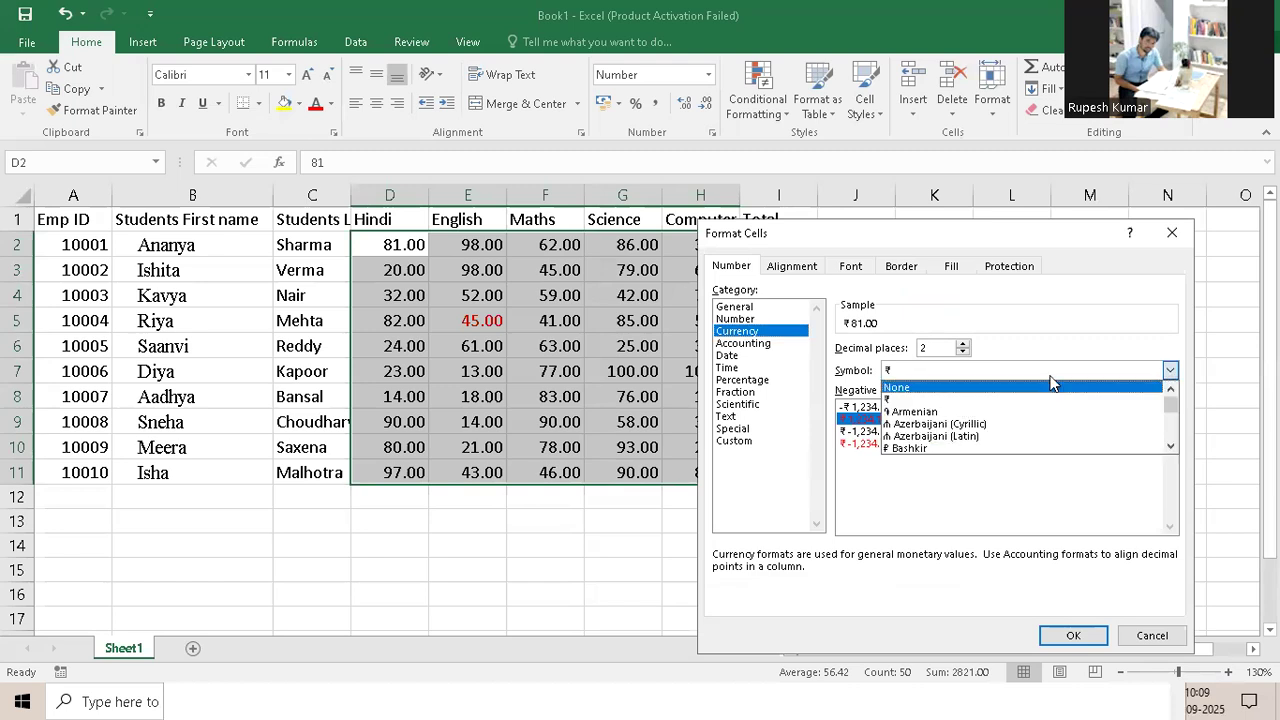
click(1050, 377)
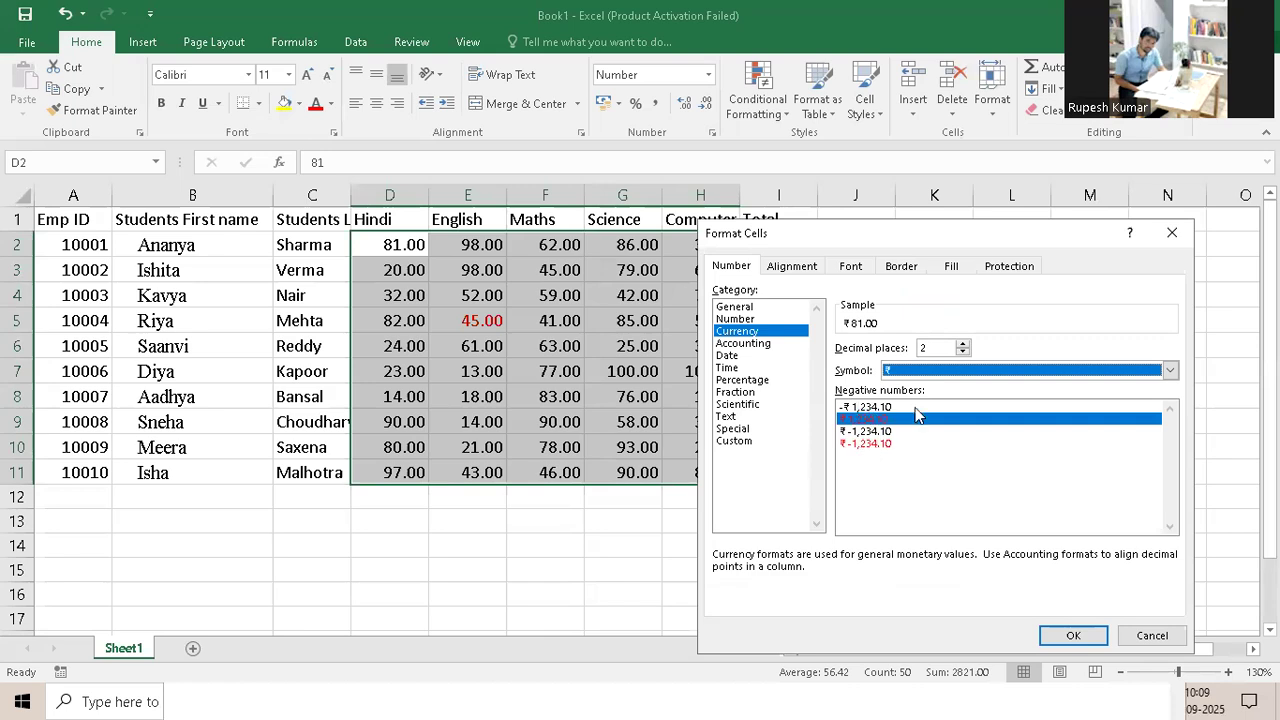
click(1087, 638)
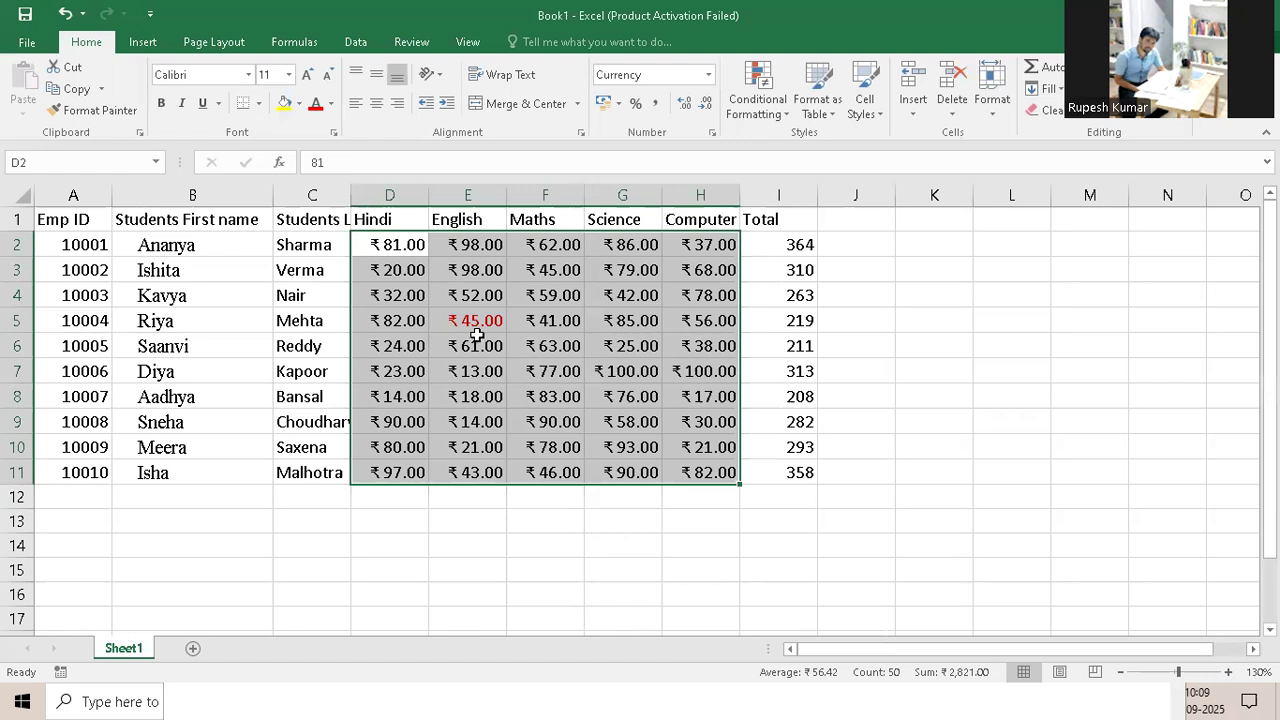
Look at the Accounting symbols and the Date formats in Format Cells for D2:H11, and close the dialog without changes
click(713, 132)
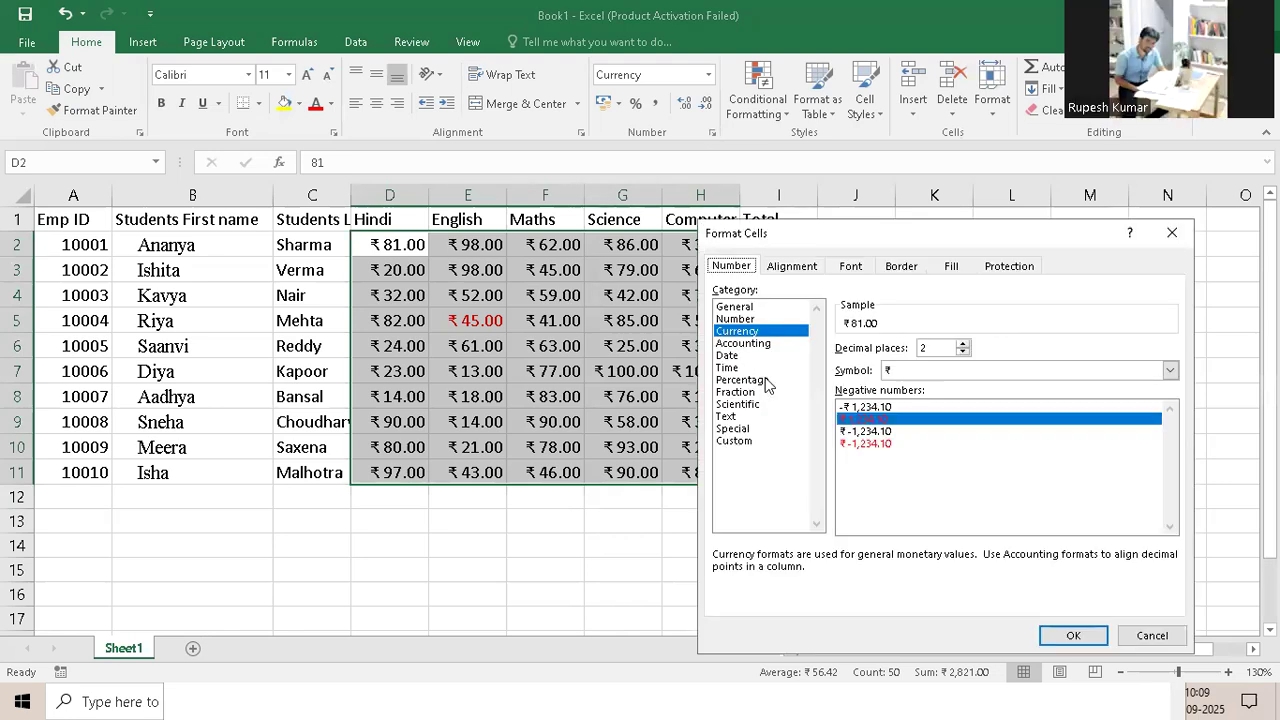
key(Down)
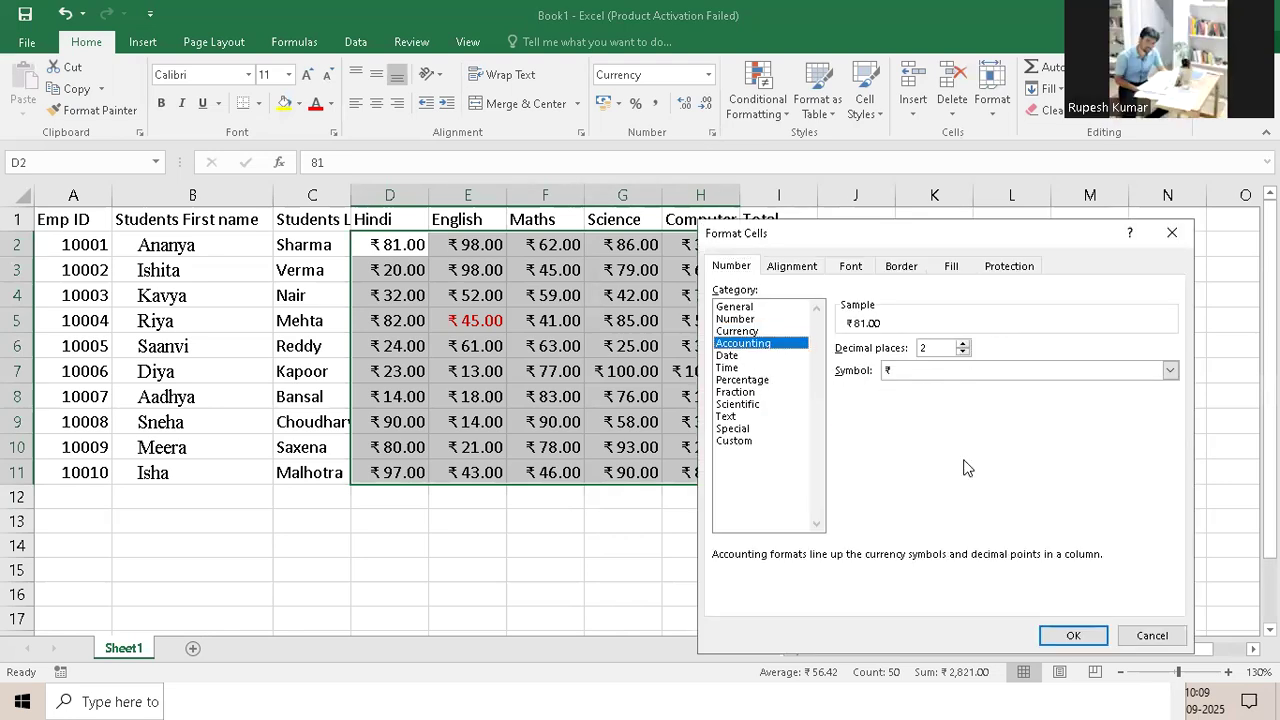
click(969, 371)
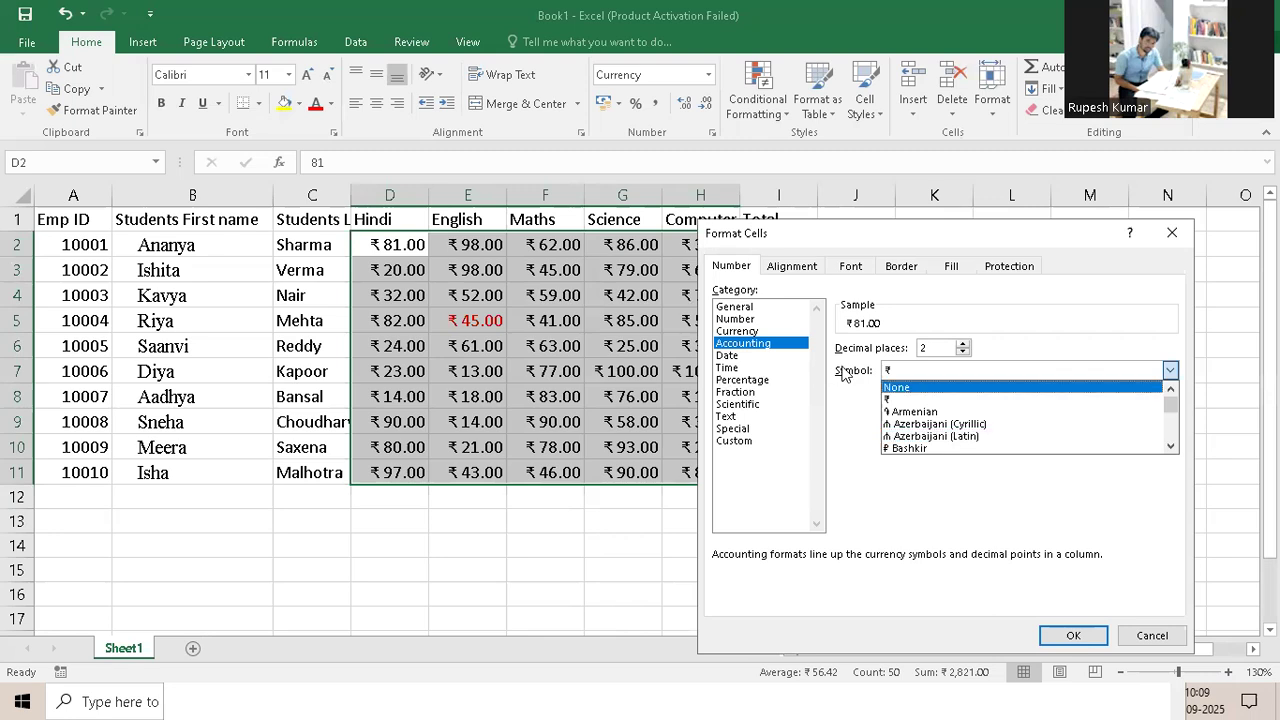
key(Escape)
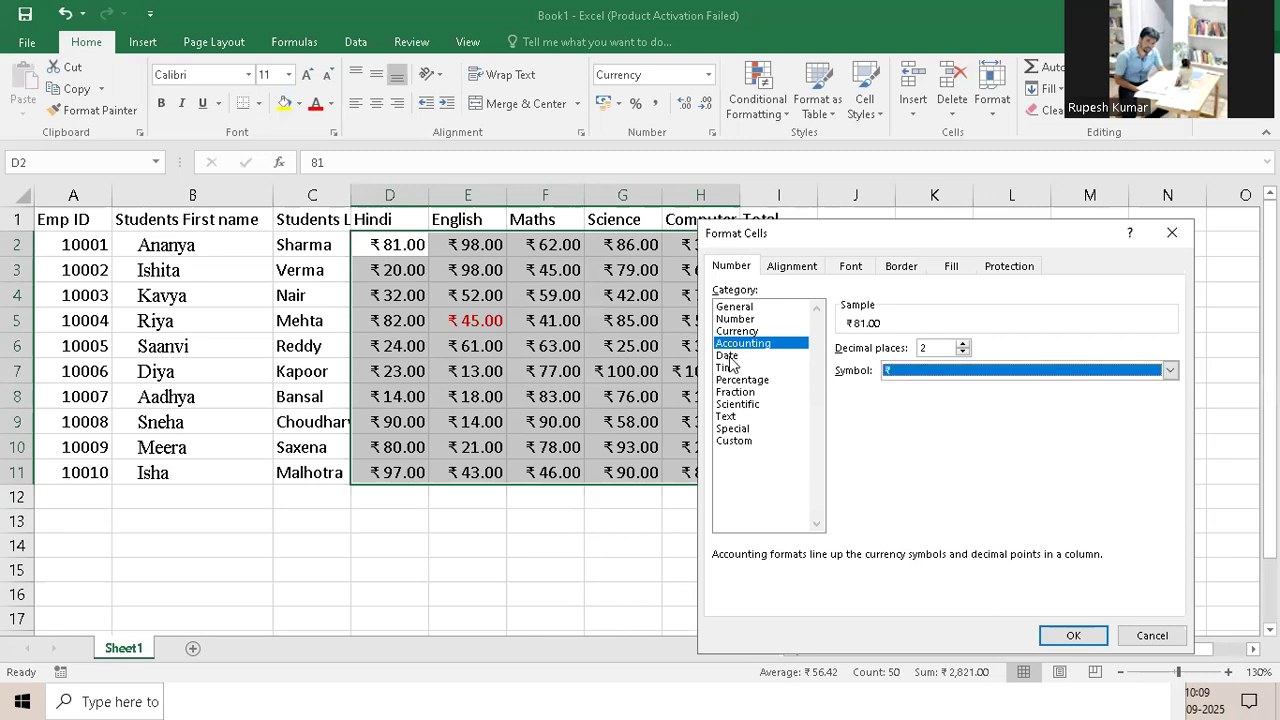
click(730, 356)
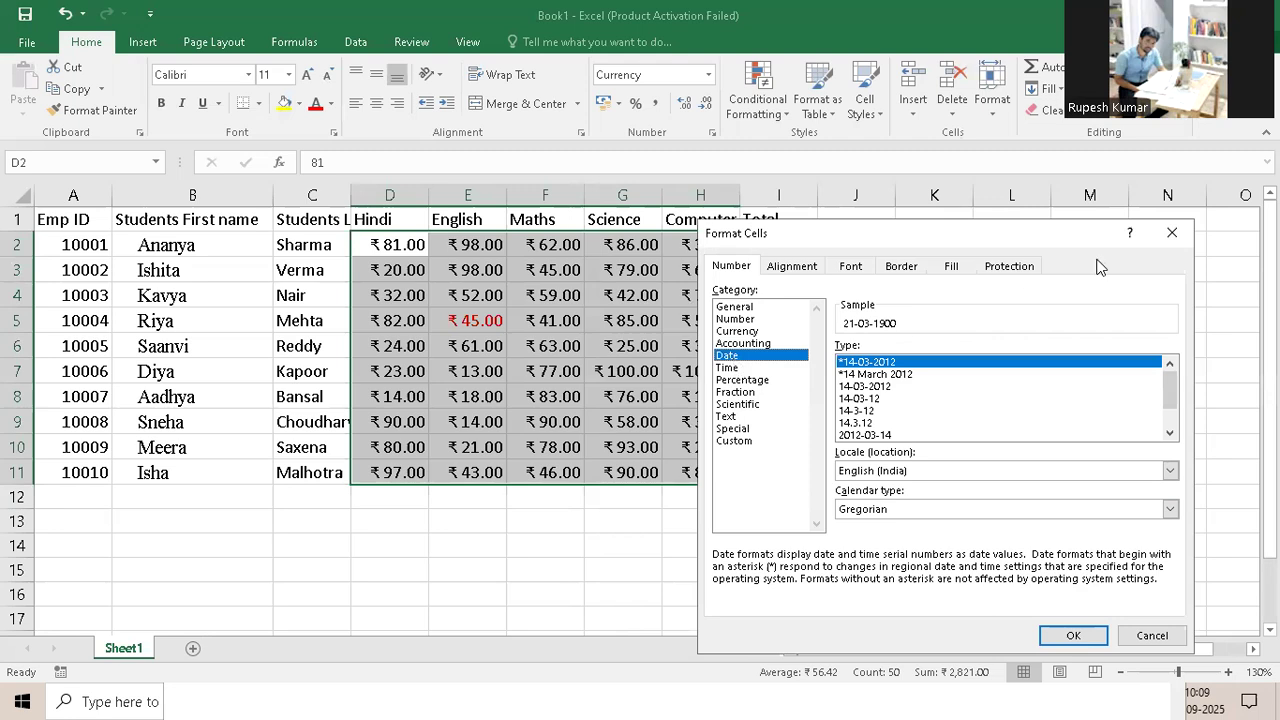
click(1172, 233)
Enter the current date, 14-09-2025, in K5 and extend it as a daily series up to K2 and down to K11
click(934, 325)
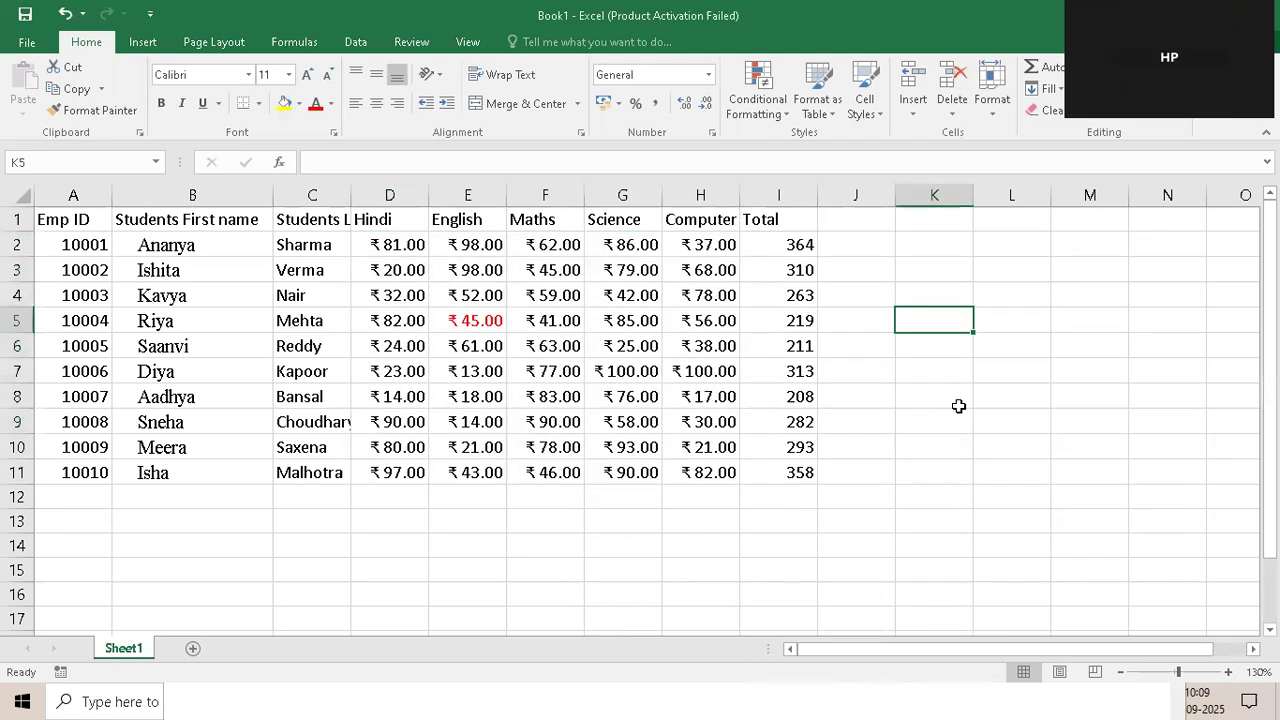
key(ctrl+semicolon)
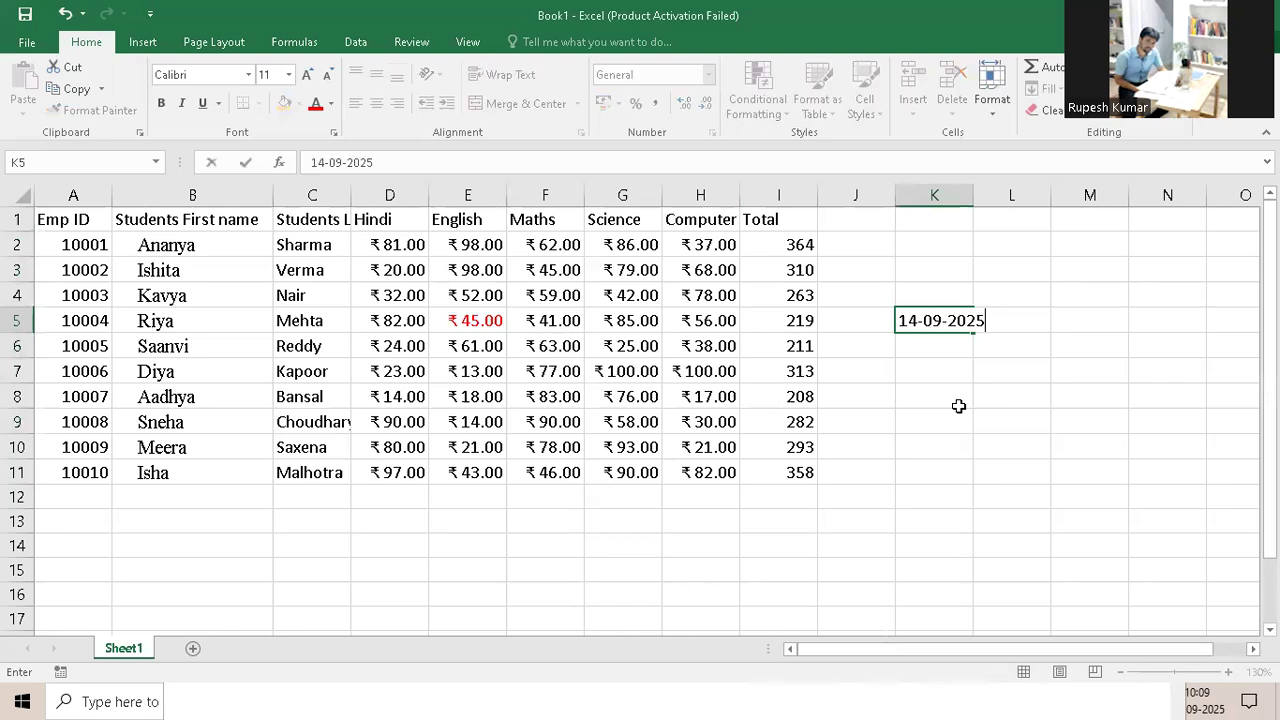
key(Return)
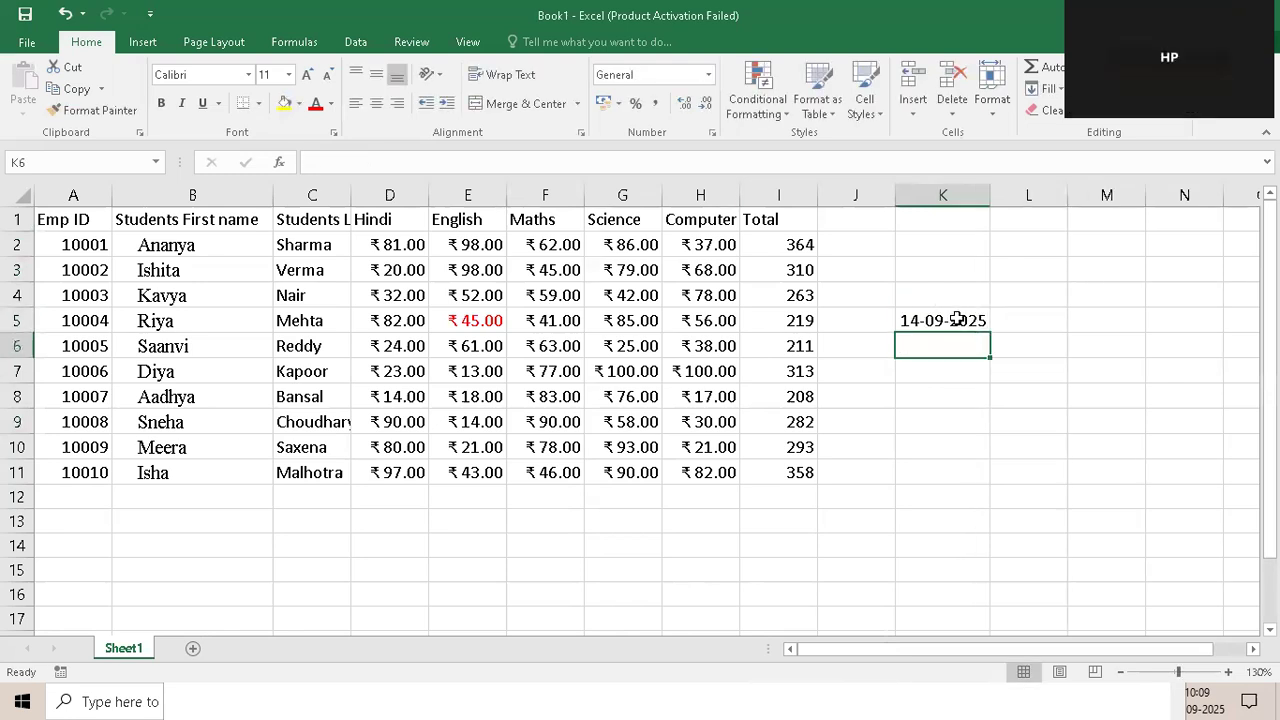
key(Up)
drag(985, 265, 992, 338)
drag(980, 454, 979, 475)
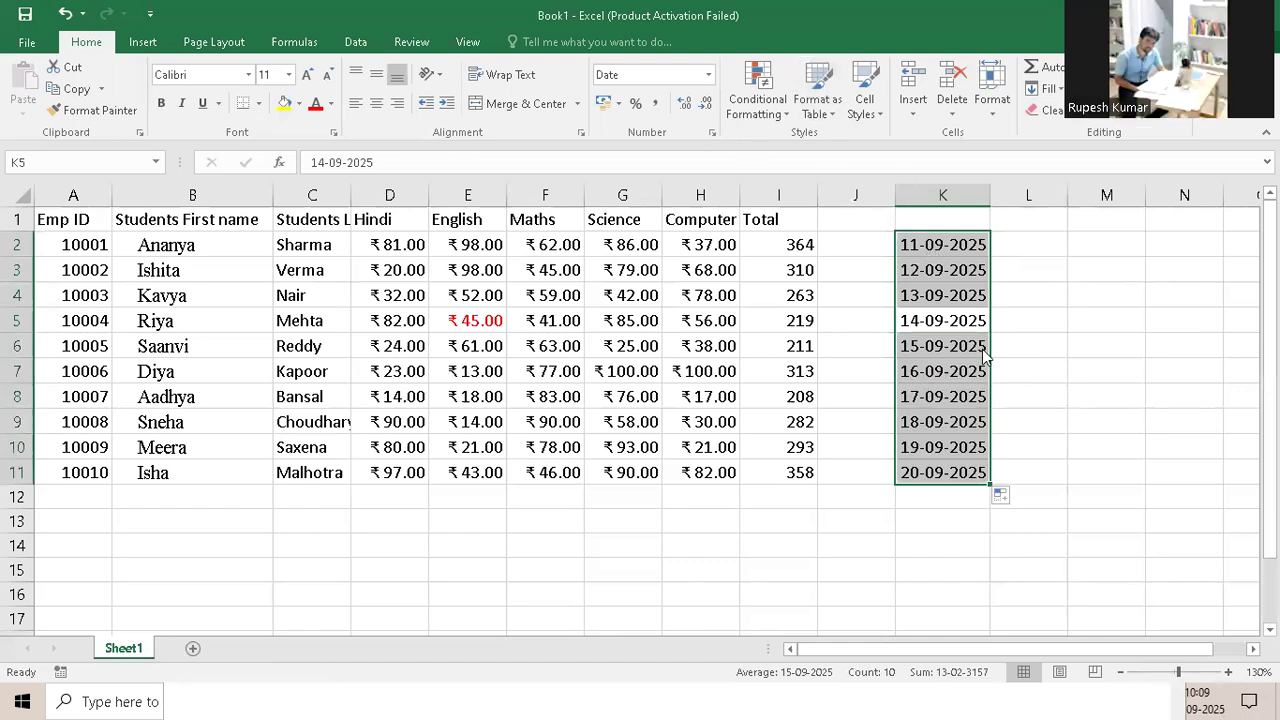
Format the dates in K2:K11 with the long Date type "Wednesday, 14 March, 2012"
key(ctrl+1)
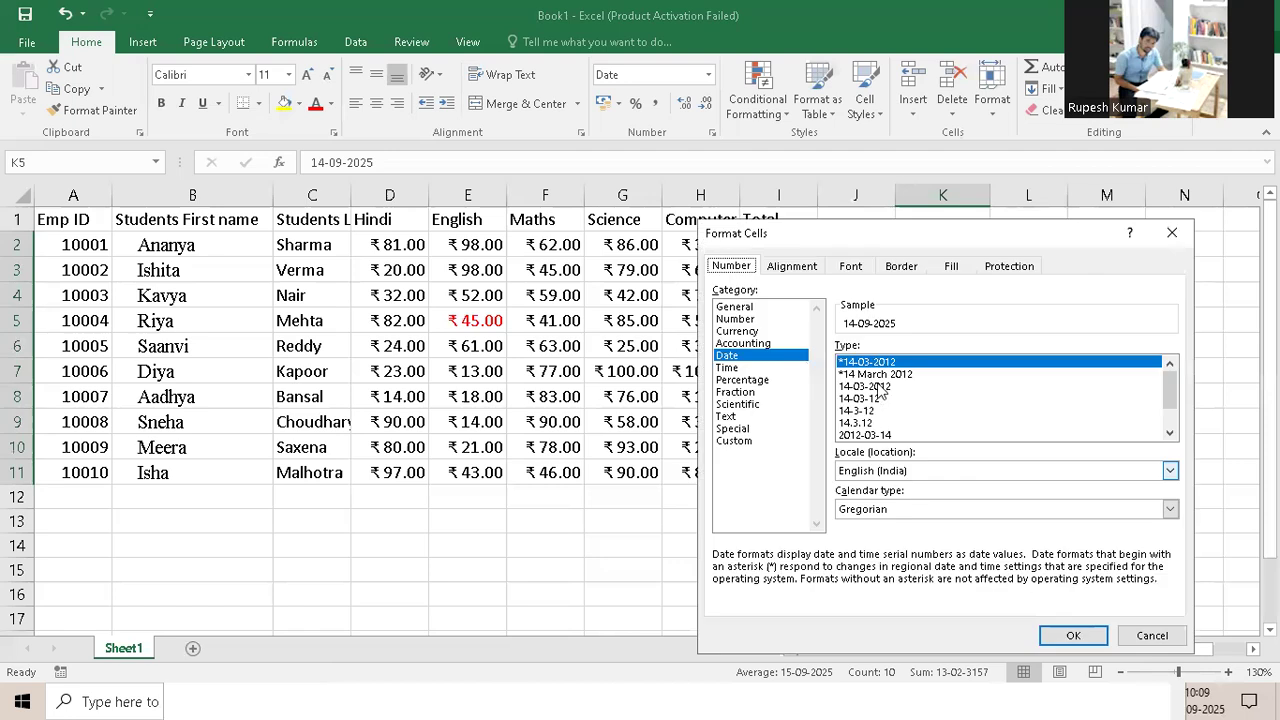
key(Down)
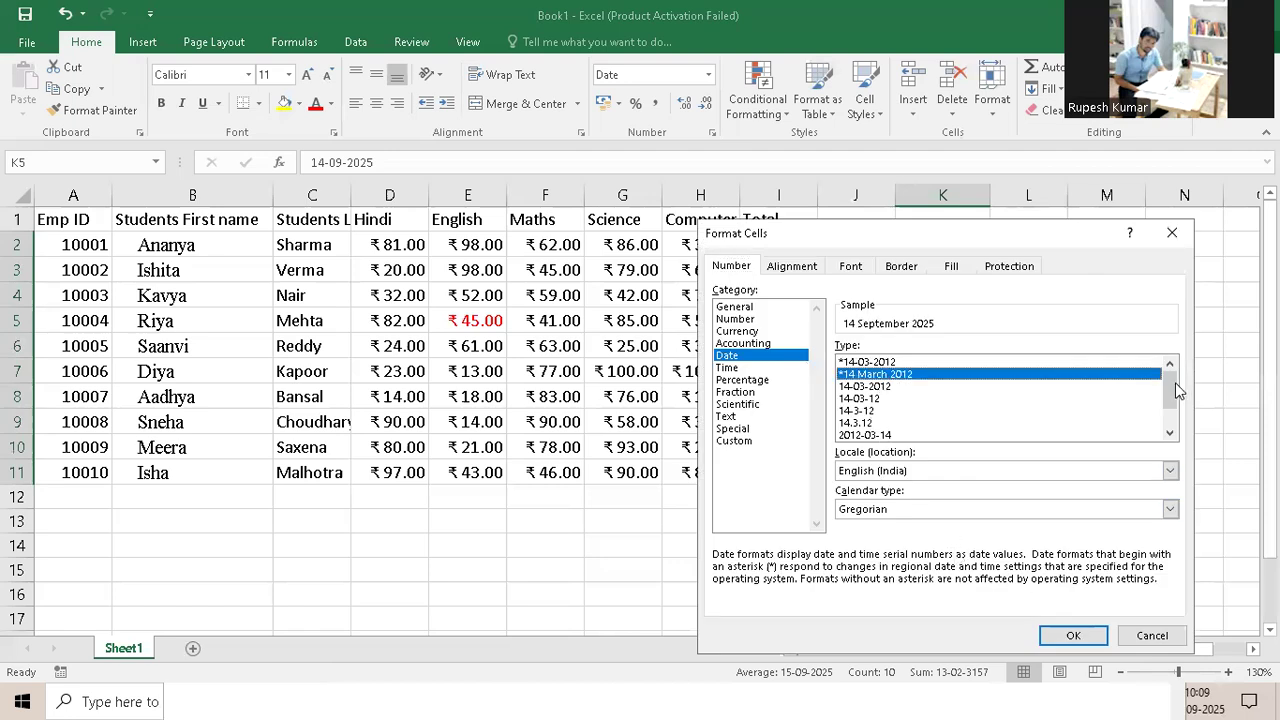
key(Down)
key(Down)
key(Down)
key(Down)
scroll(870, 440, down, 1)
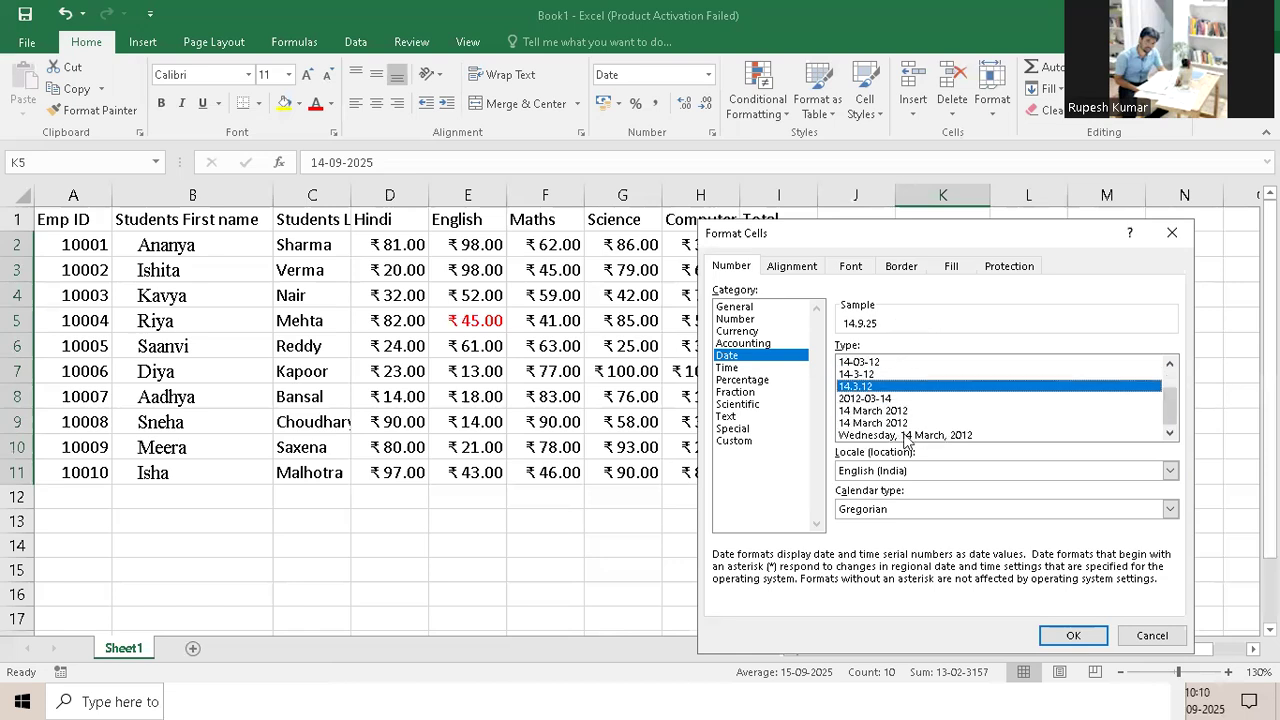
click(905, 436)
click(1073, 635)
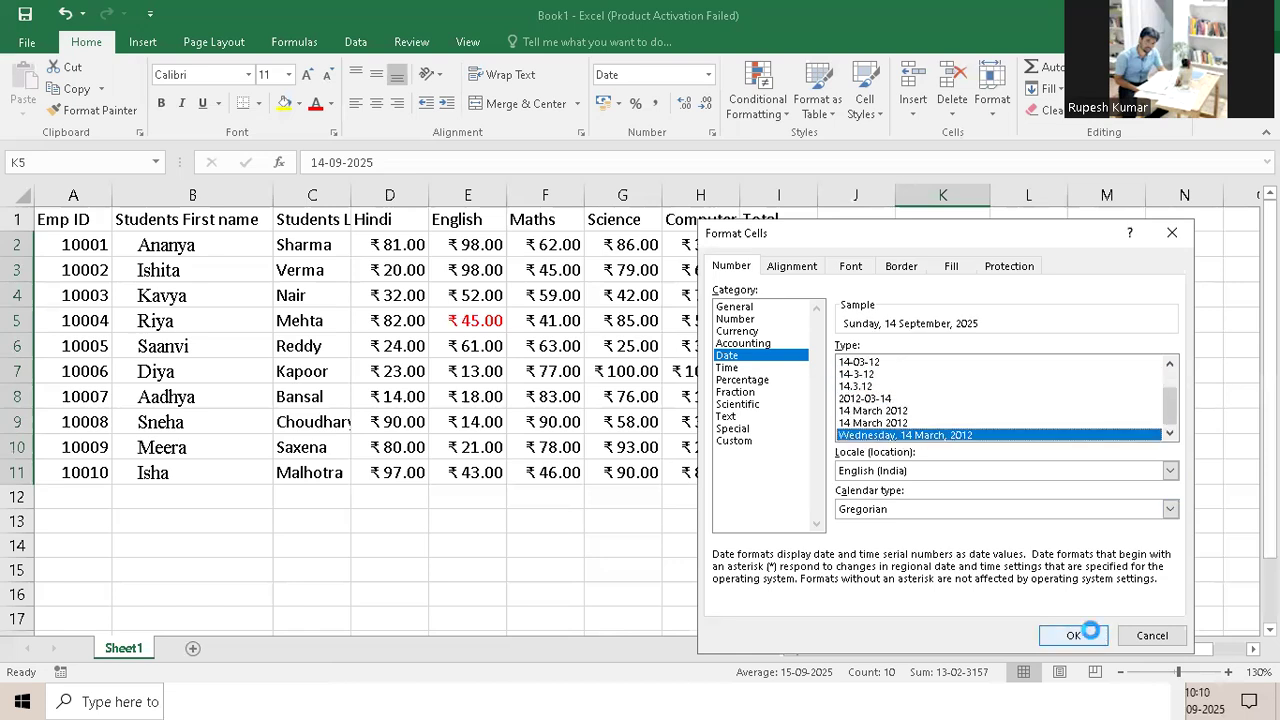
key(Return)
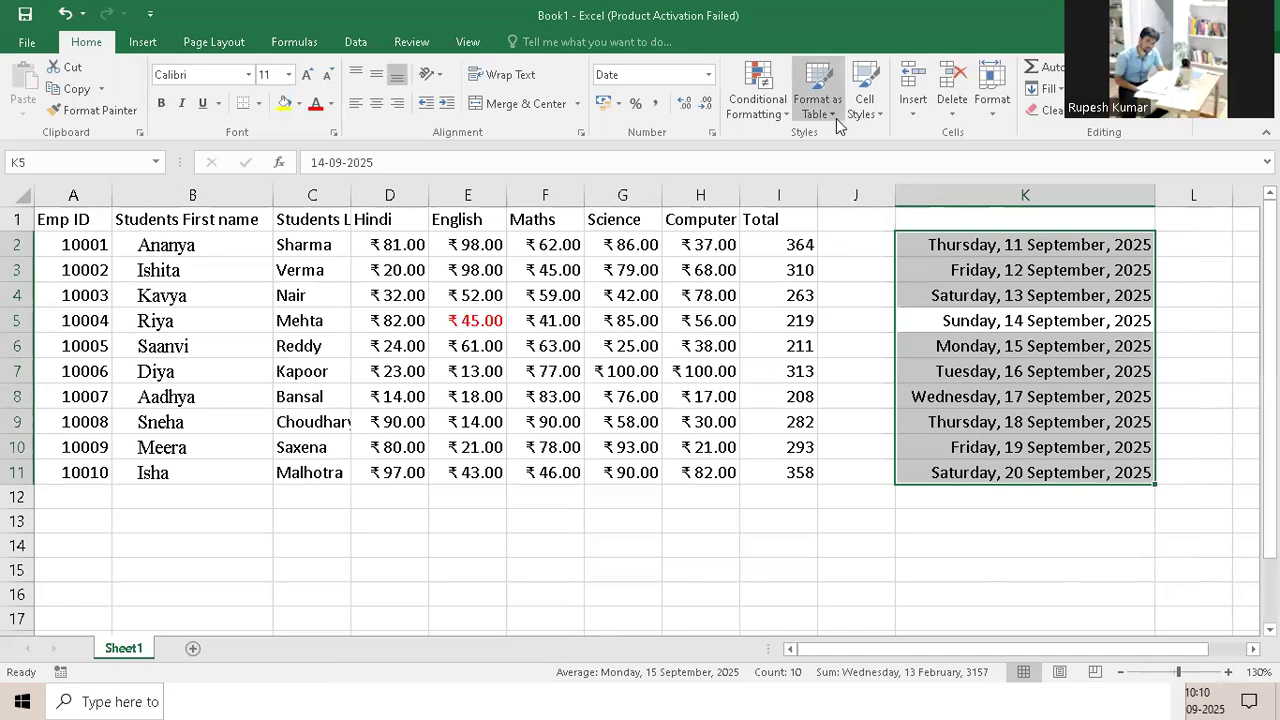
click(766, 108)
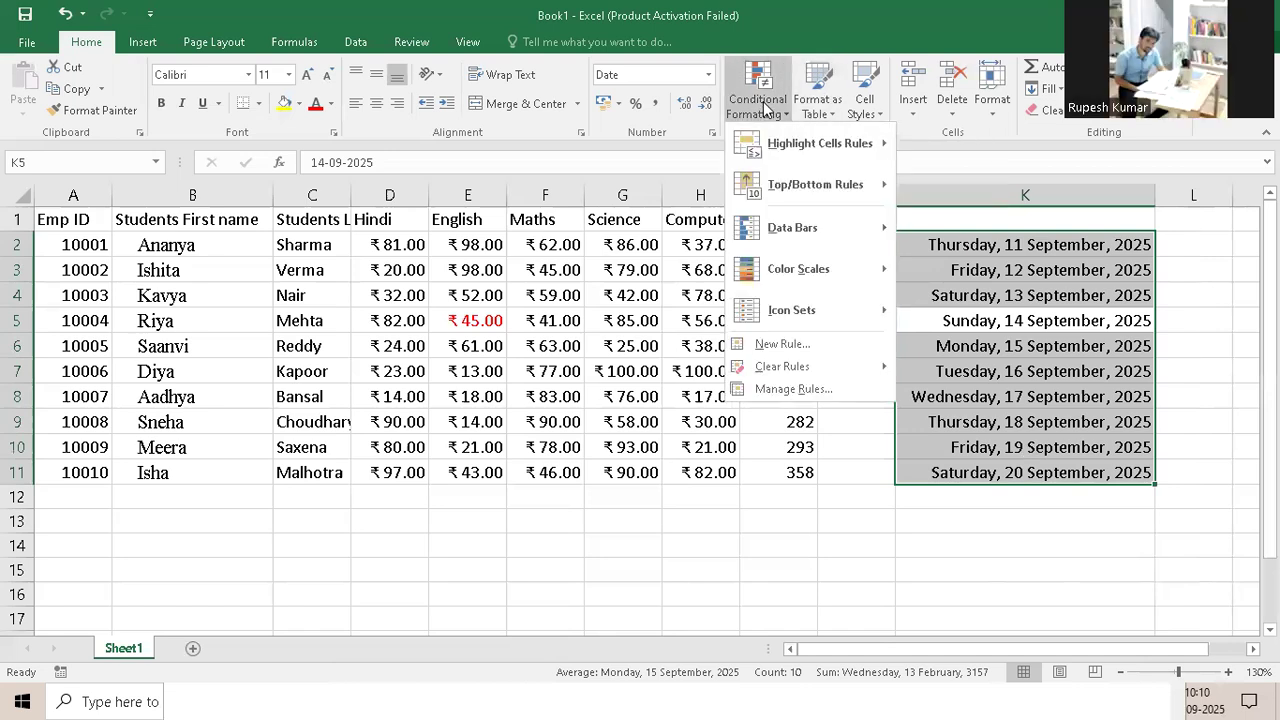
click(1016, 118)
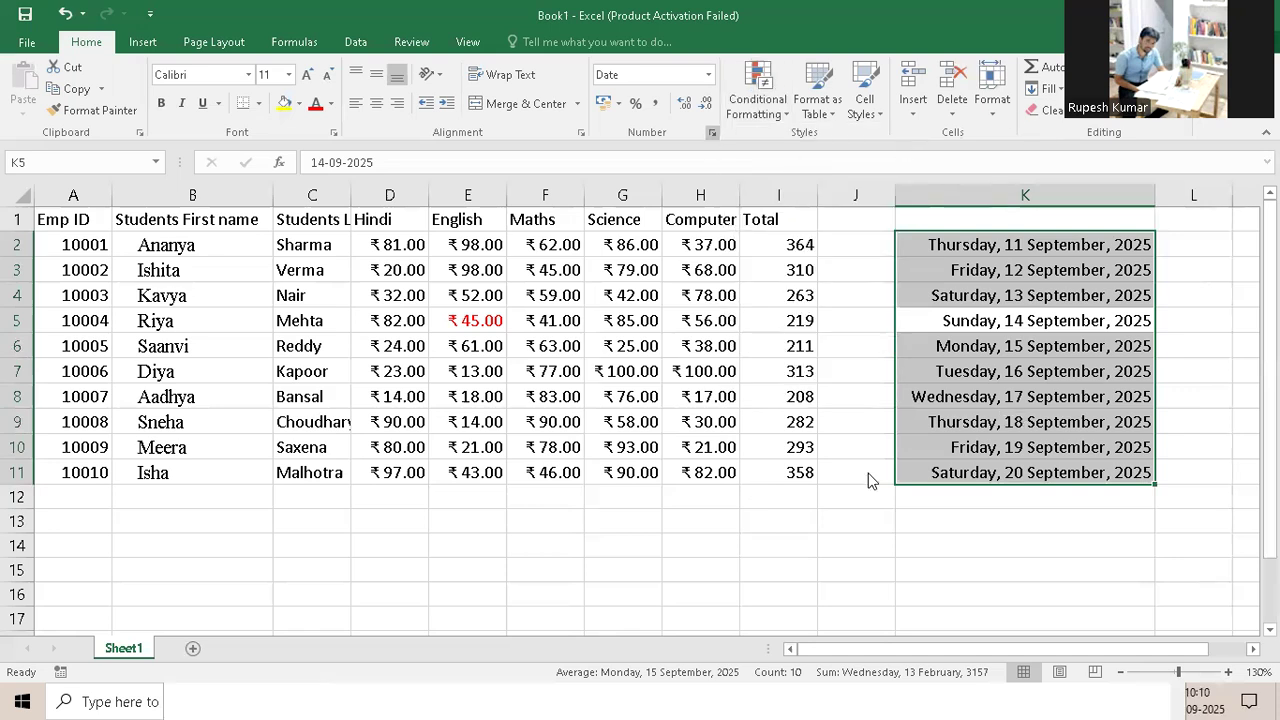
Try the short Date type 14.3.12 on K2:K11, and undo it
key(ctrl+1)
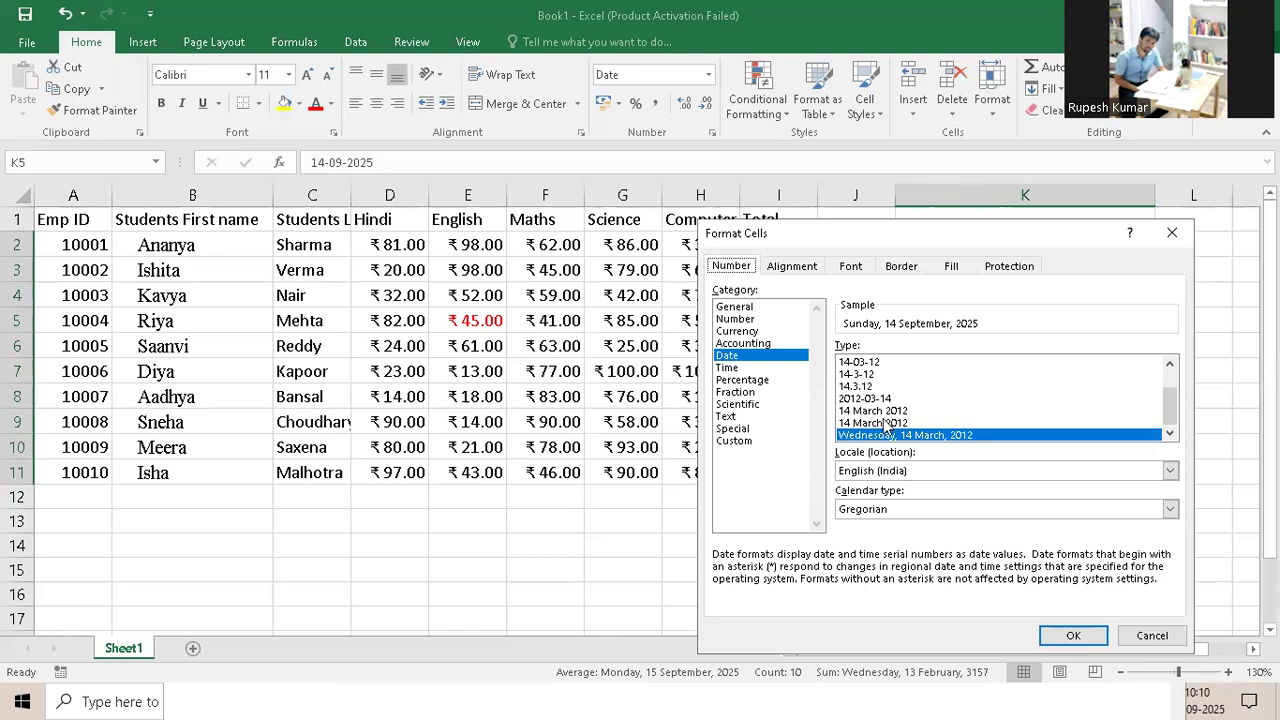
click(858, 386)
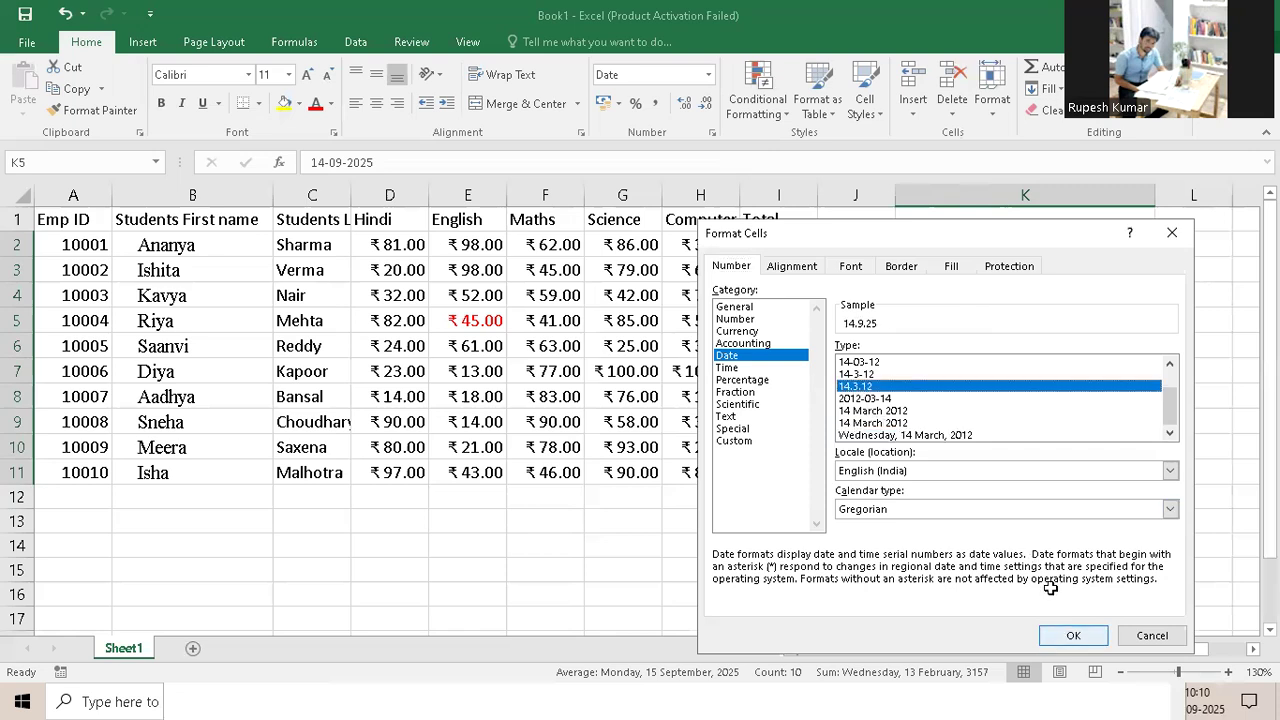
key(Return)
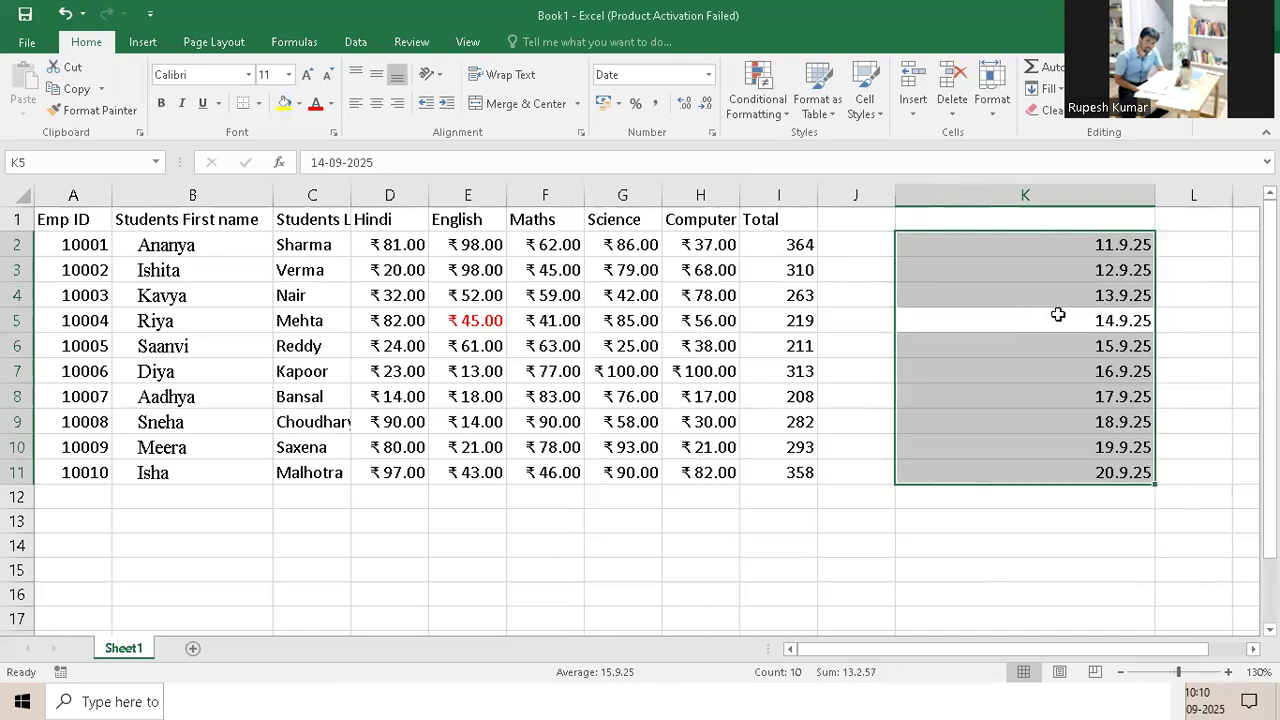
key(ctrl+z)
Look at the underlying date value of K2 in edit mode, and leave the cell unchanged
click(1025, 243)
drag(394, 156, 304, 161)
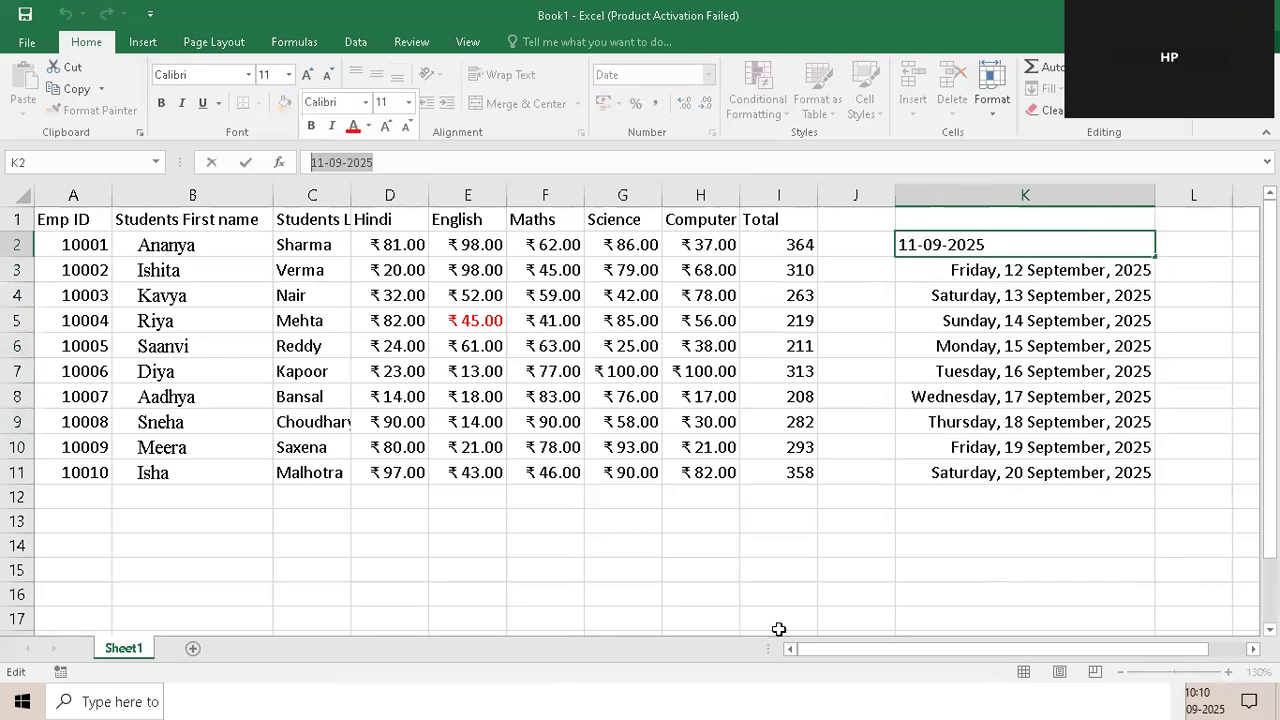
key(Escape)
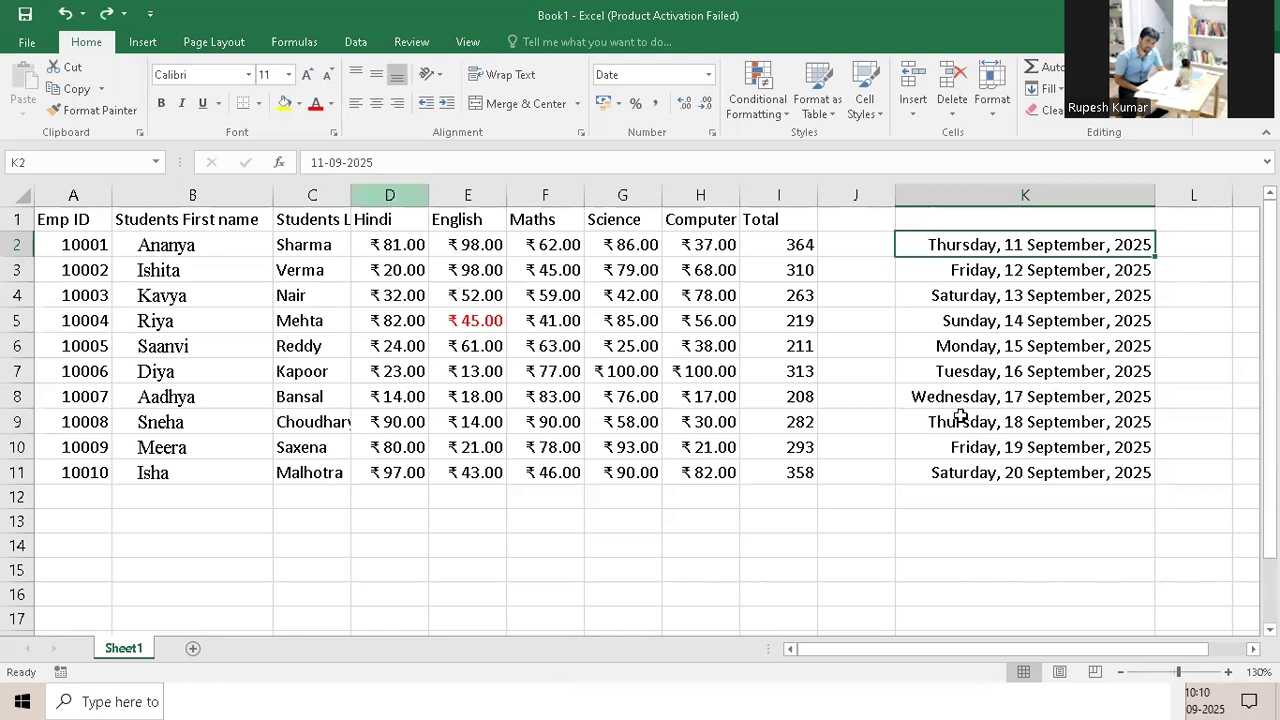
Delete the whole date column K from the sheet
click(955, 196)
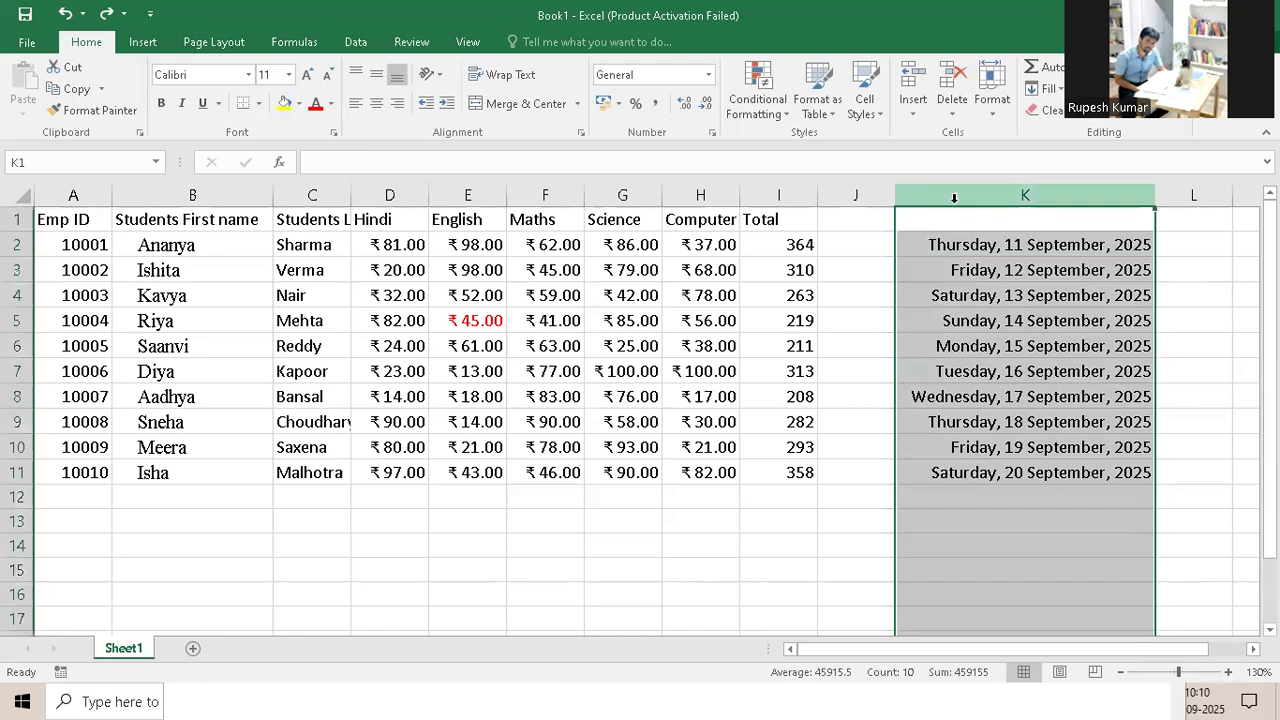
key(ctrl+minus)
click(880, 272)
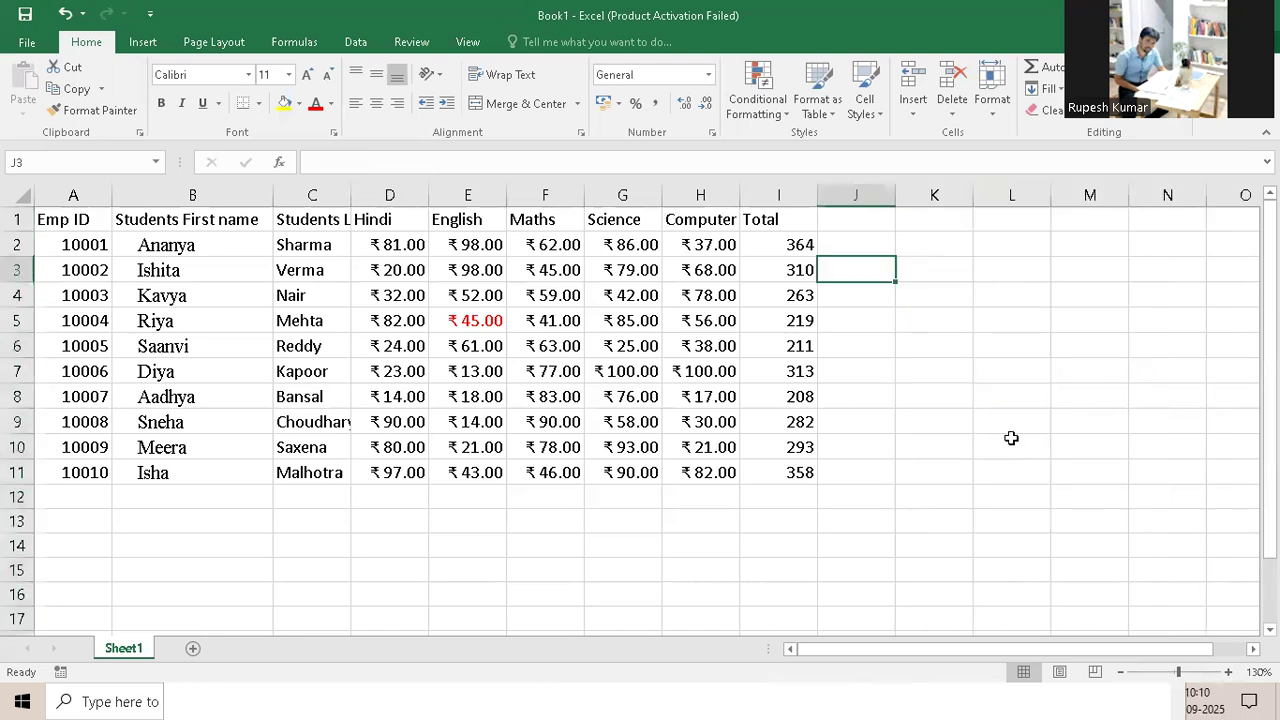
Enter the times 12:15, 14:15 and 2:15 in cells K3 to K5
key(Right)
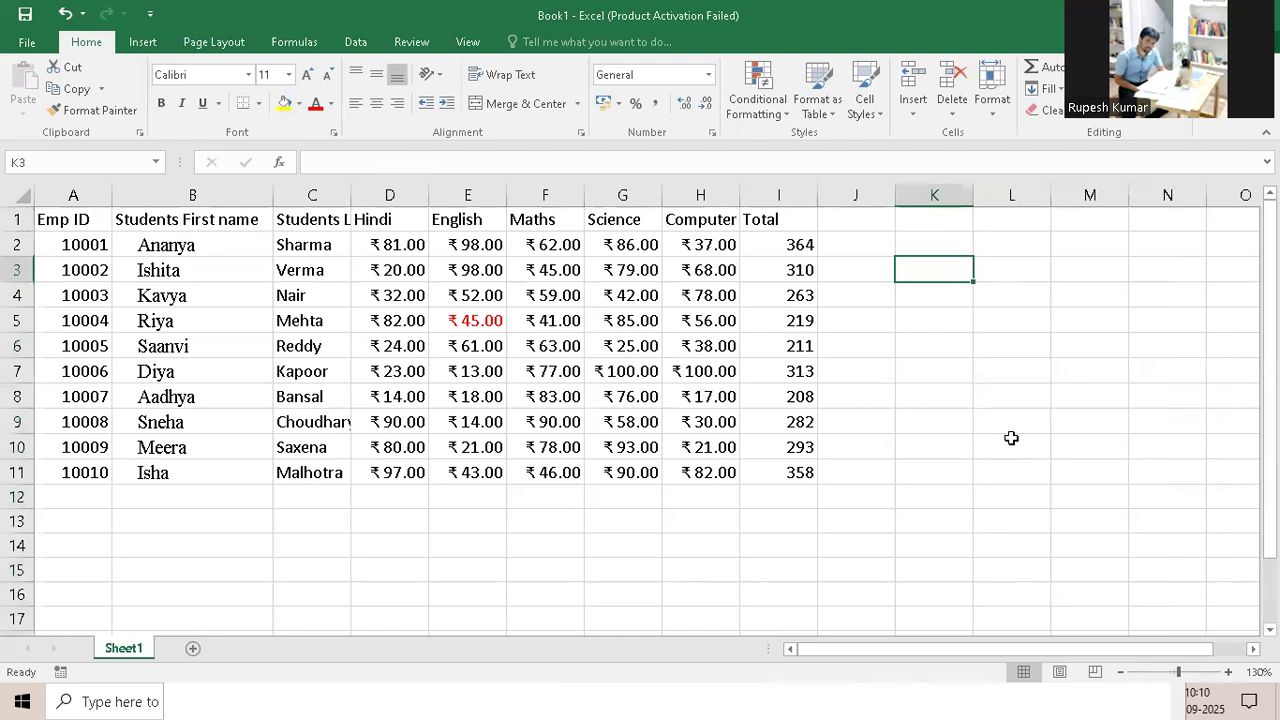
text(12:)
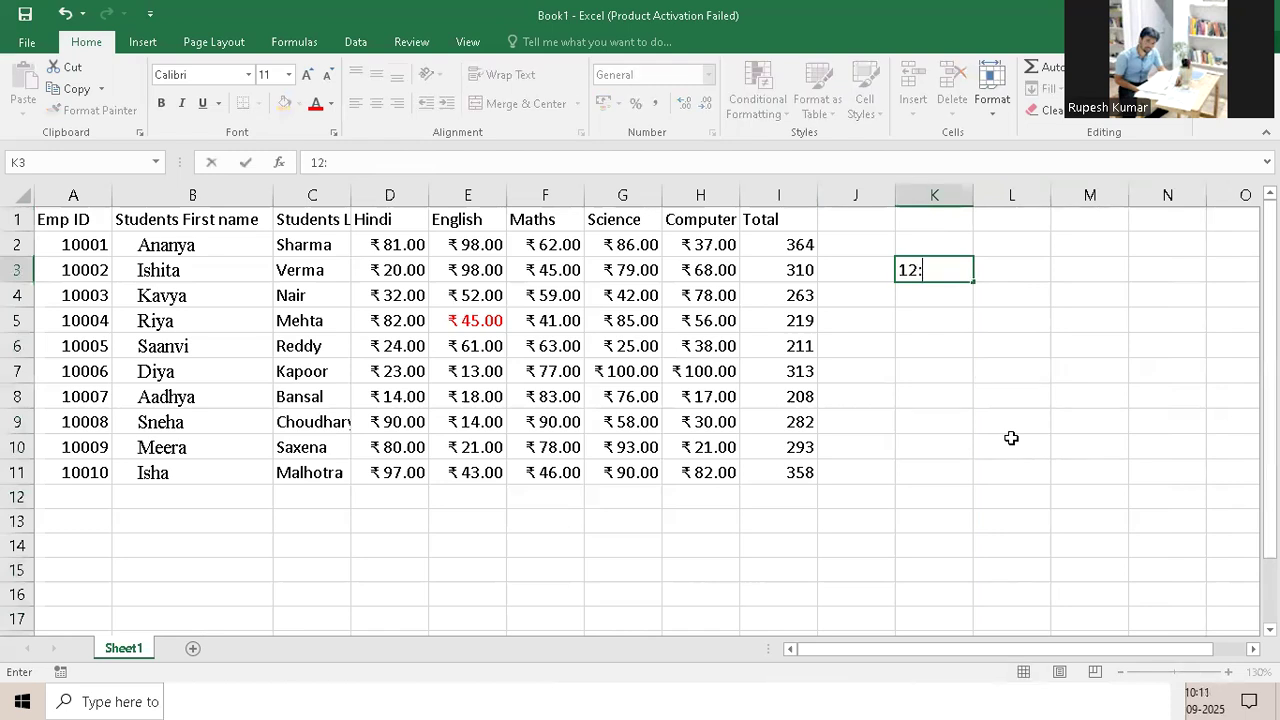
text(15)
key(Return)
text(14)
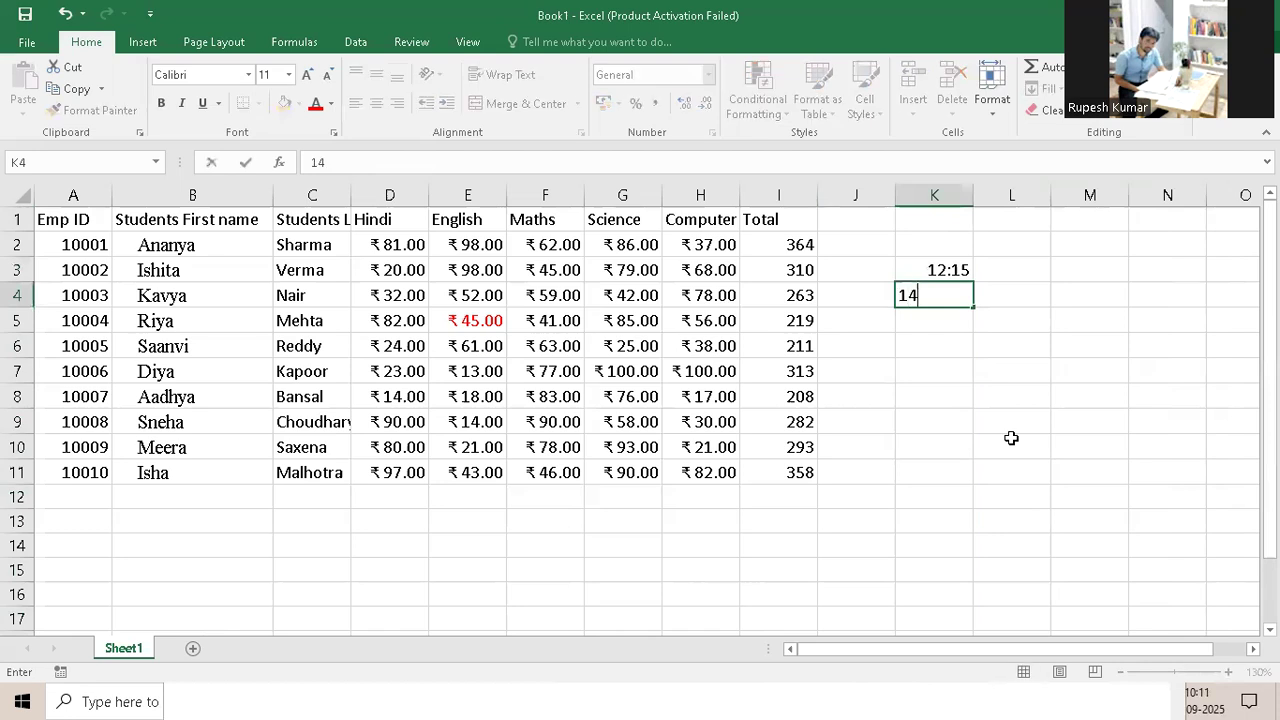
text(:15)
key(Return)
text(2:15)
key(Return)
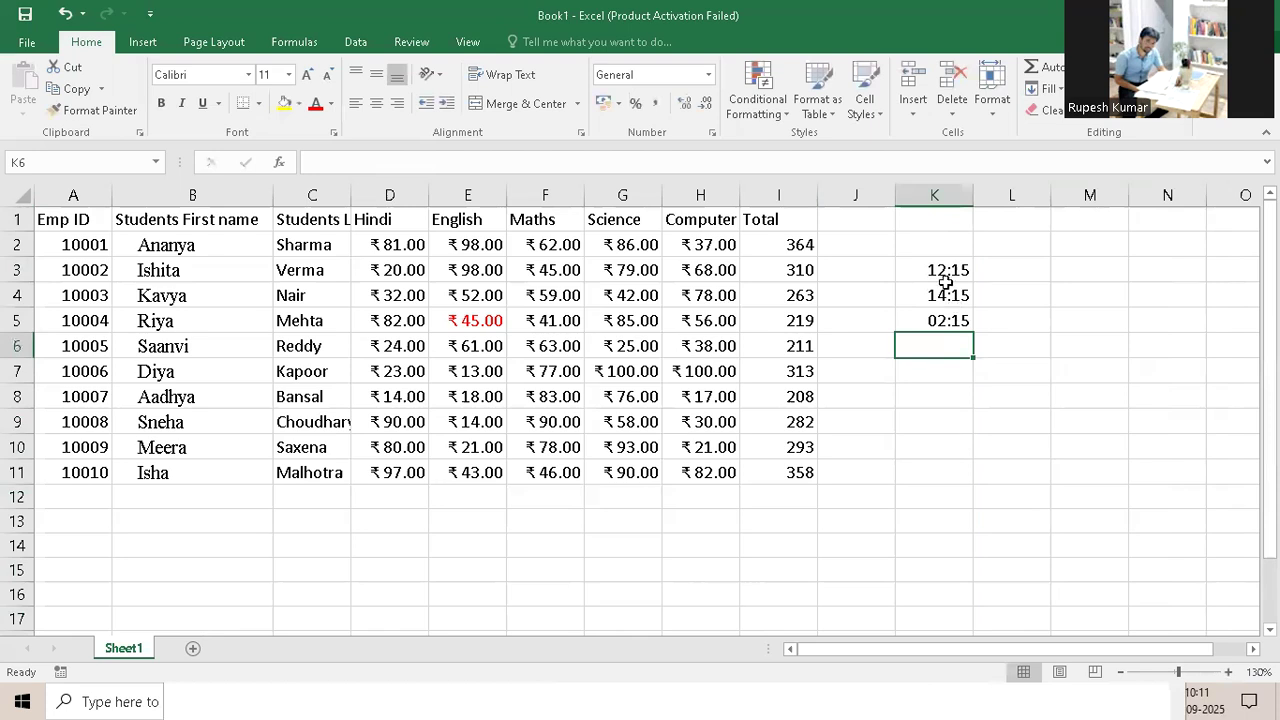
Format the times in K3:K5 with the 12-hour Time type 1.30.55 PM
drag(935, 270, 940, 320)
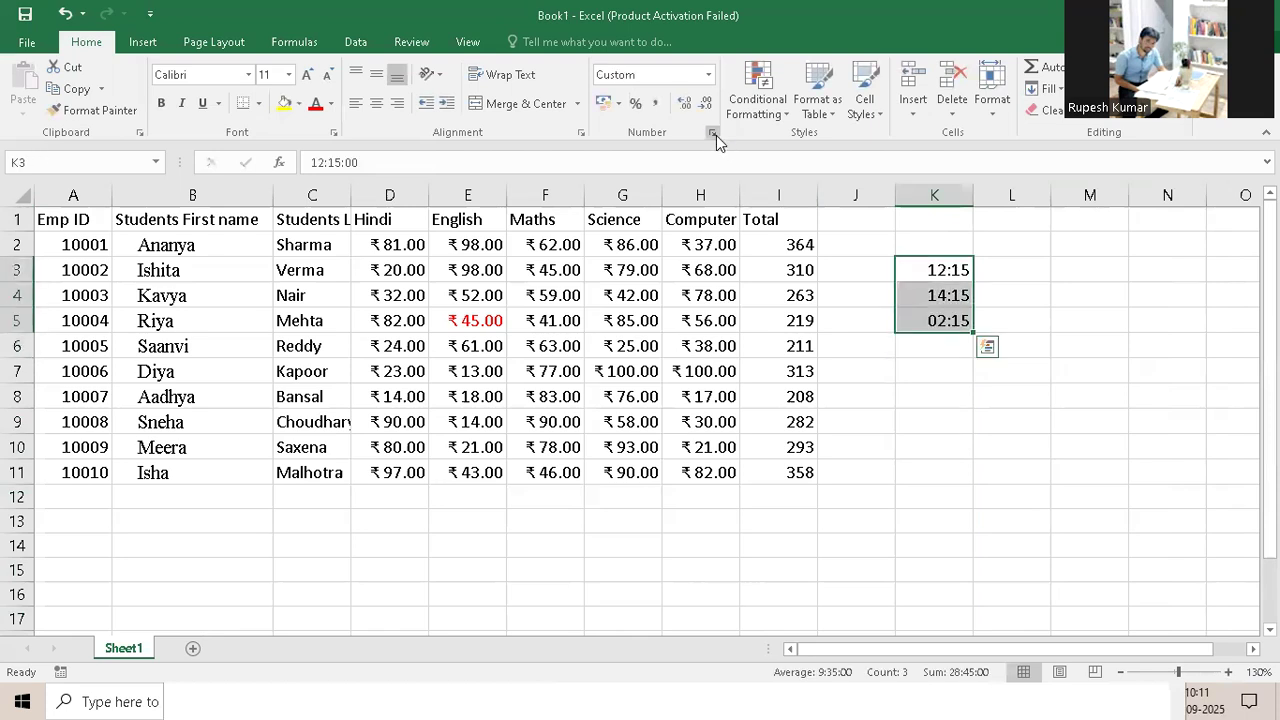
click(714, 134)
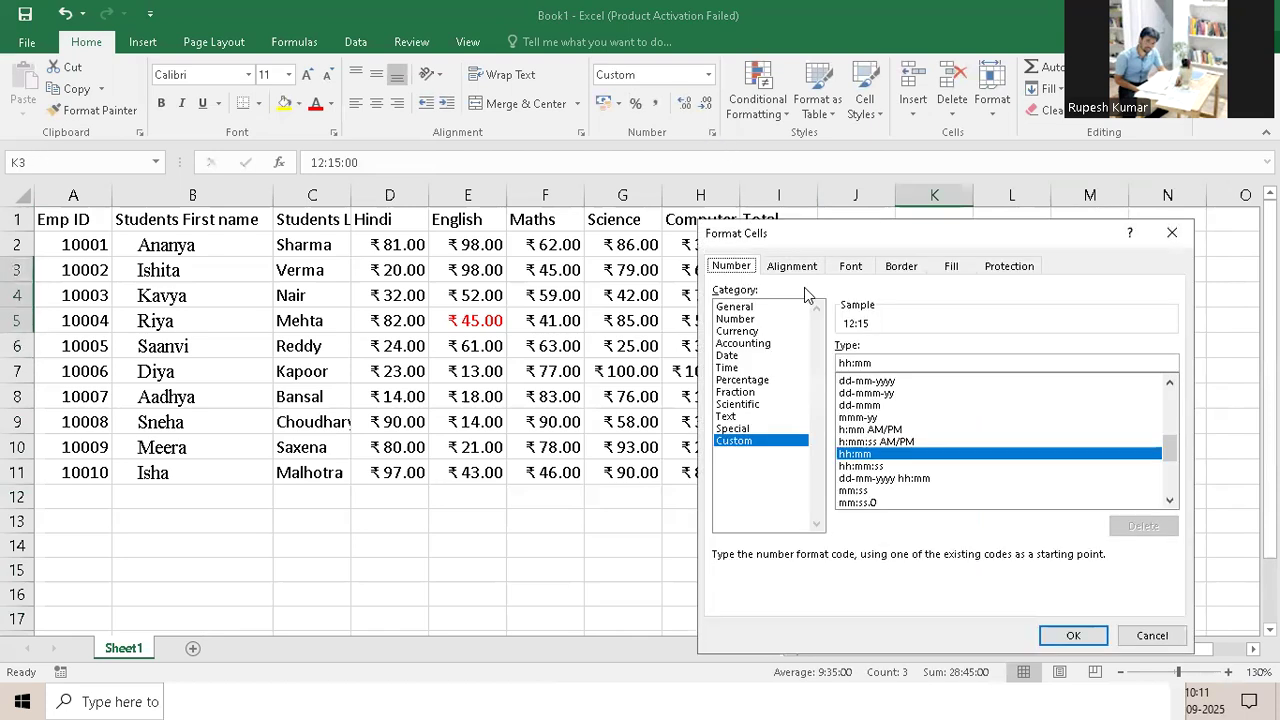
click(735, 368)
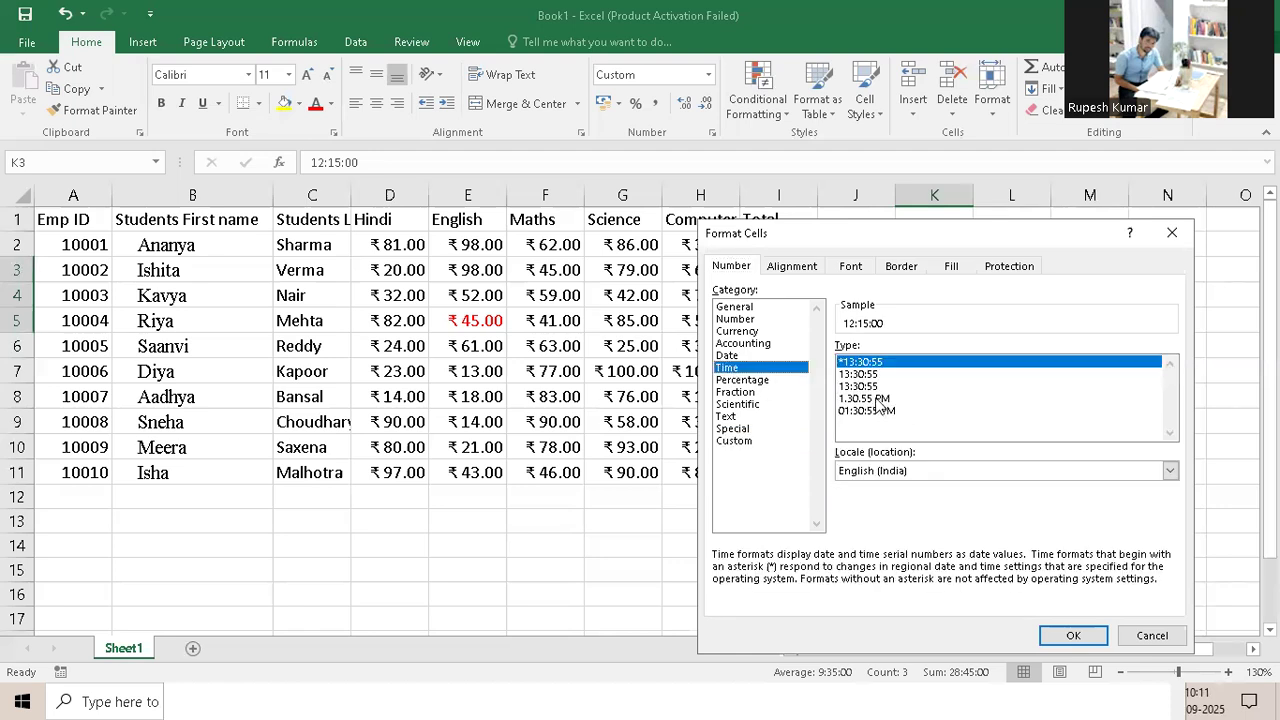
click(879, 399)
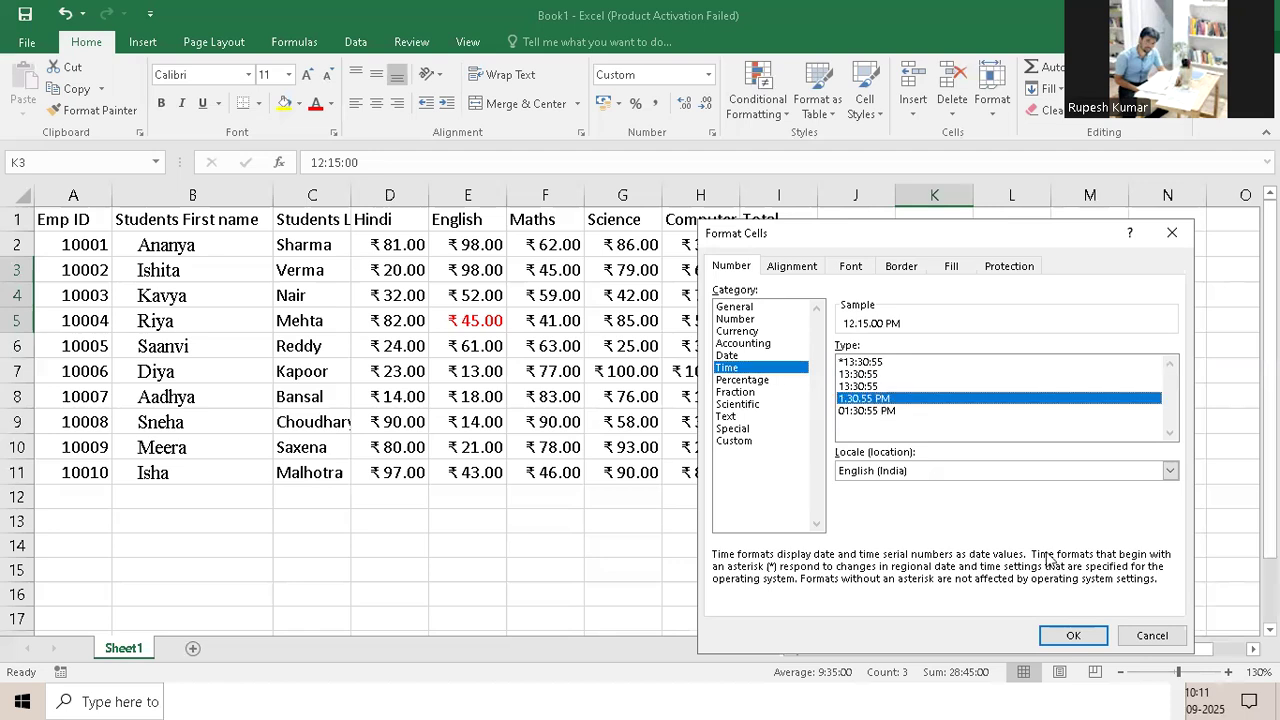
click(1076, 636)
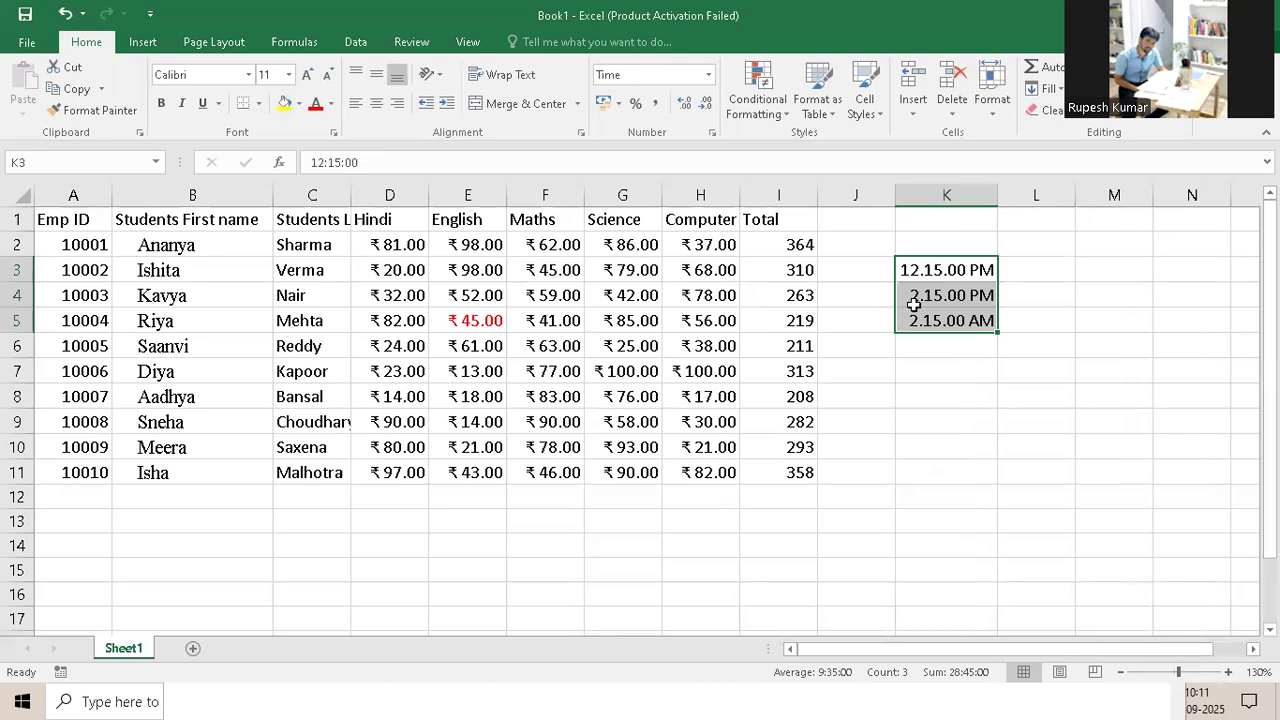
key(Down)
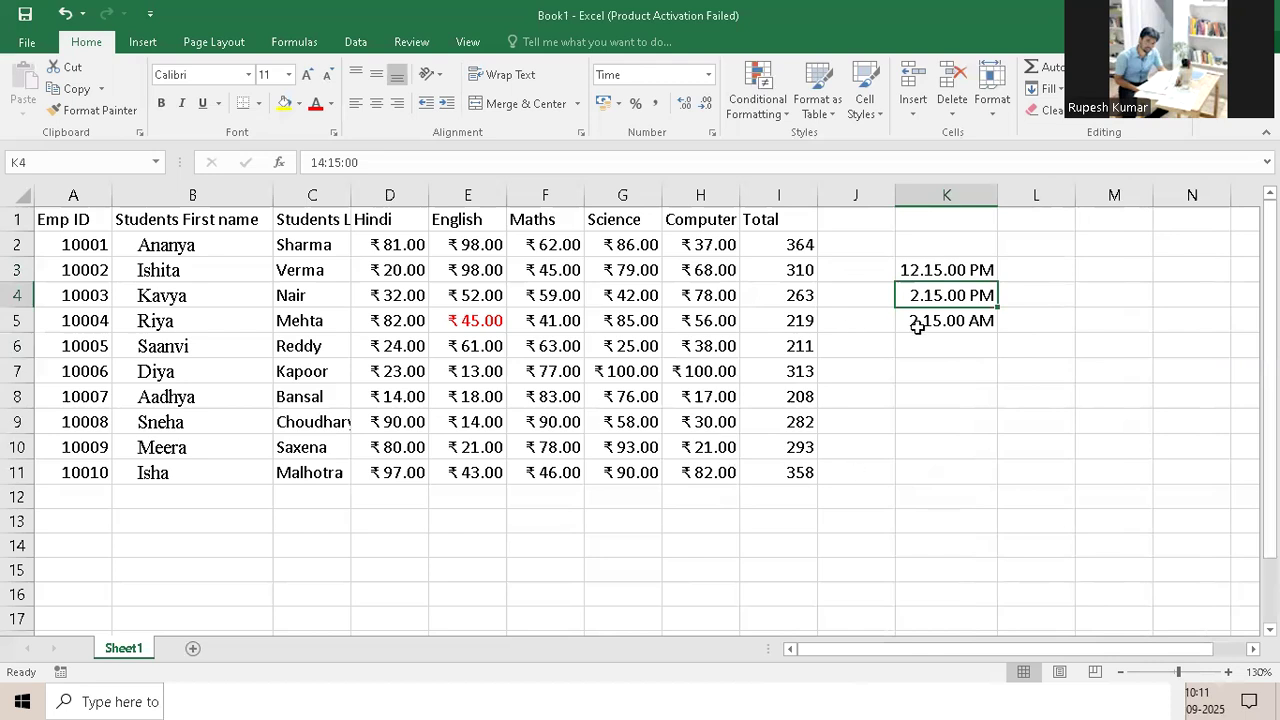
Clear the sample times from K3:K6
drag(940, 270, 940, 350)
key(Delete)
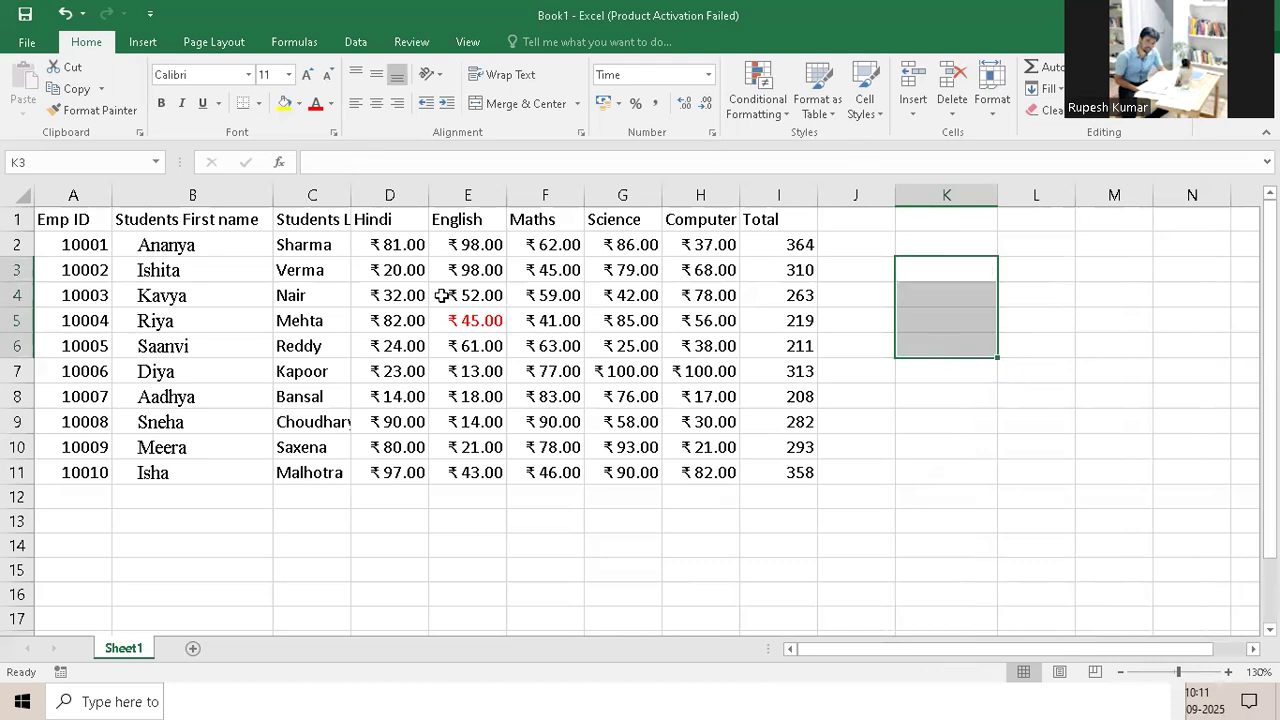
Look at the Percentage, Fraction, Scientific, Text, Special and Custom categories in Format Cells for D2:H11, and close the dialog without changes
drag(383, 248, 691, 470)
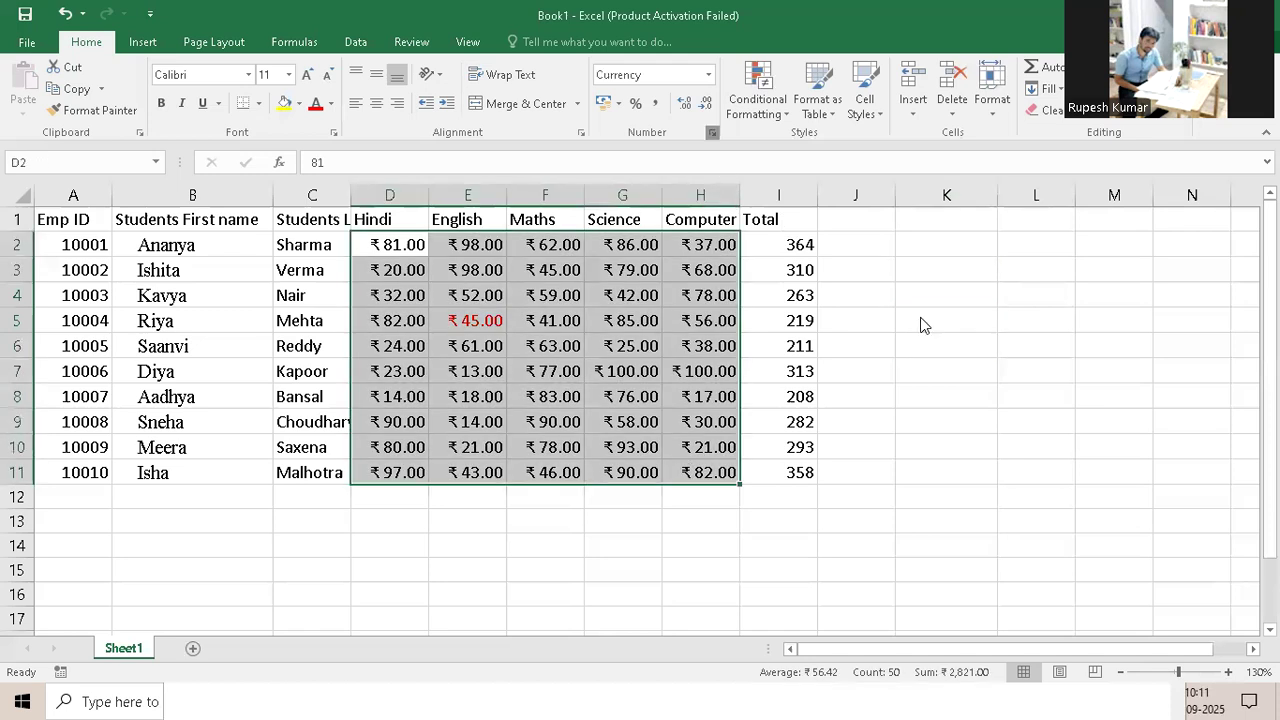
key(ctrl+1)
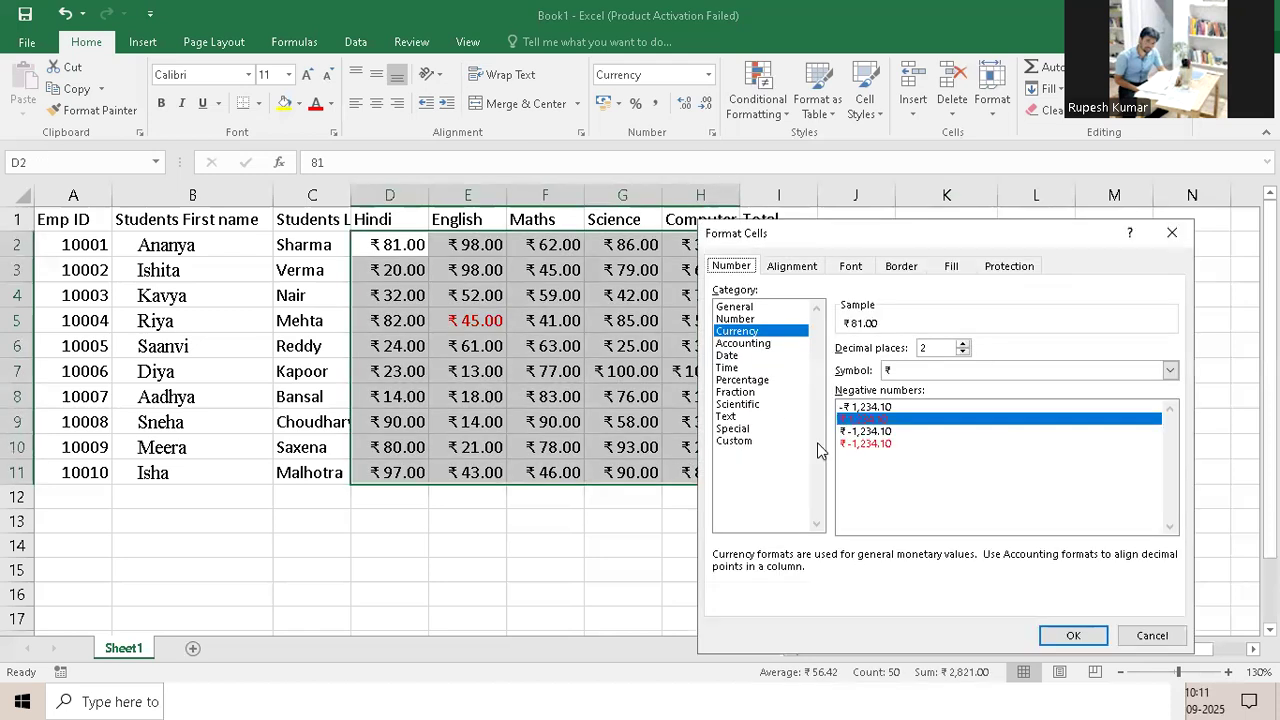
click(733, 369)
key(Down)
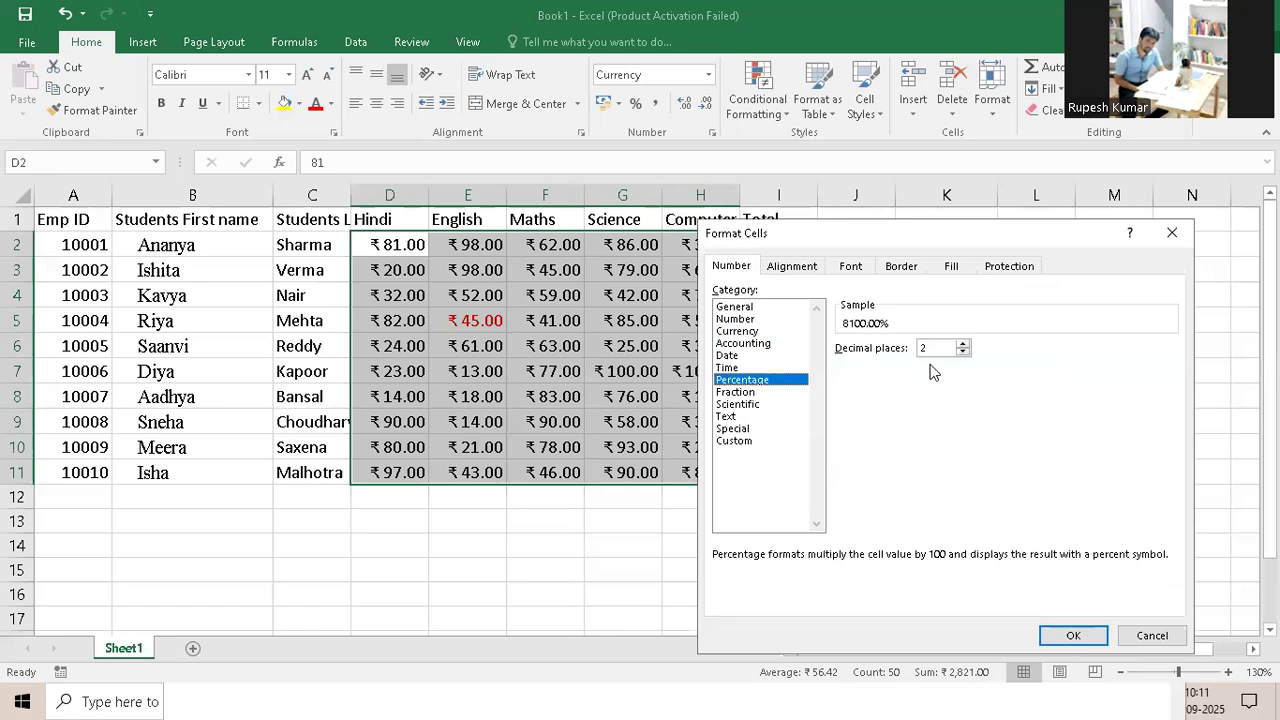
click(748, 393)
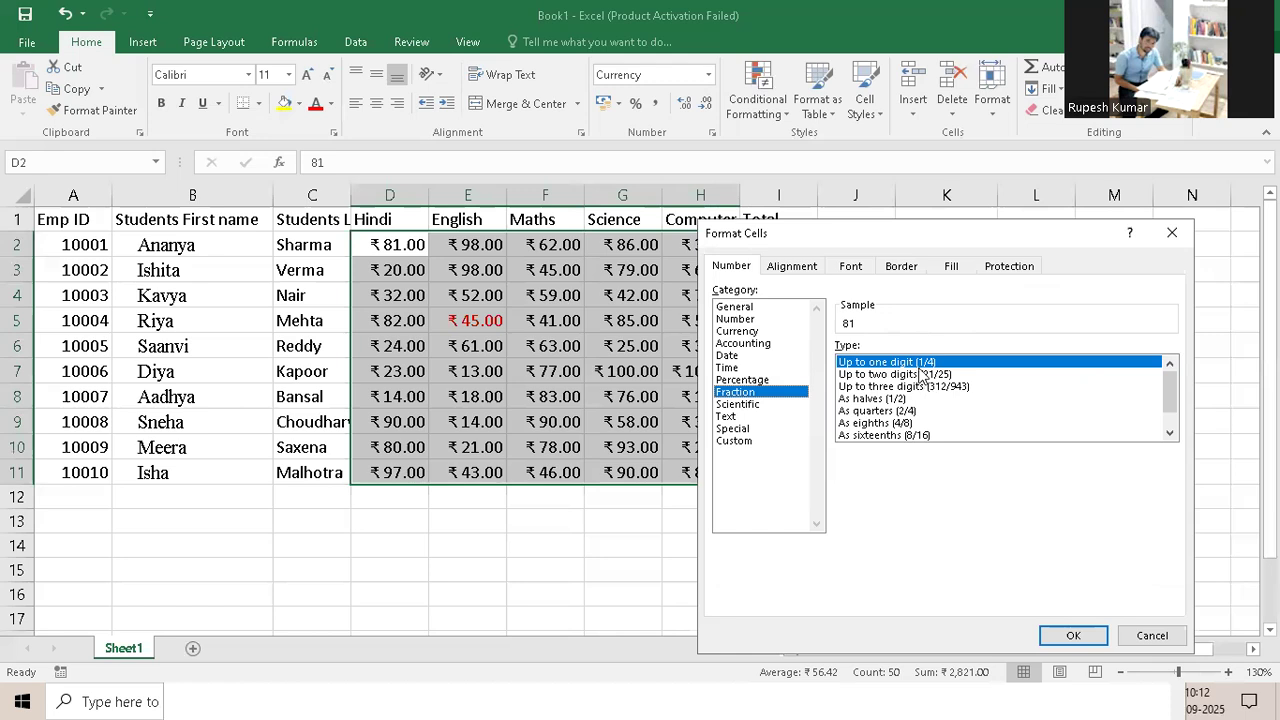
click(740, 404)
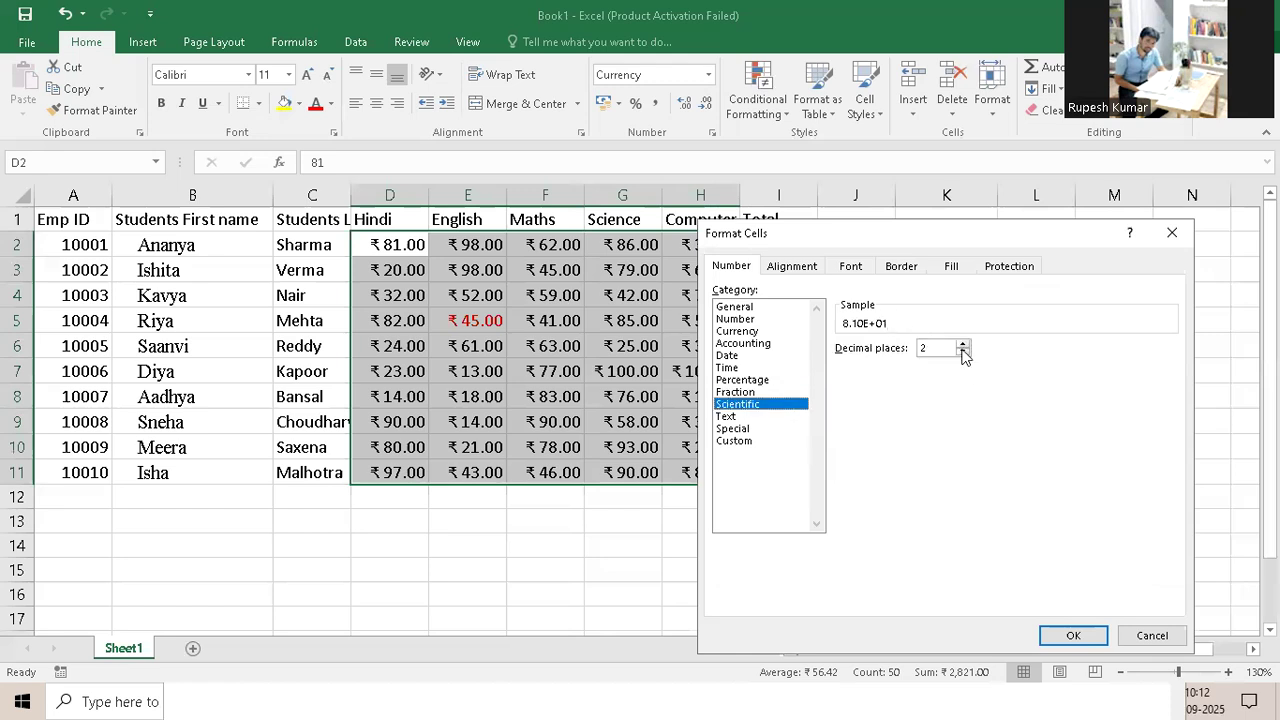
click(728, 416)
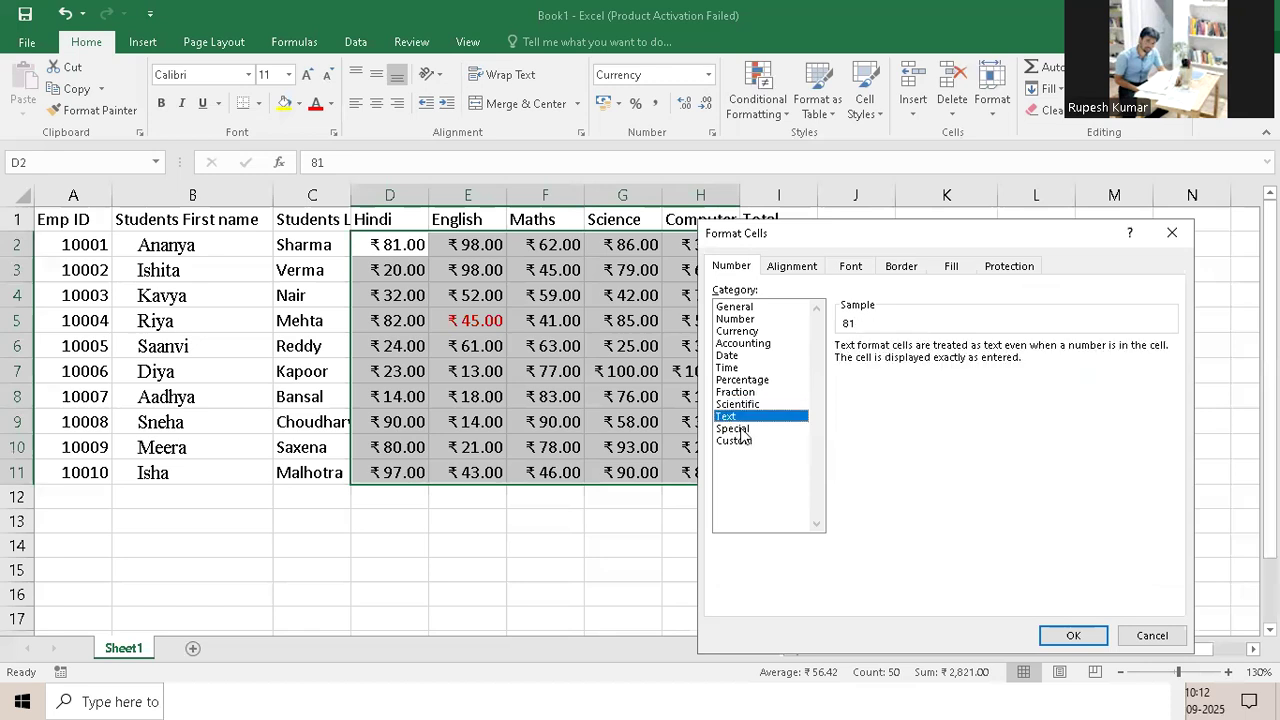
click(740, 429)
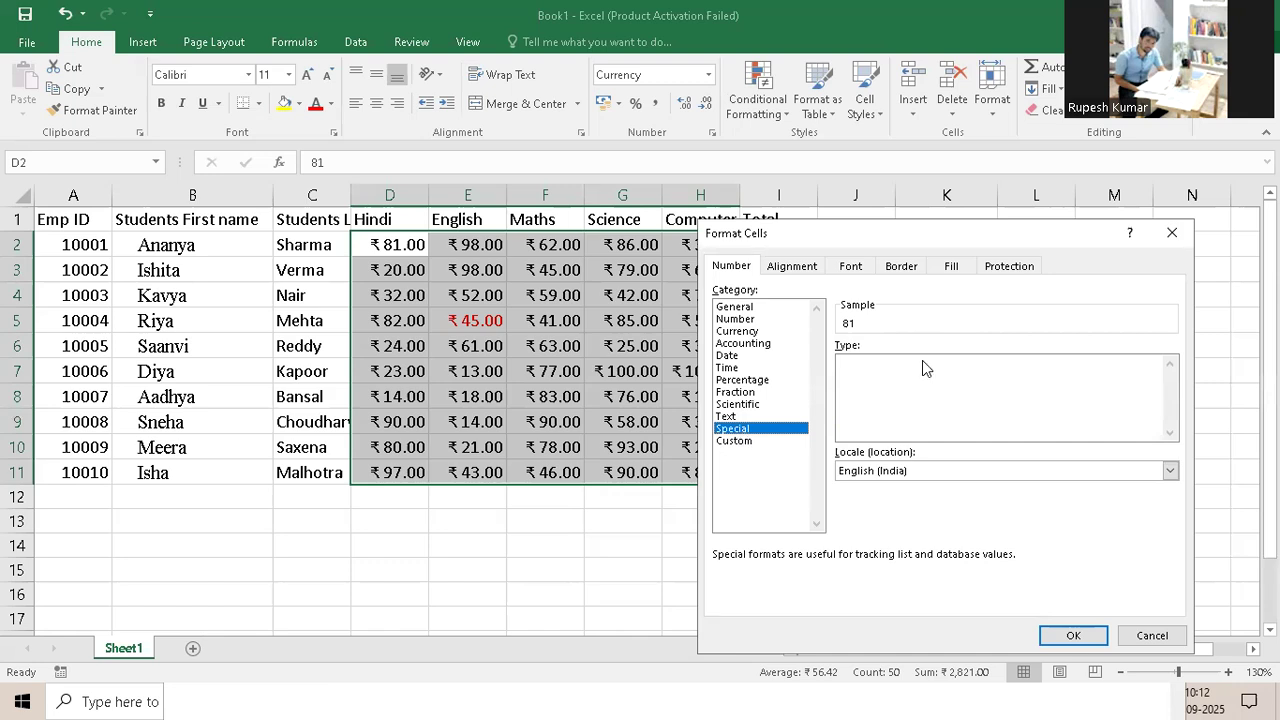
click(999, 466)
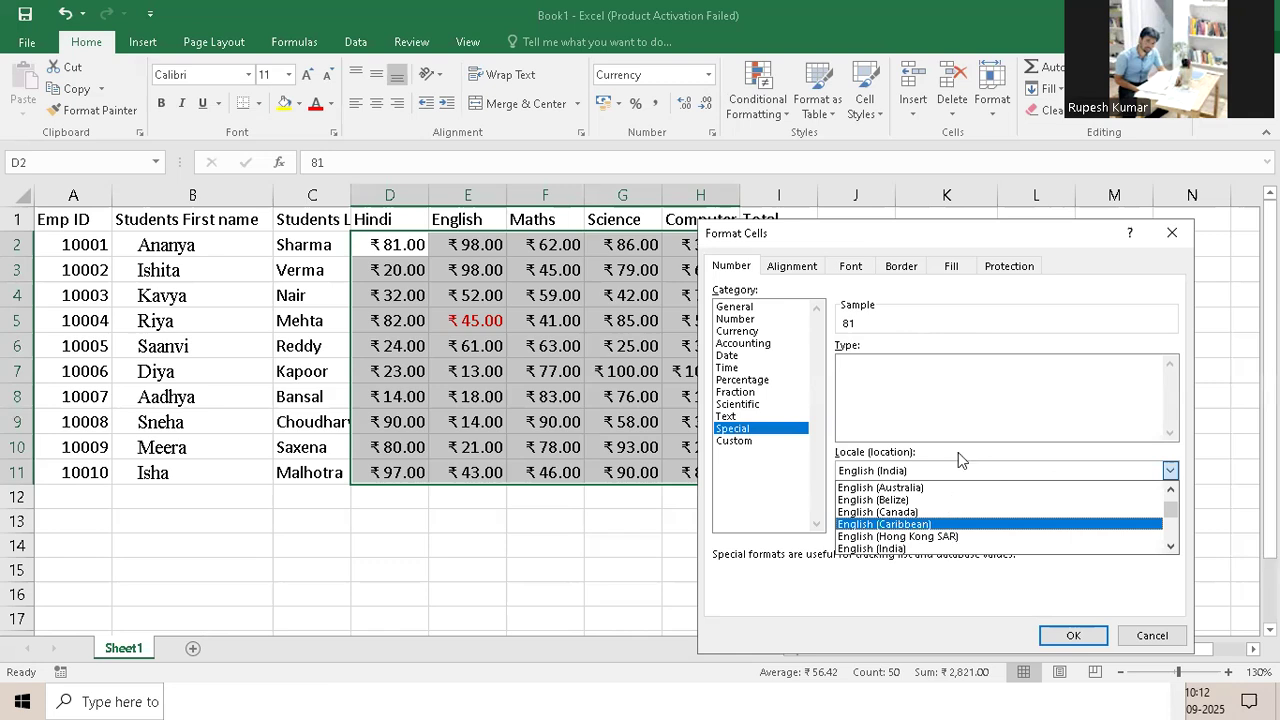
click(787, 446)
click(740, 441)
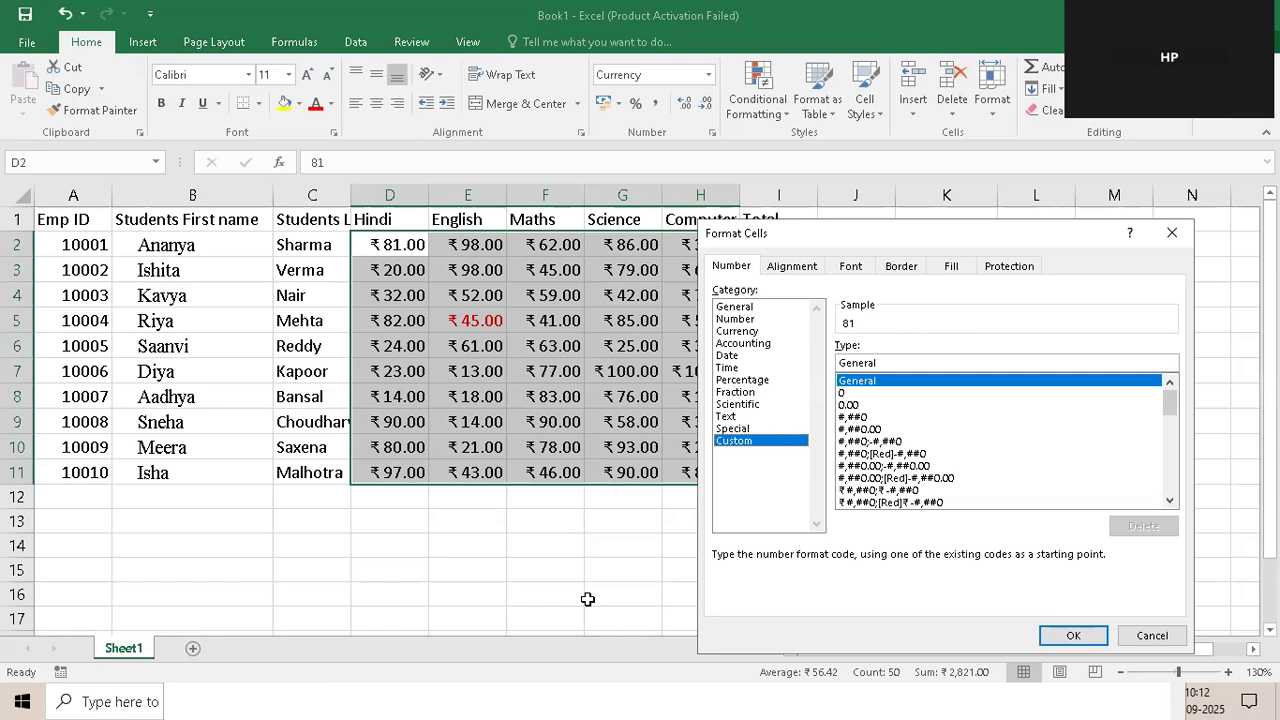
key(Escape)
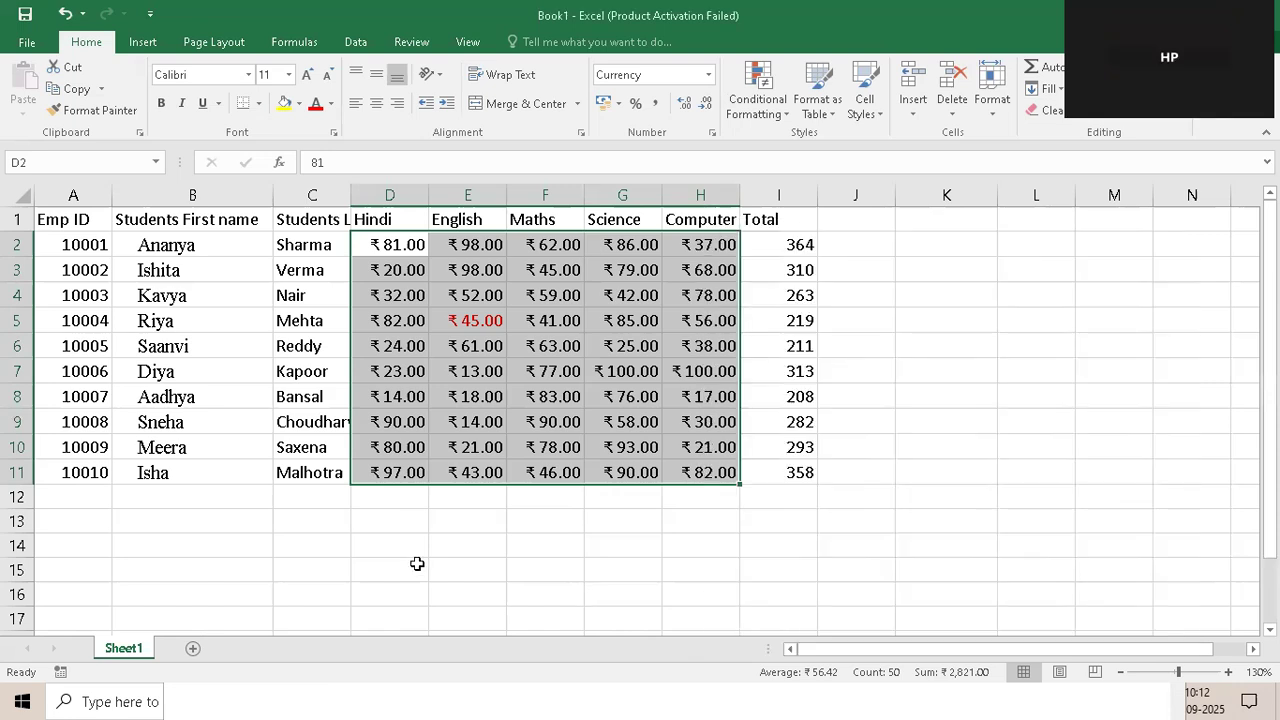
Enter the text Rs 25 in cell E13 below the marks table
click(389, 521)
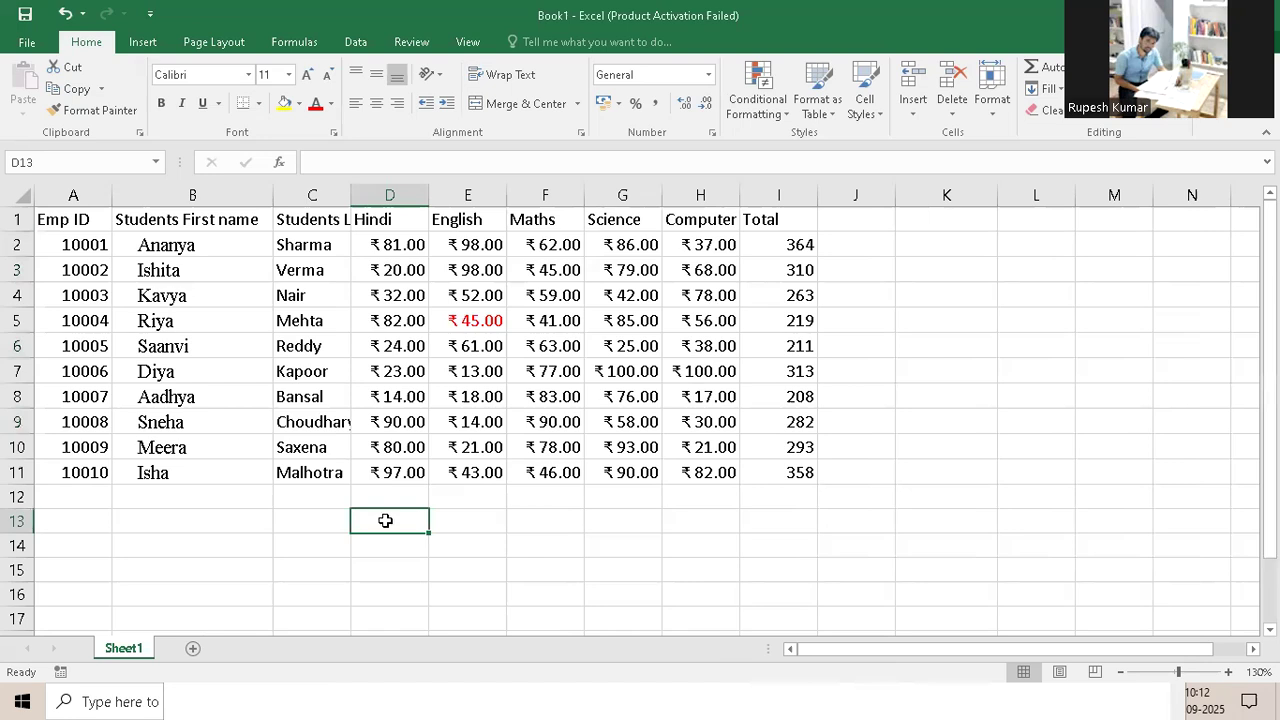
key(alt+r)
click(471, 524)
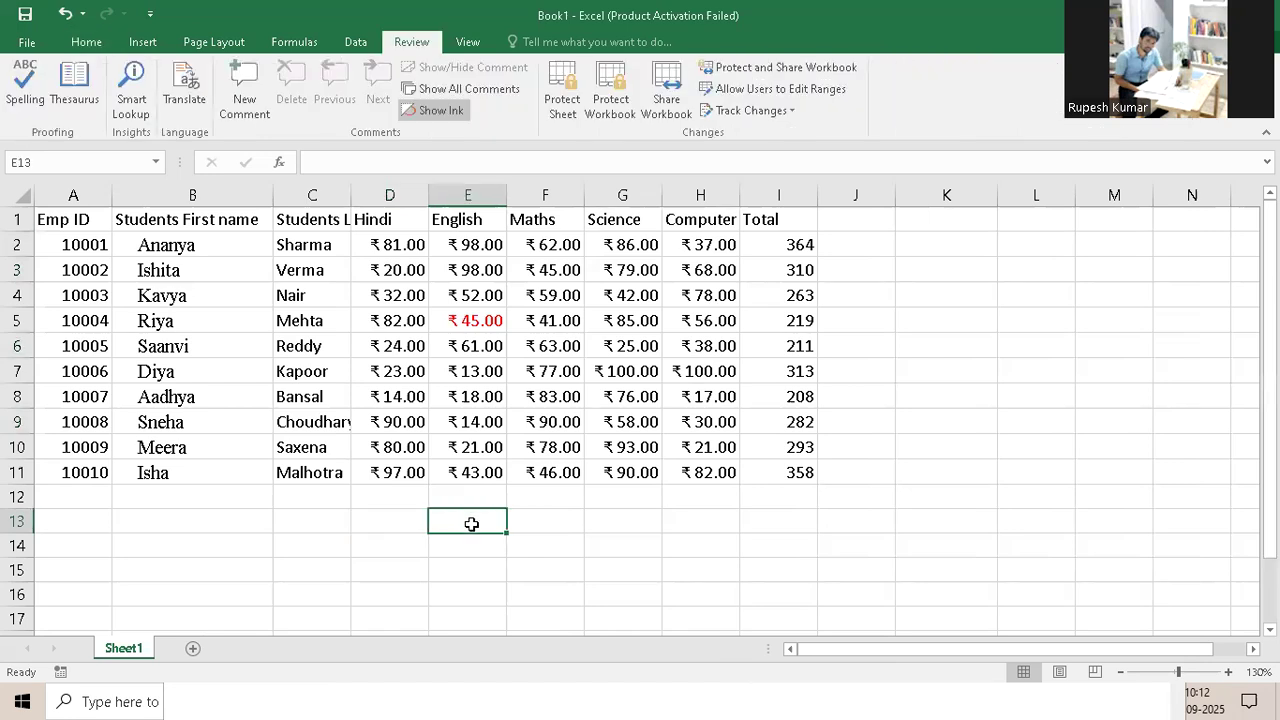
text(Rs)
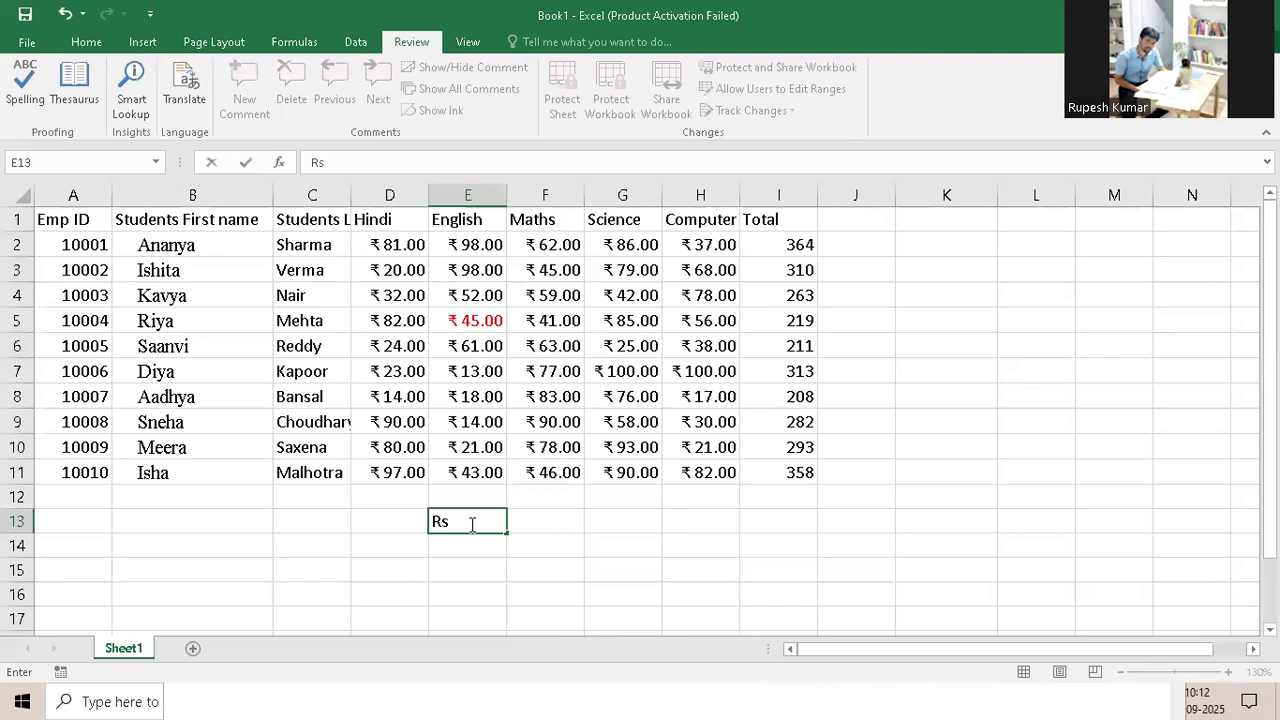
text( 25)
key(Return)
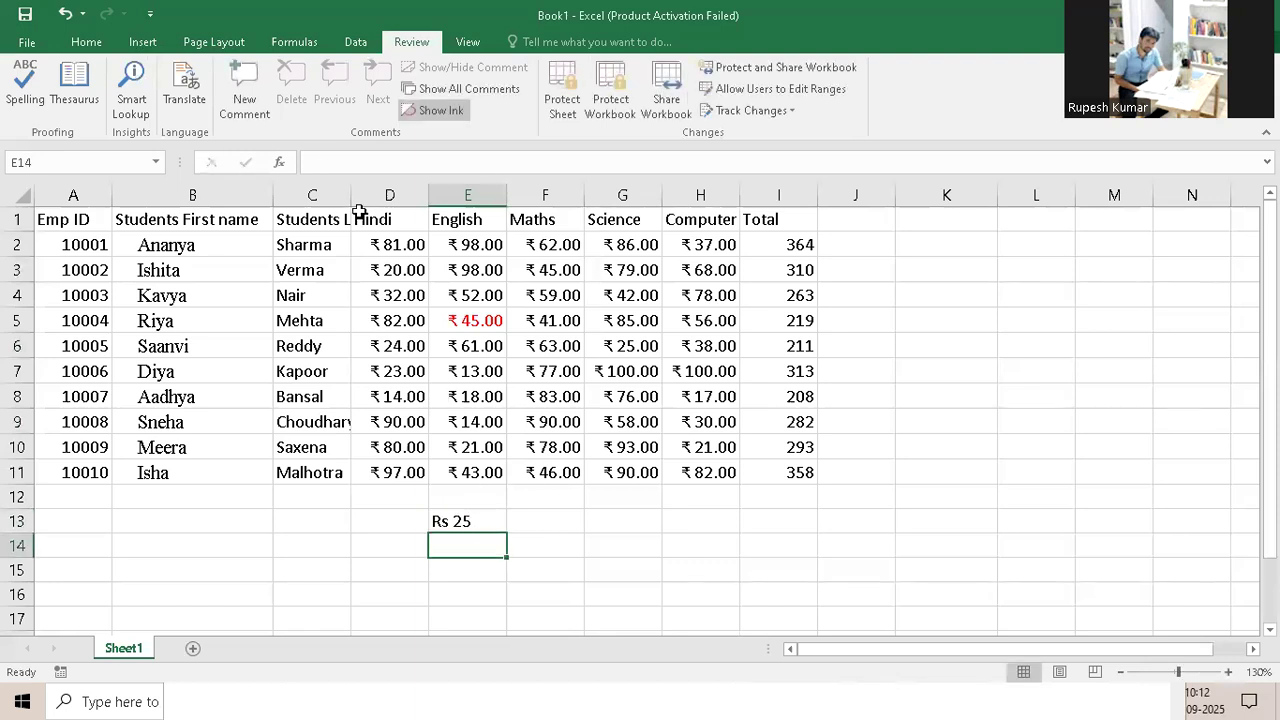
Compare the stored content of E13 with that of the currency-formatted mark in E8
key(Up)
drag(350, 163, 305, 245)
click(474, 398)
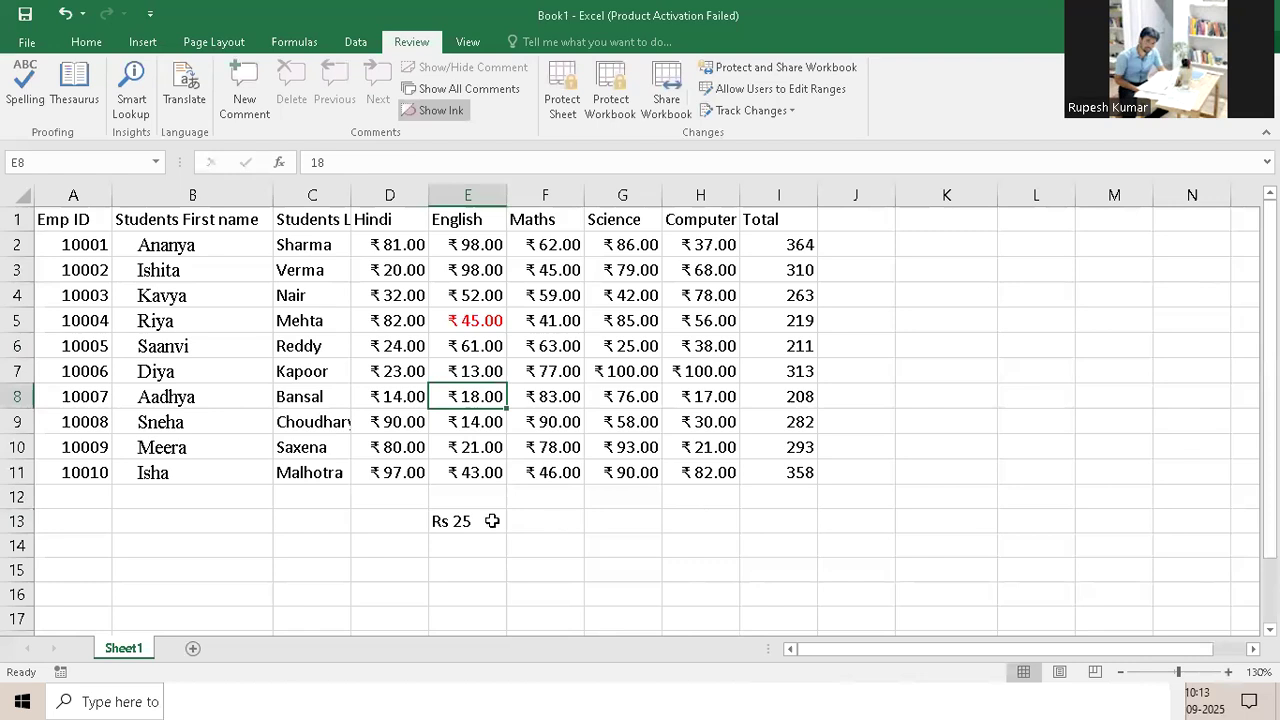
key(Down)
key(Down)
key(Down)
key(Down)
key(Down)
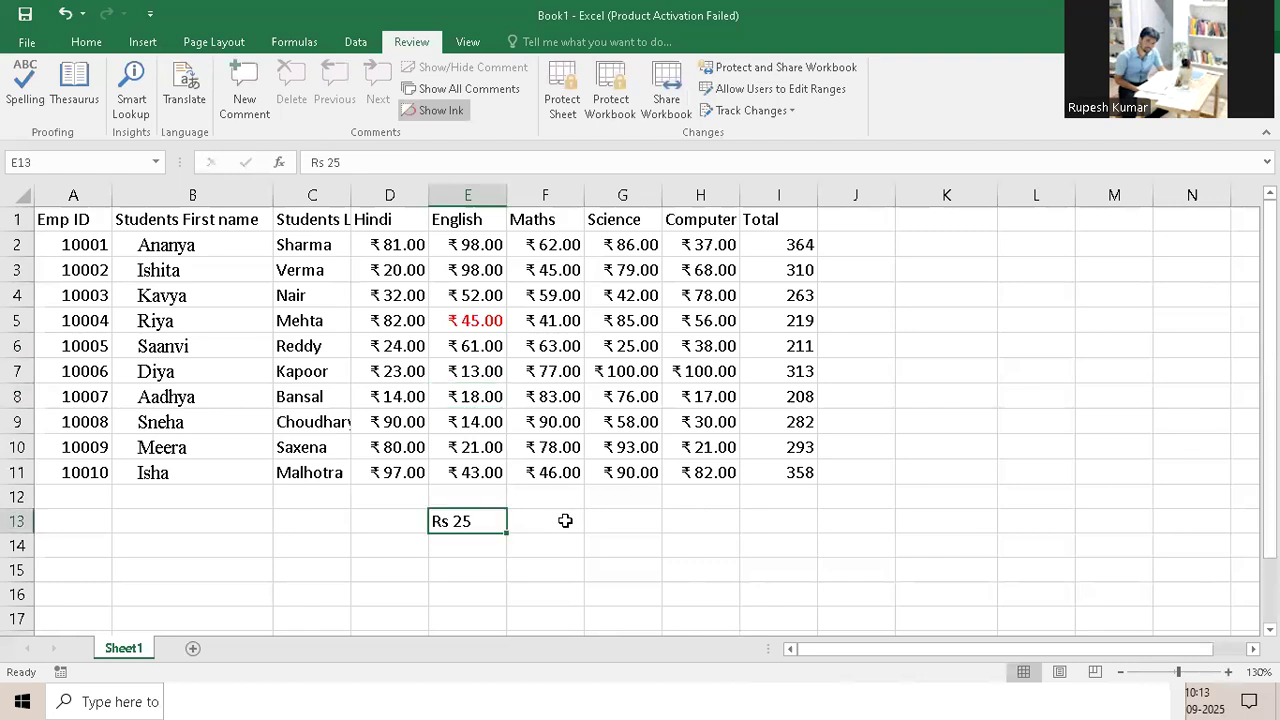
Start a Custom number format for cell F13 with the quoted prefix "Rs "
key(Right)
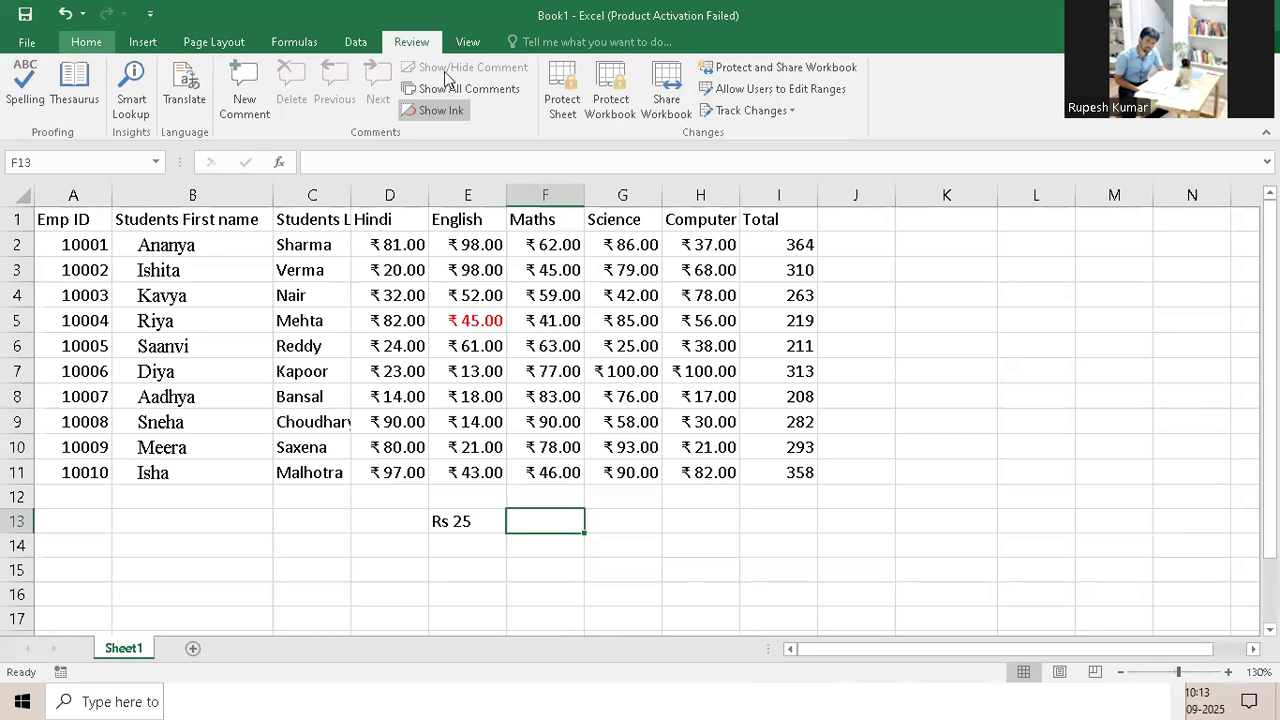
scroll(714, 138, up, 5)
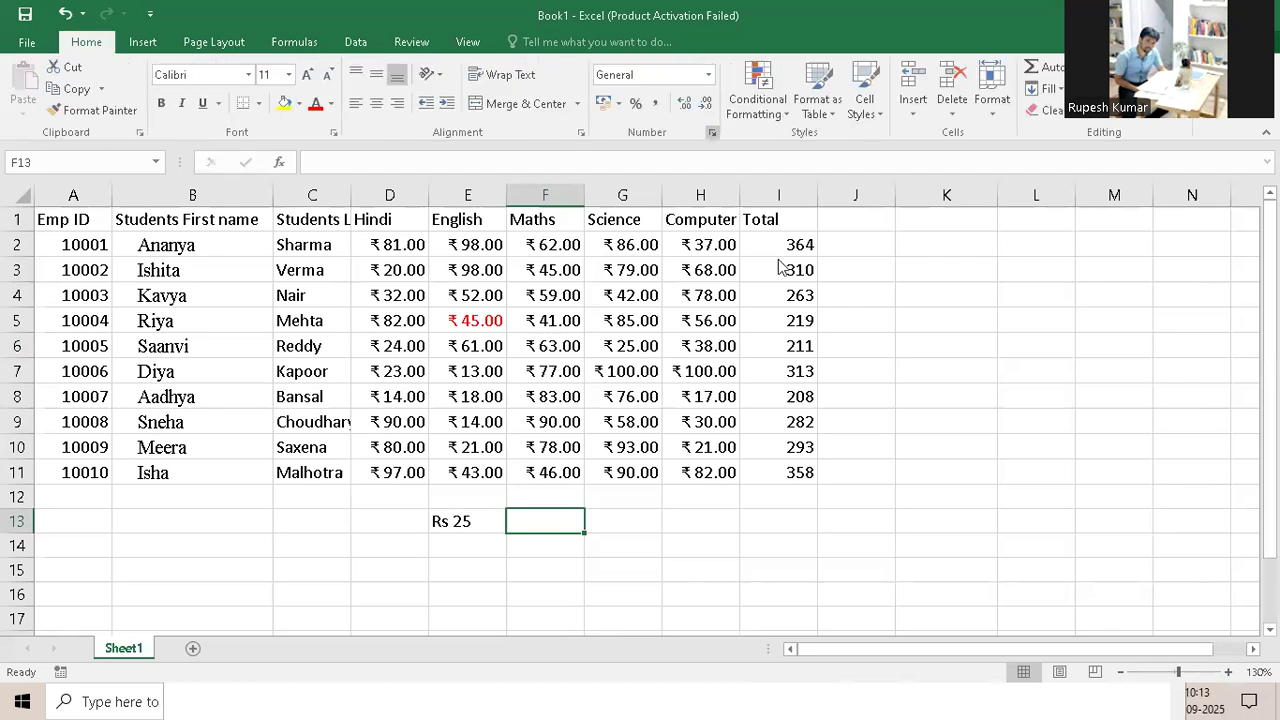
key(ctrl+1)
click(740, 445)
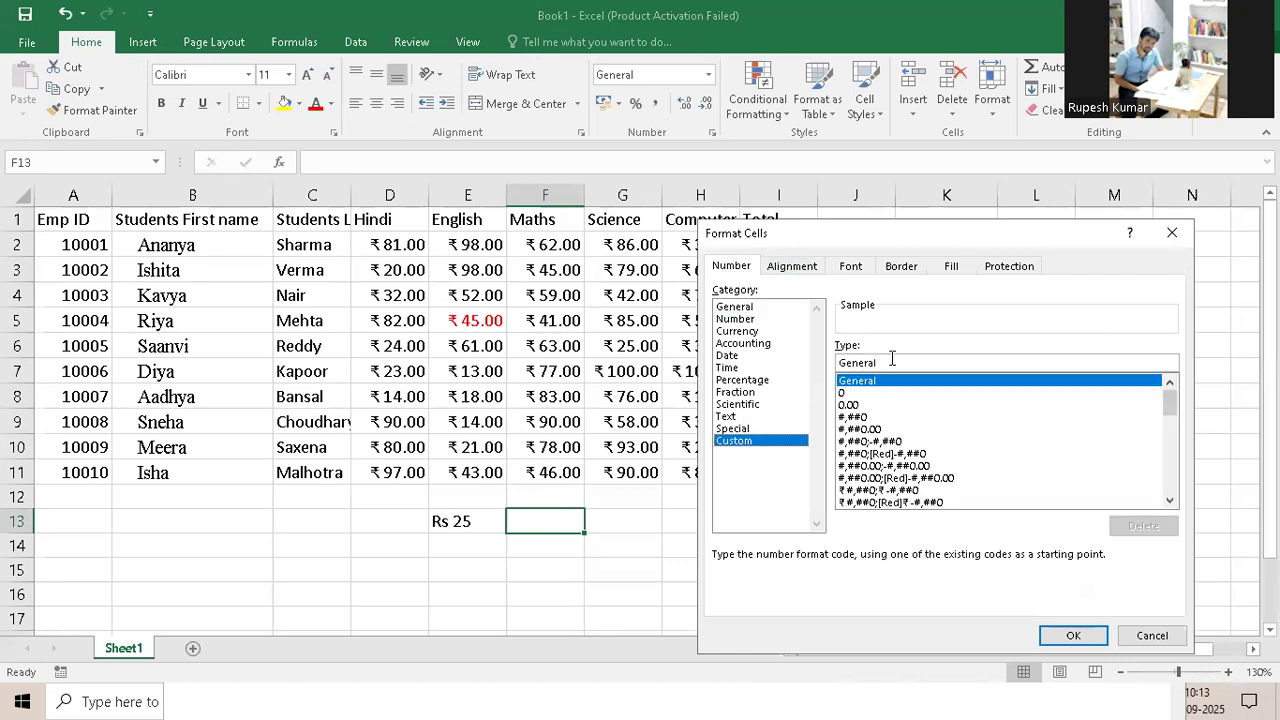
key(Tab)
text("R)
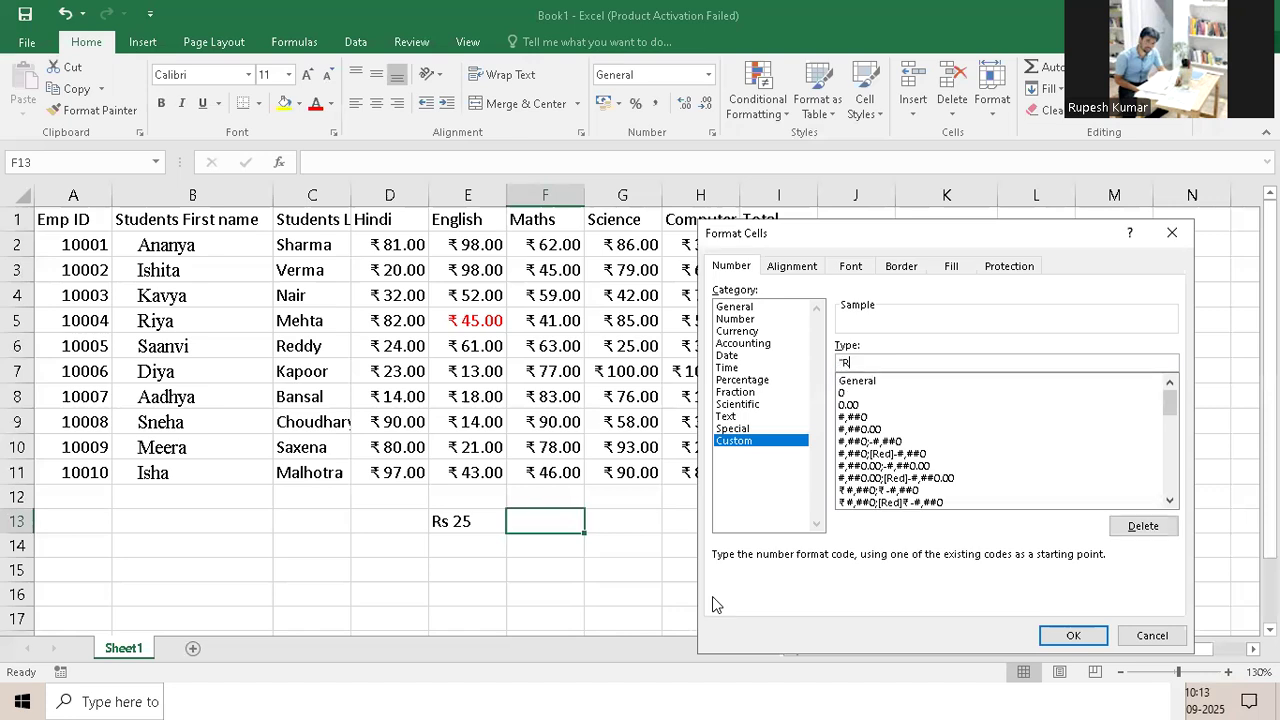
text(s ")
Switch to Notepad and add a Number System note with the lines # - Number and @ - Text
click(435, 699)
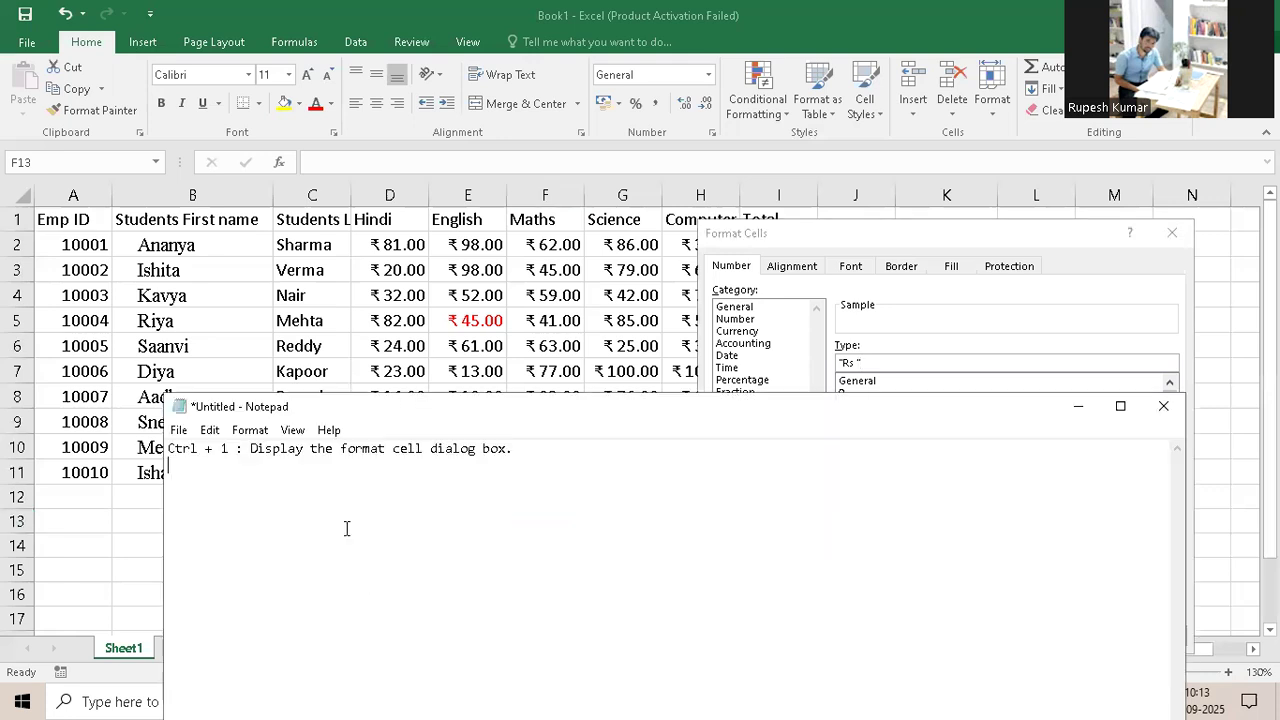
key(Return)
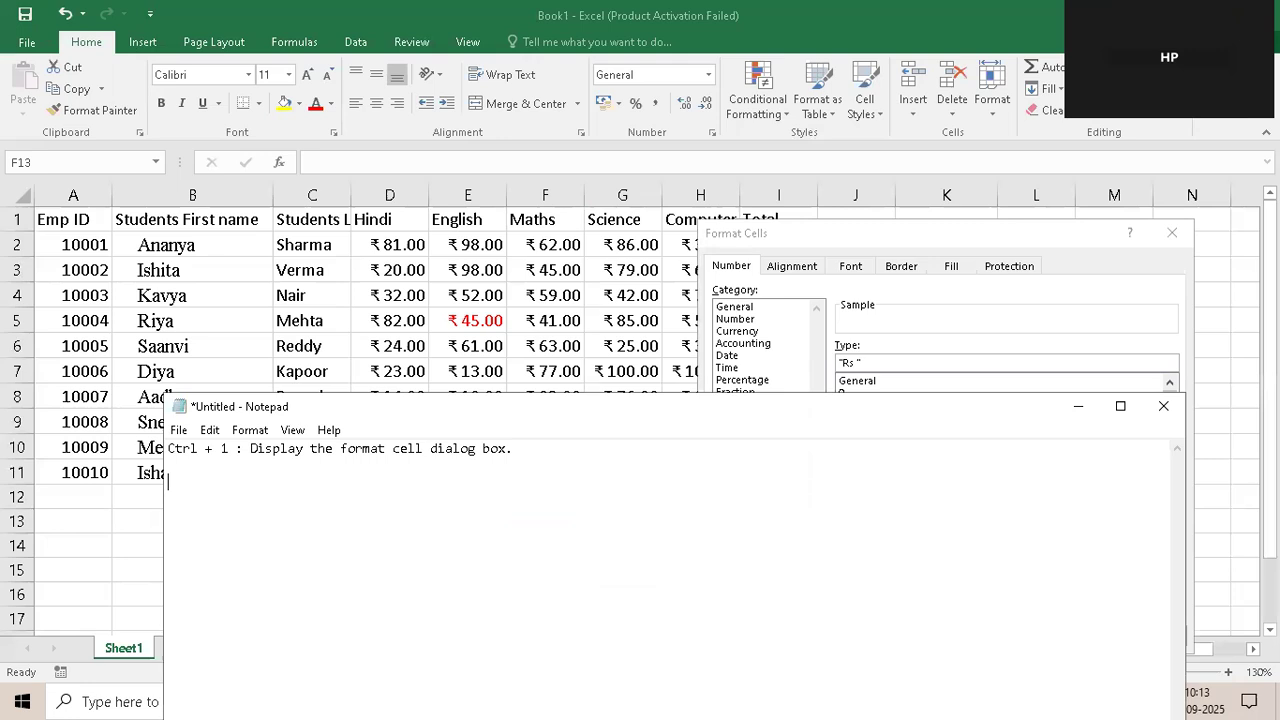
text(Number System)
key(Return)
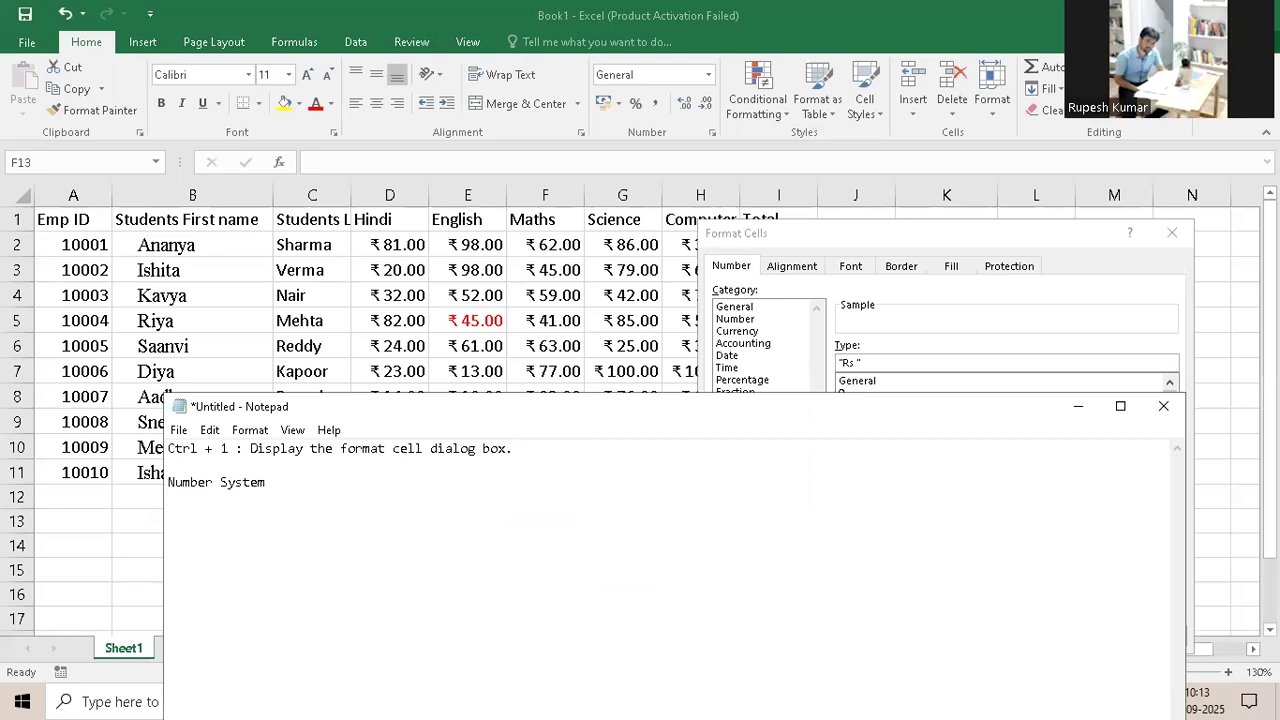
text(# - Number)
key(Return)
text(@ - Text)
Switch back to Excel, complete the custom format code for F13 as "Rs "# and apply it
click(776, 387)
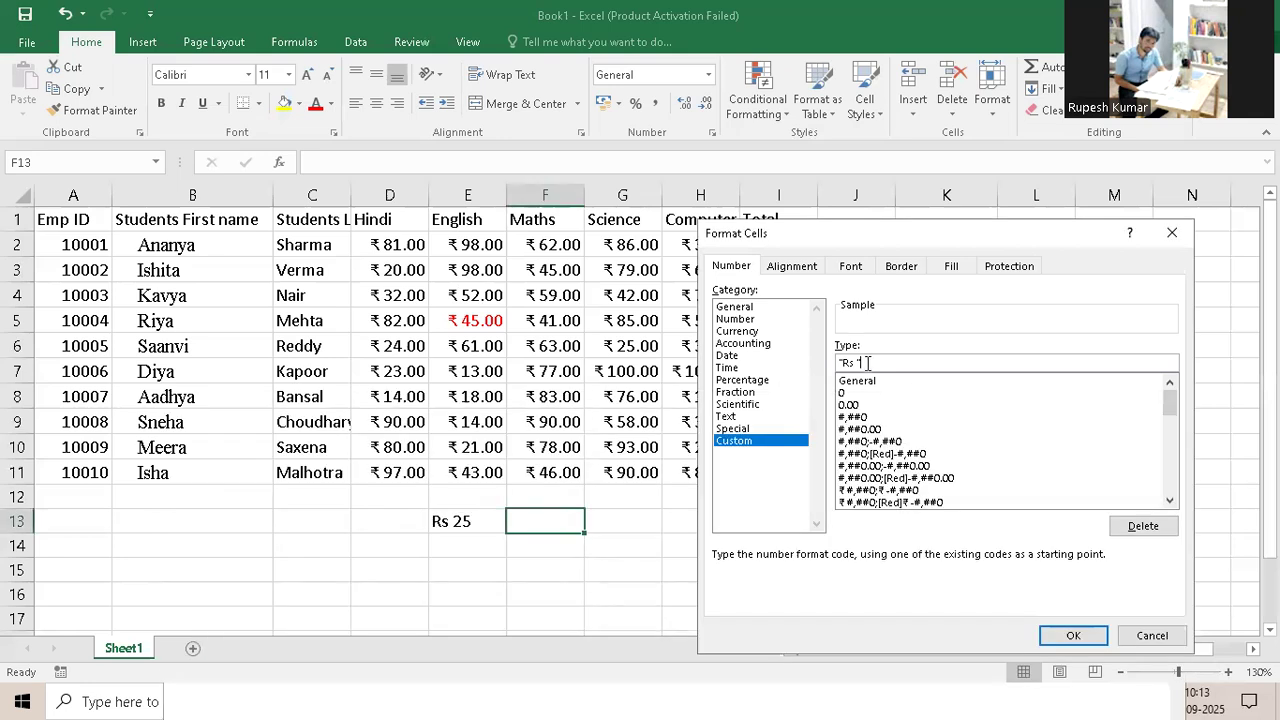
text($)
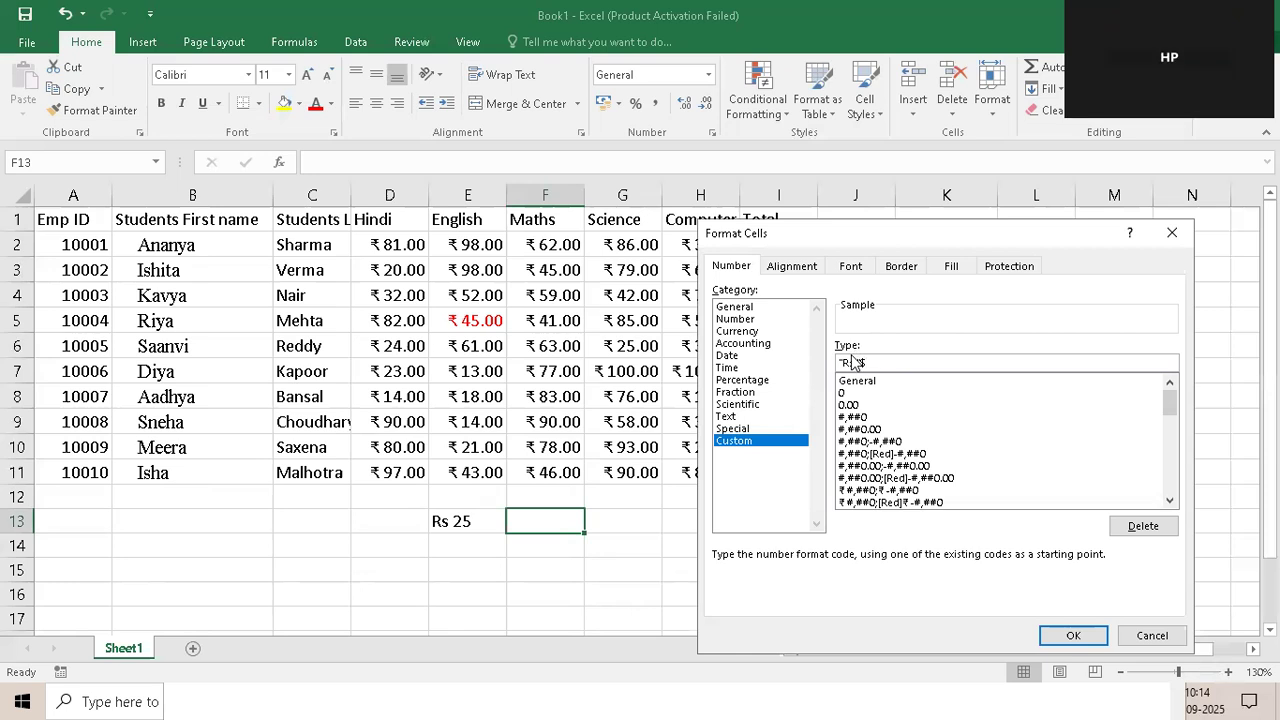
key(BackSpace)
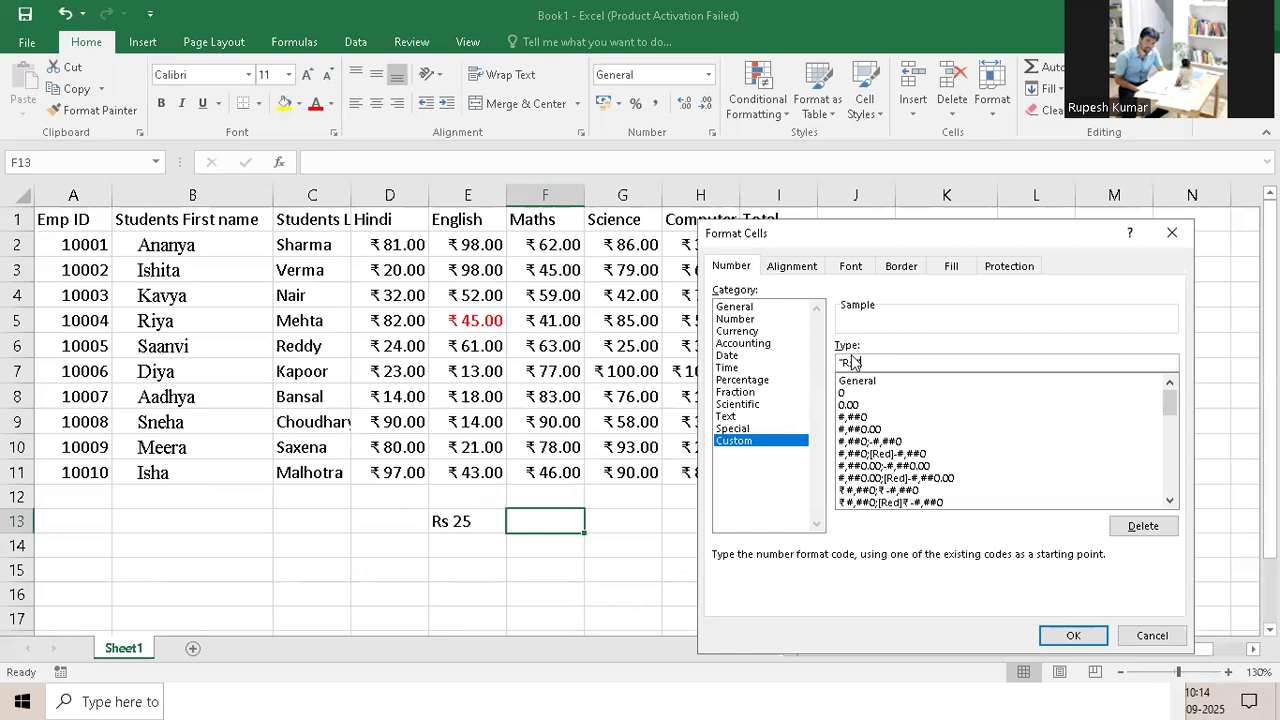
text(#)
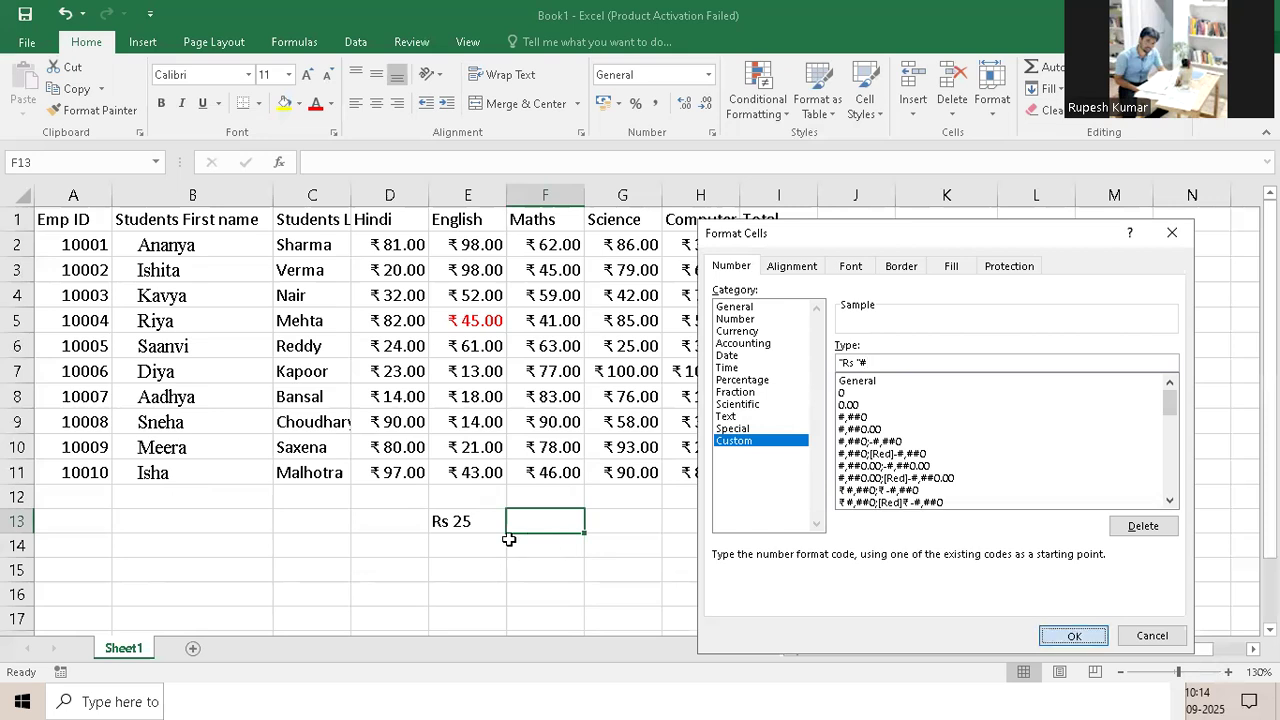
key(Return)
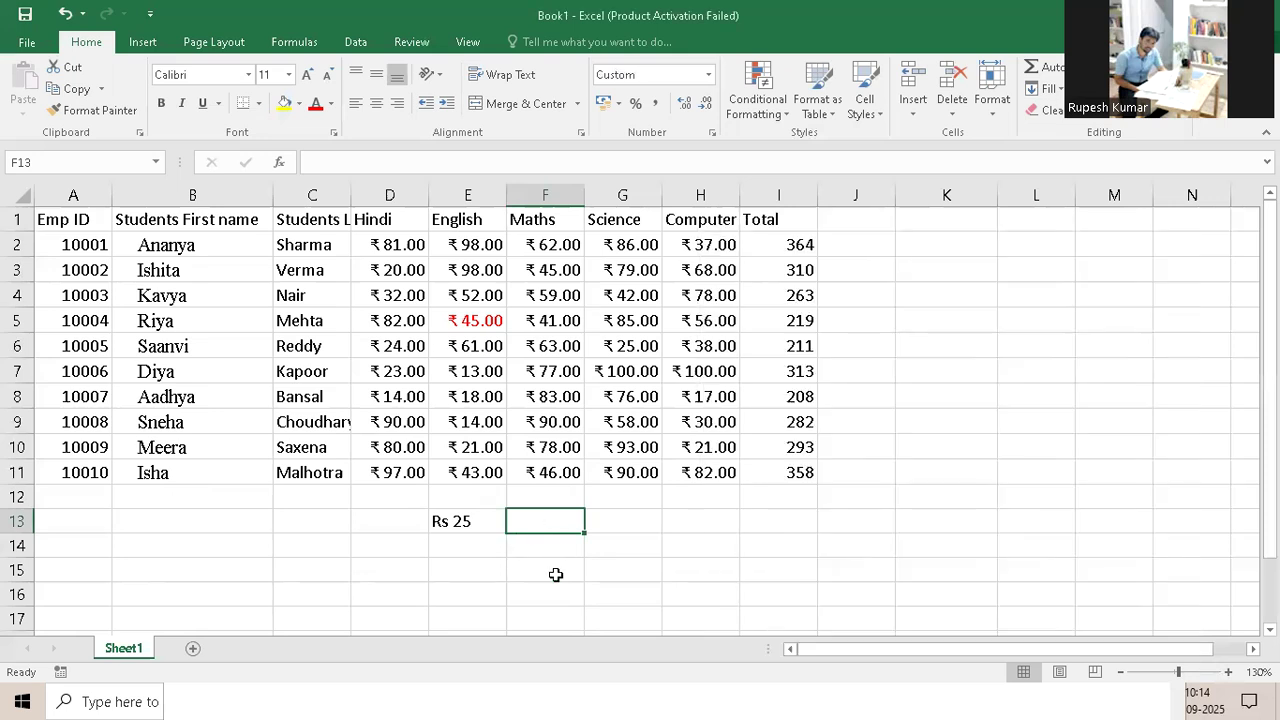
Enter the number 14 in the custom-formatted cell F13
text(14)
key(Return)
key(Up)
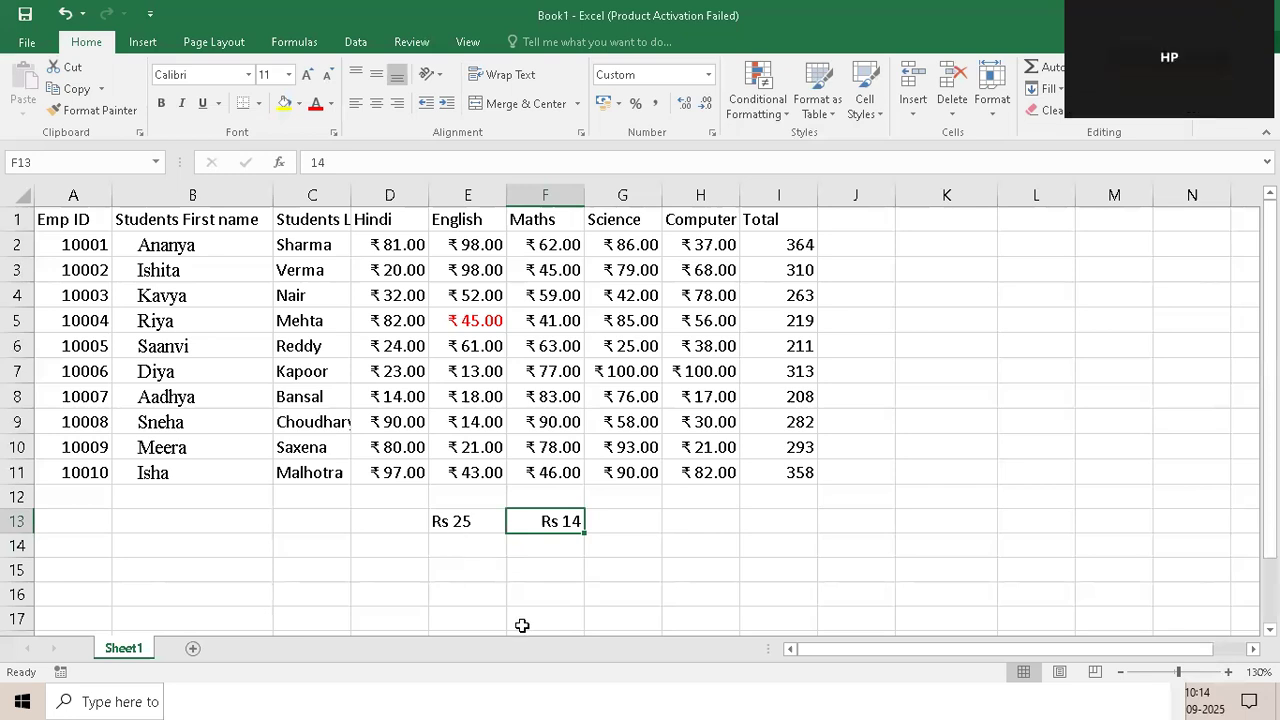
key(Left)
Enter the text Rs 14 in F15 and the plain number 15 in G15
click(559, 578)
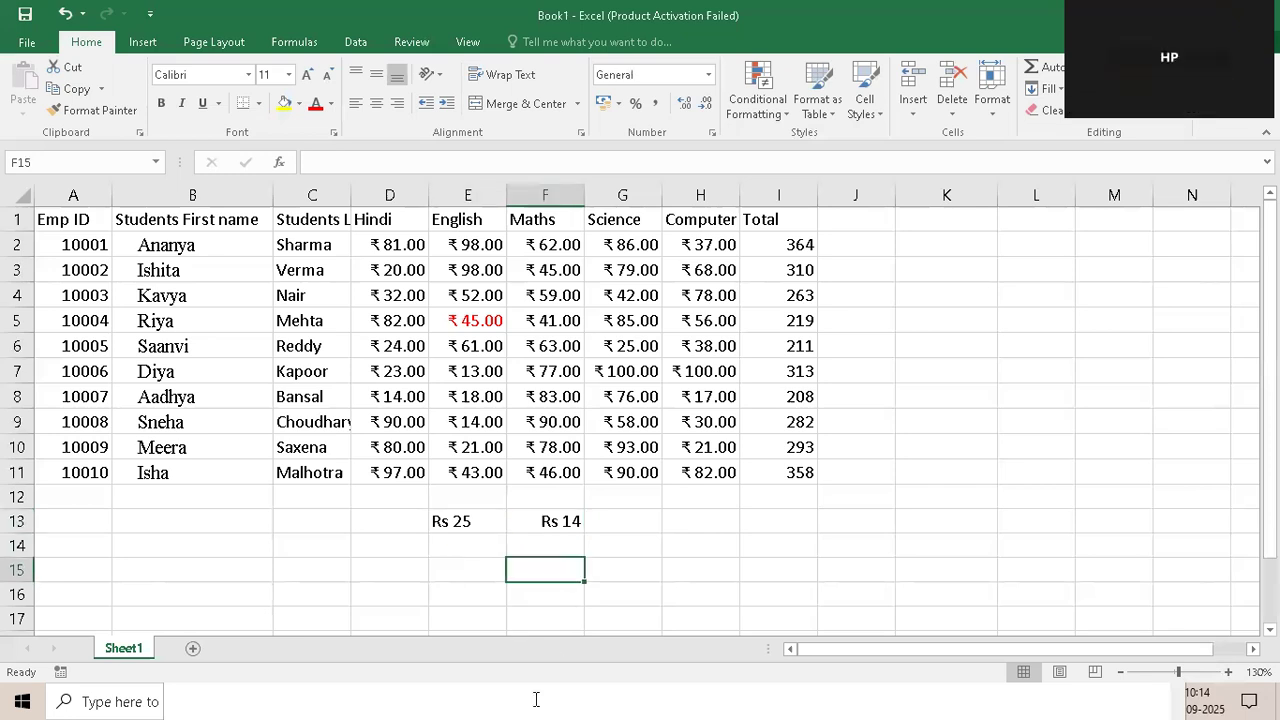
text(R)
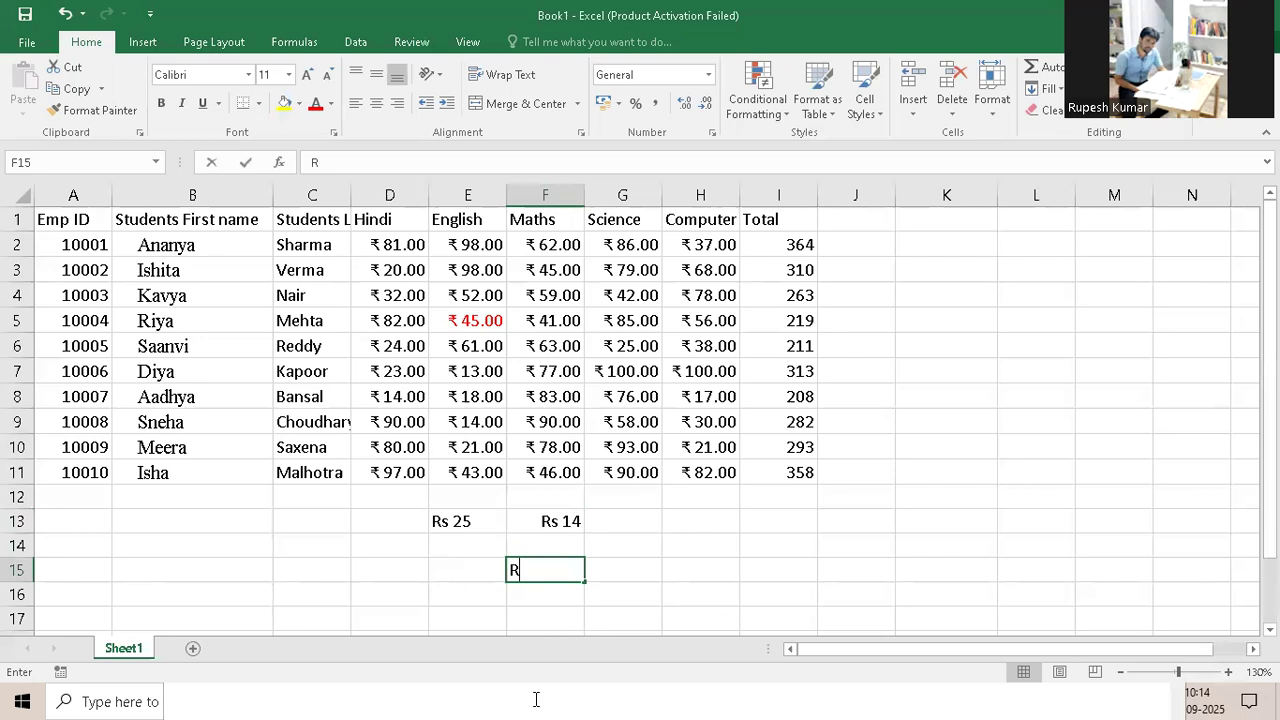
text(s)
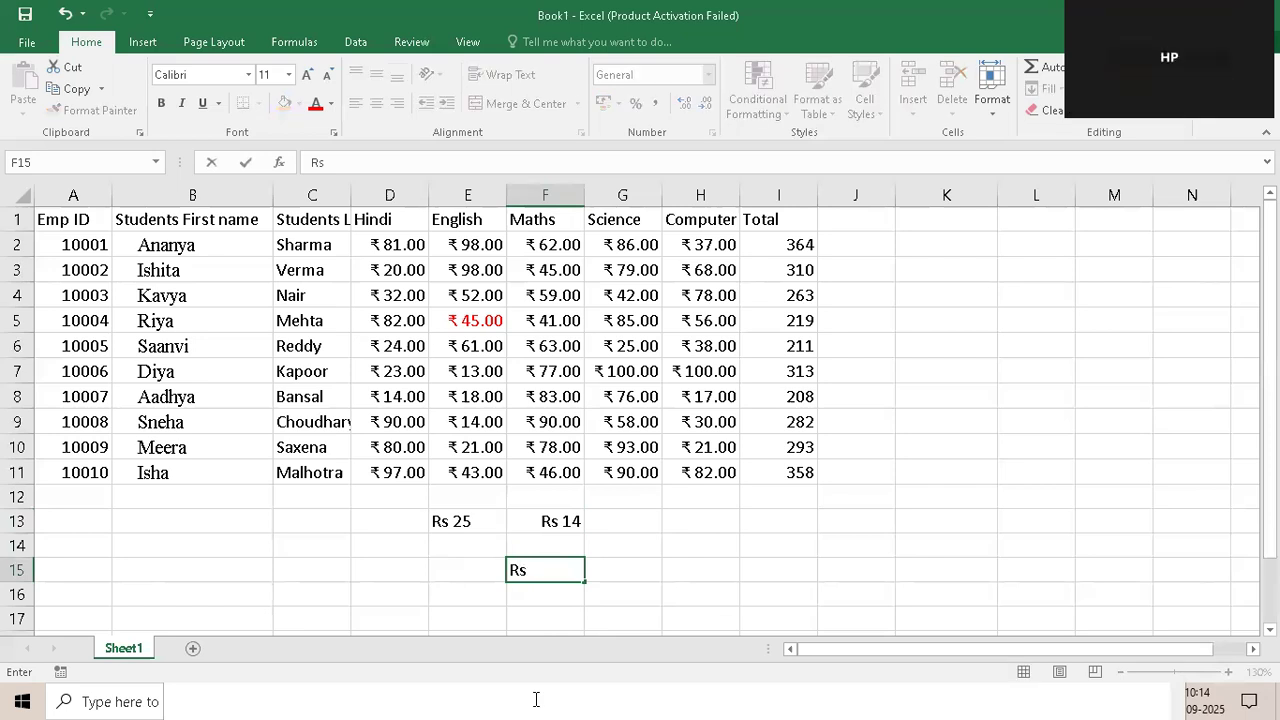
text( 14)
key(Return)
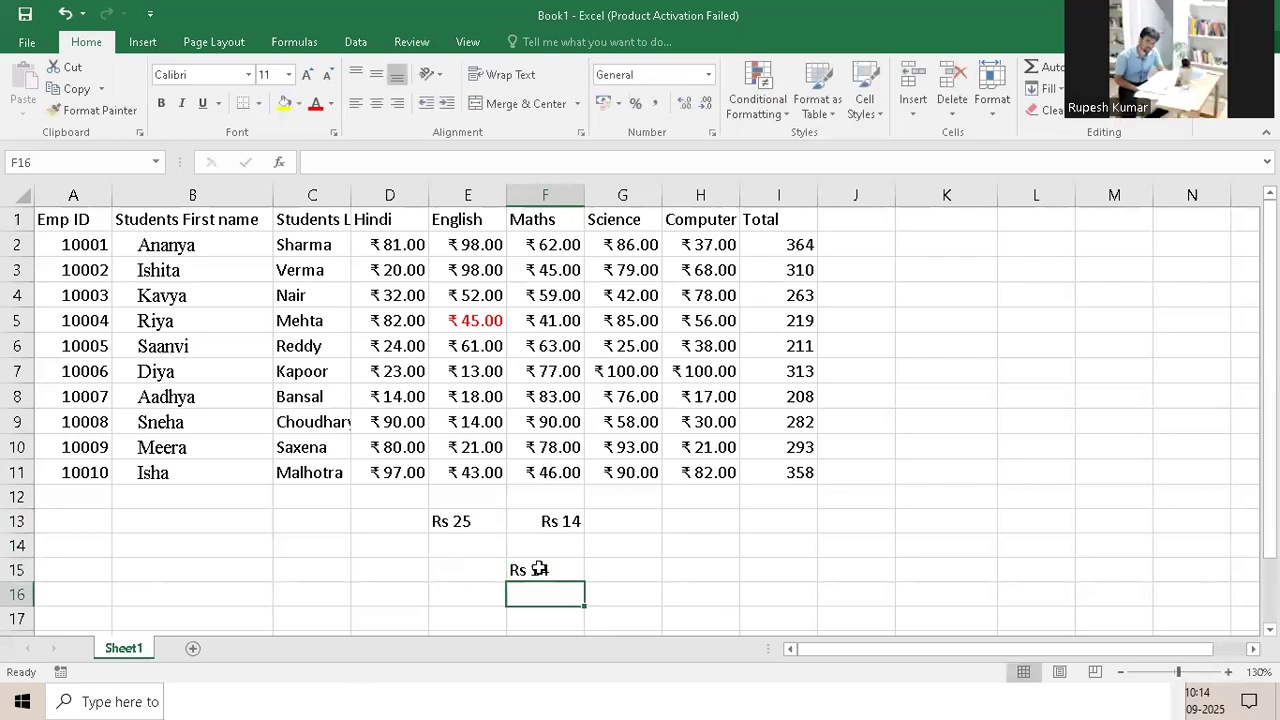
click(642, 570)
text(15)
key(Return)
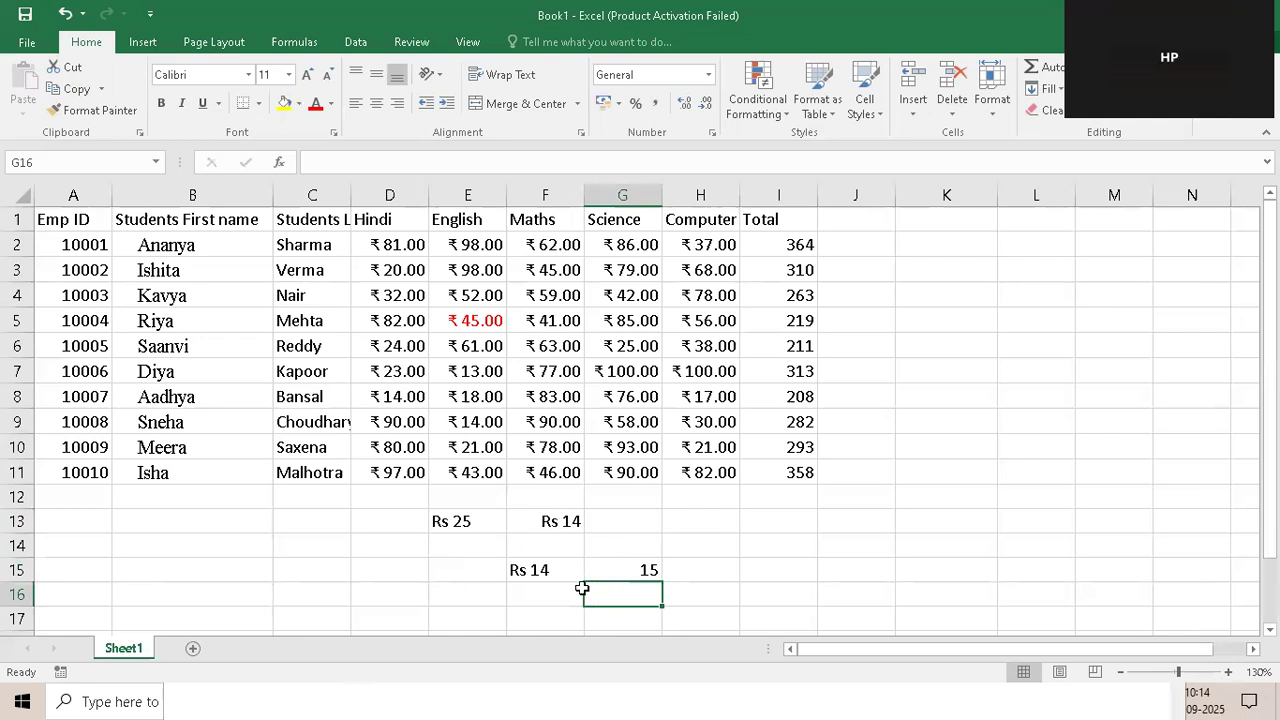
Look up the custom number format code of cell F13 in Format Cells
key(Up)
key(Up)
key(Up)
key(Left)
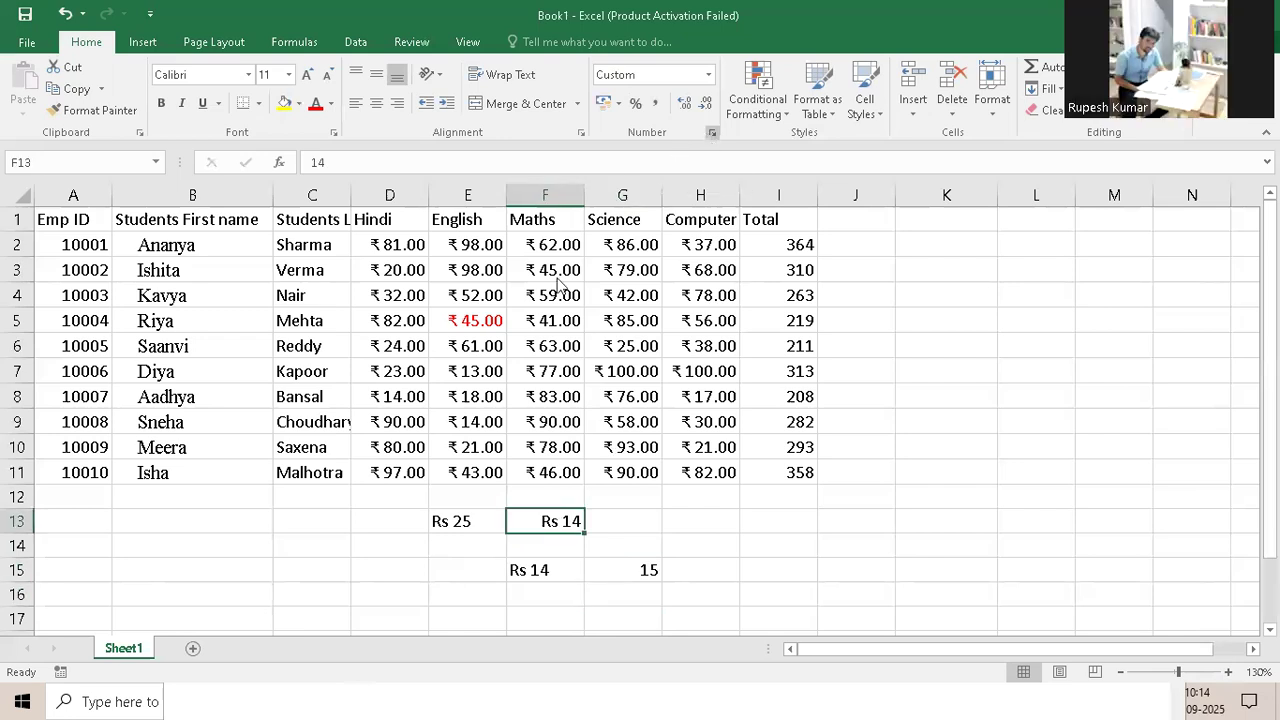
key(ctrl+1)
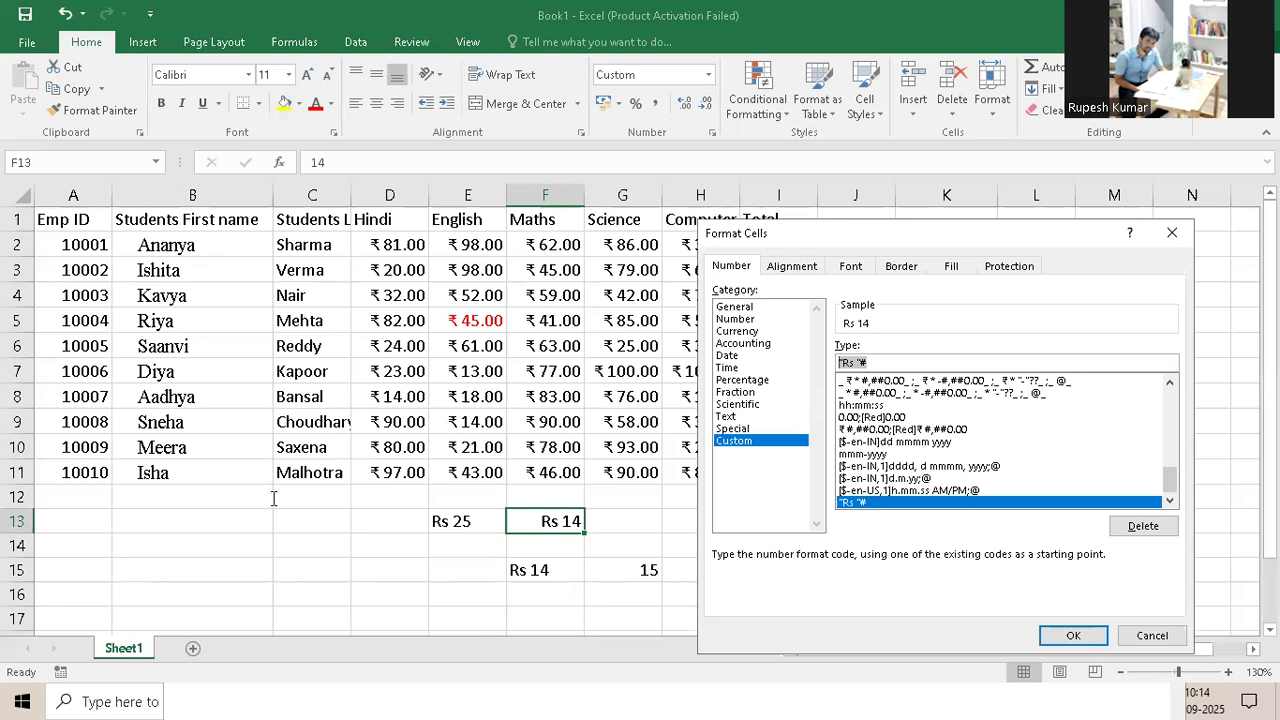
Add Eg: "Rs "# to the # - Number line in Notepad, then return to Excel and close Format Cells unchanged
key(alt+Tab)
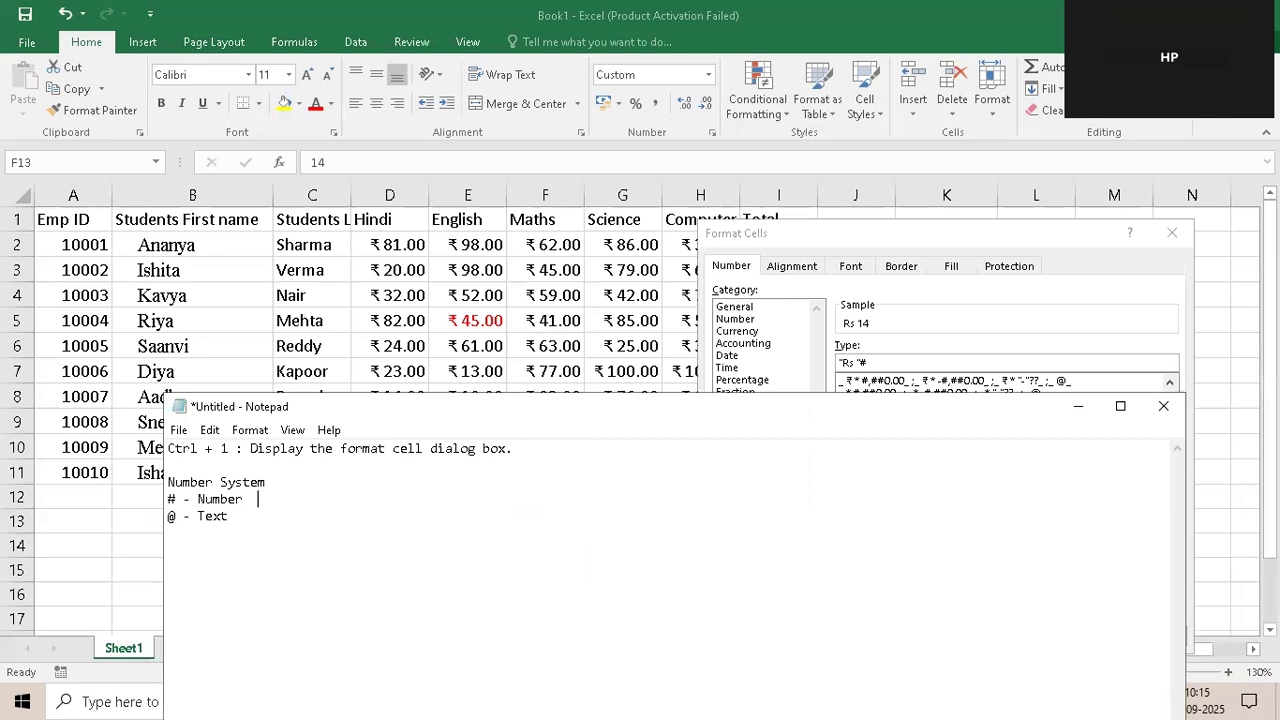
text(Eg:)
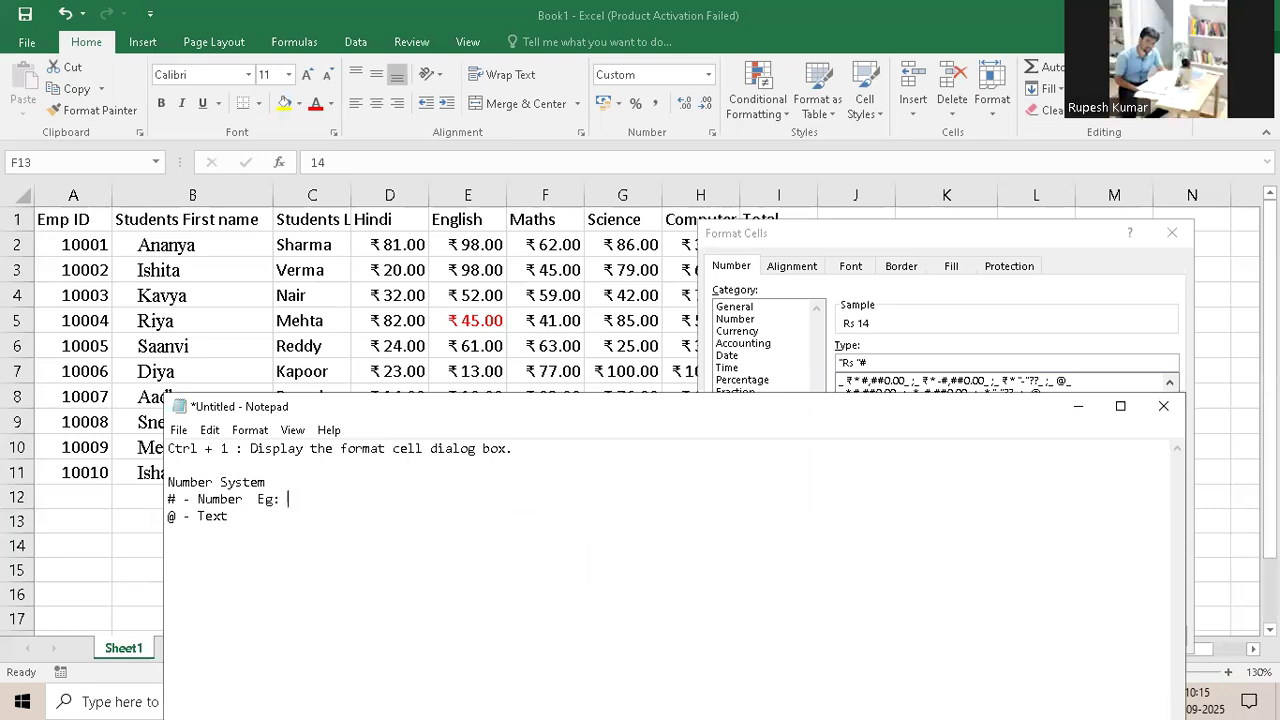
text("Rs "#)
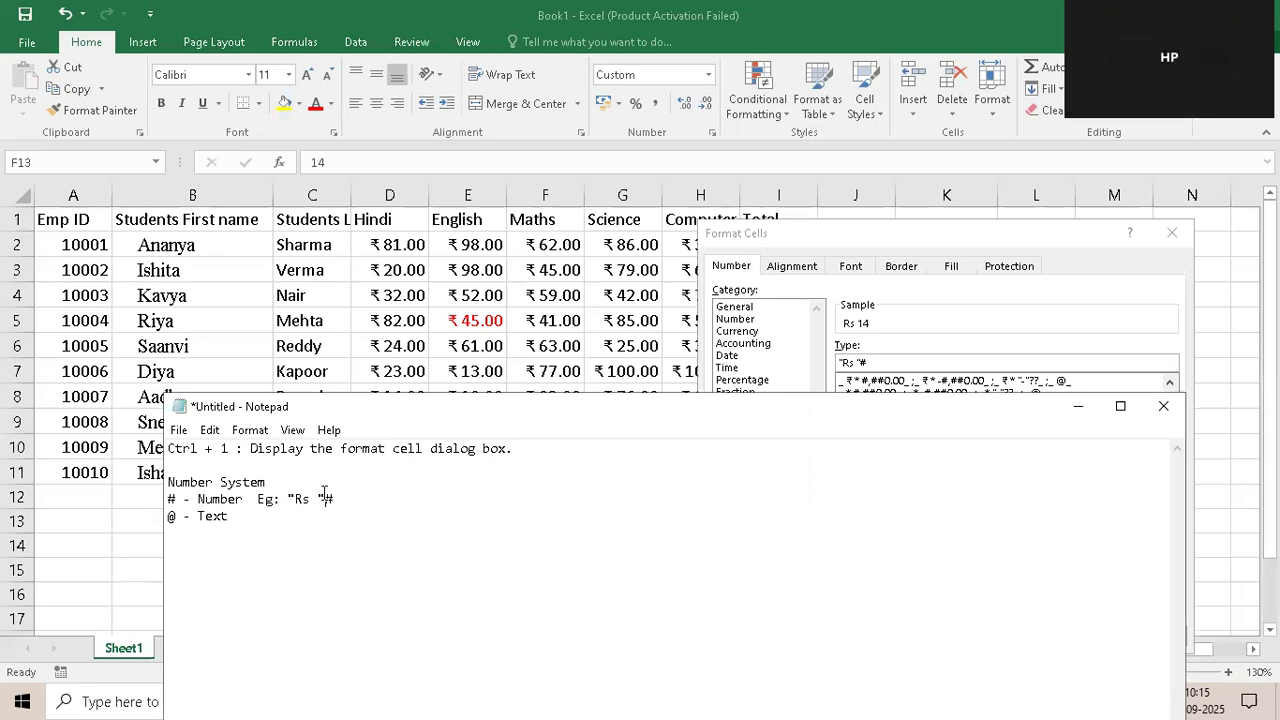
drag(325, 497, 289, 497)
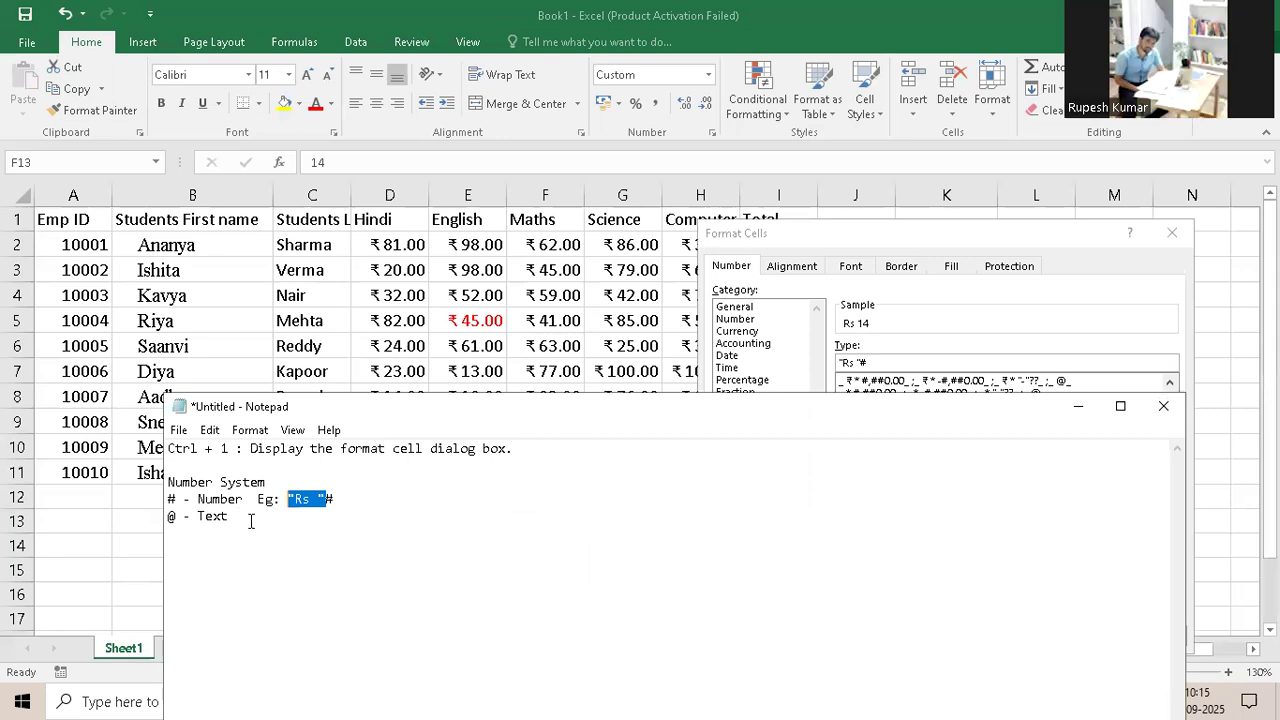
click(466, 493)
click(176, 253)
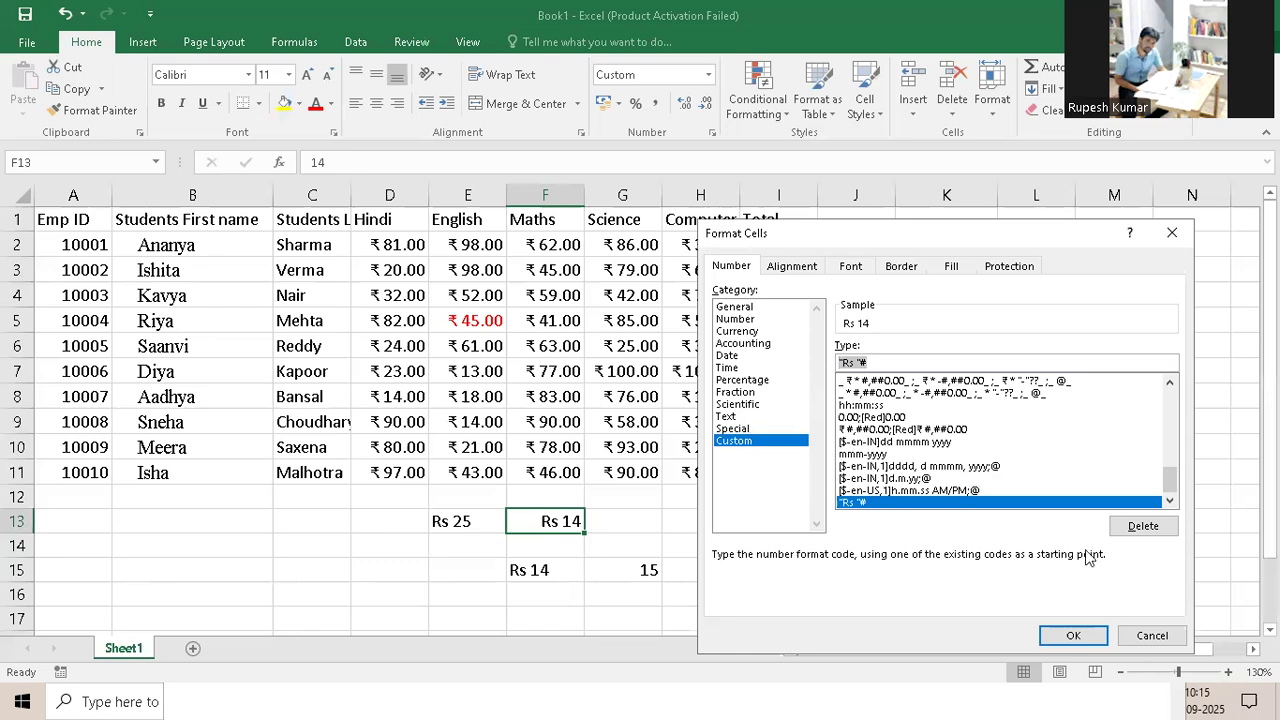
key(Escape)
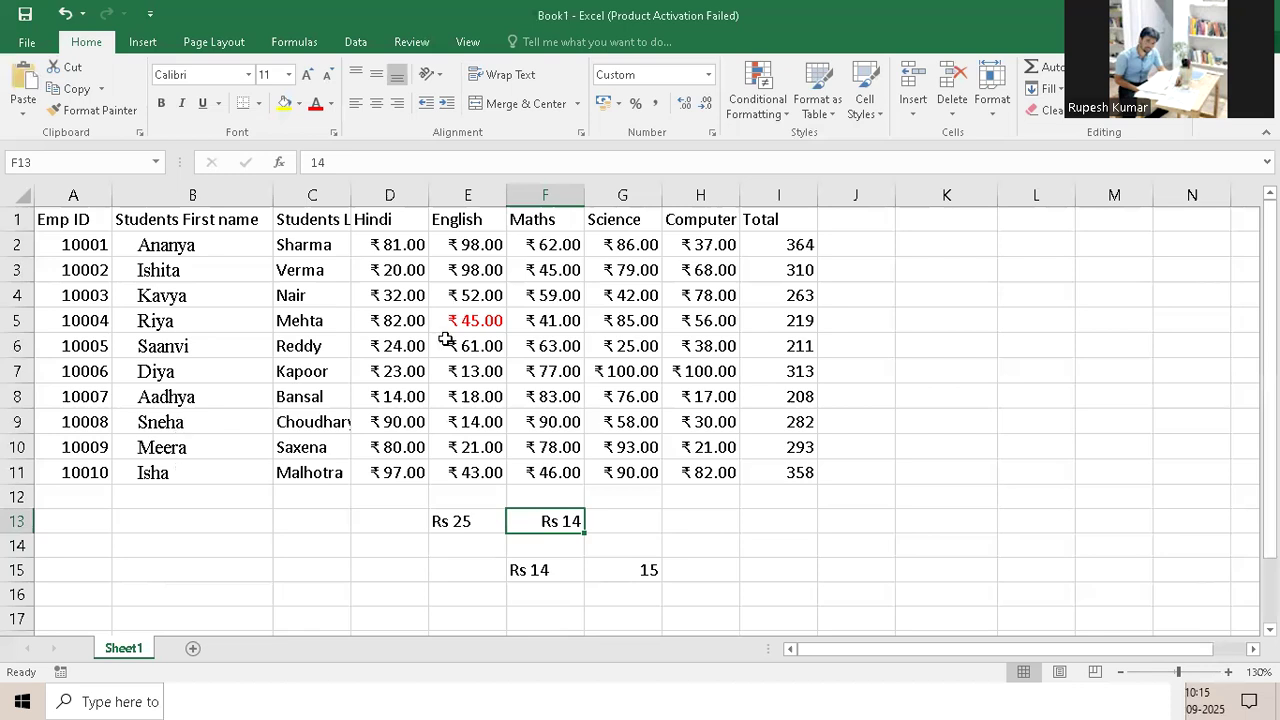
Try to apply the custom format code "Mr/Ms: @ to the student first names in B2:B11
key(ctrl+z)
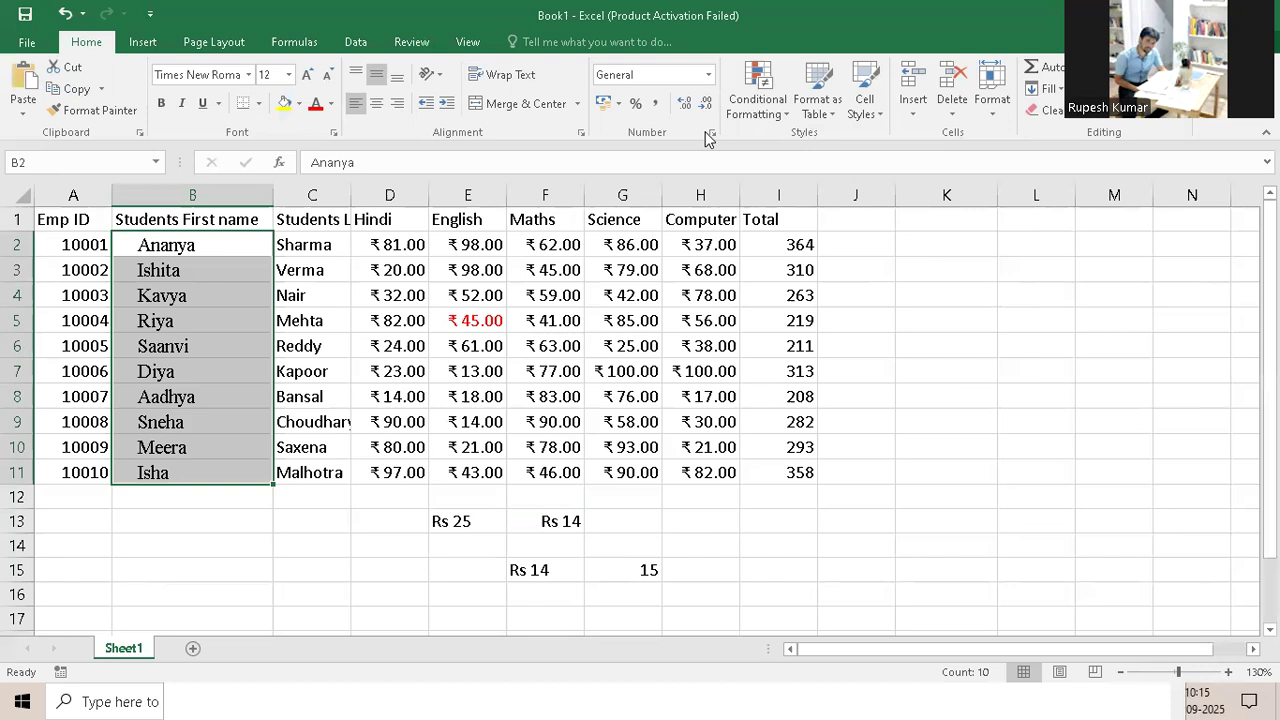
key(ctrl+1)
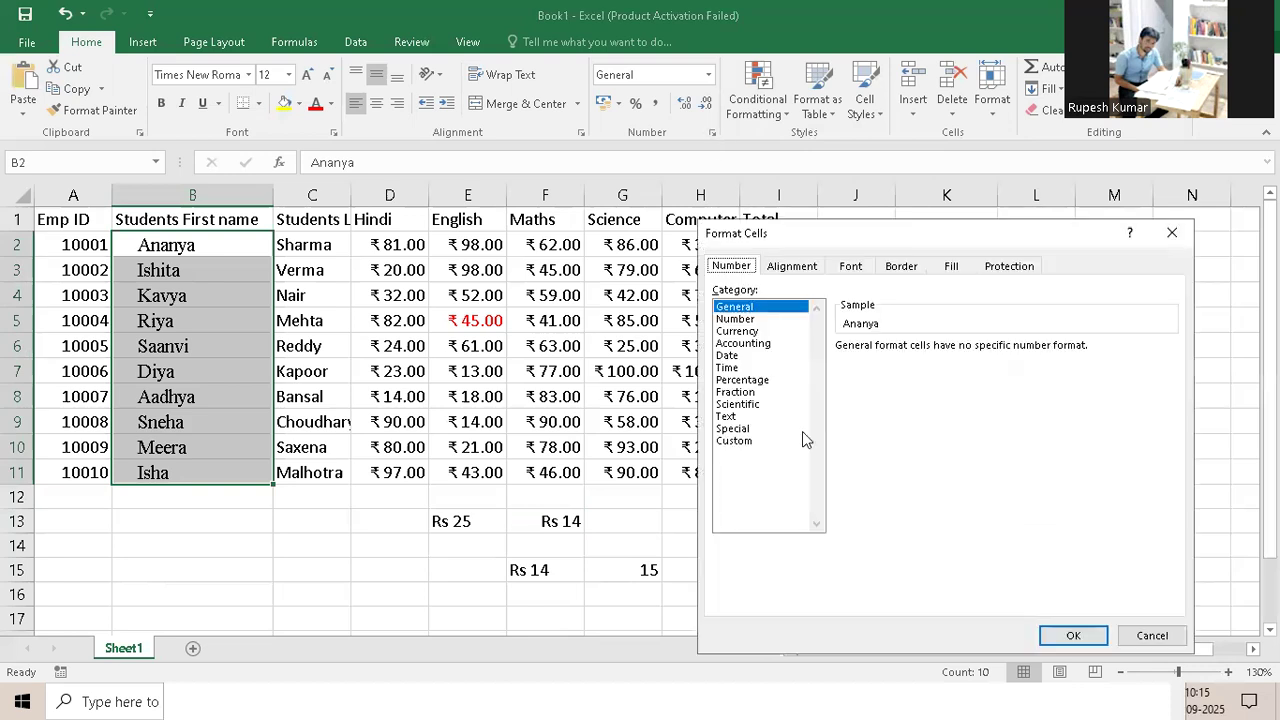
click(740, 441)
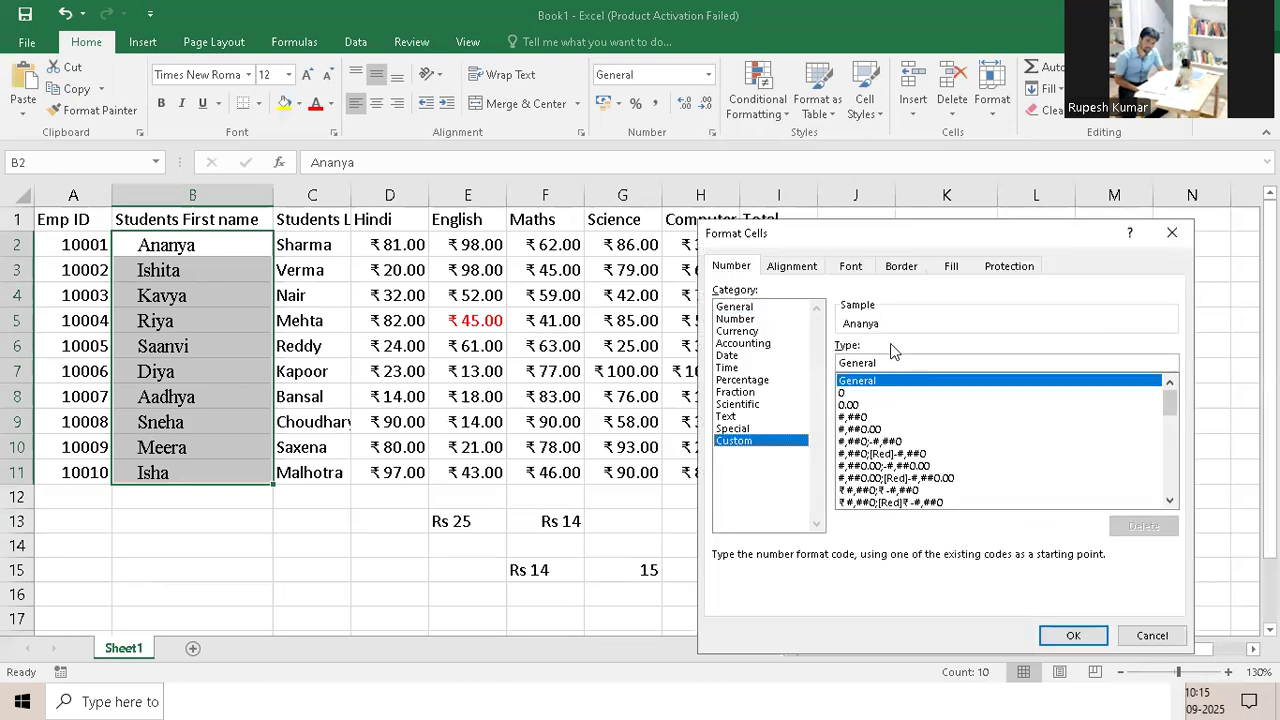
click(893, 362)
key(ctrl+a)
text(")
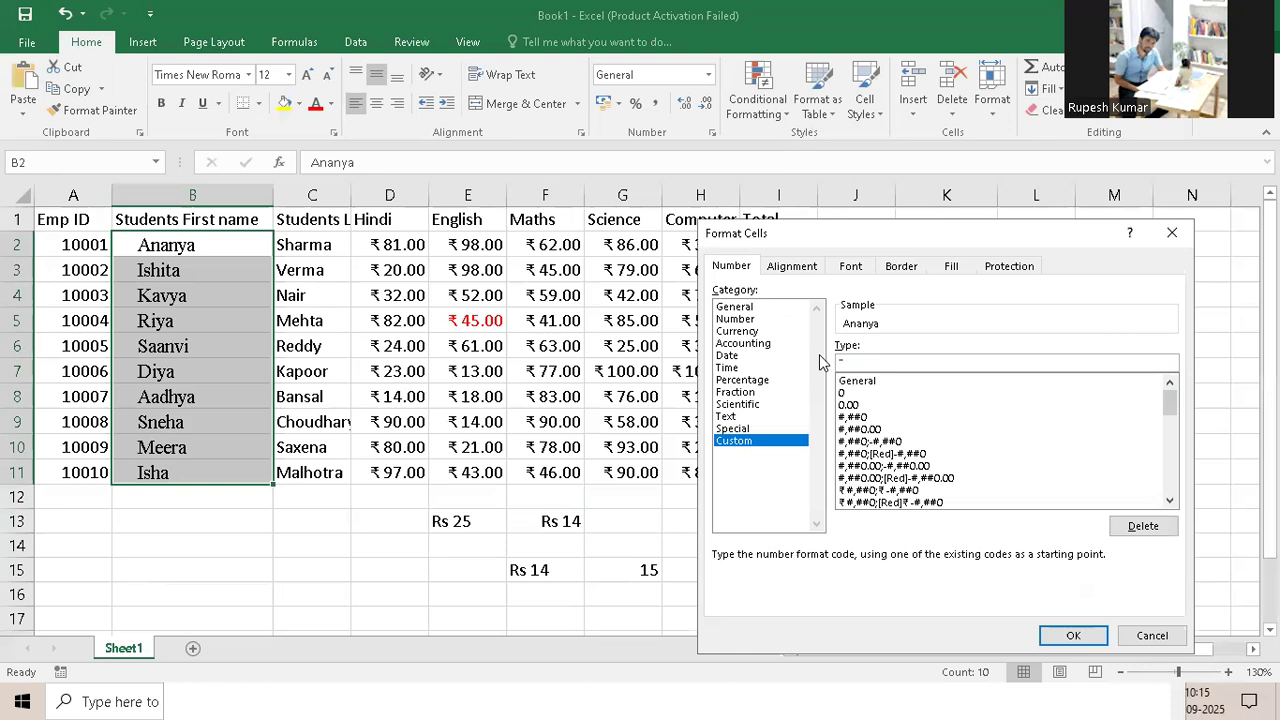
text(Mr/Mss)
key(BackSpace)
text(@)
click(1067, 637)
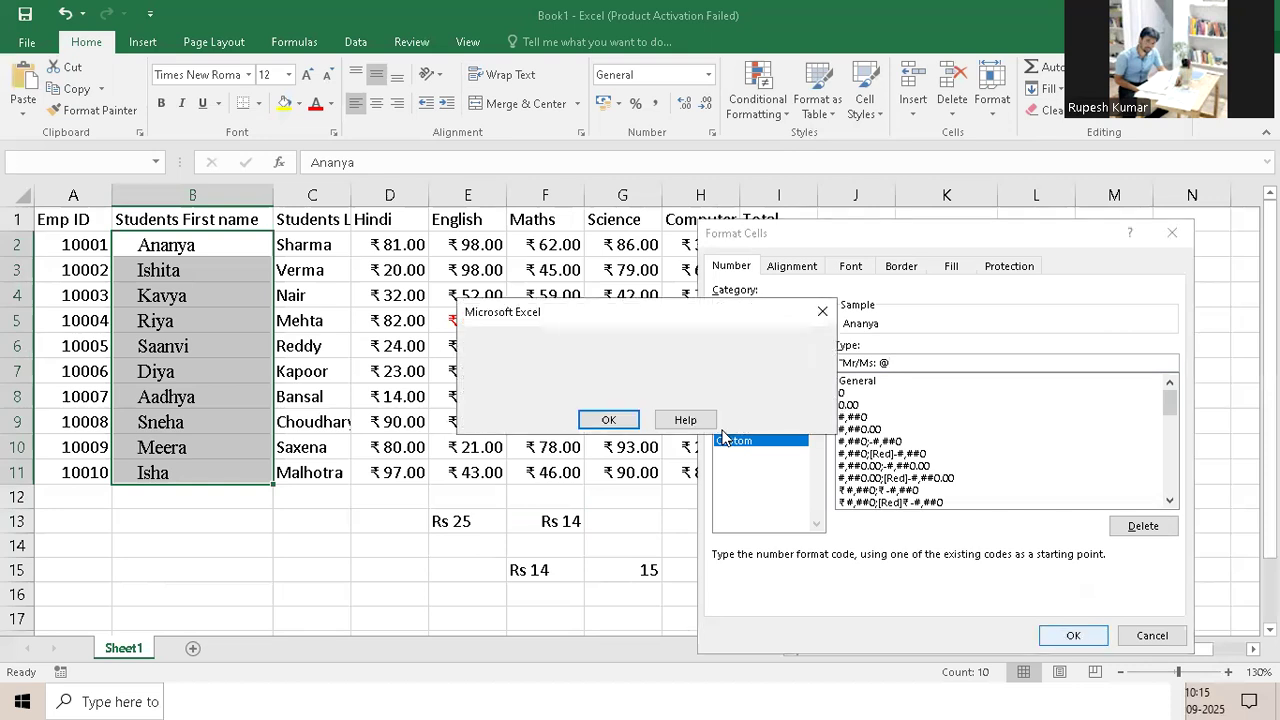
key(Return)
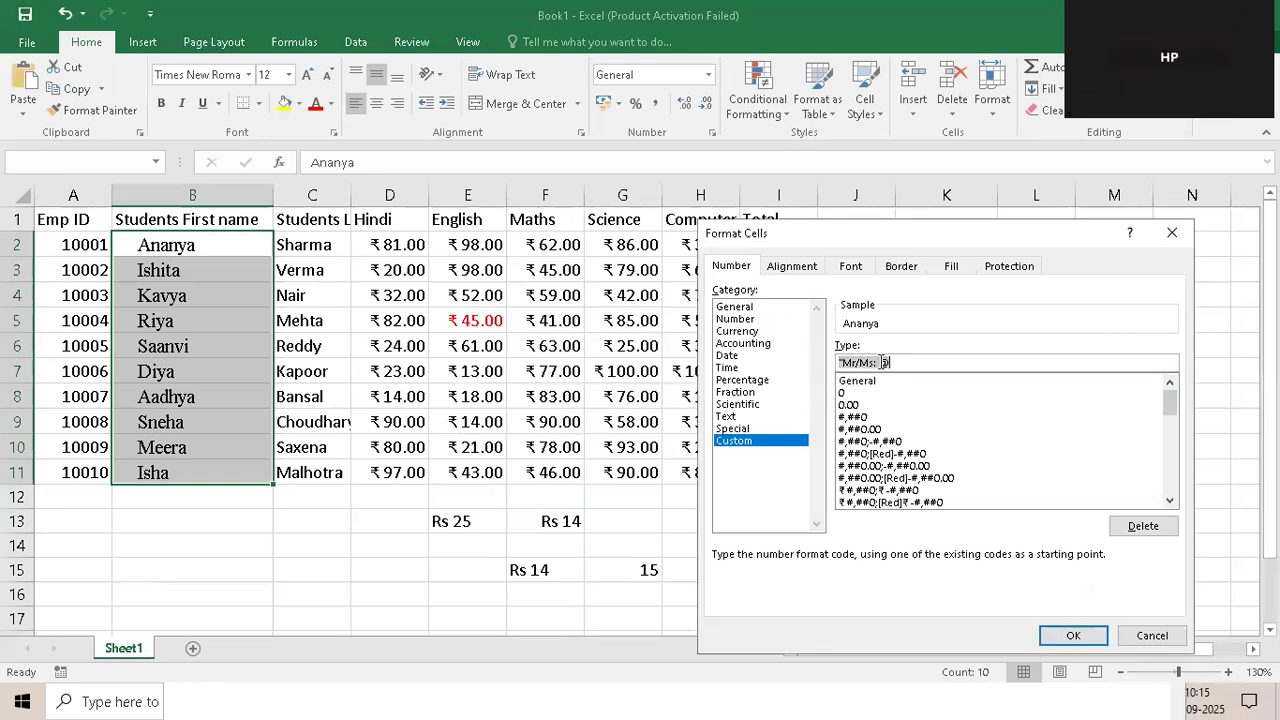
Correct the custom code to "Mr/Mr " followed by several spaces and @, and apply it to B2:B11
click(878, 362)
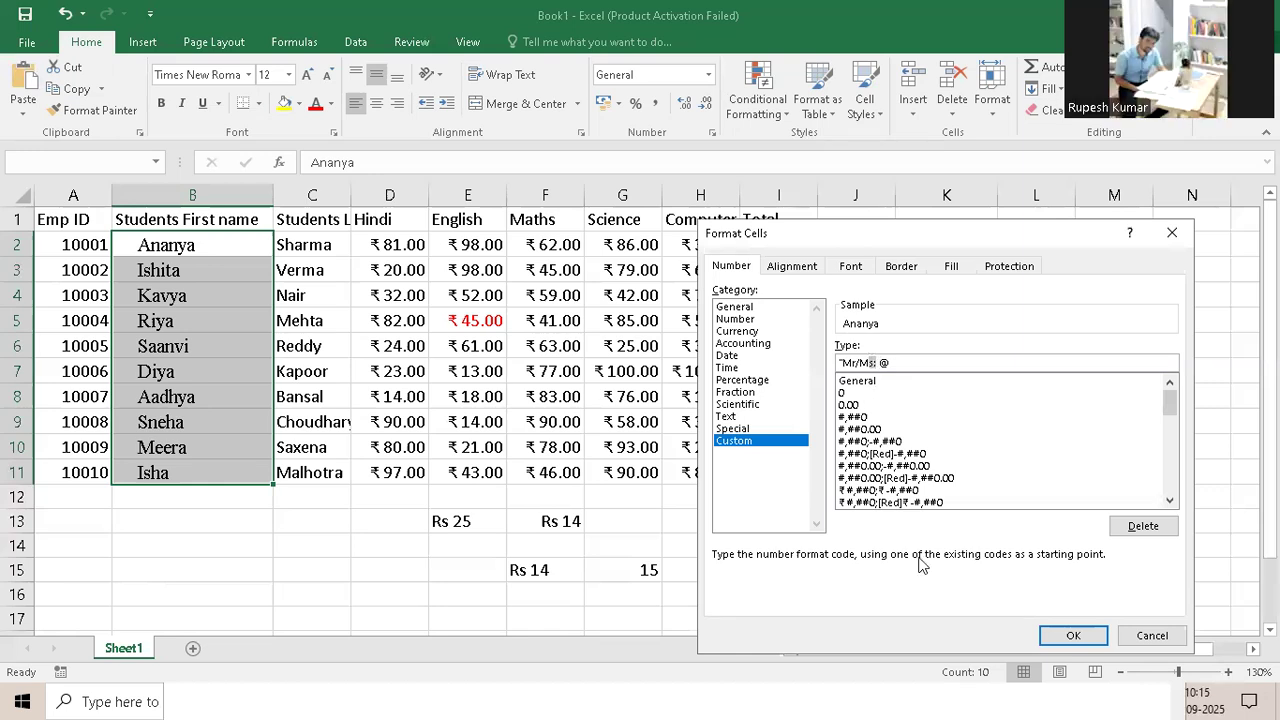
key(Delete)
key(Delete)
text(")
key(BackSpace)
text(r)
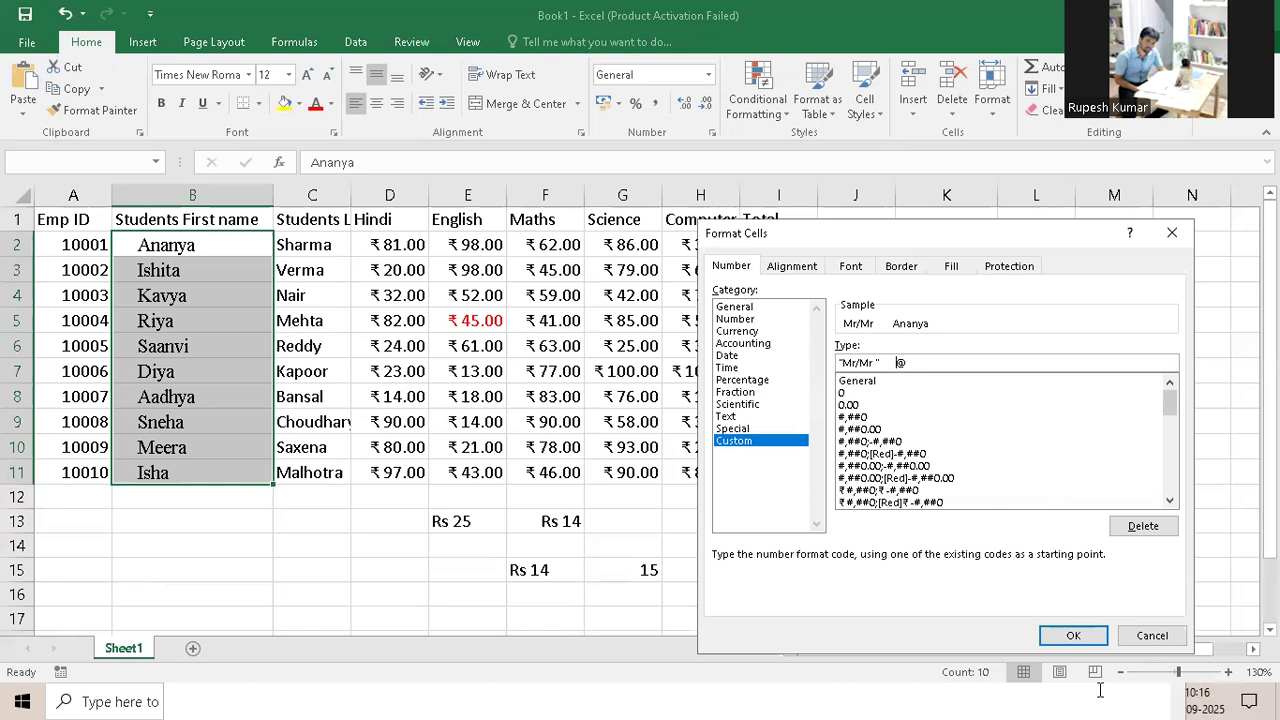
key(Return)
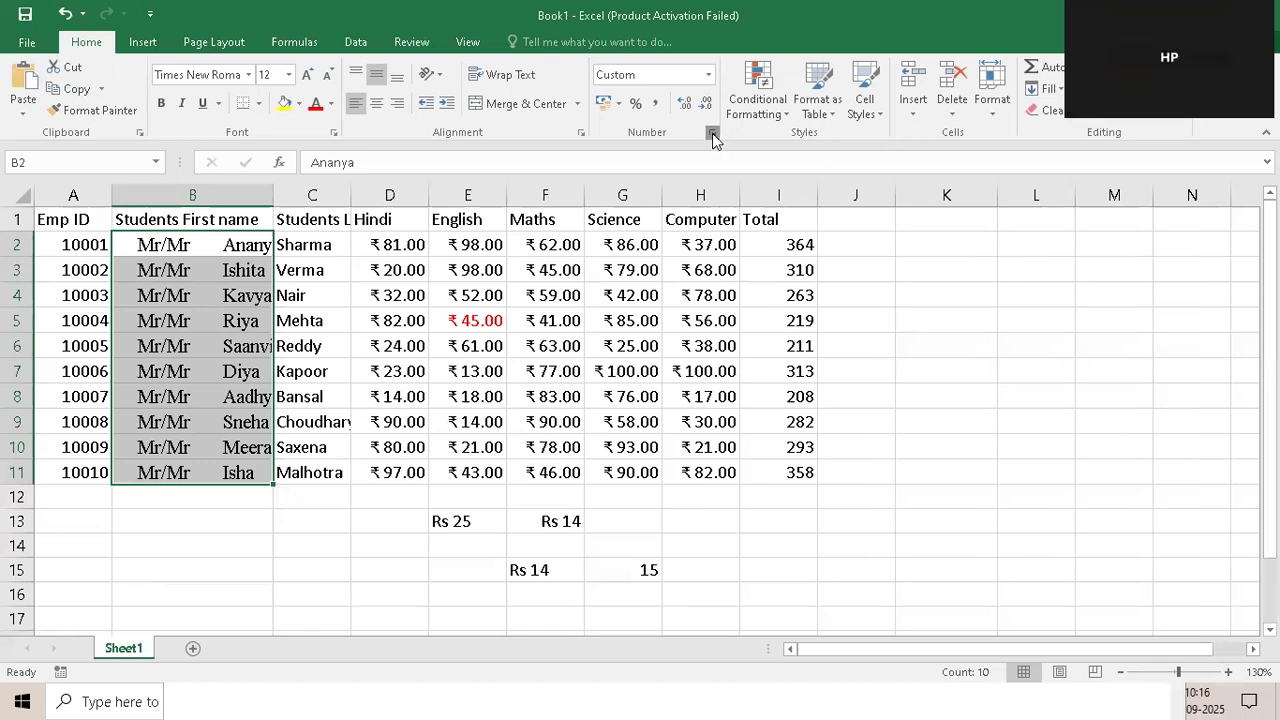
Shorten the gap in the custom code of B2:B11 to "Mr/Mr " @ and apply it
key(ctrl+1)
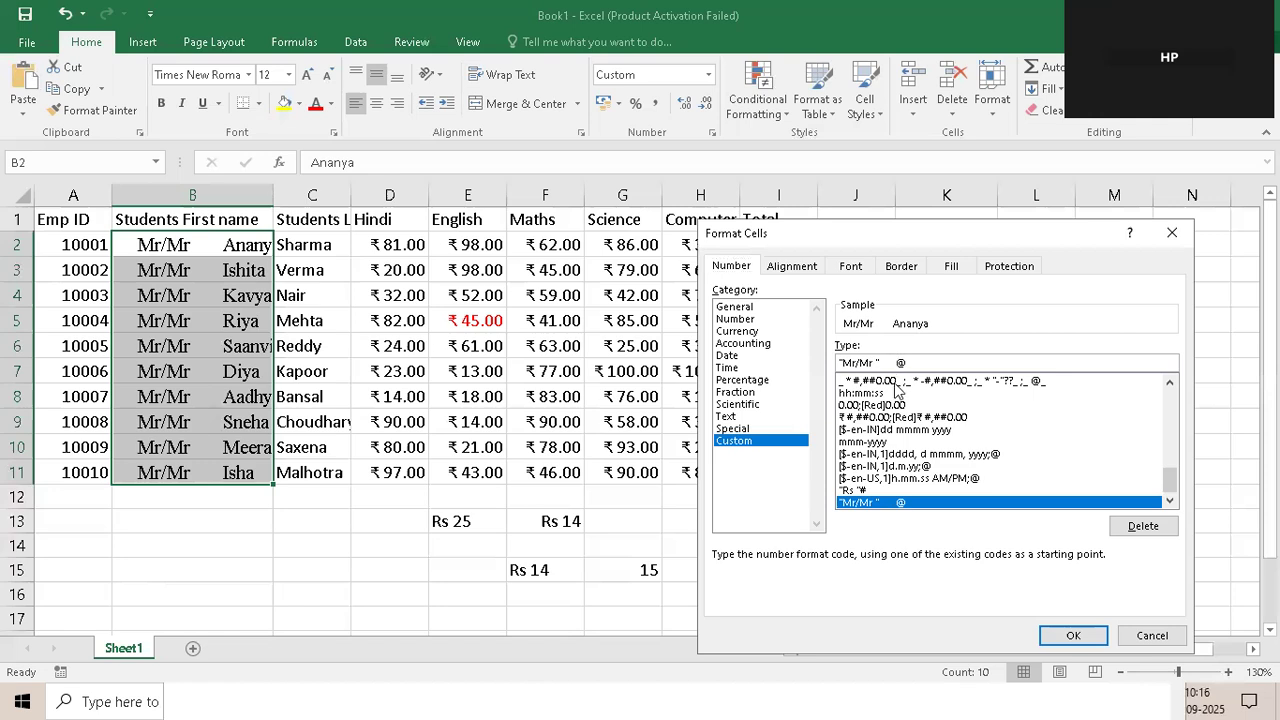
key(BackSpace)
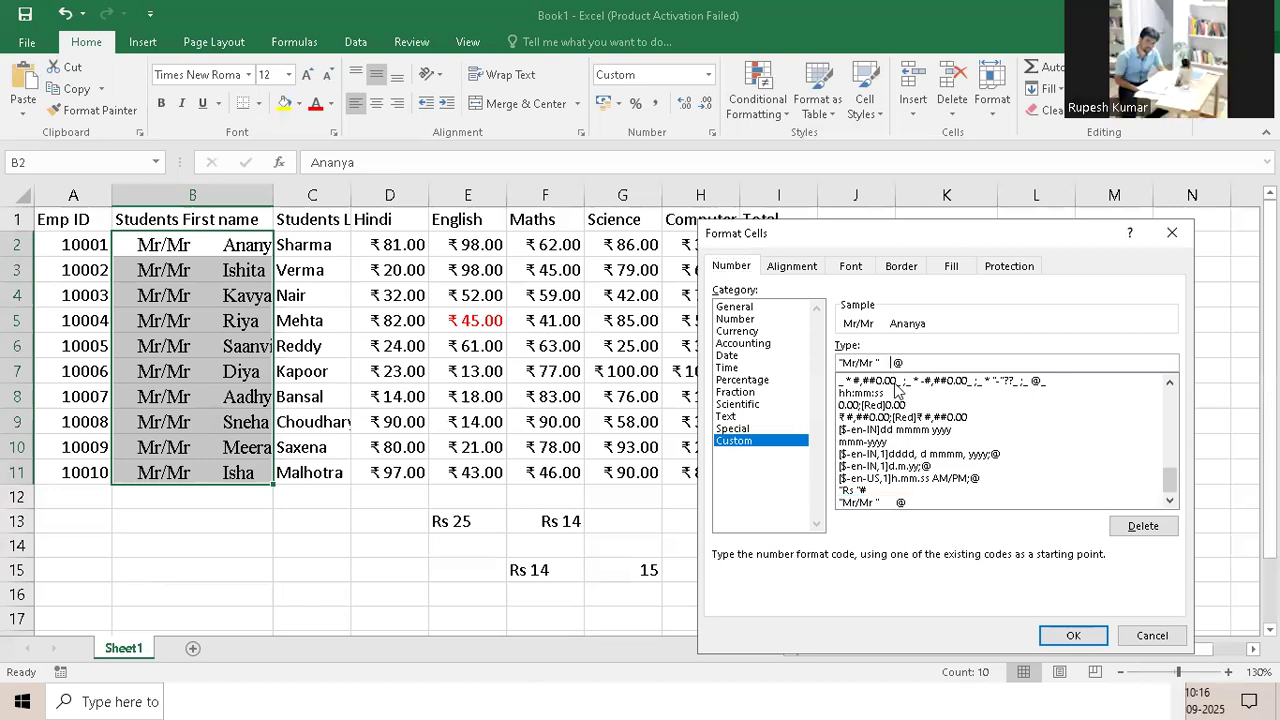
key(BackSpace)
key(BackSpace)
key(BackSpace)
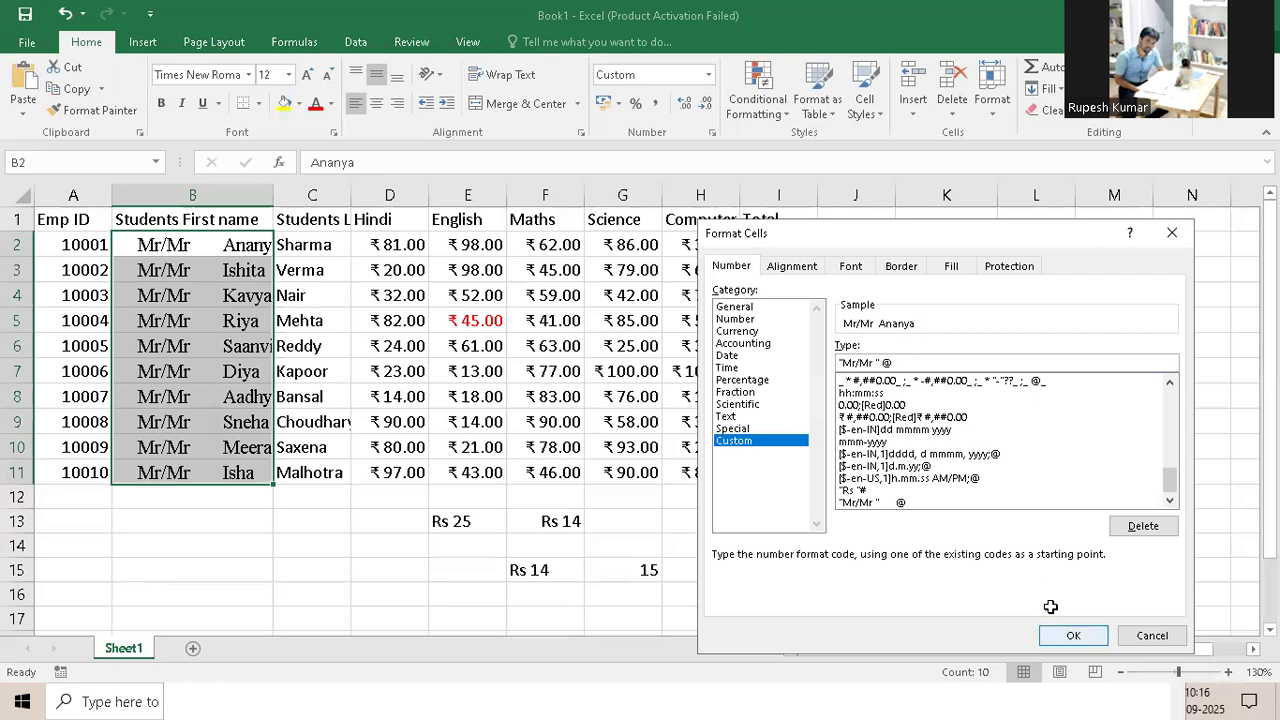
click(1062, 637)
click(183, 281)
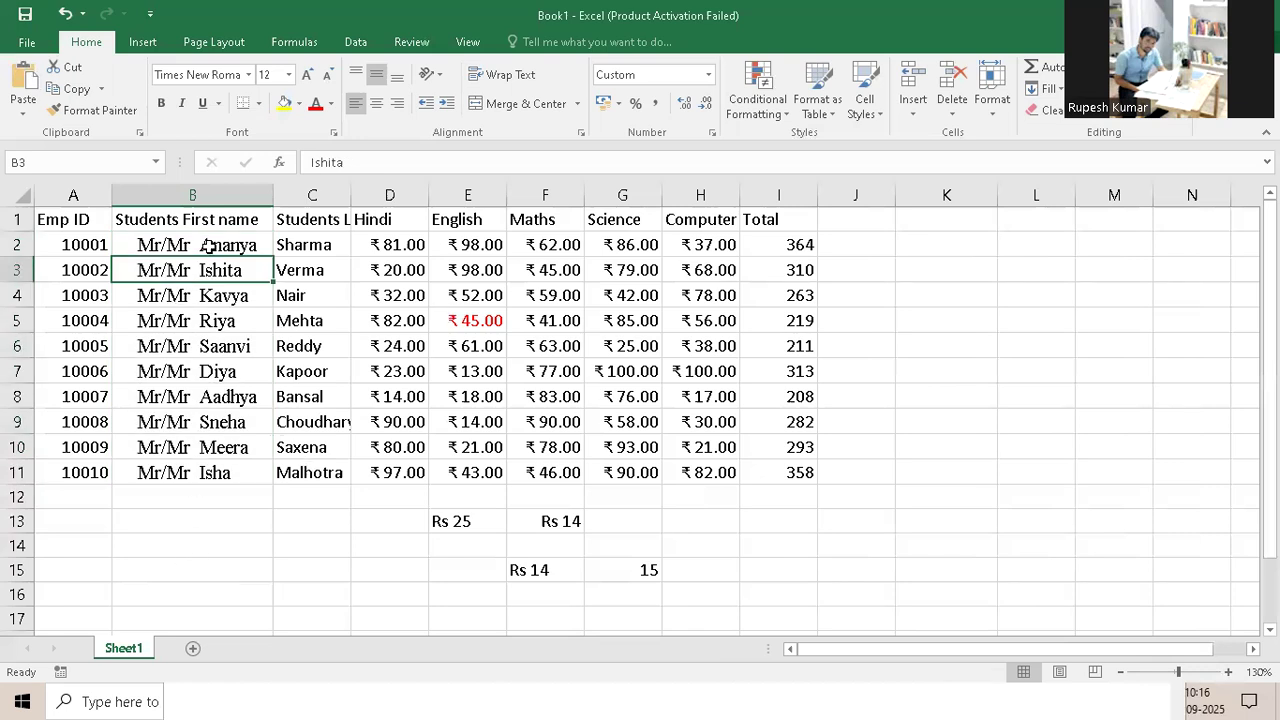
key(Up)
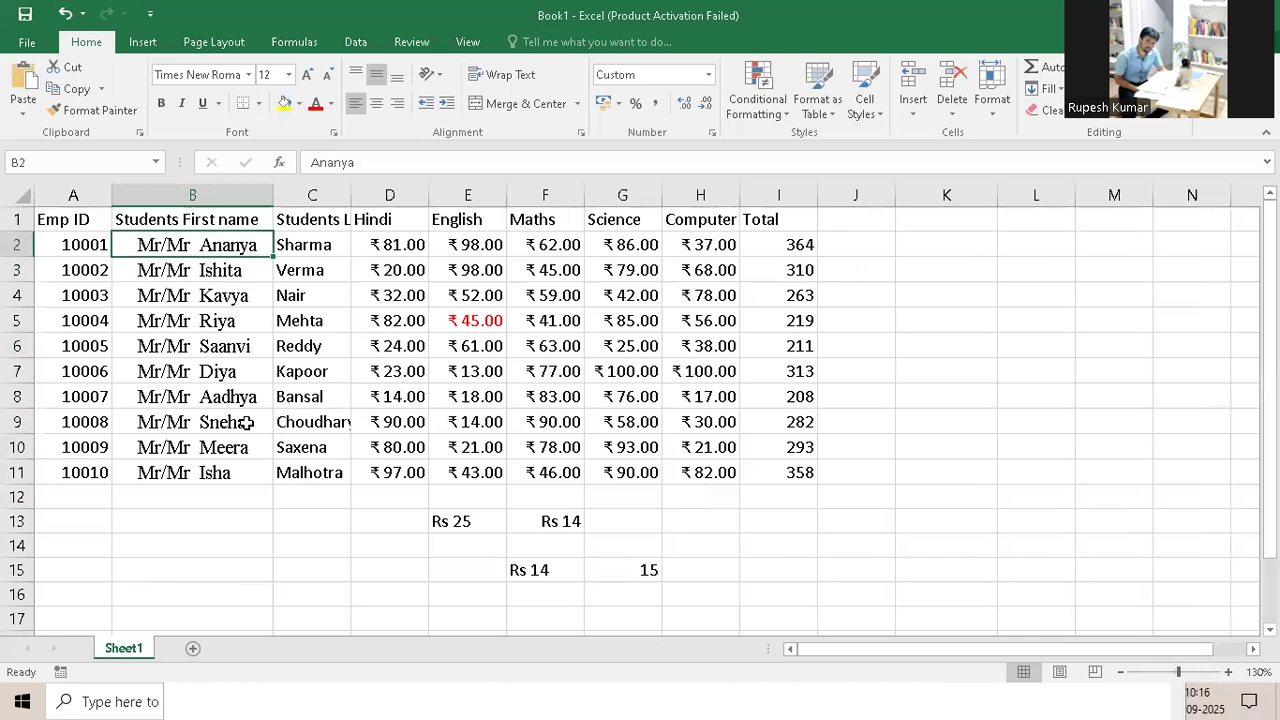
shift+click(229, 472)
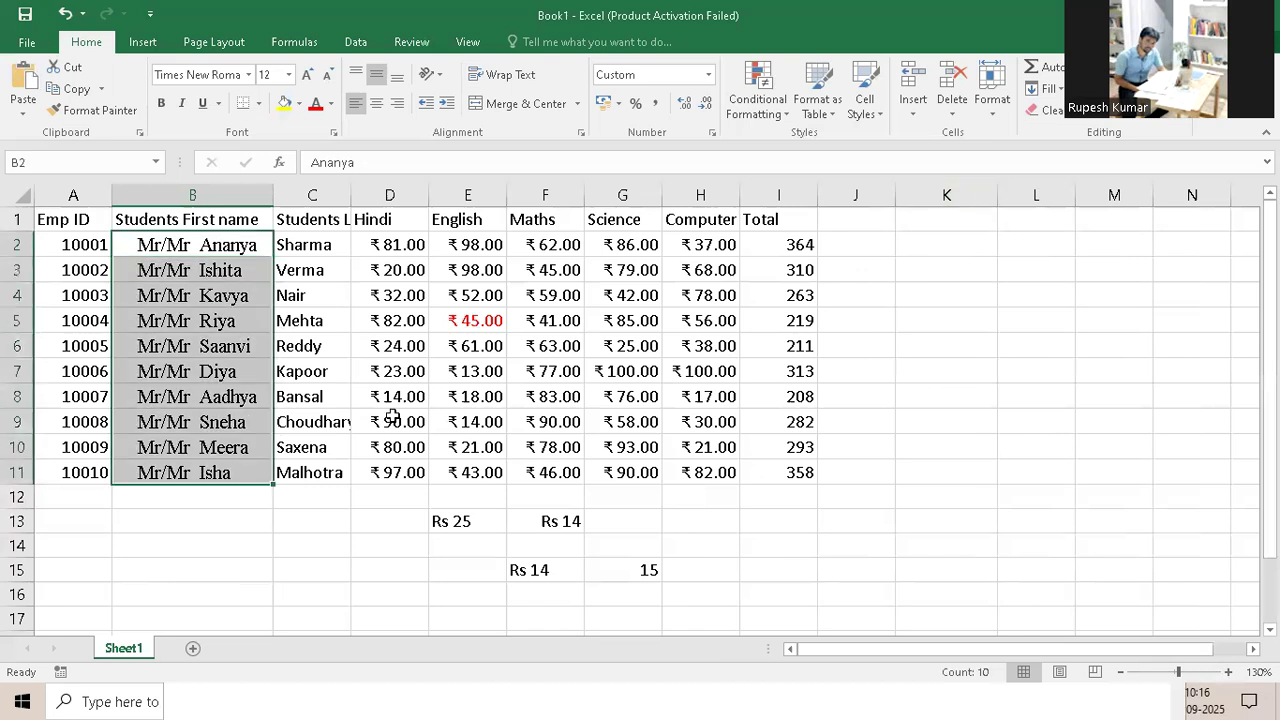
Enter the numbers 1, 2 and 3 in cells A12 to A14
click(73, 496)
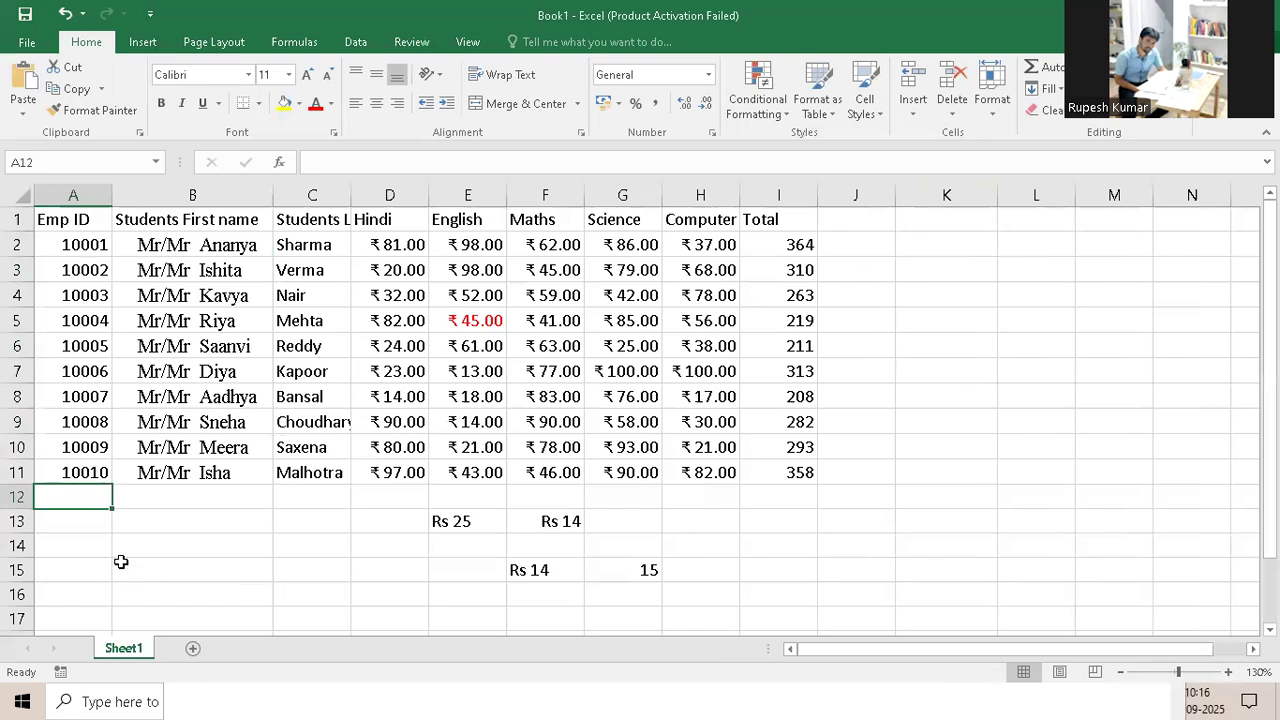
text(1)
key(Return)
text(2)
key(Return)
text(3)
key(Return)
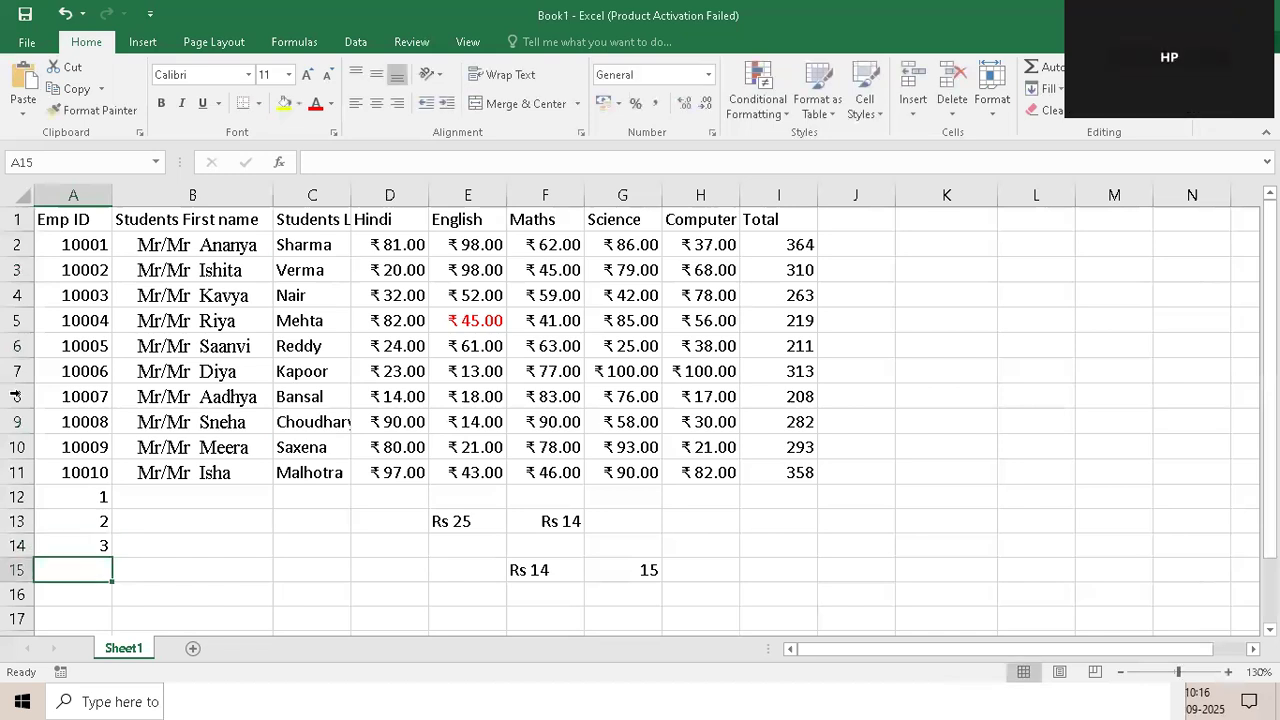
drag(70, 497, 88, 546)
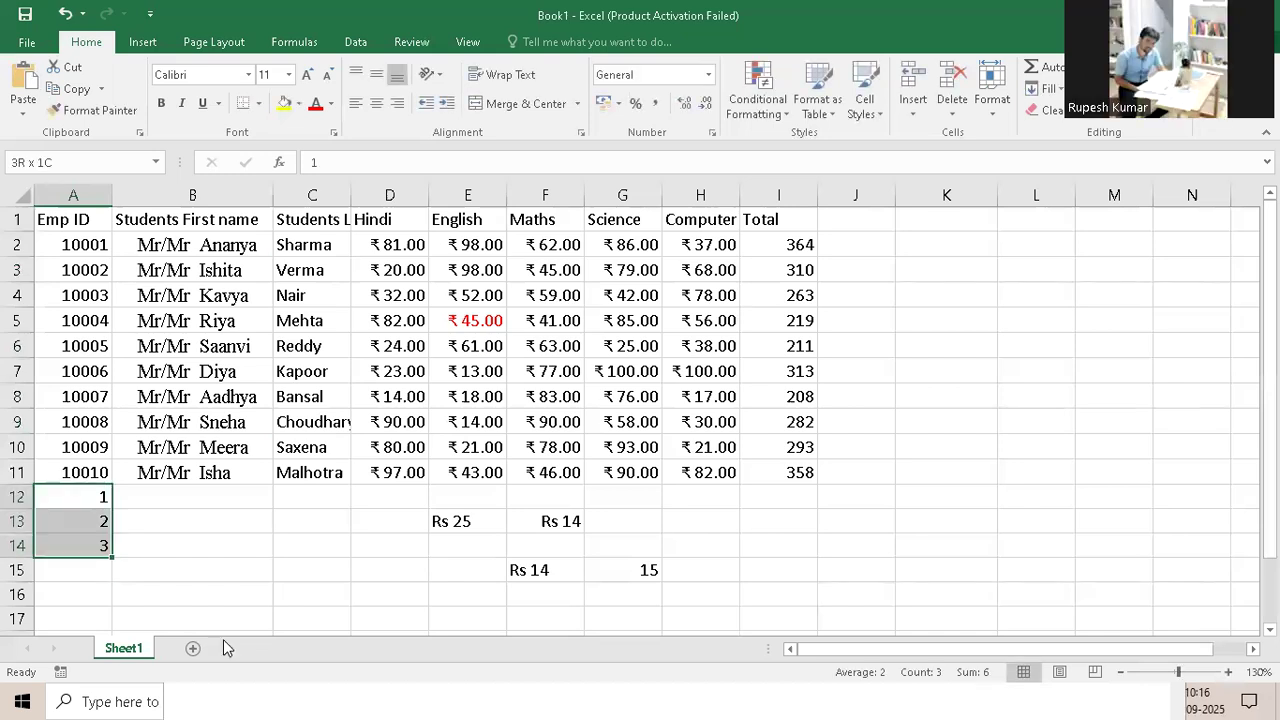
click(68, 498)
text(0)
text(0.00)
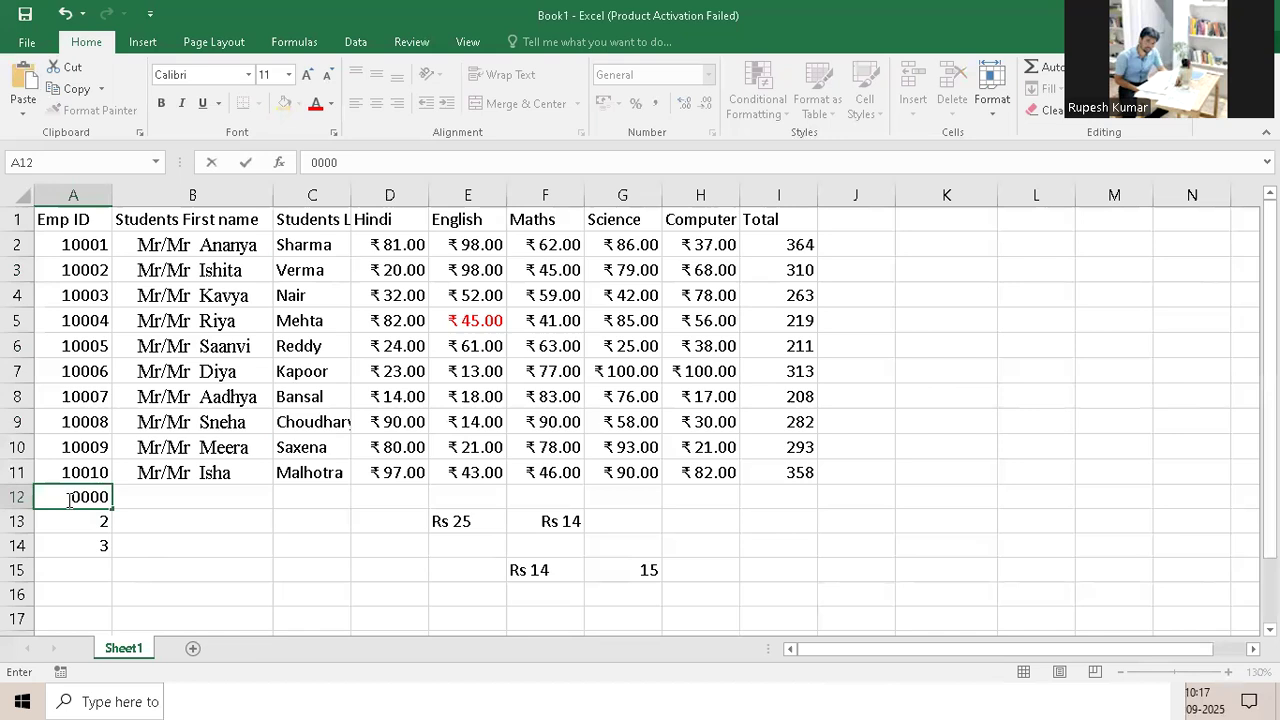
key(Escape)
key(Down)
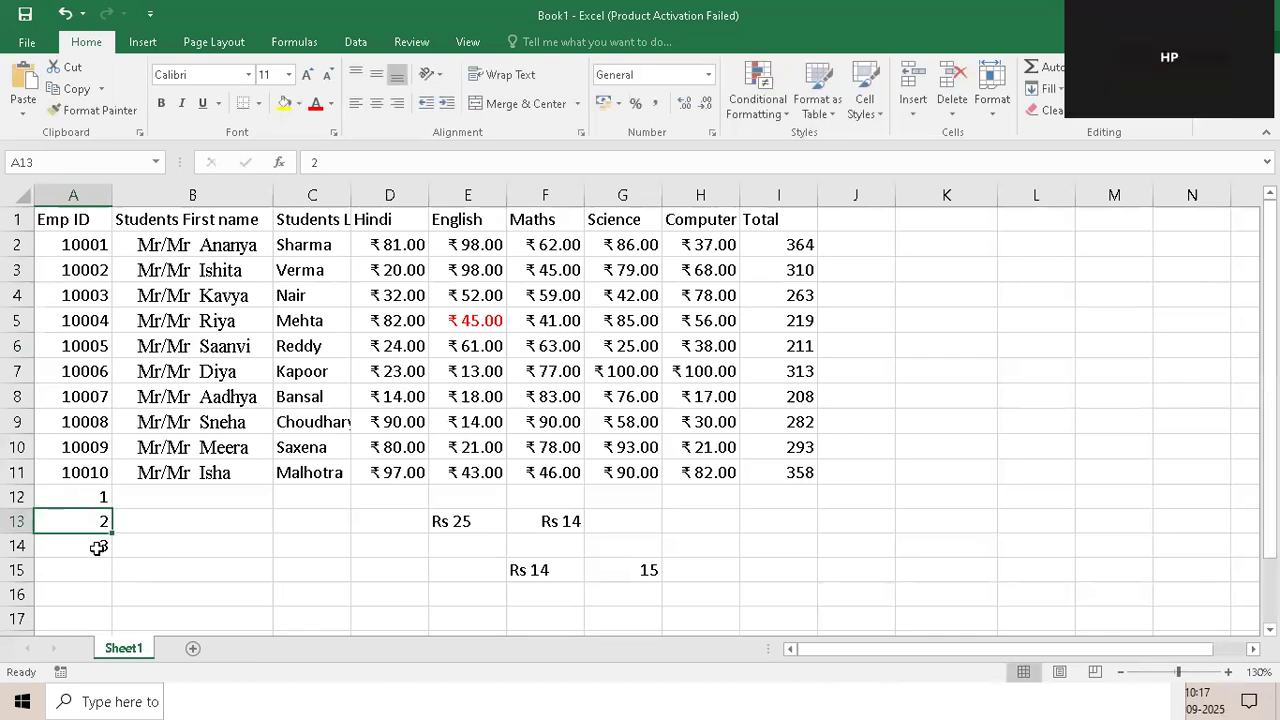
Apply the custom number format 00000.00 to cells A12:A14
drag(73, 497, 73, 545)
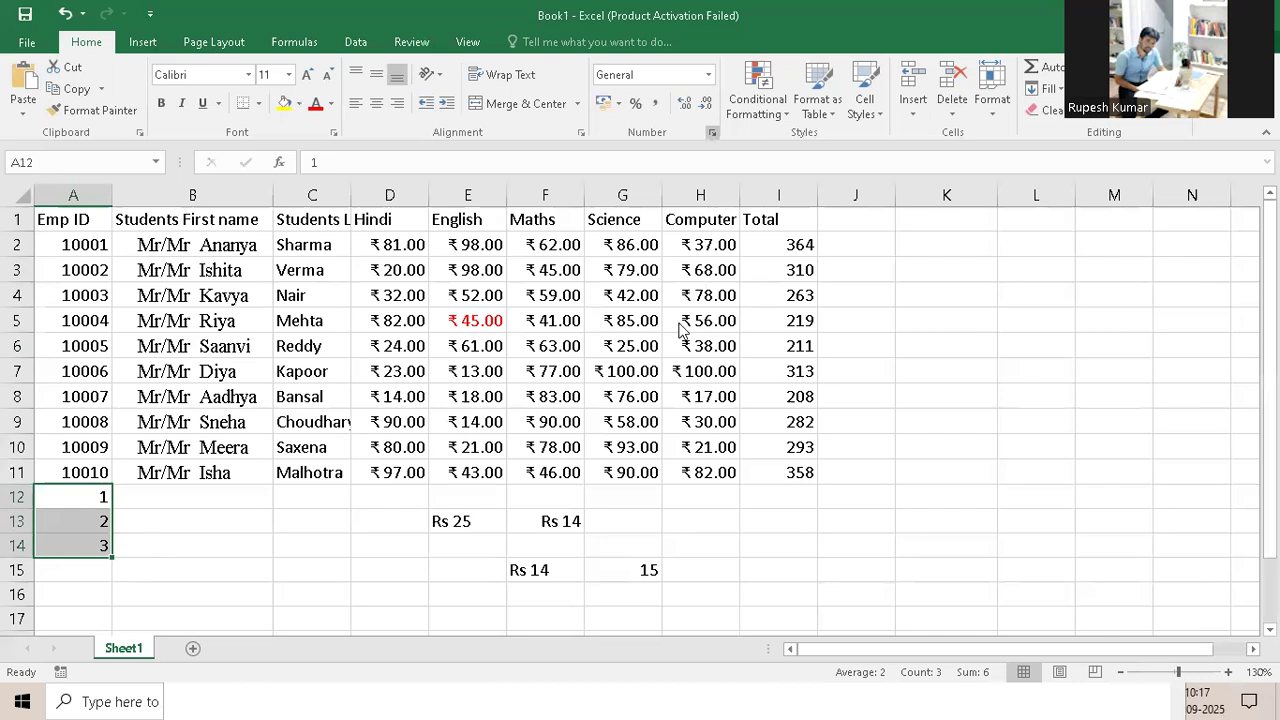
key(ctrl+1)
click(757, 442)
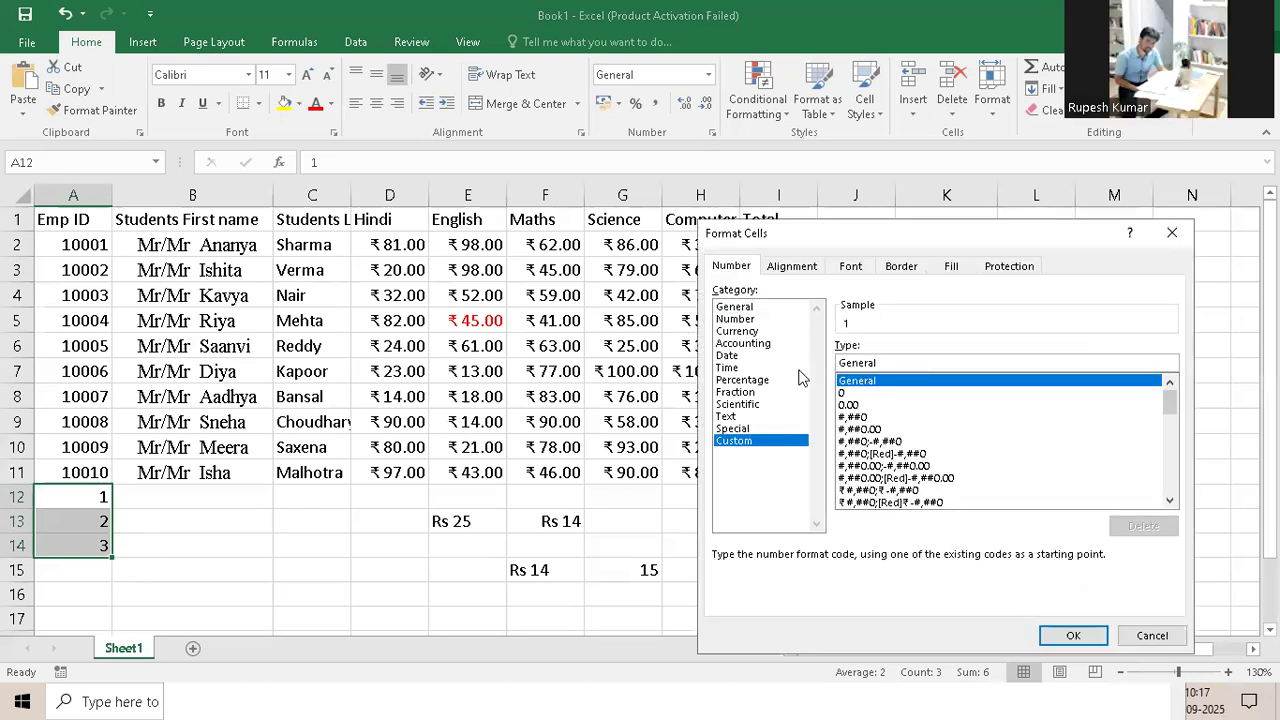
text(00000.)
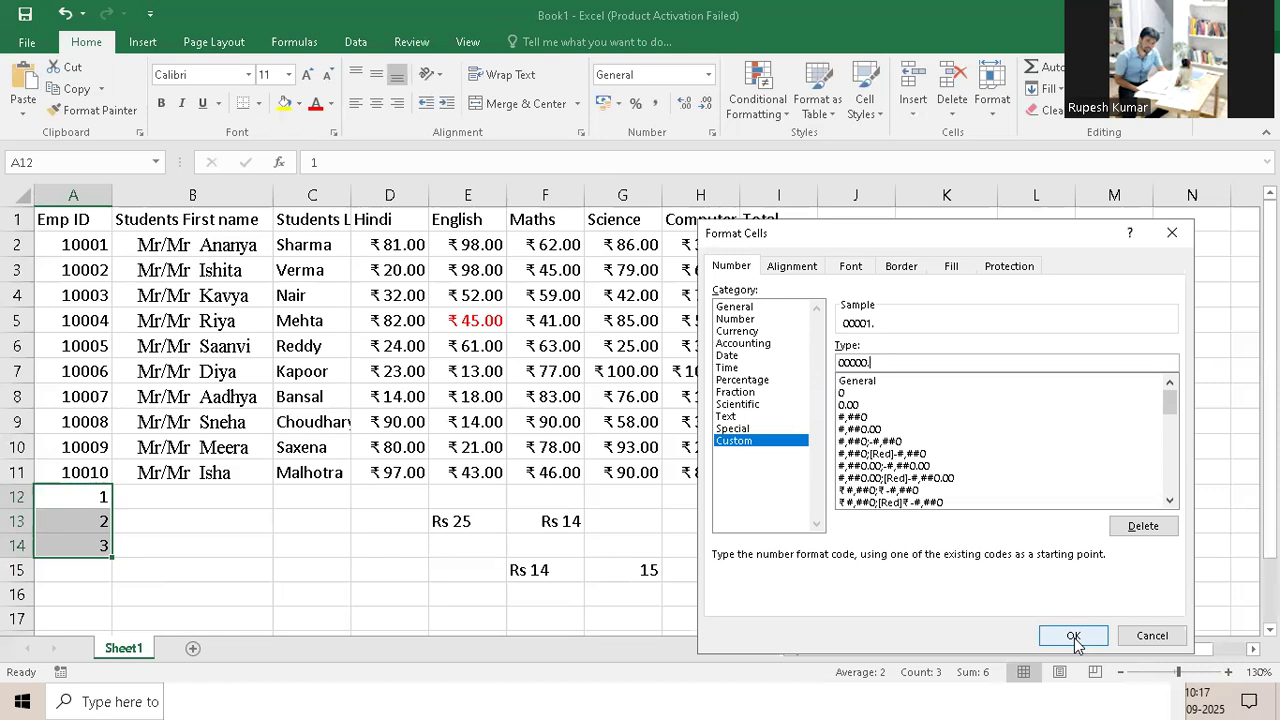
text(00)
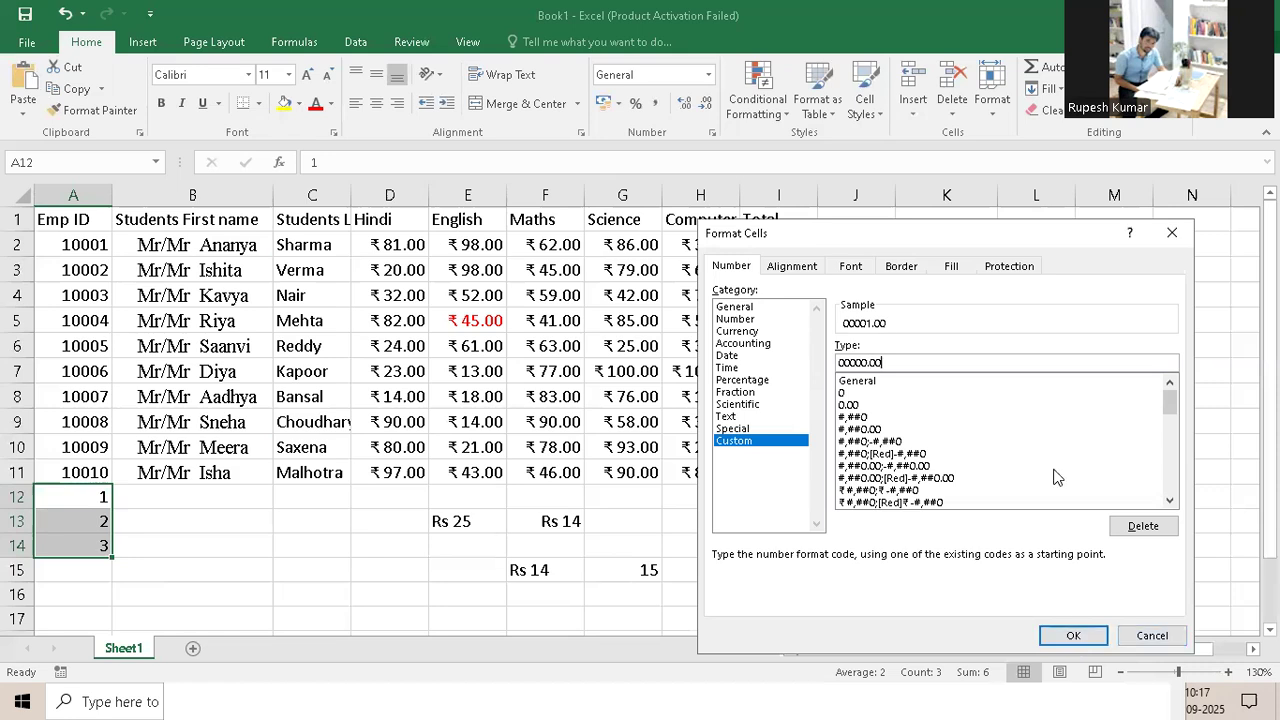
click(1068, 645)
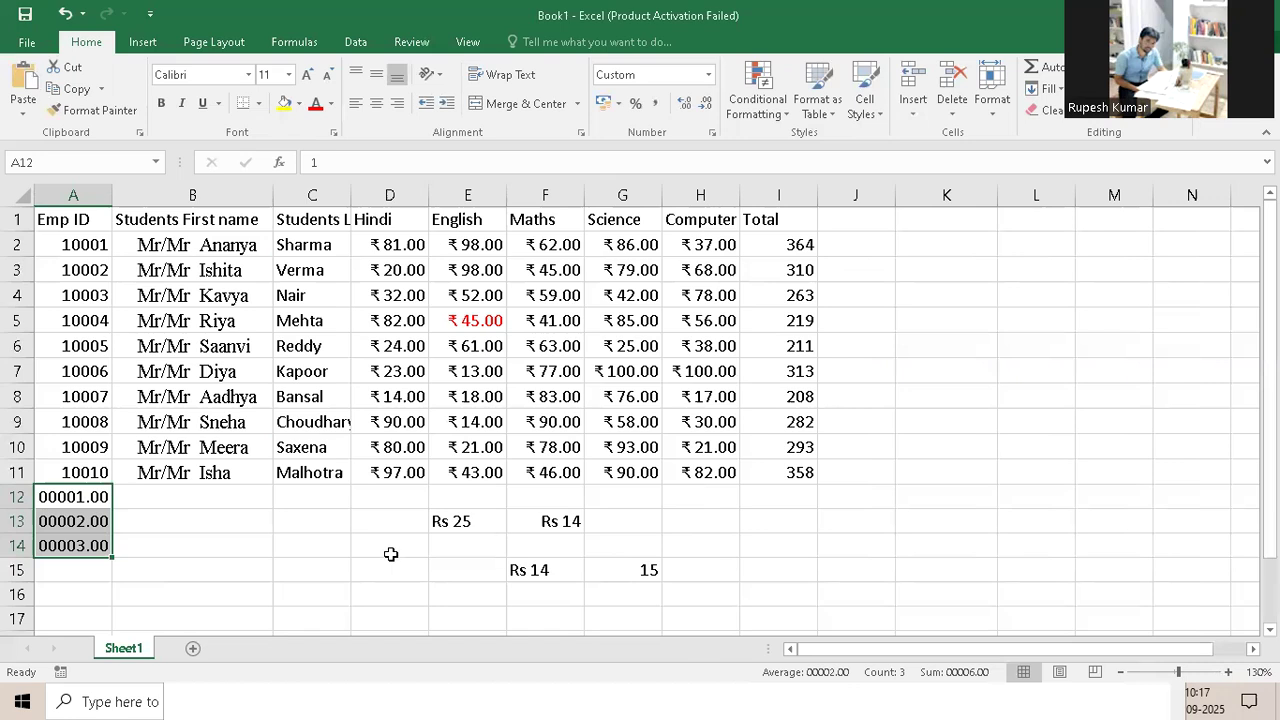
Fill A12 down to A15, set A13 to 2, and extend the number series from A12:A13 down to A17
click(75, 505)
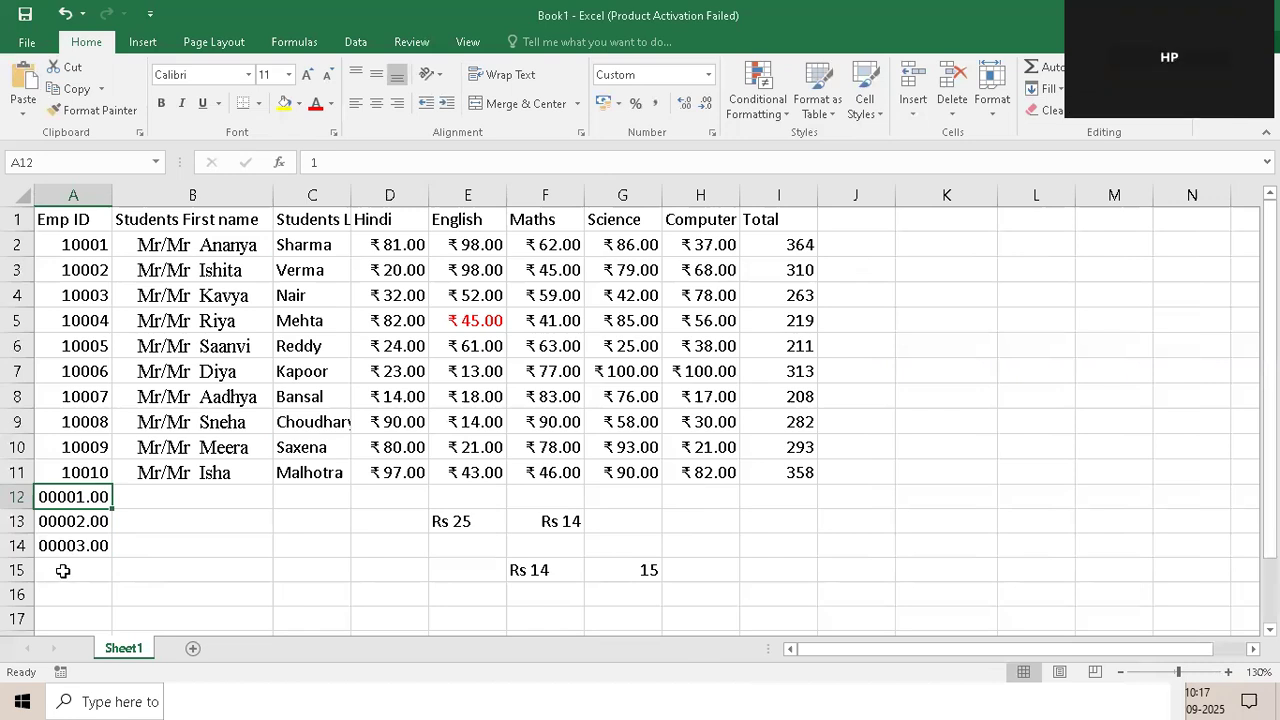
drag(109, 509, 106, 586)
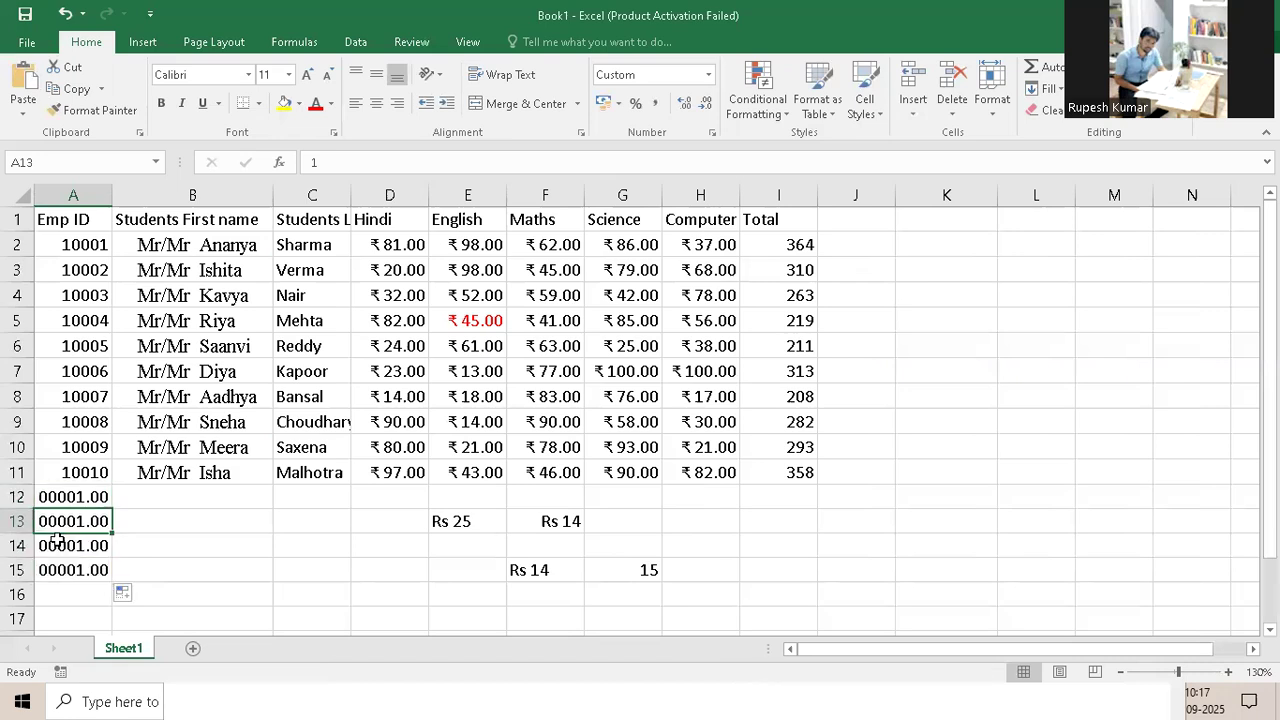
text(2)
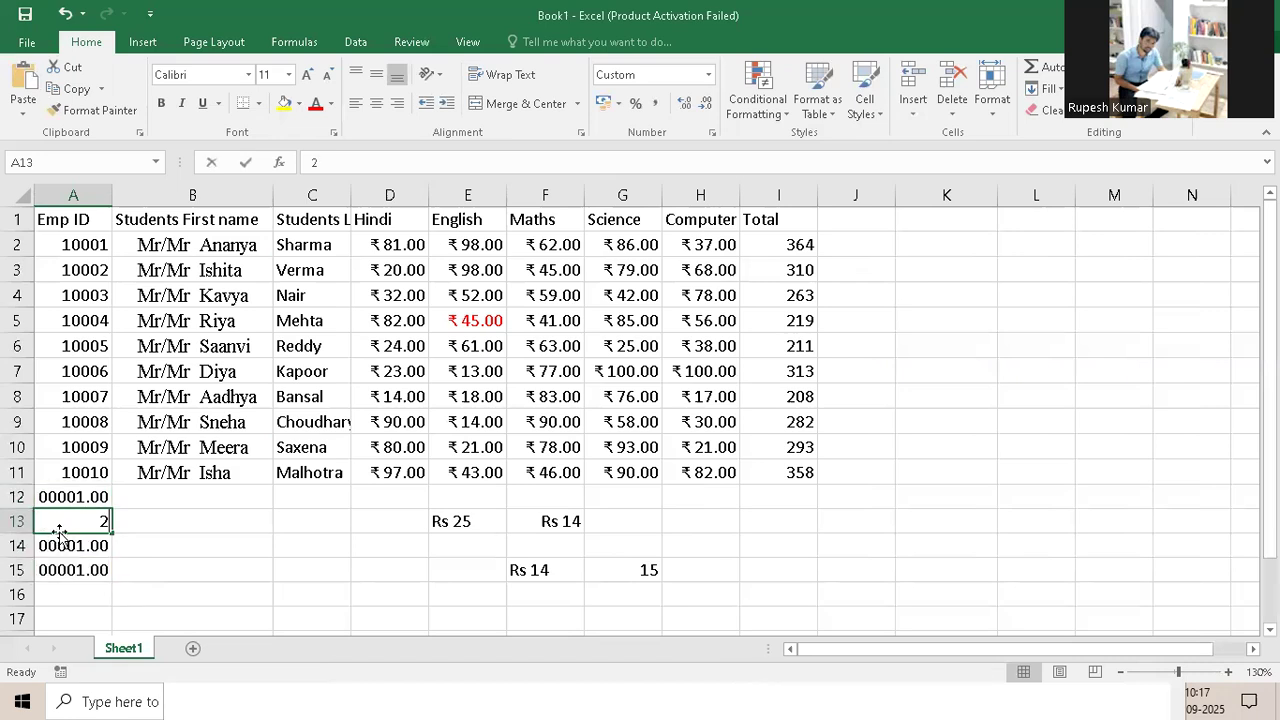
key(Return)
drag(70, 497, 107, 619)
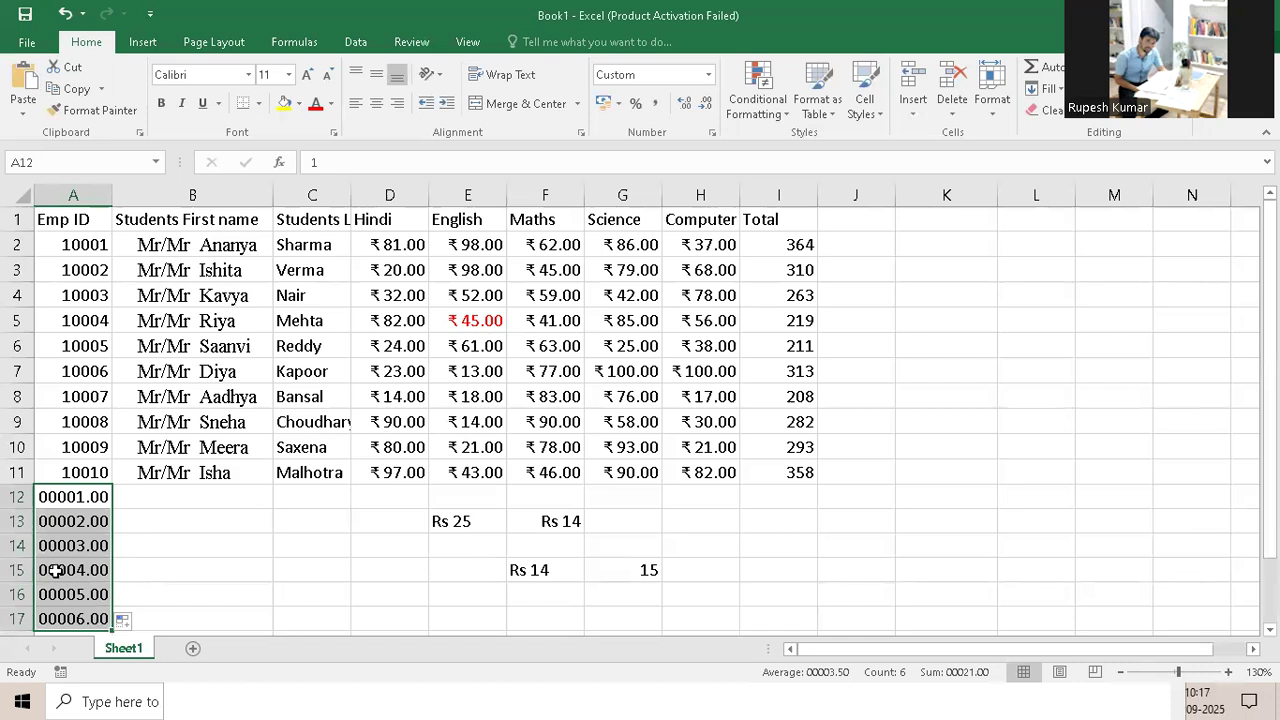
Replace the number in the custom-formatted cell A15 with 225
key(Down)
key(Down)
key(Down)
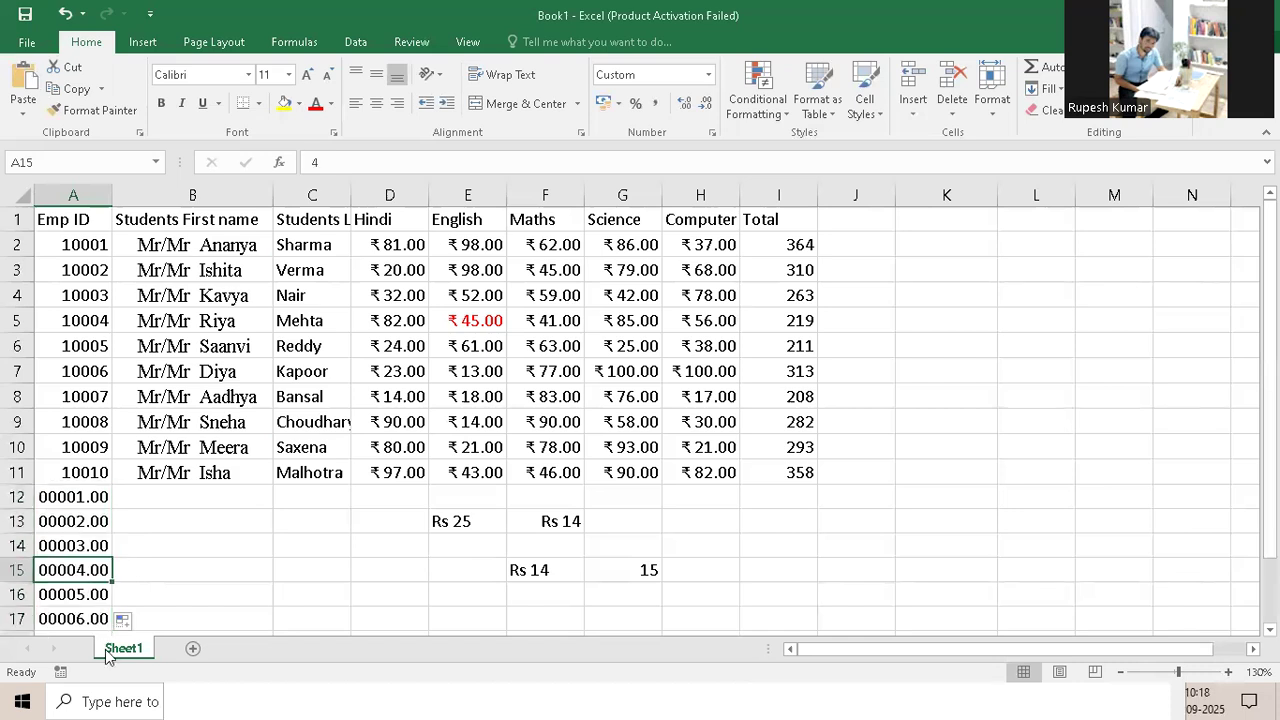
text(225)
key(Return)
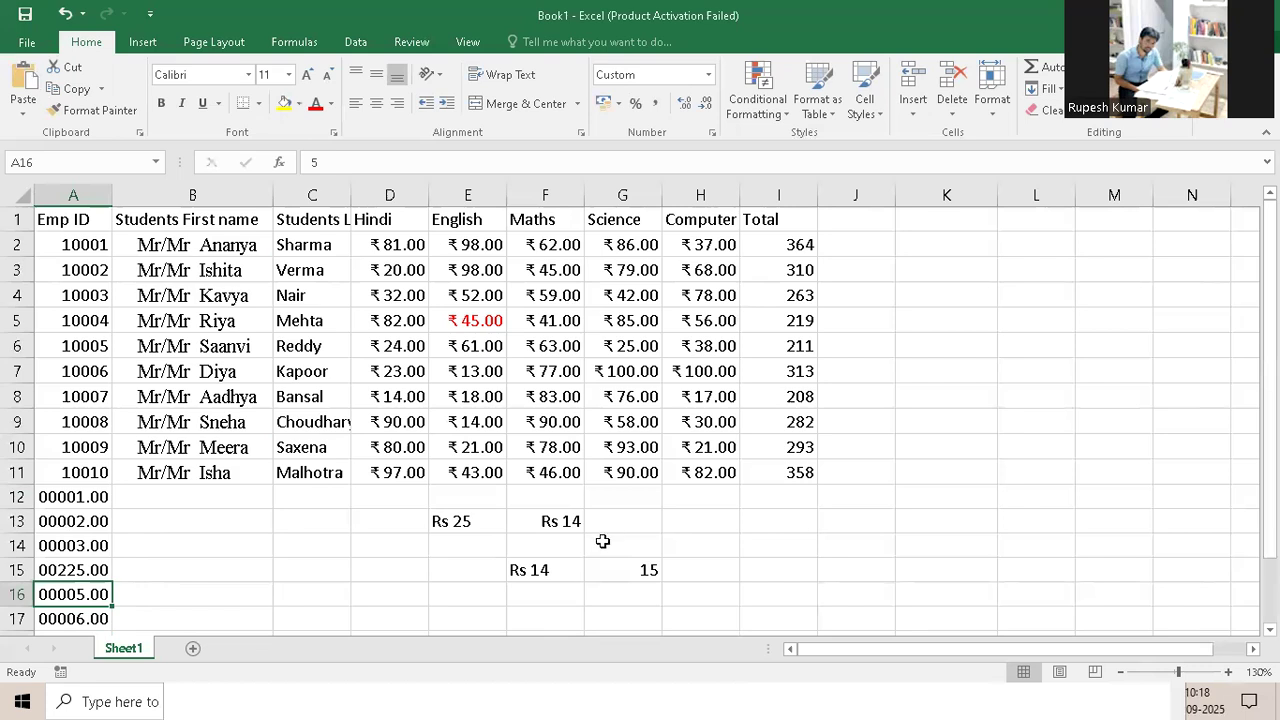
Insert the current date in the time-formatted cell K5 and select that cell again
click(919, 272)
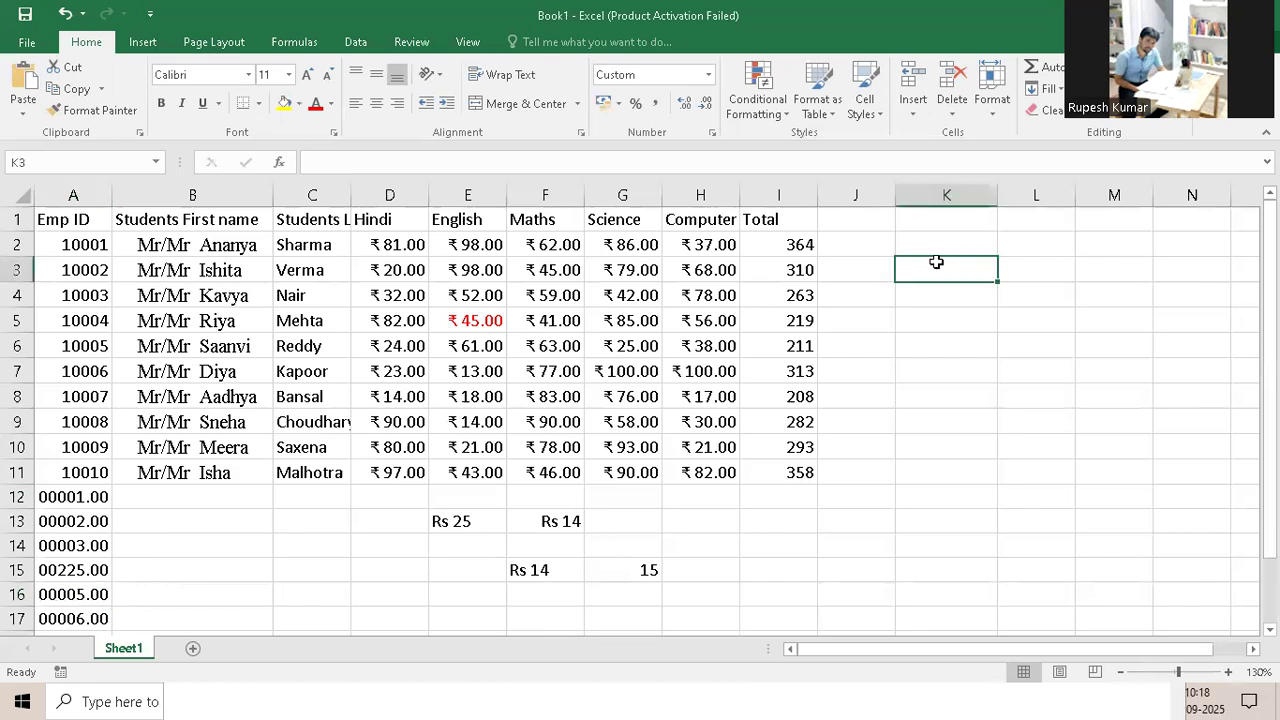
key(Down)
key(Down)
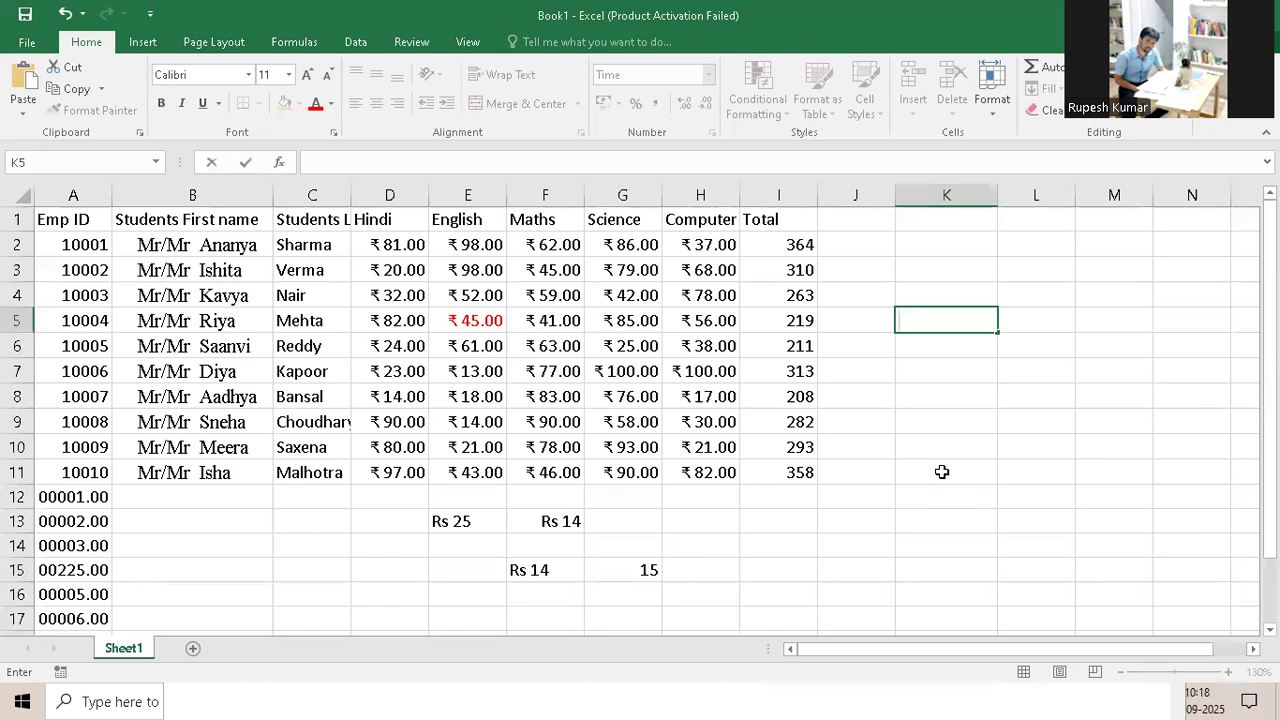
key(ctrl+semicolon)
key(Return)
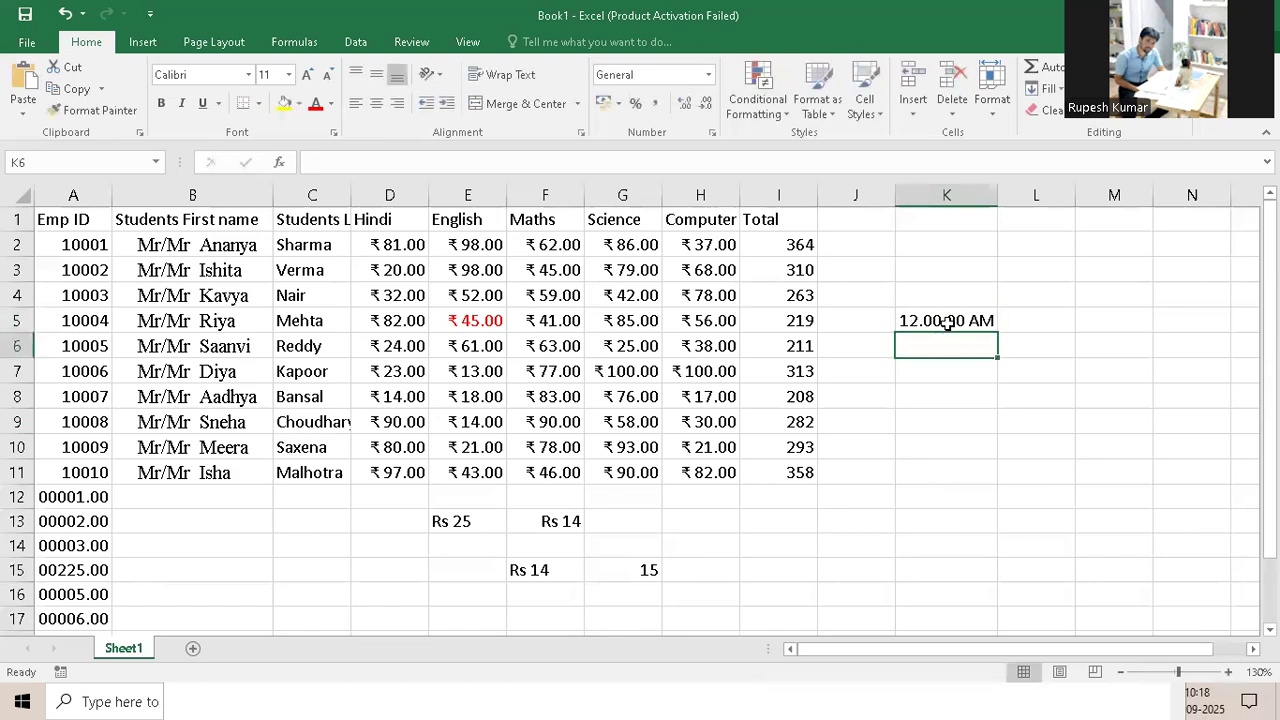
click(925, 330)
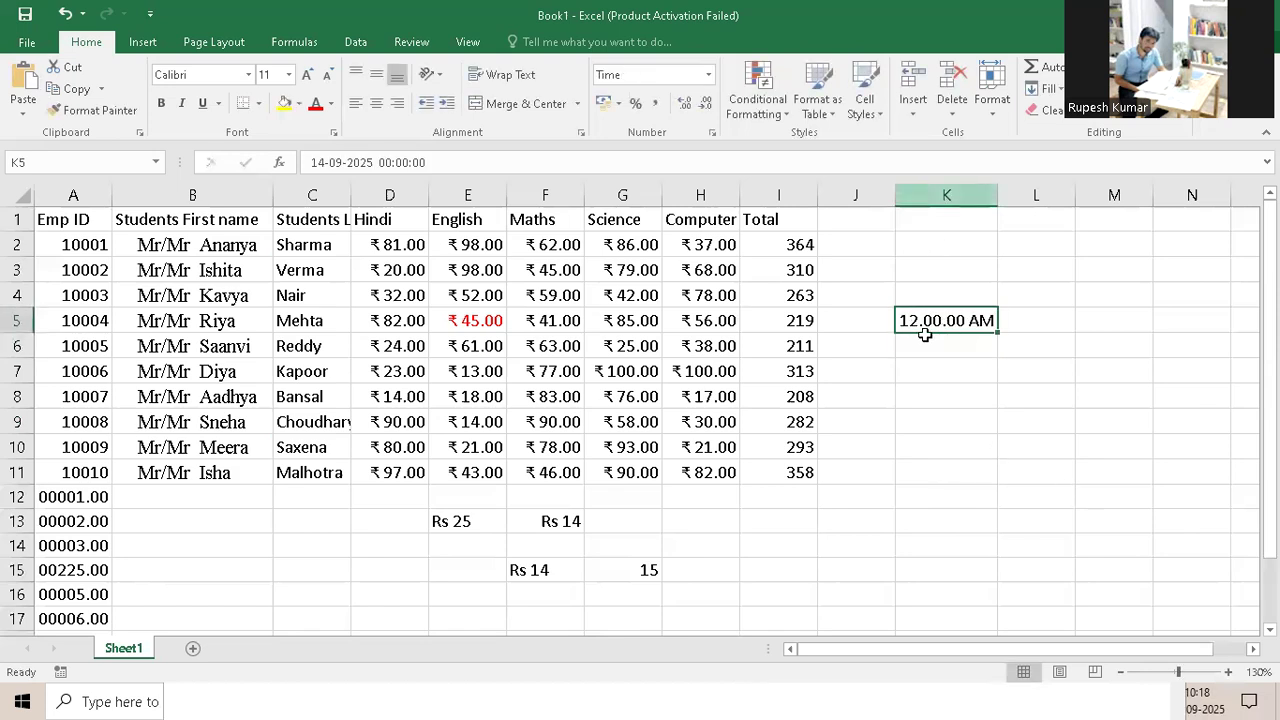
Apply the Short Date format to cells K2:K10
drag(940, 244, 940, 450)
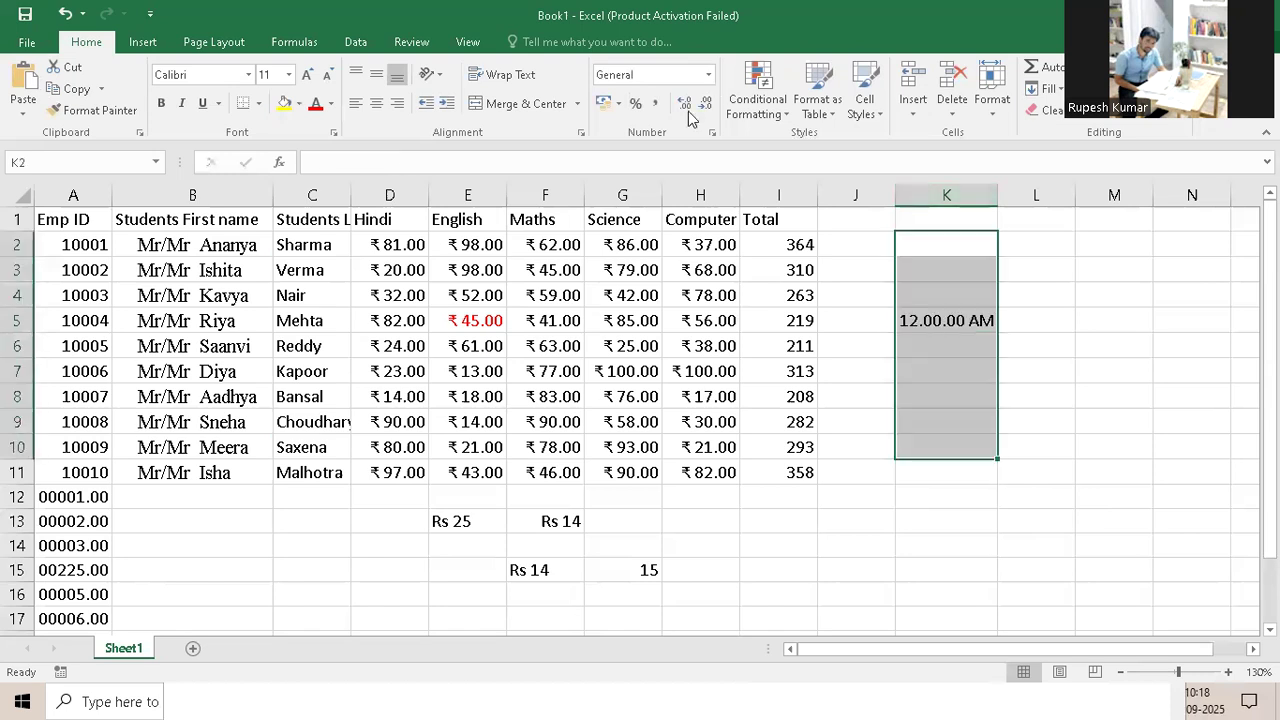
click(708, 74)
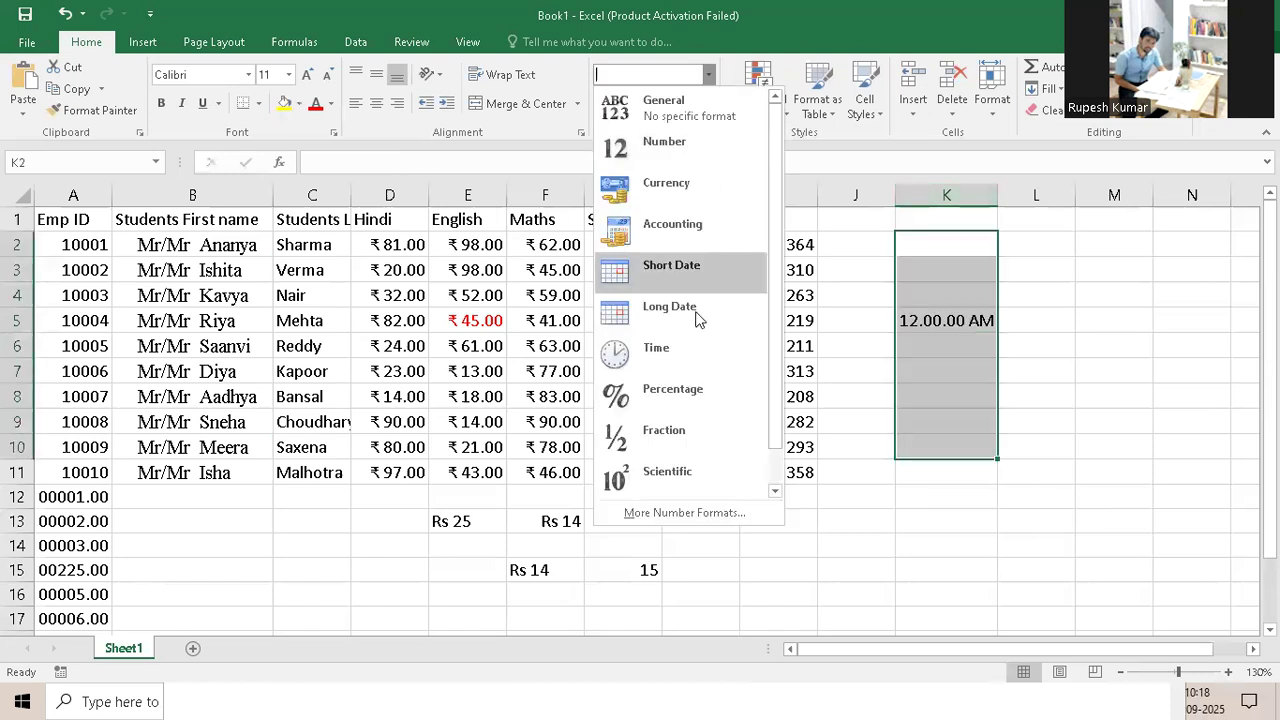
click(688, 279)
click(943, 347)
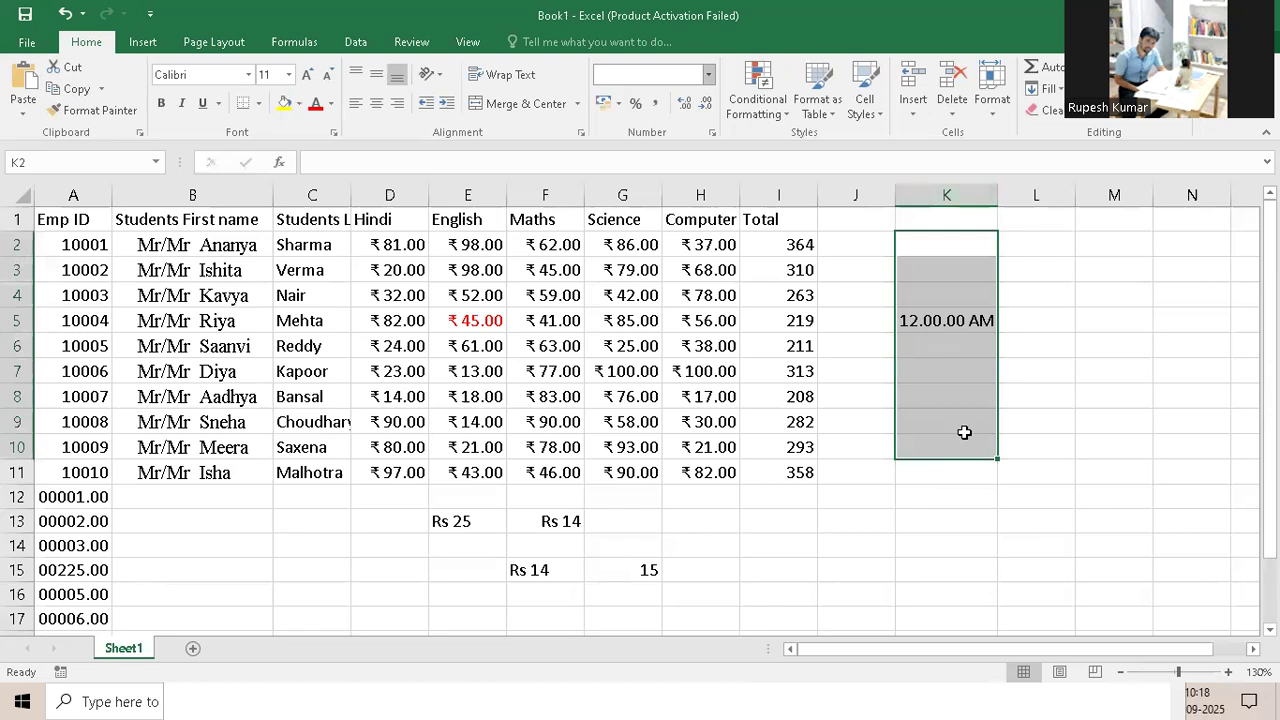
drag(932, 254, 955, 400)
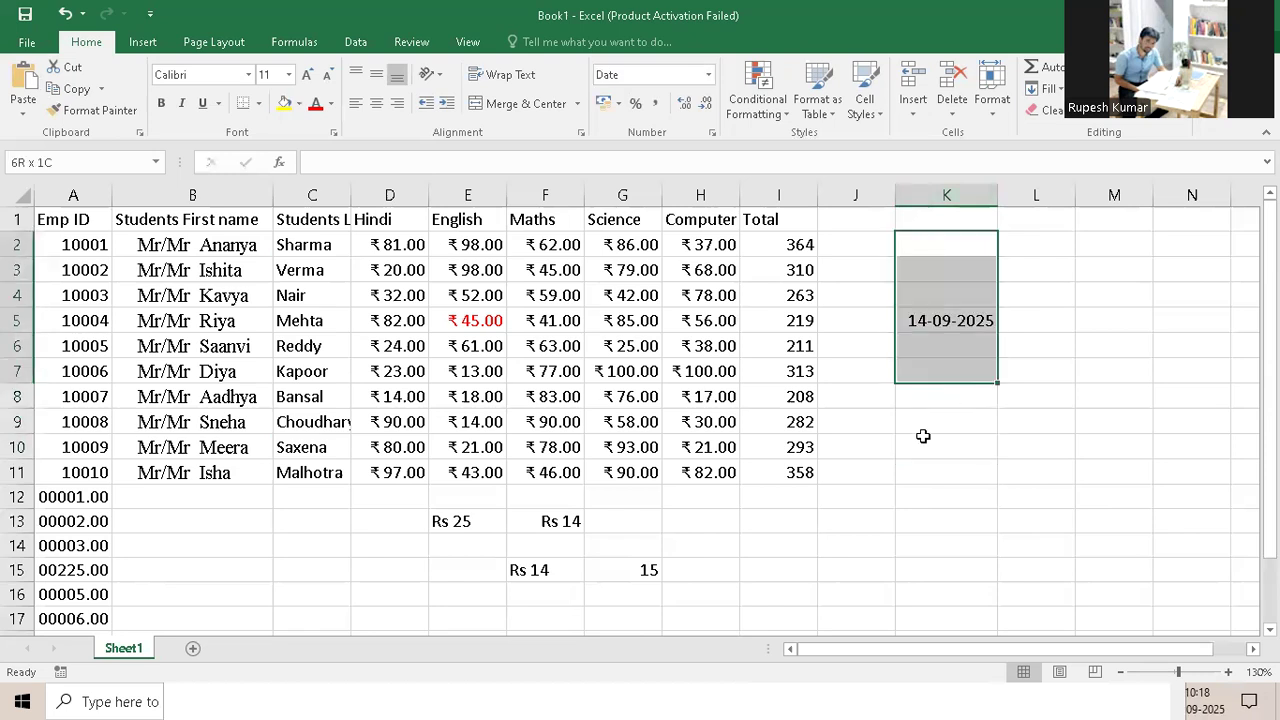
Add a new worksheet and enter the label Date in cell A2
click(196, 645)
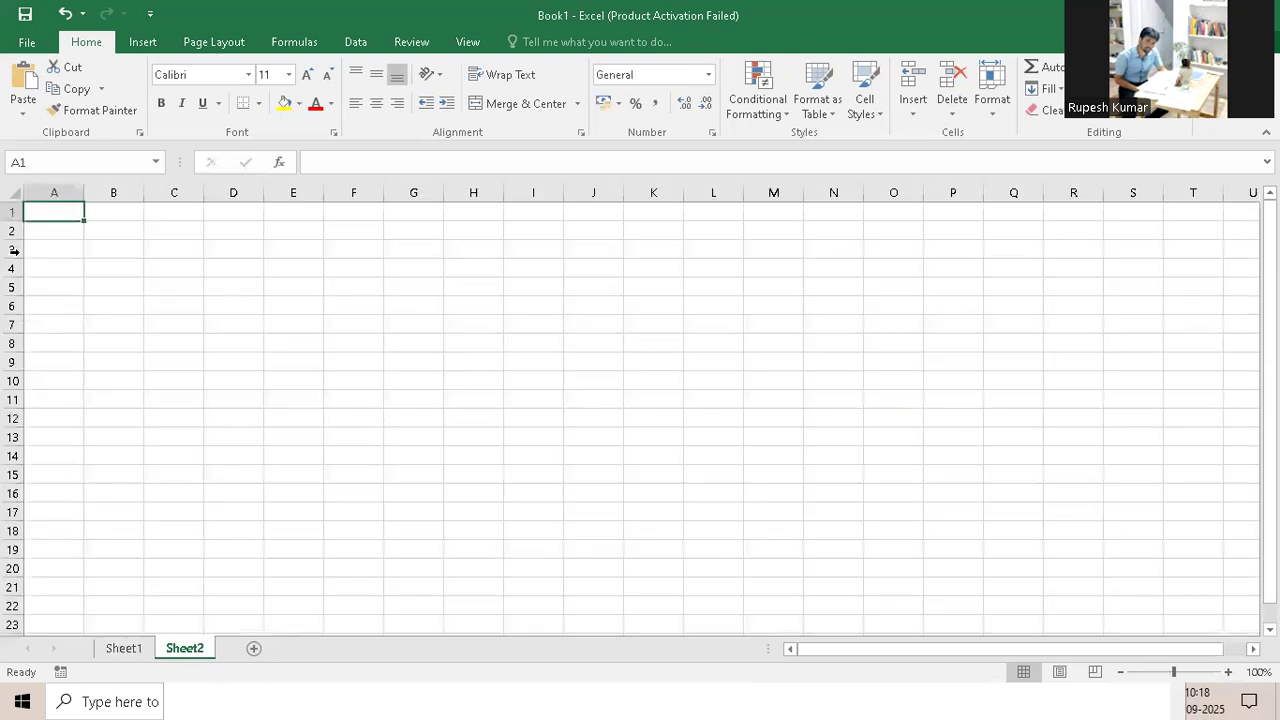
key(Down)
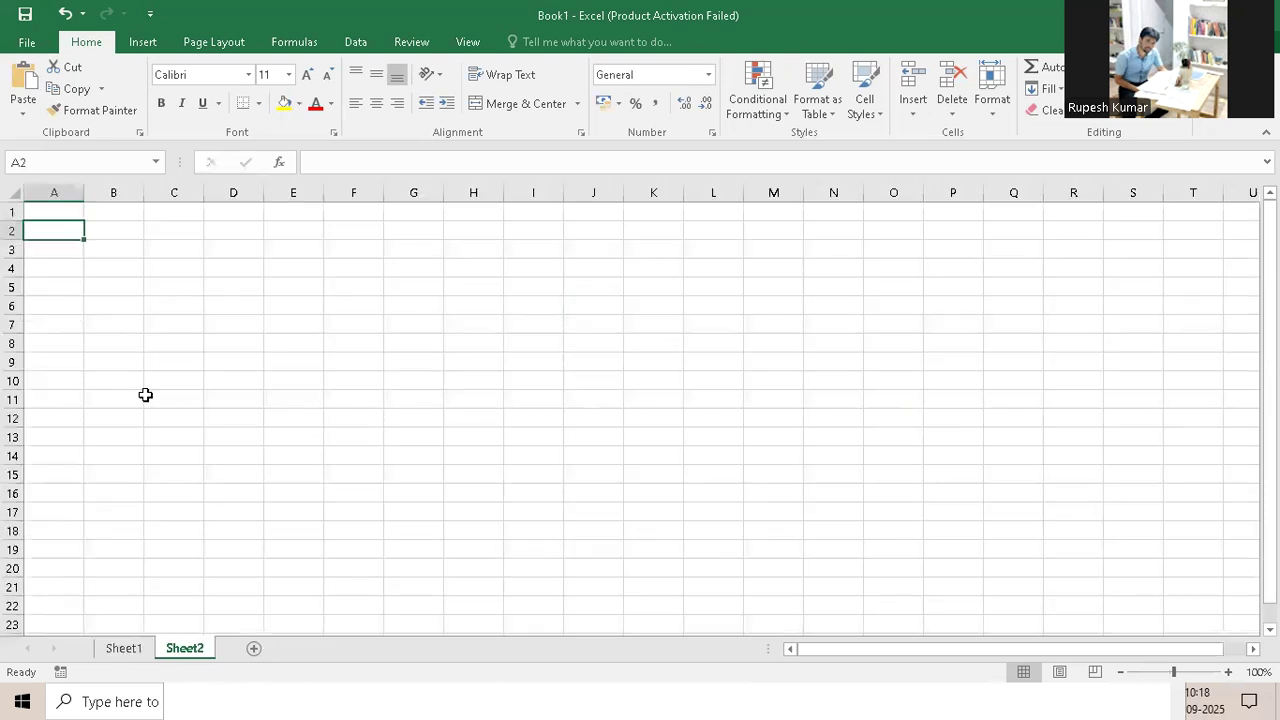
text(Date)
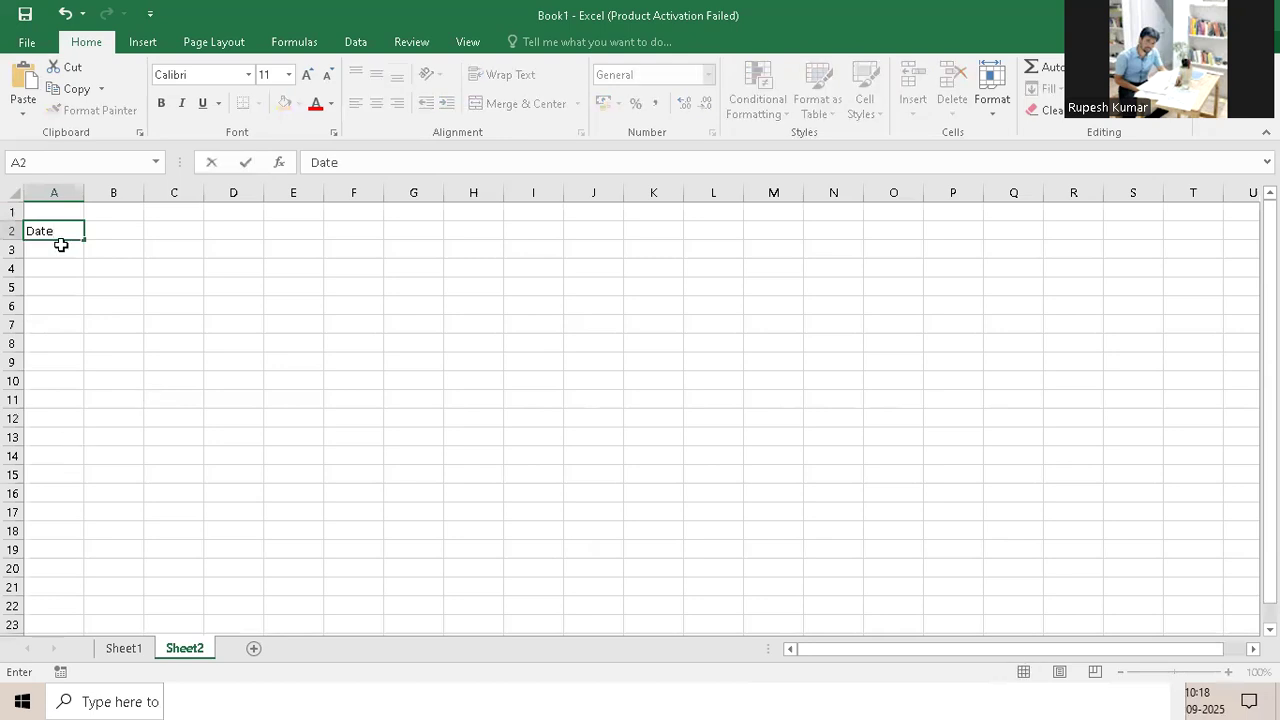
Enter the month name September in cell A1 above the Date label
key(Up)
text(Mar)
key(BackSpace)
key(BackSpace)
key(BackSpace)
text(Se)
text(ptem)
text(p)
text(er)
text(\)
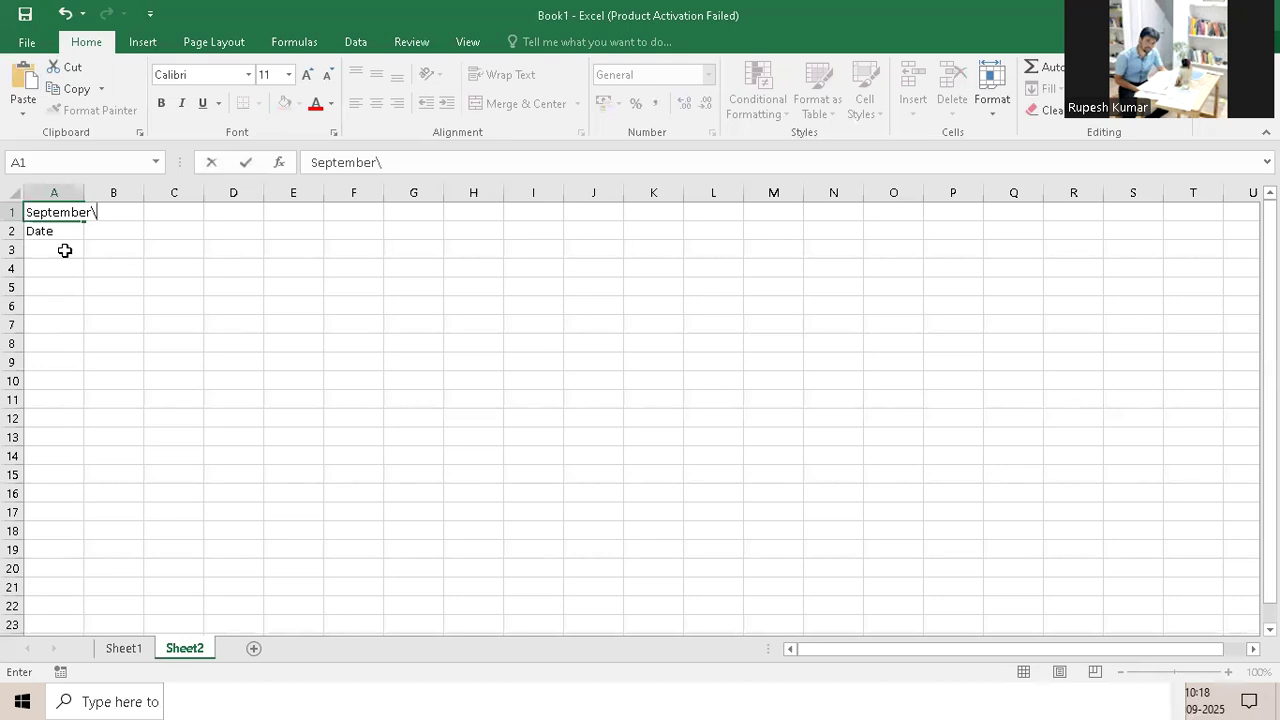
key(BackSpace)
key(Return)
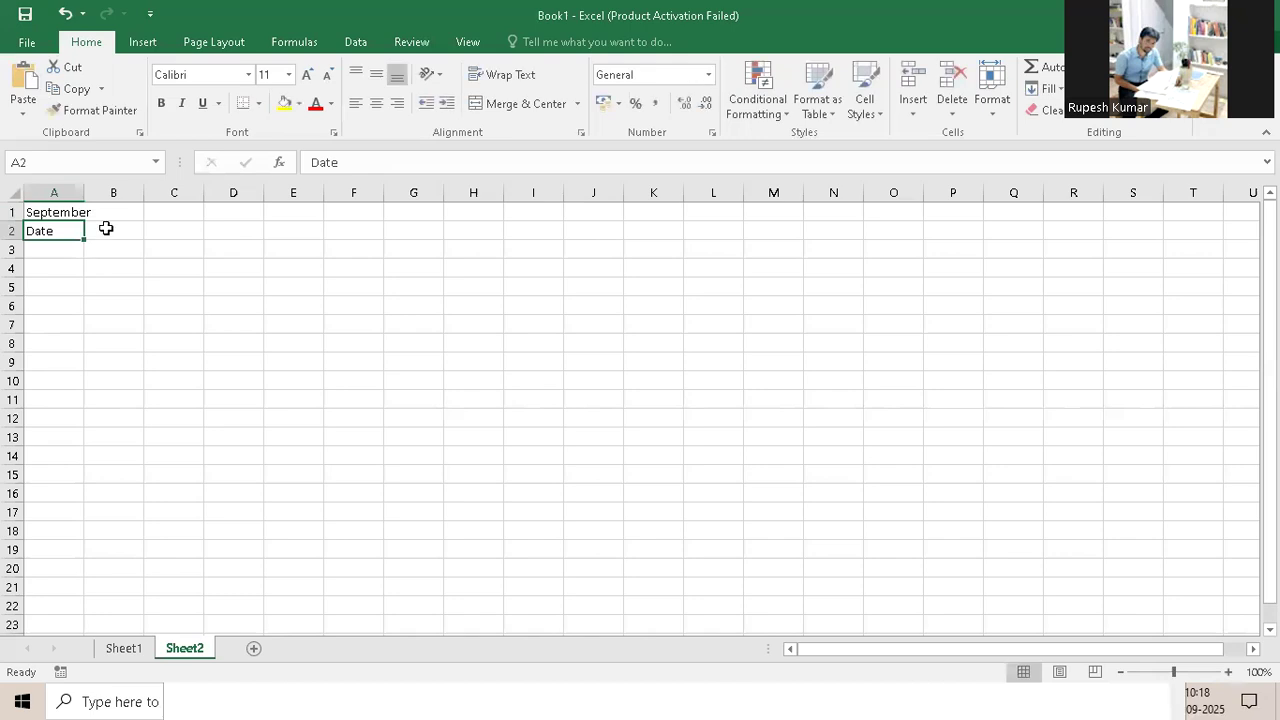
Enter the date 1-9-2025 in cell B2 next to the Date label
key(Right)
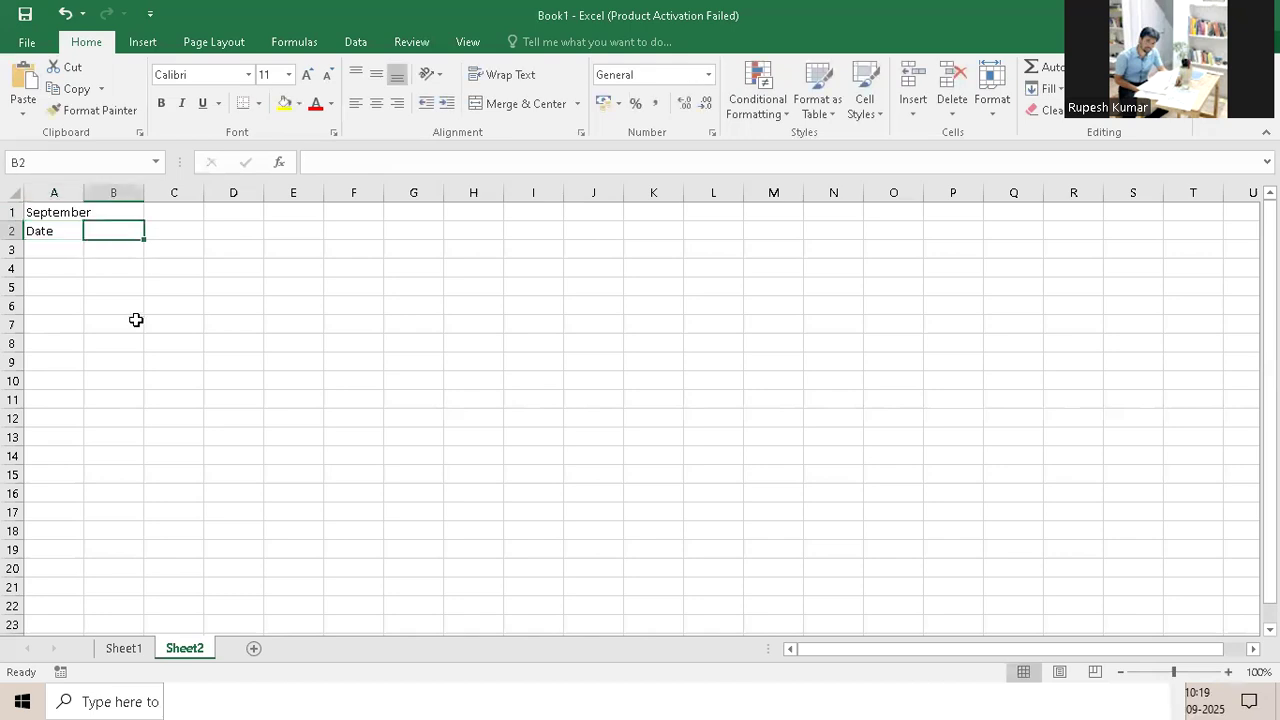
text(1-0)
text(9-)
text(20)
text(25)
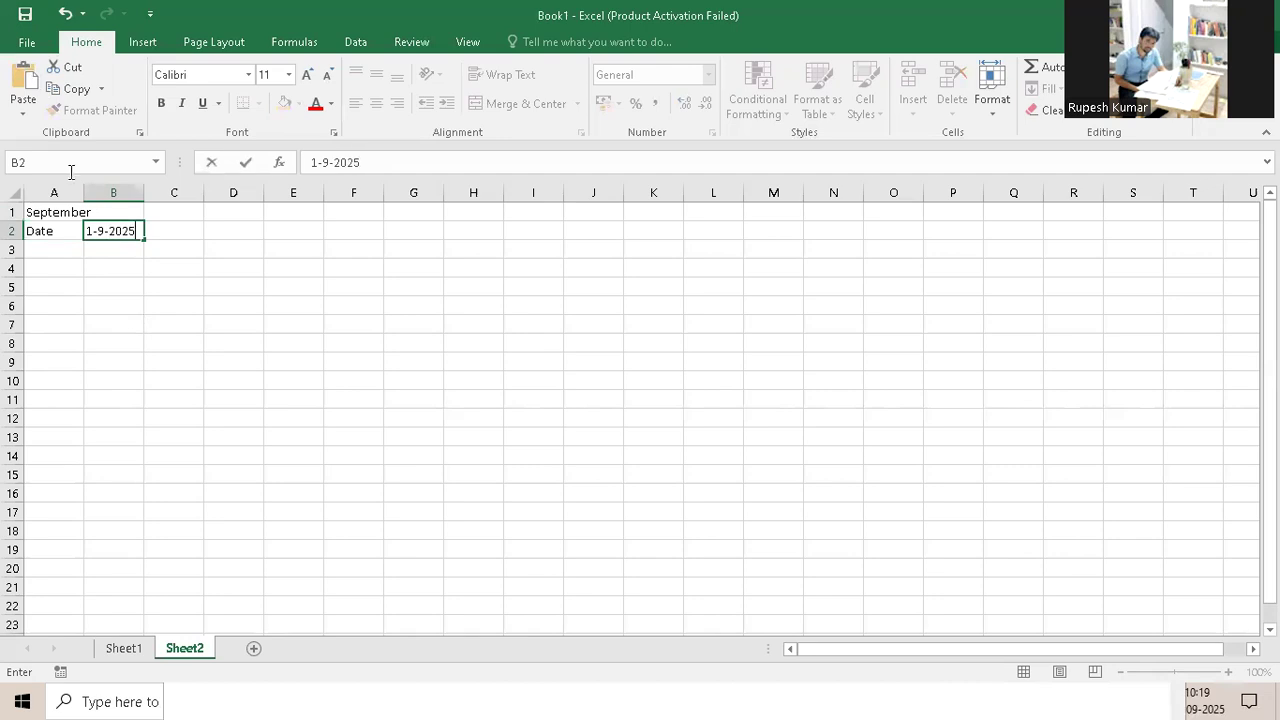
key(Return)
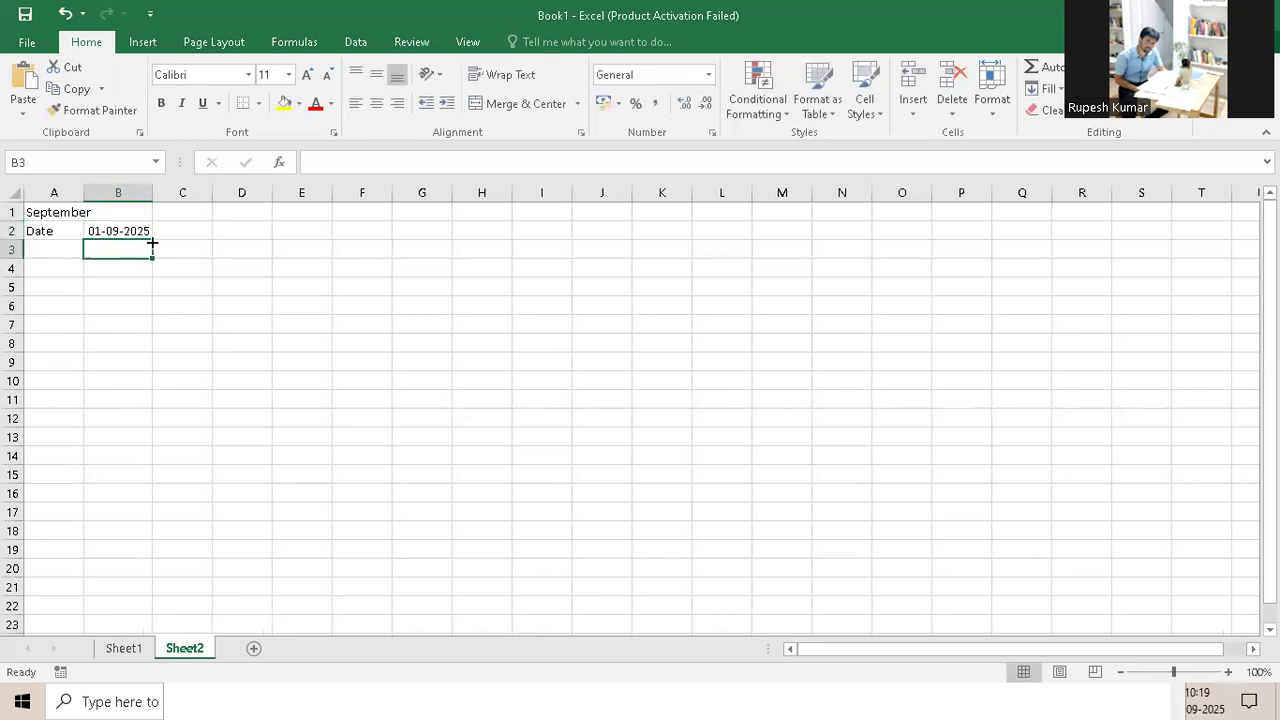
Fill the date series from B2 across row 2 to AF2 and select the last filled cell
key(Up)
drag(152, 240, 24, 230)
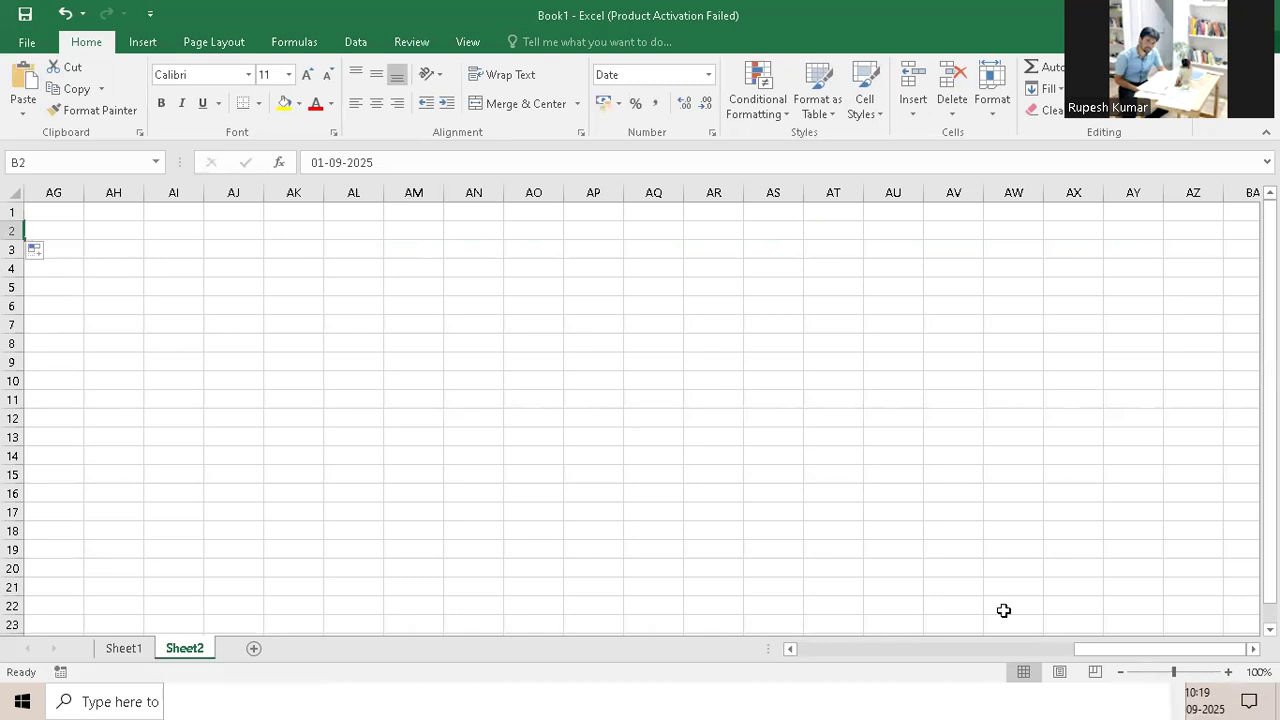
drag(1111, 654, 990, 628)
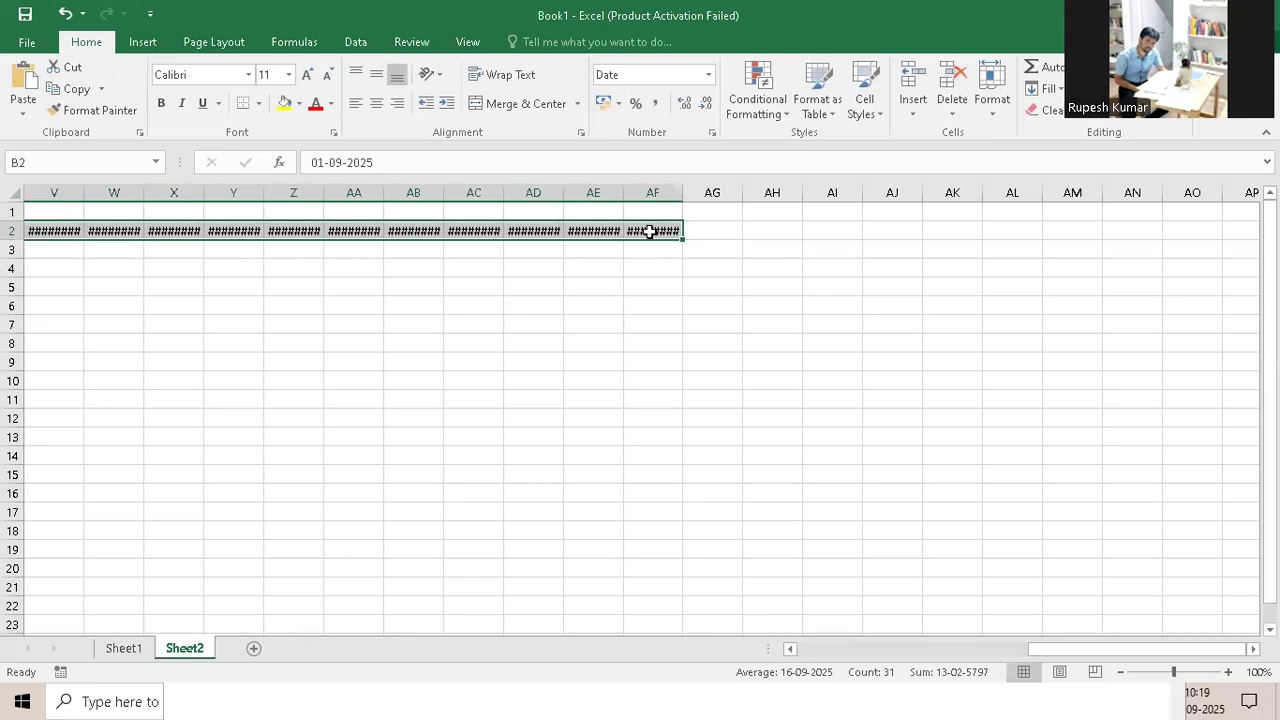
click(650, 231)
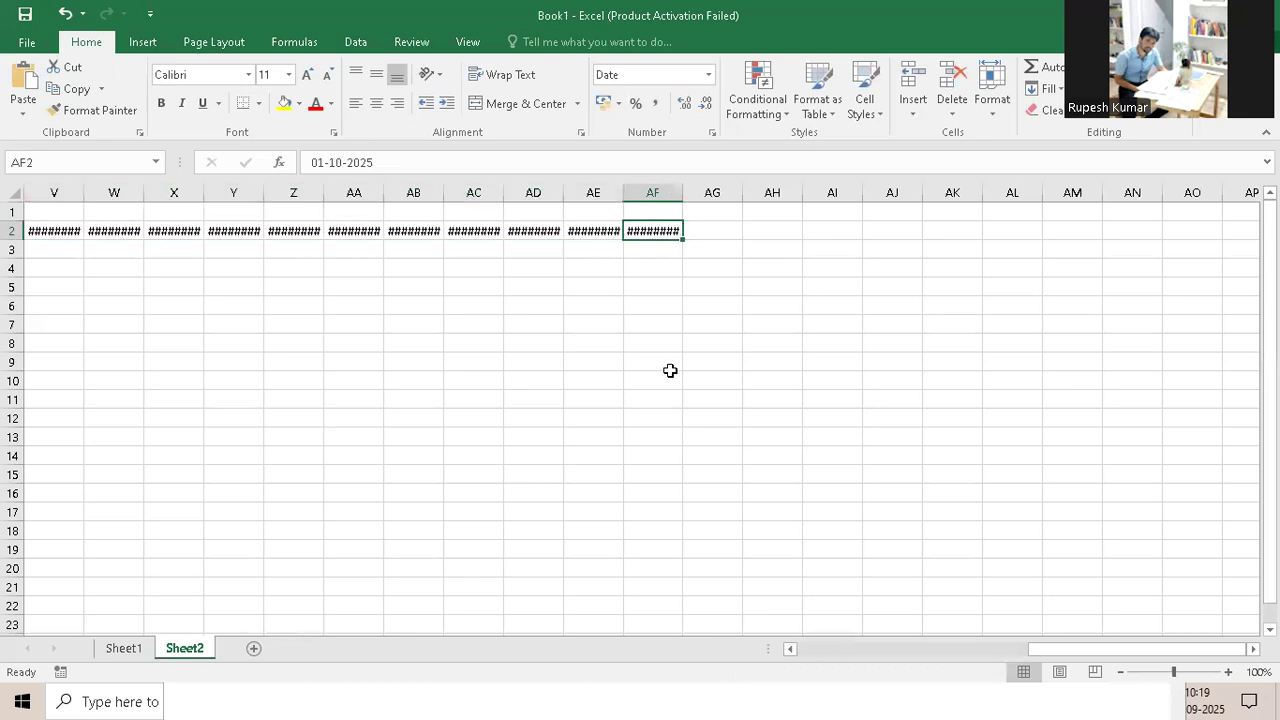
Auto-fit the widths of columns C through AF to the filled dates
key(Page_Down)
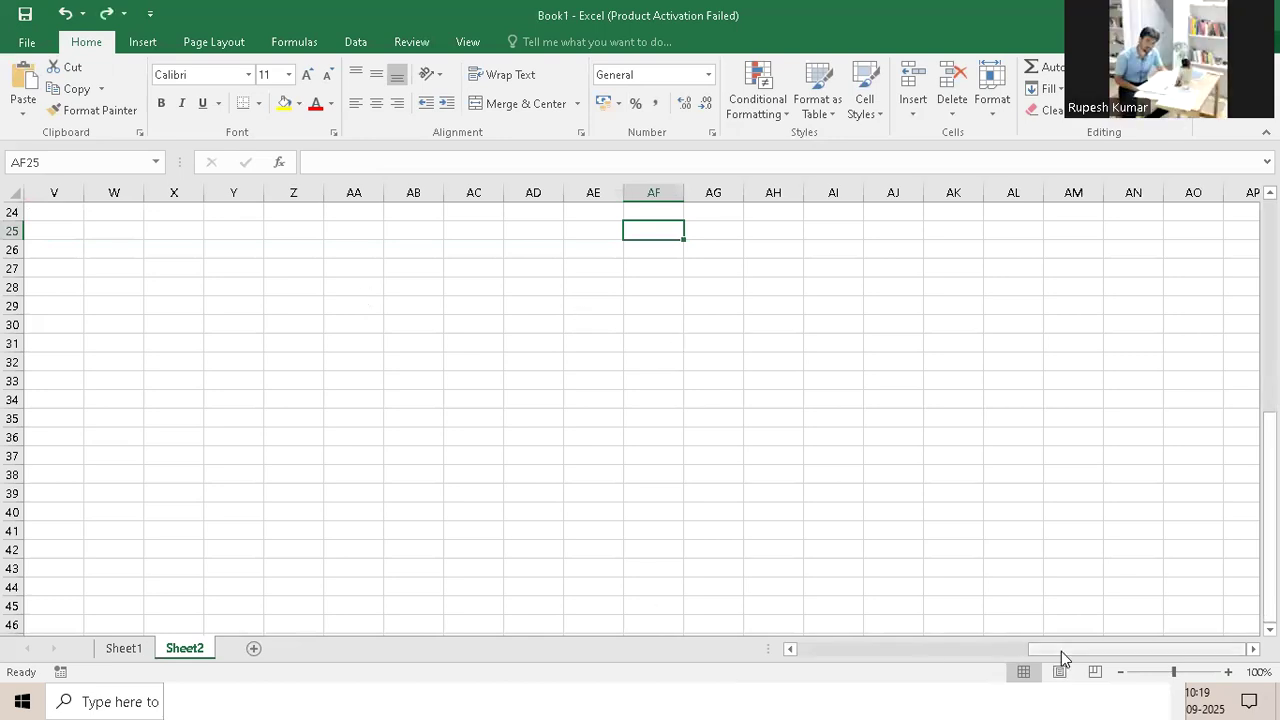
drag(847, 670, 780, 691)
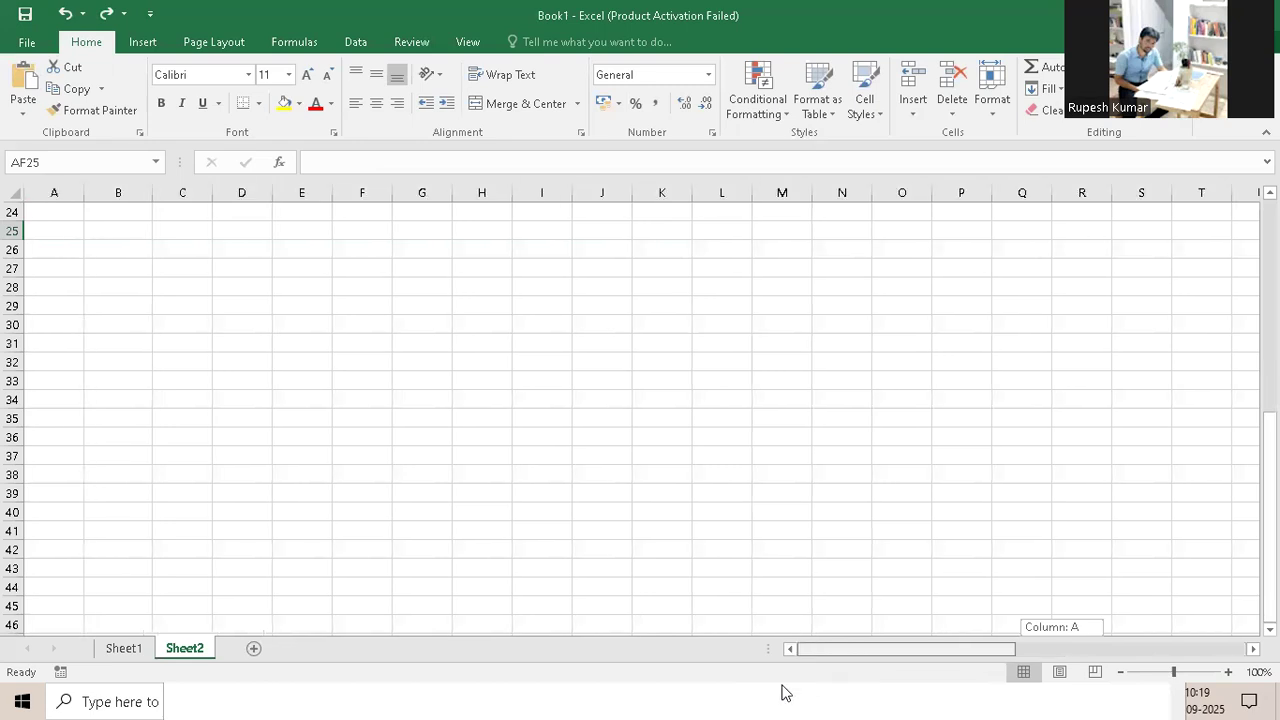
scroll(760, 535, up, 1)
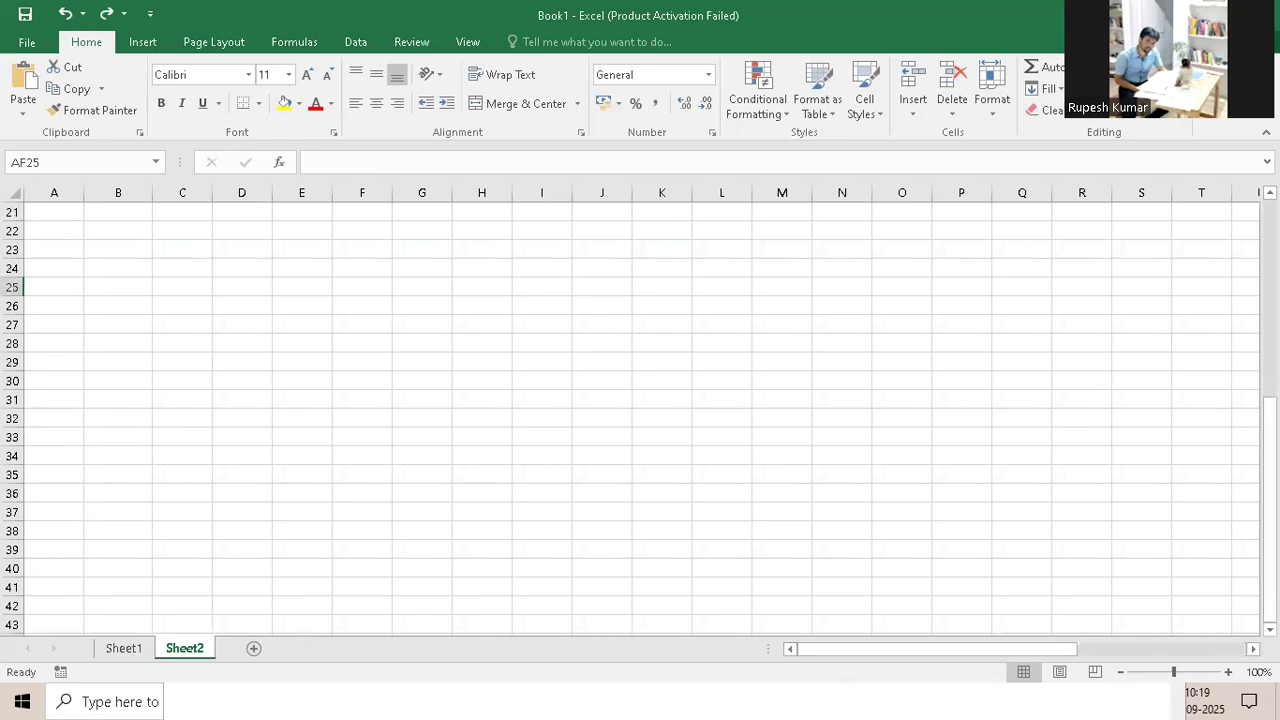
drag(1269, 510, 132, 222)
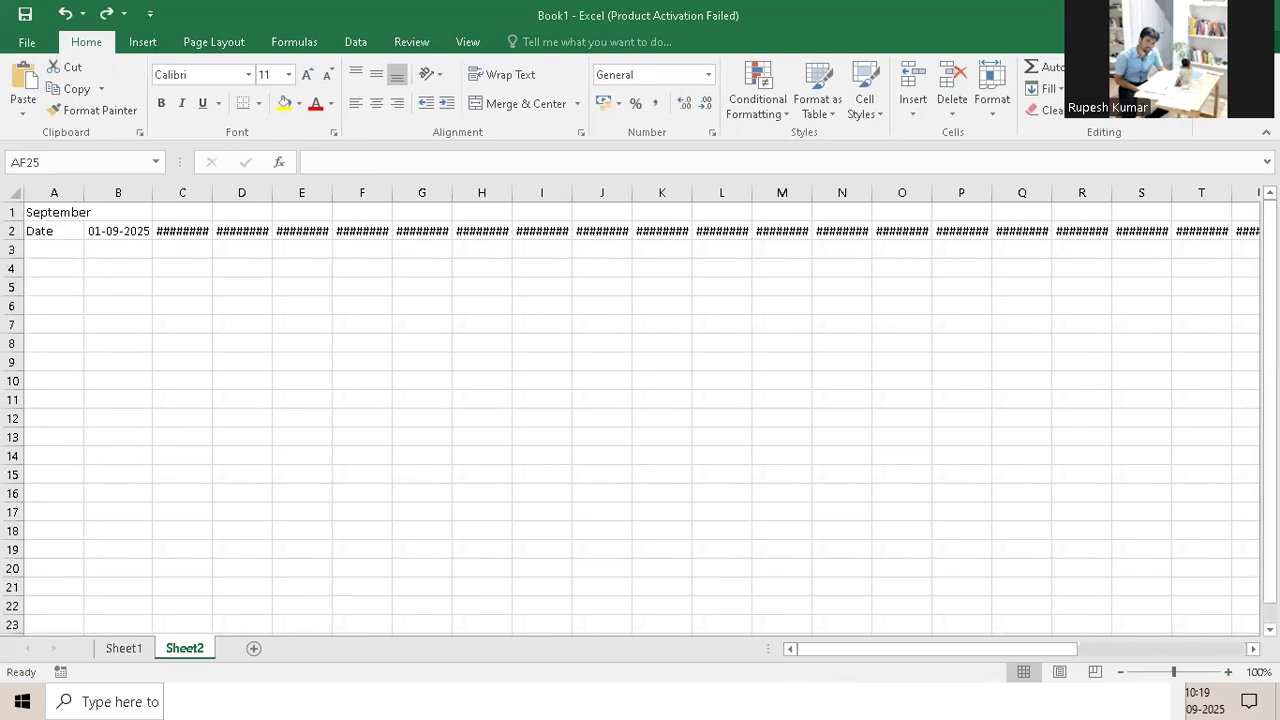
drag(182, 192, 1159, 189)
double_click(1159, 189)
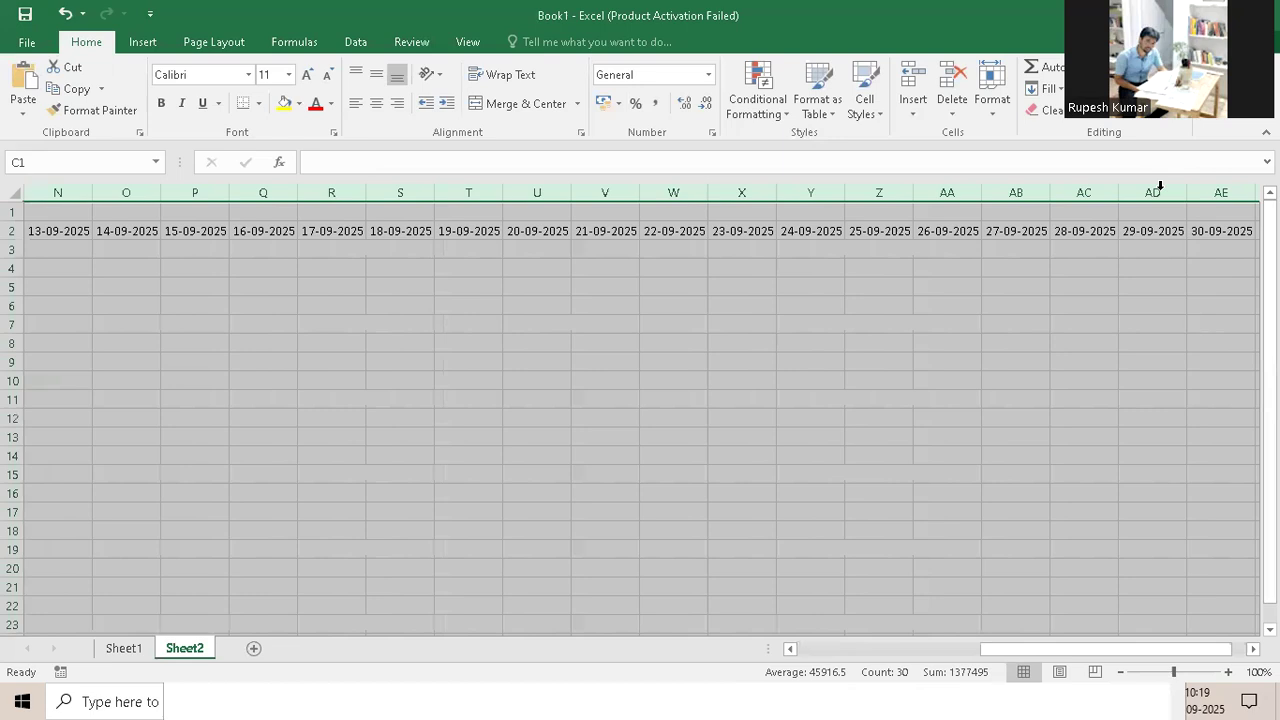
Clear the extra date 01-10-2025 from cell AF2 at the end of the series
click(1168, 248)
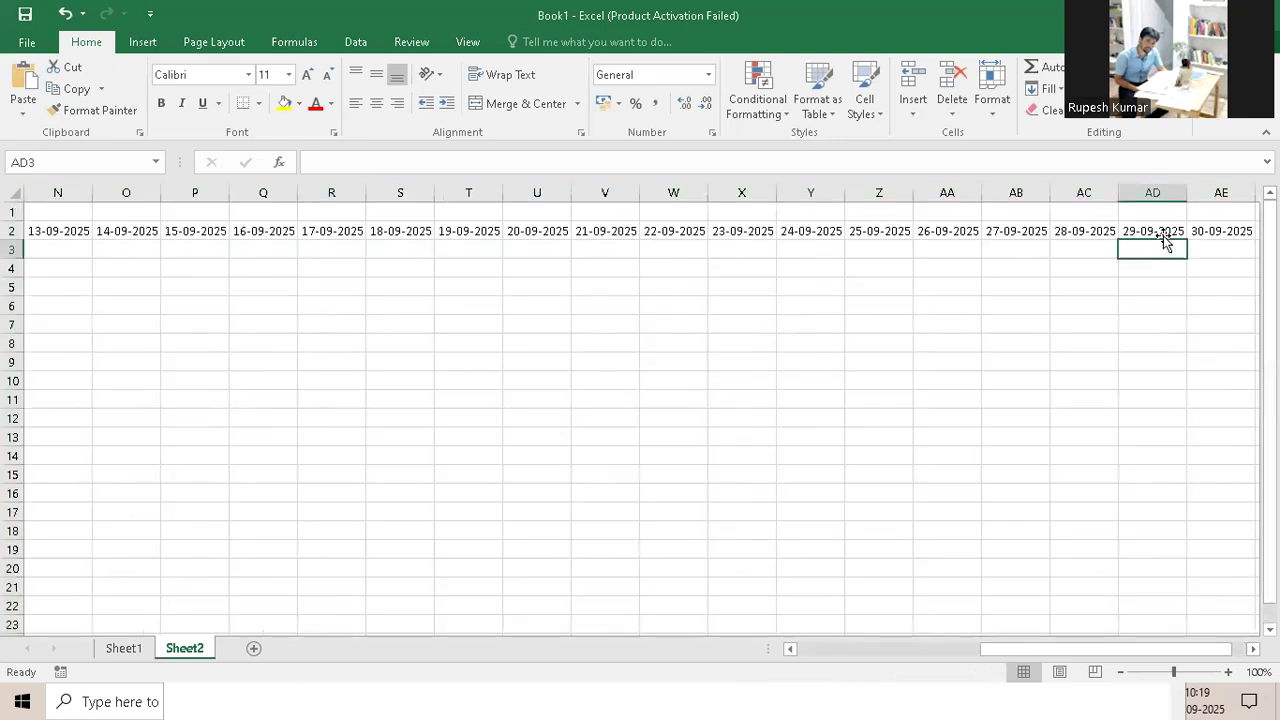
key(Up)
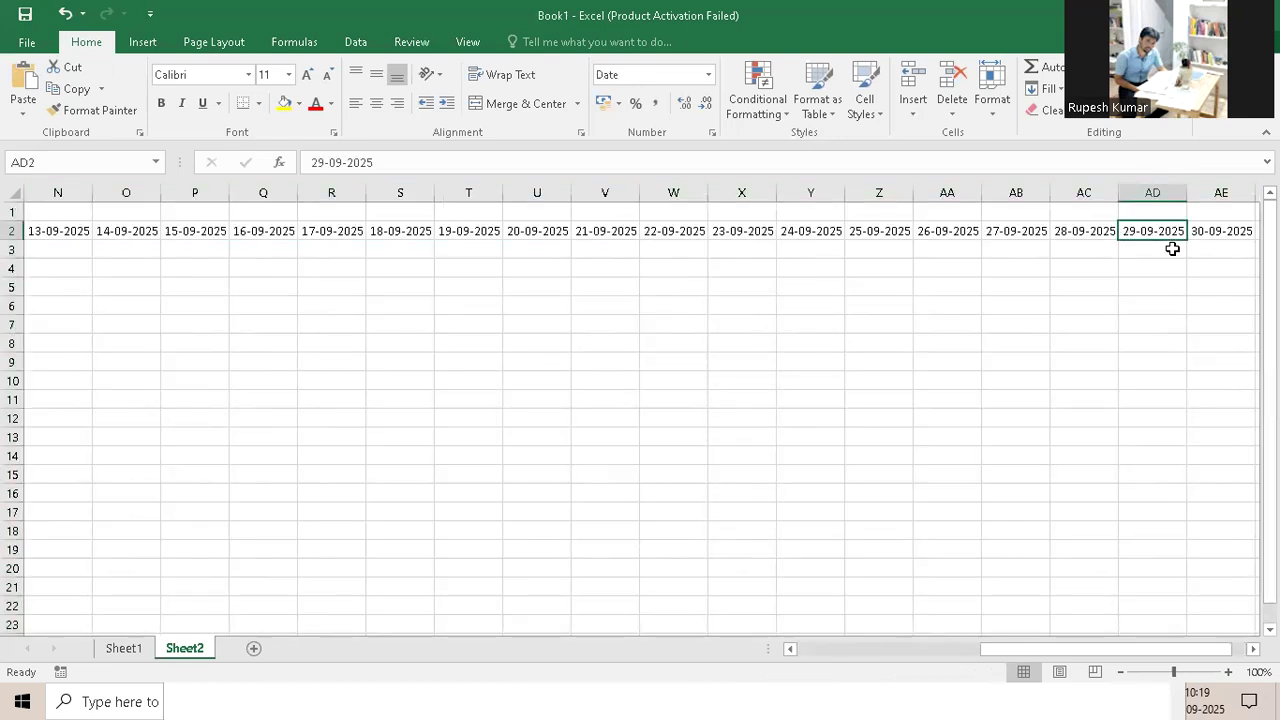
key(Right)
key(Right)
key(Right)
key(Right)
key(Right)
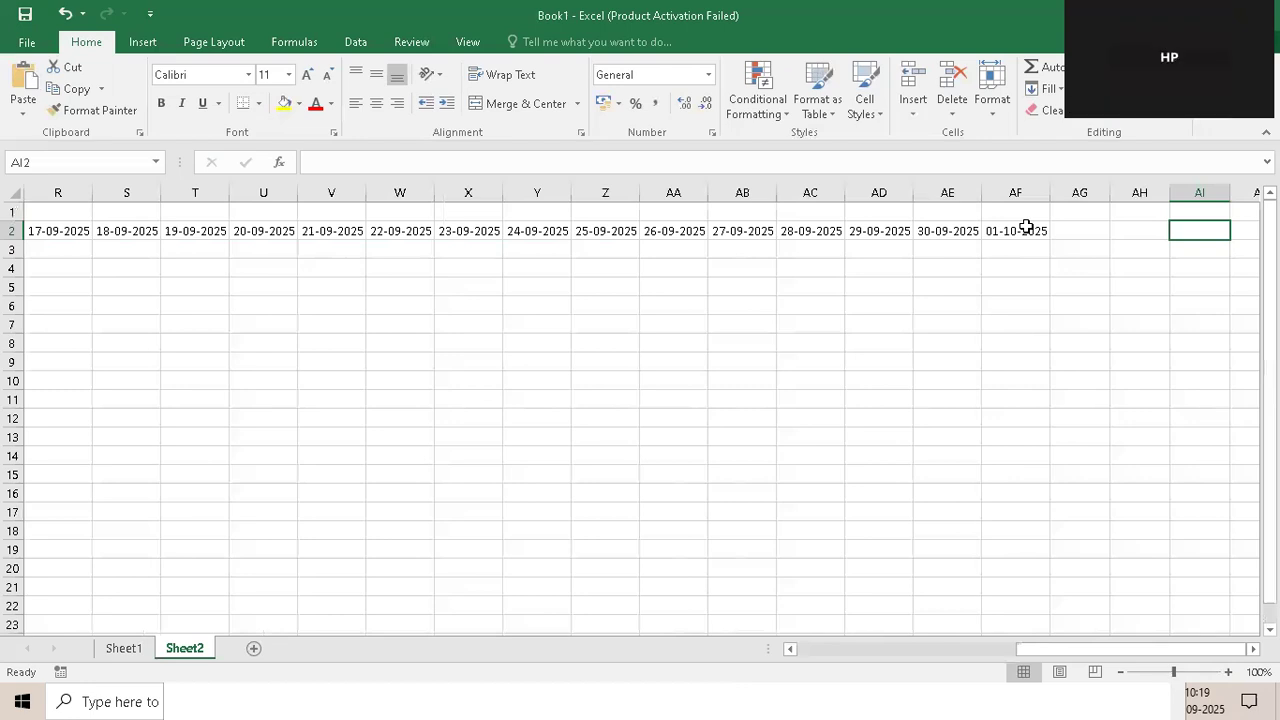
key(Left)
key(Left)
key(Left)
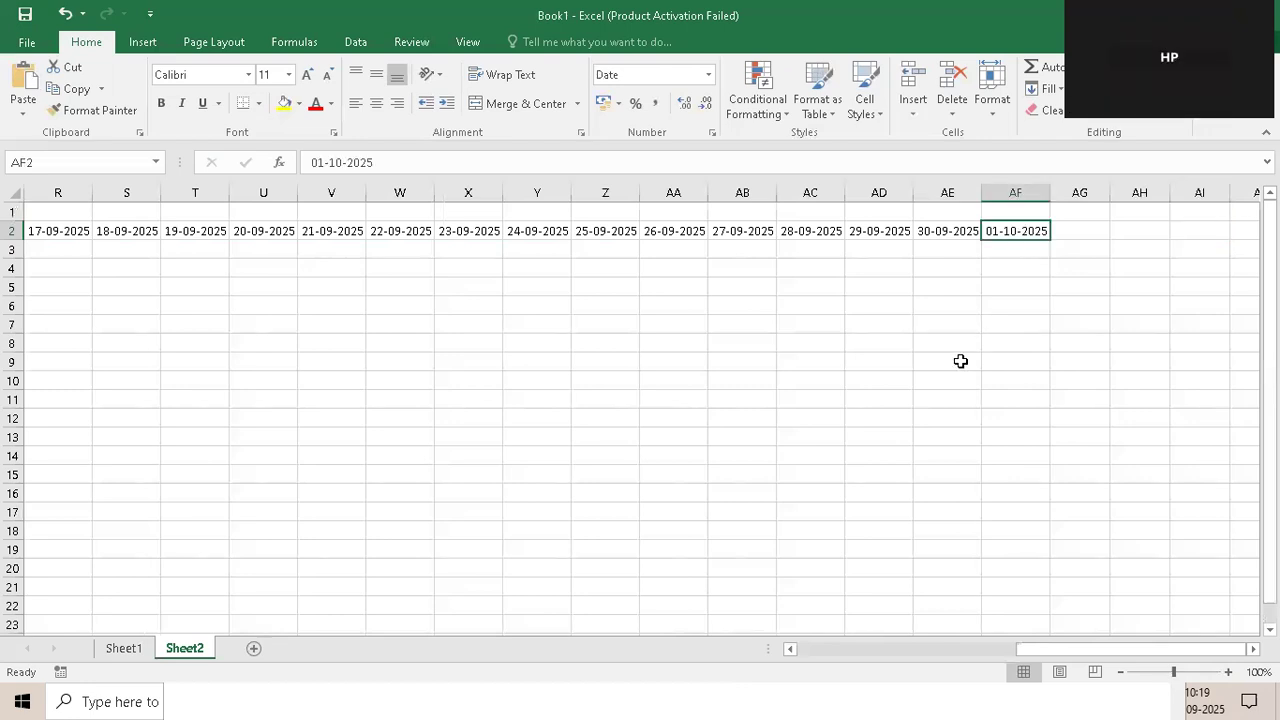
key(Delete)
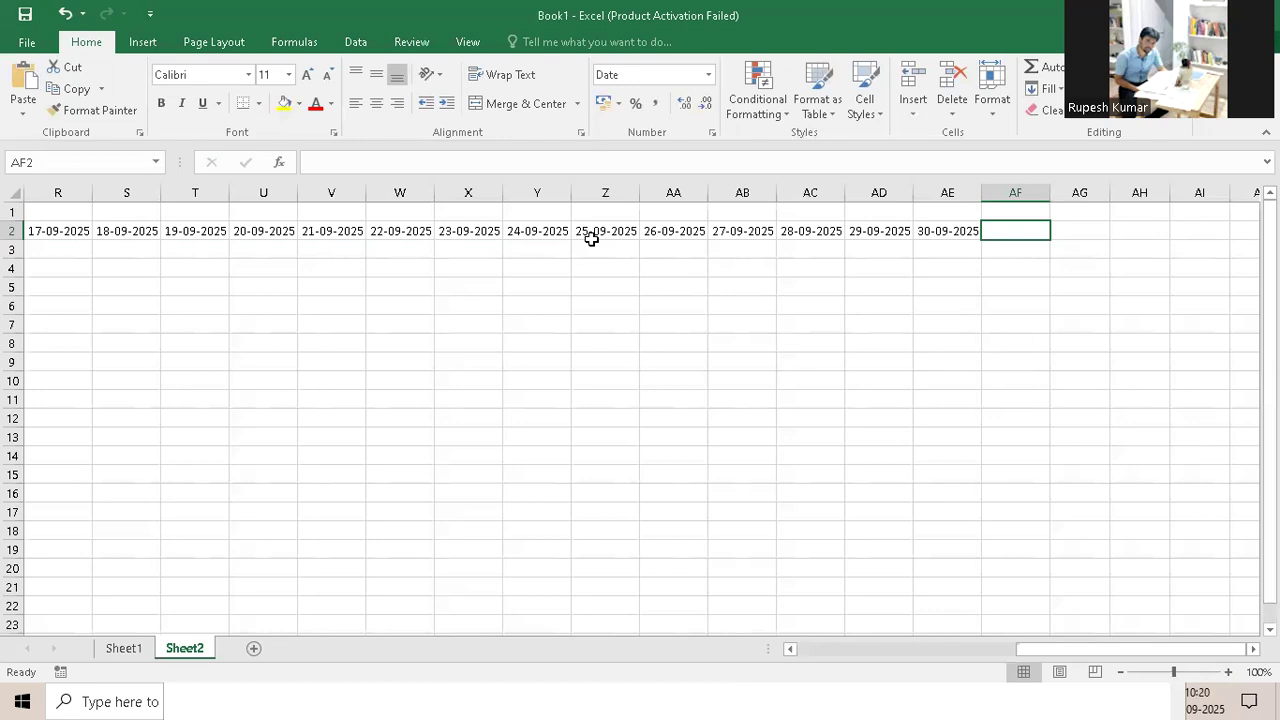
Merge and center the September title across cells A1:C1
key(Left)
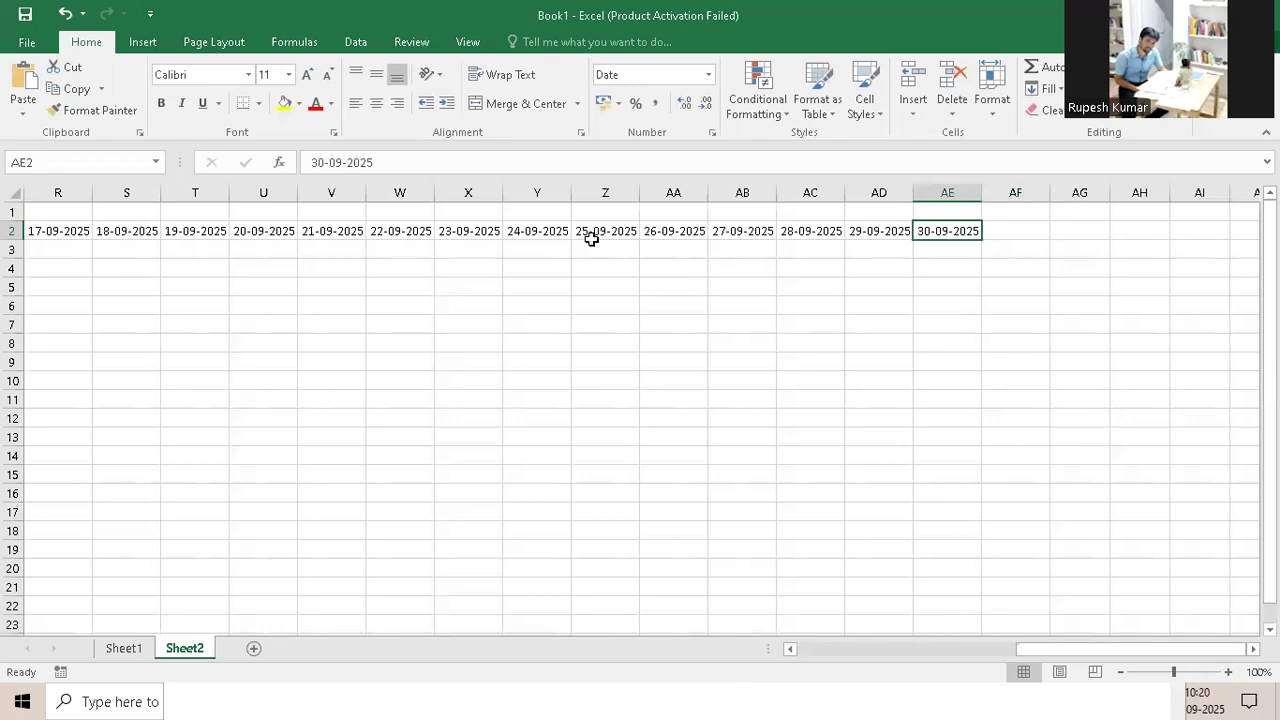
key(Home)
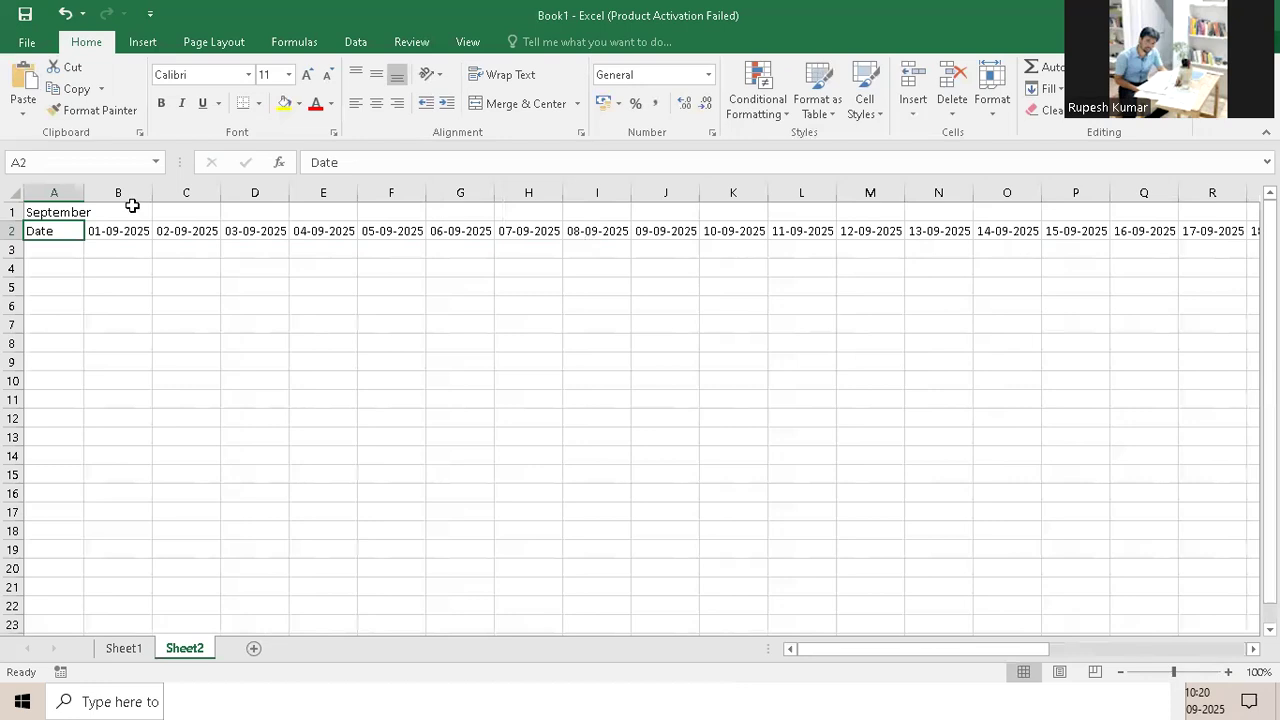
drag(45, 212, 191, 209)
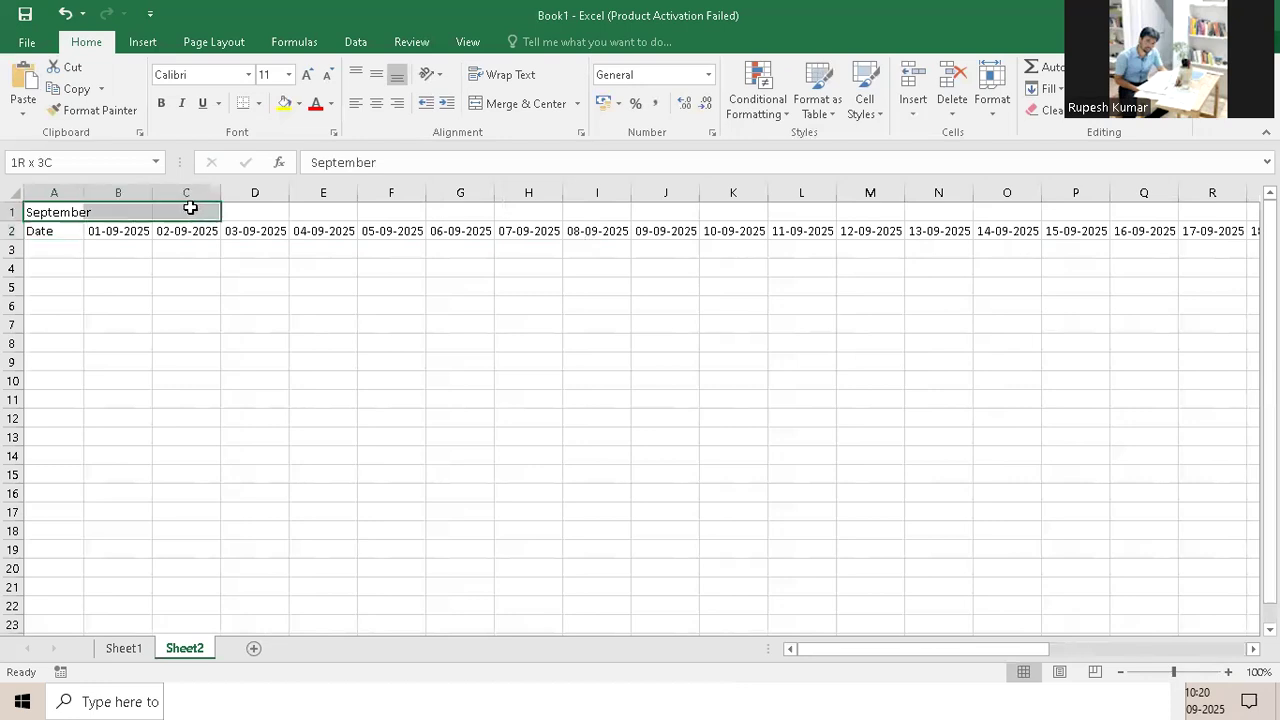
click(525, 103)
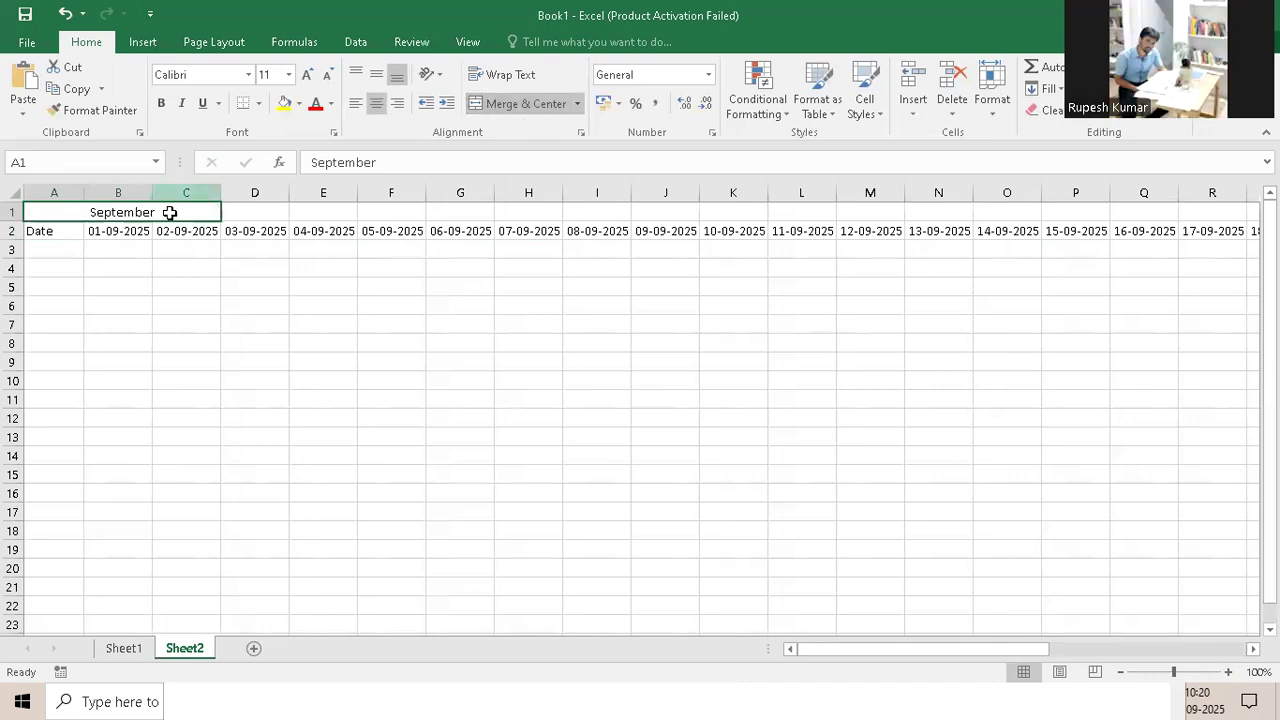
Add the year to the September title in the merged cell A1 so that it reads Sep-25
double_click(169, 212)
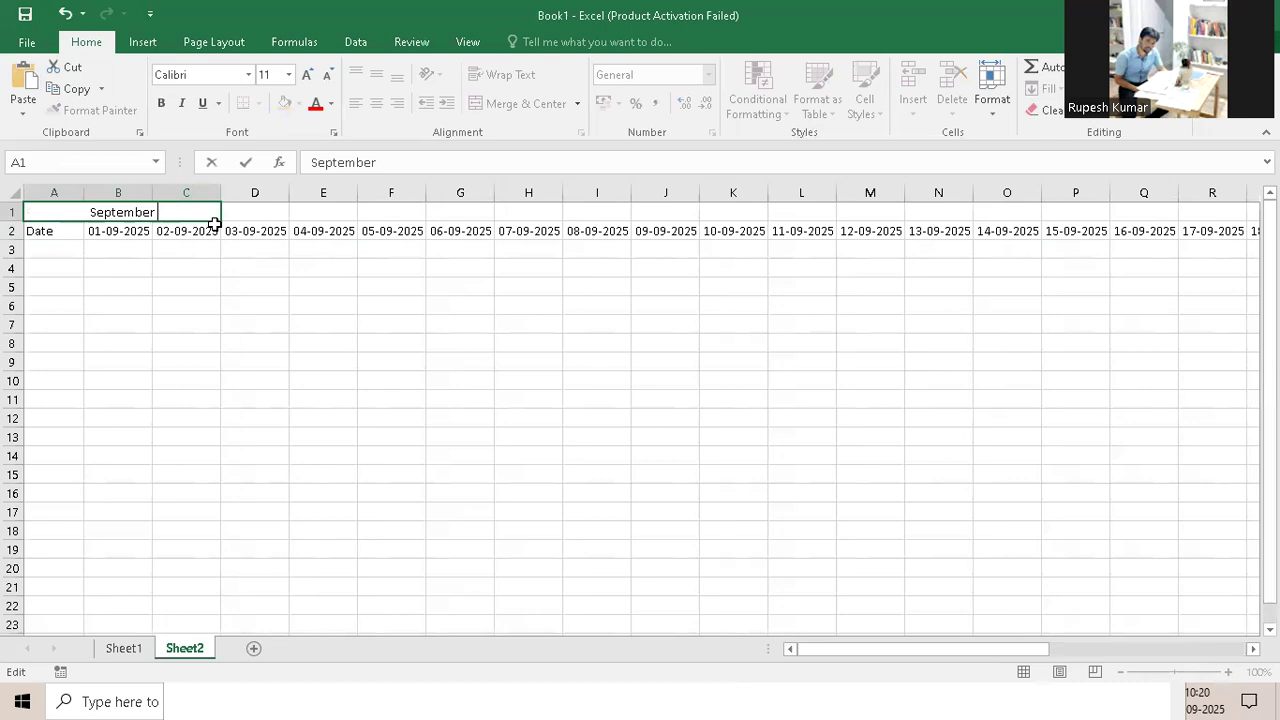
text(--)
key(BackSpace)
text(20)
key(Return)
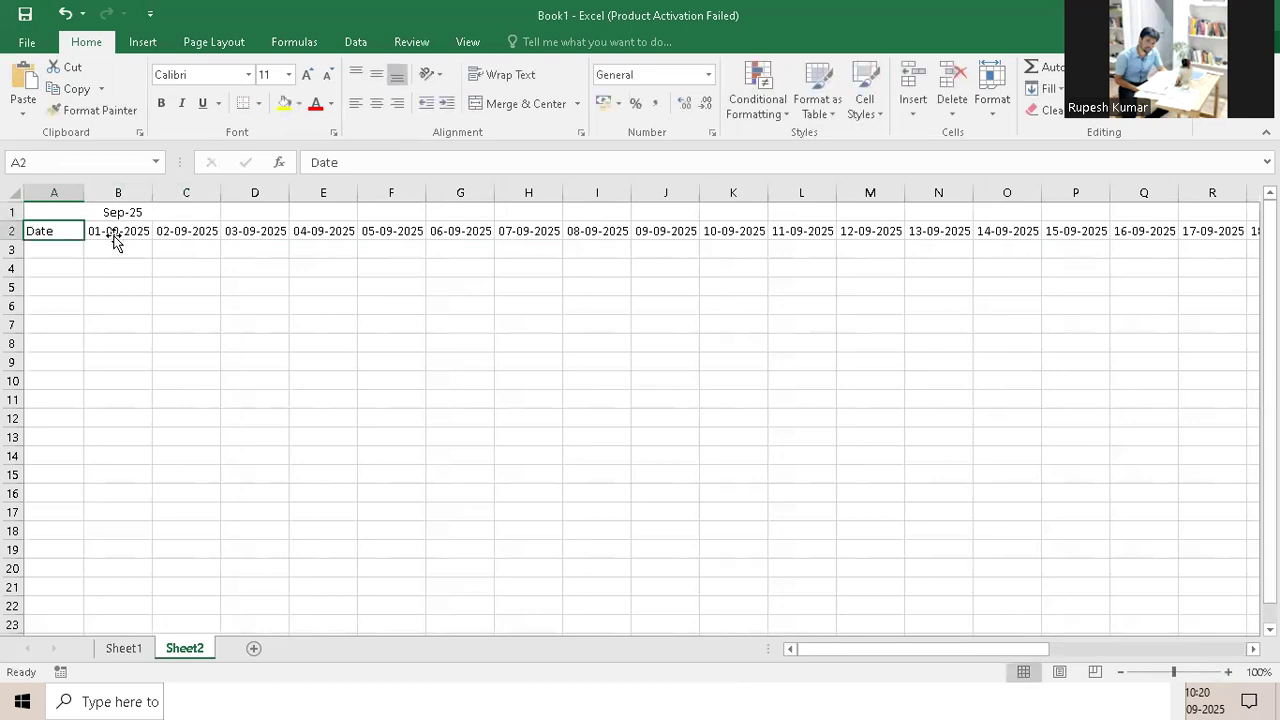
Apply the custom number format dd to the September dates in cells B2:AE2 so only the day shows
click(116, 240)
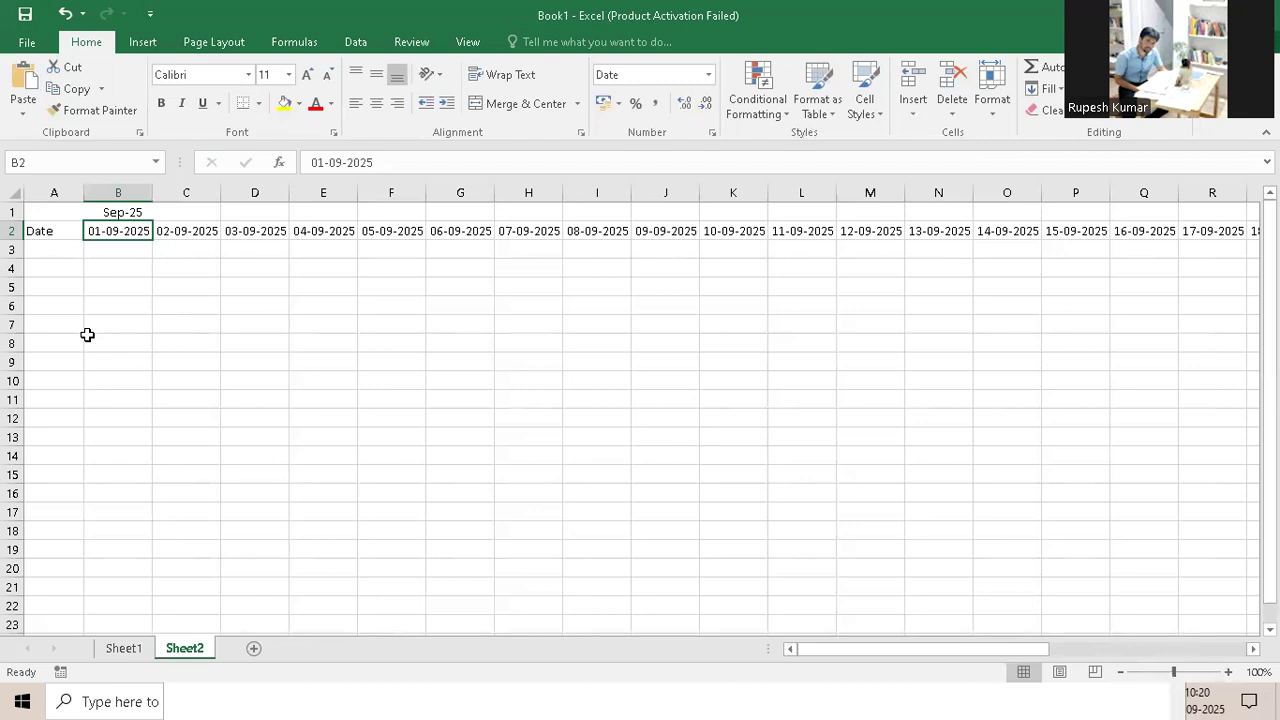
key(ctrl+shift+Right)
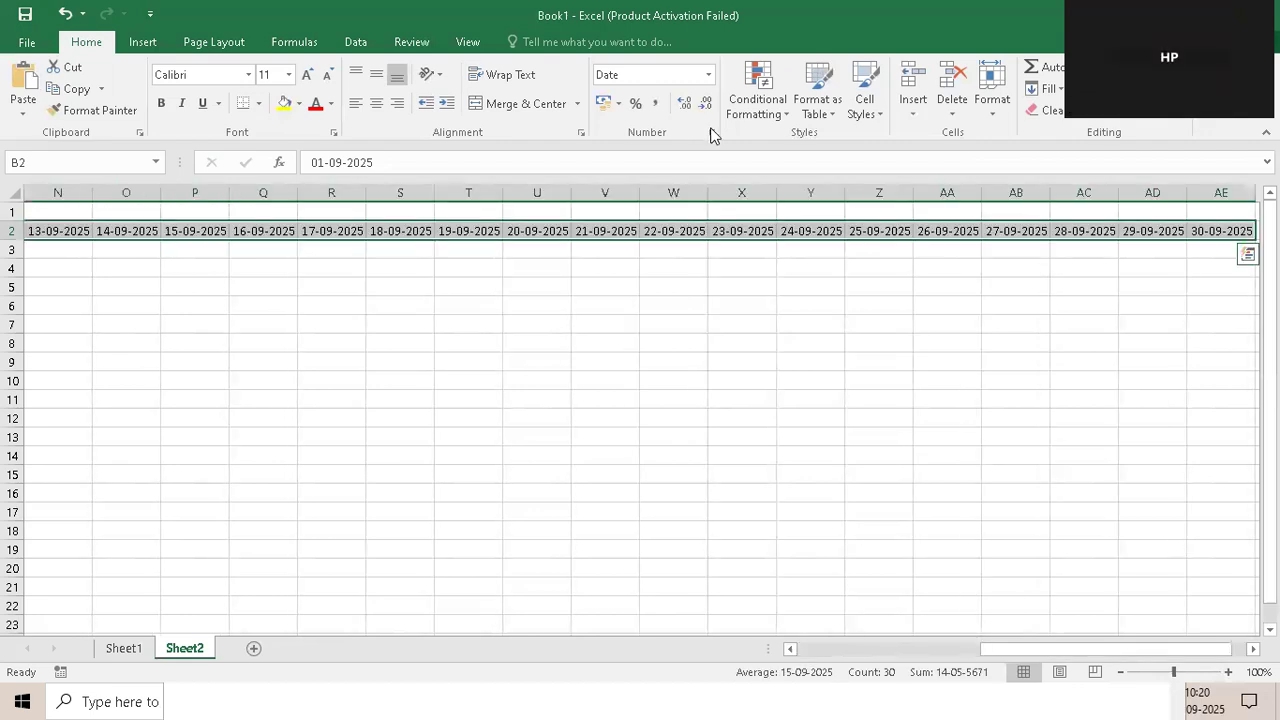
key(ctrl+1)
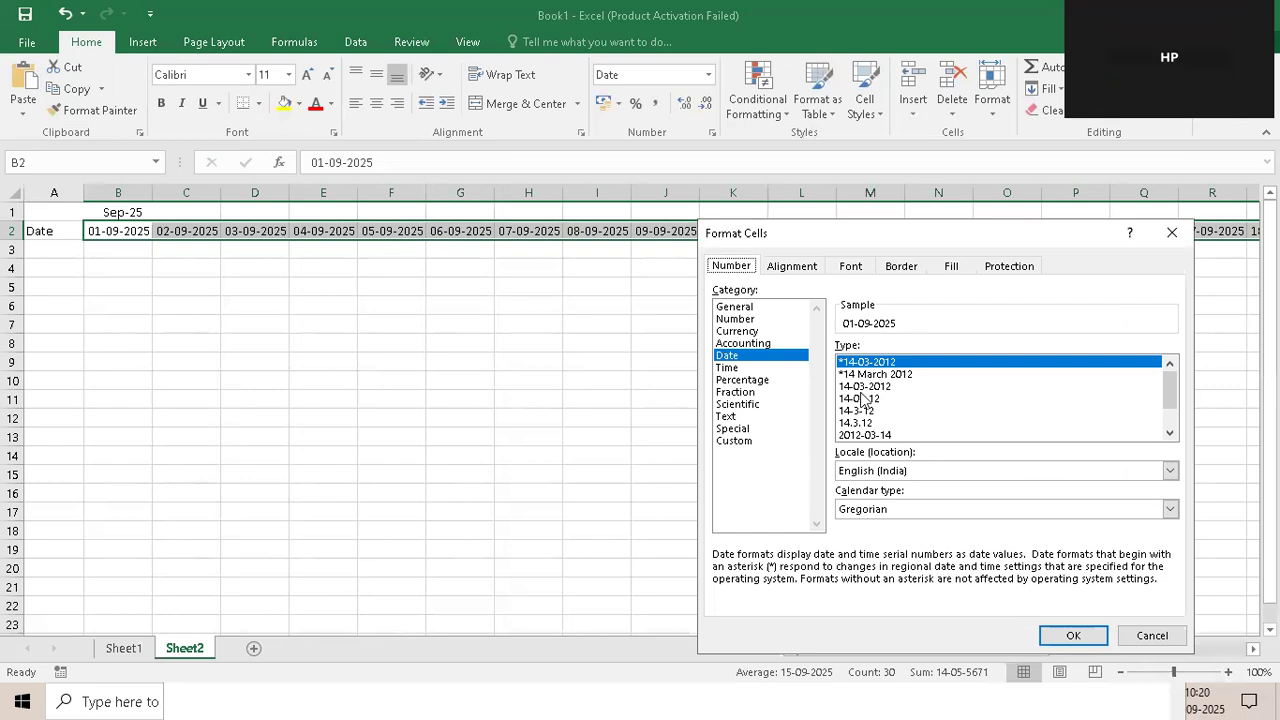
click(752, 431)
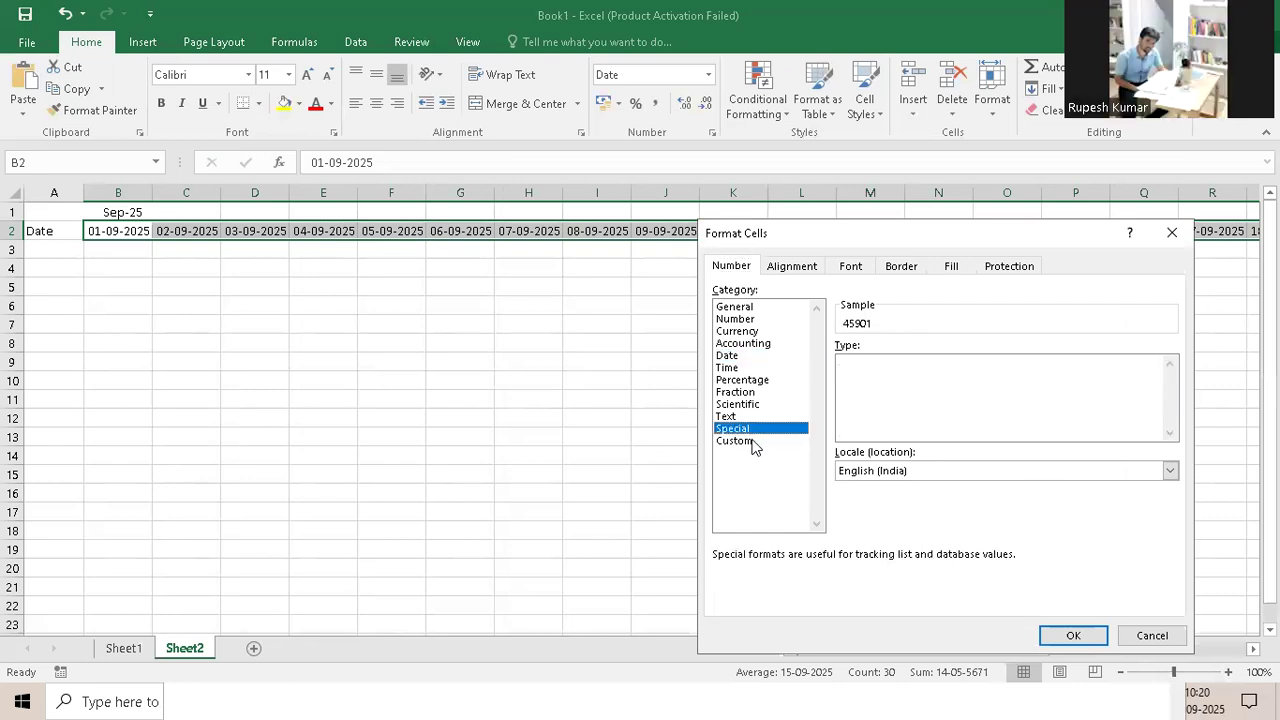
click(752, 441)
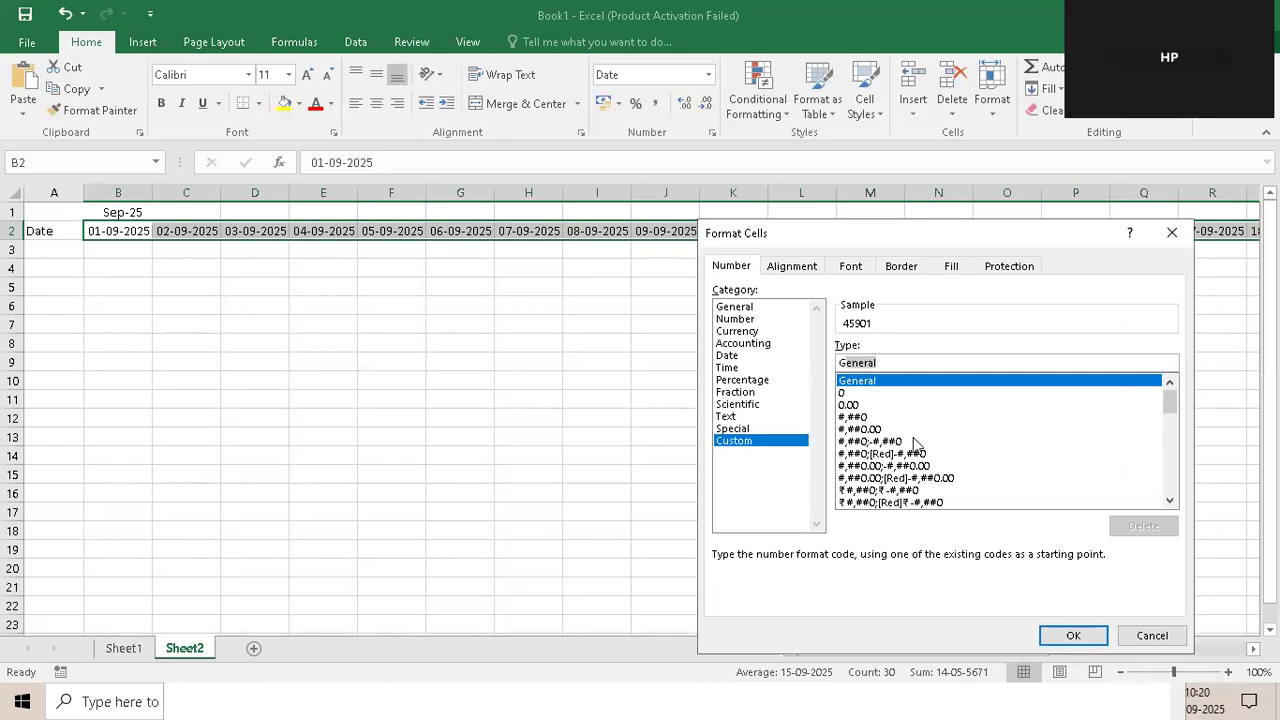
key(BackSpace)
key(BackSpace)
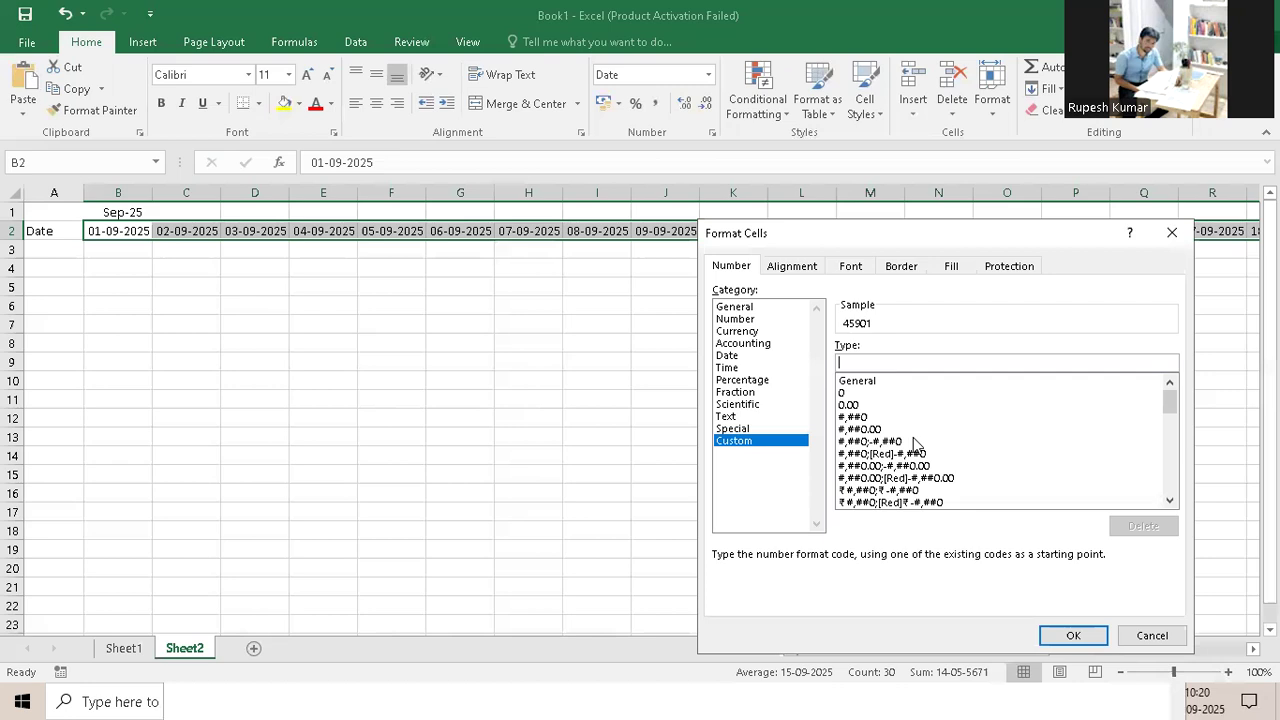
text(dd)
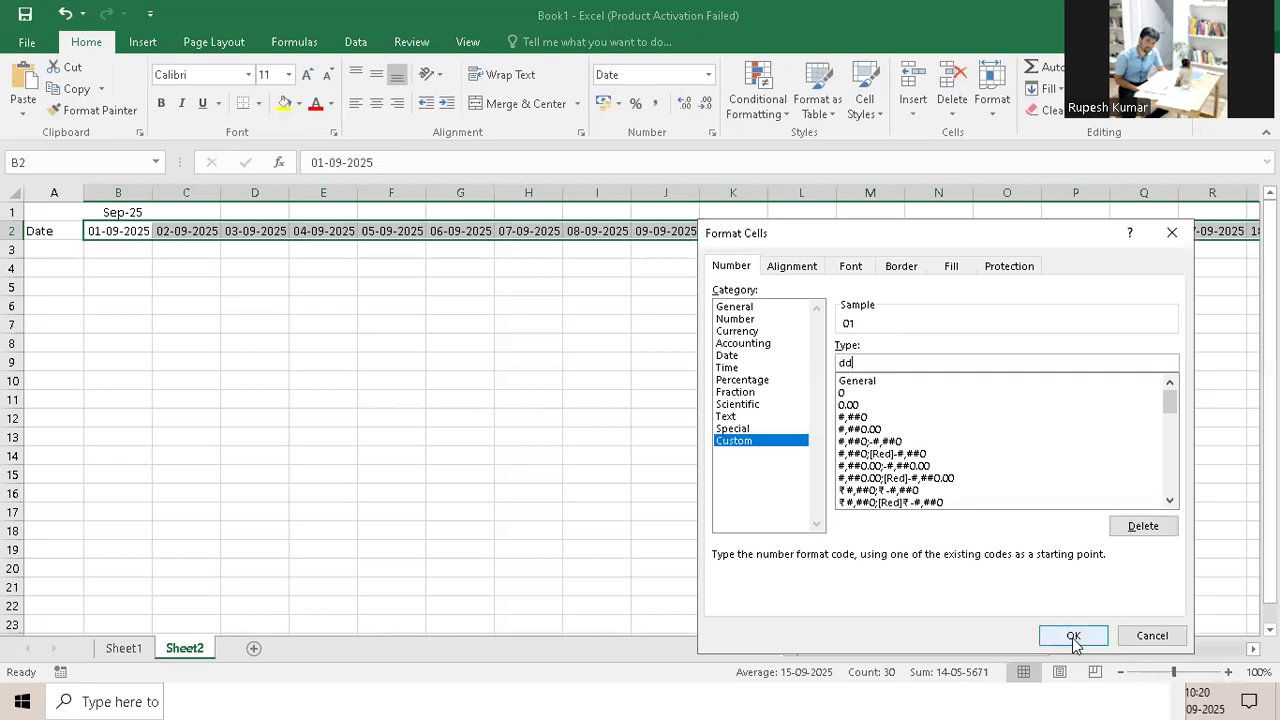
key(Return)
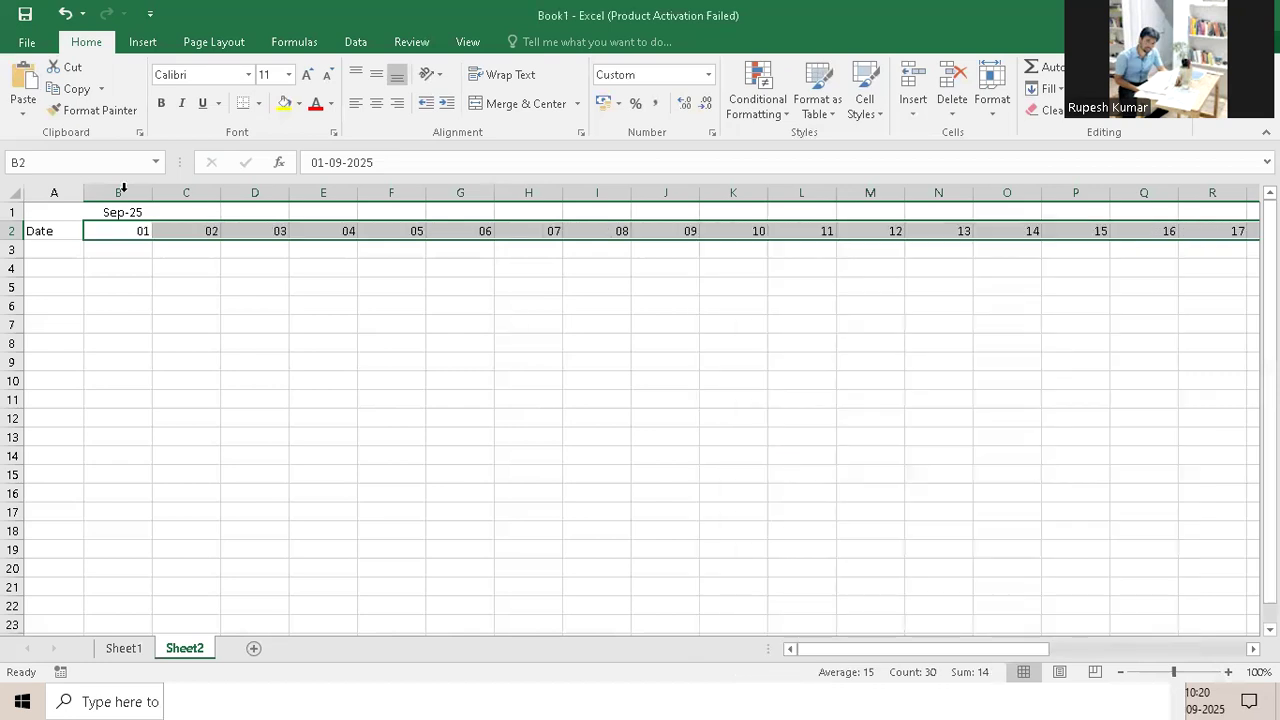
Auto-fit the widths of columns A through AE to the shortened day numbers
drag(118, 192, 1212, 192)
drag(118, 192, 1212, 192)
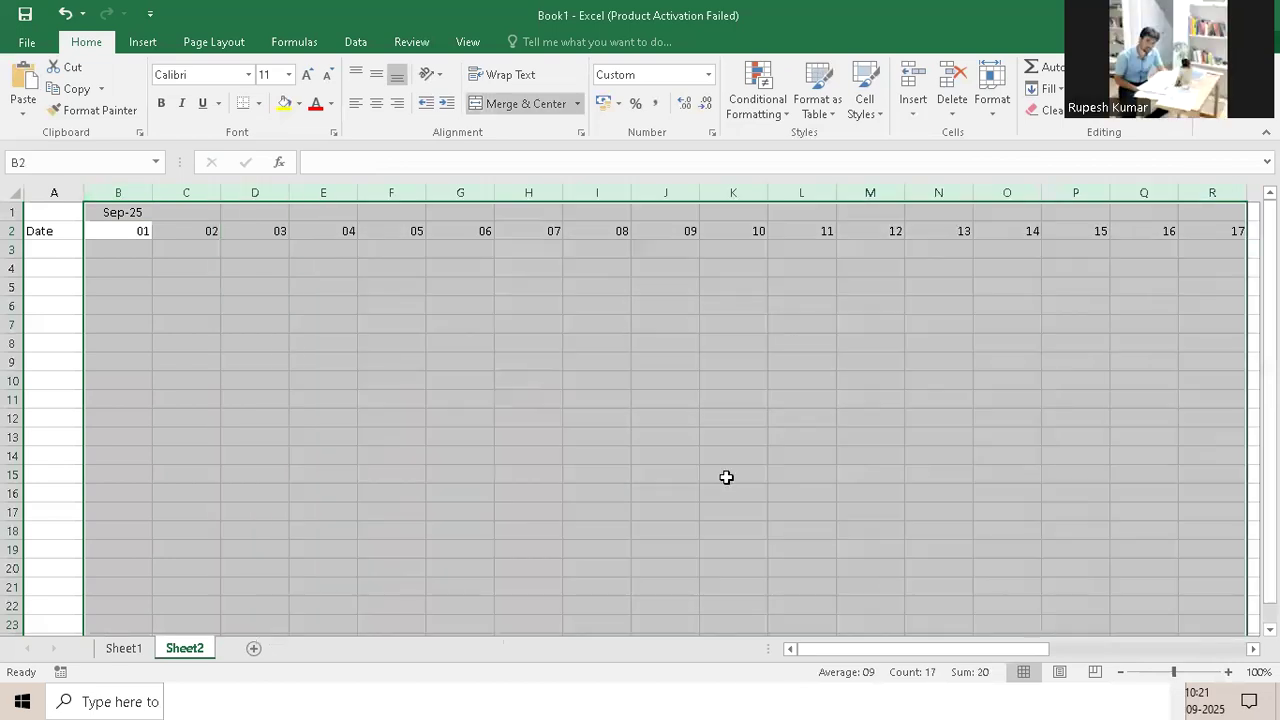
drag(54, 192, 1274, 192)
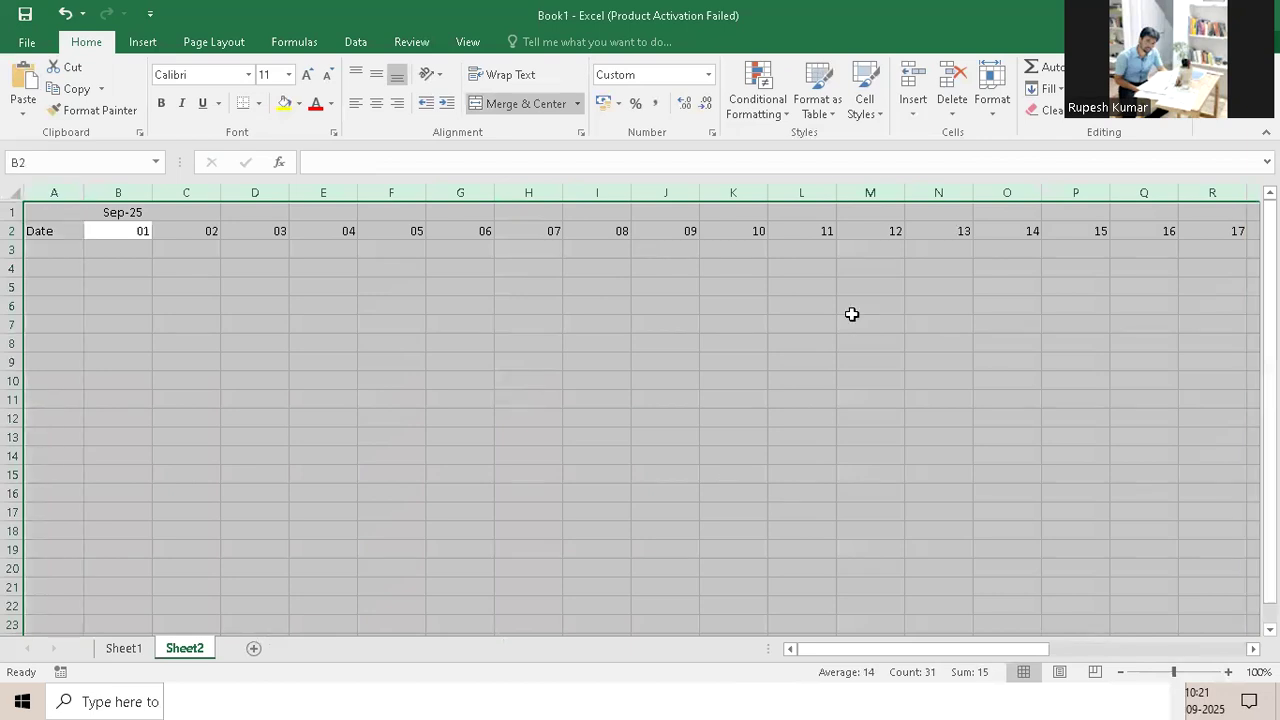
double_click(698, 192)
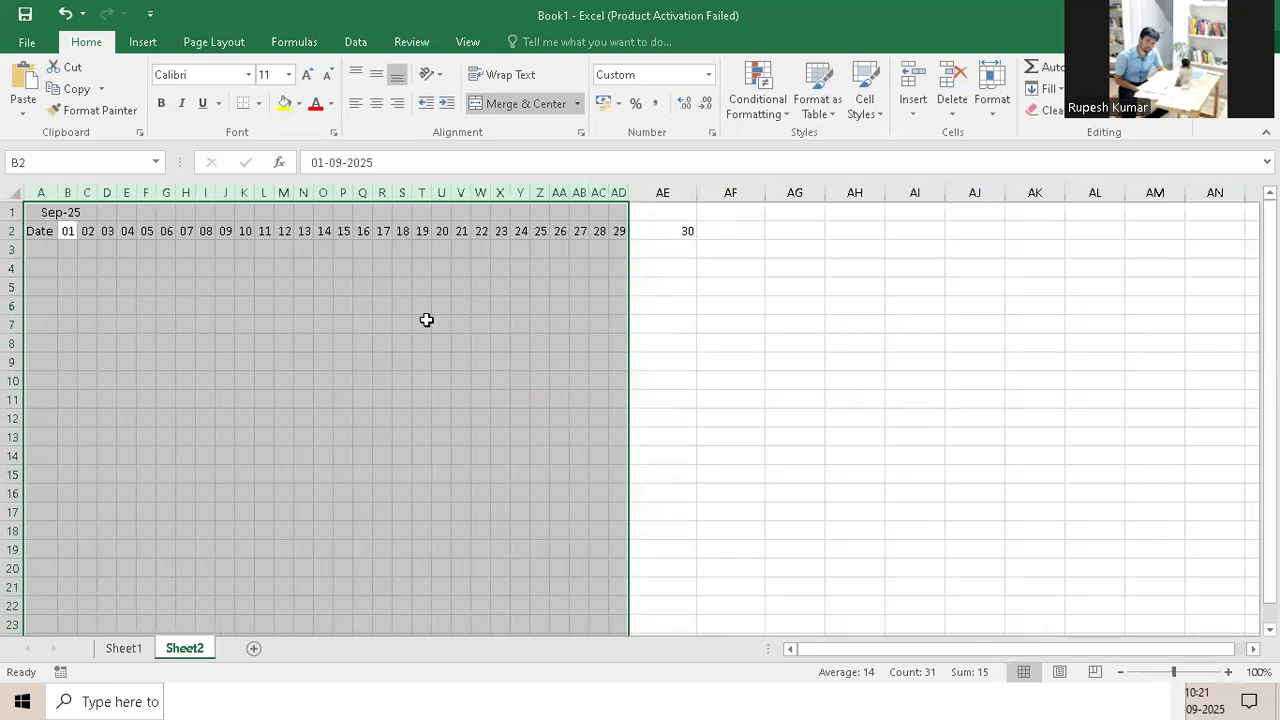
click(539, 286)
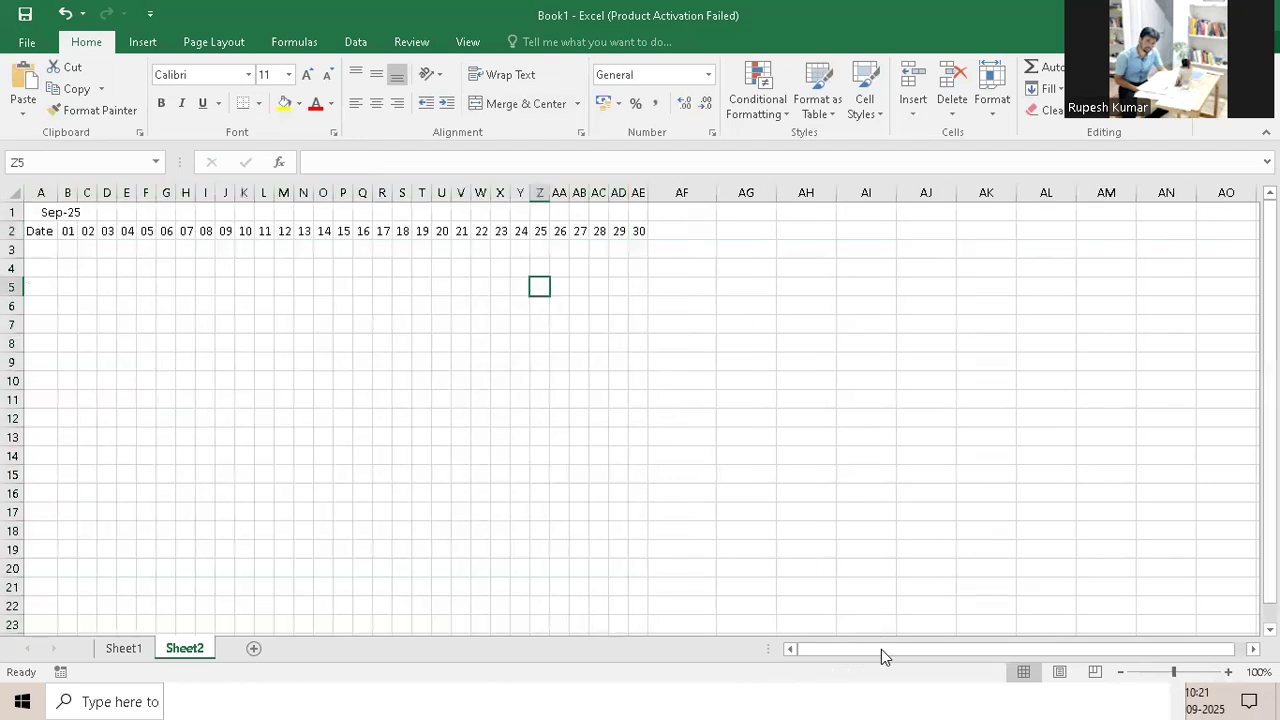
click(244, 399)
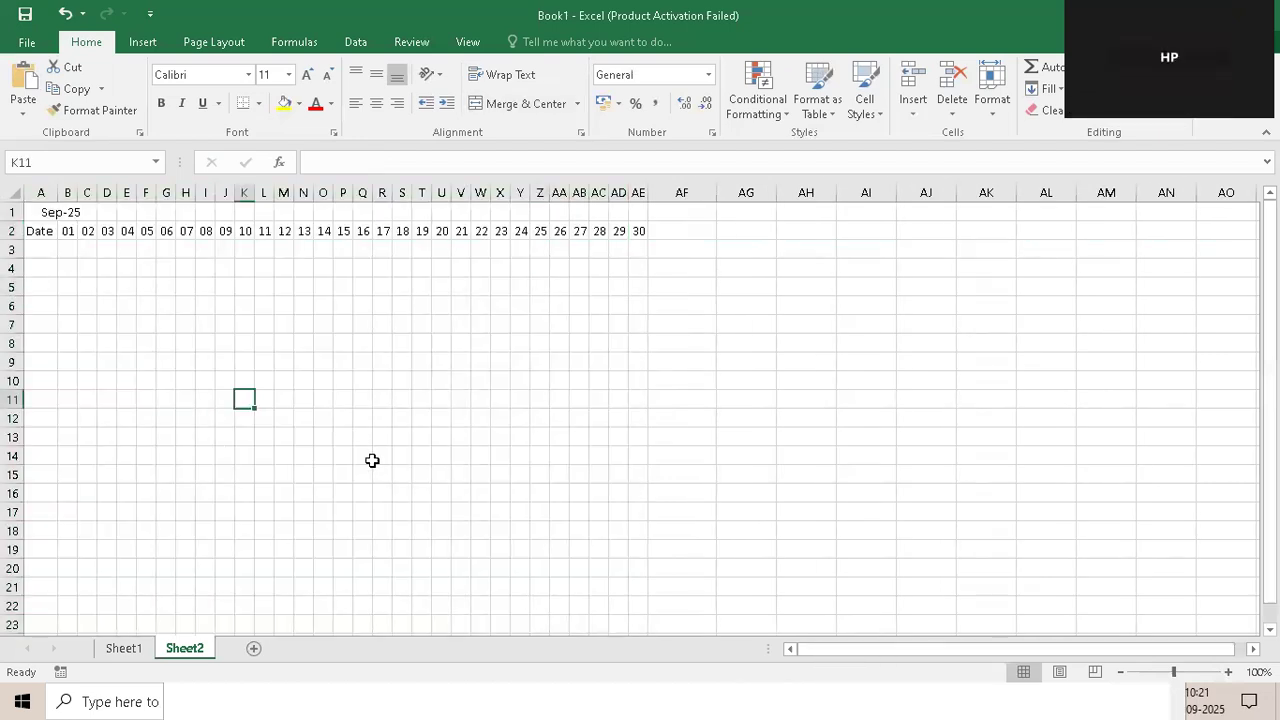
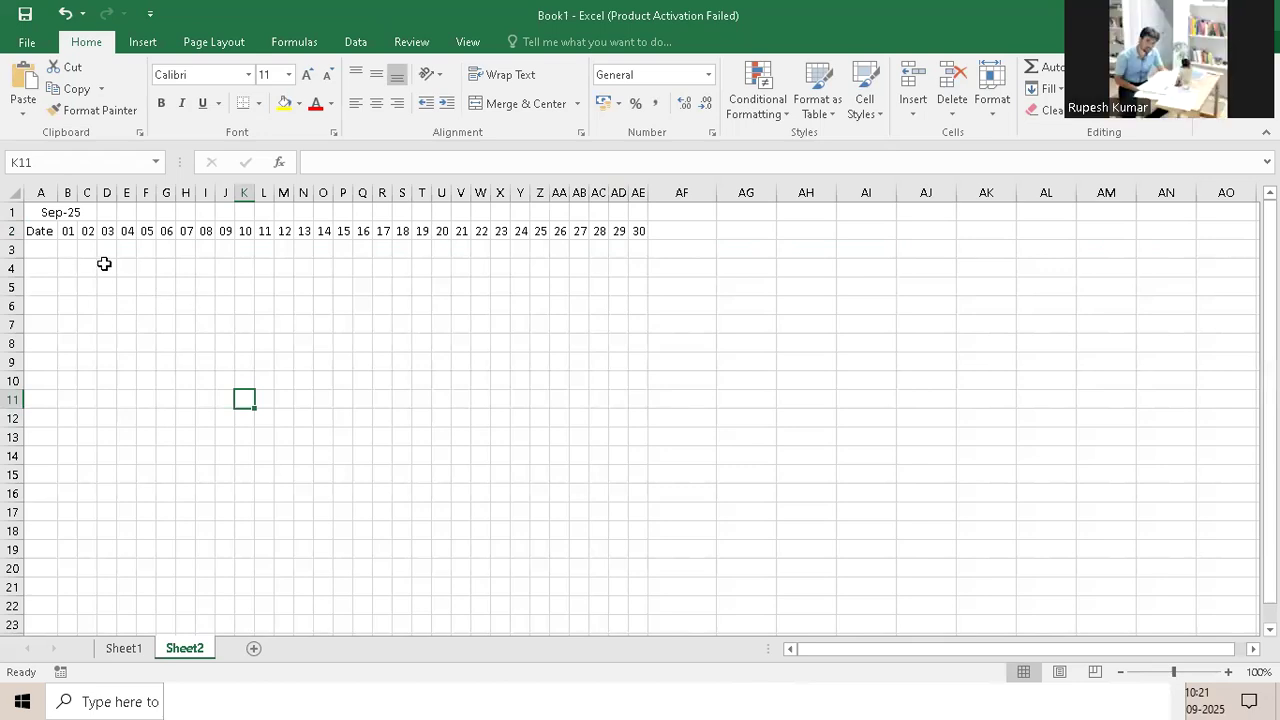
click(71, 256)
mouse_move(608, 614)
mouse_down()
mouse_move(523, 629)
mouse_move(600, 632)
mouse_up()
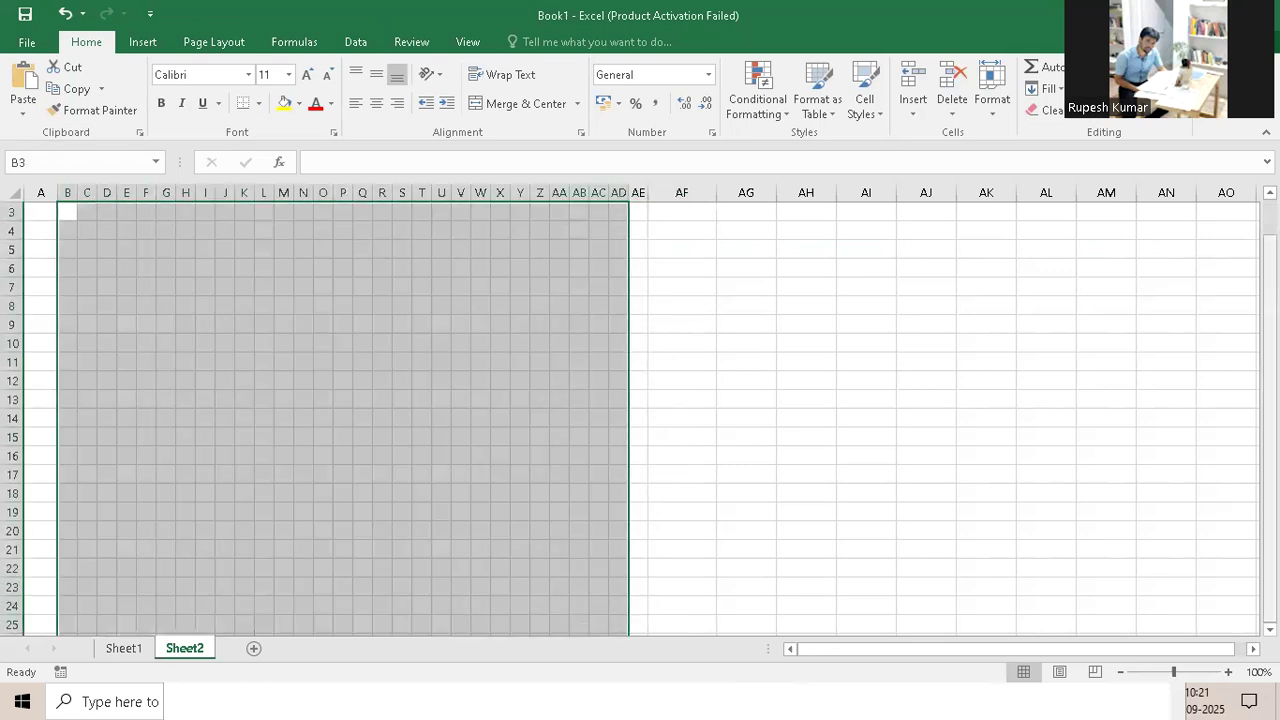
scroll(640, 420, up, 1)
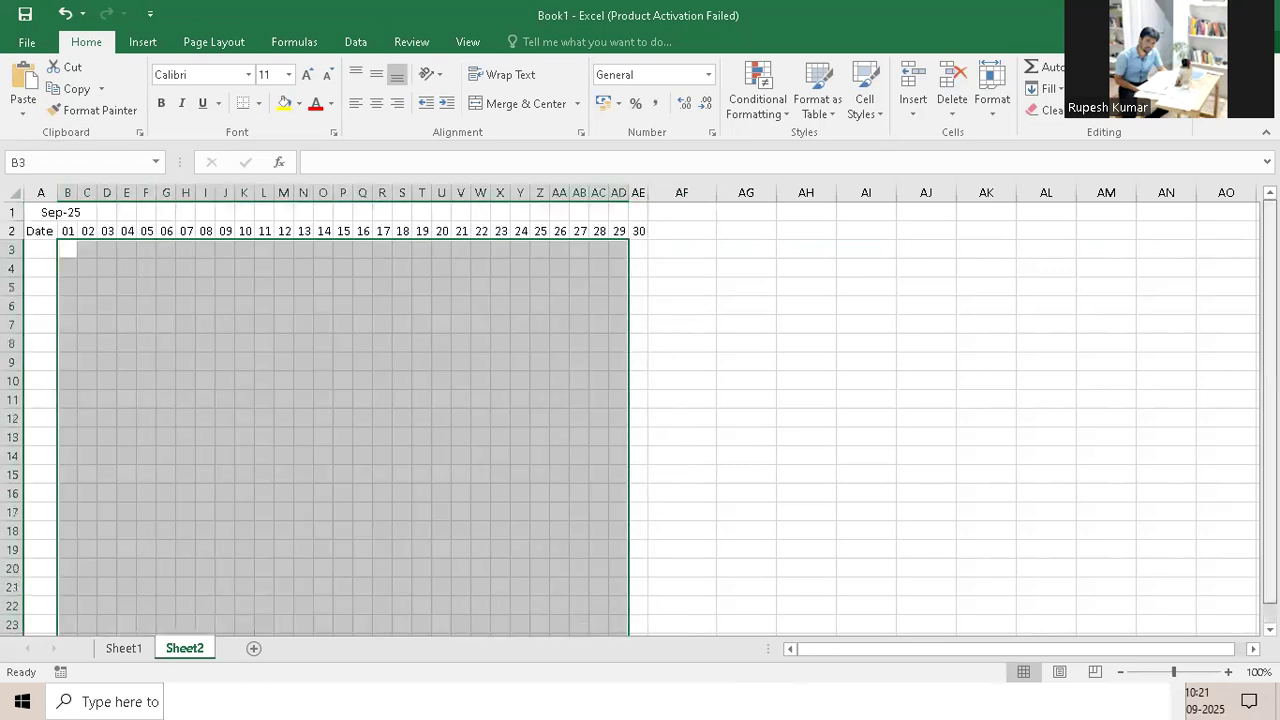
click(126, 212)
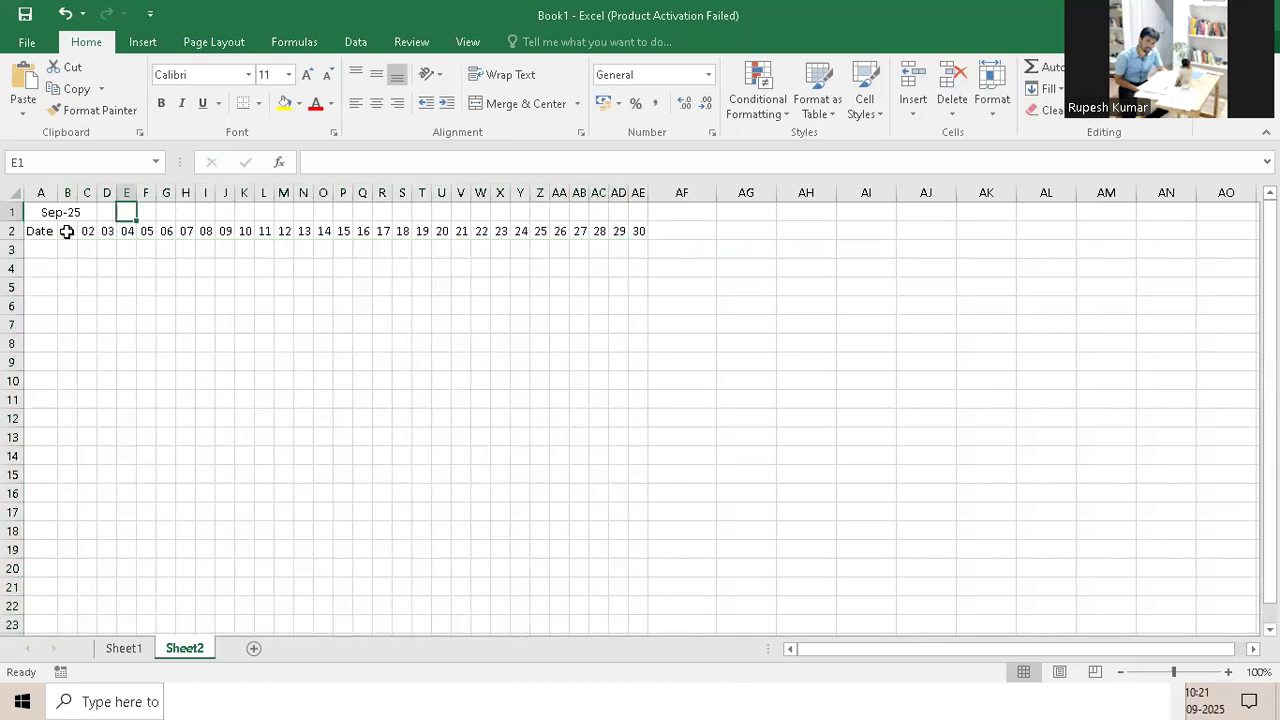
Check the September date headers in row 2, inspecting the full dates stored behind 06 and 07
drag(66, 231, 636, 229)
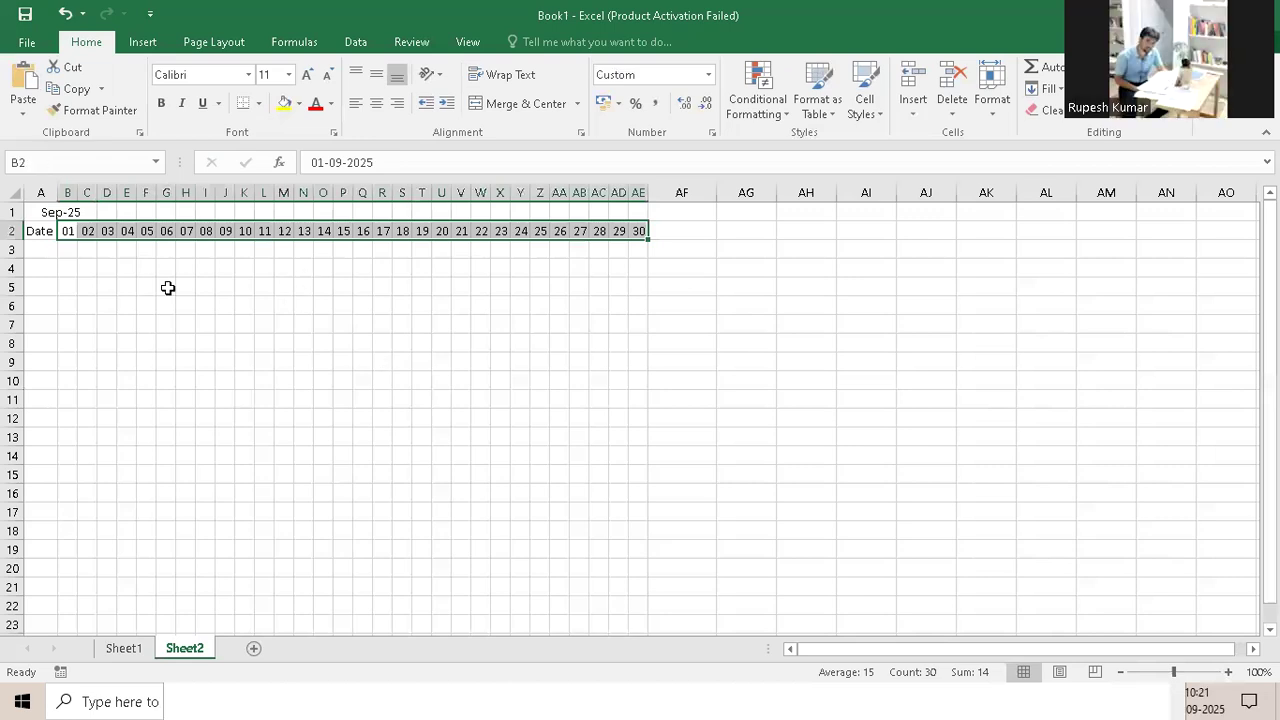
click(166, 231)
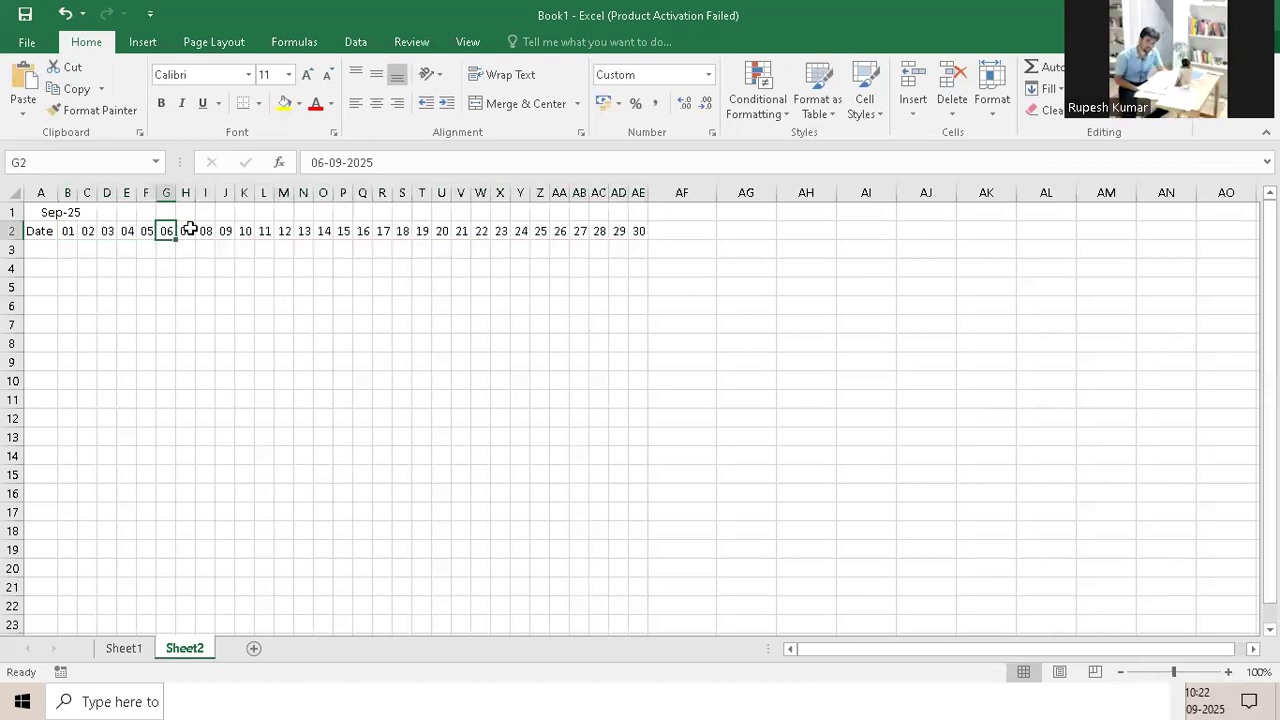
click(189, 230)
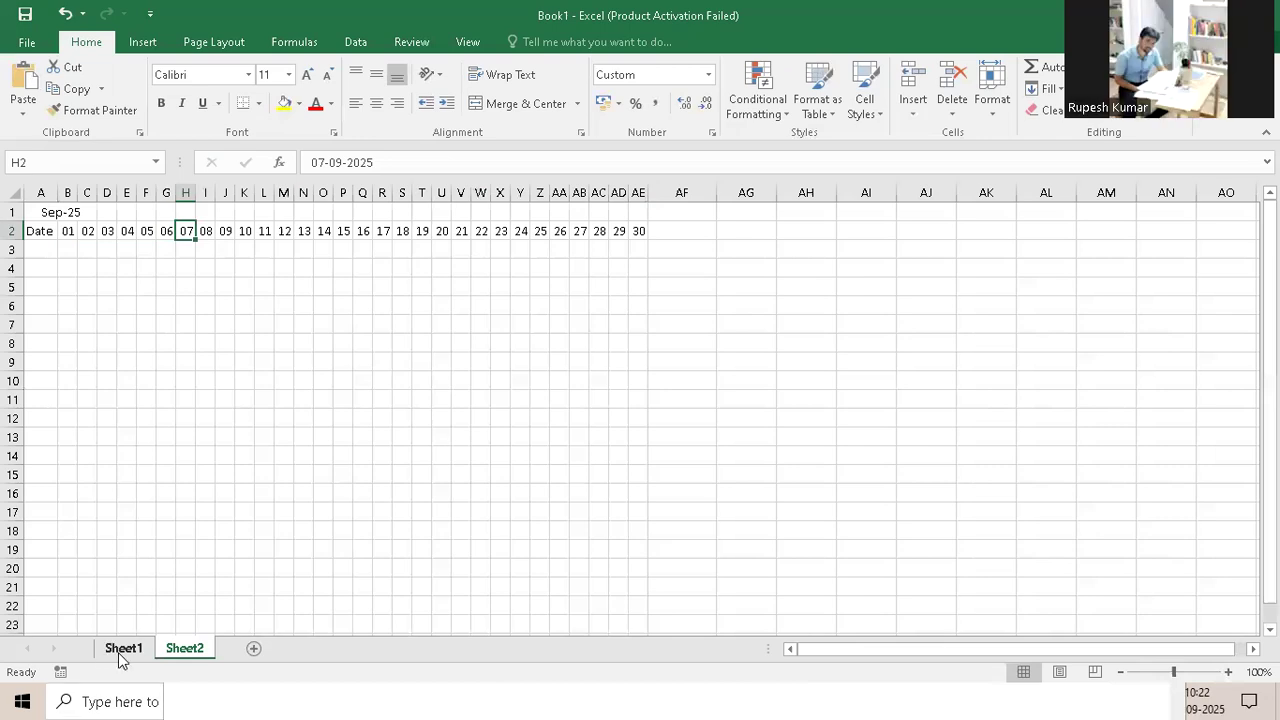
On Sheet1, extend the date in K5 down to K14 as a daily series
key(ctrl+Page_Up)
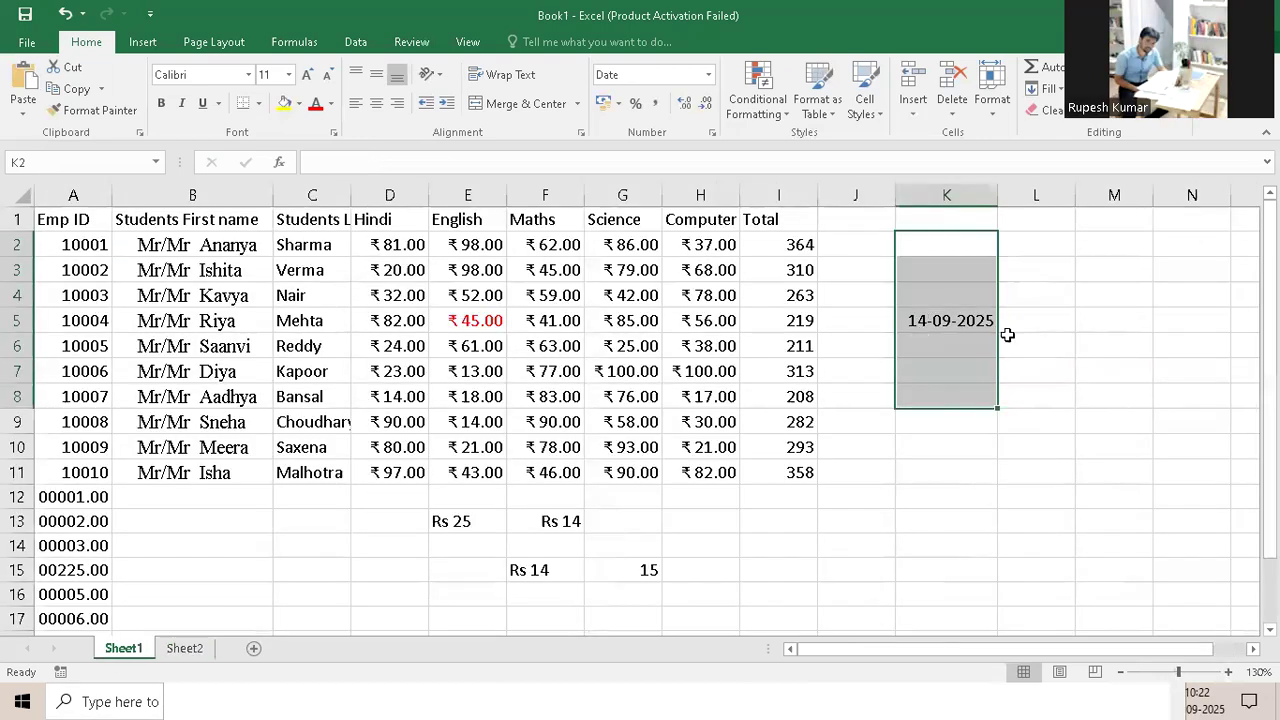
click(955, 322)
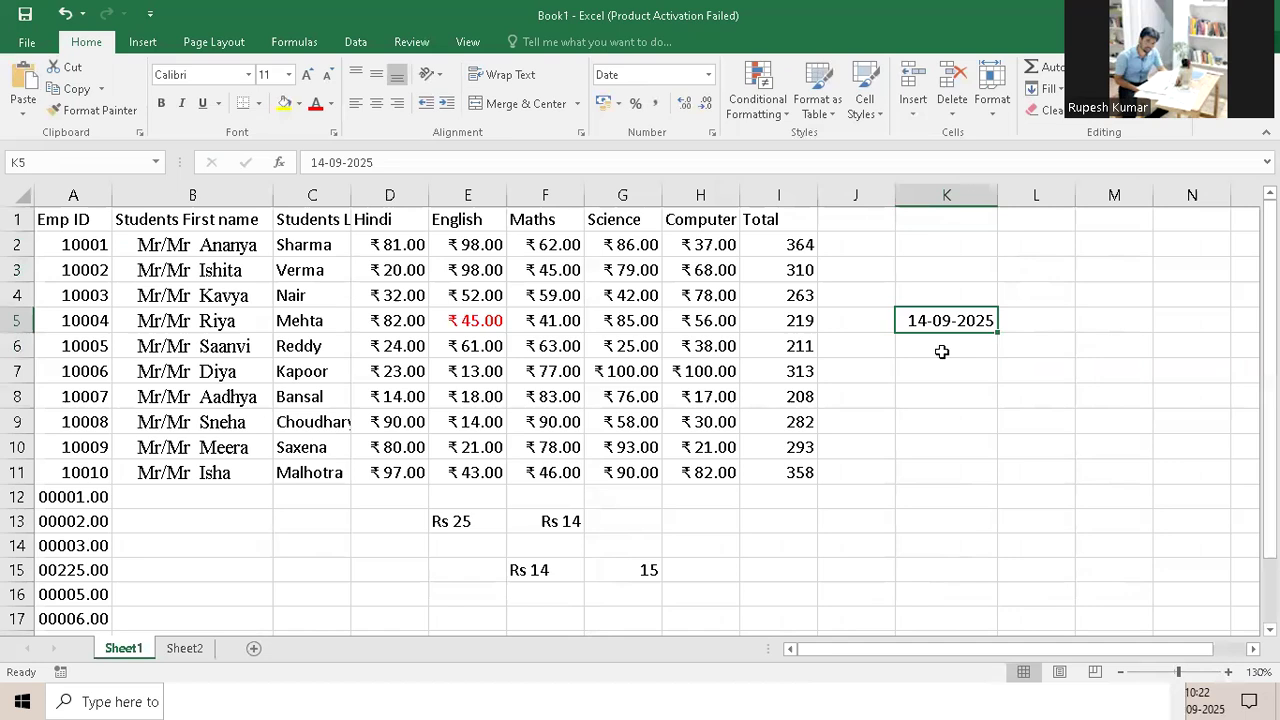
drag(997, 333, 997, 545)
Extend the date series upward from K5 to K1, and clear the date in K1
click(988, 321)
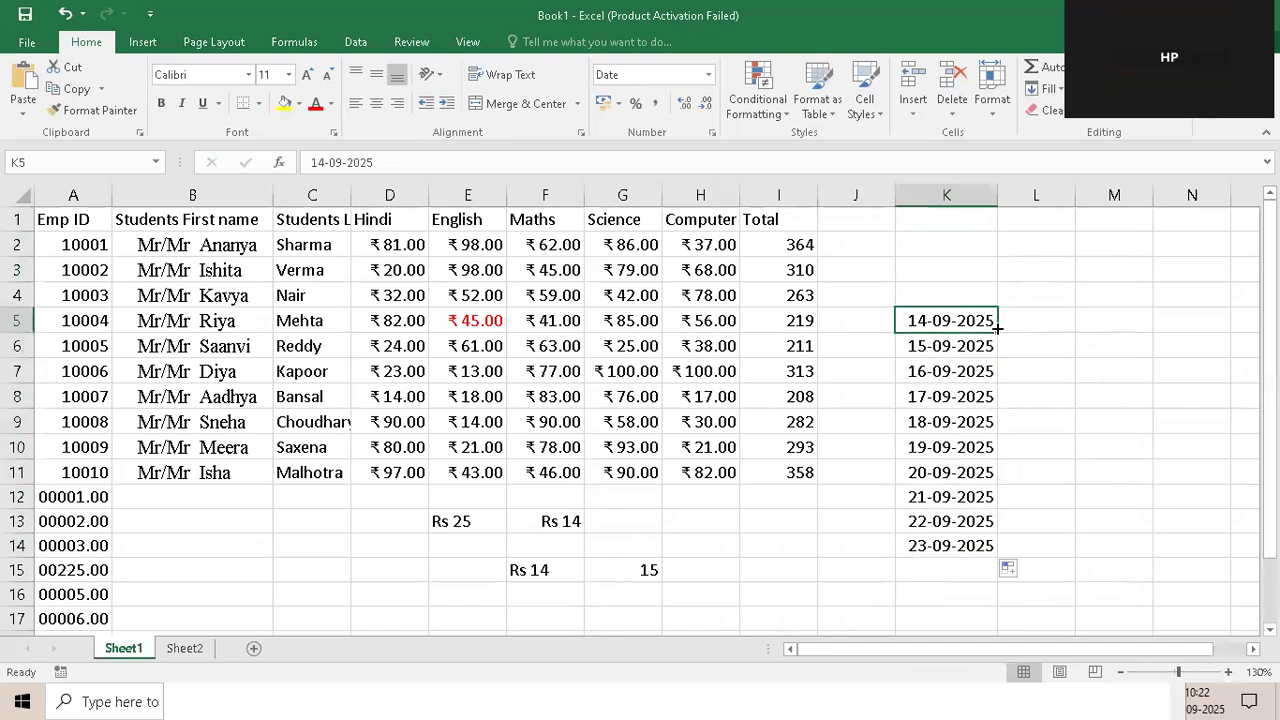
drag(997, 328, 966, 222)
key(ctrl+Up)
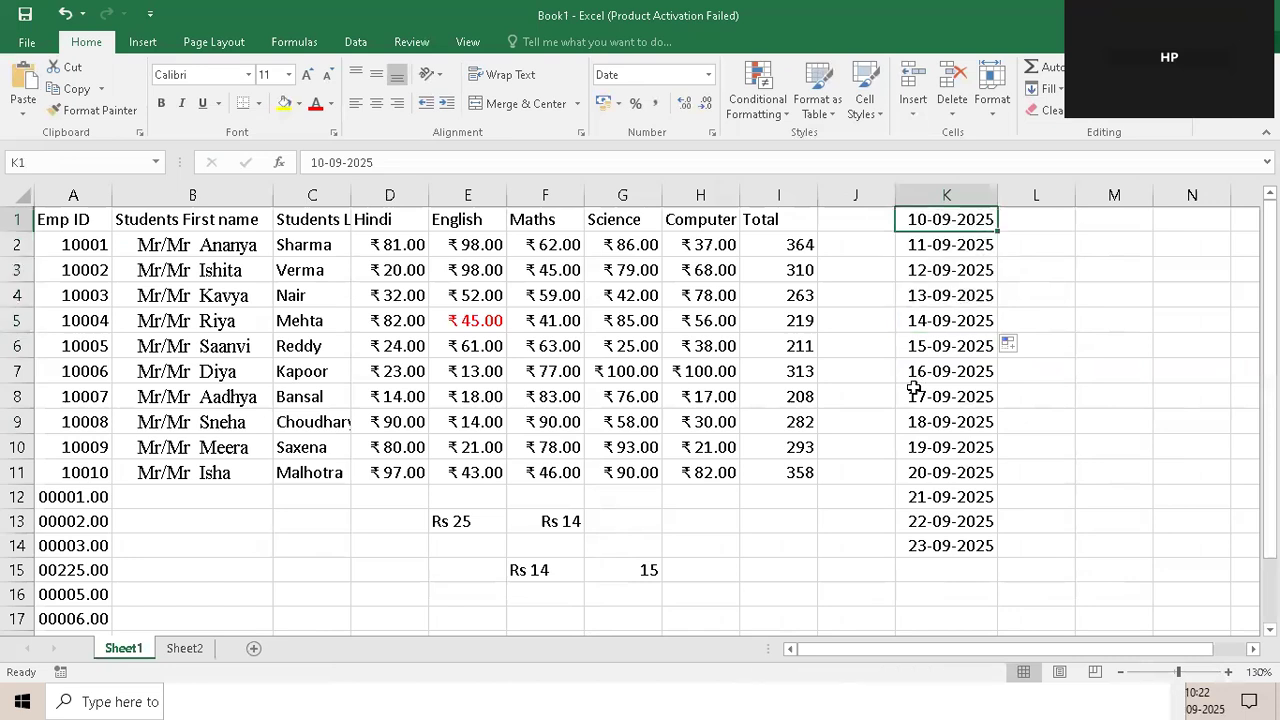
key(Delete)
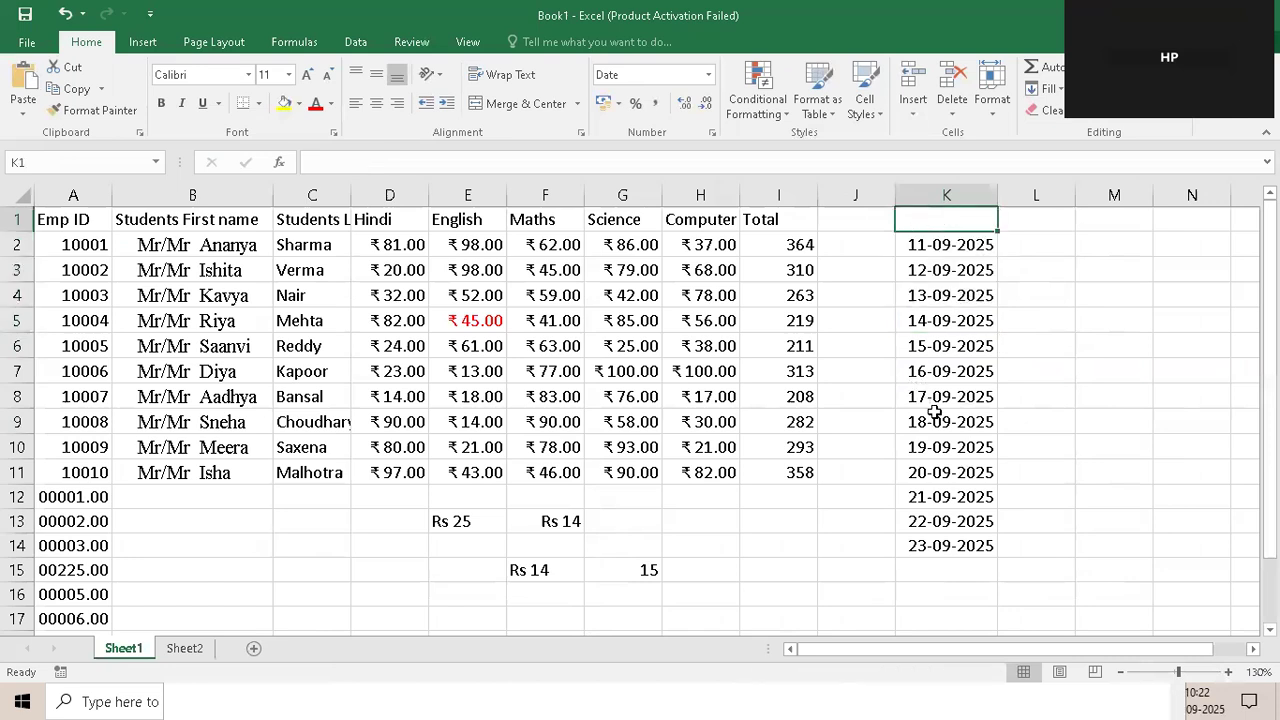
click(1024, 250)
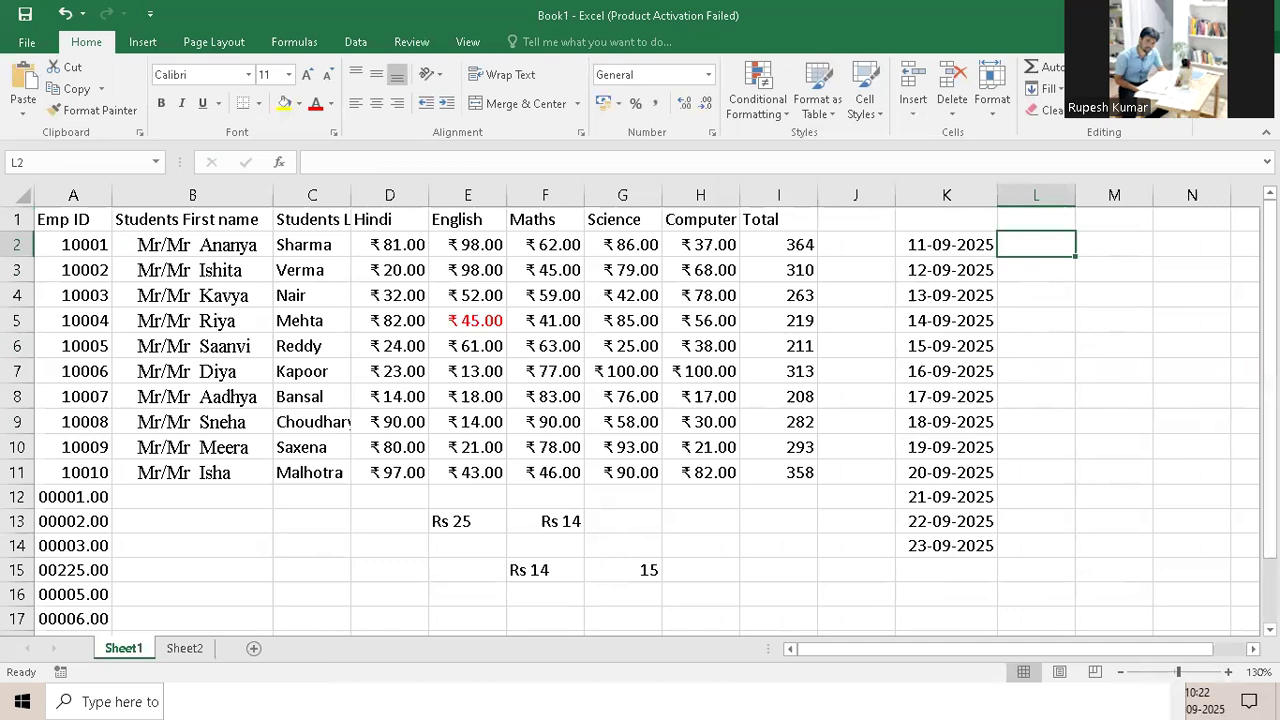
text(D)
key(Escape)
Enter the format code "d" in M2 and its description "Date without 0" in N2
scroll(640, 400, right, 2)
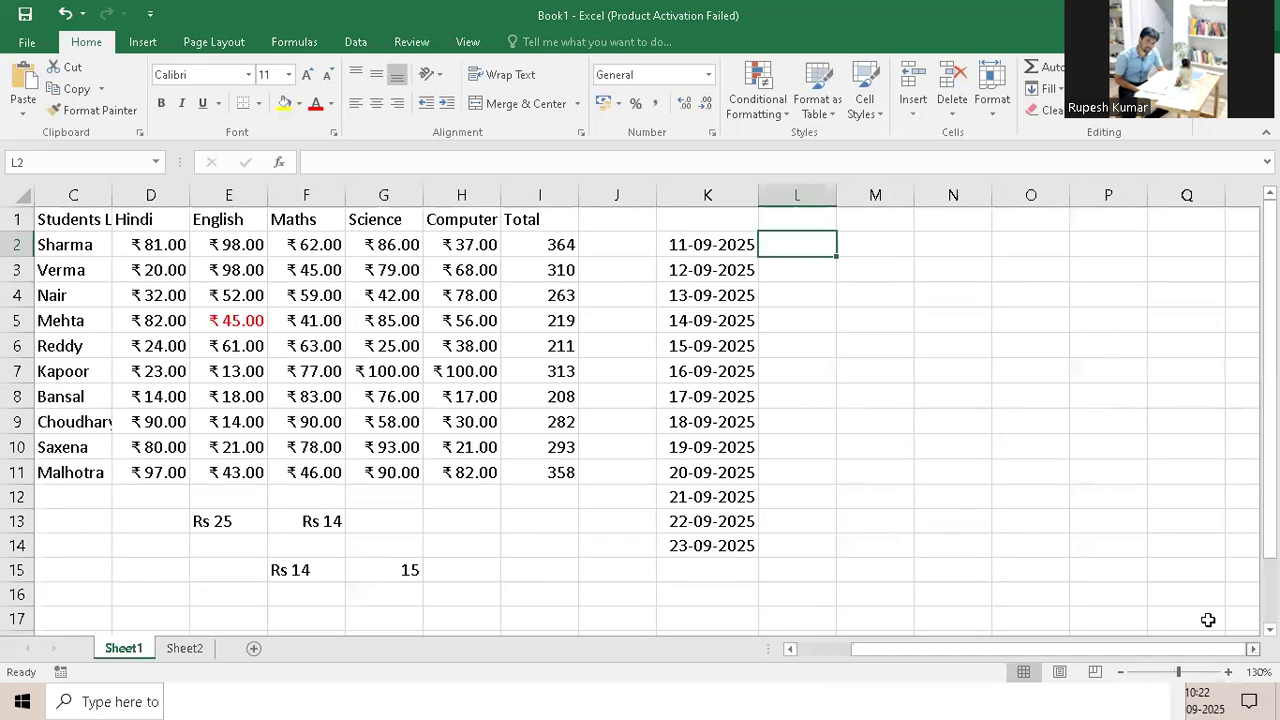
scroll(1206, 617, right, 4)
key(Right)
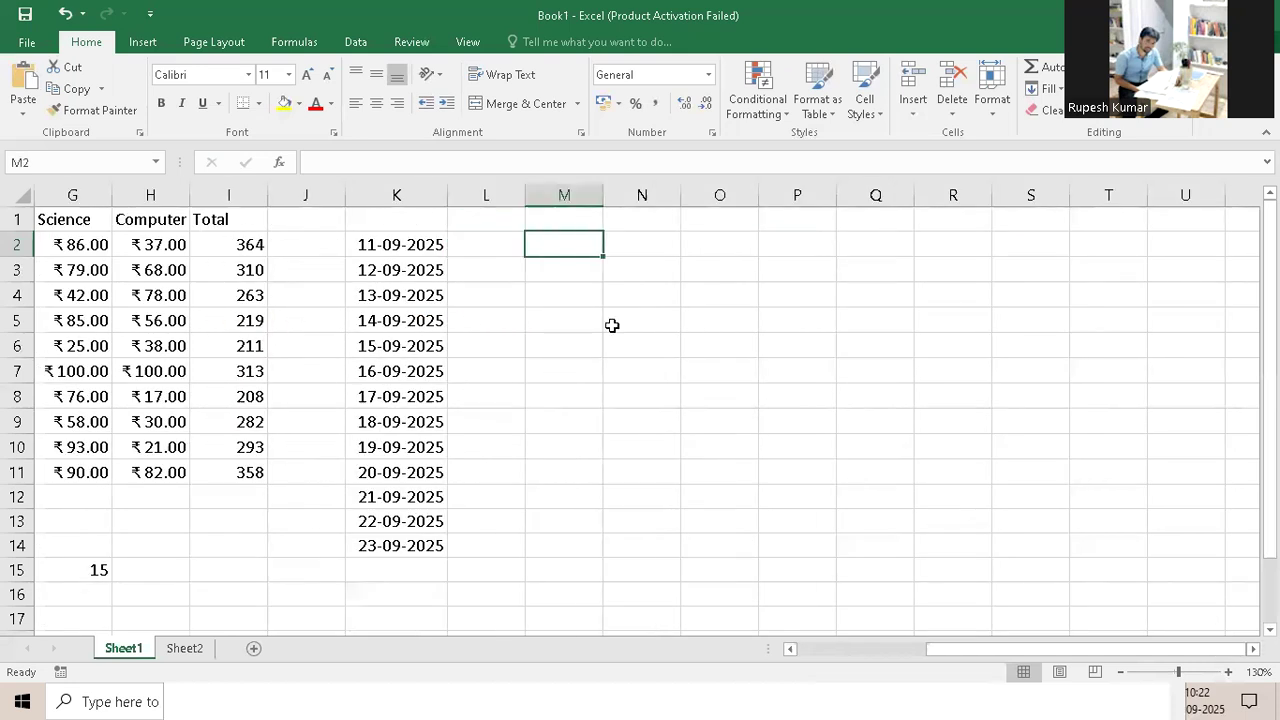
text(d)
key(Right)
text(Dat)
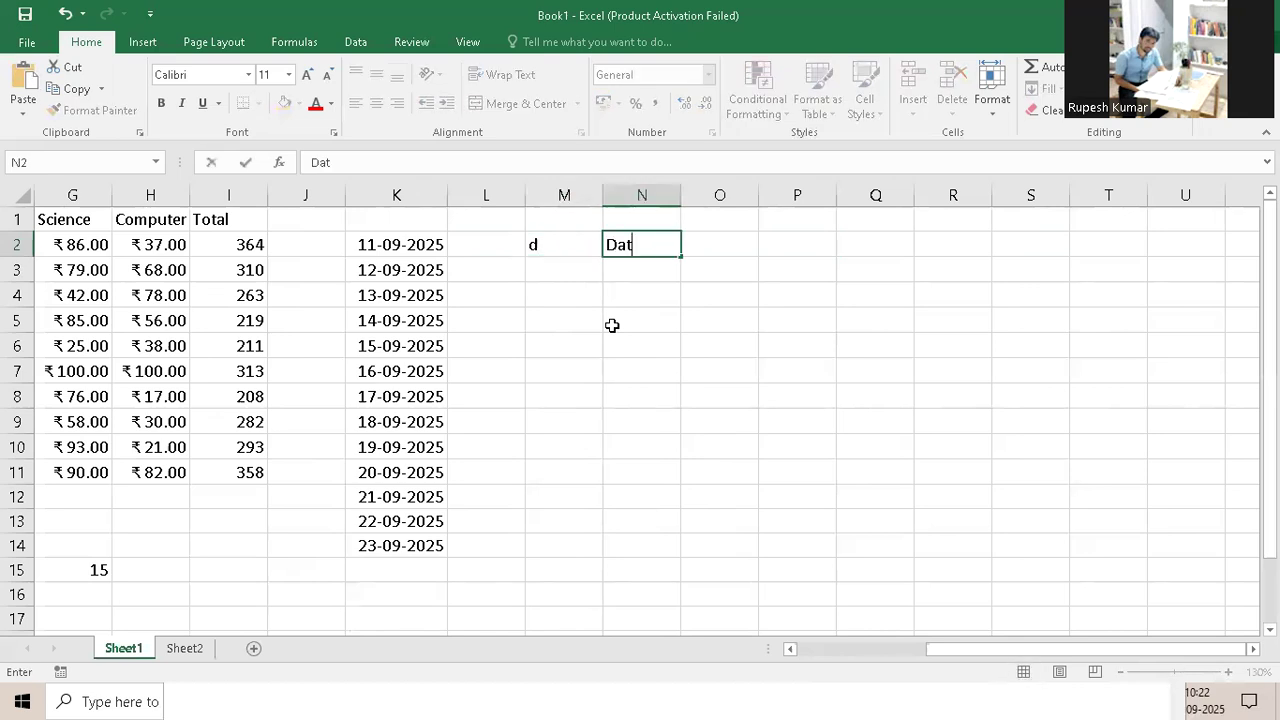
text(e without )
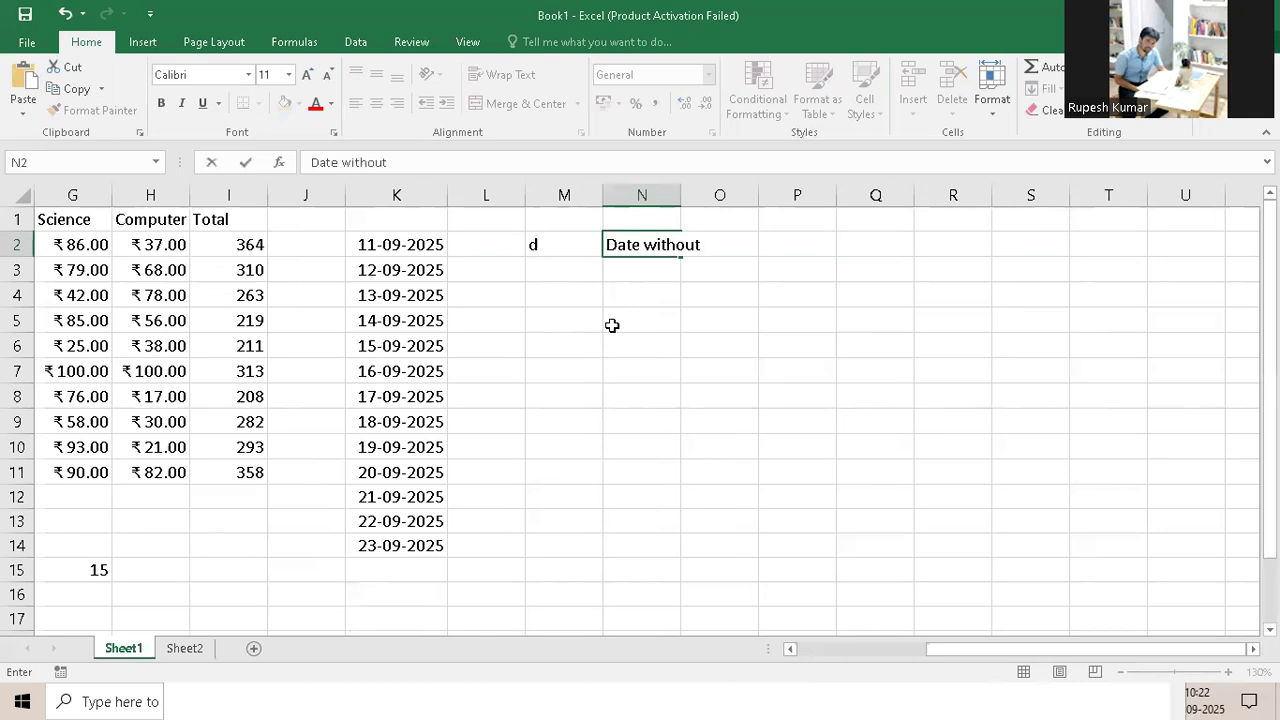
text(0)
key(Return)
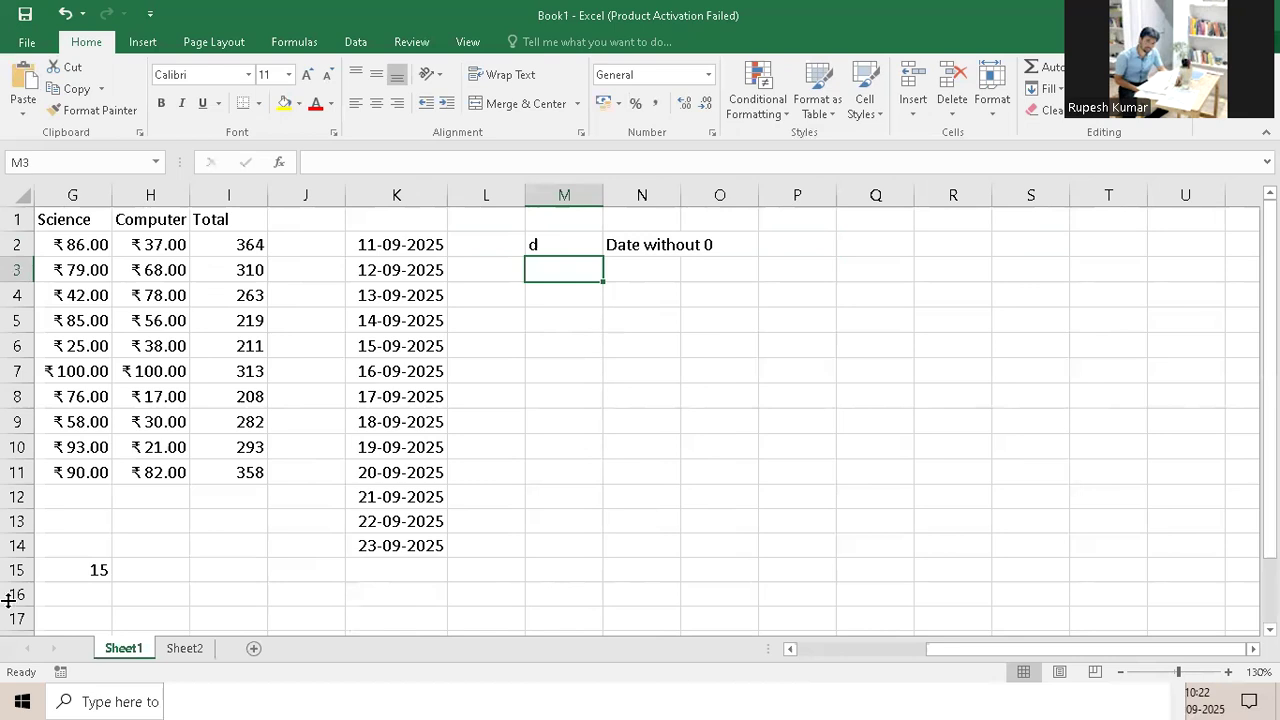
Check the full date stored behind header 14 on Sheet2, and return to Sheet1
click(185, 649)
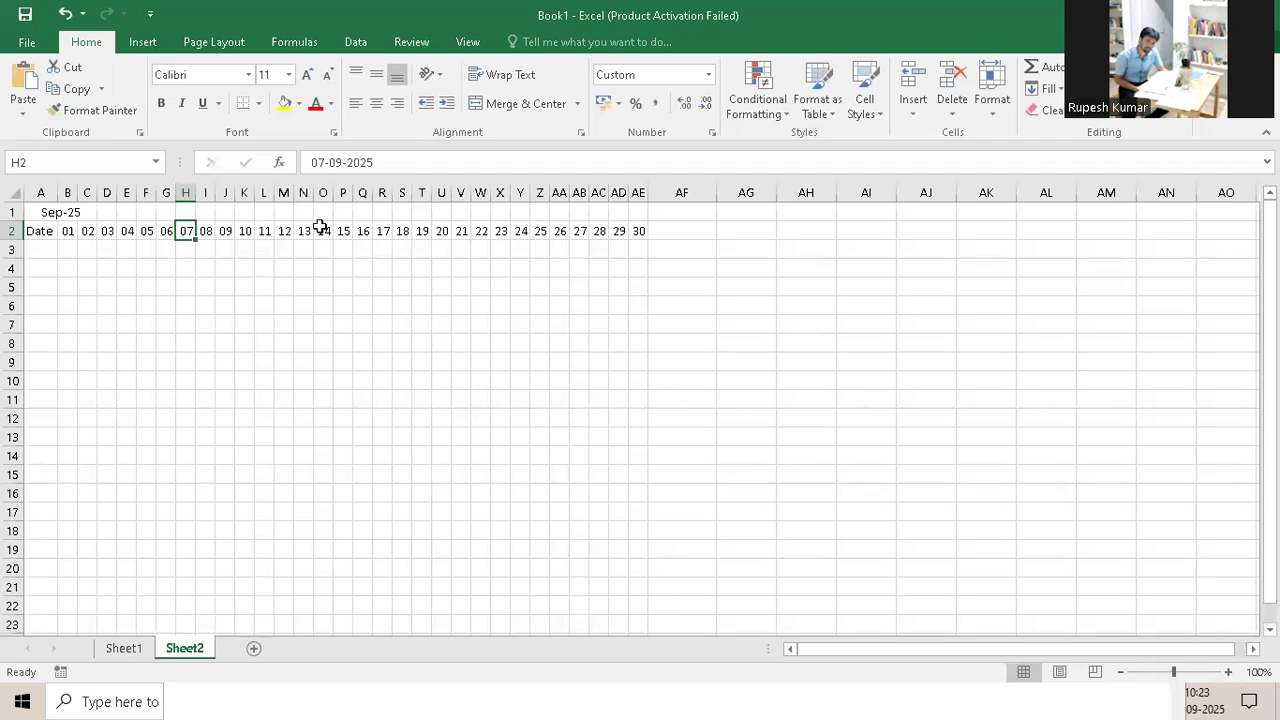
click(321, 229)
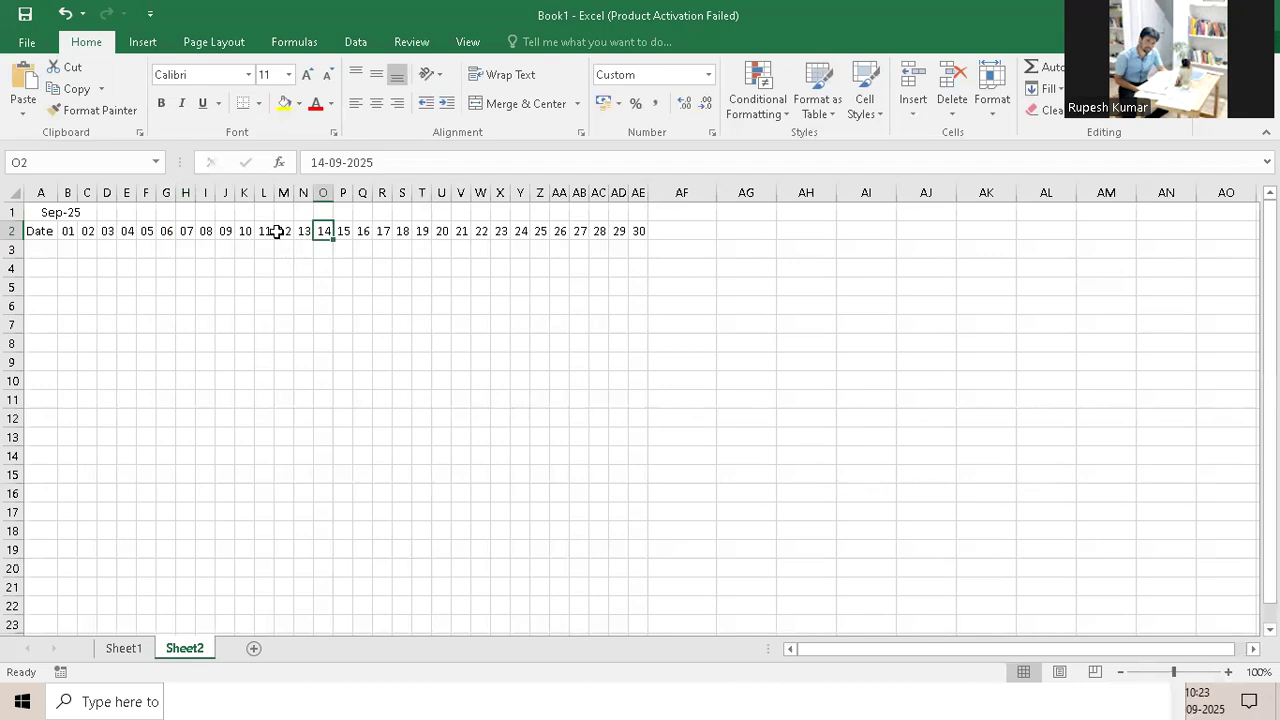
click(124, 648)
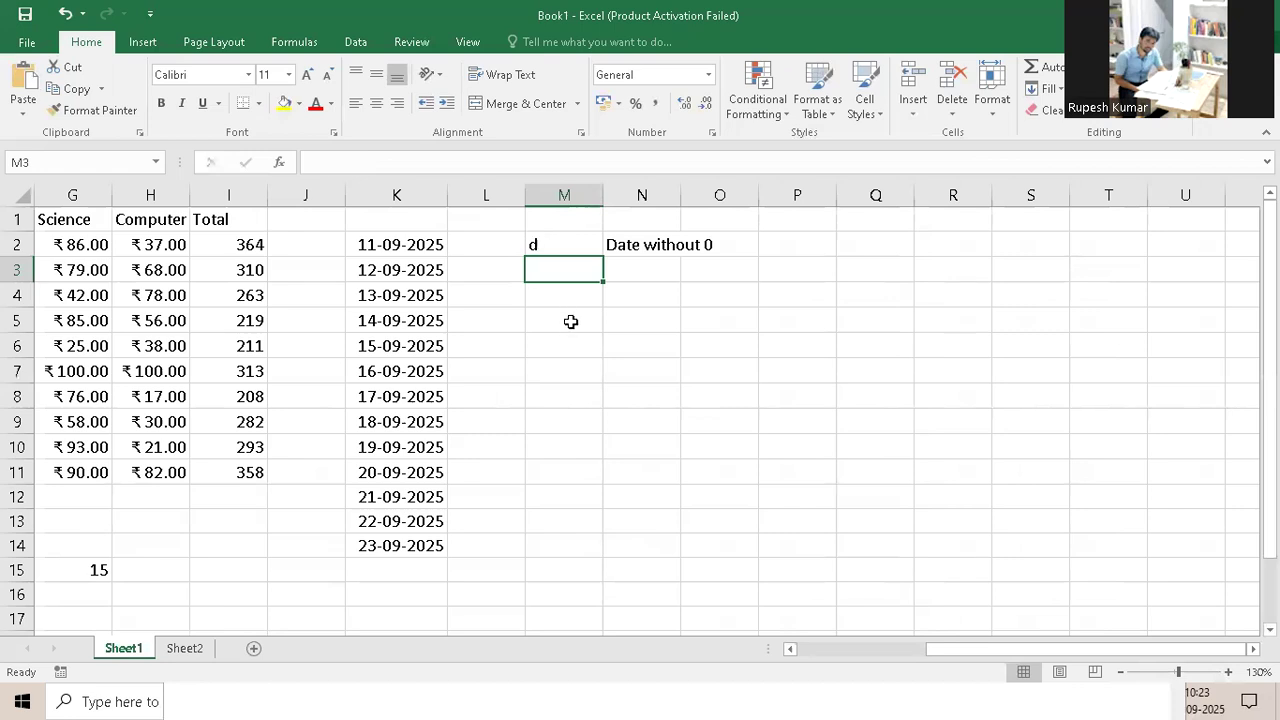
Enter the format code "dd" in M3 and its description "with 0 snghle digit" in N3
text(dd)
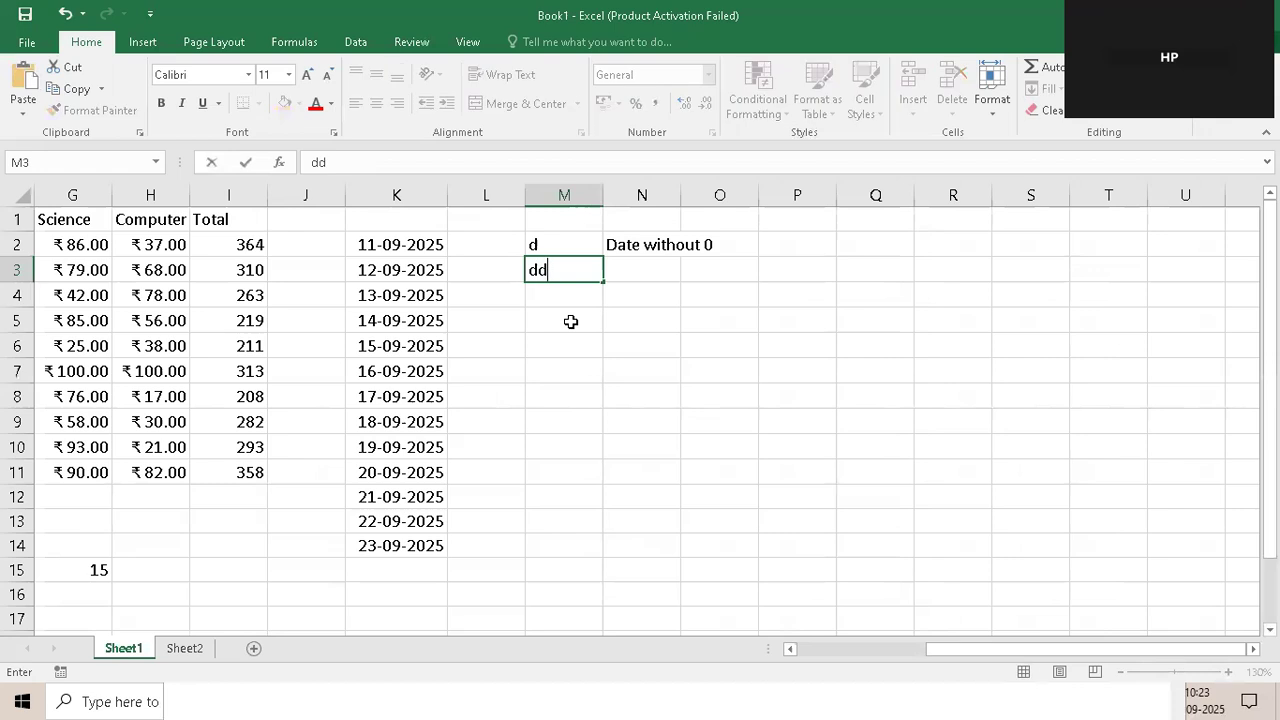
key(ctrl+Return)
key(Right)
text(w)
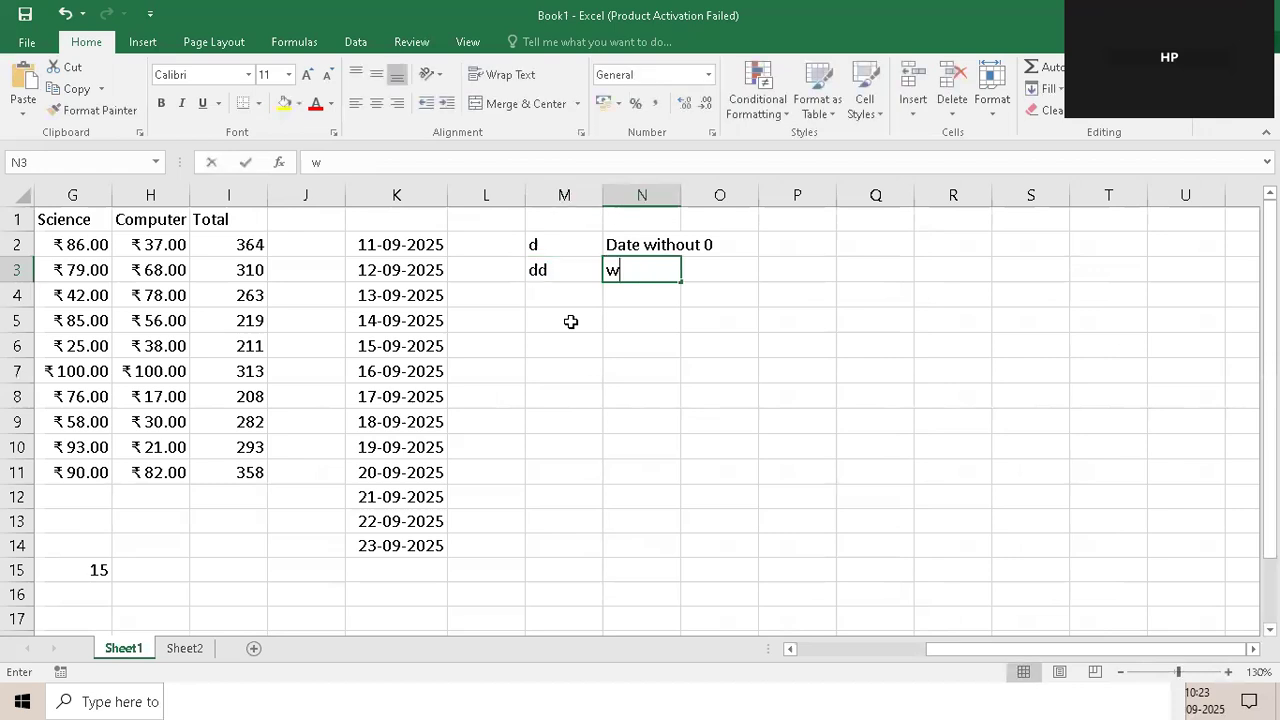
text(ith)
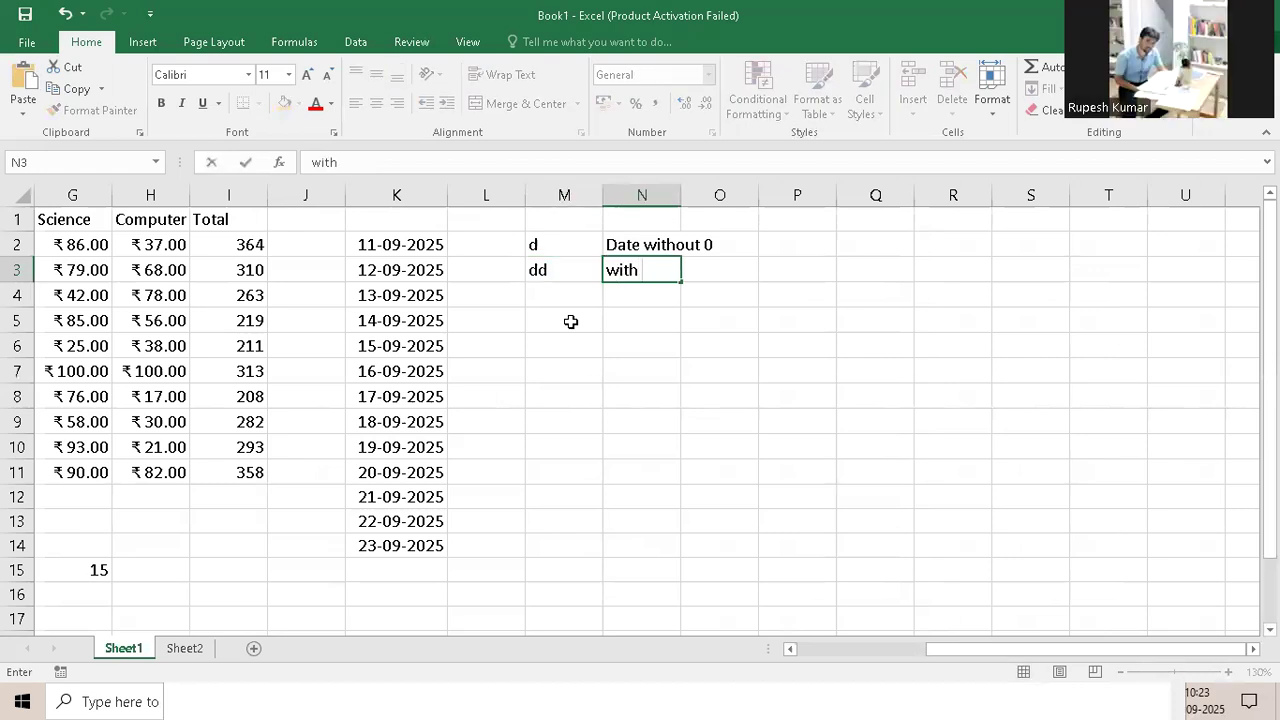
text( d)
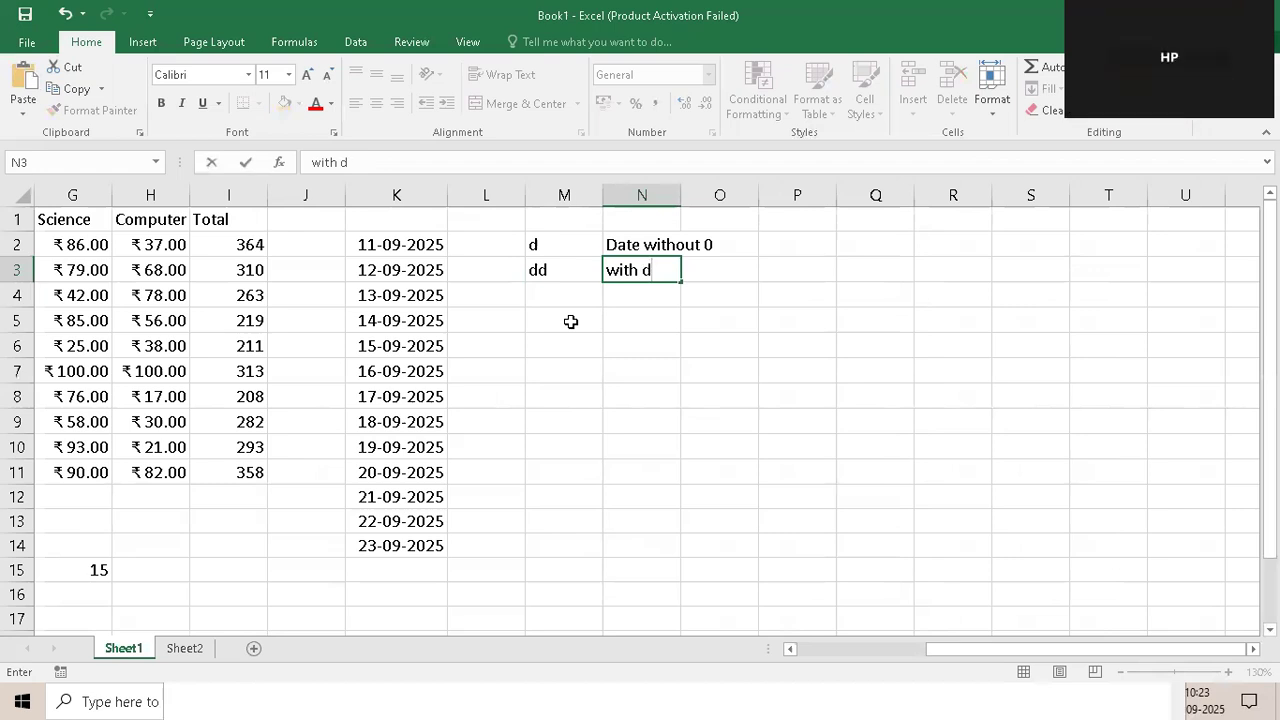
key(BackSpace)
text(o)
key(BackSpace)
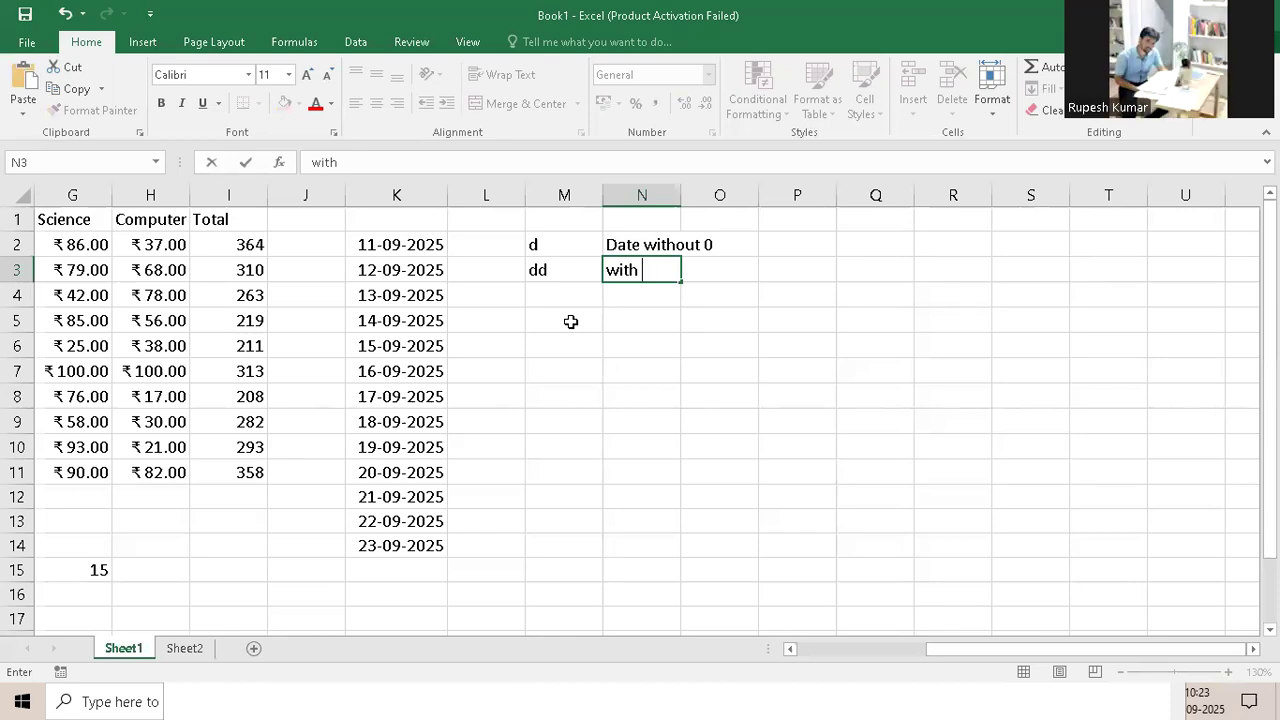
text(0 snghle )
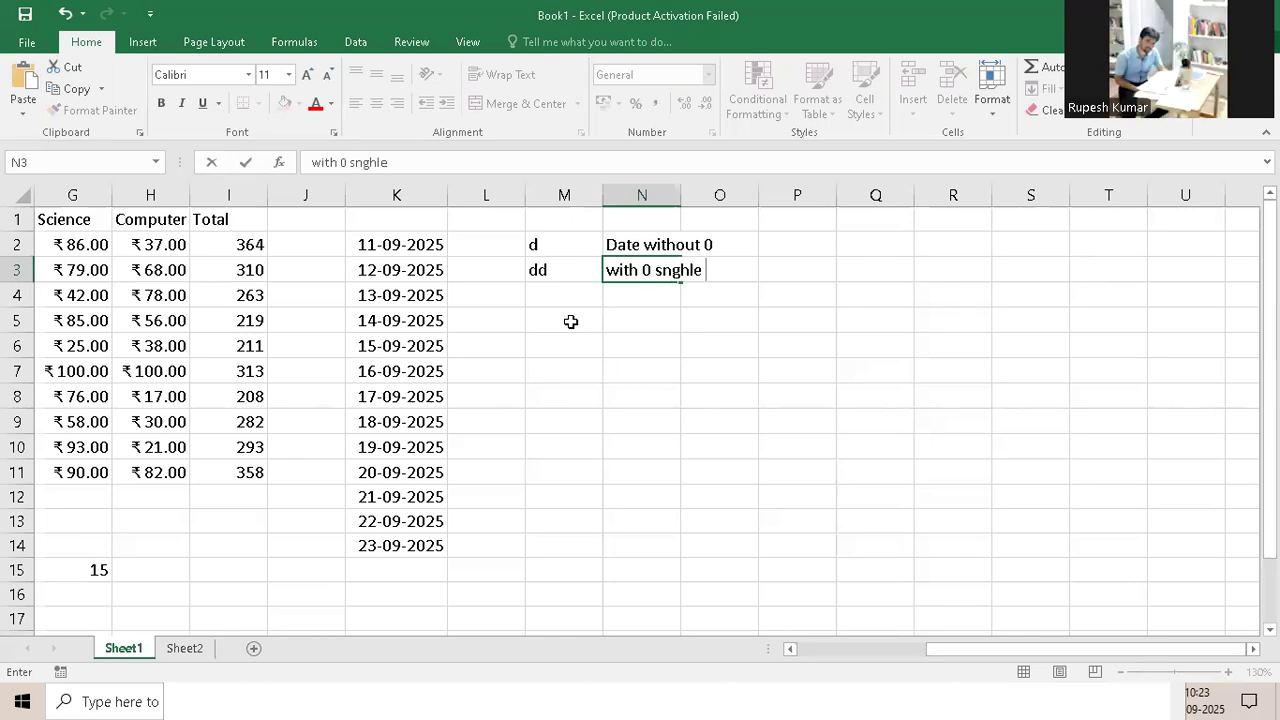
text(de)
key(BackSpace)
text(ig)
text(it)
key(Return)
Enter the format code "ddd" in M4 and its description "Short Day Name" in N4
key(Left)
text(d)
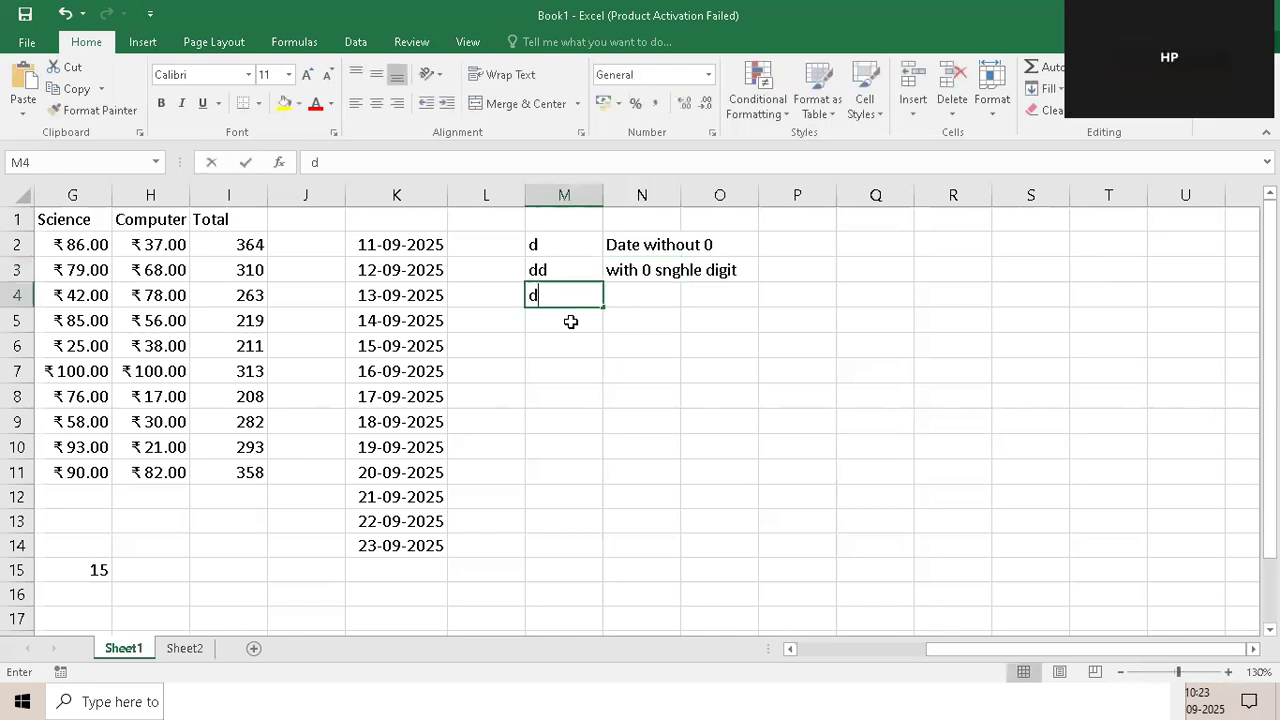
text(dd)
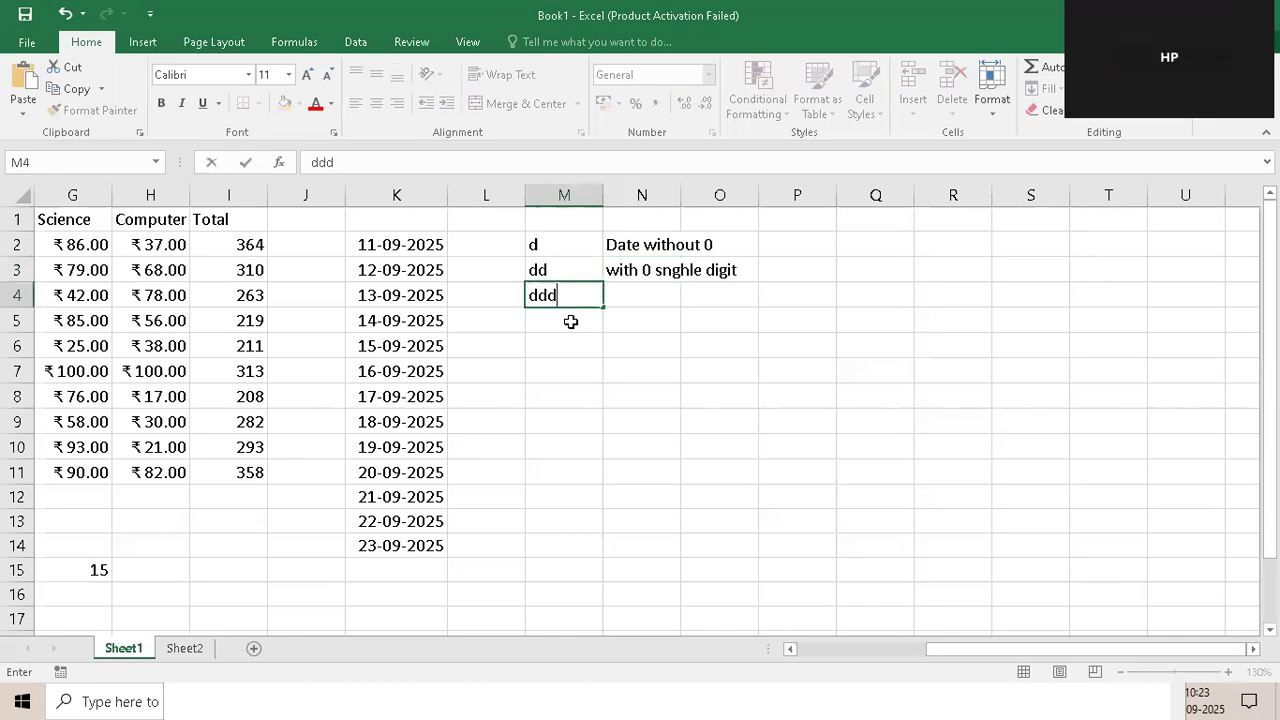
key(Tab)
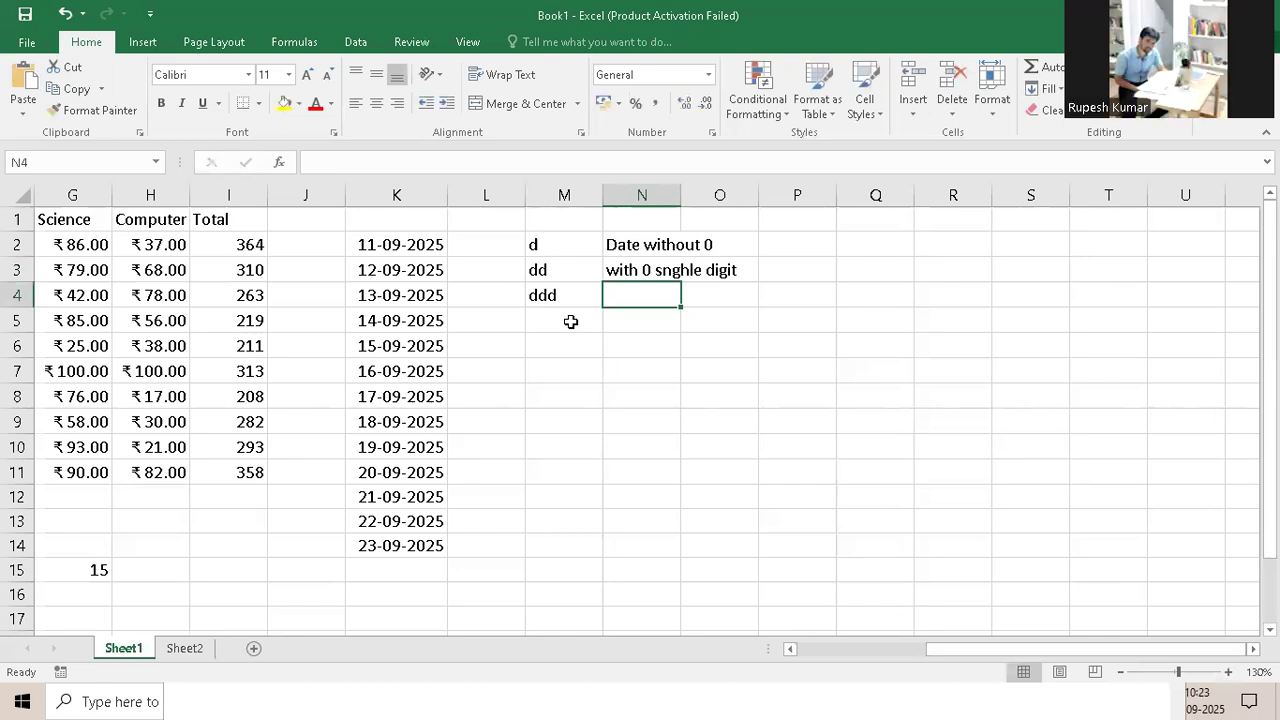
text(D)
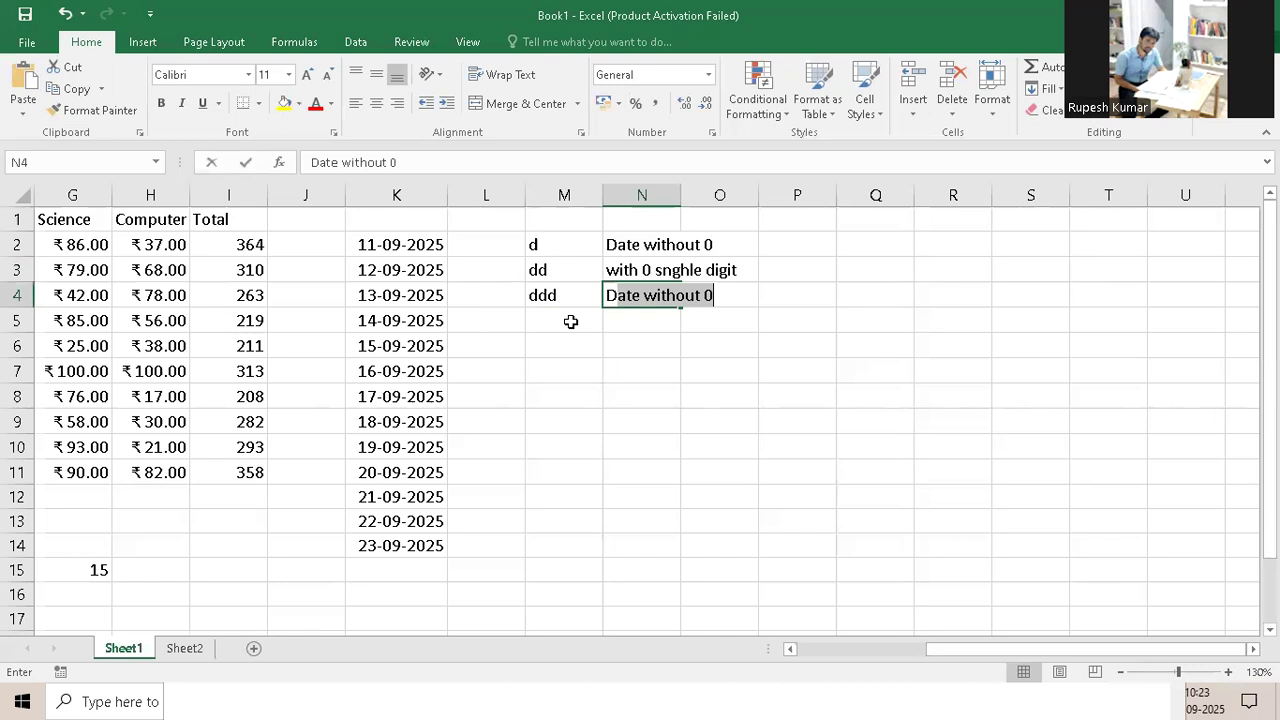
text(ay)
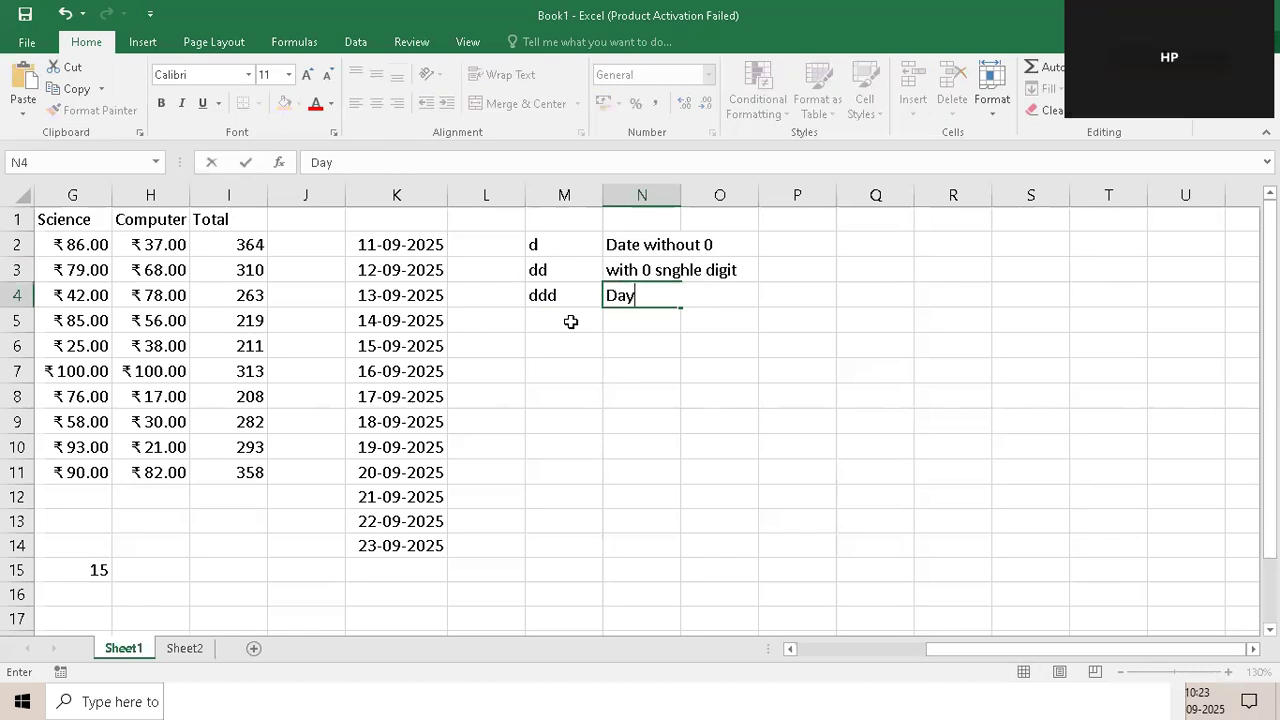
text(N)
key(BackSpace)
text(Nm)
key(BackSpace)
text(am)
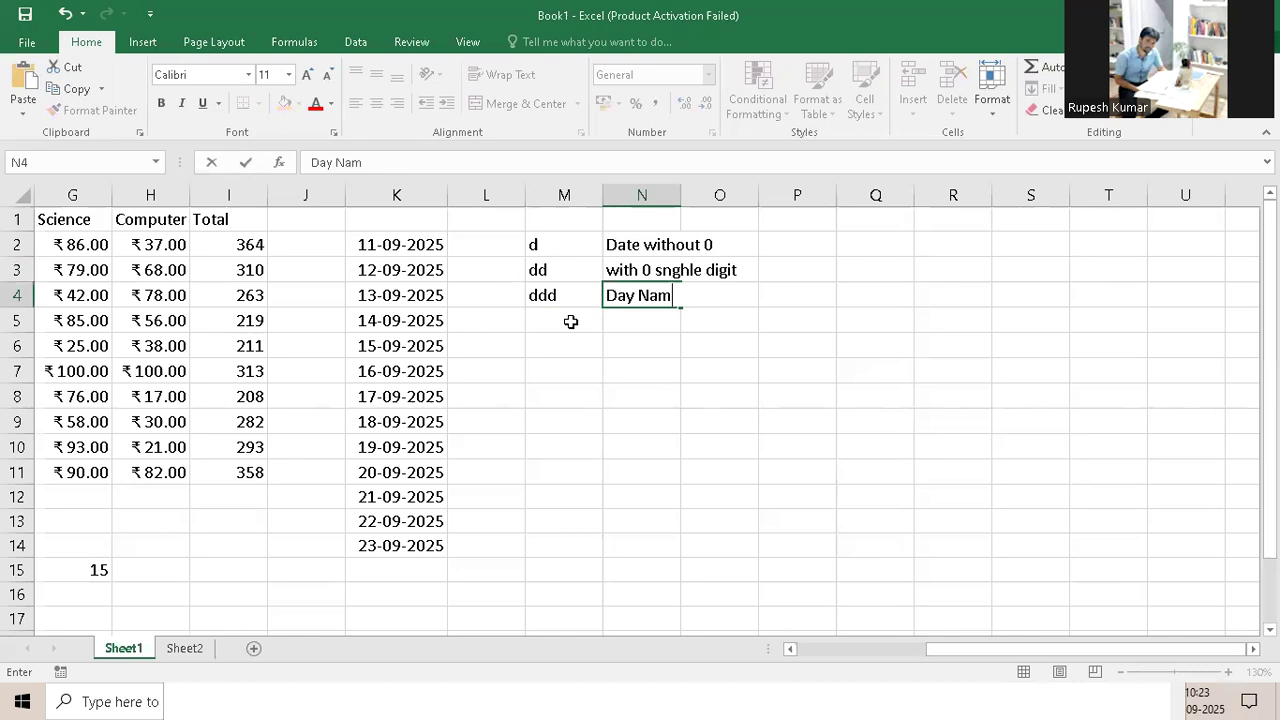
text(e)
key(Home)
text(Short)
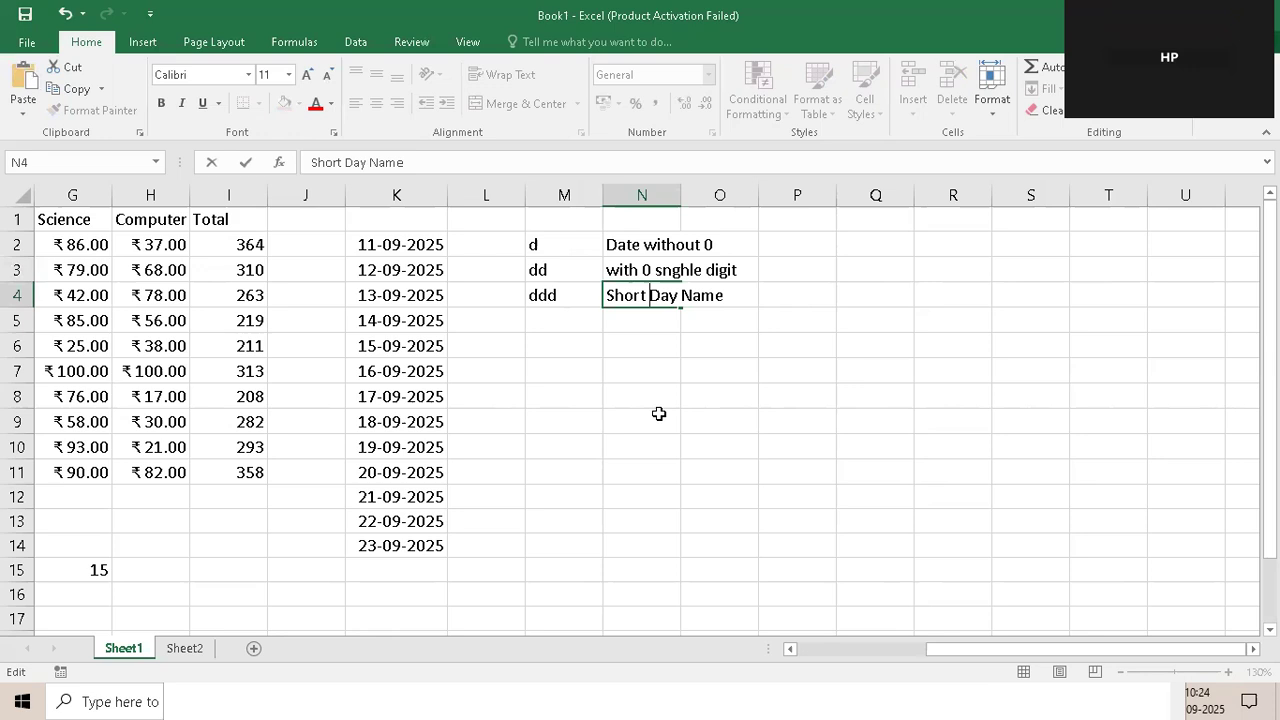
key(Return)
Enter the format code "dddd" in M5 and its description "Full Day Name" in N5
key(Left)
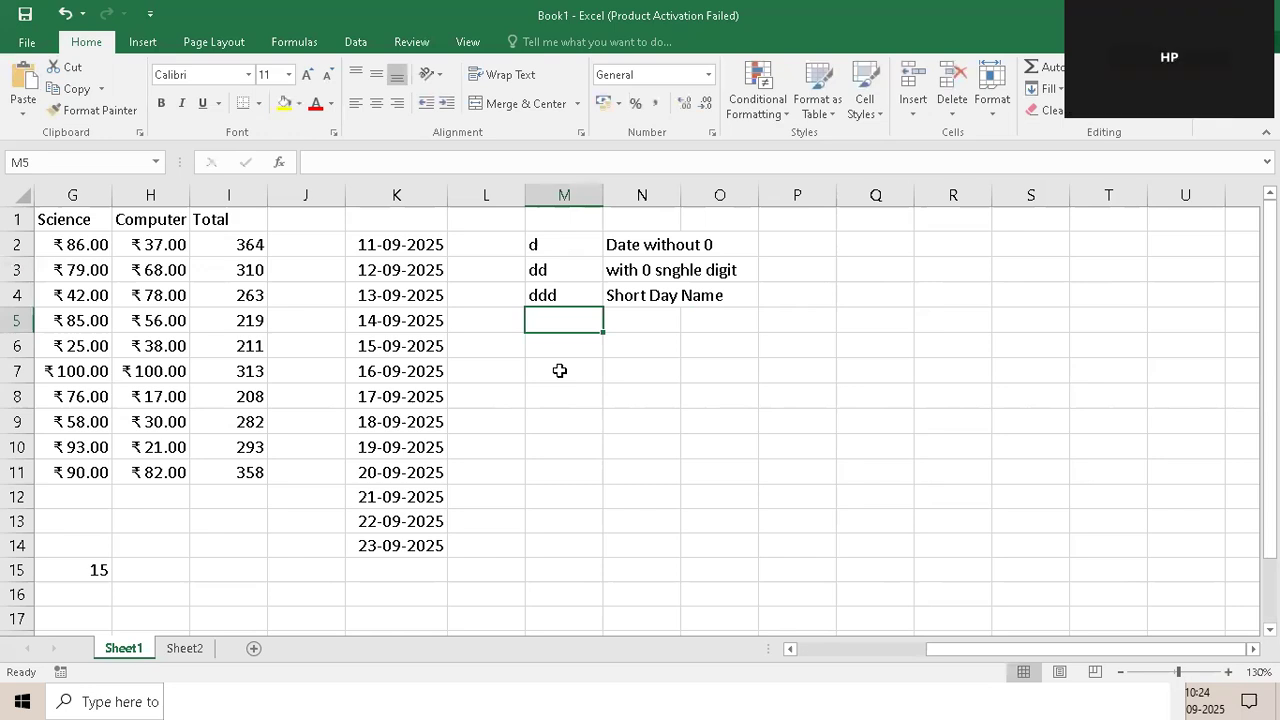
text(dddd)
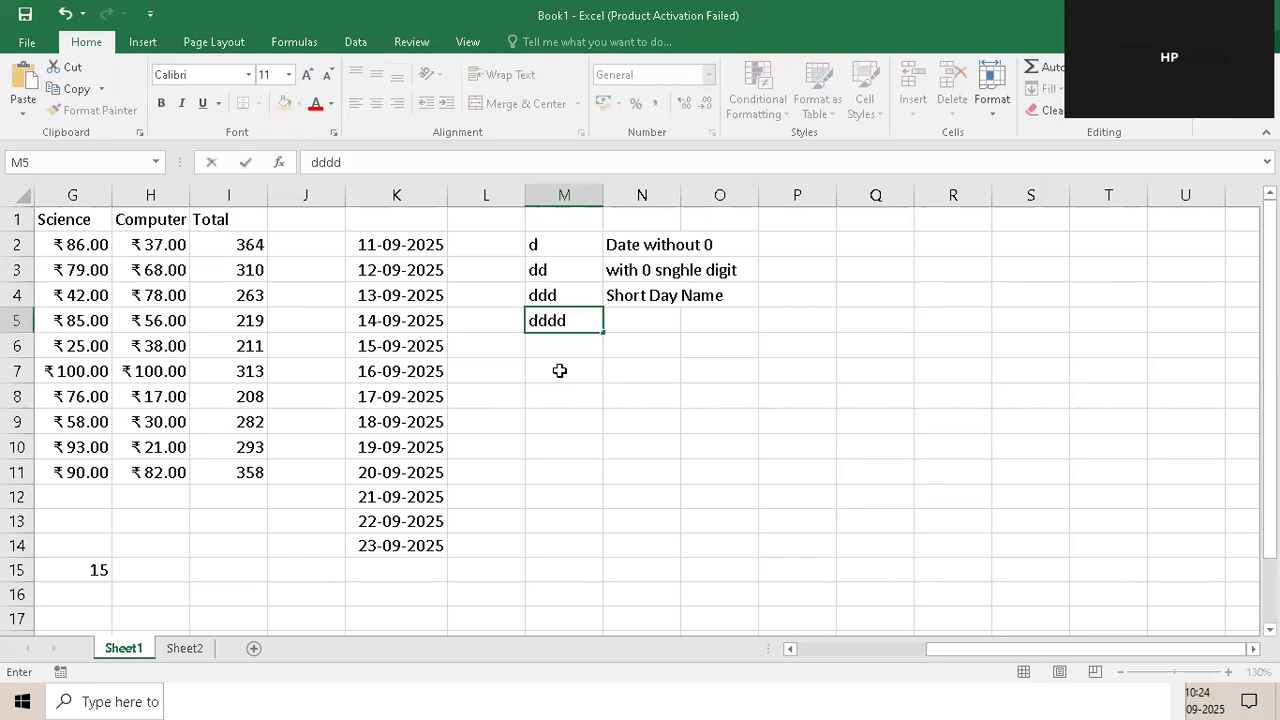
key(Tab)
text(F)
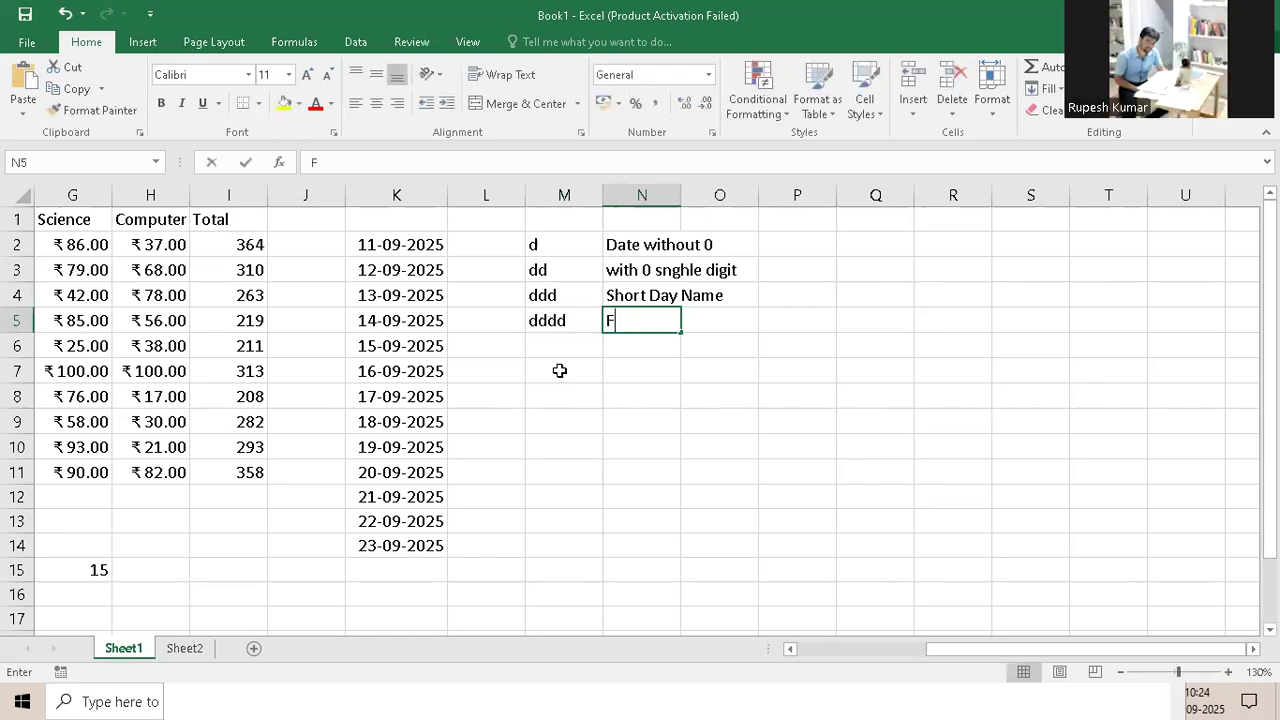
text(ull Day Name)
key(Return)
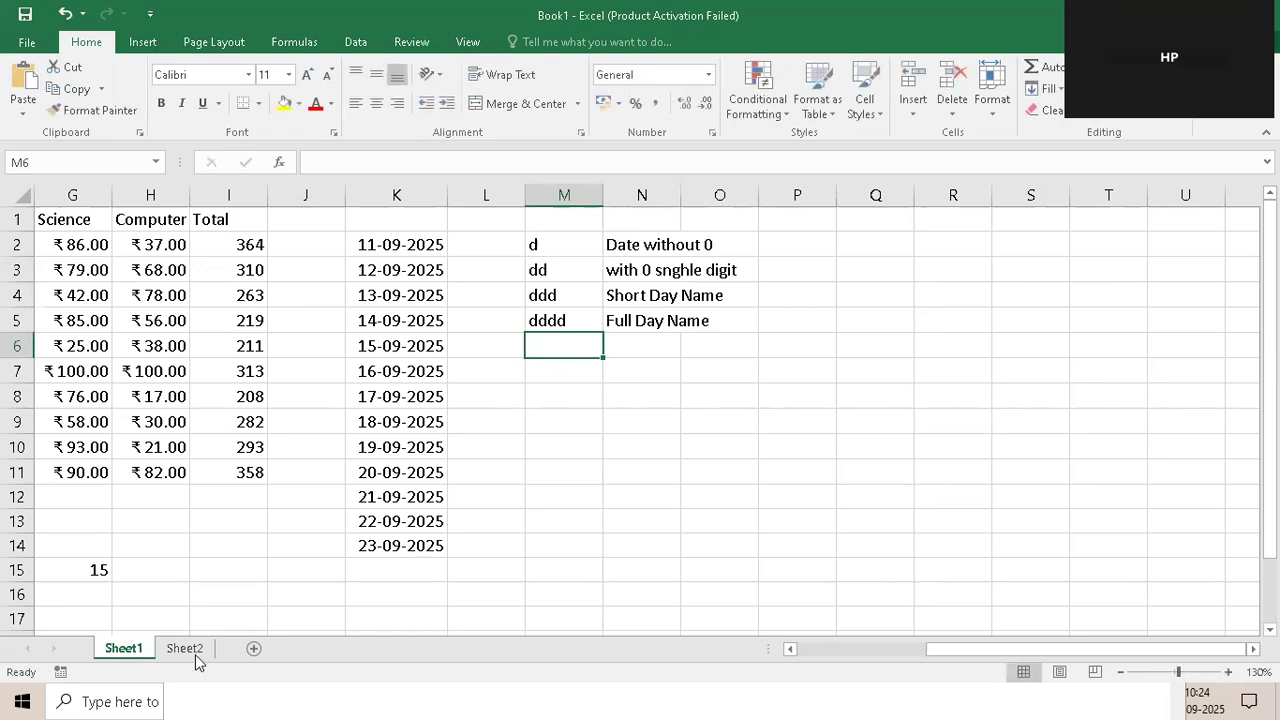
Glance at the date headers on Sheet2, then enter the format code "m" in M6 of Sheet1
key(ctrl+Page_Down)
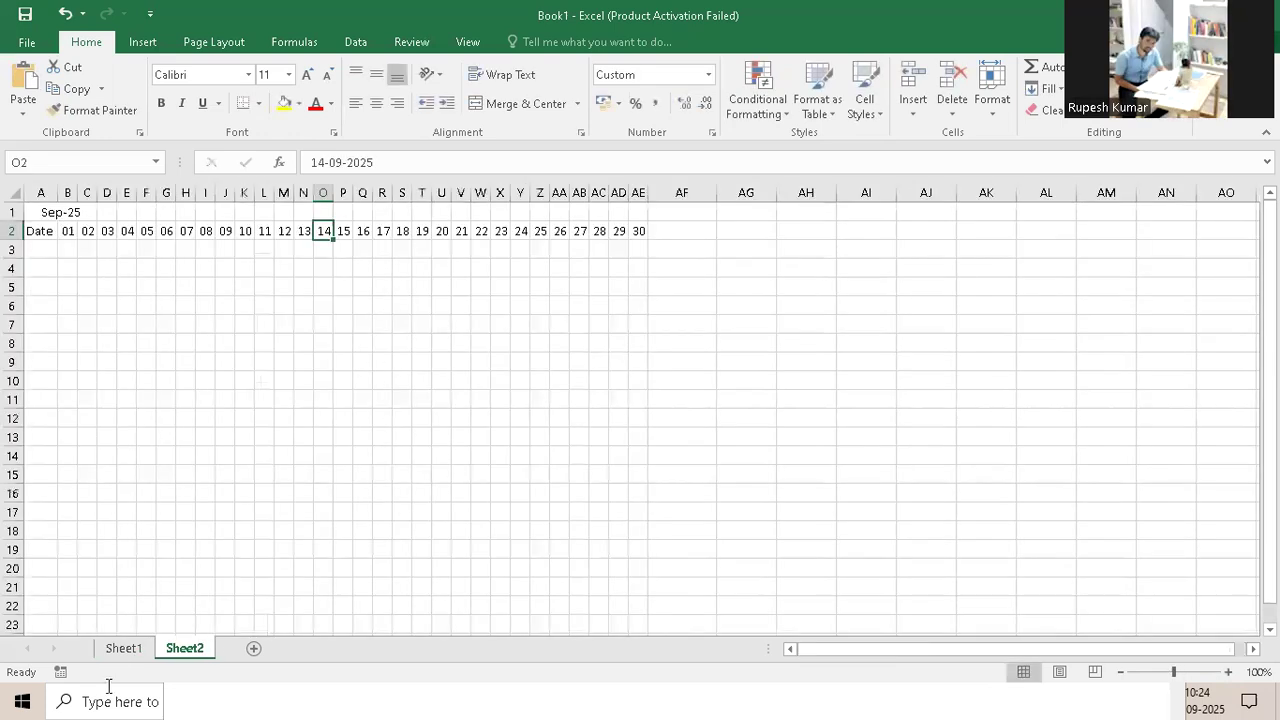
key(ctrl+Page_Up)
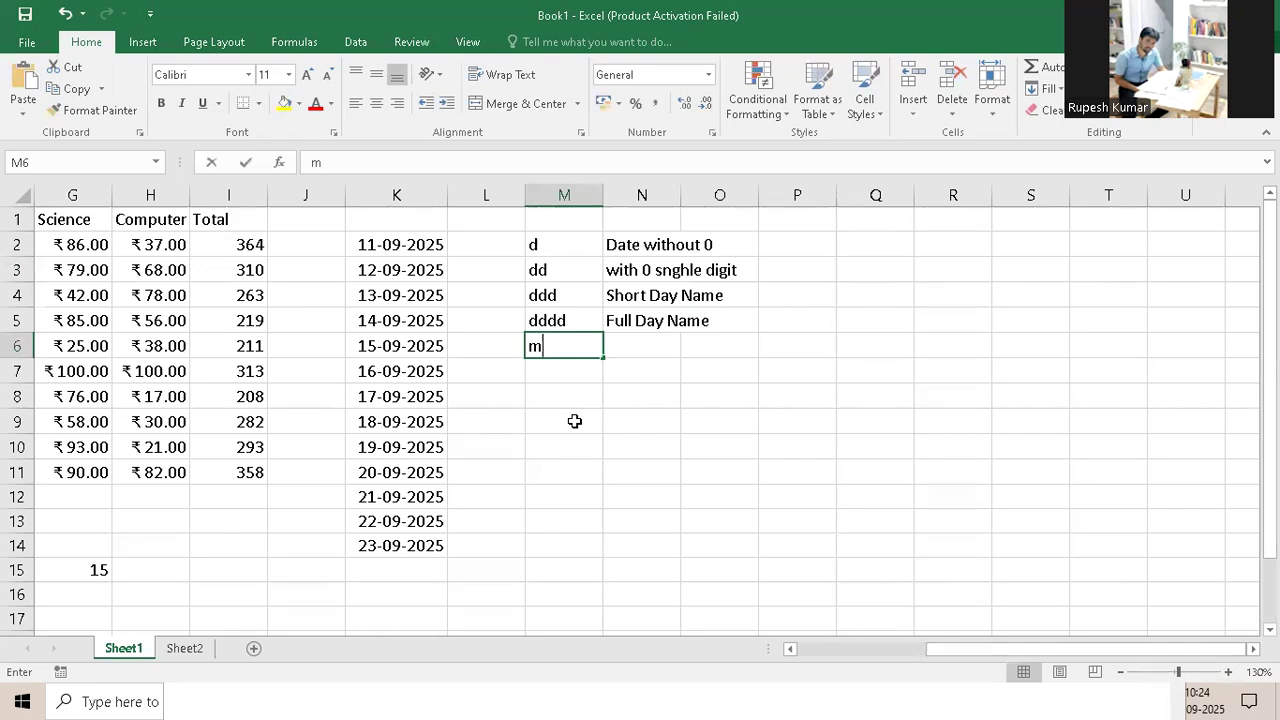
key(Return)
text(m)
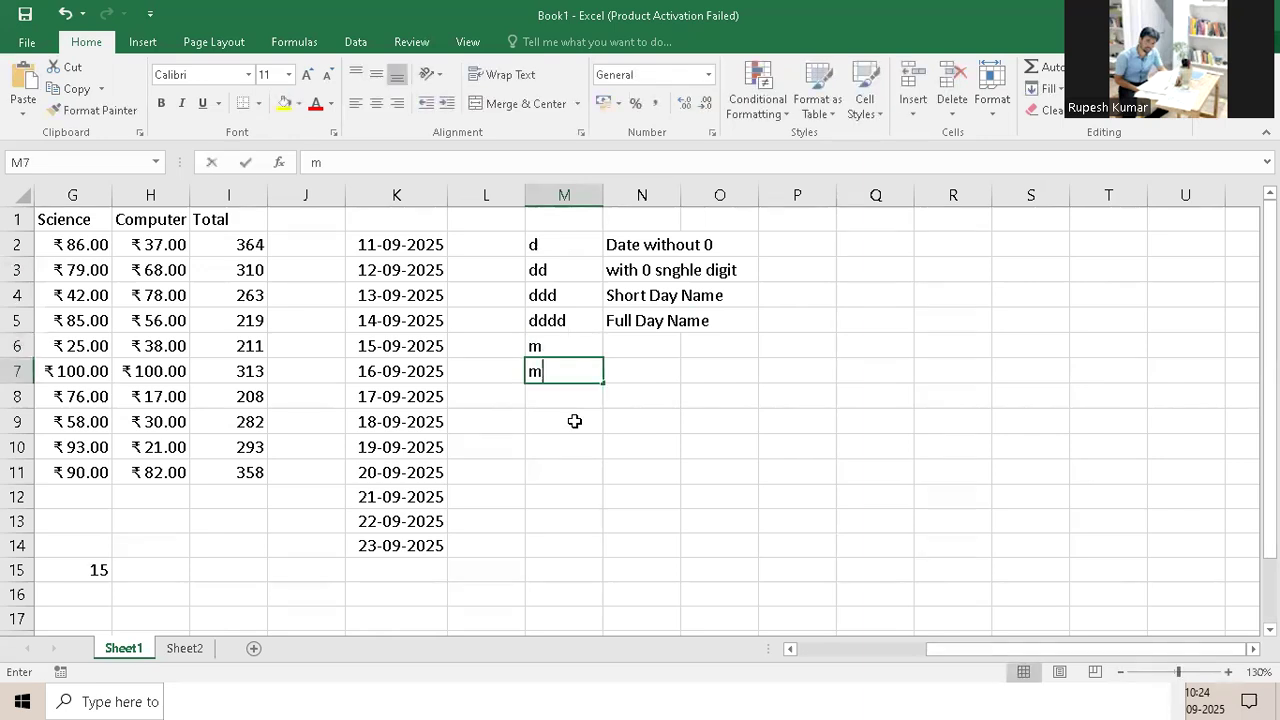
key(Return)
text(m)
key(Return)
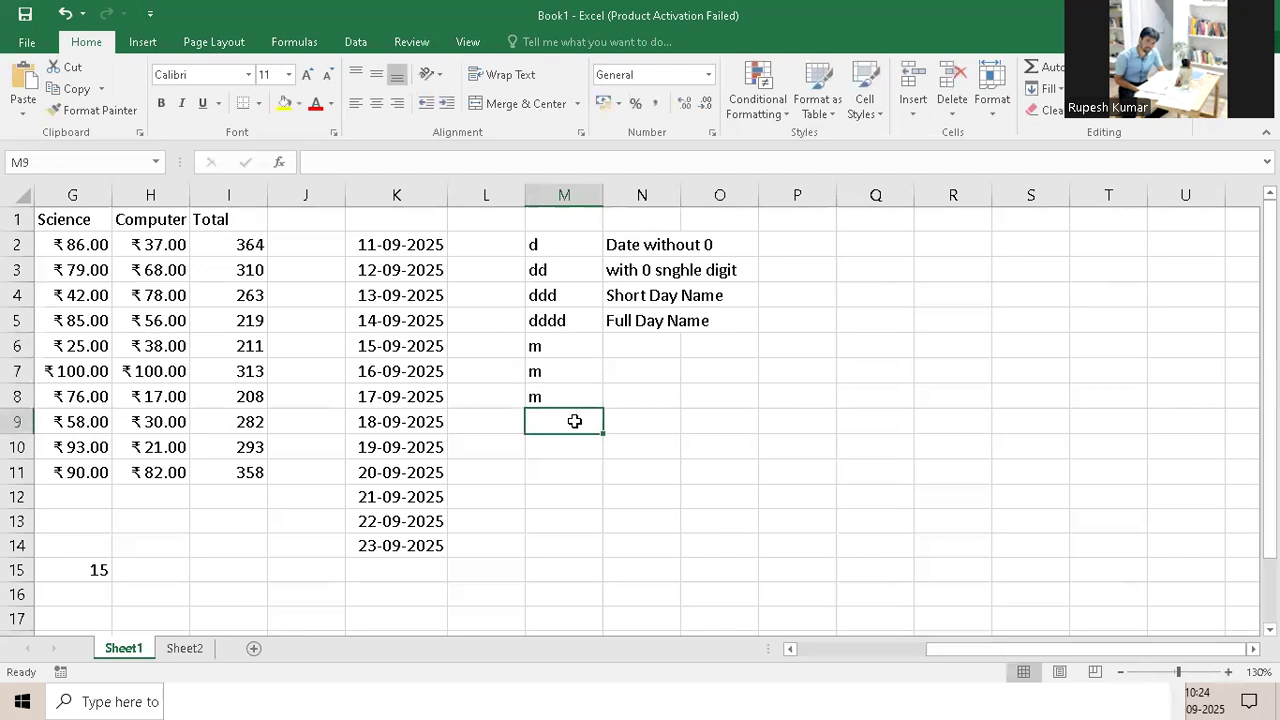
Enter the month format codes "mm" in M7, "mmm" in M8 and "mmmm" in M9
key(Up)
key(Up)
text(mm)
key(Return)
text(mmm)
key(Return)
text(mmmmm)
key(BackSpace)
key(Return)
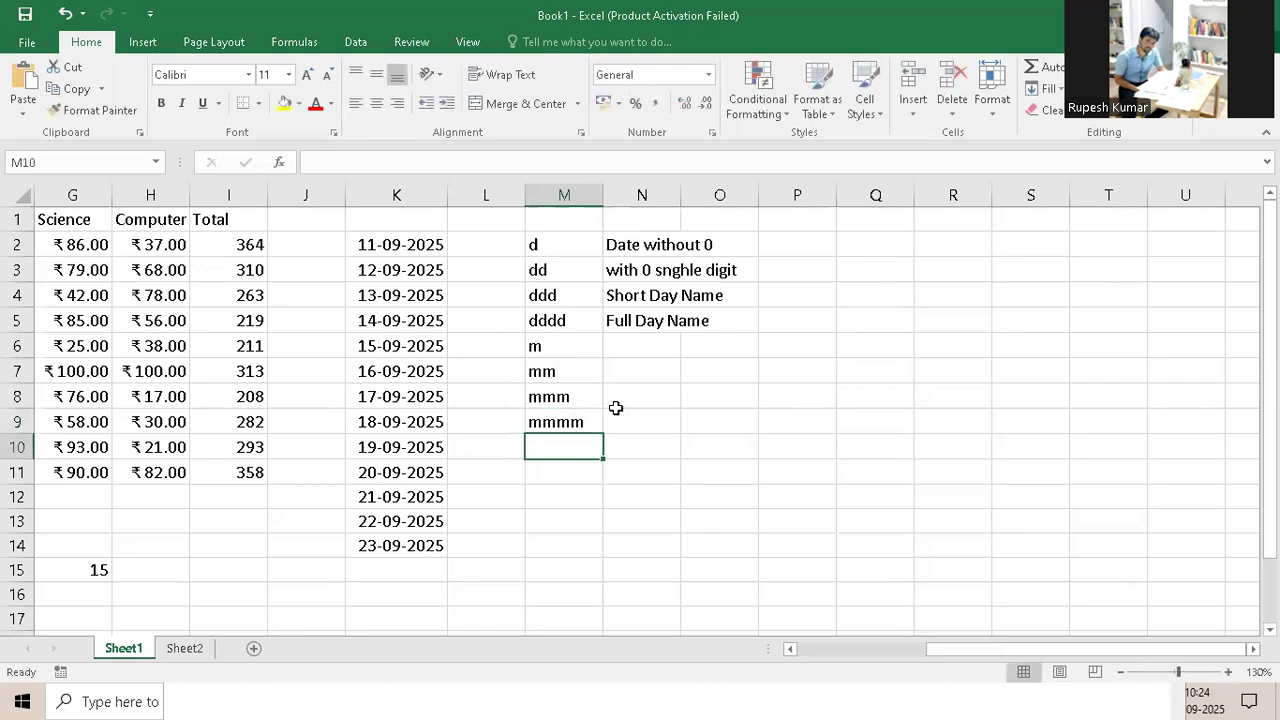
Enter the description "month in number without 0" in N6 for the m code
key(Right)
key(Up)
key(Up)
key(Up)
key(Up)
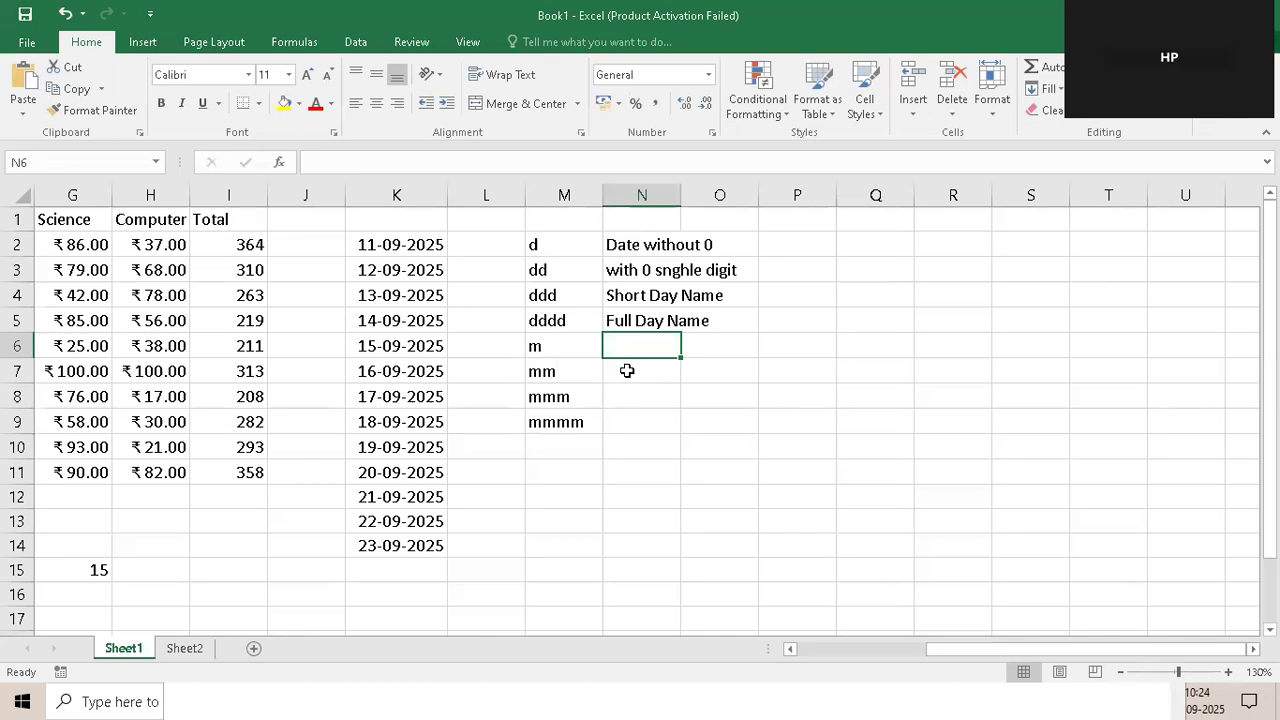
text(m)
text(o)
text(onth)
key(BackSpace)
key(BackSpace)
key(BackSpace)
key(BackSpace)
key(BackSpace)
text(nth in number without)
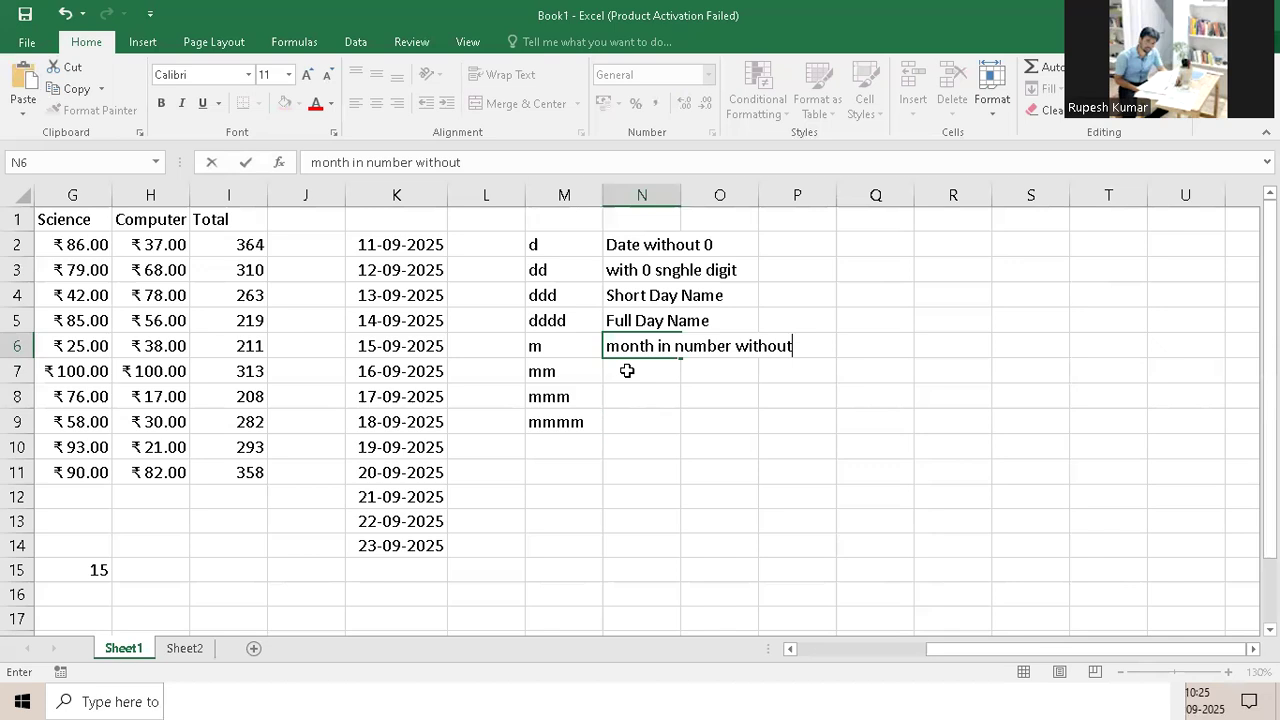
text( 0)
key(Return)
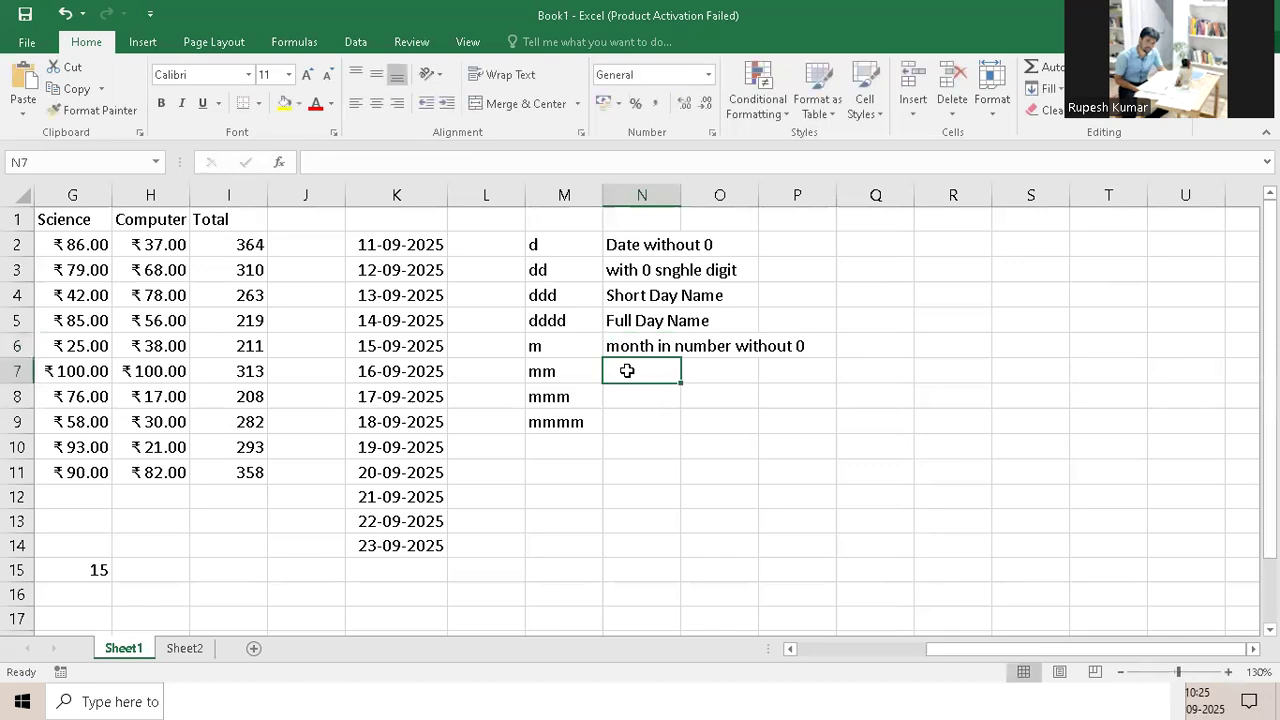
Enter the description "month in number with 0" in N7 for the mm code
text(mon)
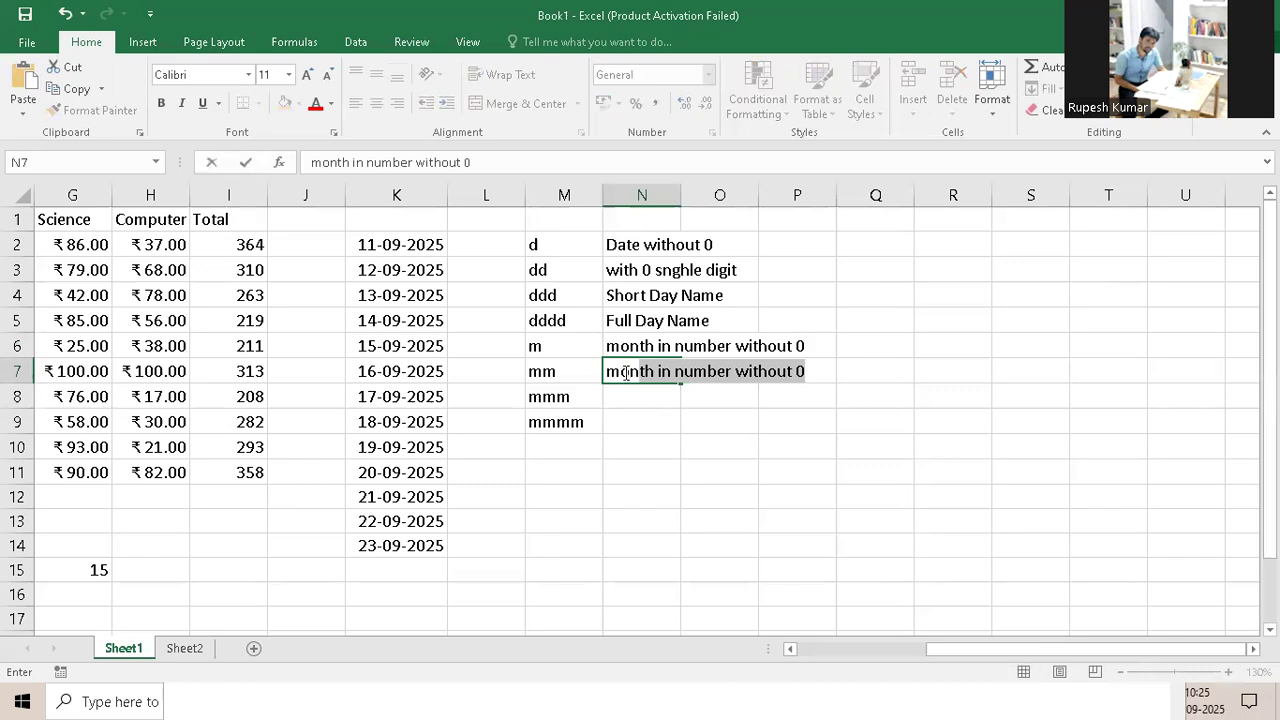
click(790, 373)
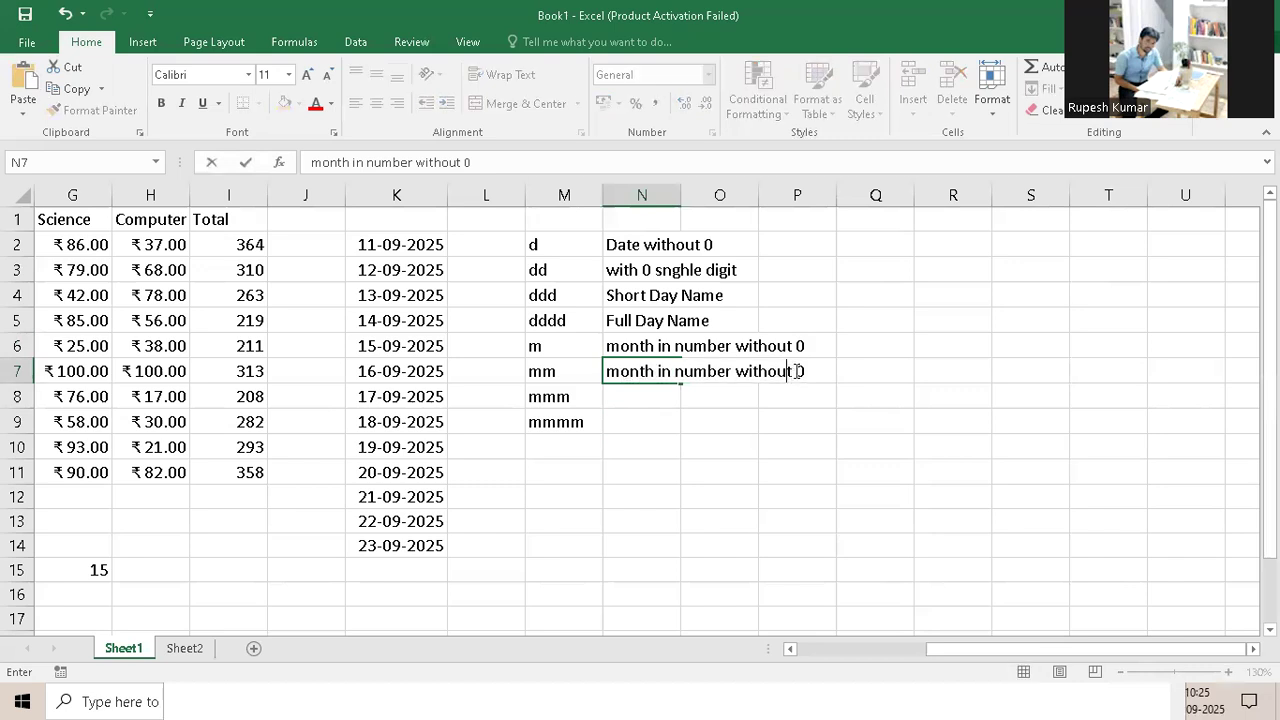
drag(791, 371, 777, 371)
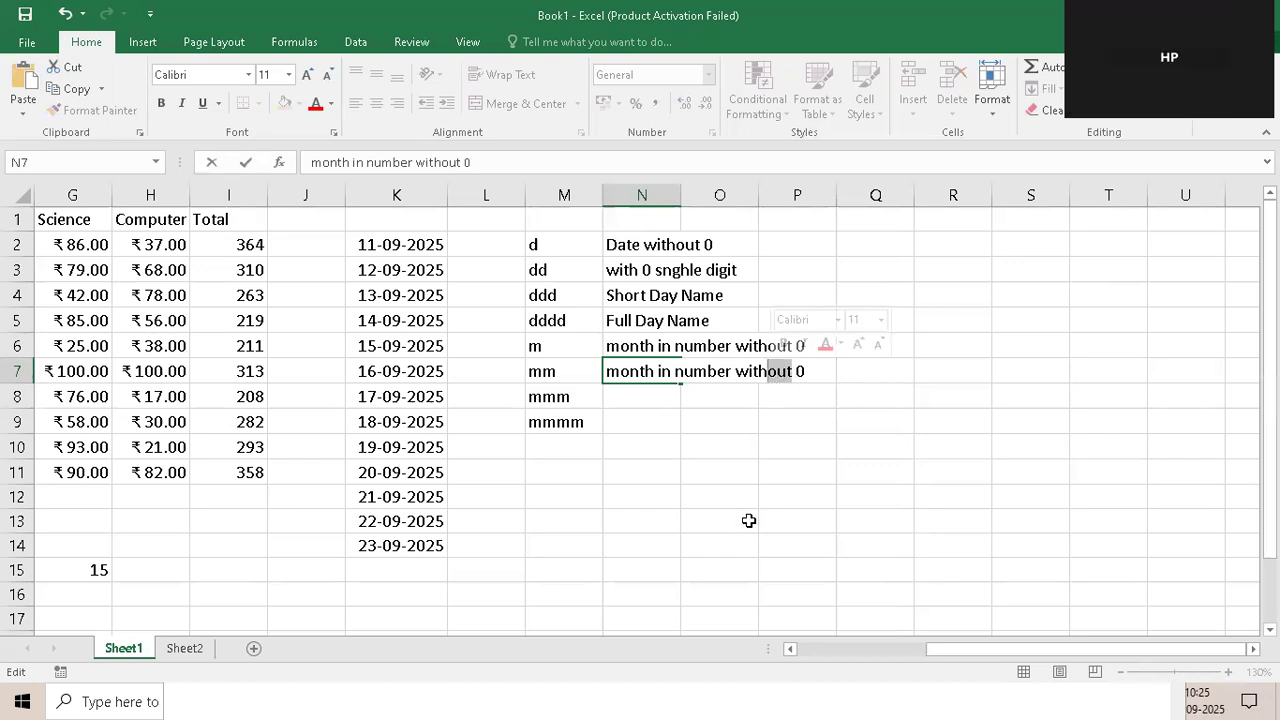
key(BackSpace)
key(BackSpace)
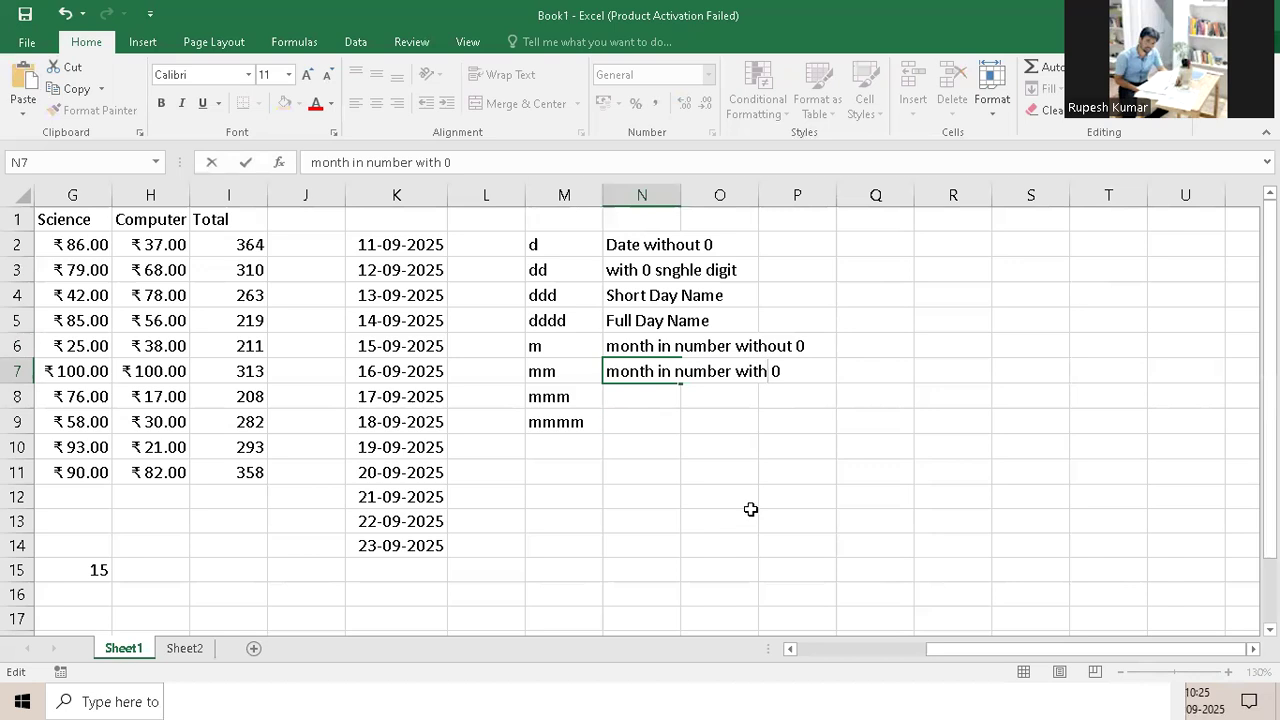
key(Return)
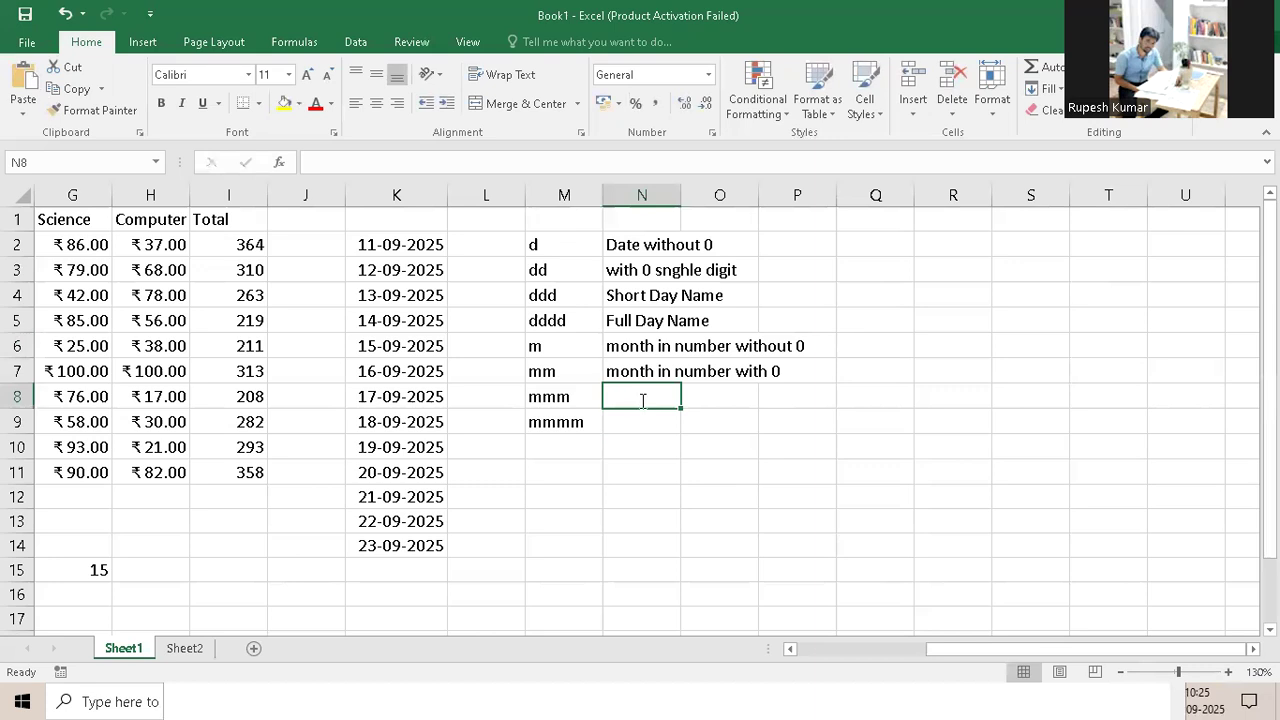
Enter the descriptions "Short Month Name" in N8 and "Full month name" in N9
text(Short )
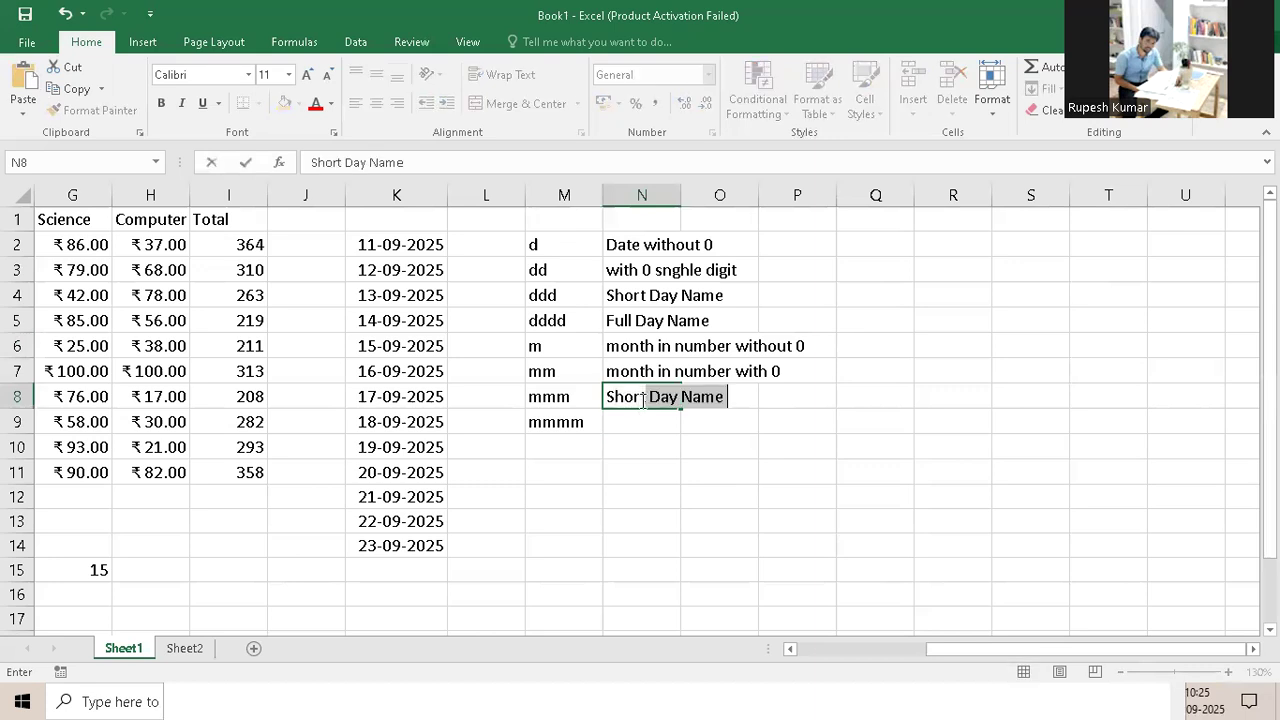
text(Month Name)
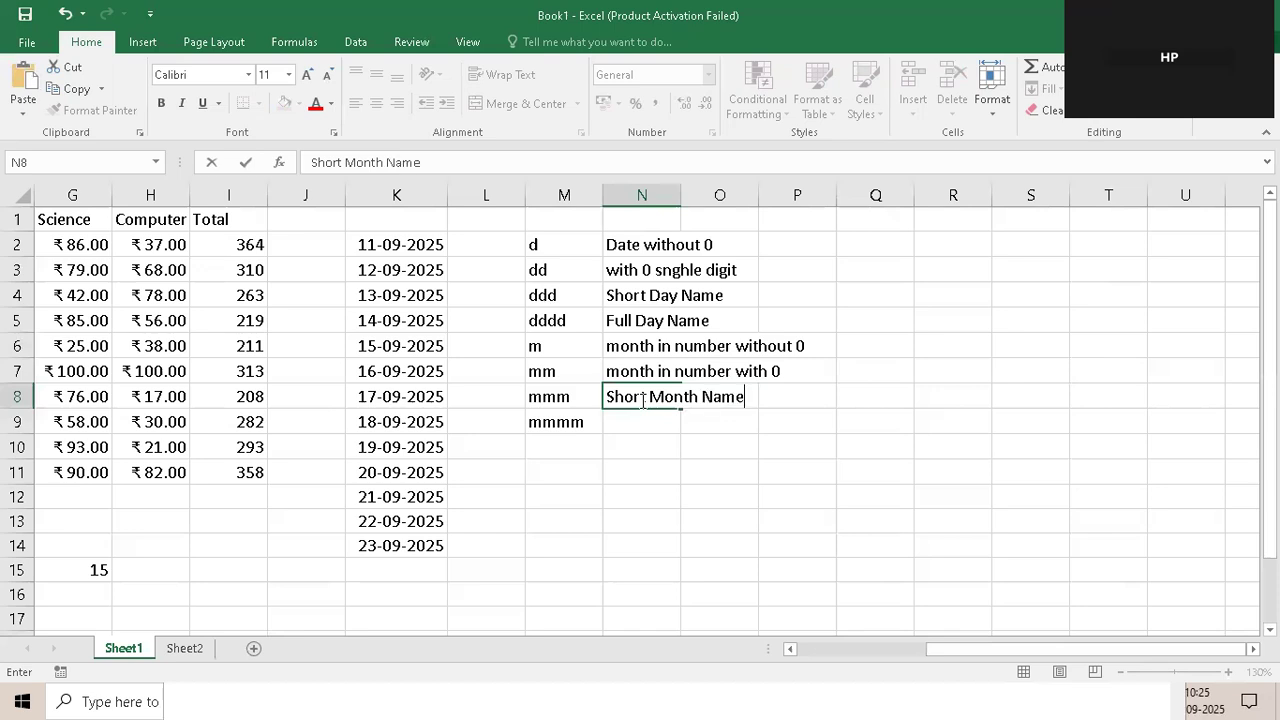
key(Return)
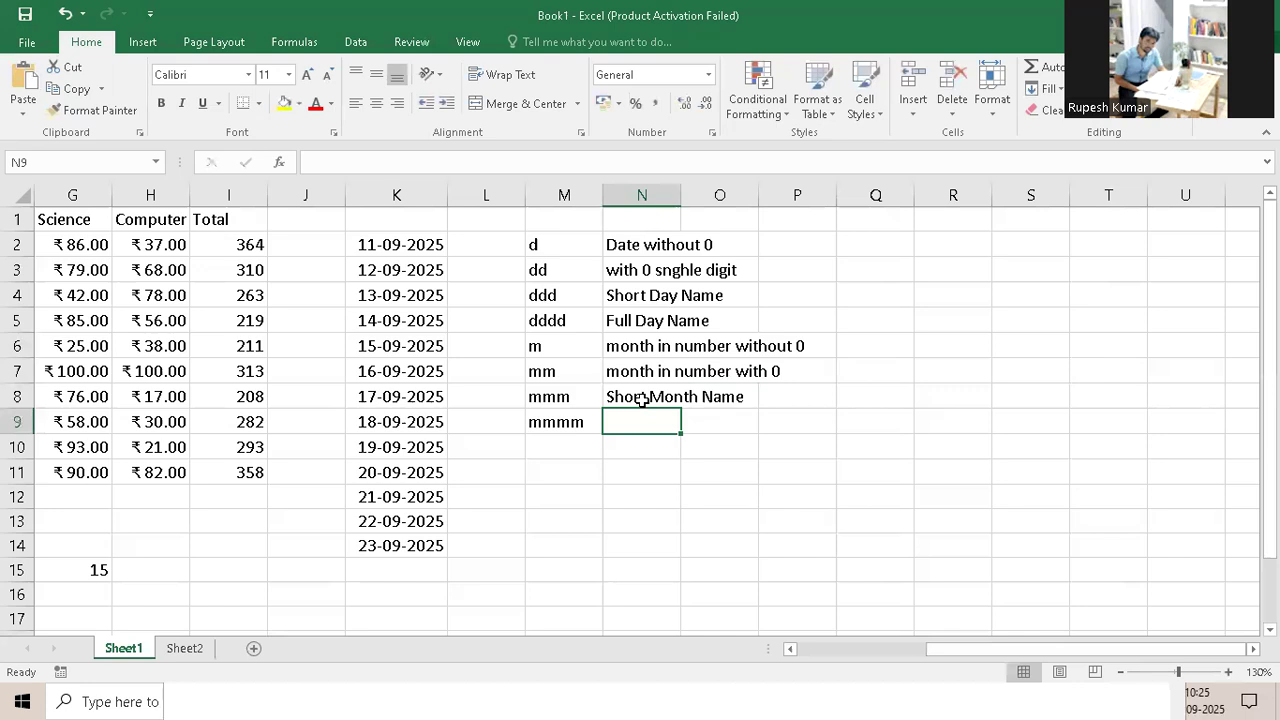
text(Full )
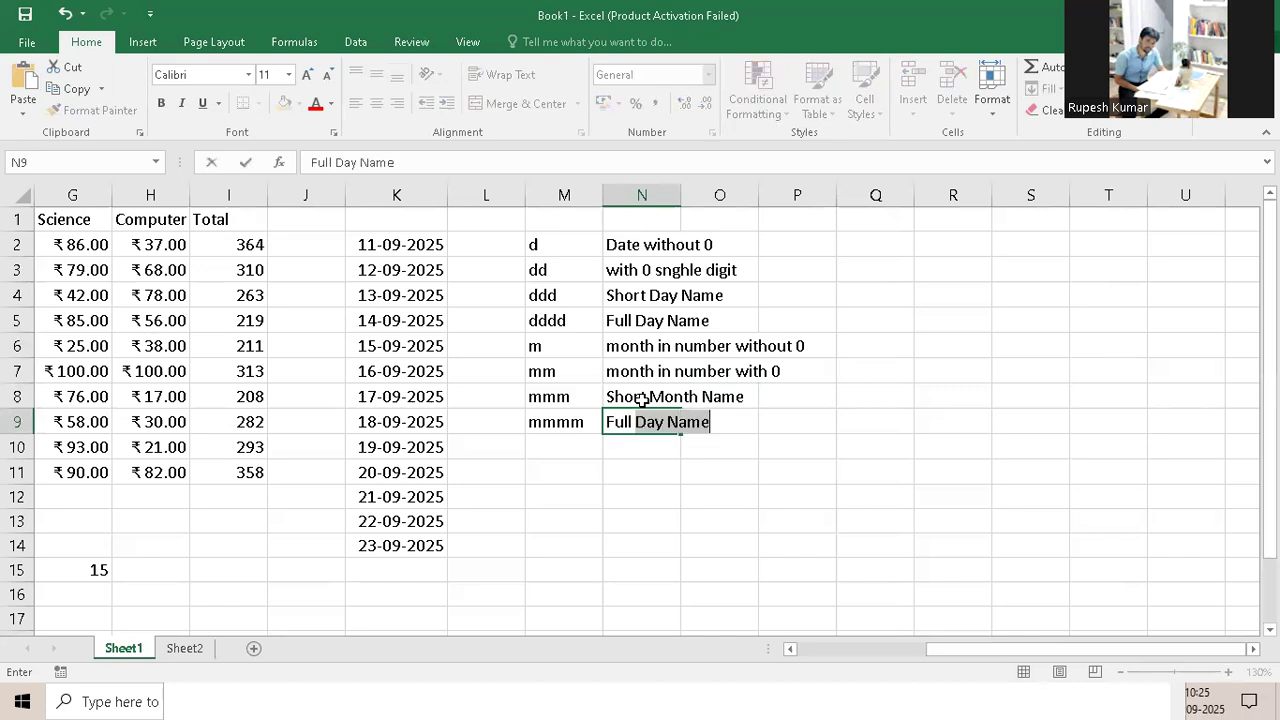
text(month na)
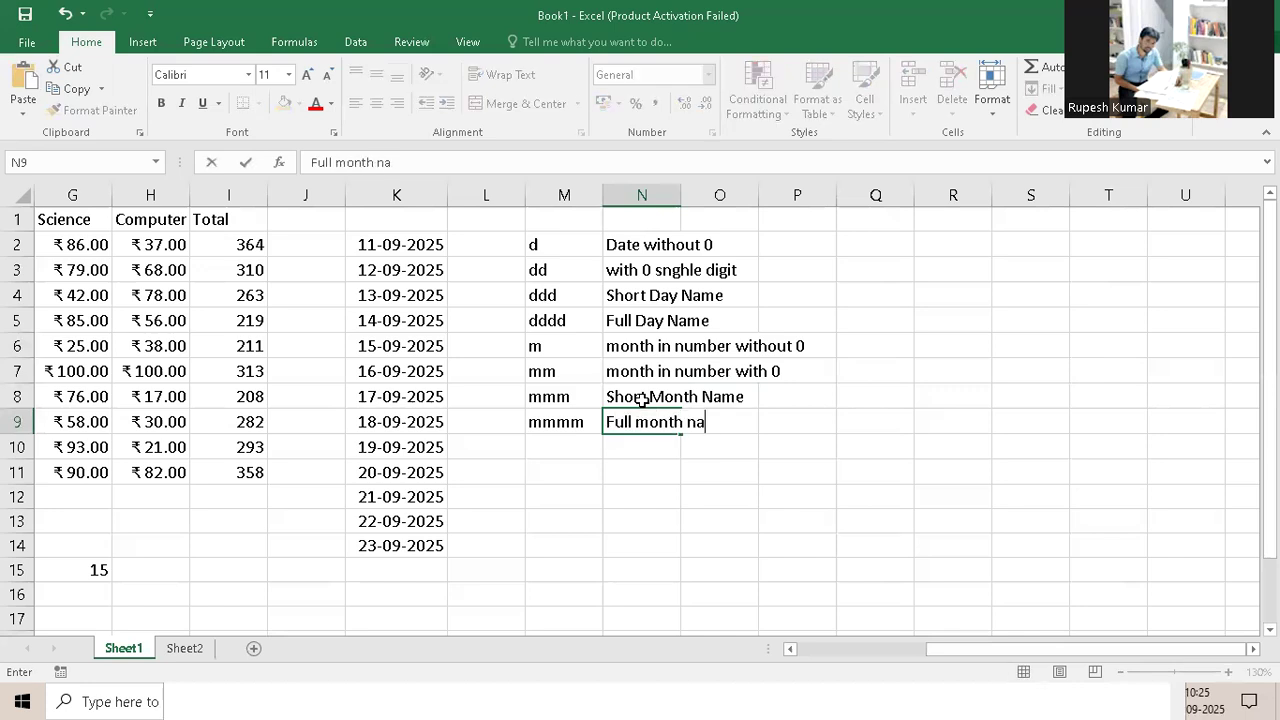
text(me)
key(Return)
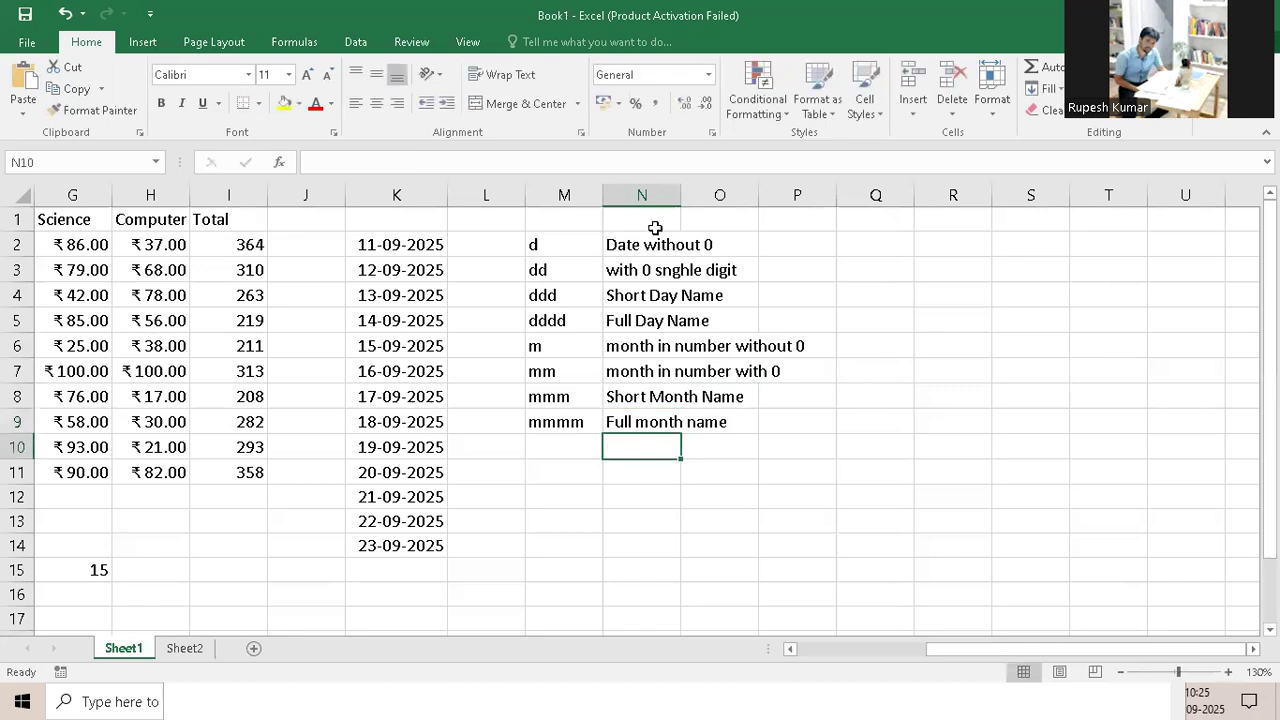
Widen column N to fit its descriptions, and enter the day examples 2 in O2 and 02 in O3
drag(680, 190, 823, 195)
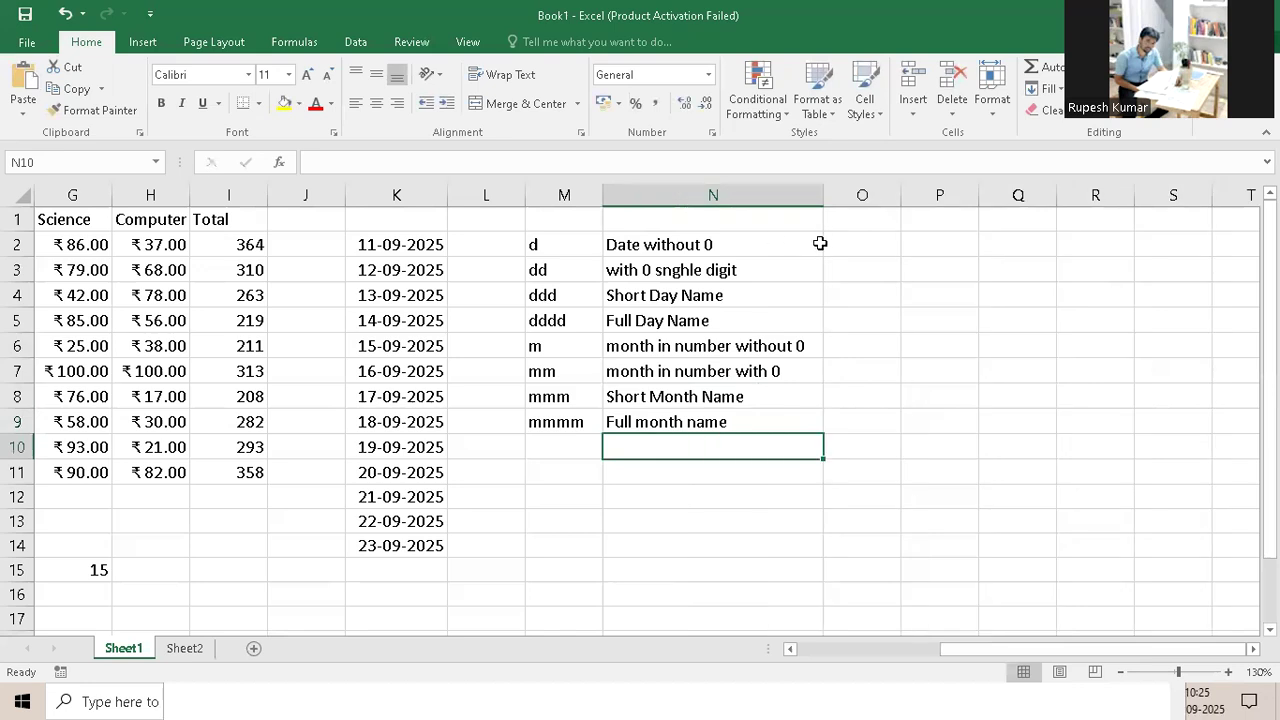
click(861, 244)
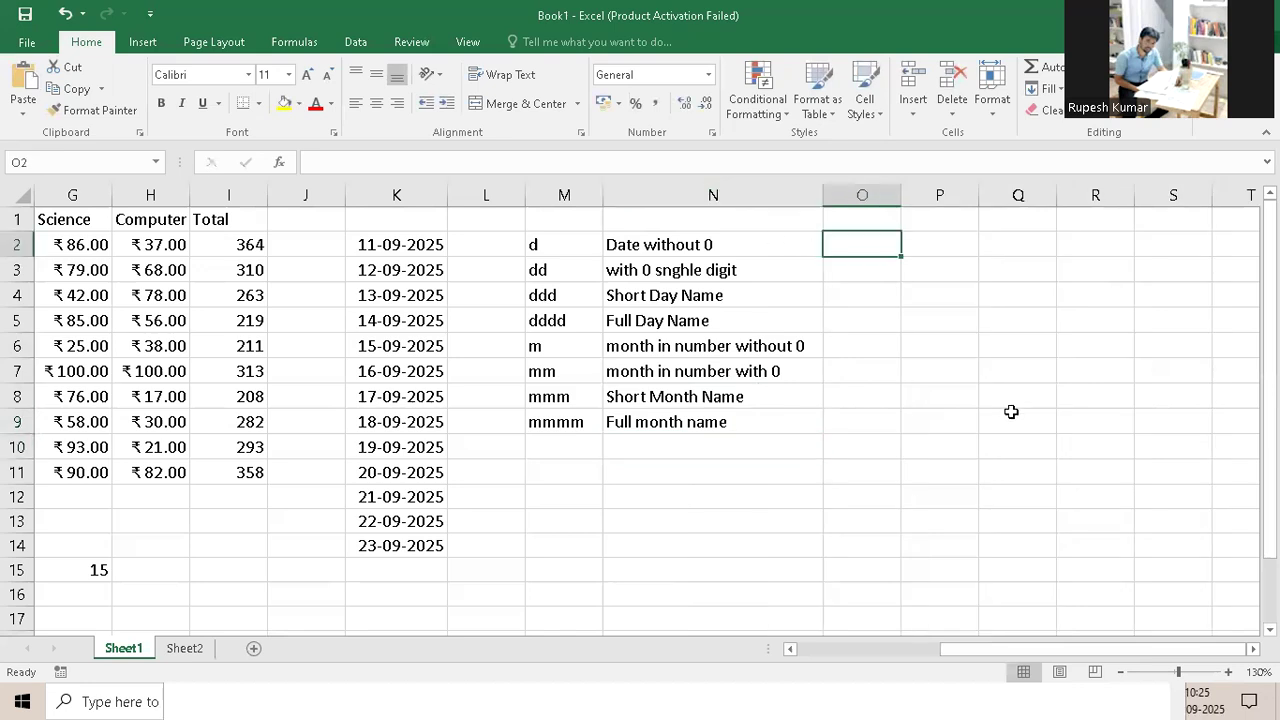
text(2)
key(Return)
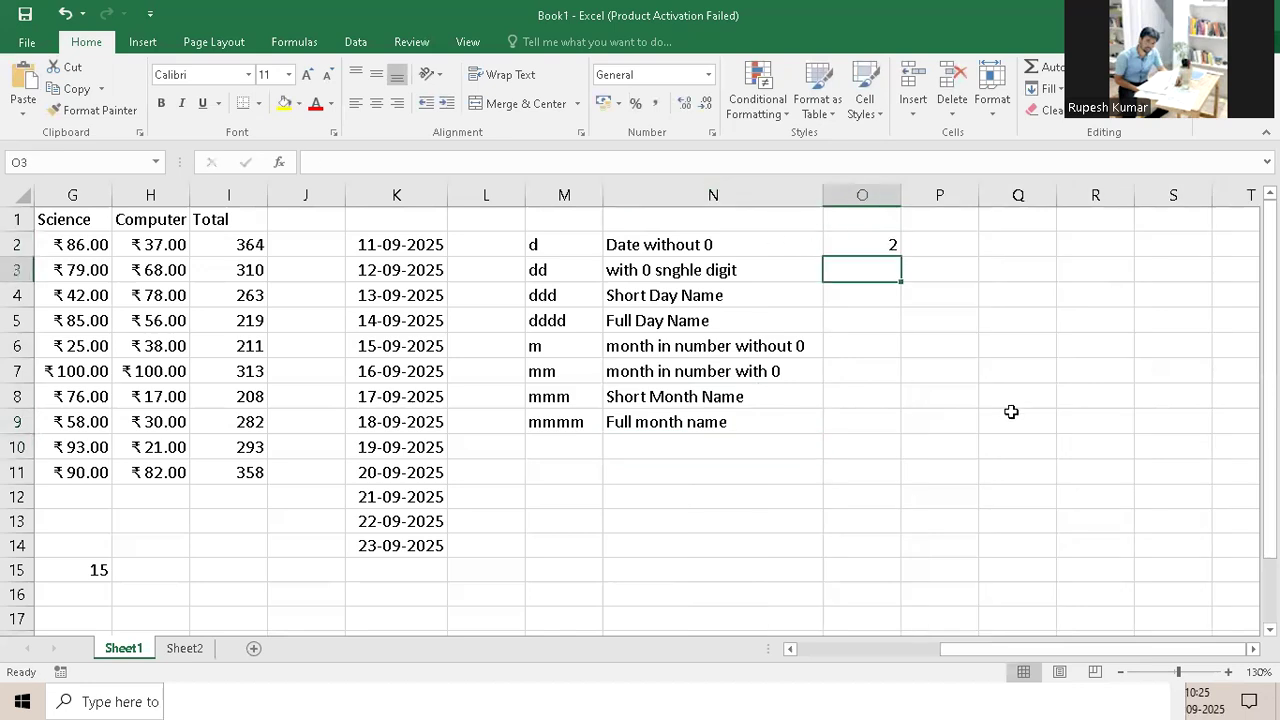
text(02)
key(ctrl+Return)
key(Down)
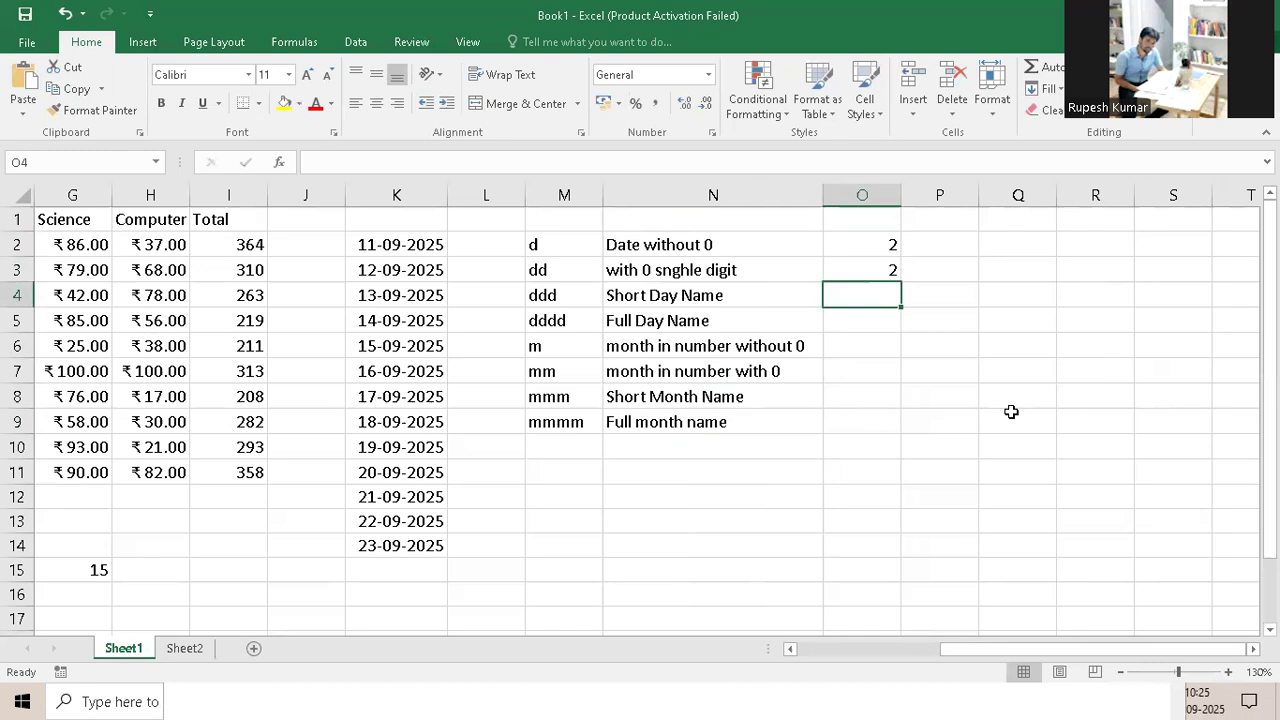
Enter the day name examples "Mon" in O4 and "Monday" in O5
text(Mon)
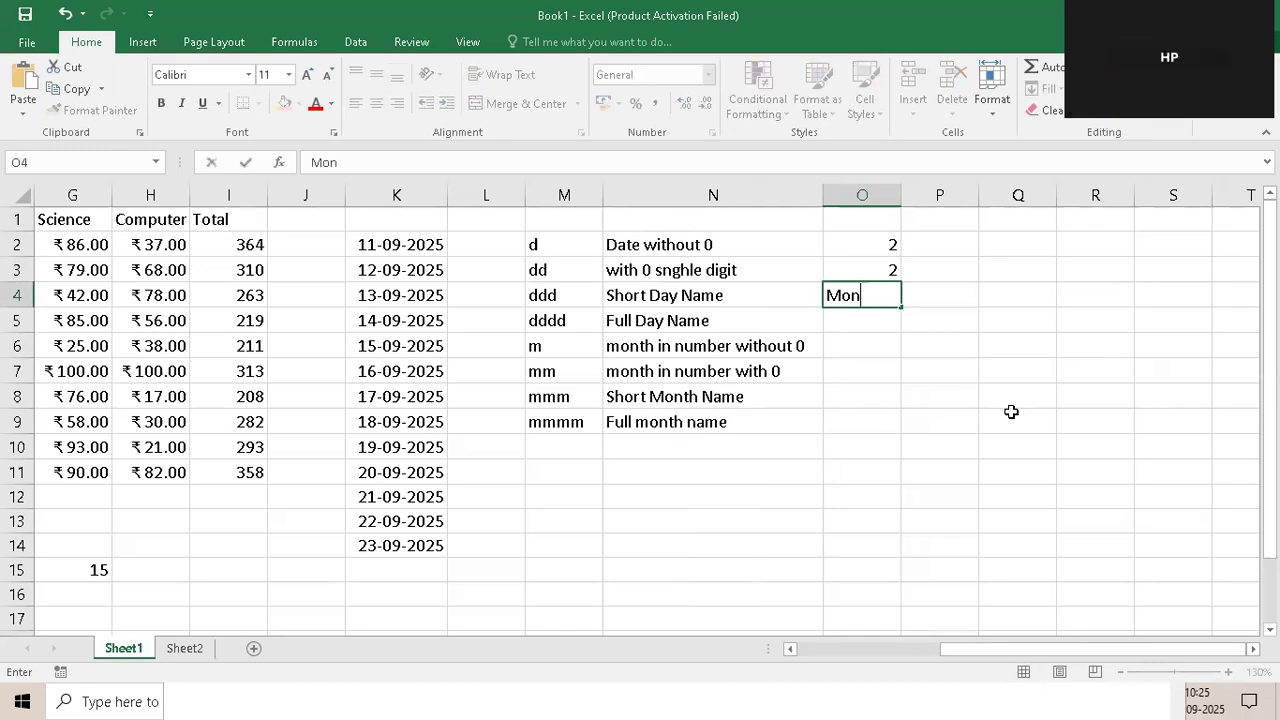
key(Return)
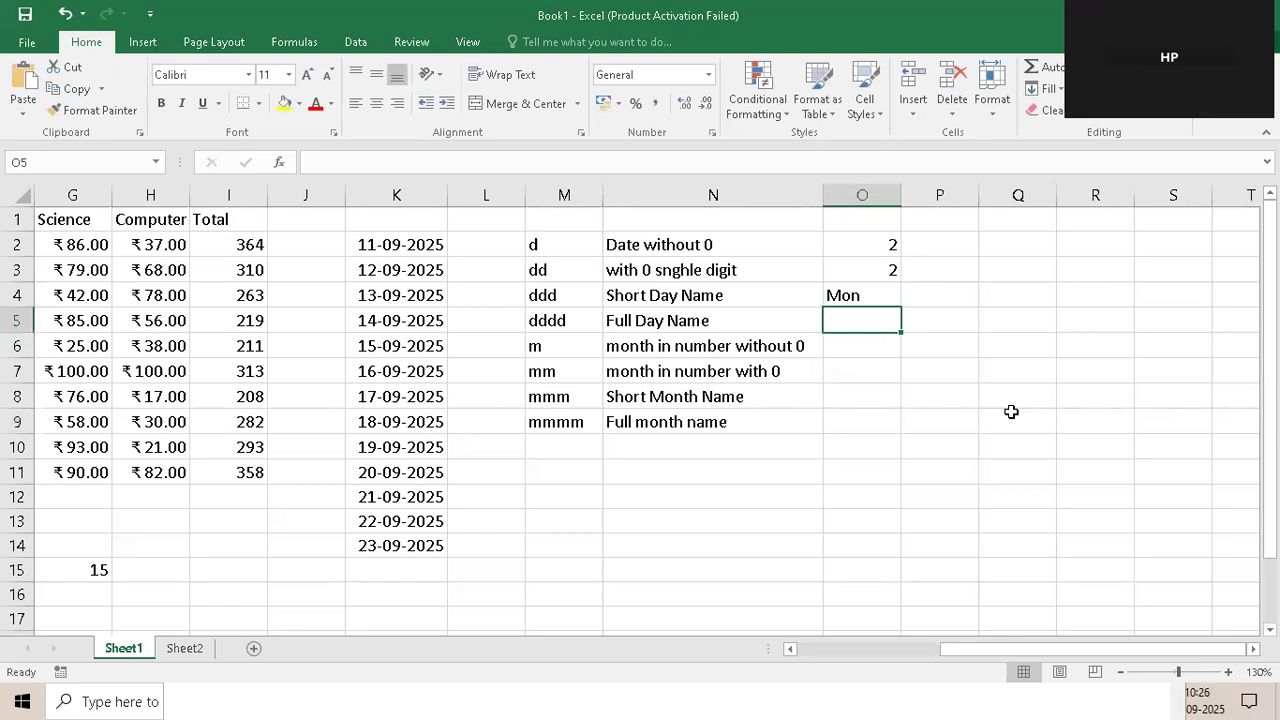
text(Monday)
key(Return)
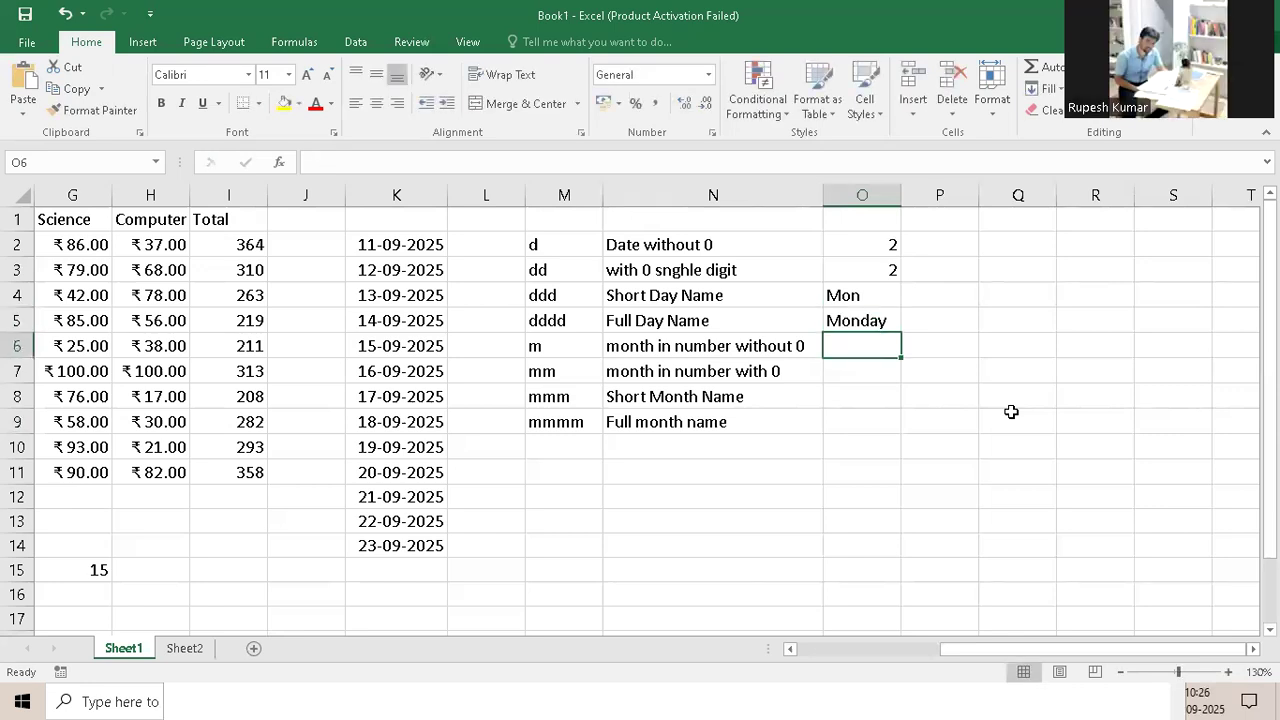
Enter the month number examples 3 in O6 and 10 in O7
text(3)
key(Return)
text(10)
key(Return)
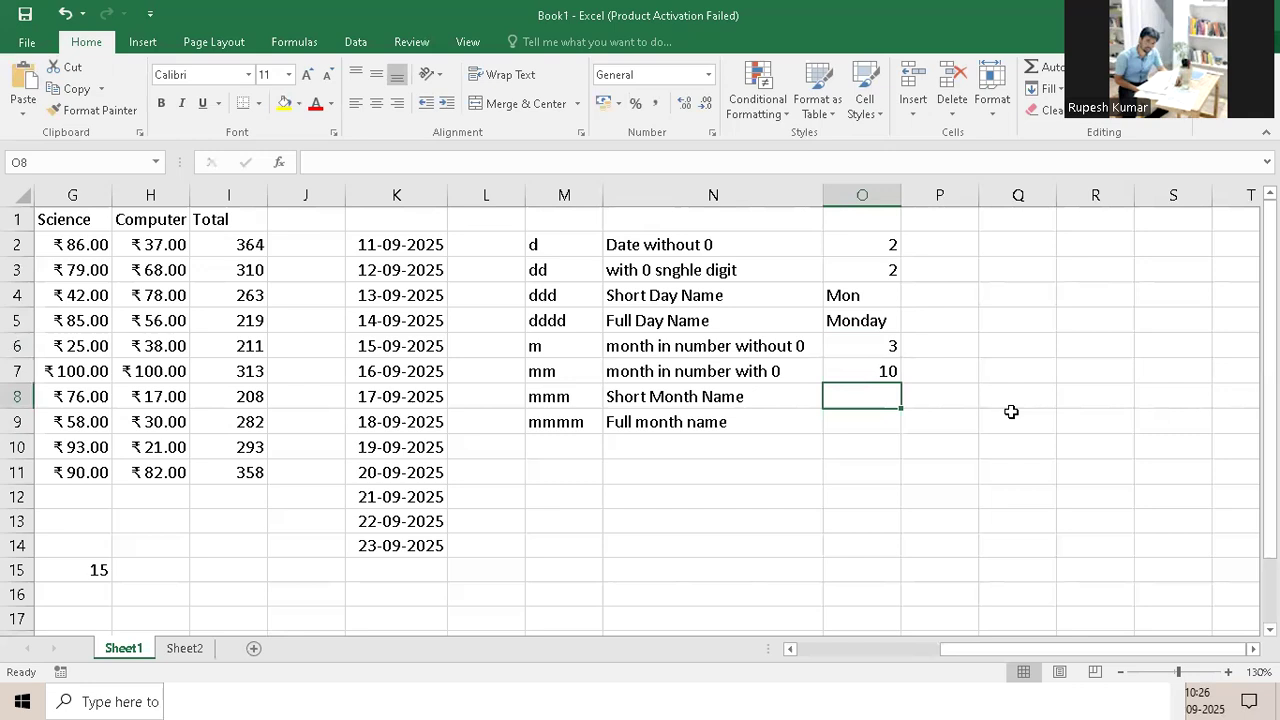
Enter the month name examples "Jan" in O8 and "January" in O9
text(Jan)
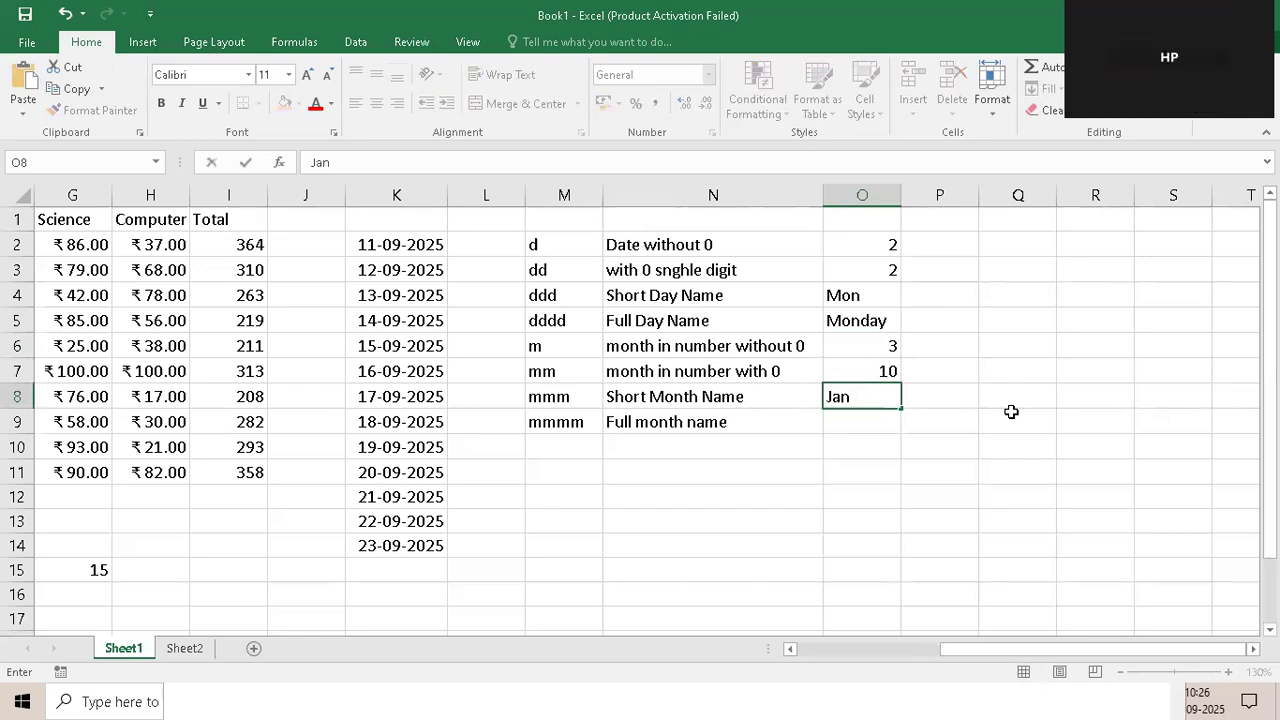
key(Return)
text(N)
key(BackSpace)
text(January)
key(Return)
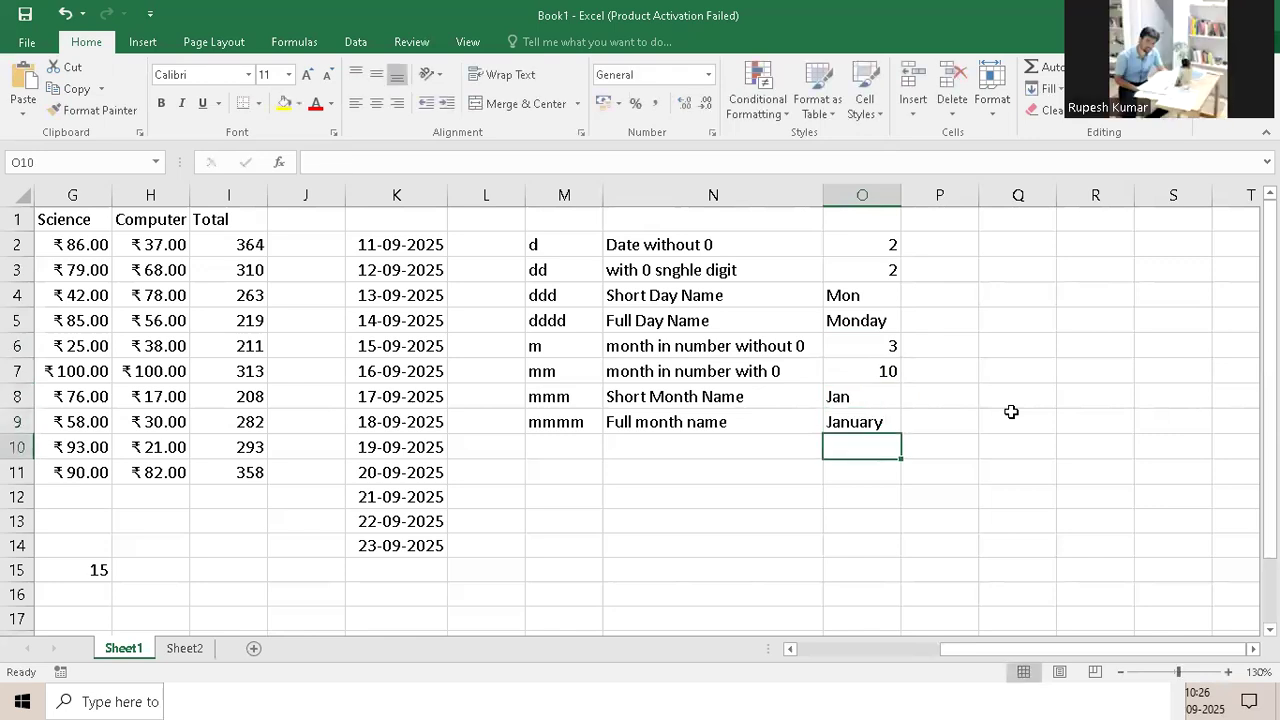
Enter the format code "y/yy" in M10 and its description "Year in two digits" in N10
key(Left)
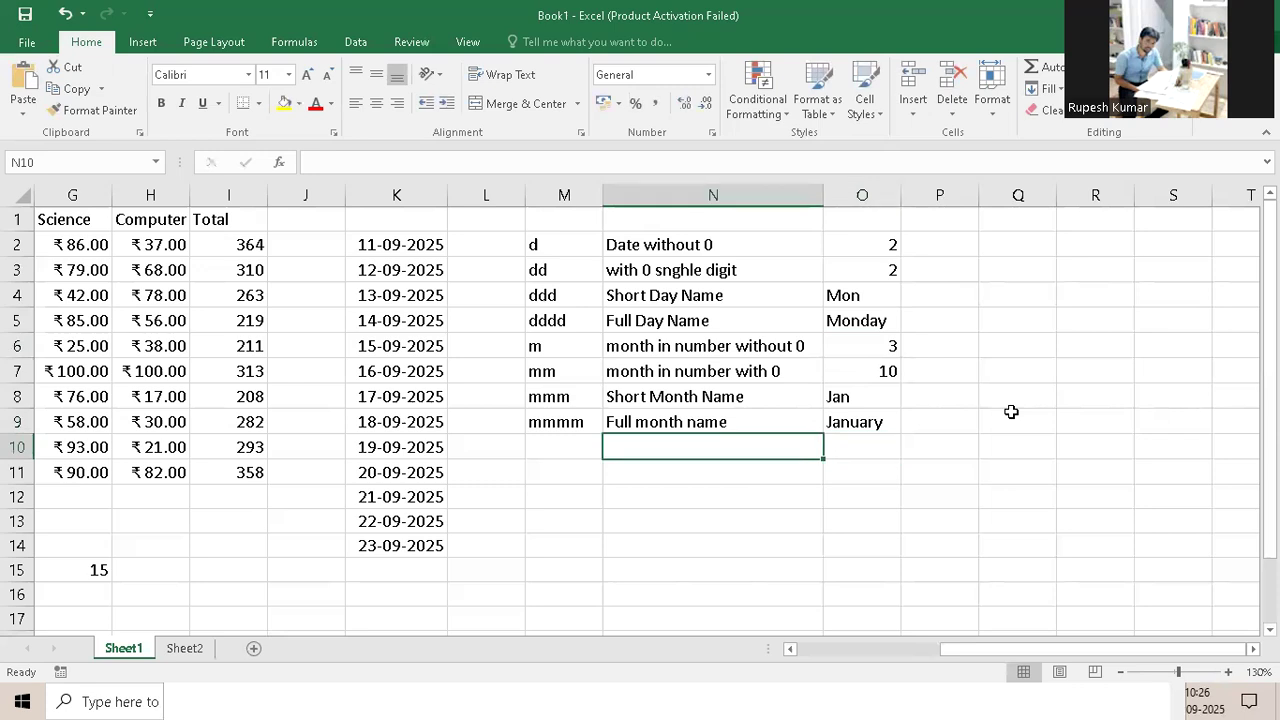
key(Left)
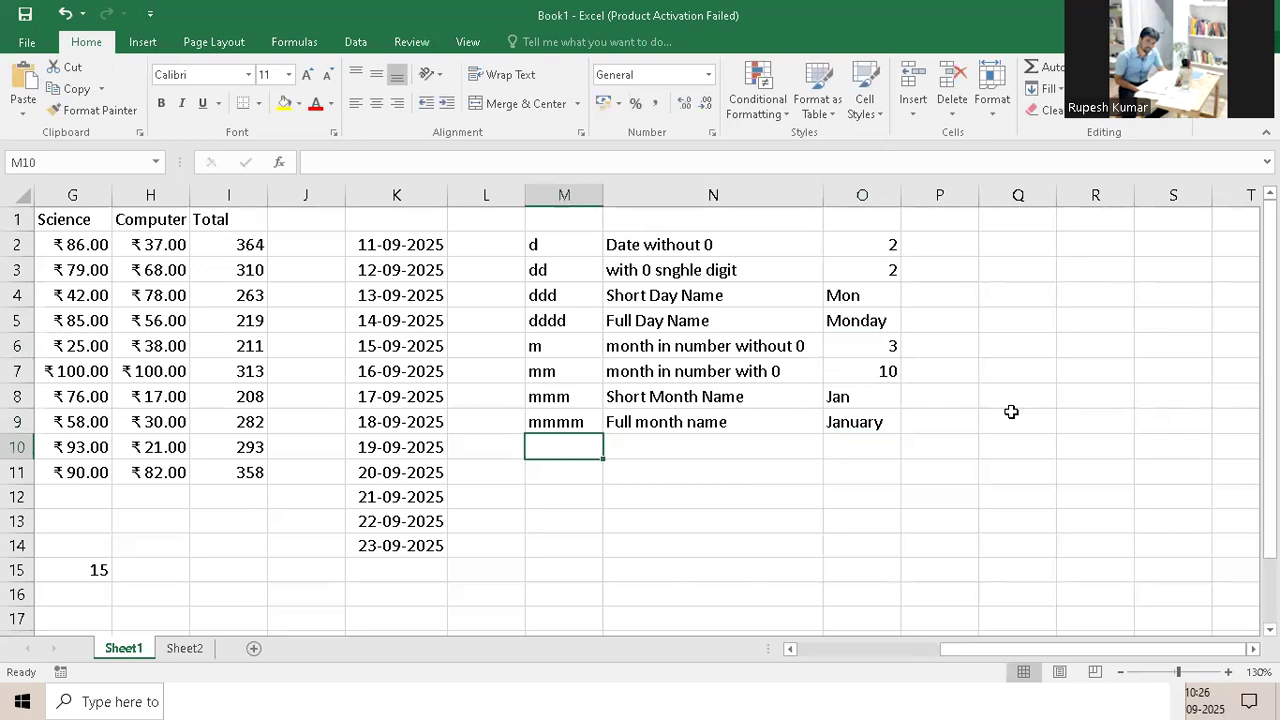
text(y/)
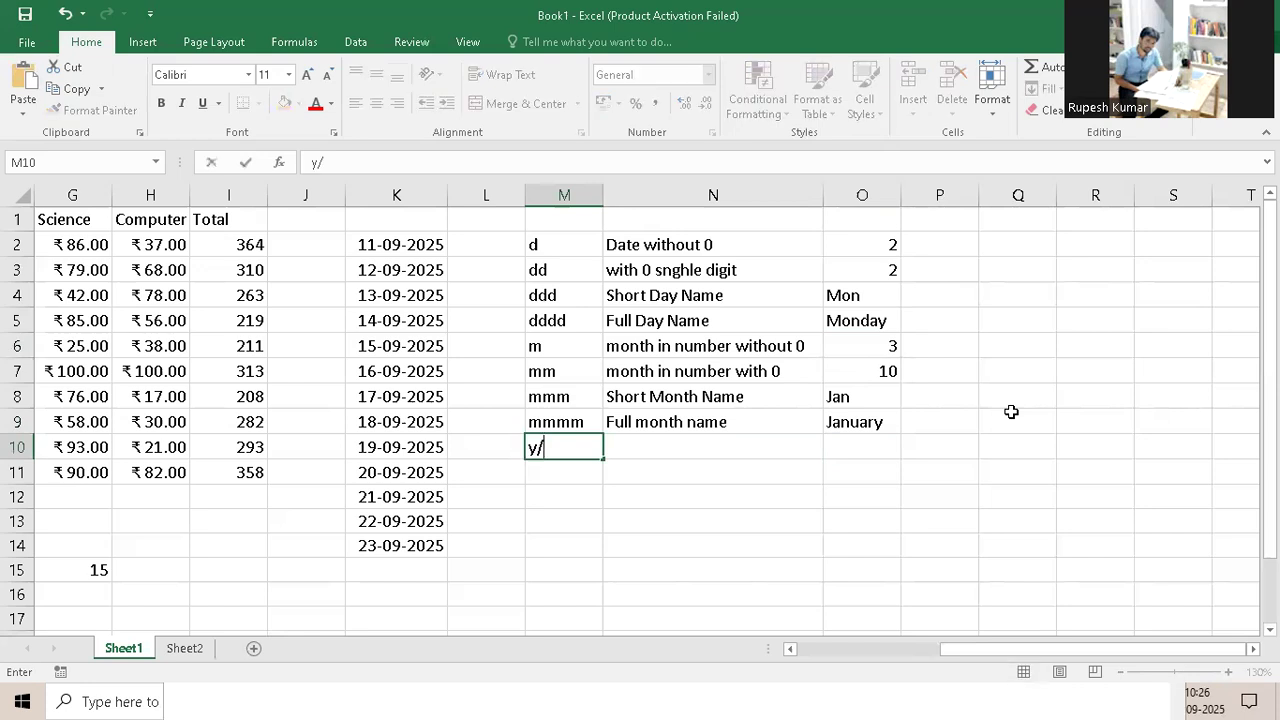
text(yy)
key(Tab)
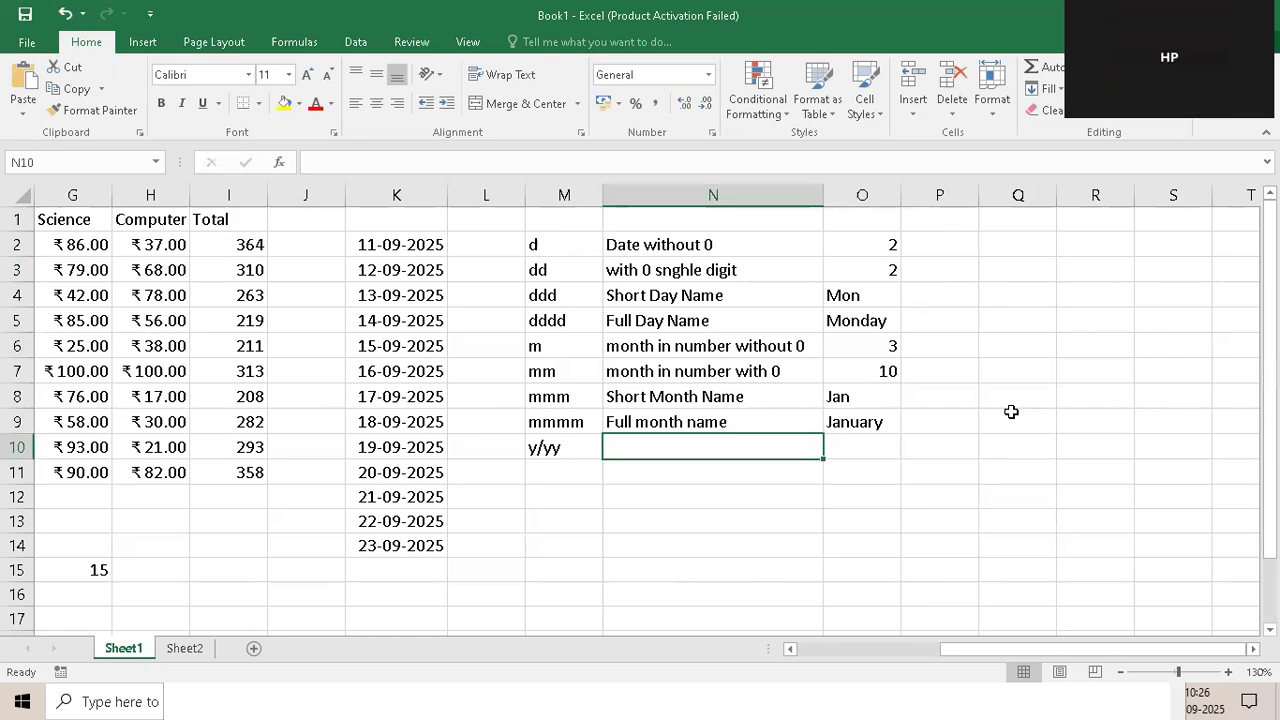
text(Year)
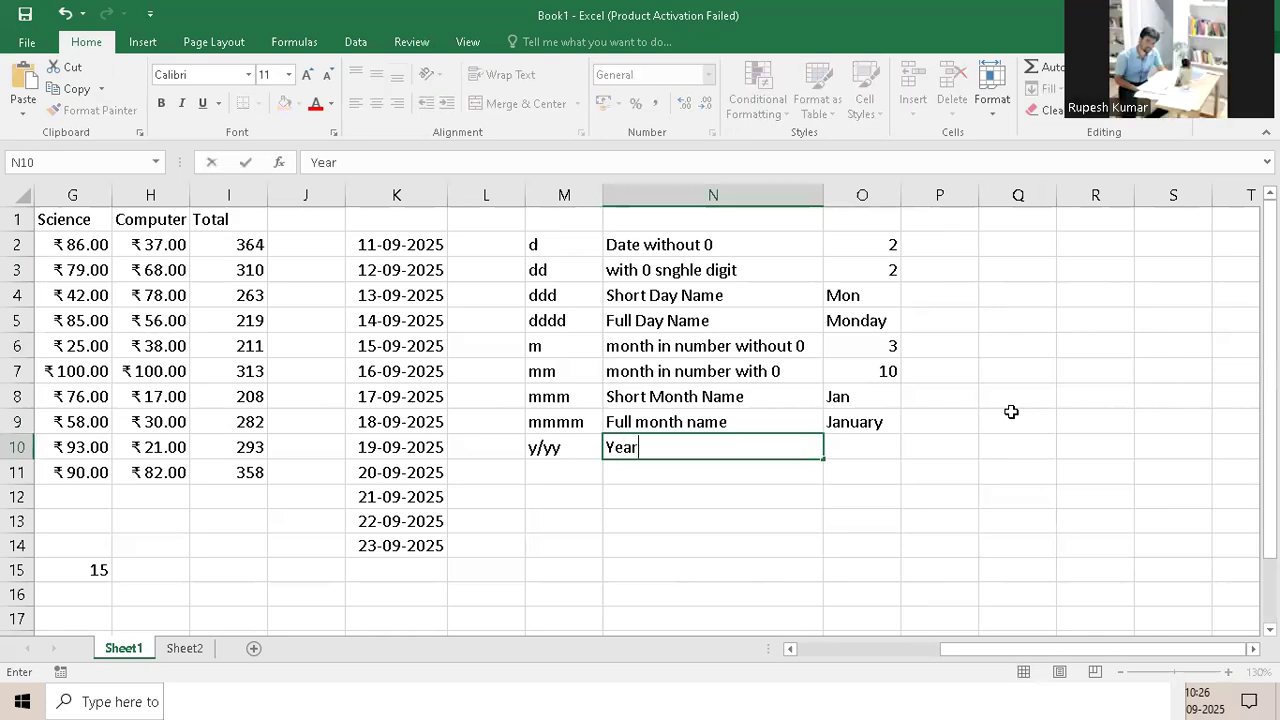
text( in twow)
key(BackSpace)
text(digits)
key(Return)
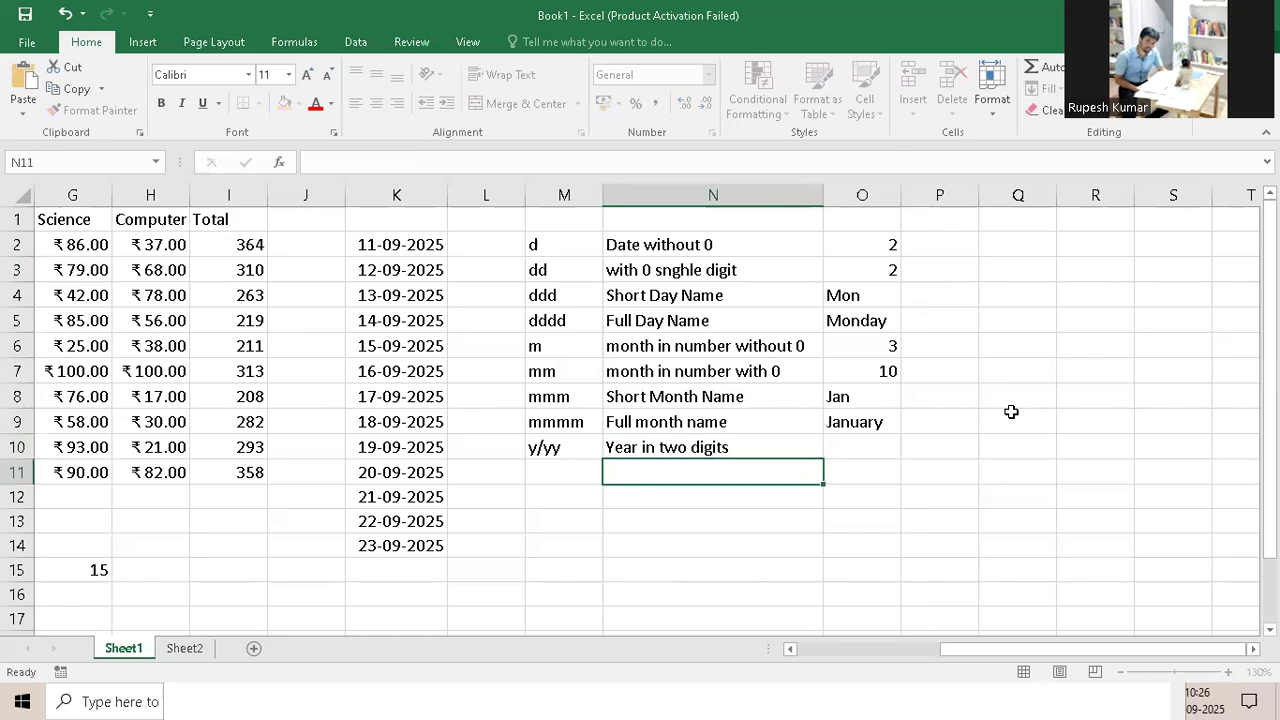
Enter the format code "yyy/yyyy" in M11 and its description "year in four digits" in N11
key(Left)
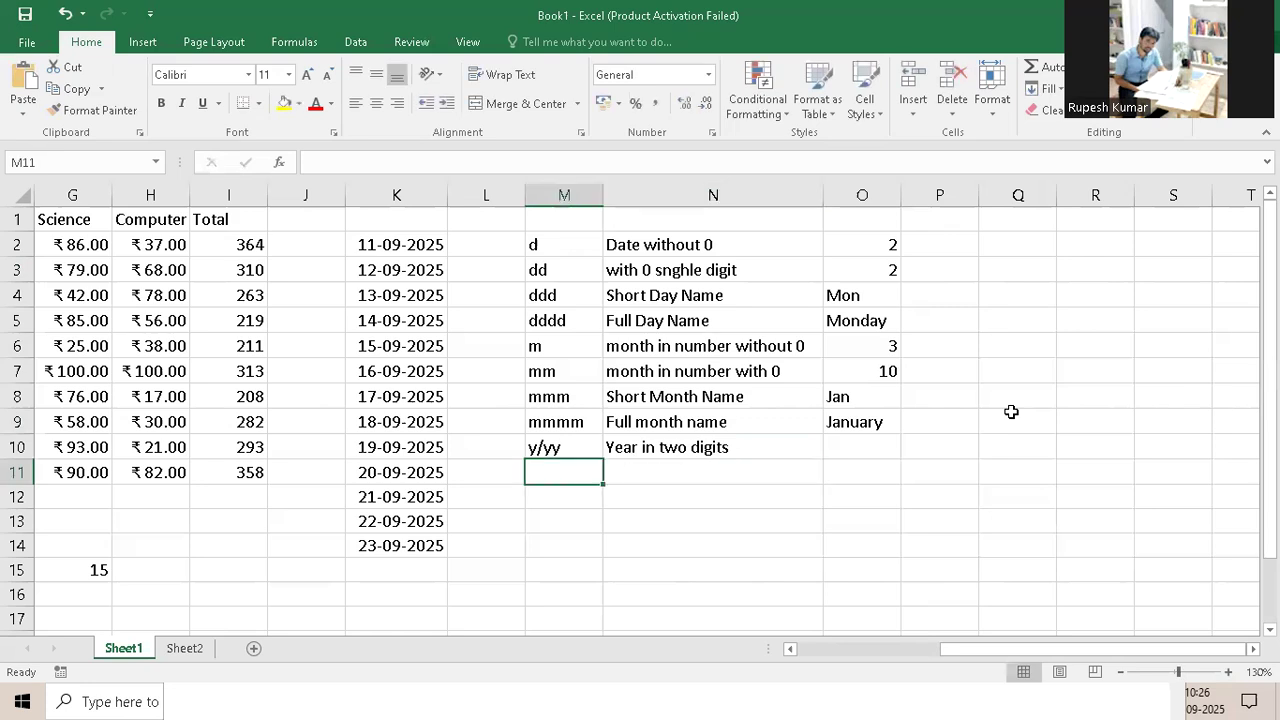
text(yyy/yyyy)
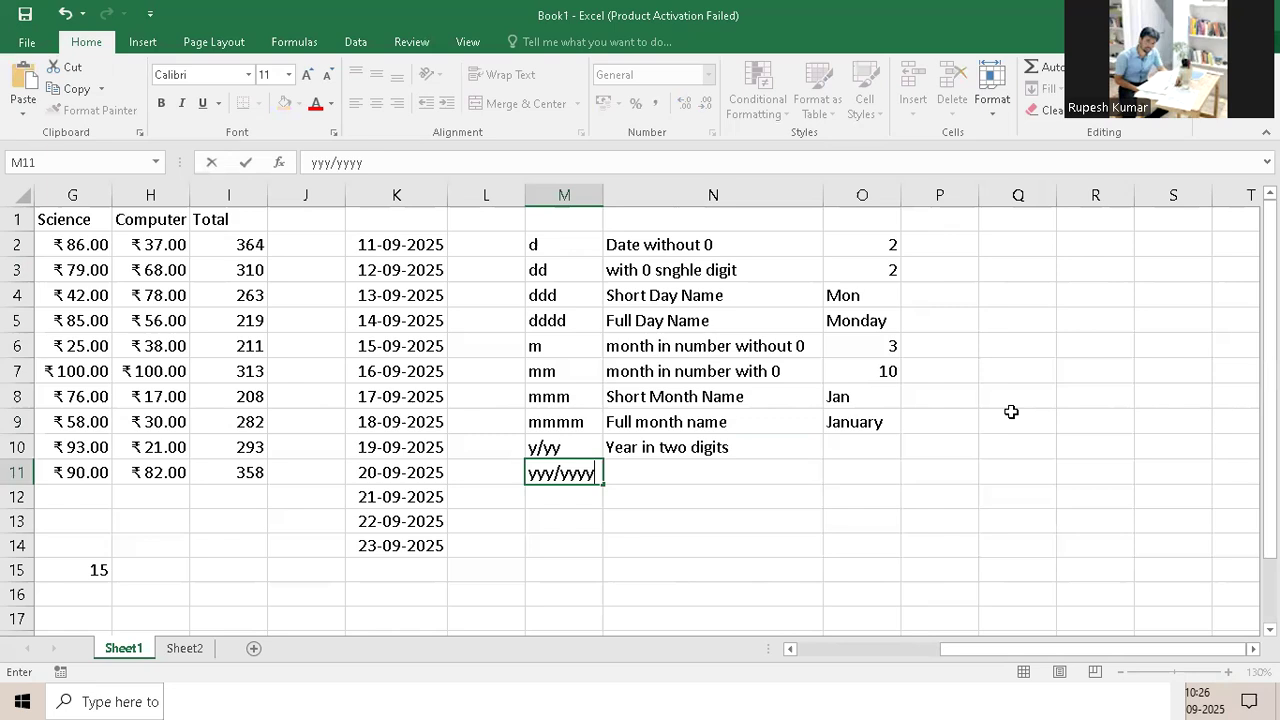
key(Return)
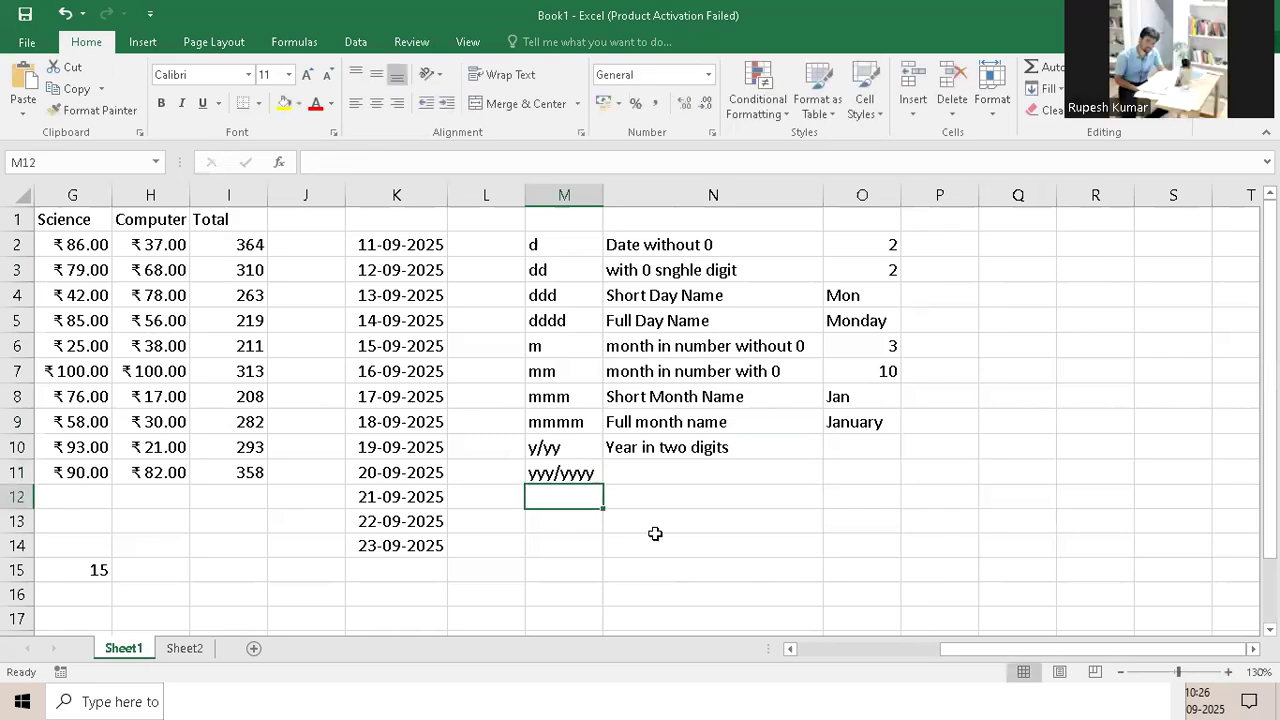
key(Up)
key(Right)
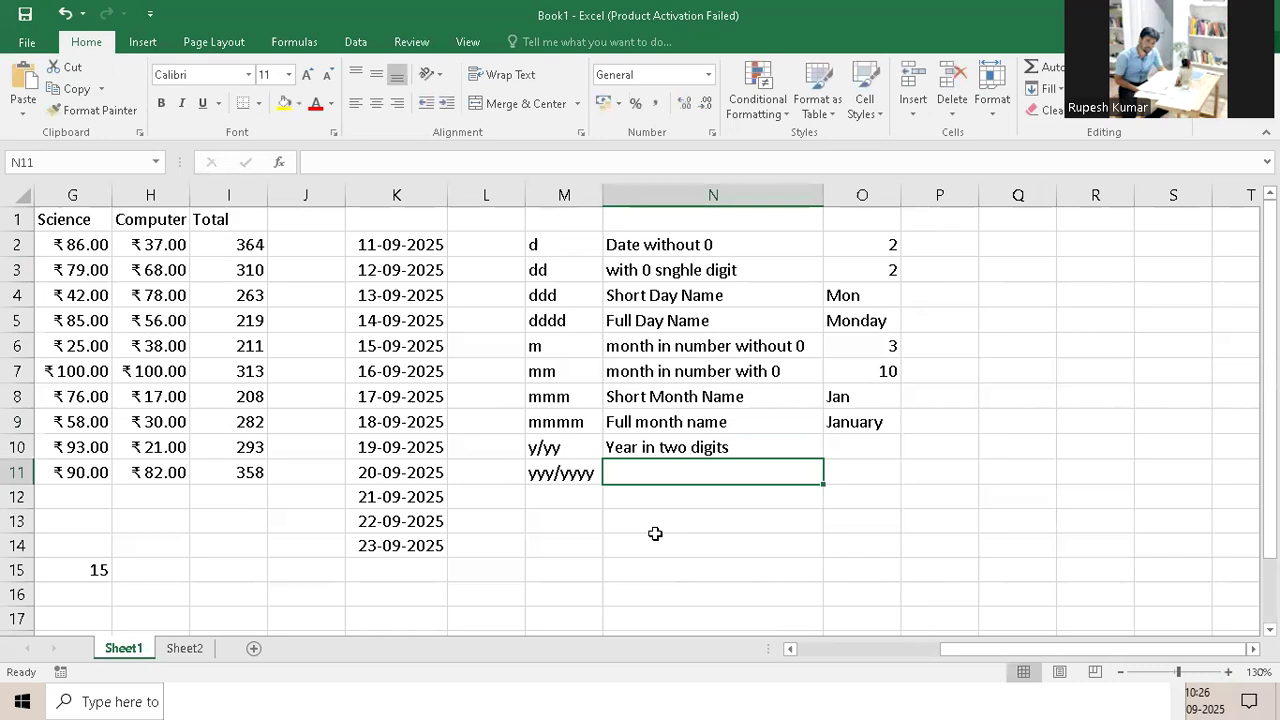
text(year in )
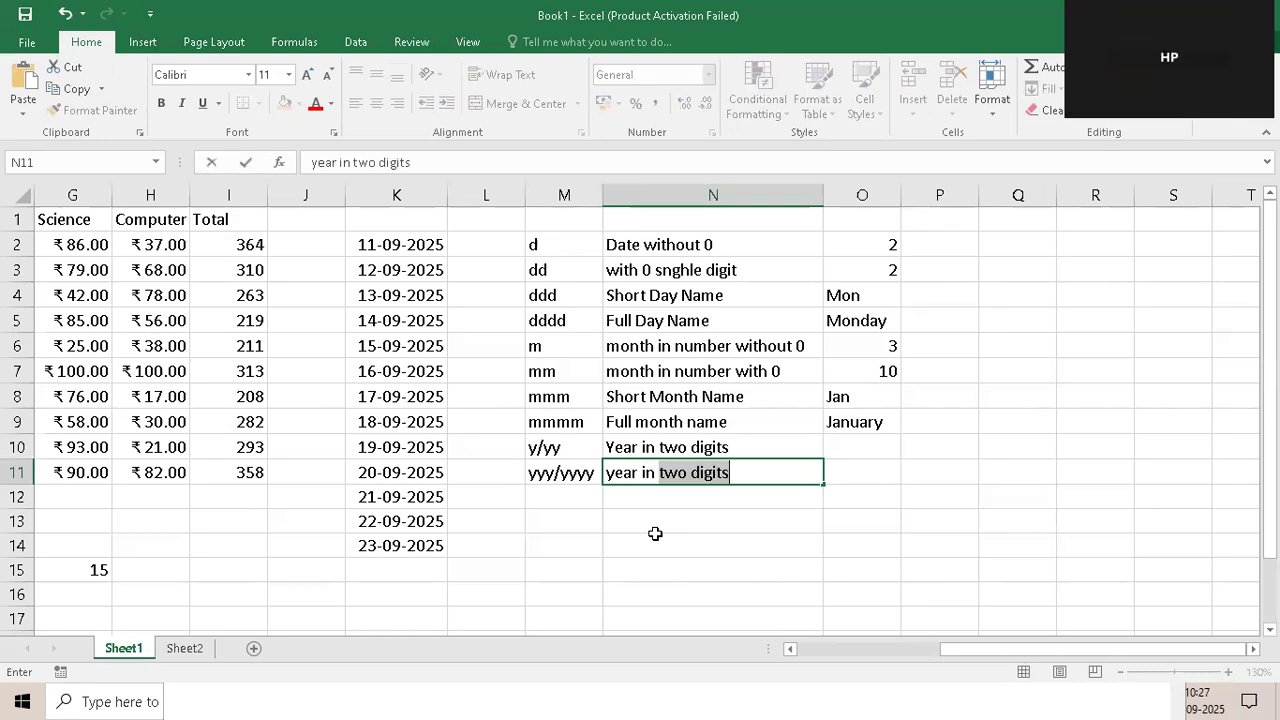
text(four di)
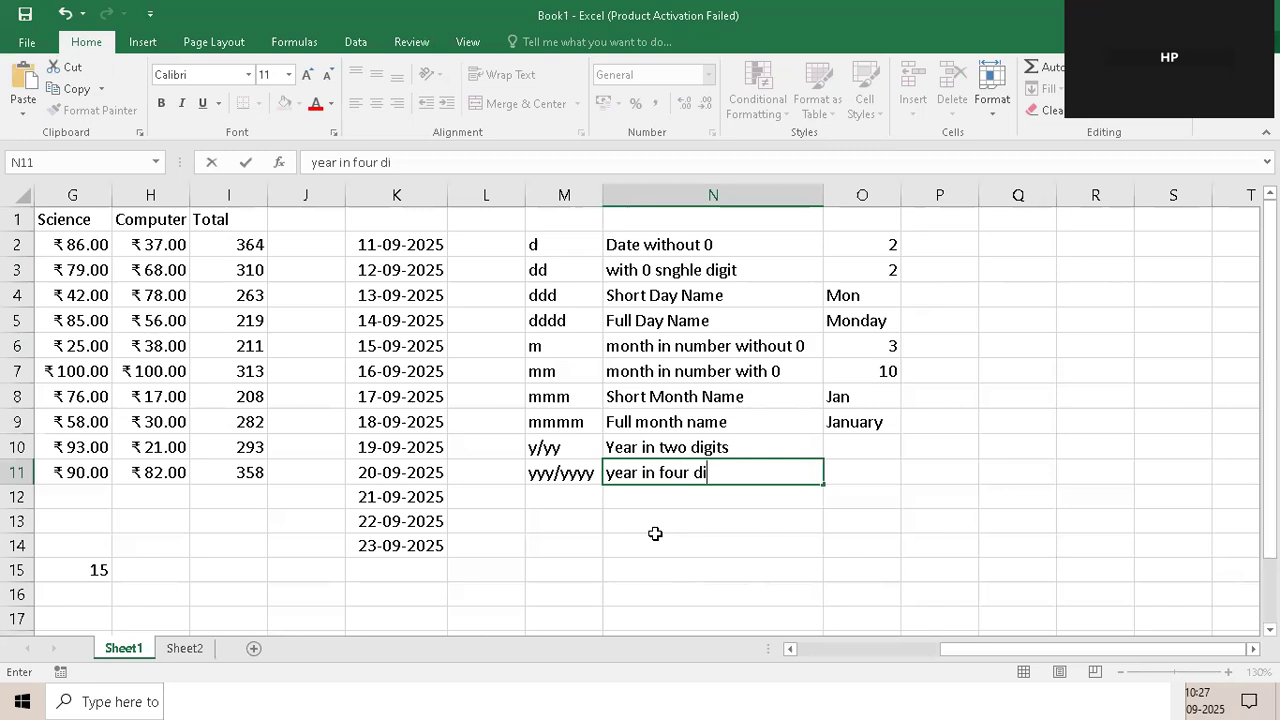
text(gits)
key(Return)
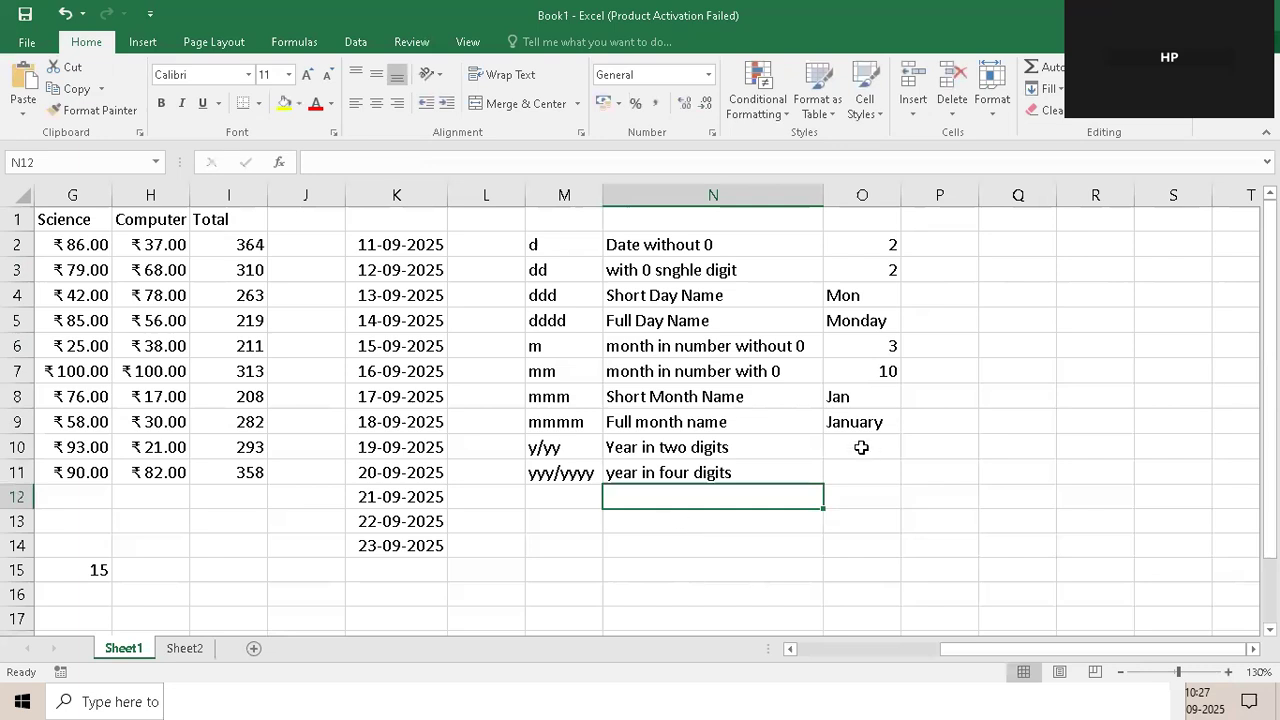
Enter the year examples 25 in O10 and 2025 in O11
click(860, 446)
text(25)
key(Return)
text(200)
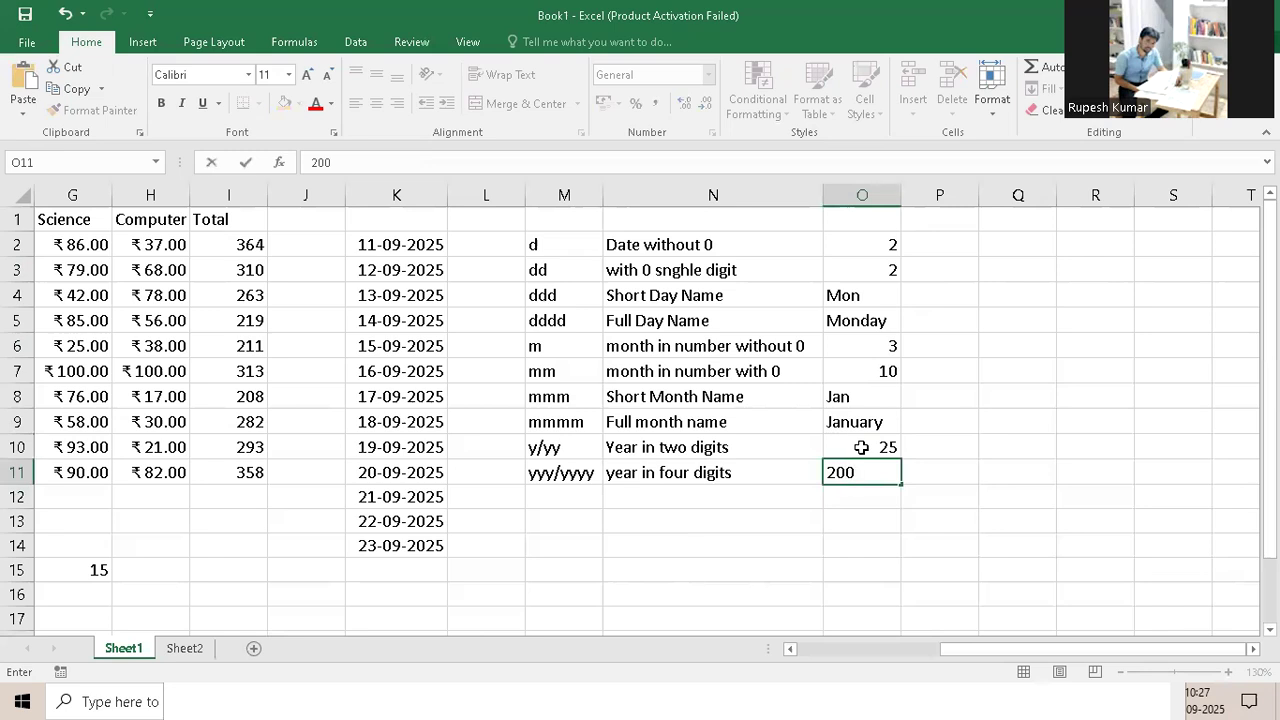
text(5)
key(Return)
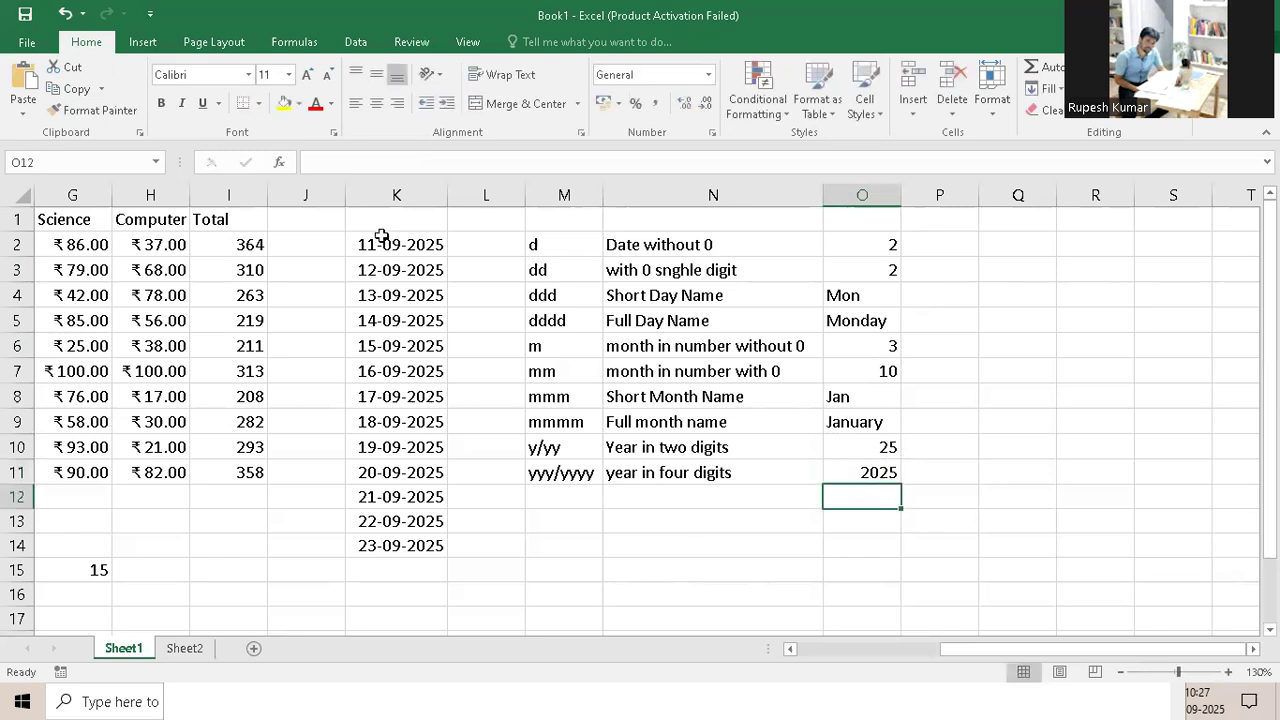
Apply the custom number format "d" to the date in K2
click(405, 246)
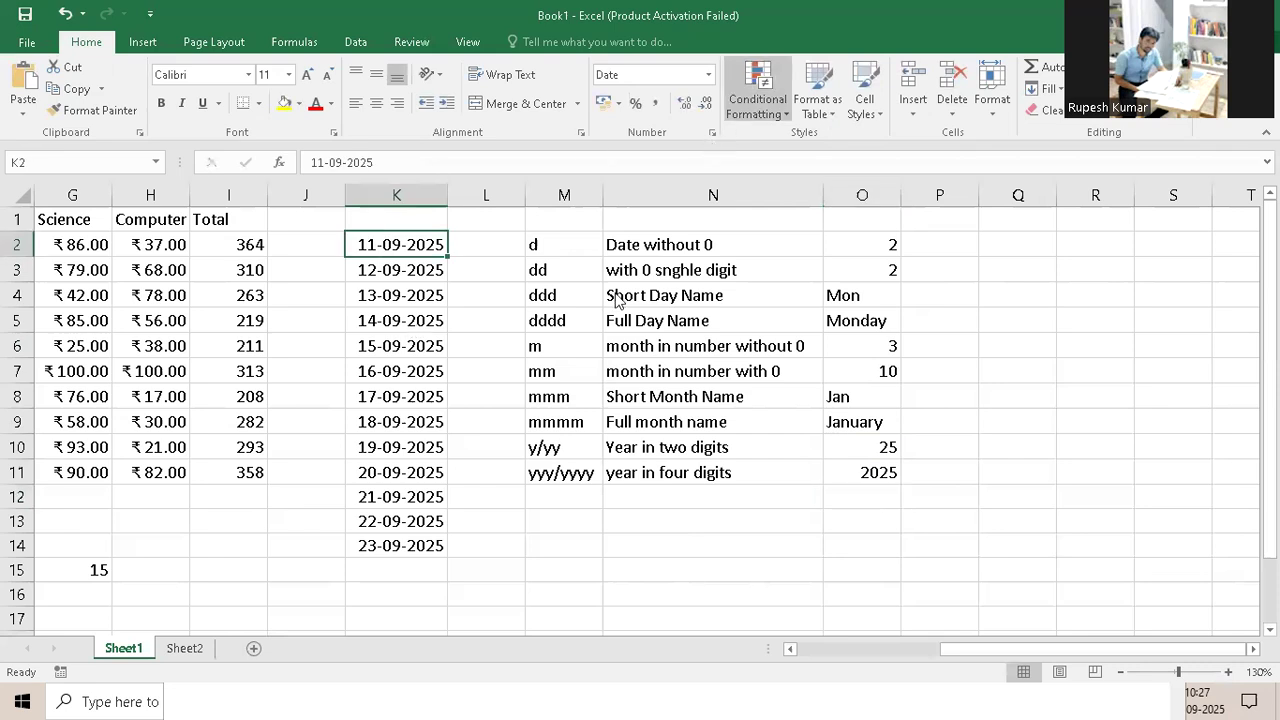
key(ctrl+1)
click(738, 442)
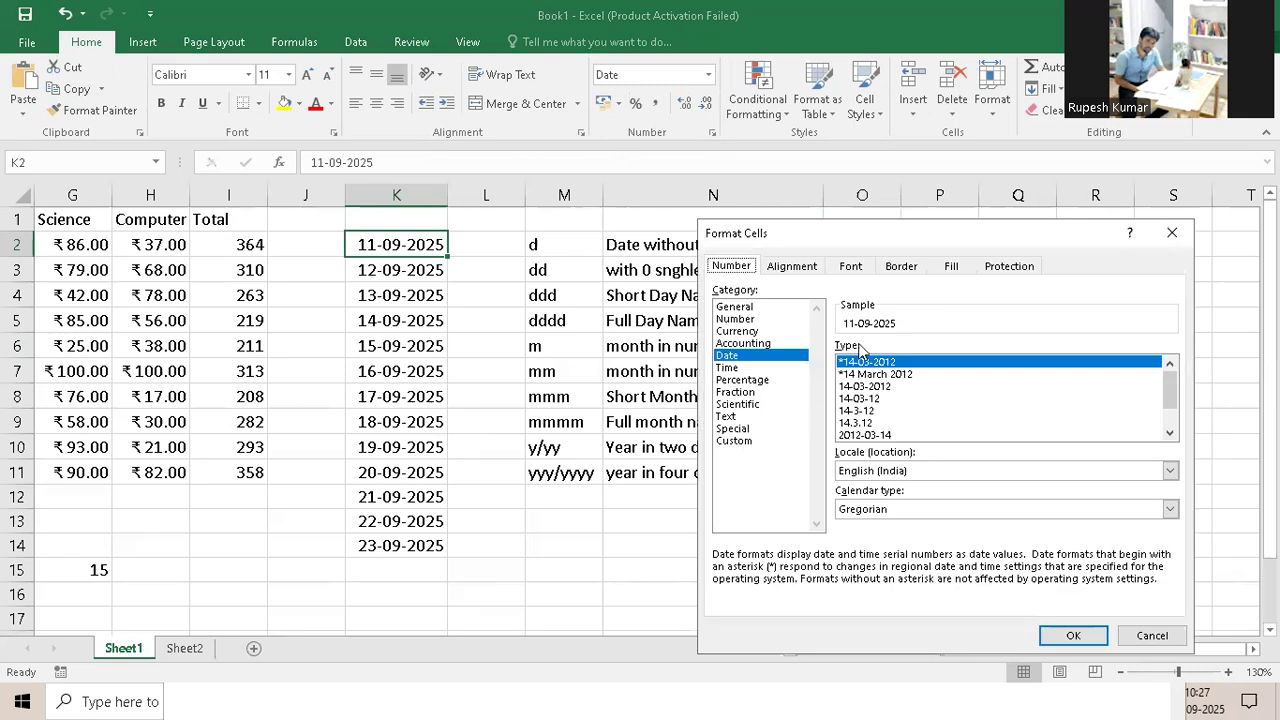
drag(907, 359, 800, 362)
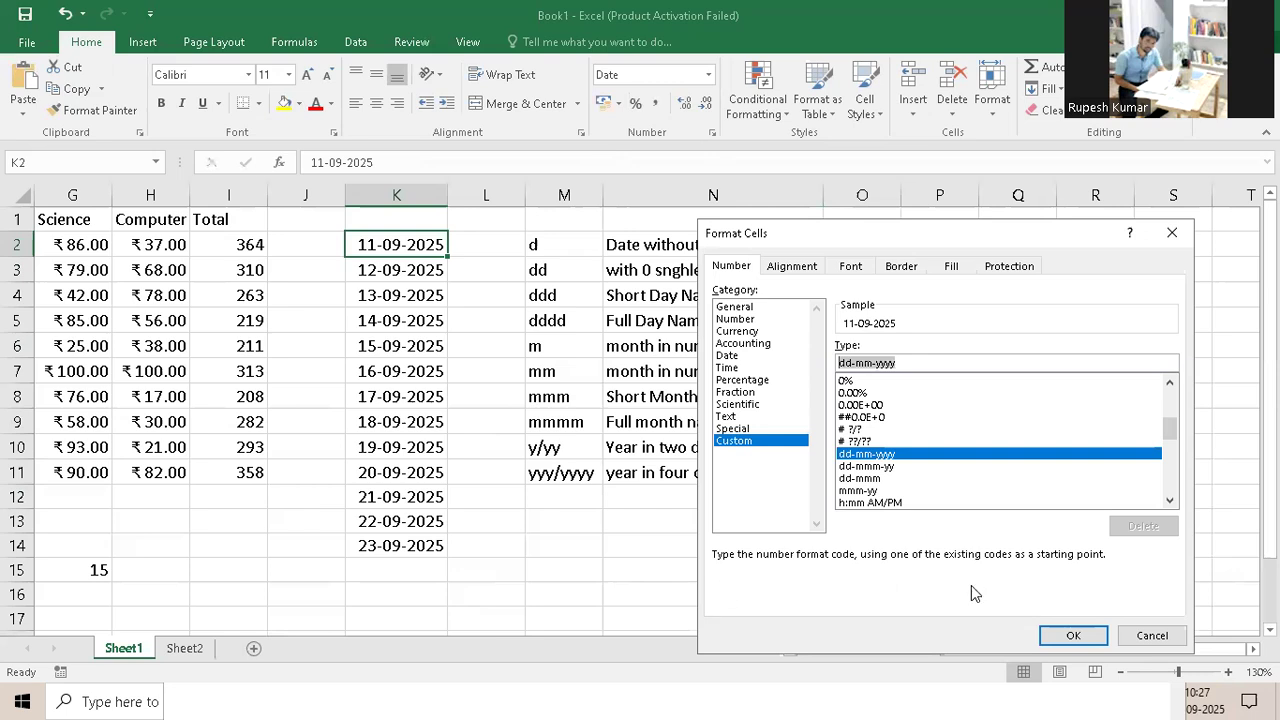
text(d)
click(1075, 636)
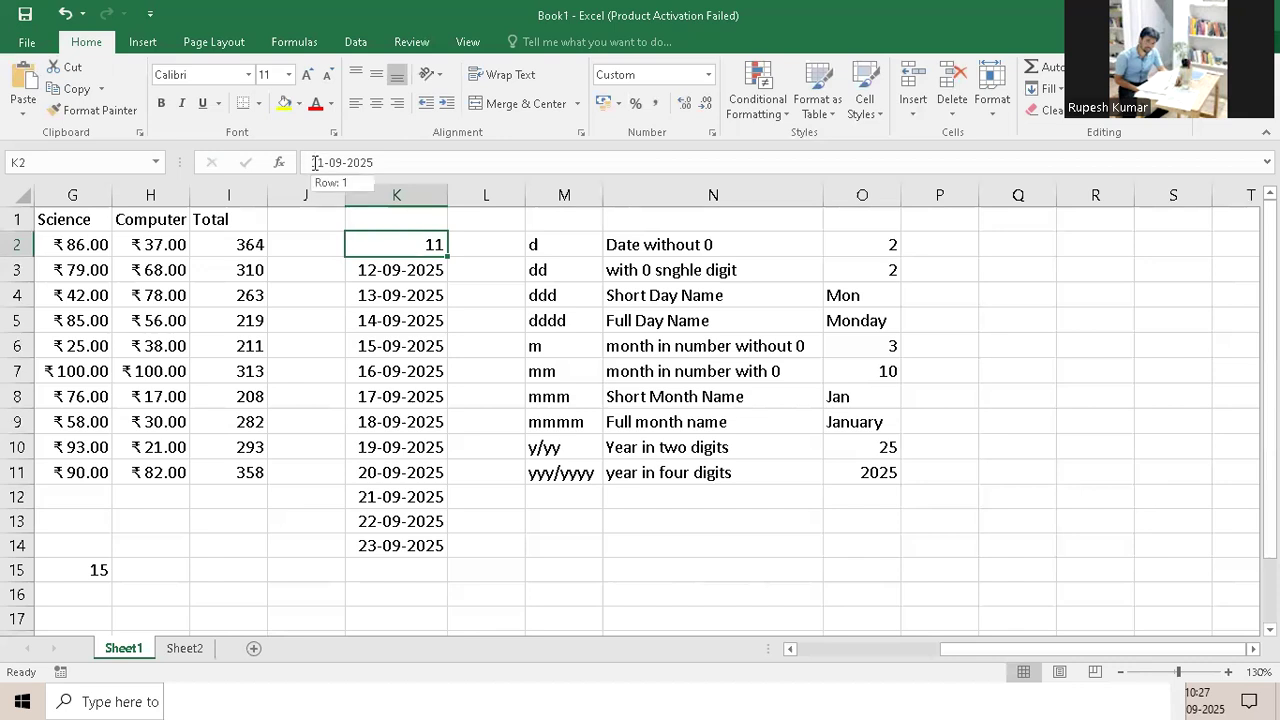
Change the day part of the date in K2 to 3, keeping September 2025
key(ctrl+z)
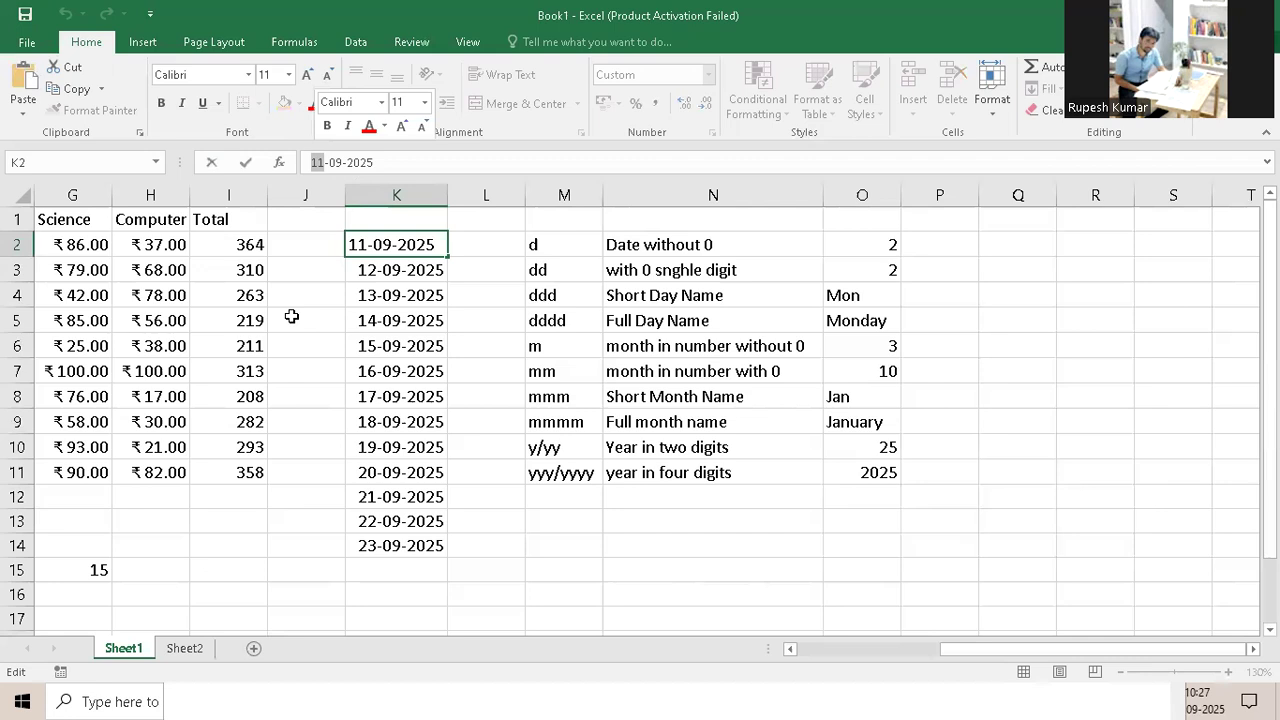
text(3)
key(Return)
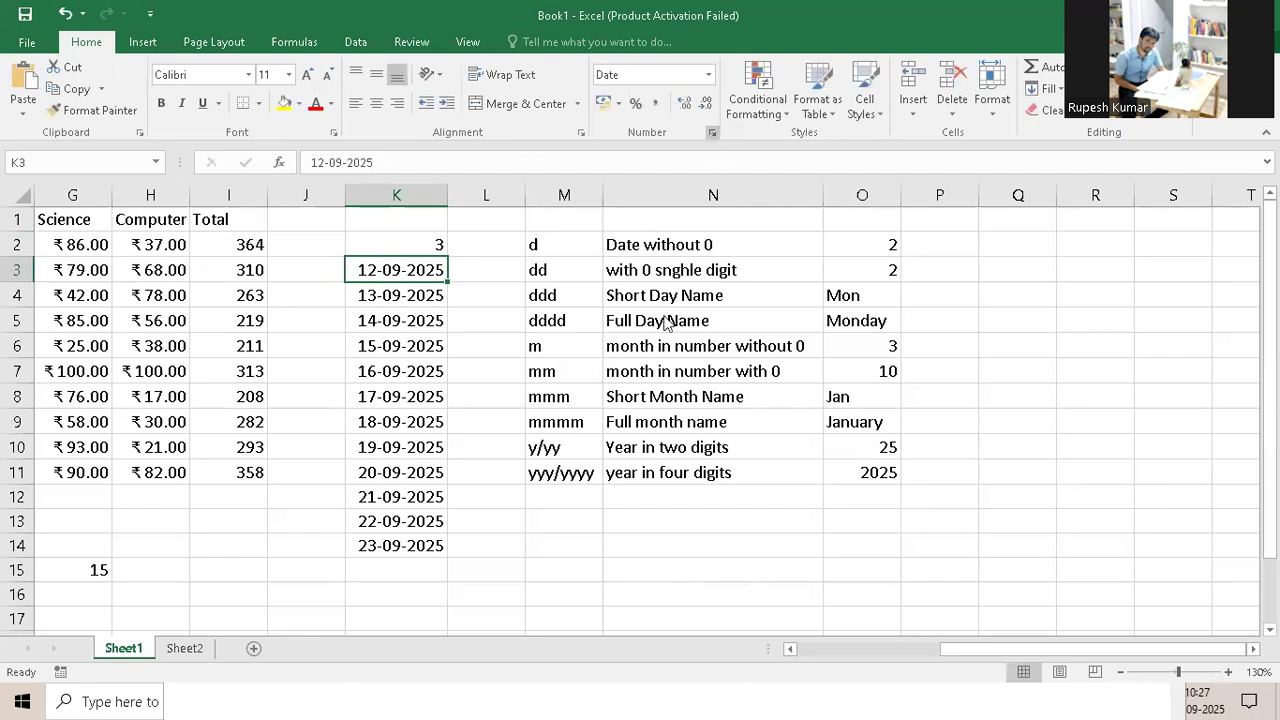
Apply the custom number format "dd" to the date in K3
key(ctrl+1)
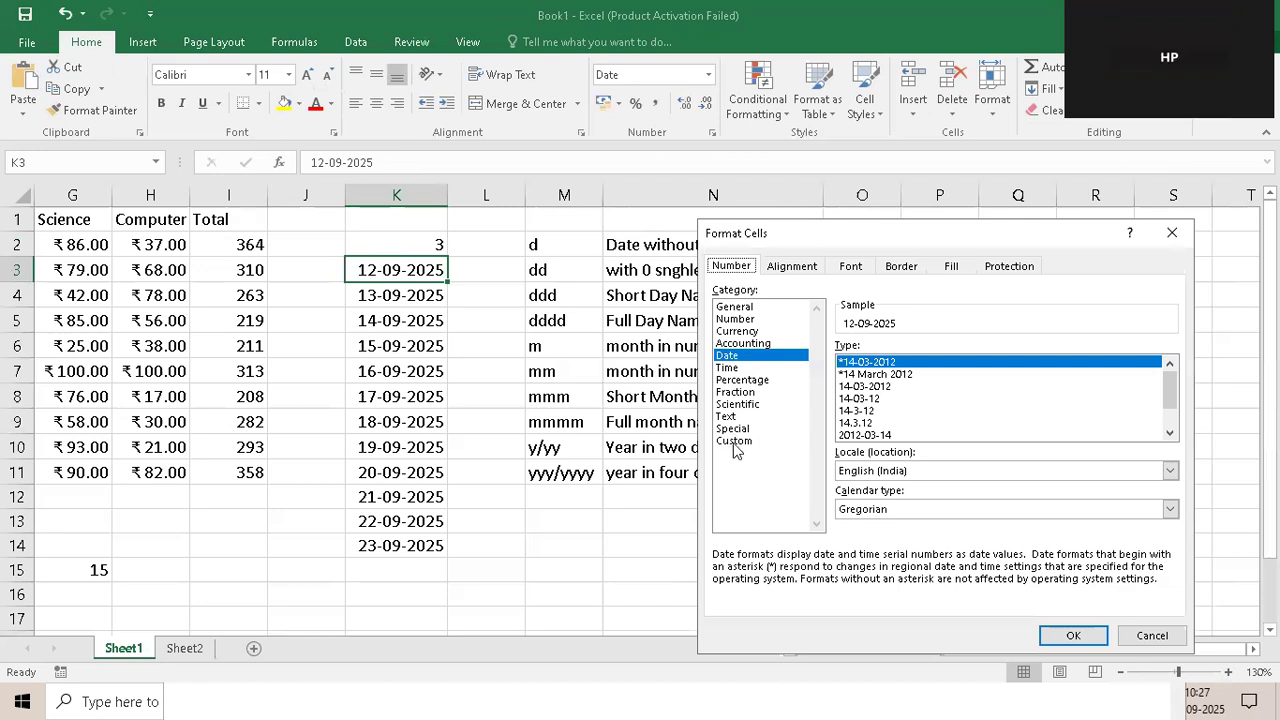
click(736, 441)
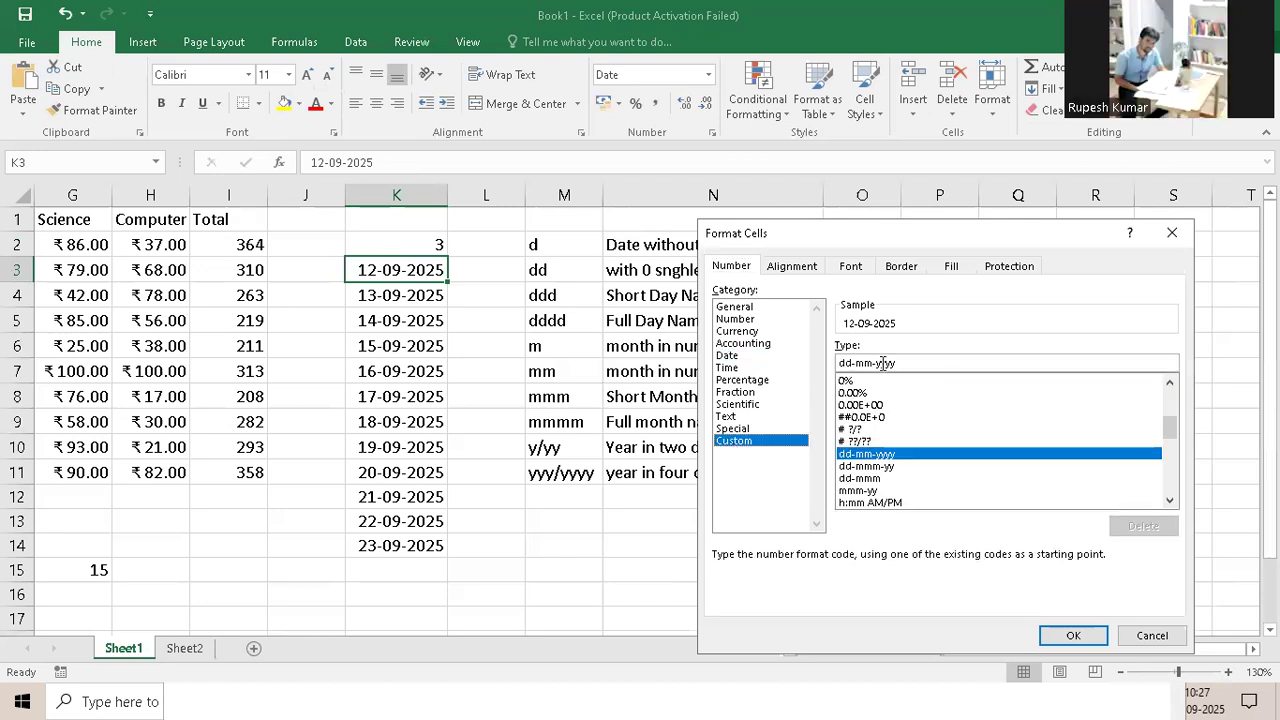
drag(852, 362, 897, 363)
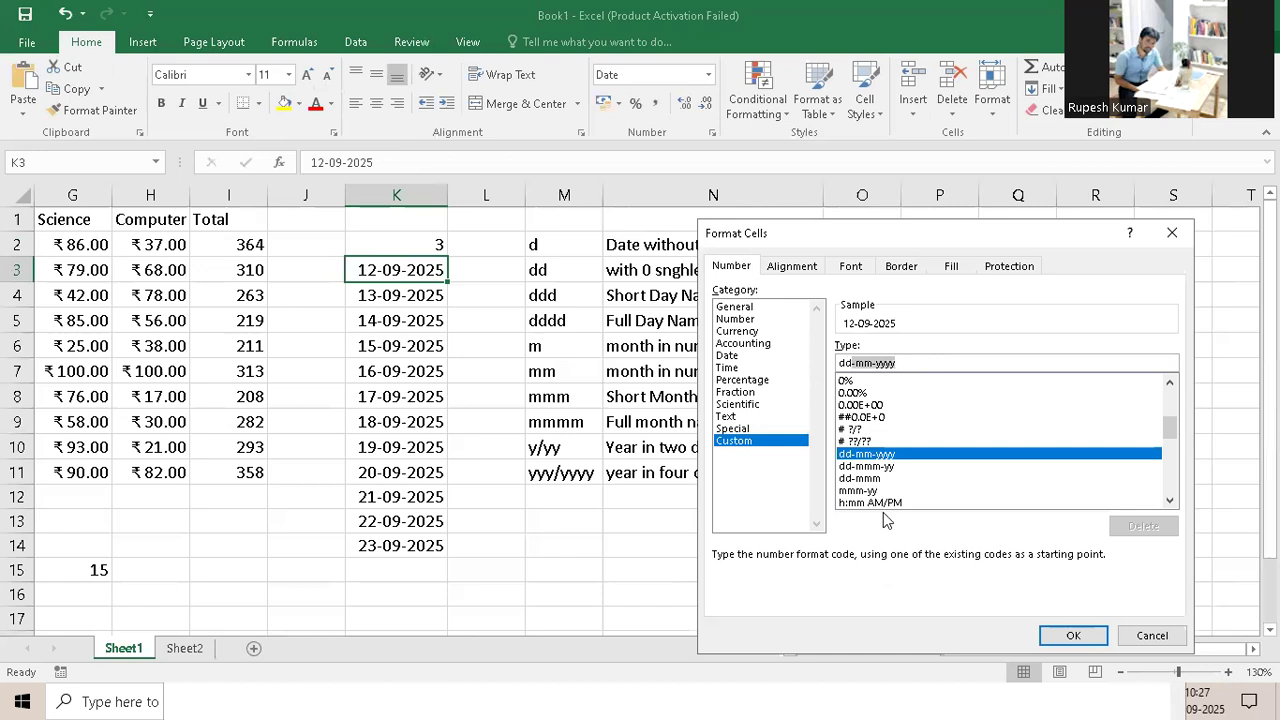
key(BackSpace)
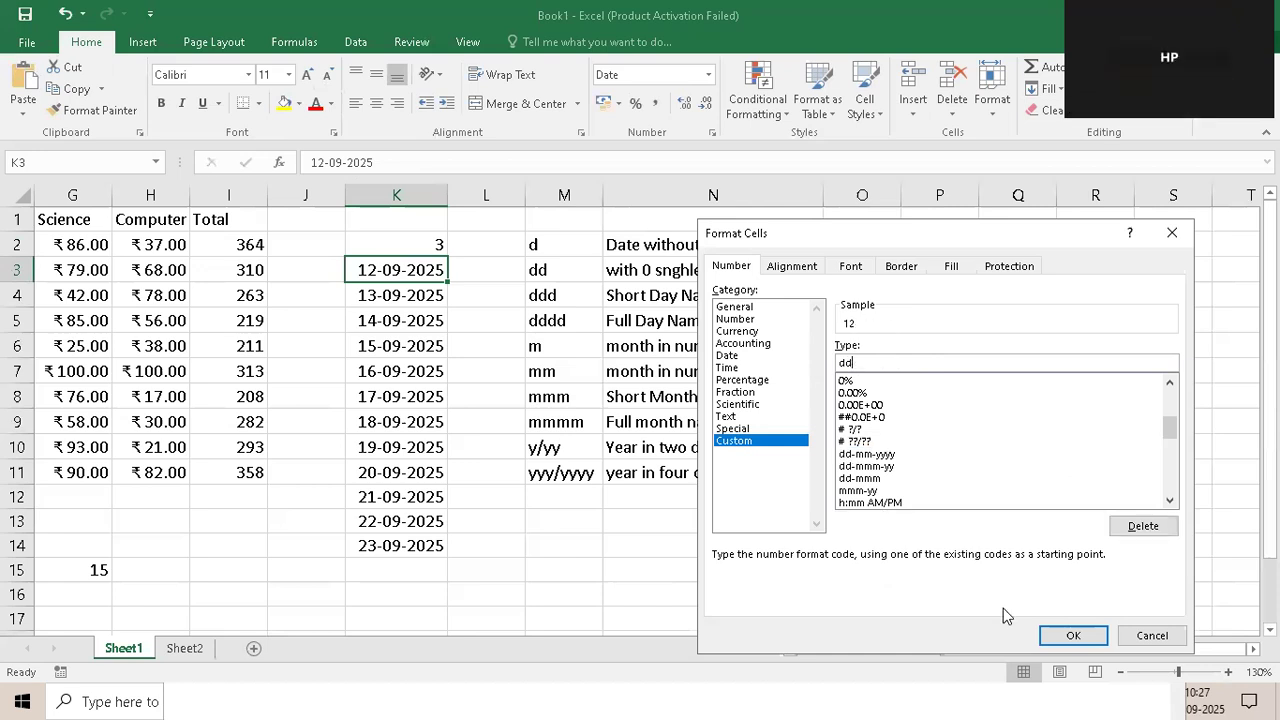
click(1088, 635)
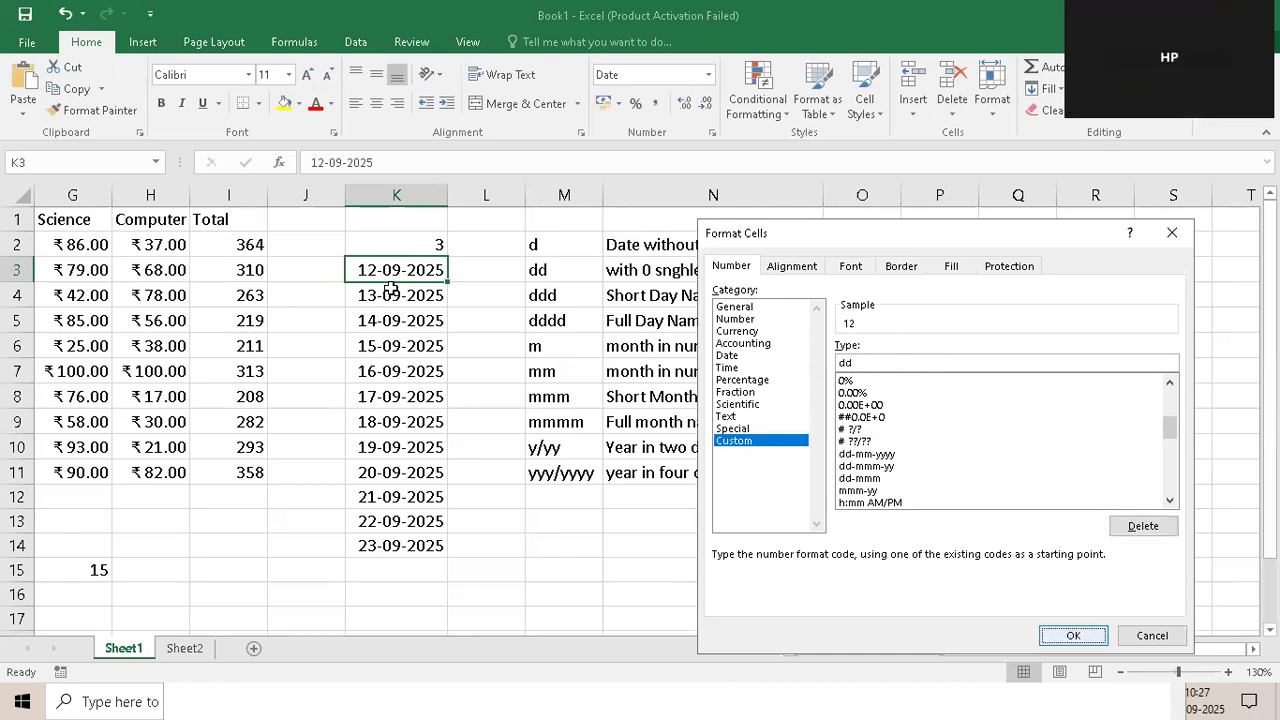
Change the day part of the date in K3 to 03, keeping September 2025
click(325, 162)
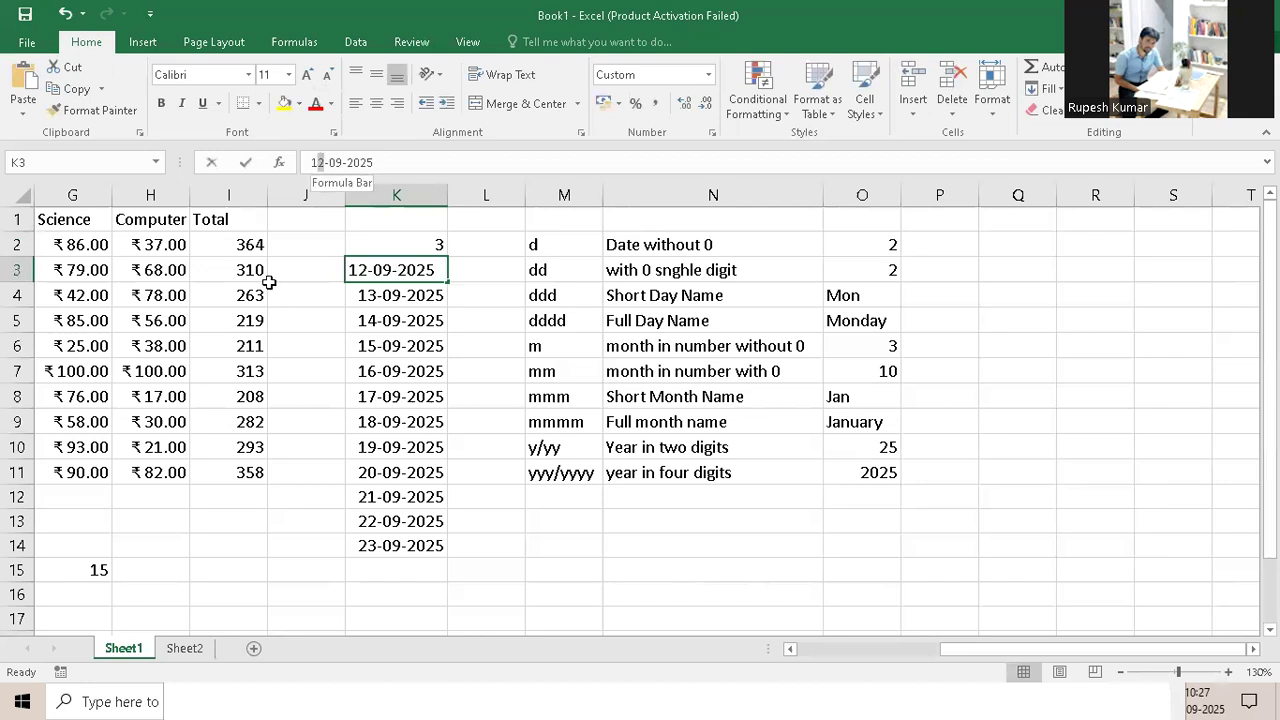
double_click(318, 162)
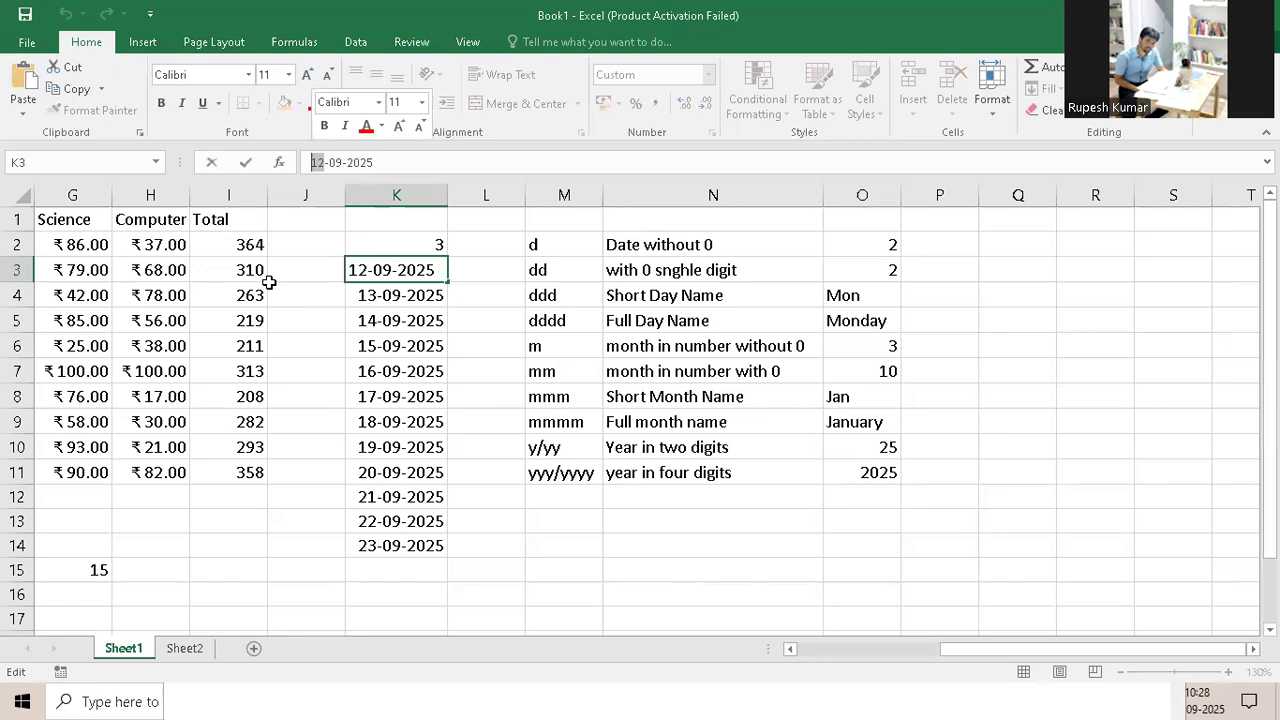
text(03)
key(Return)
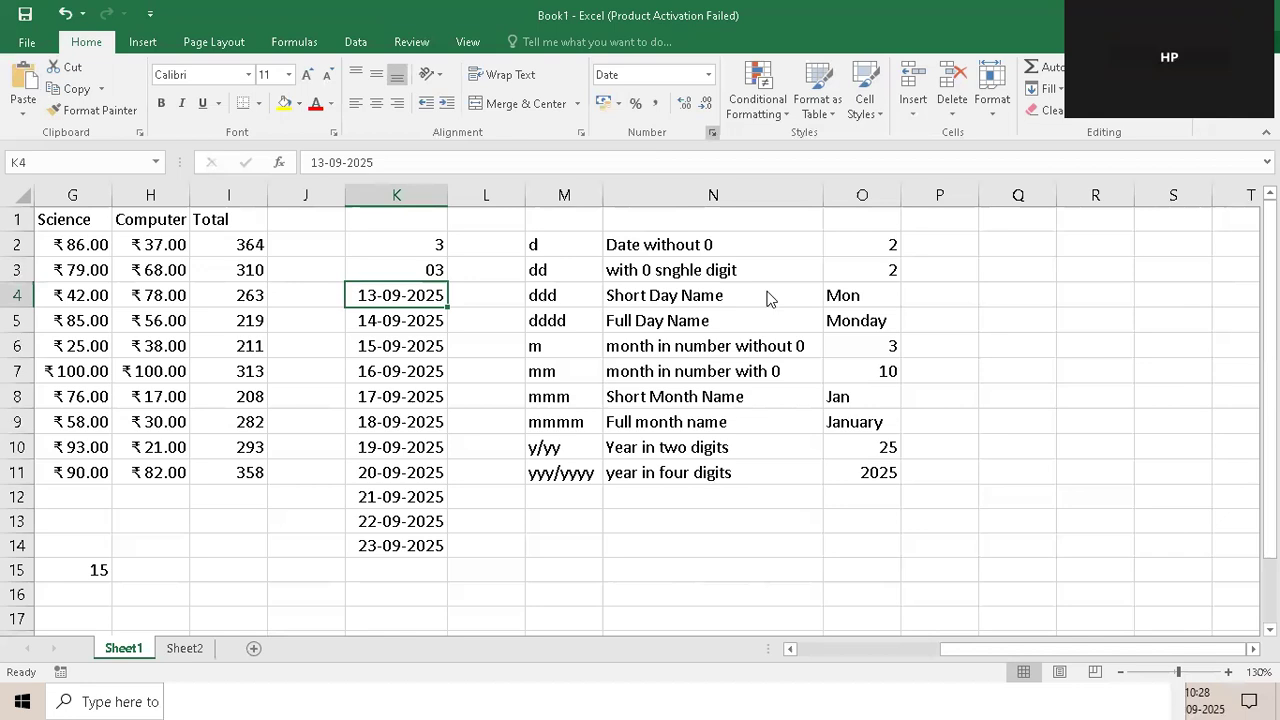
Apply the custom number format "ddd" to the date in K4 for a short day name
key(ctrl+1)
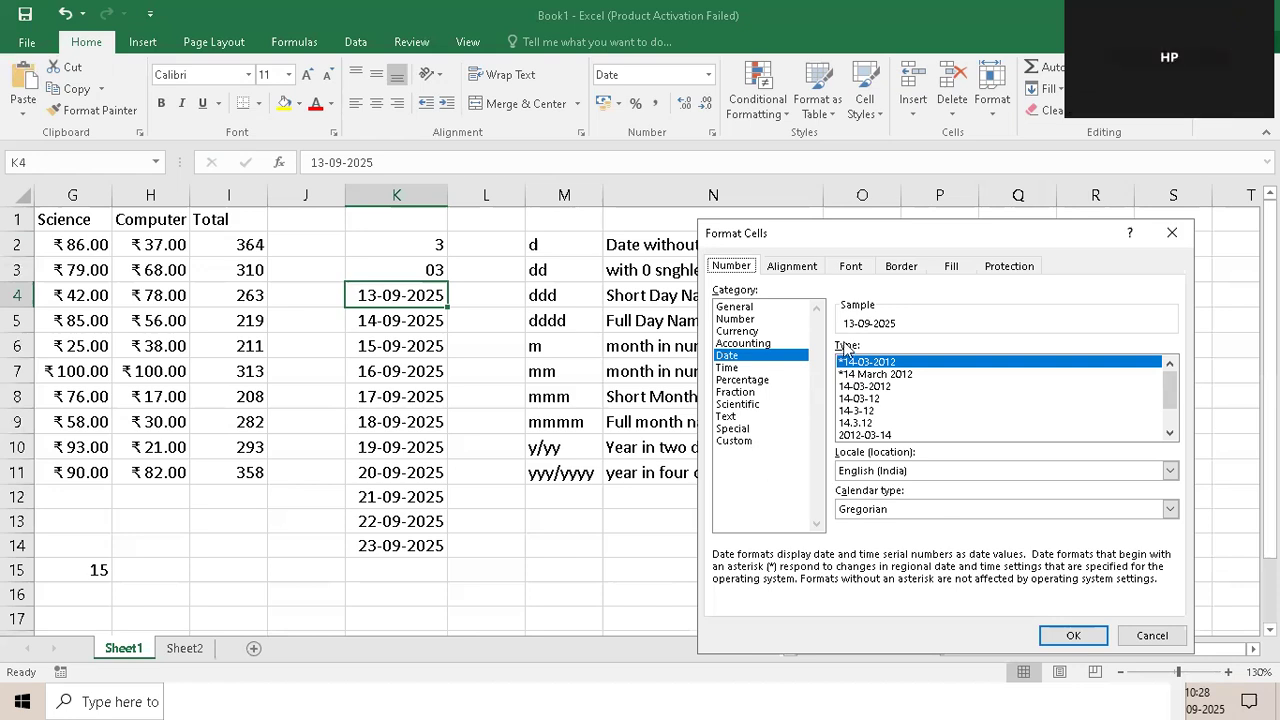
click(740, 440)
drag(852, 362, 896, 362)
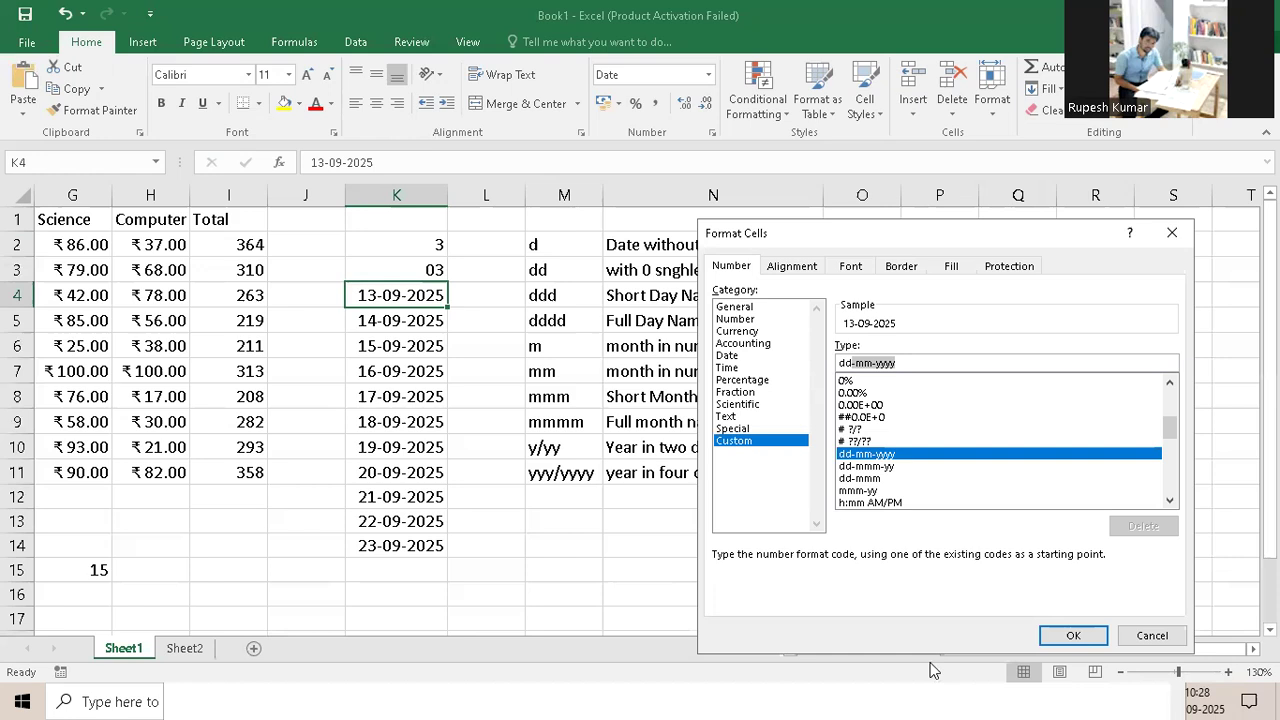
text(ddd)
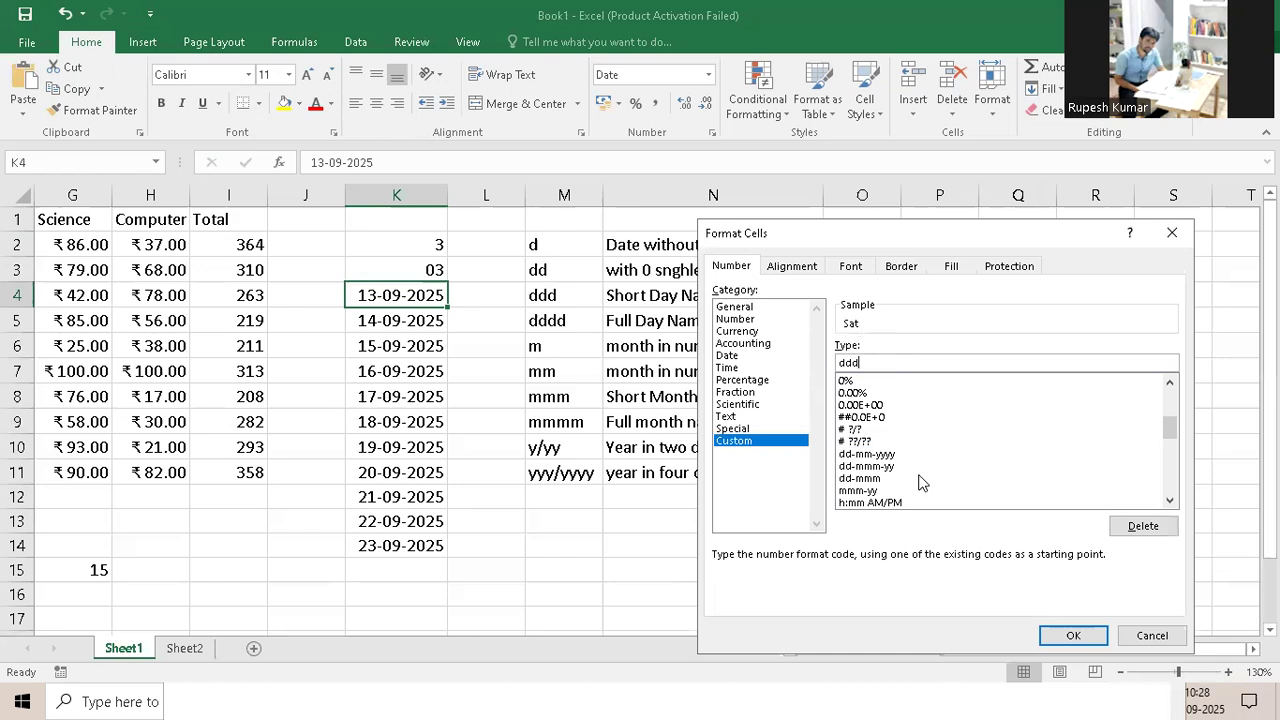
click(1074, 634)
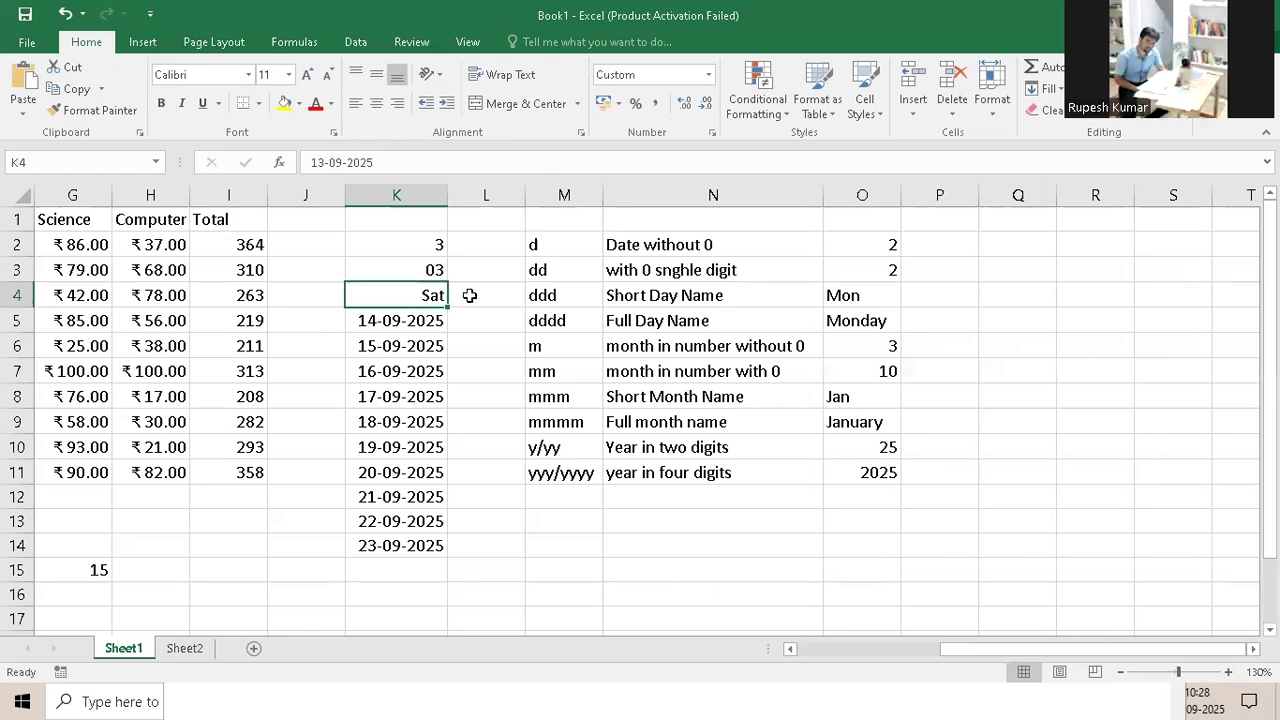
Apply the custom number format "dddd" to the date in K5 for a full day name
click(407, 318)
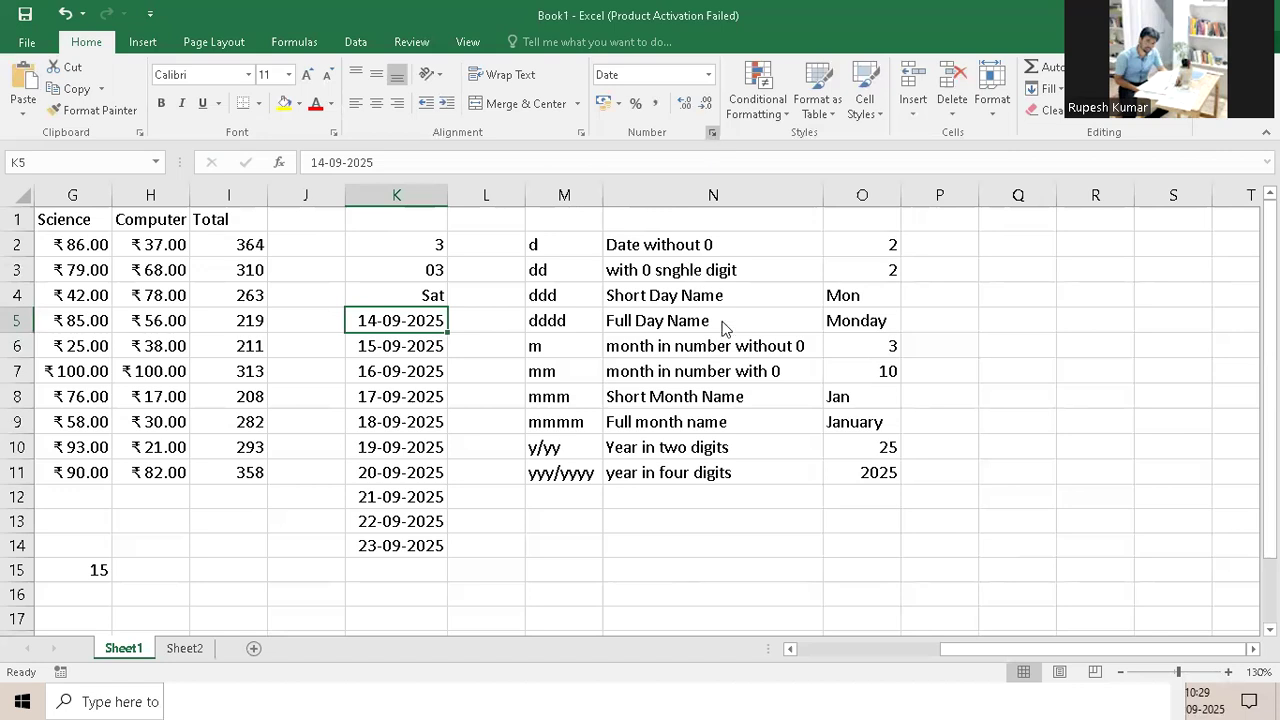
key(ctrl+1)
click(737, 441)
drag(903, 363, 853, 363)
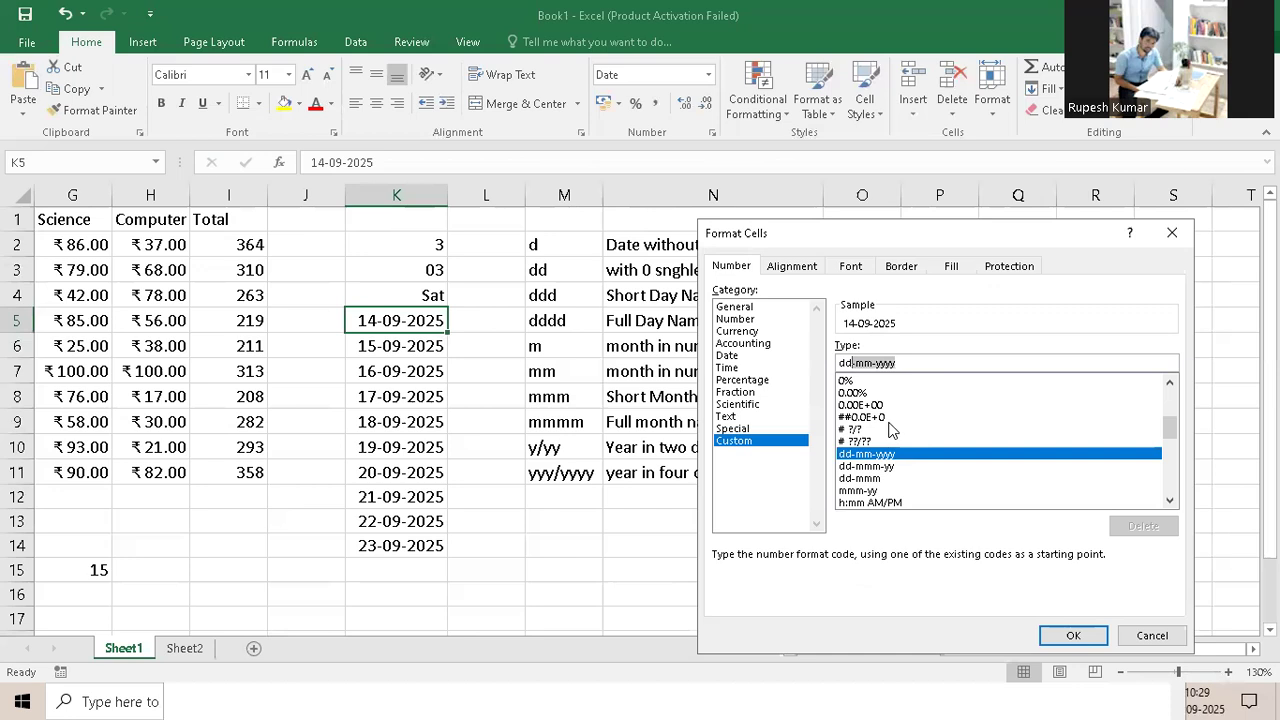
text(dddd)
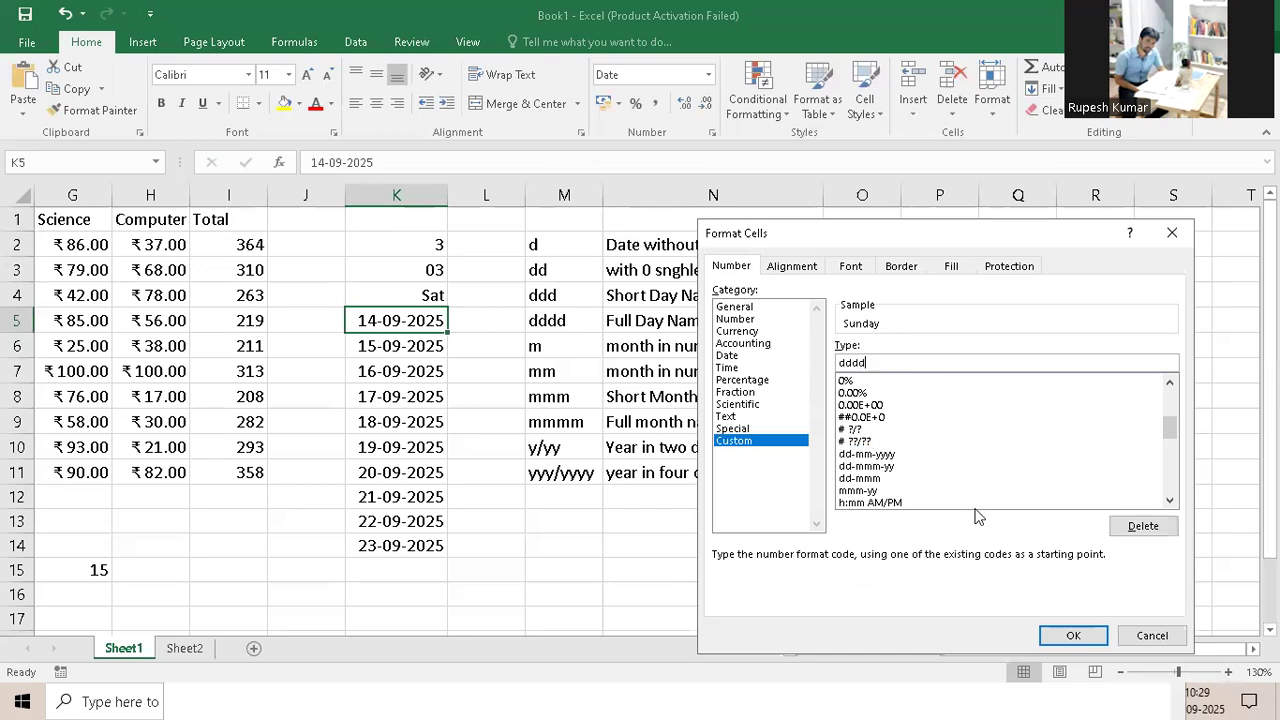
click(1068, 636)
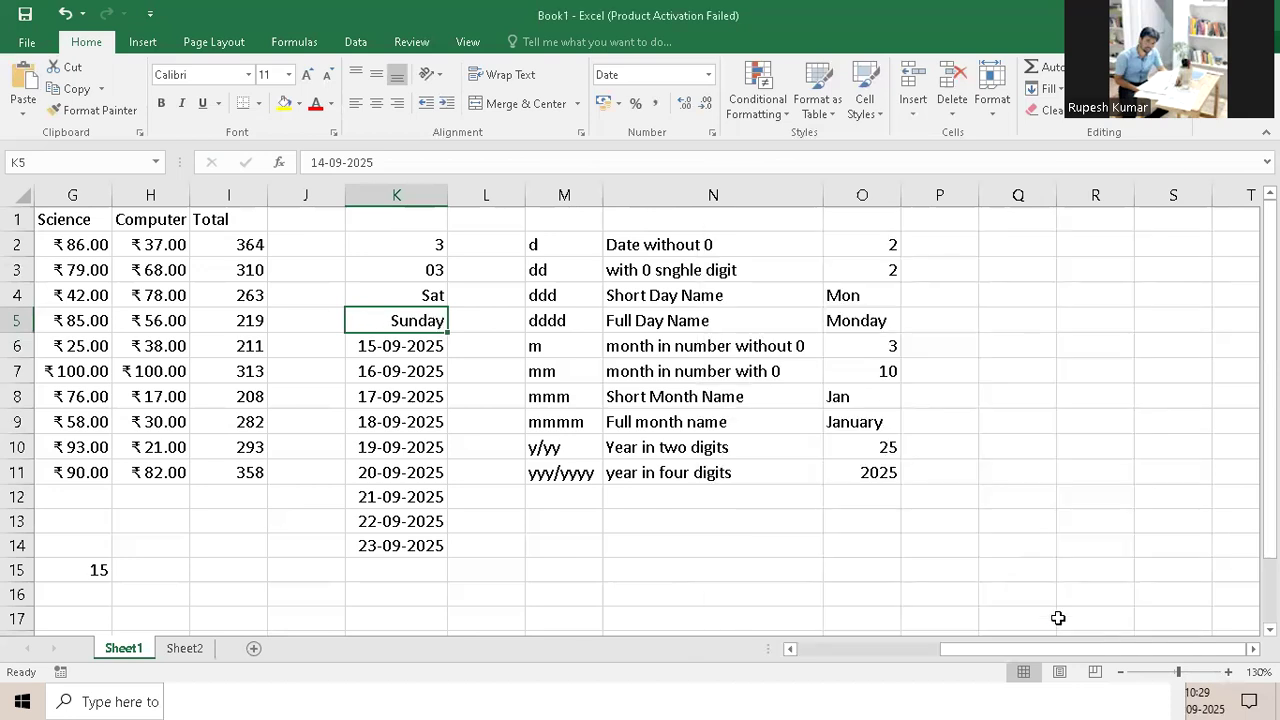
Apply the custom number format "m" to the date in K6 for a month number without a leading zero
click(442, 345)
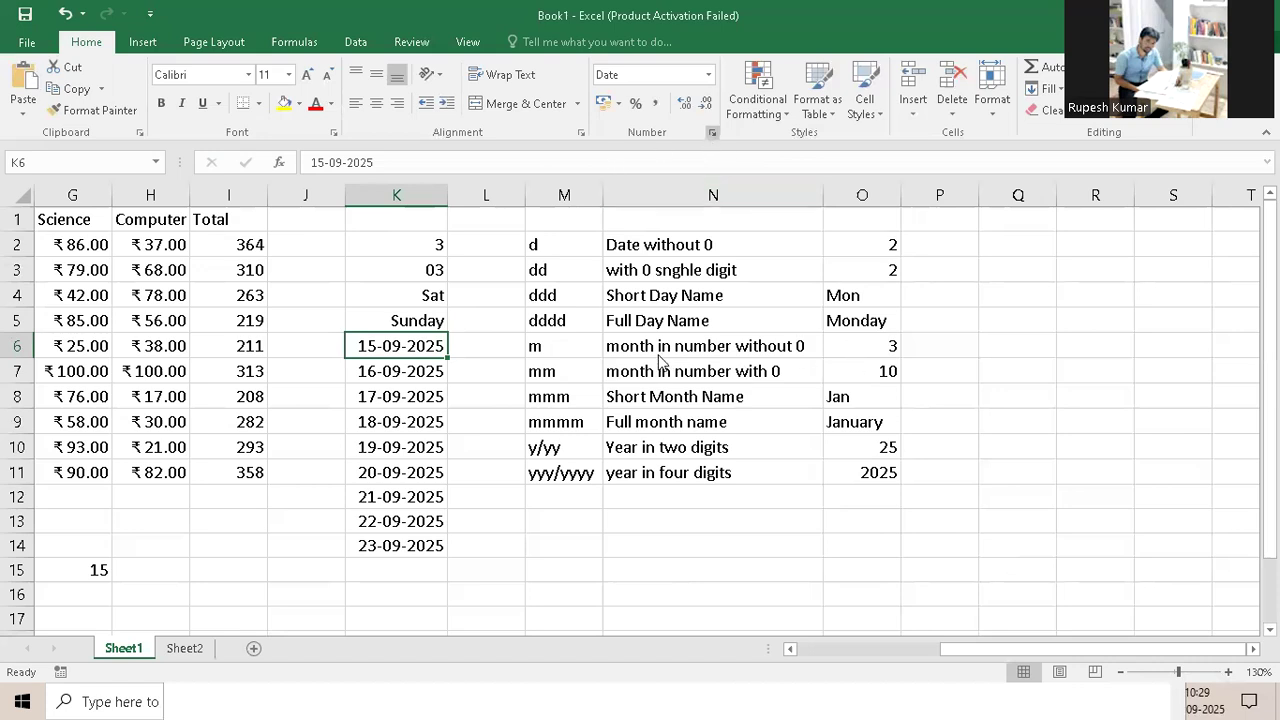
key(ctrl+1)
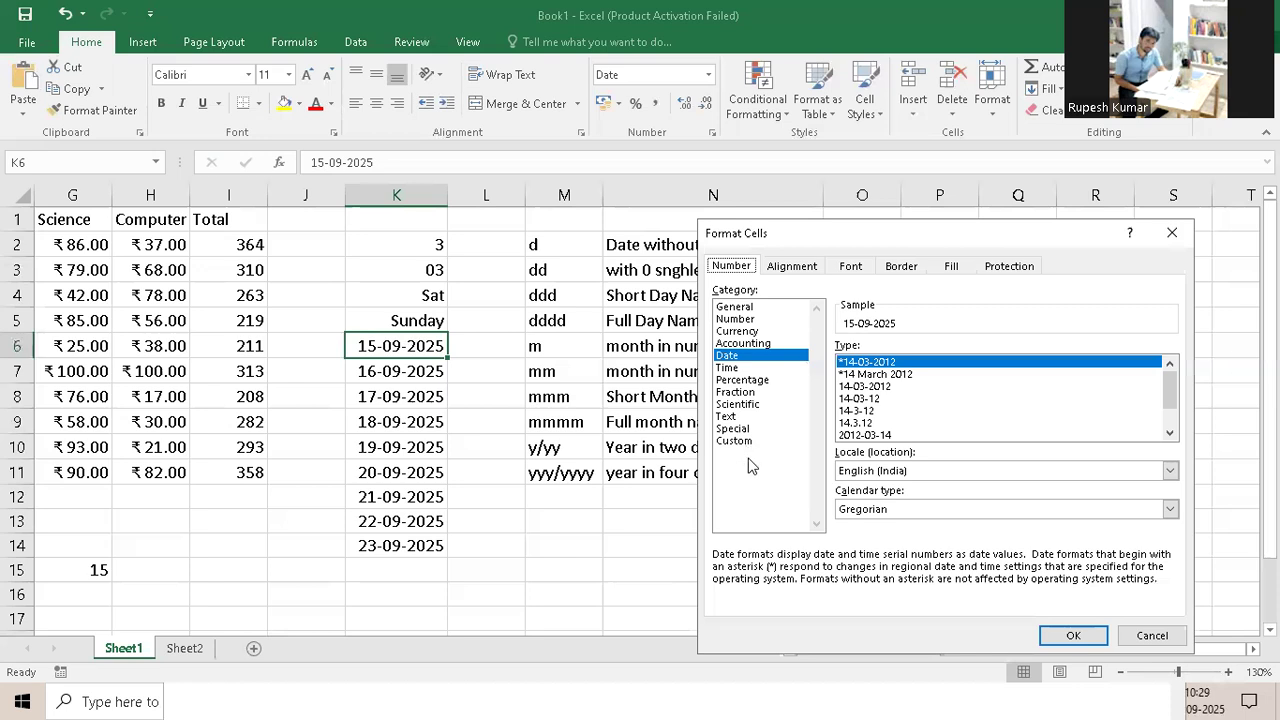
click(735, 442)
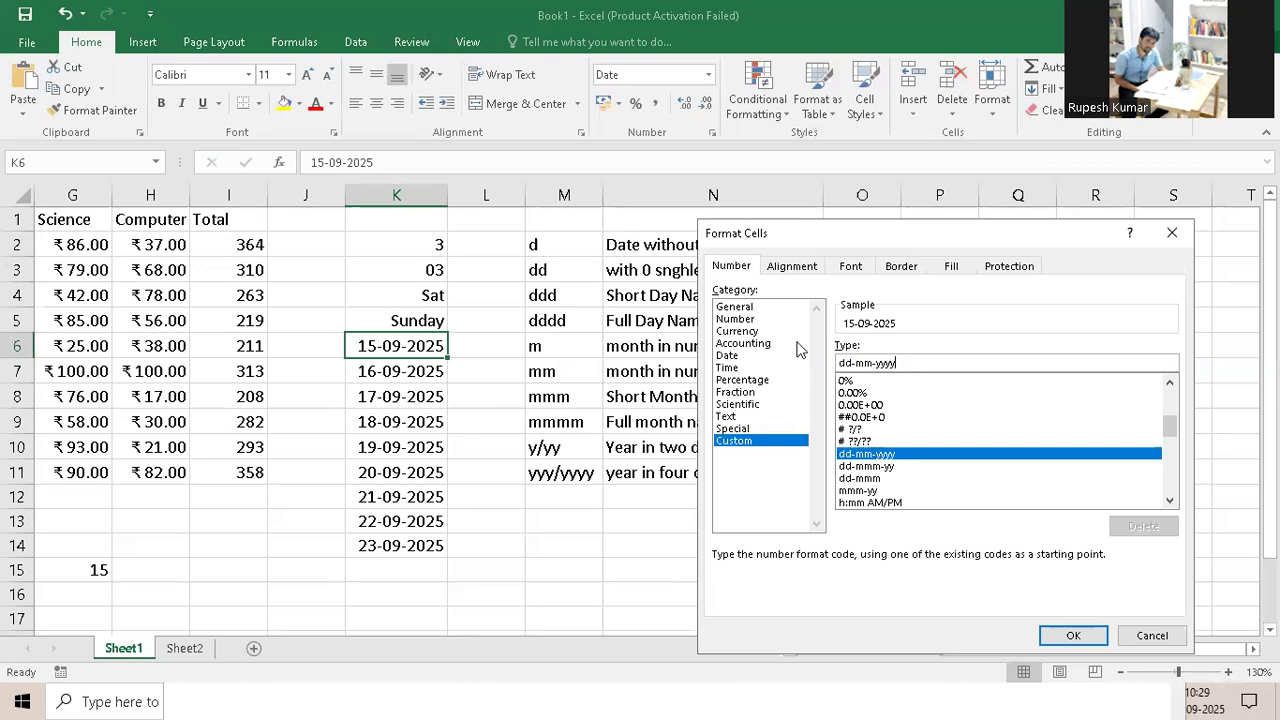
text(m)
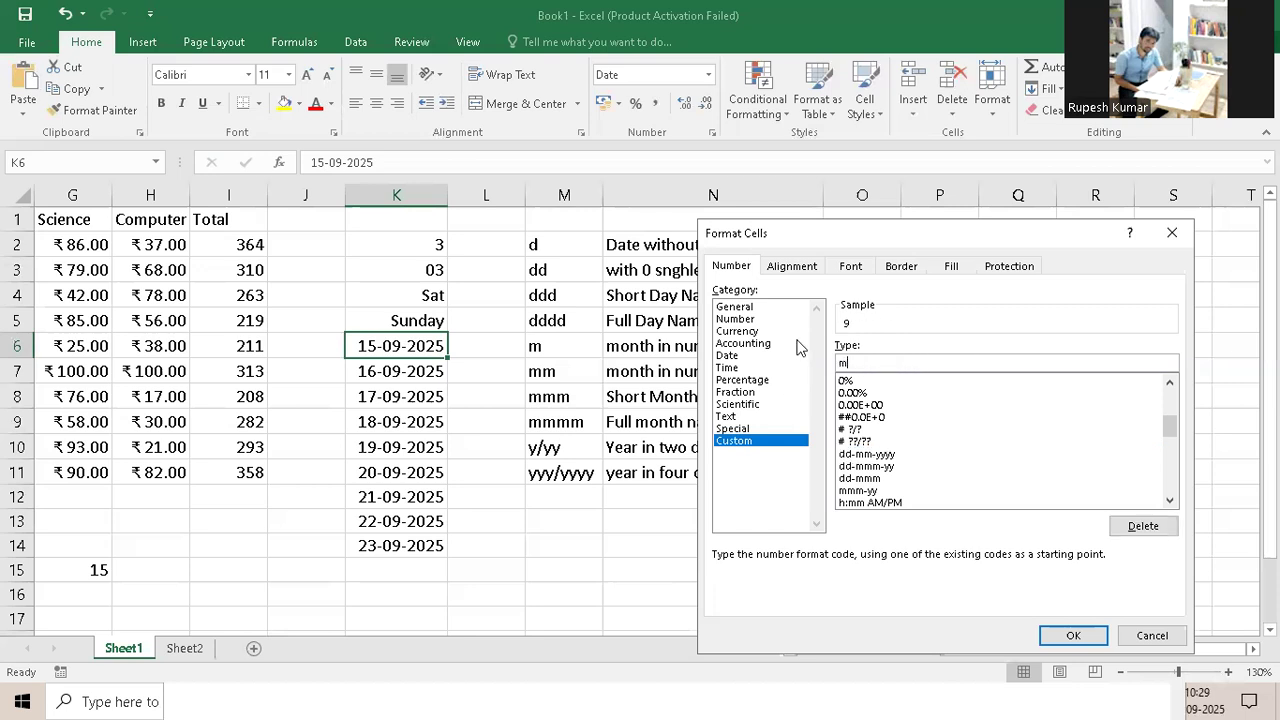
click(1075, 633)
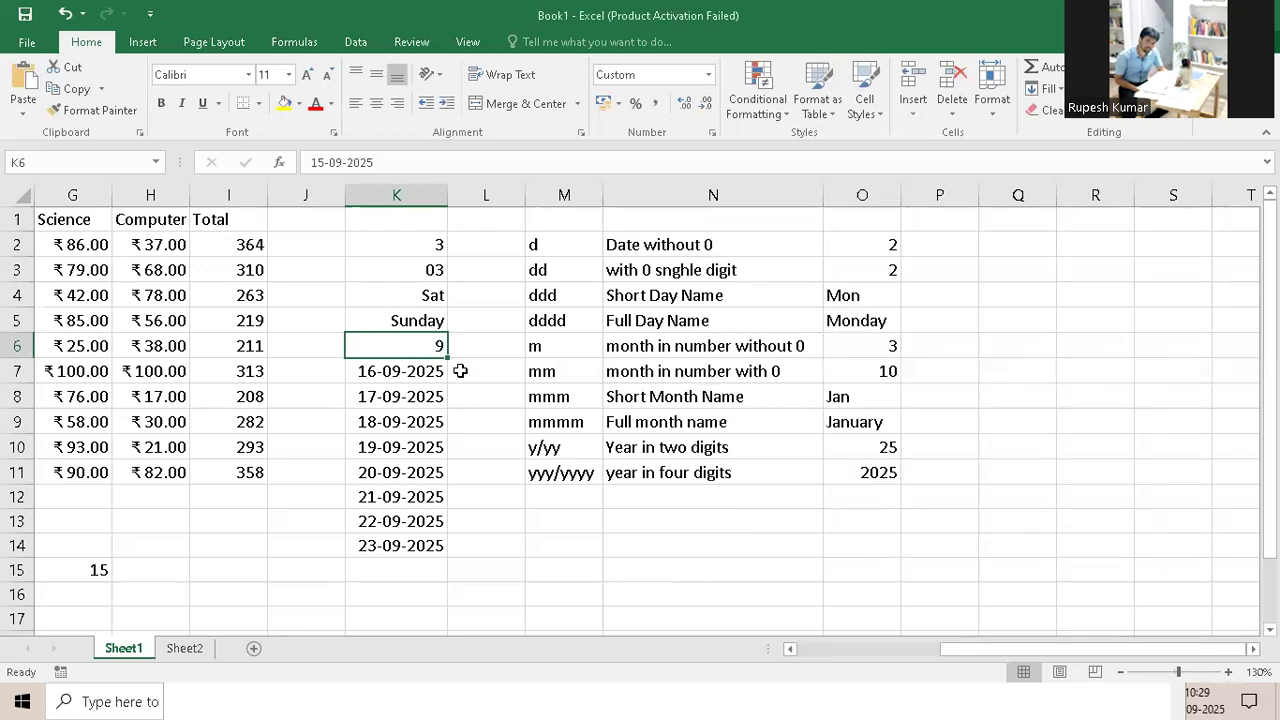
Apply the custom number format "mm" to the date in K7 for a month number with a leading zero
click(437, 381)
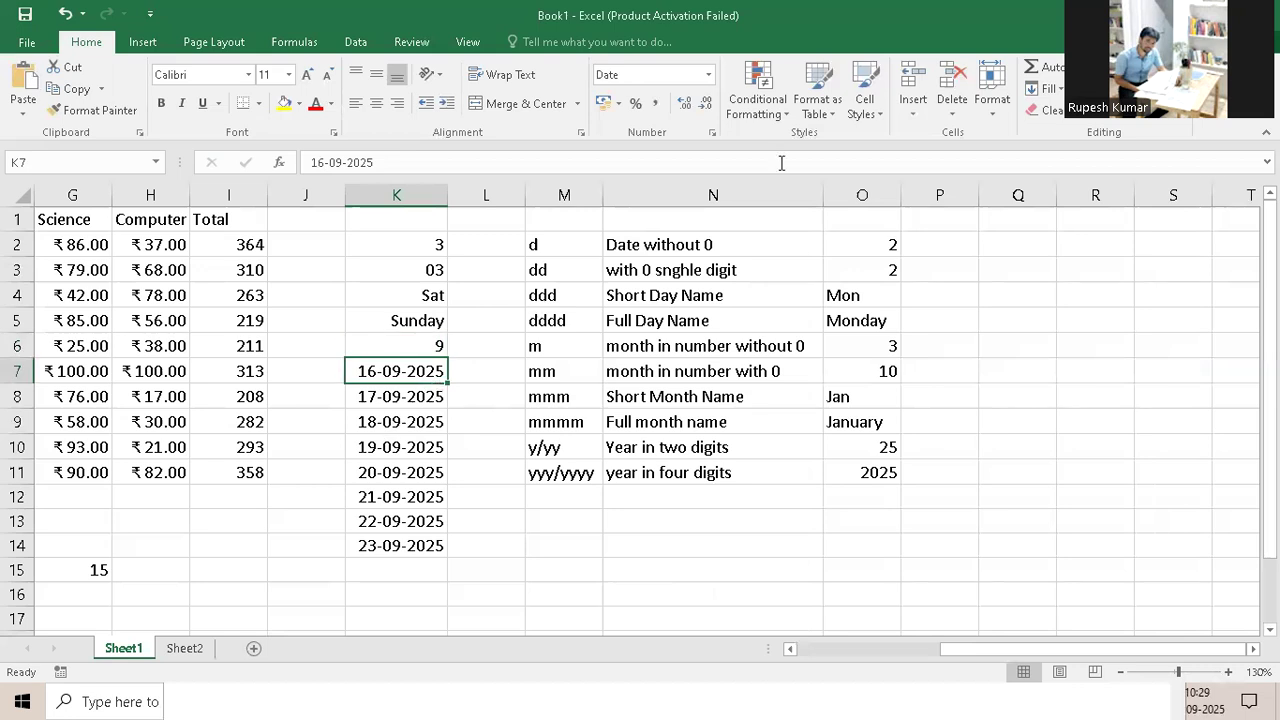
key(ctrl+1)
click(745, 441)
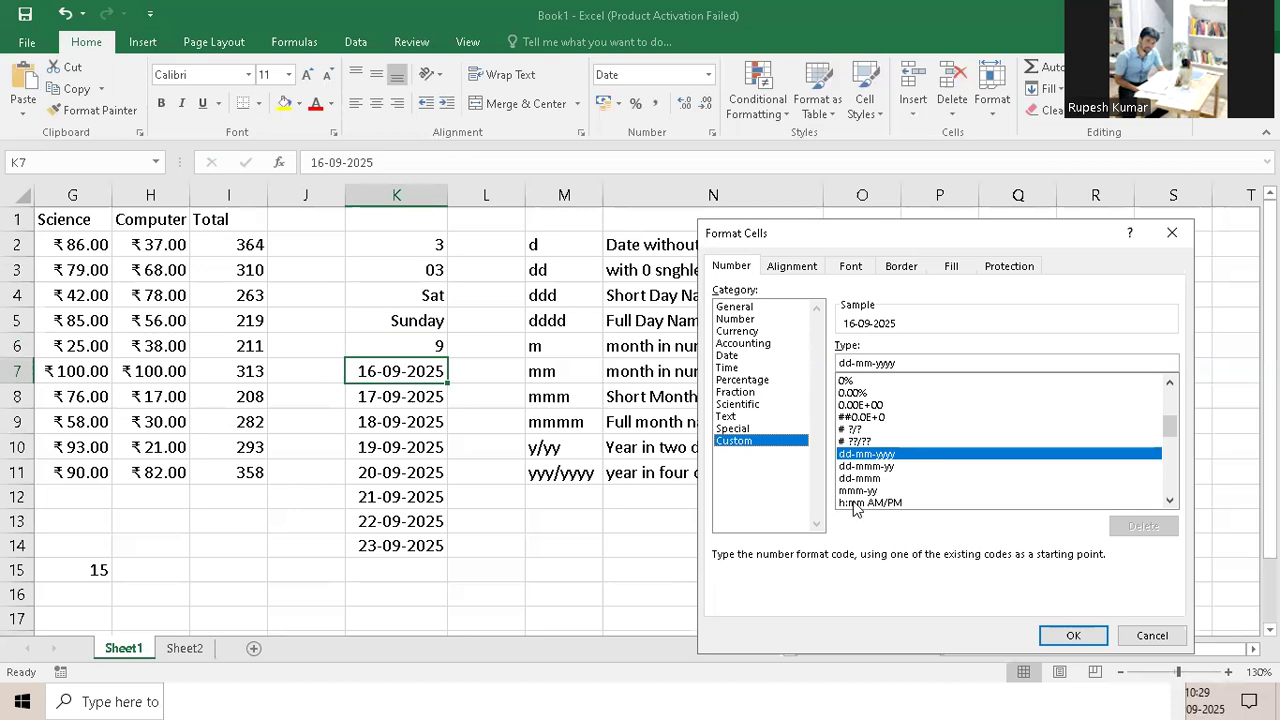
click(850, 502)
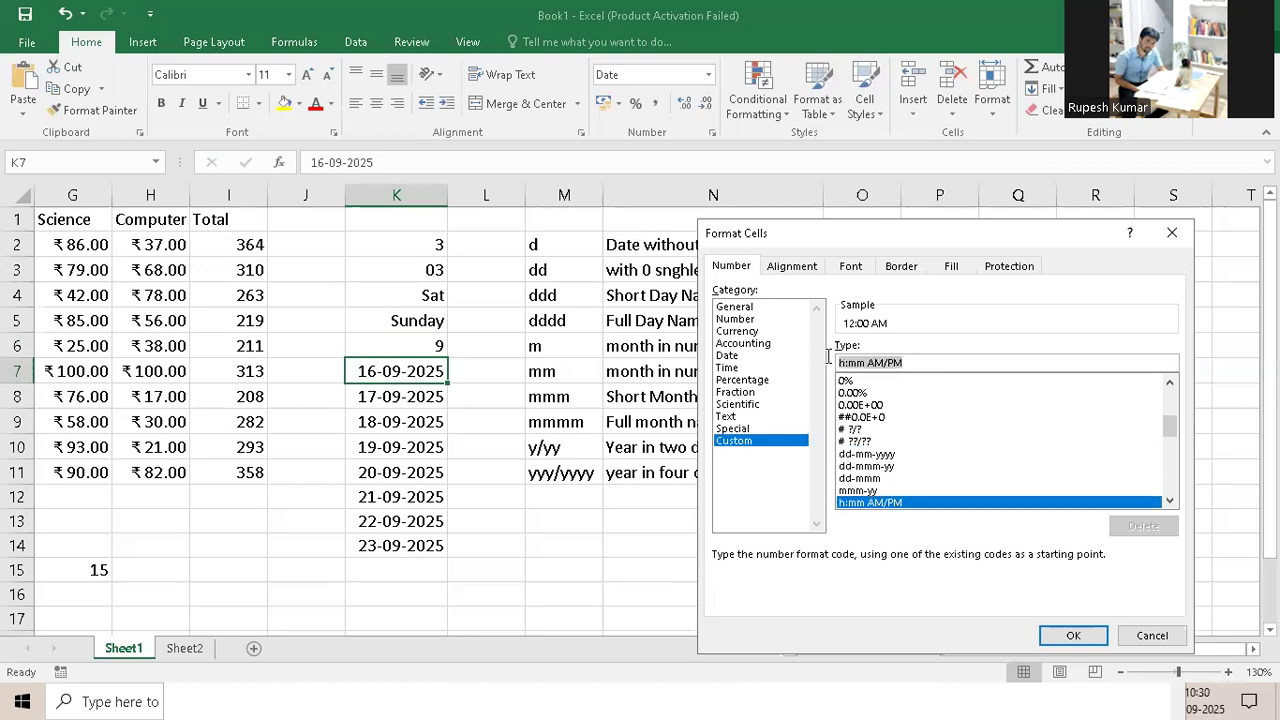
text(m)
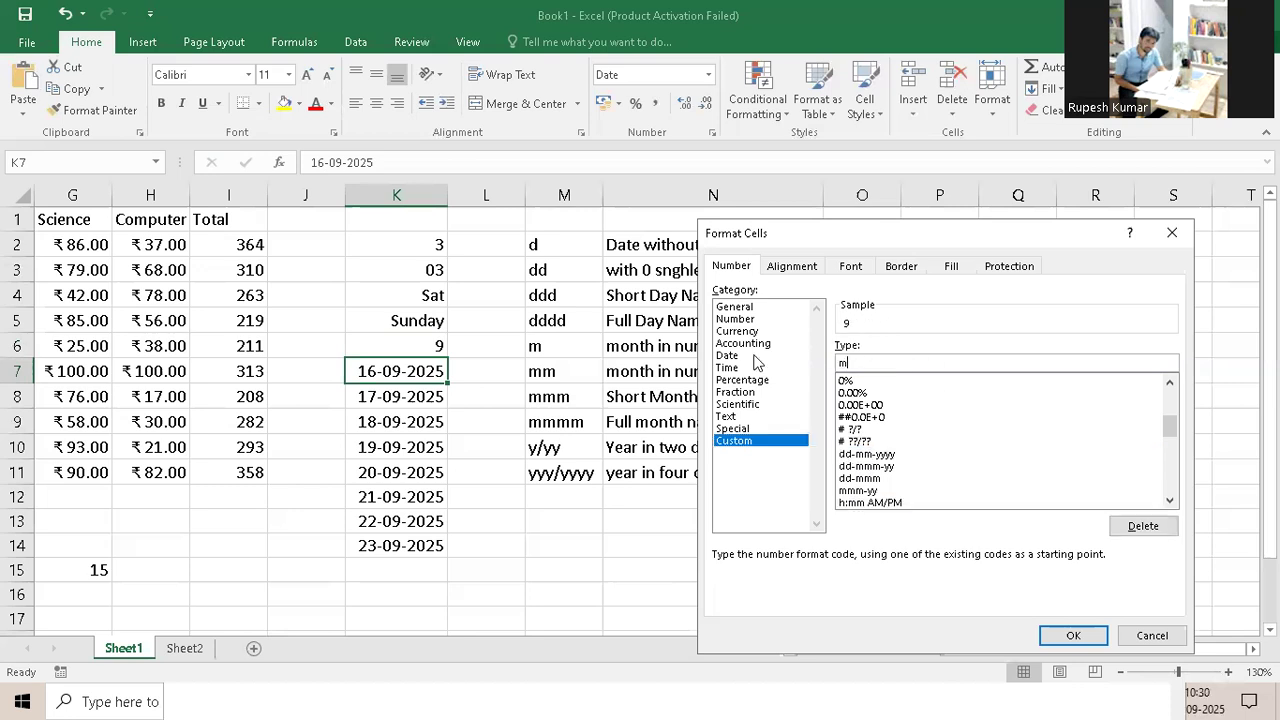
text(m)
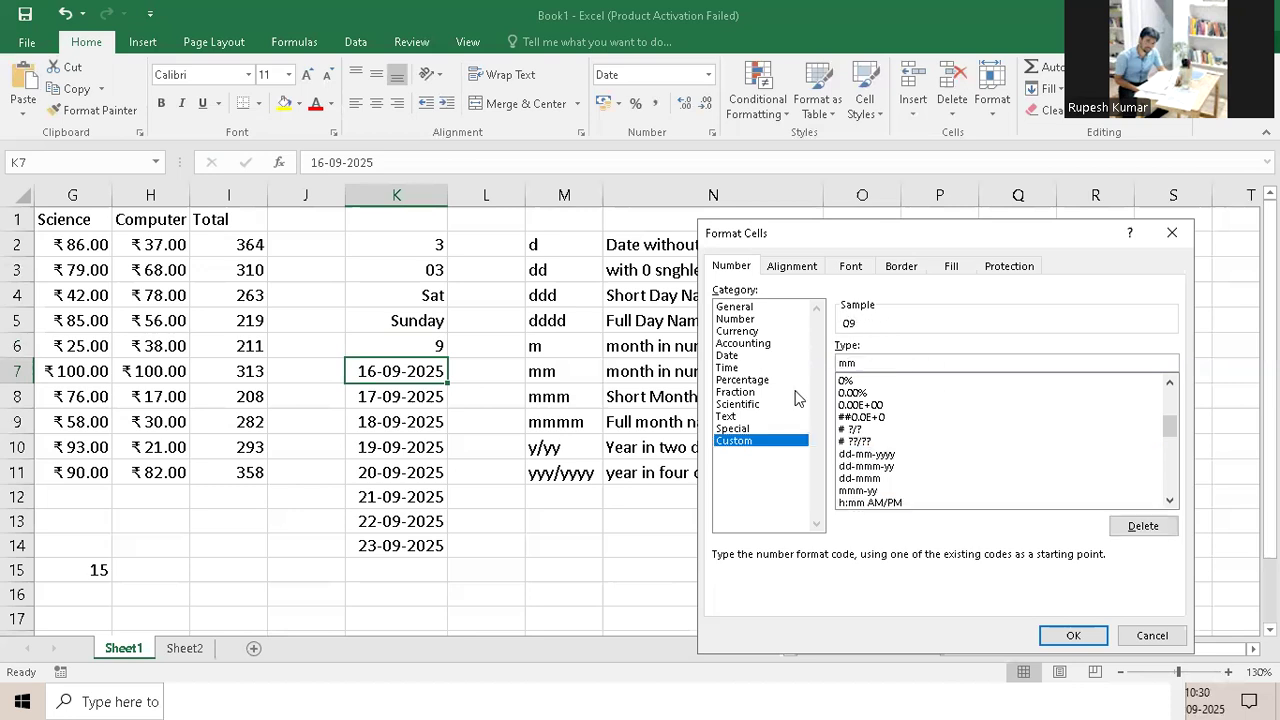
click(1071, 636)
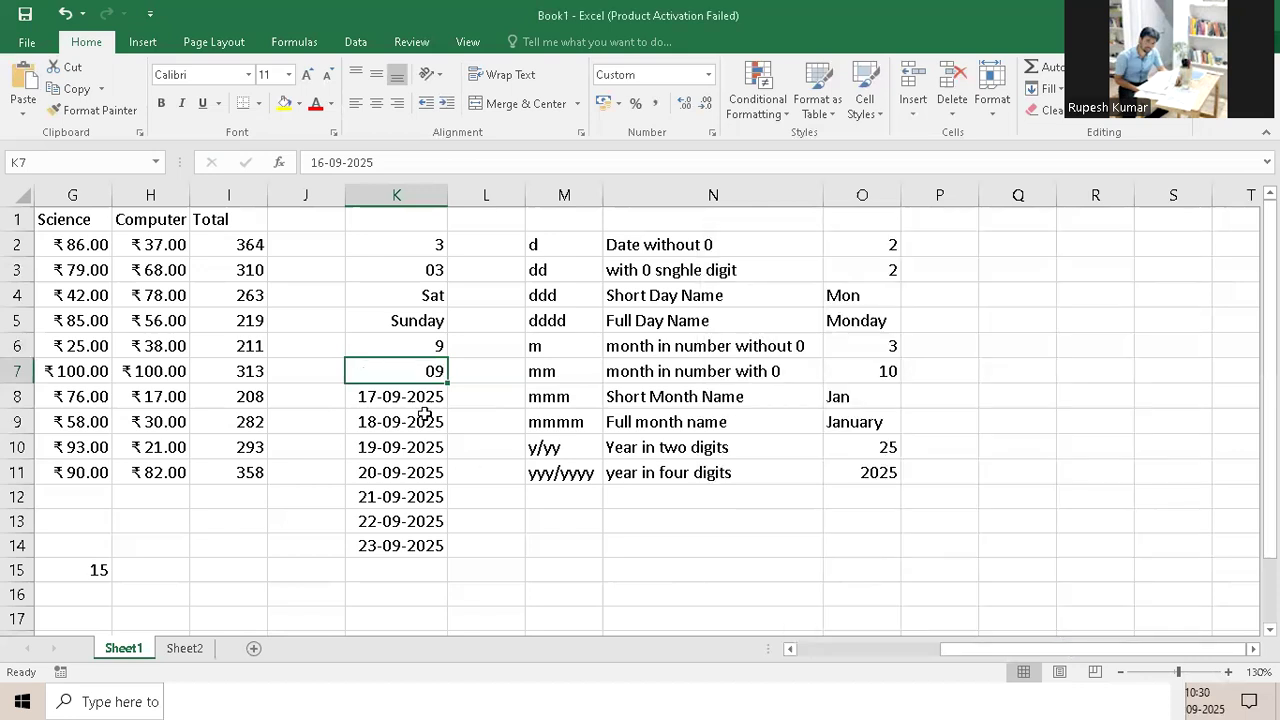
Apply the custom number format "mmm" to the date in K8 for a short month name
key(Down)
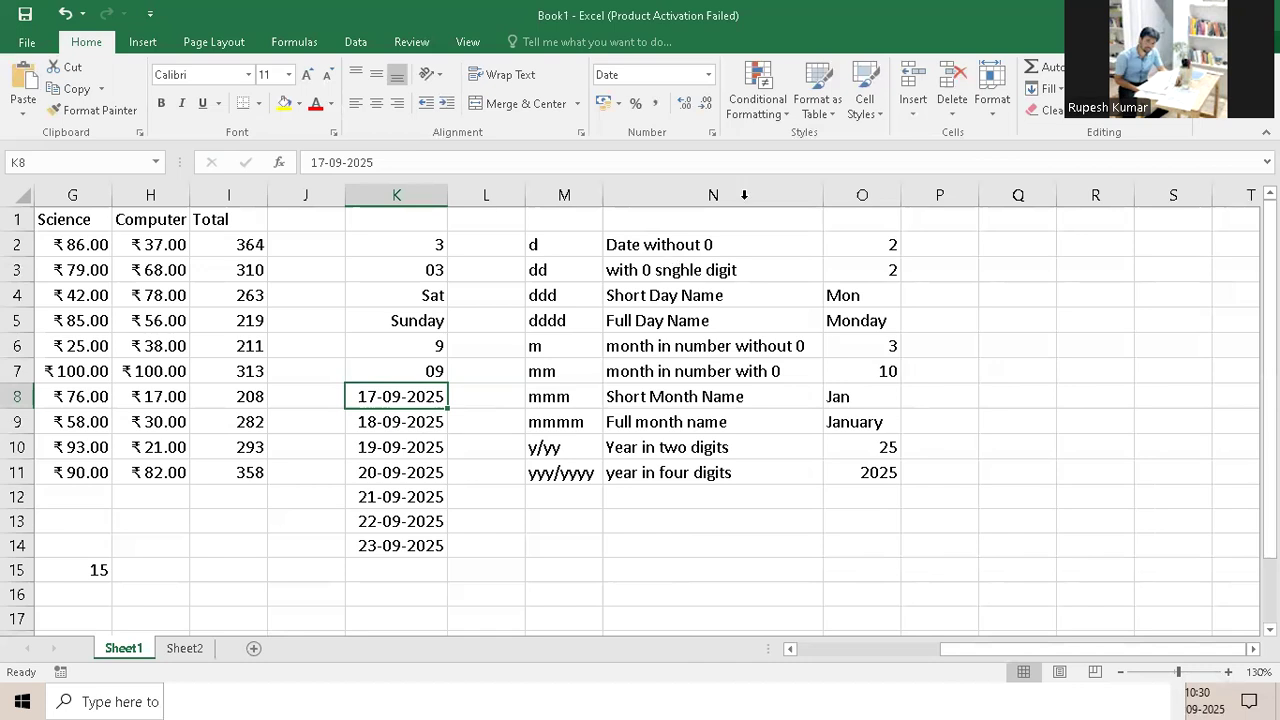
click(714, 135)
click(760, 440)
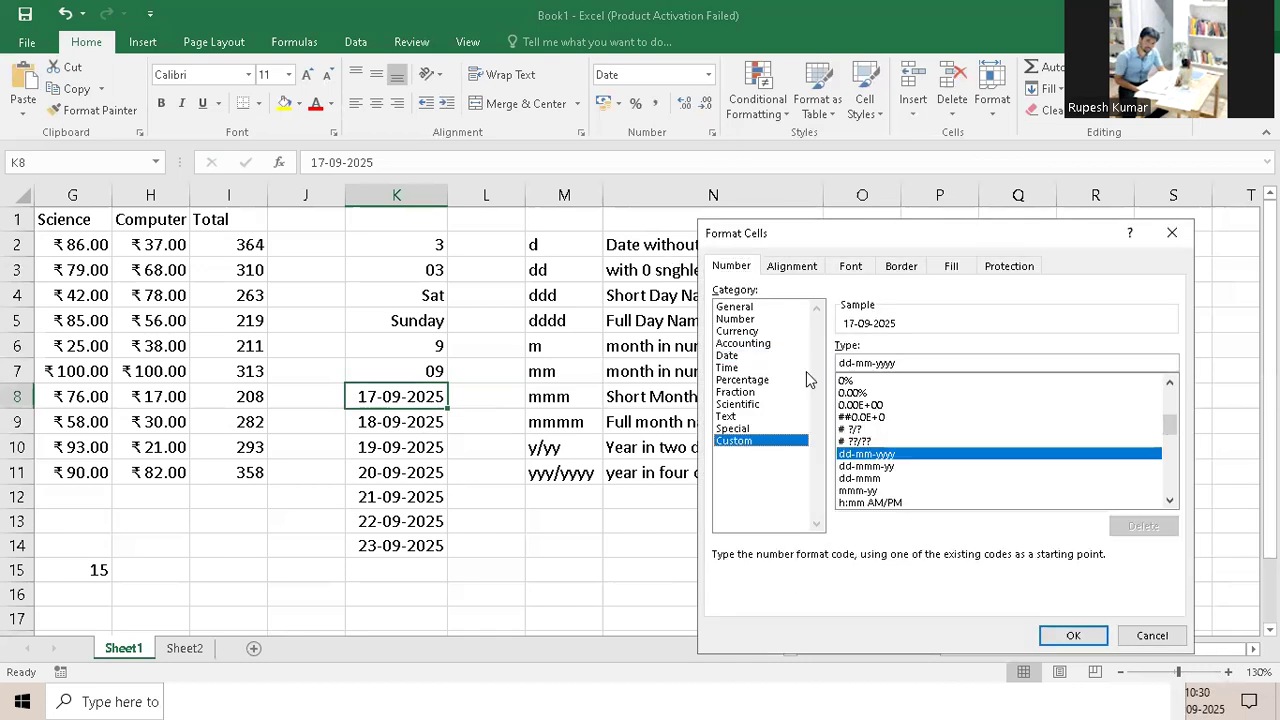
key(shift+Home)
text(mm)
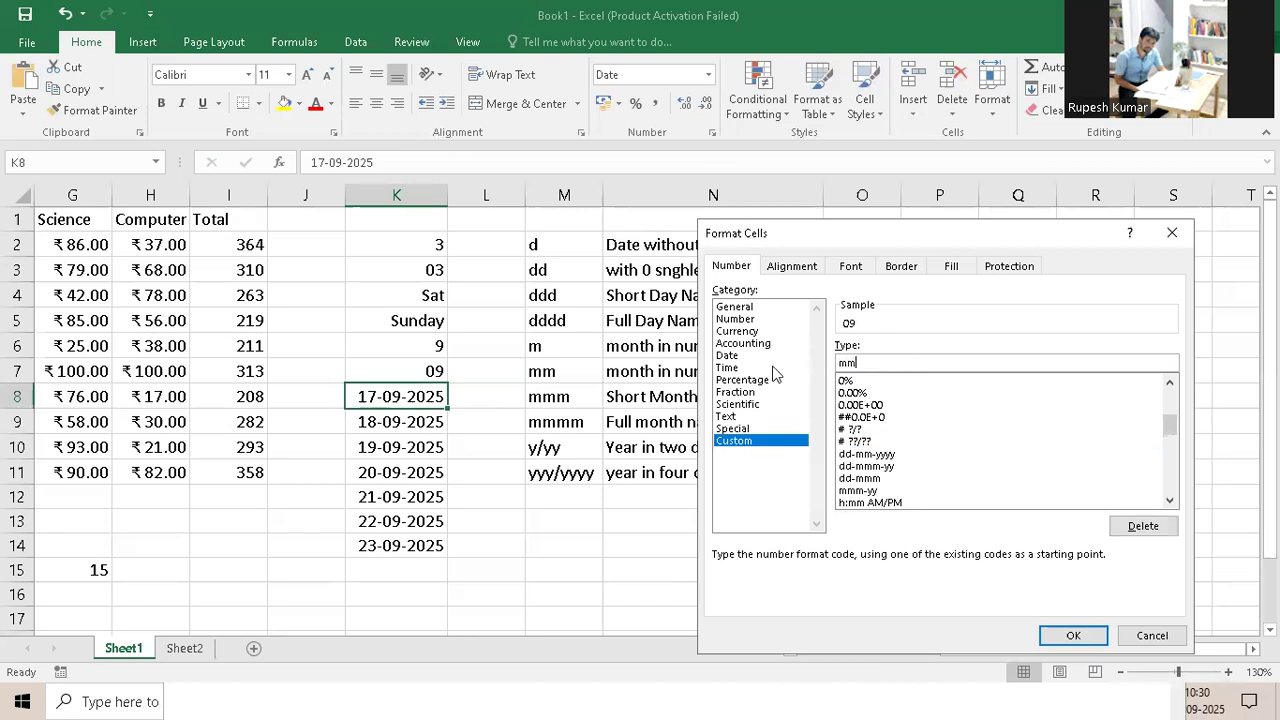
text(m)
click(1072, 637)
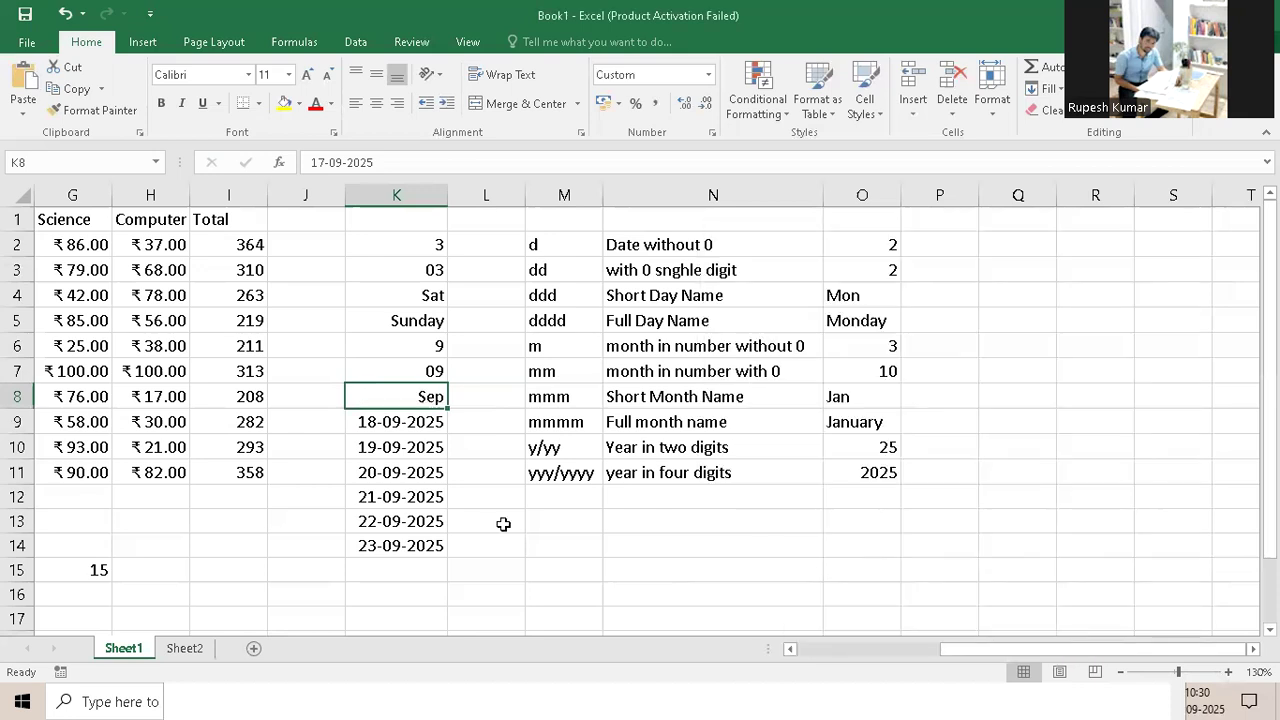
Apply the custom number format "mmmm" to the date in K9 for a full month name
click(395, 420)
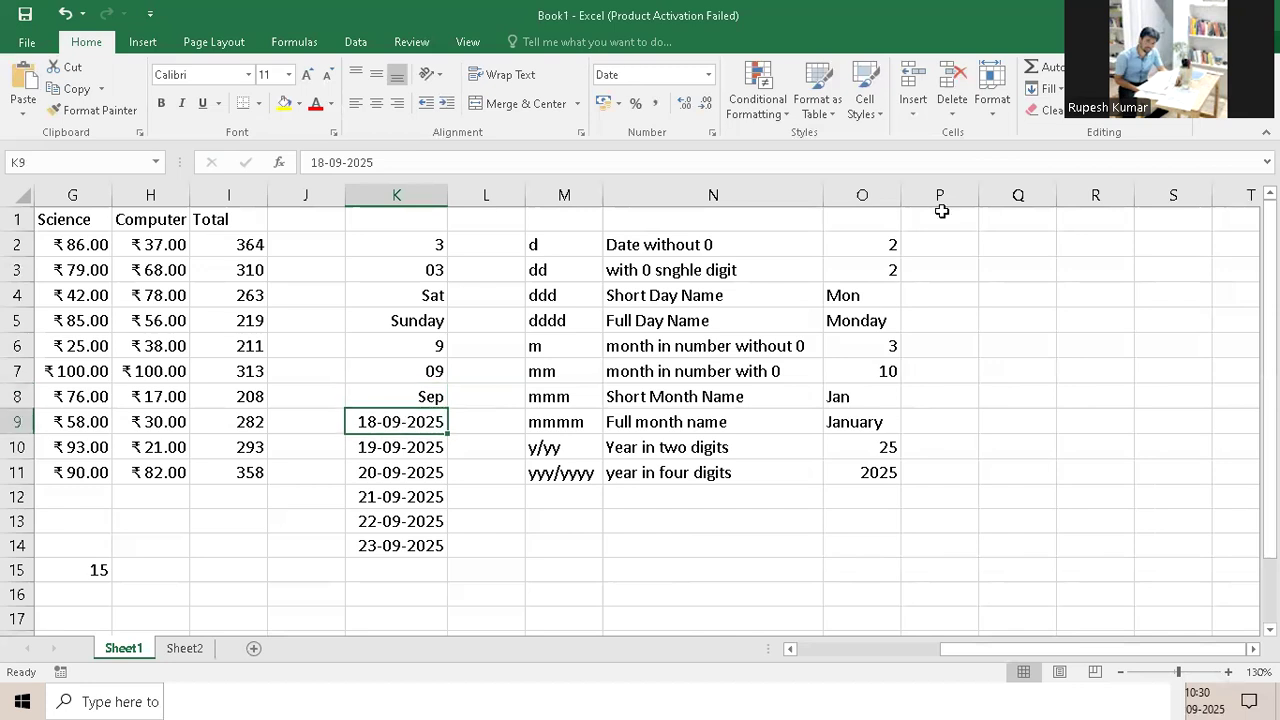
click(712, 132)
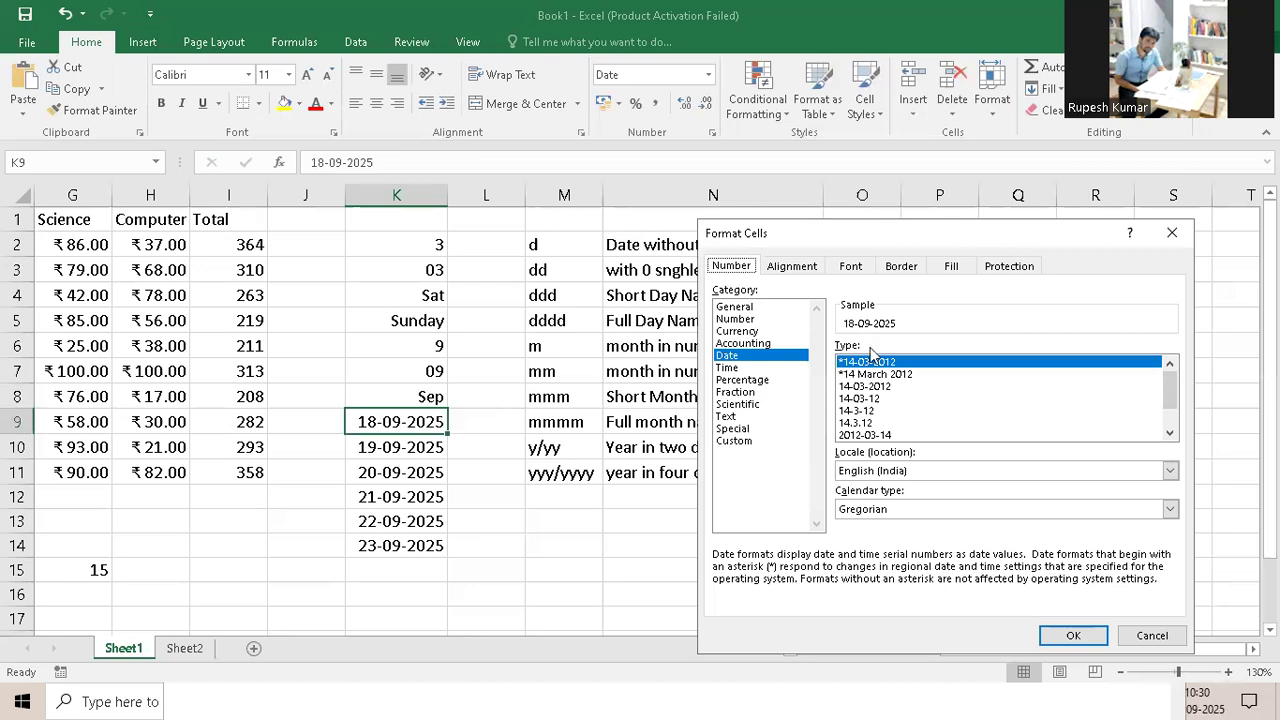
click(735, 441)
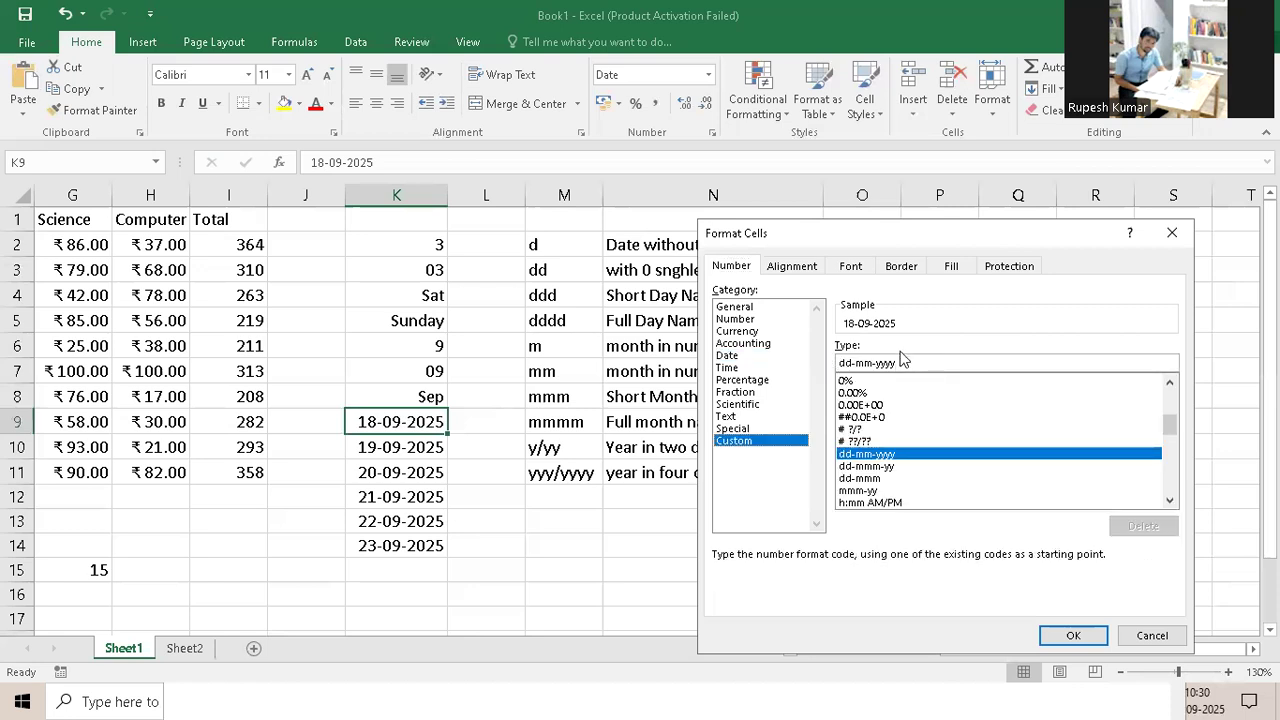
drag(893, 362, 814, 363)
text(mmmm)
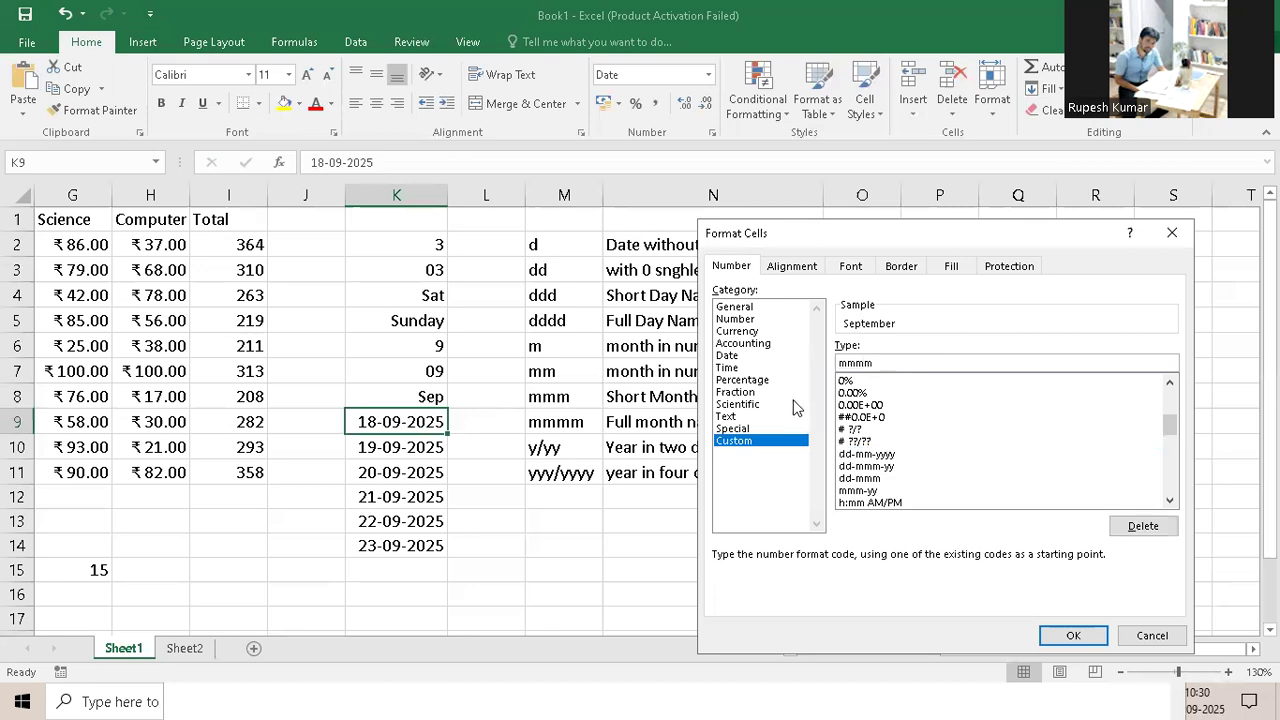
click(1065, 637)
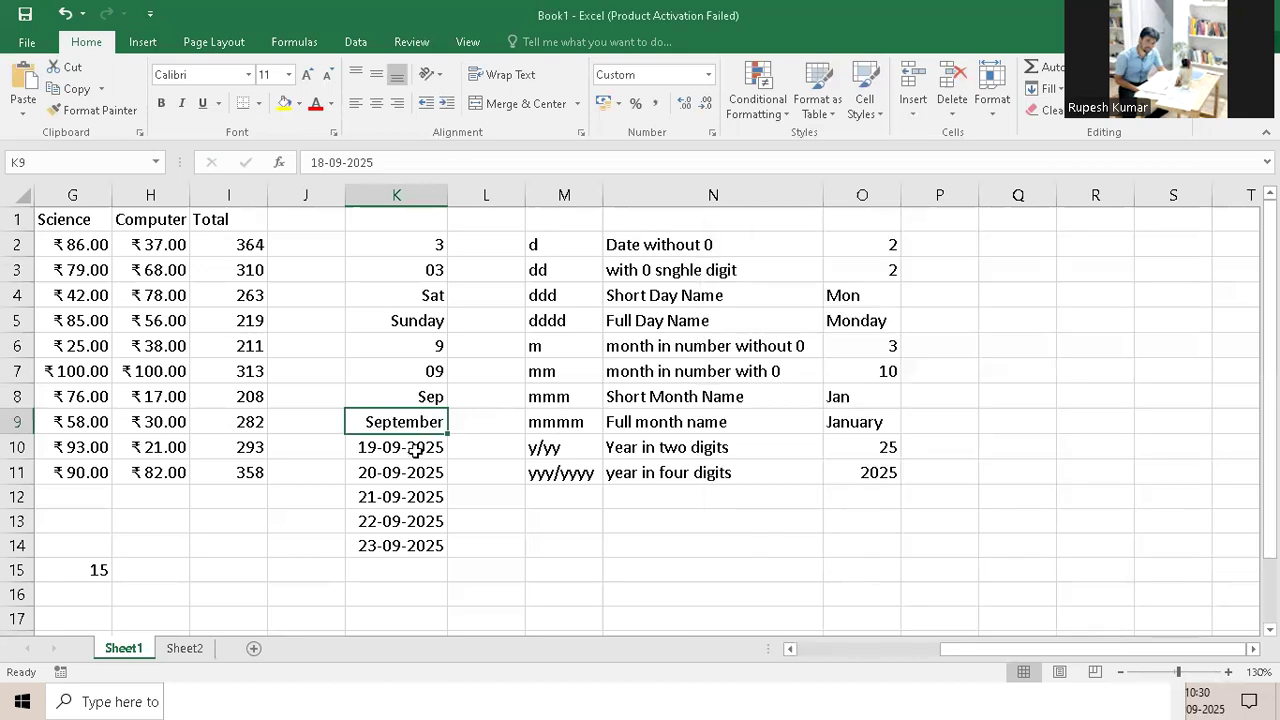
Apply the custom number format "y" to the date in K10 for a two-digit year
key(Down)
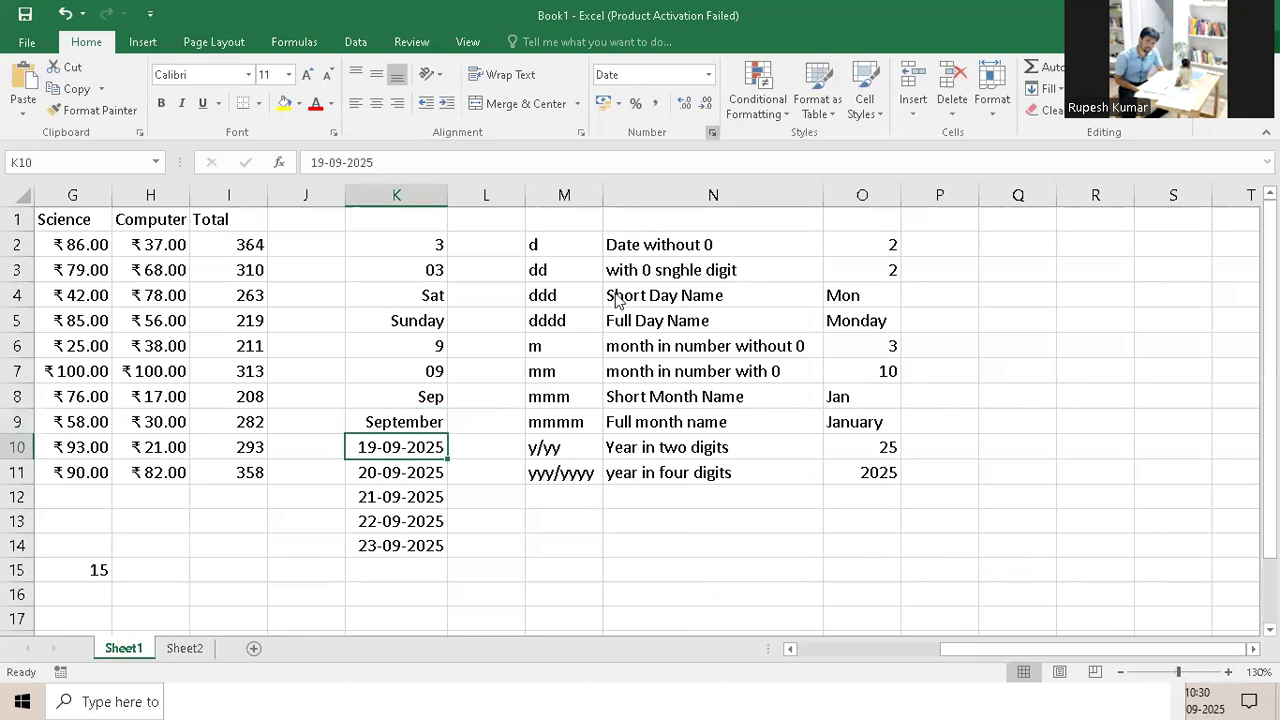
key(ctrl+1)
click(740, 440)
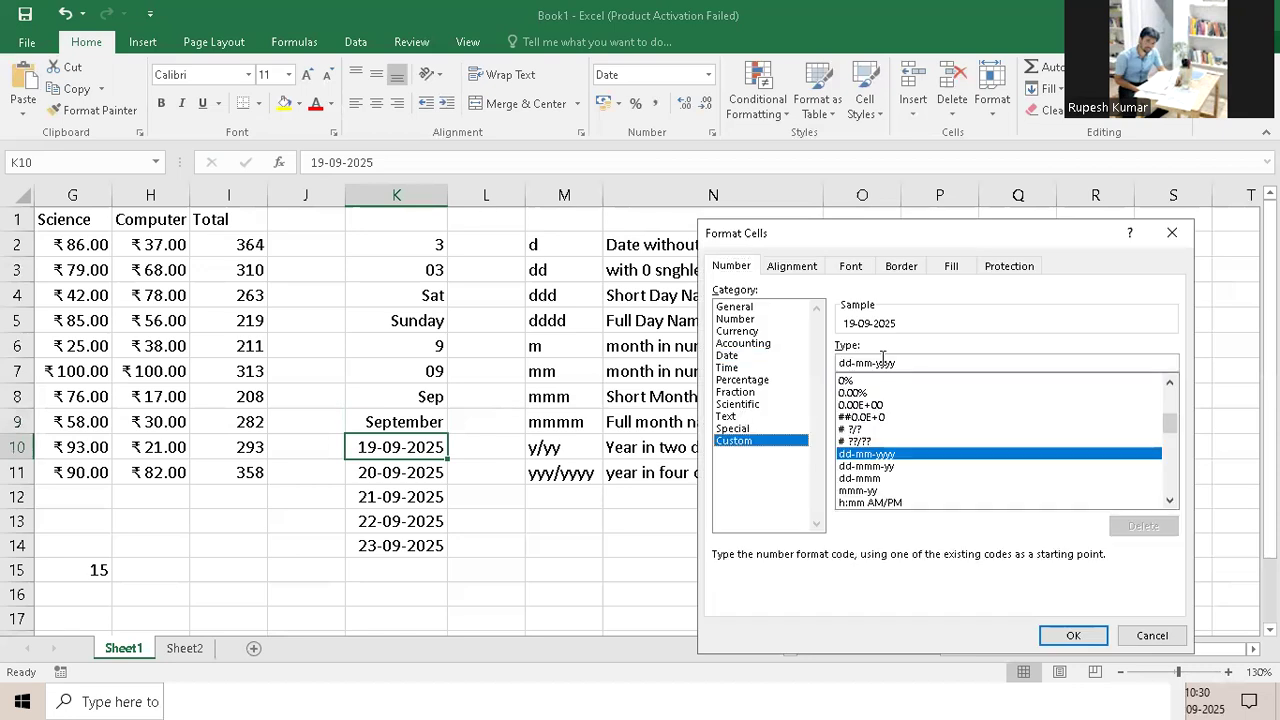
key(Tab)
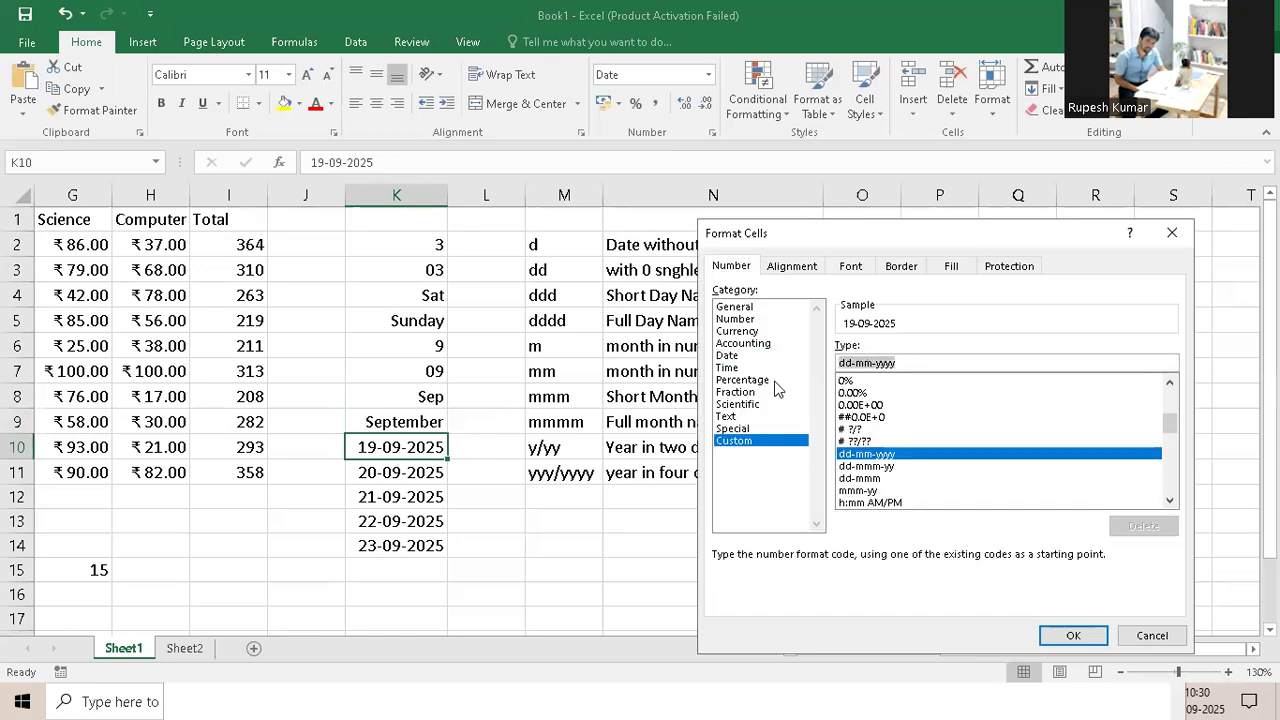
text(y)
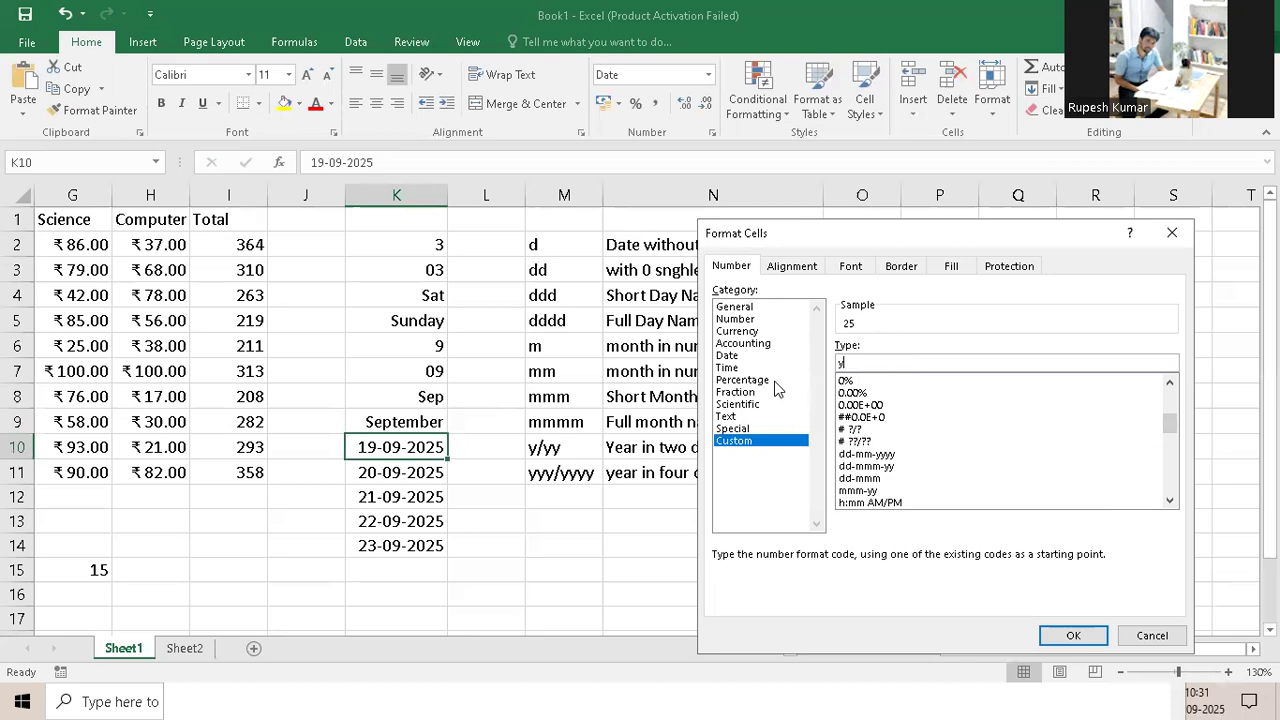
click(1066, 636)
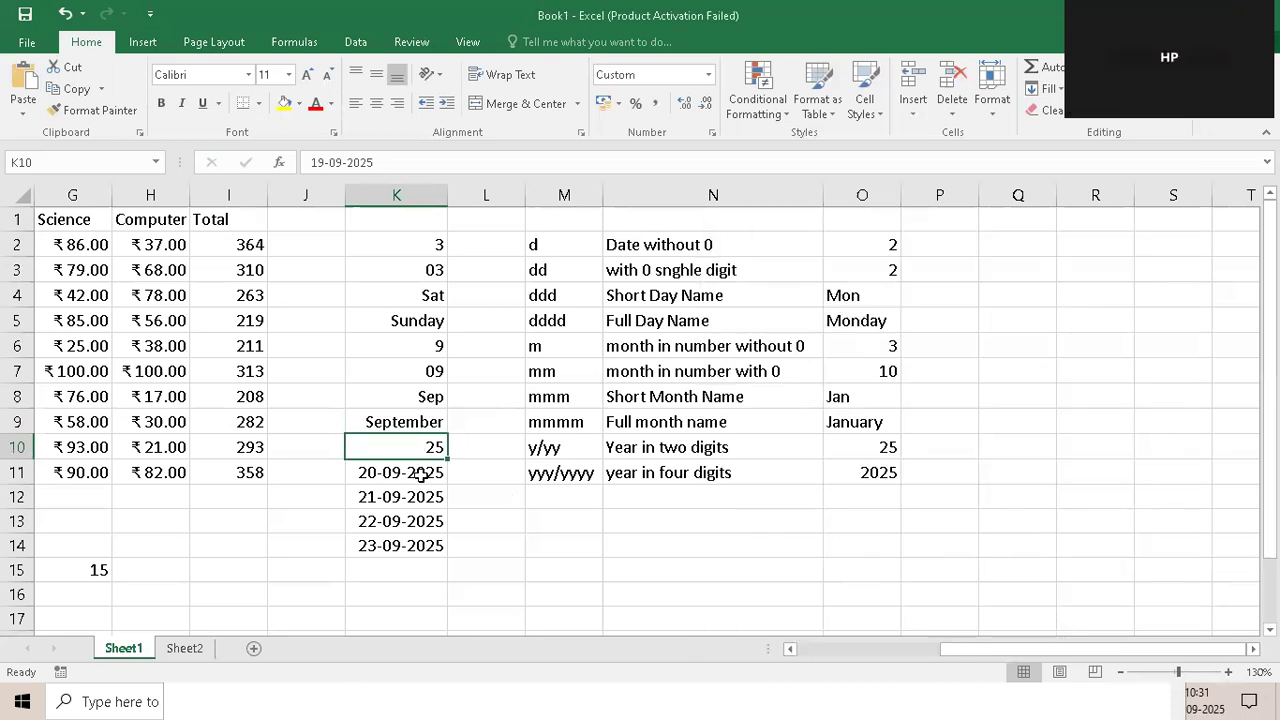
Apply the custom number format "yyyy" to the date in K11 for a four-digit year
click(421, 475)
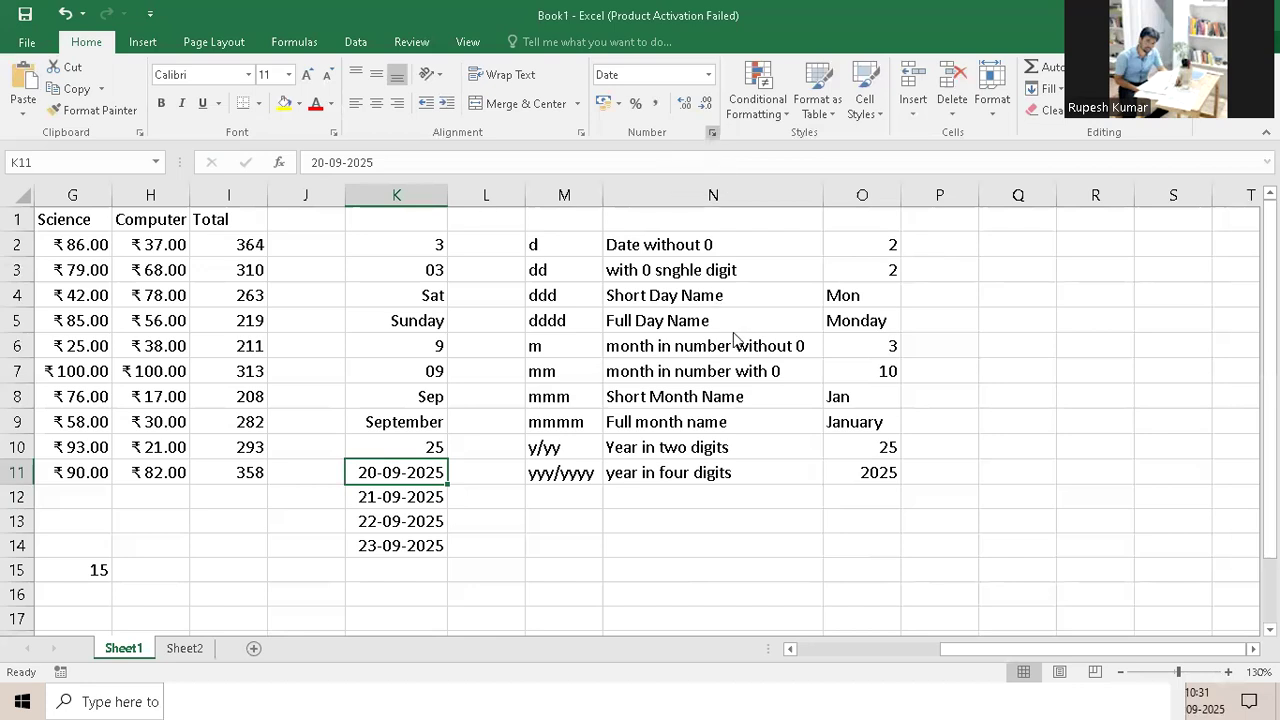
key(ctrl+1)
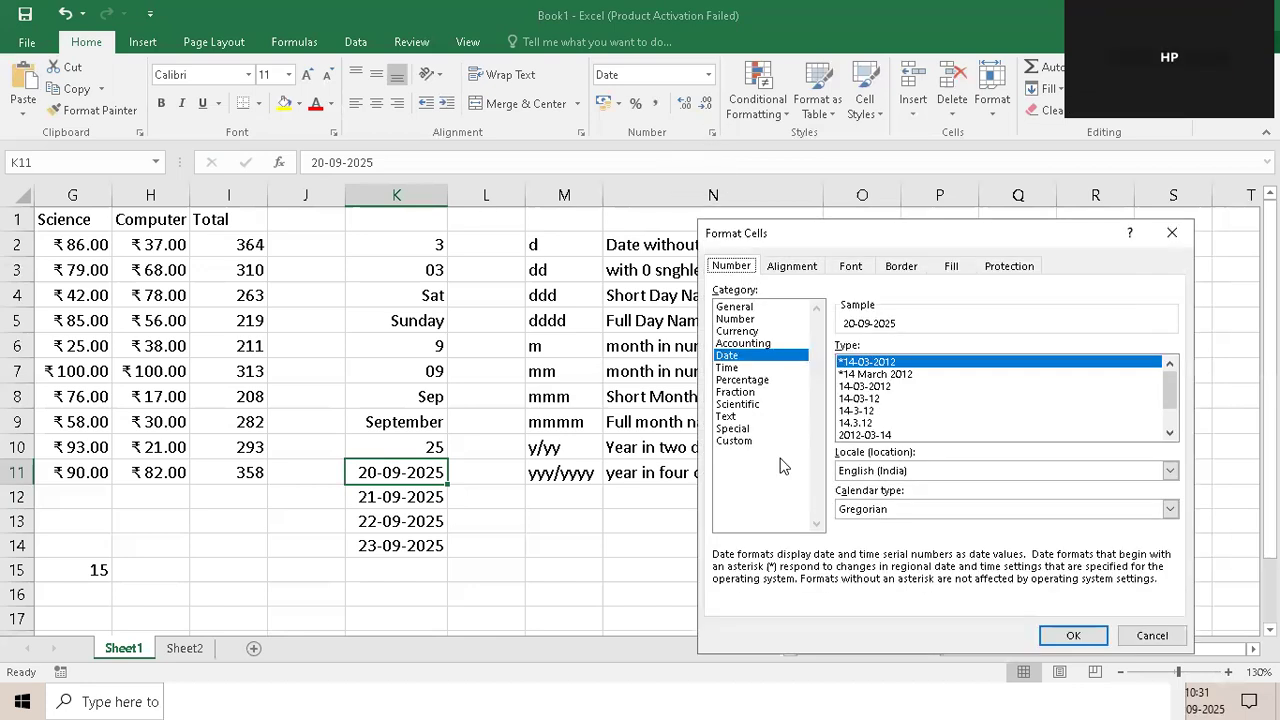
click(740, 441)
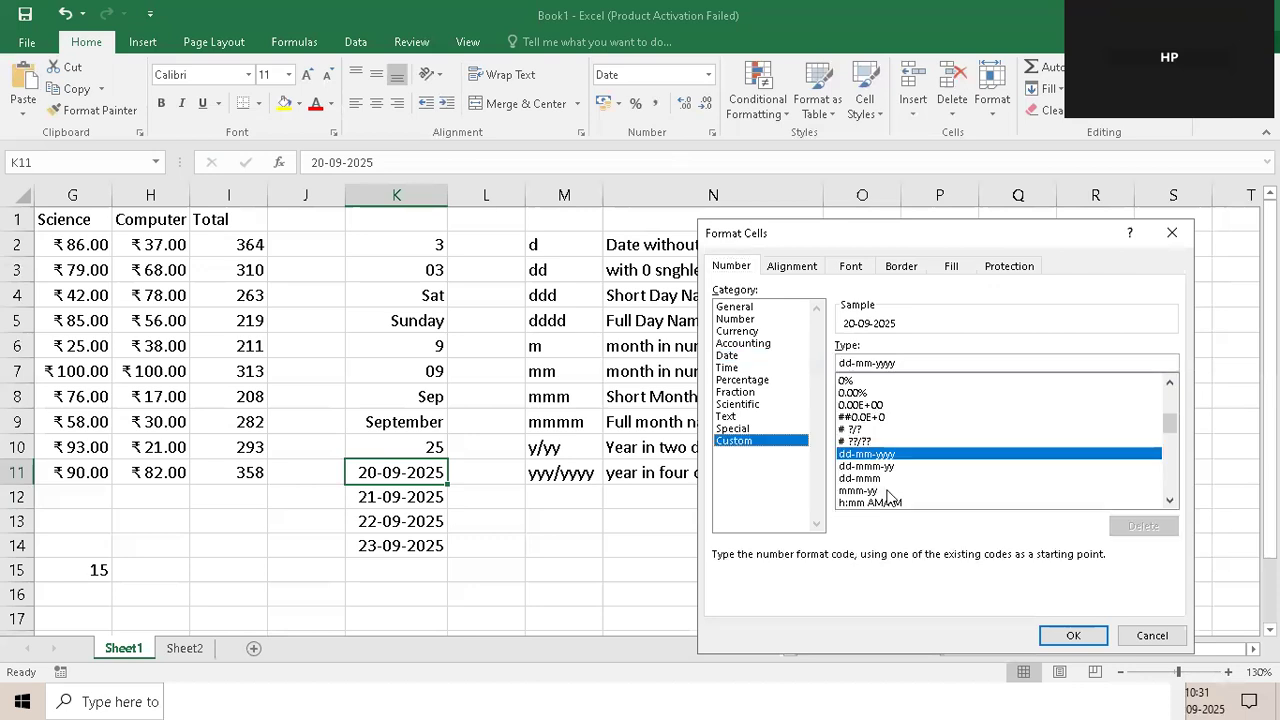
click(790, 441)
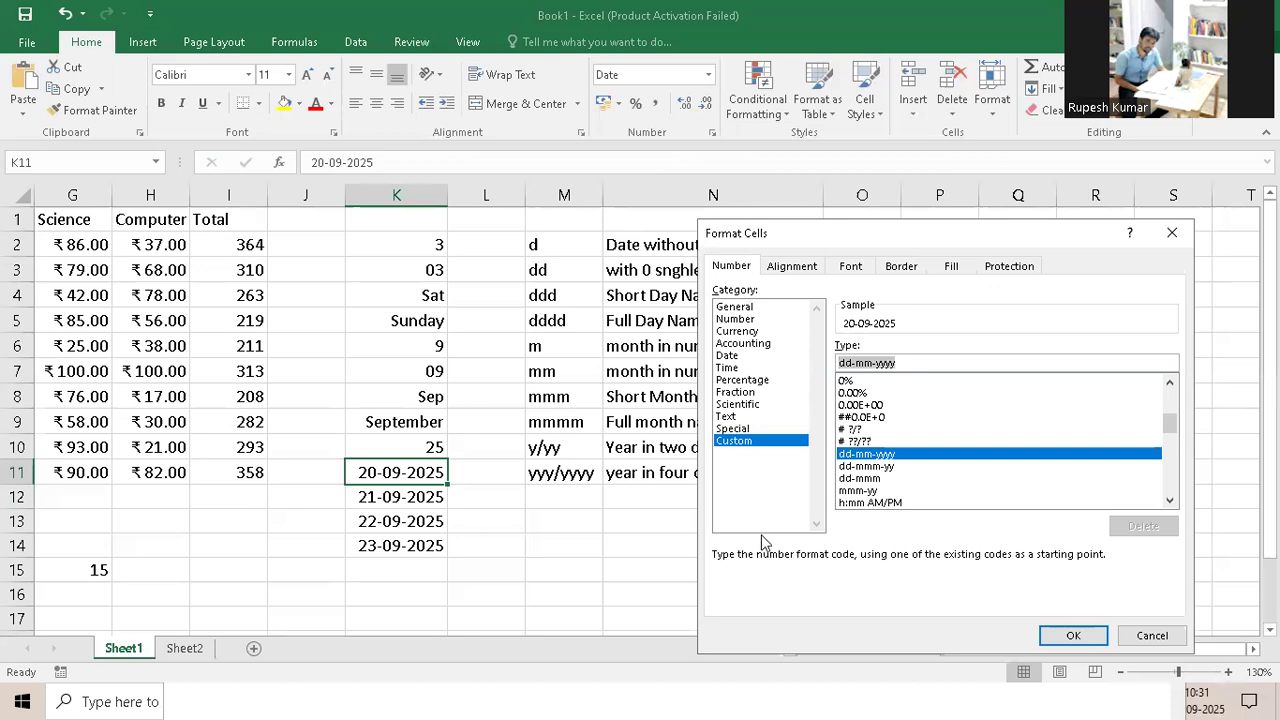
text(yyy)
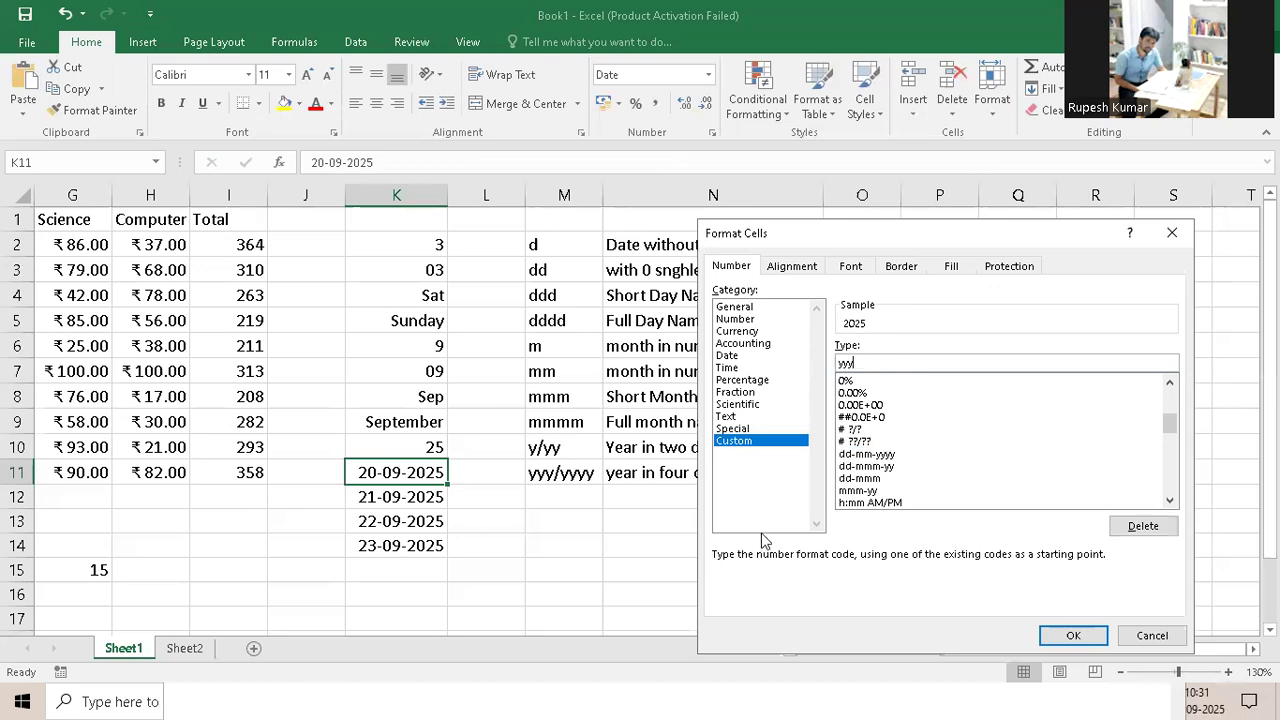
text(y)
click(1074, 636)
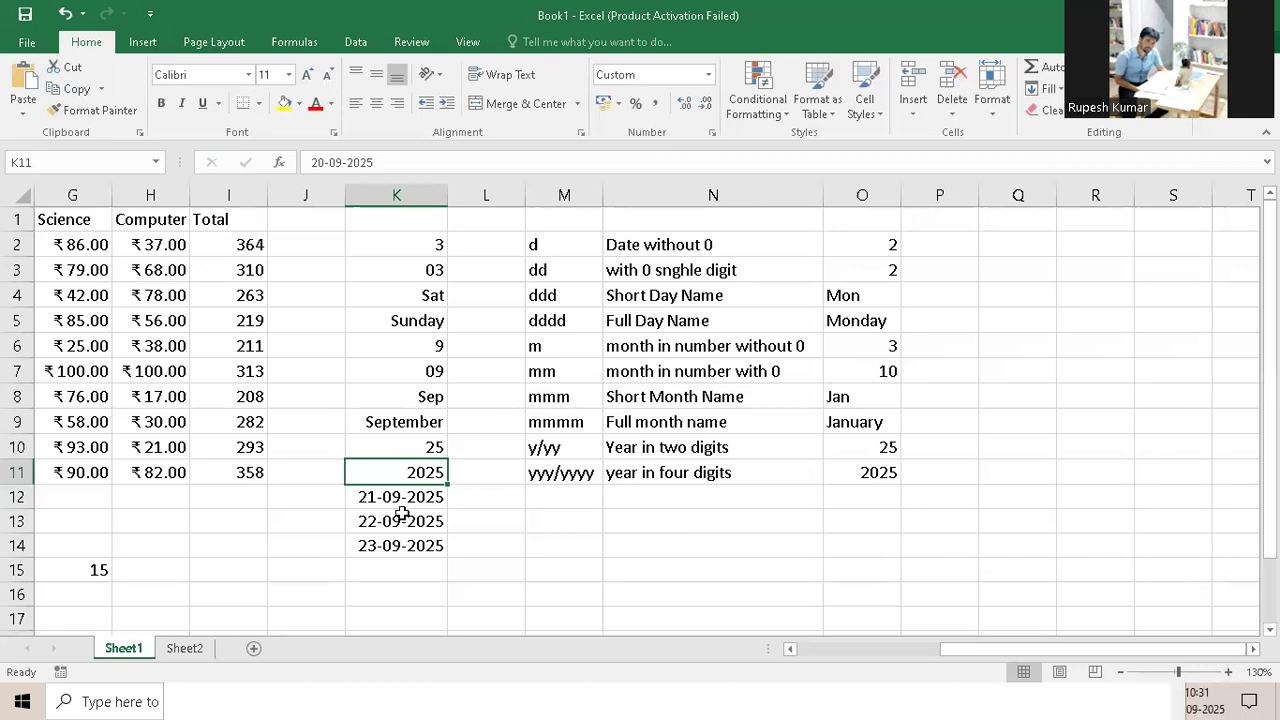
Clear the two unused dates in K12:K13, keeping the date in K14
drag(402, 500, 417, 541)
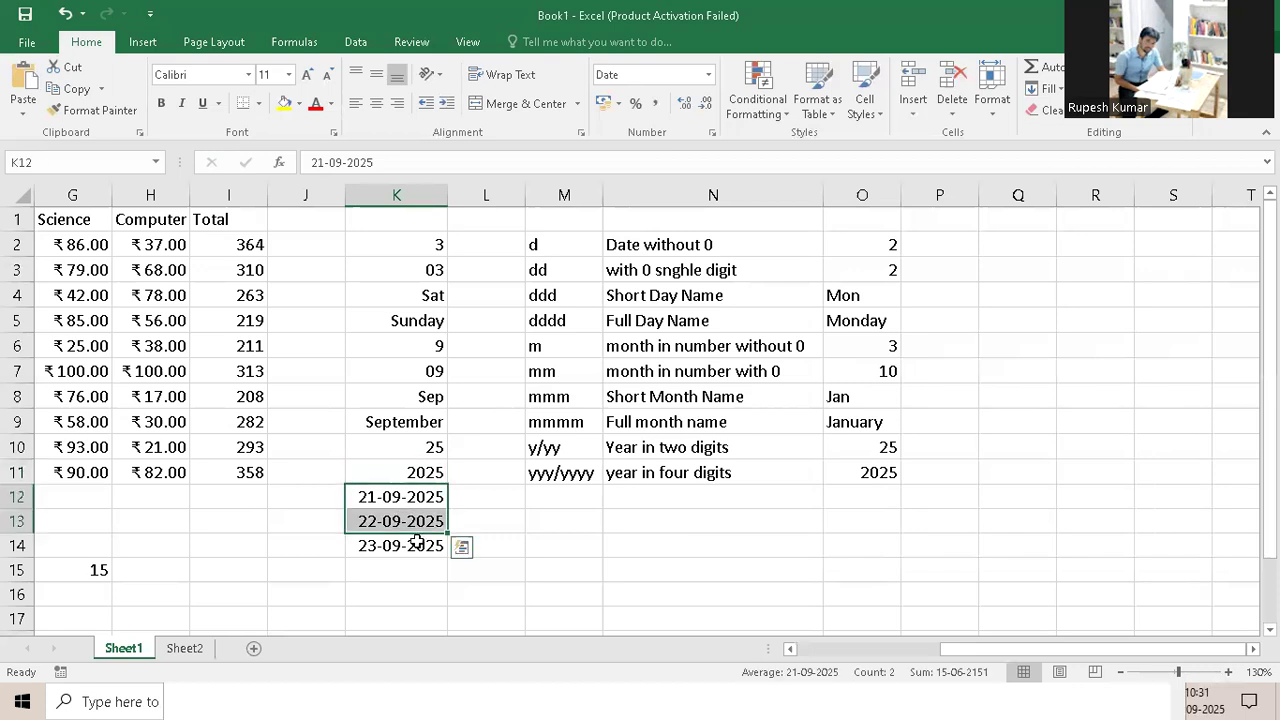
key(Delete)
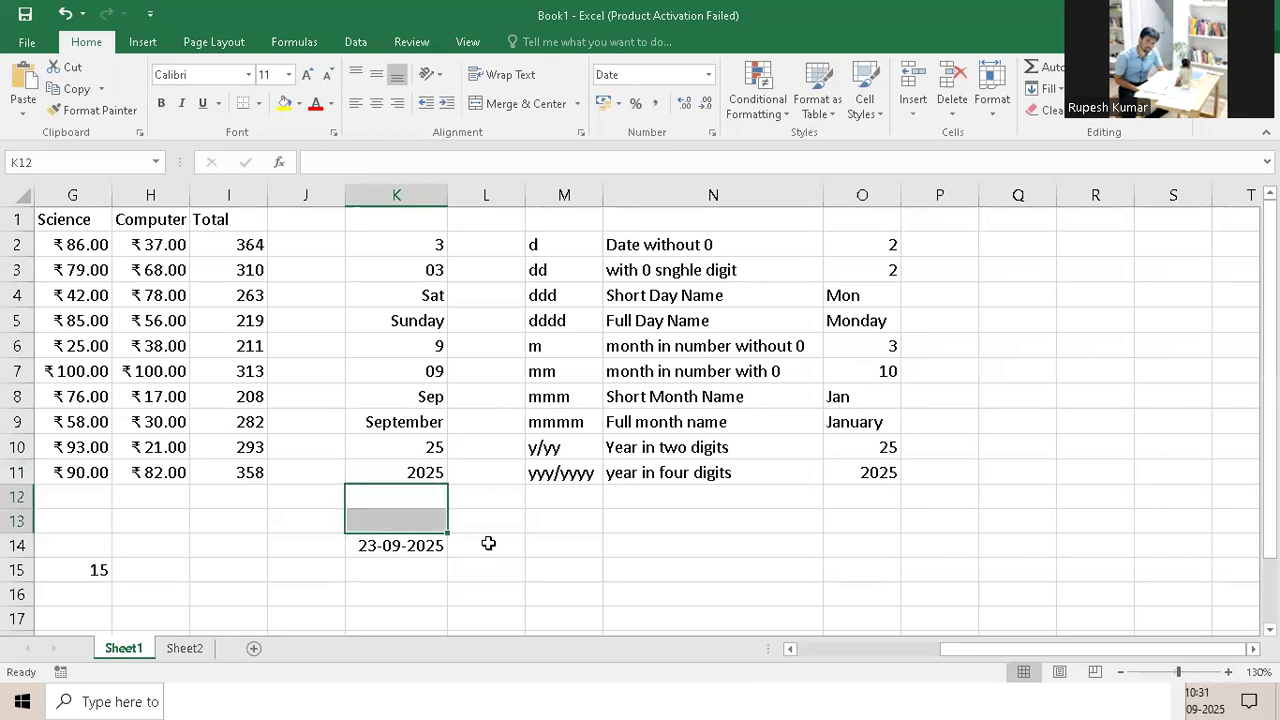
Enter the combined date format code "ddd-d-mmm-yyyy" in cell M14
click(552, 541)
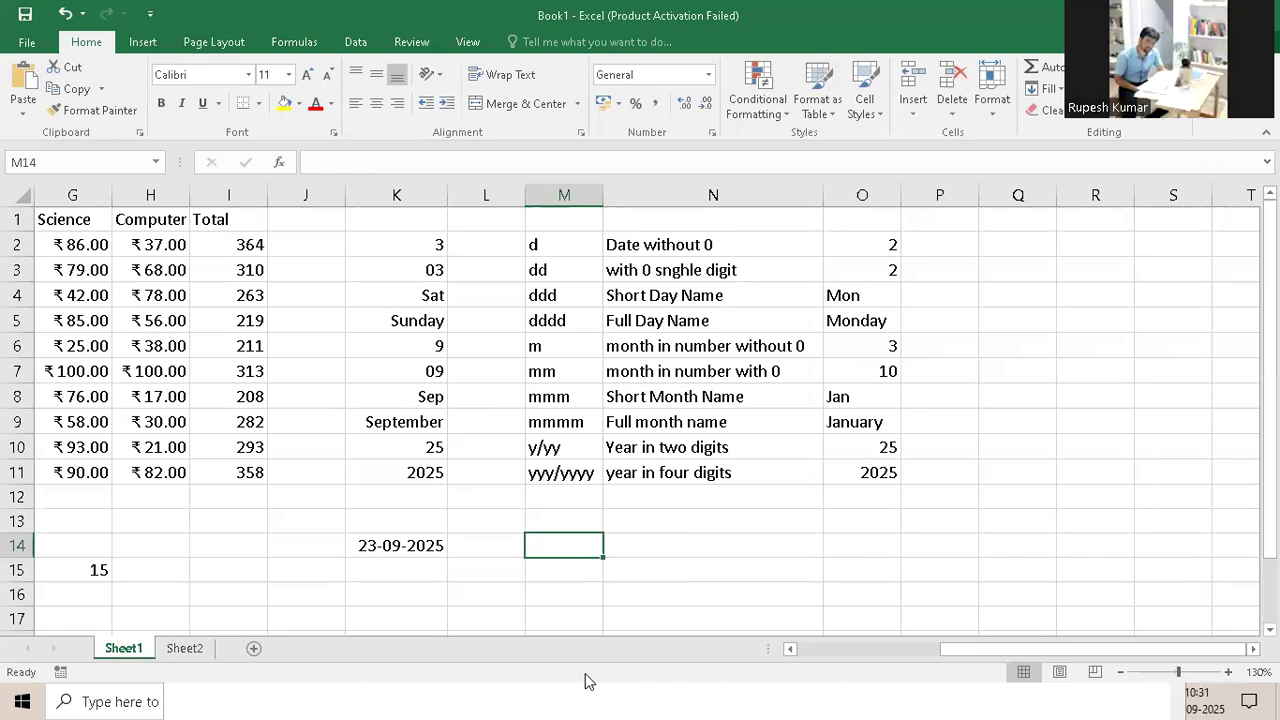
text(mmm)
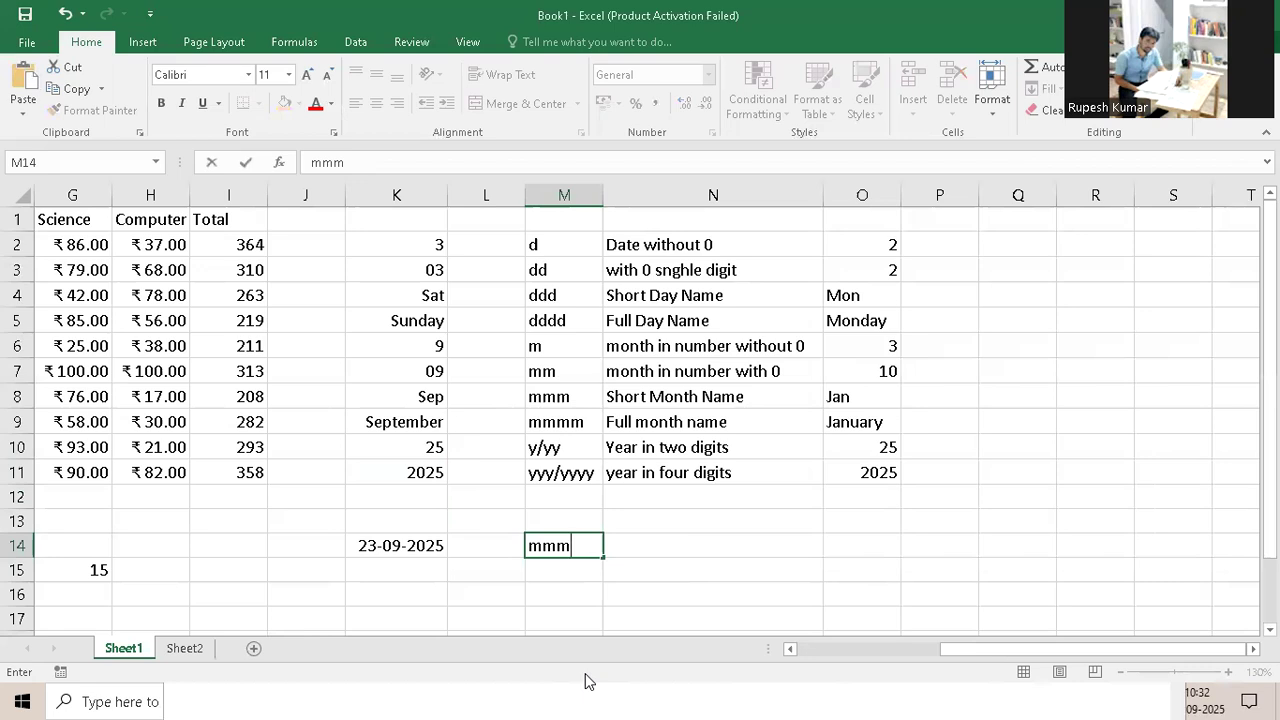
text(/)
key(BackSpace)
text(-)
text(d)
double_click(535, 546)
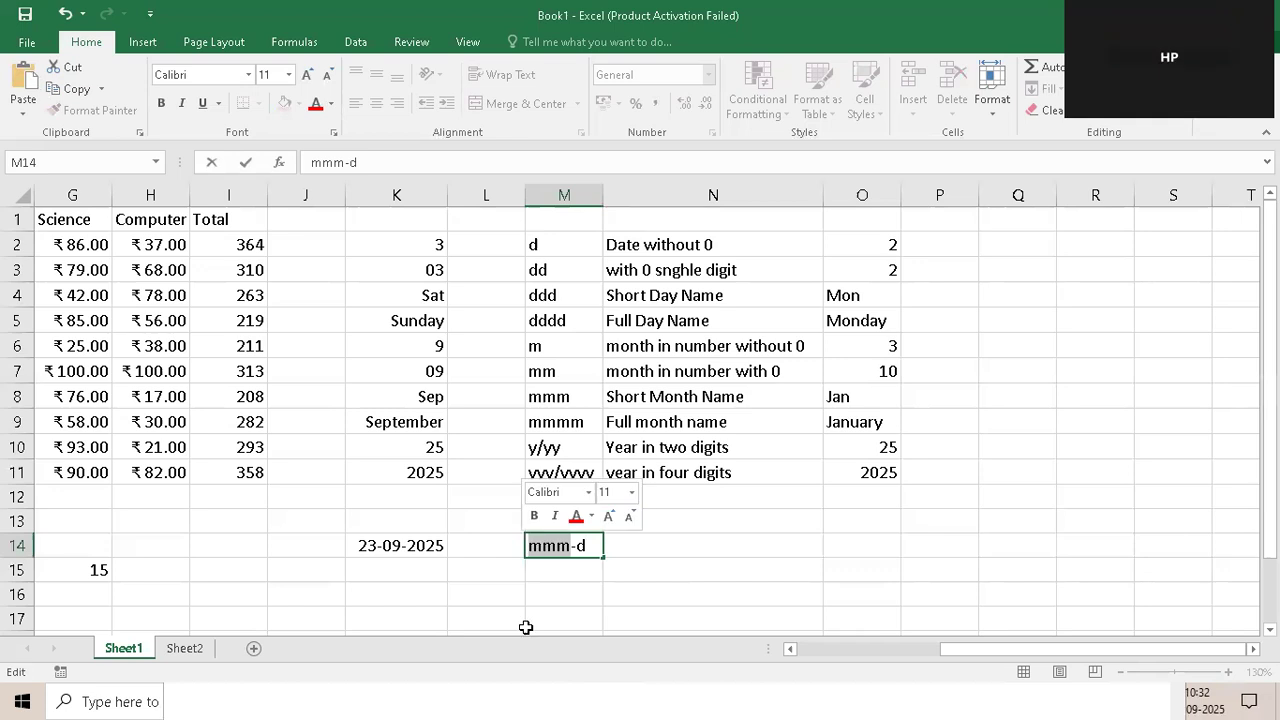
text(ddd)
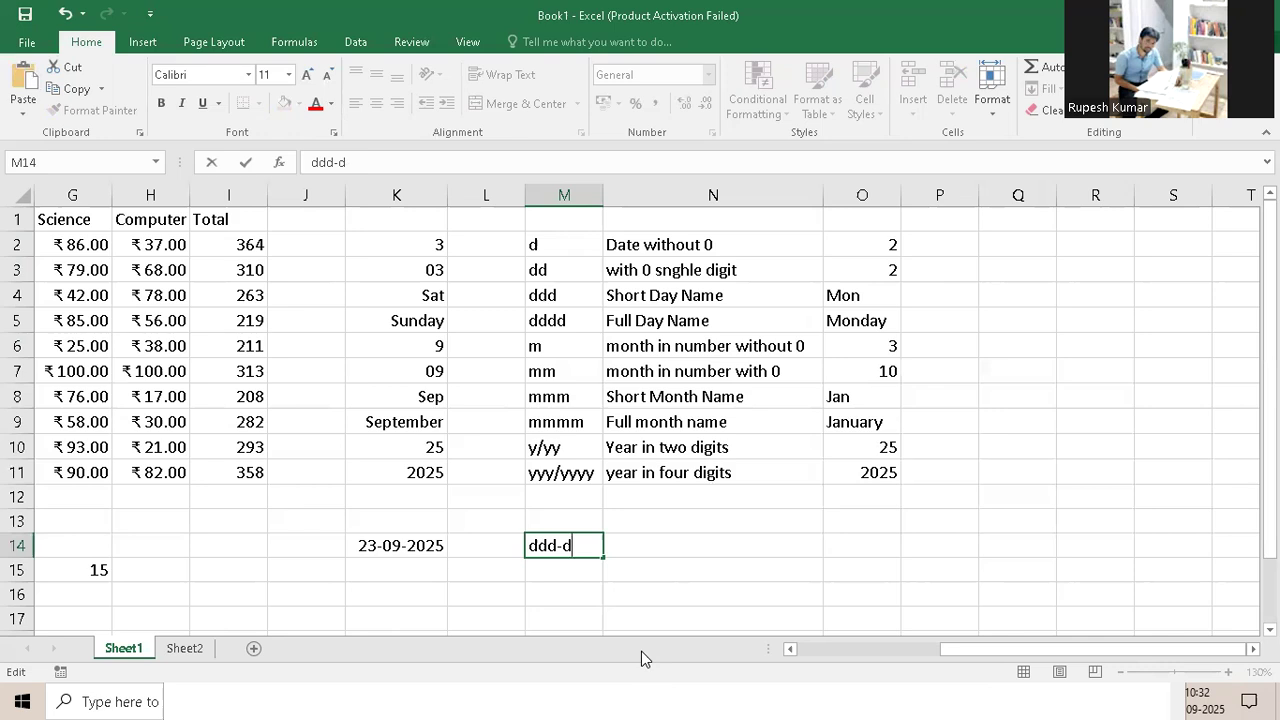
text(-)
text(mmm-)
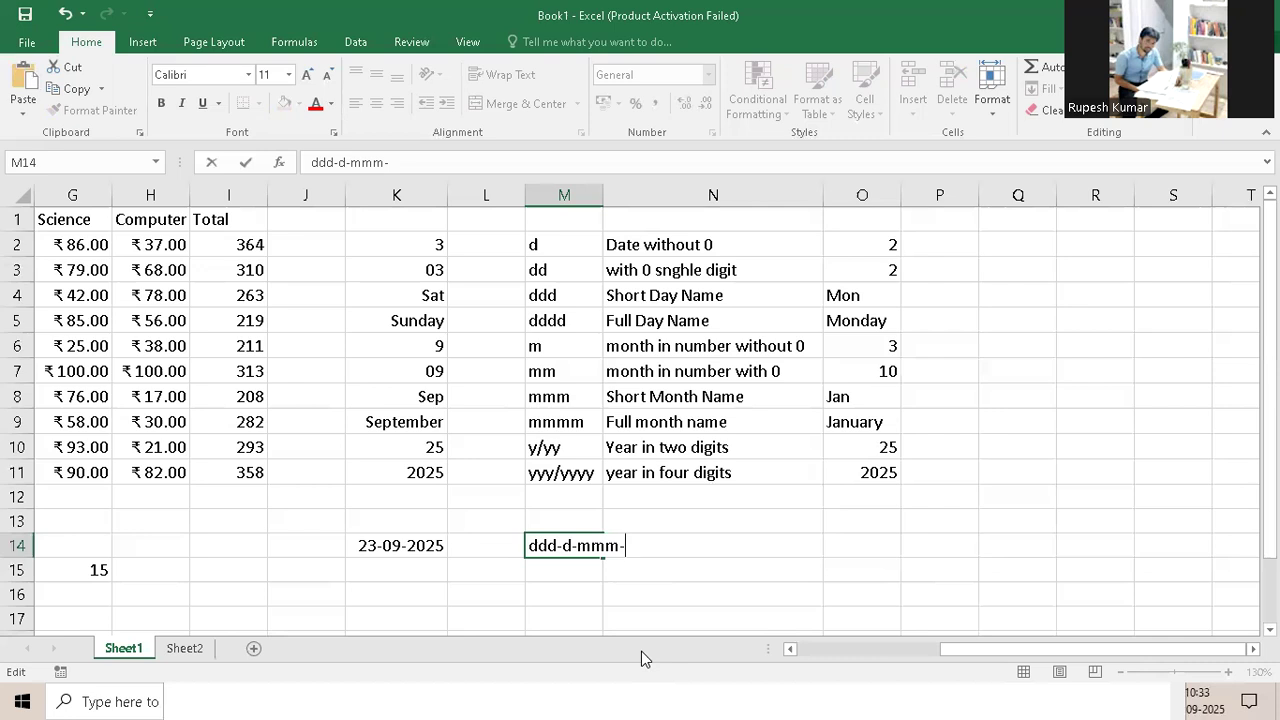
text(yyyy)
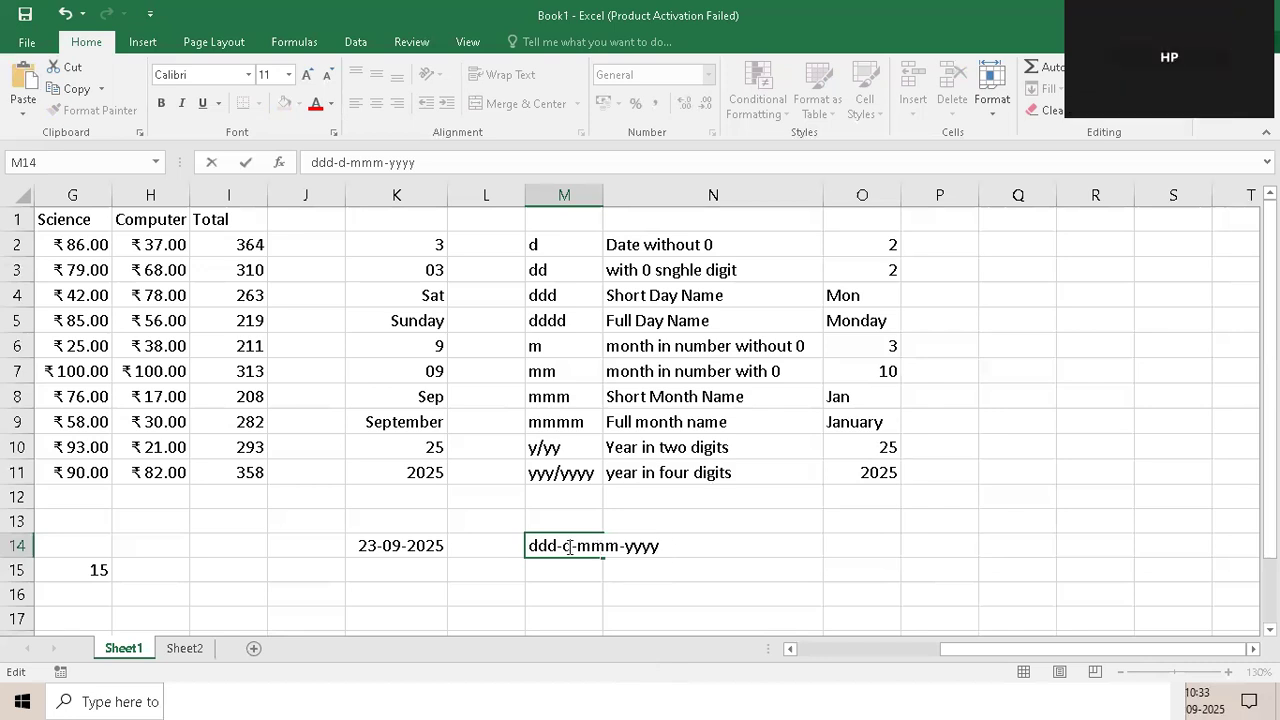
Copy the format code from M14 and apply it as the custom number format of the date in K14
key(shift+Home)
key(ctrl+c)
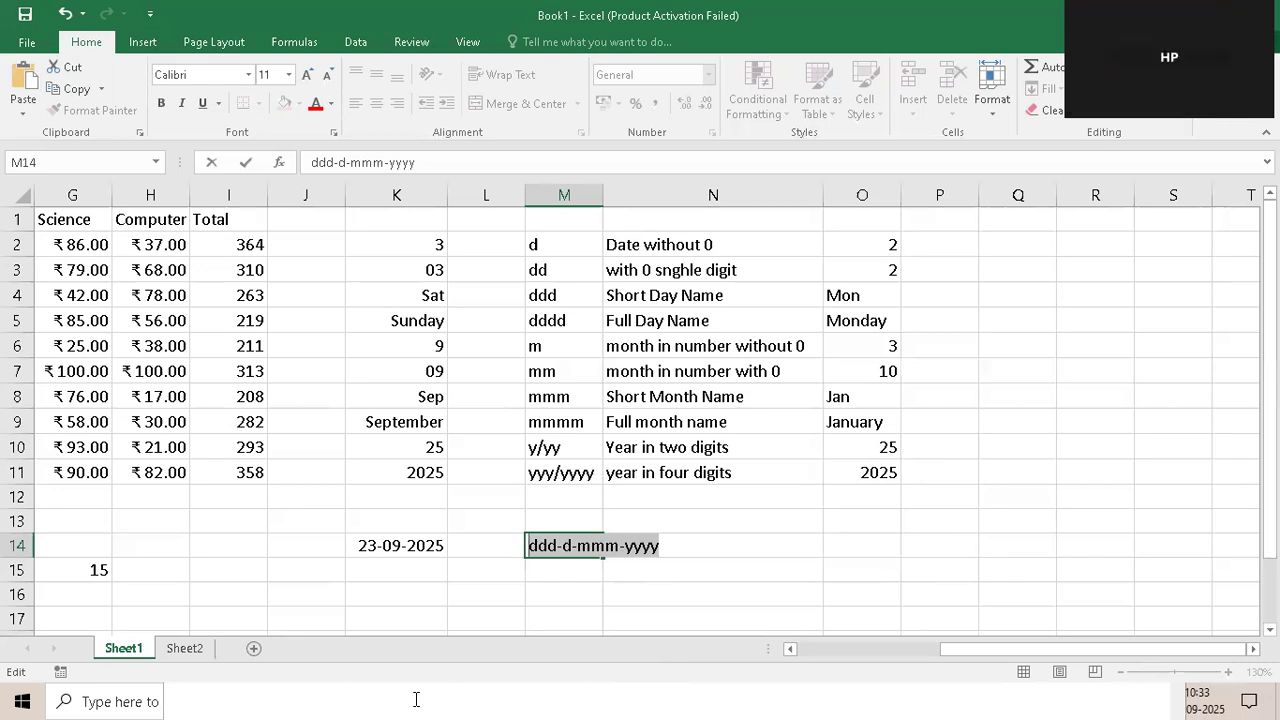
key(Return)
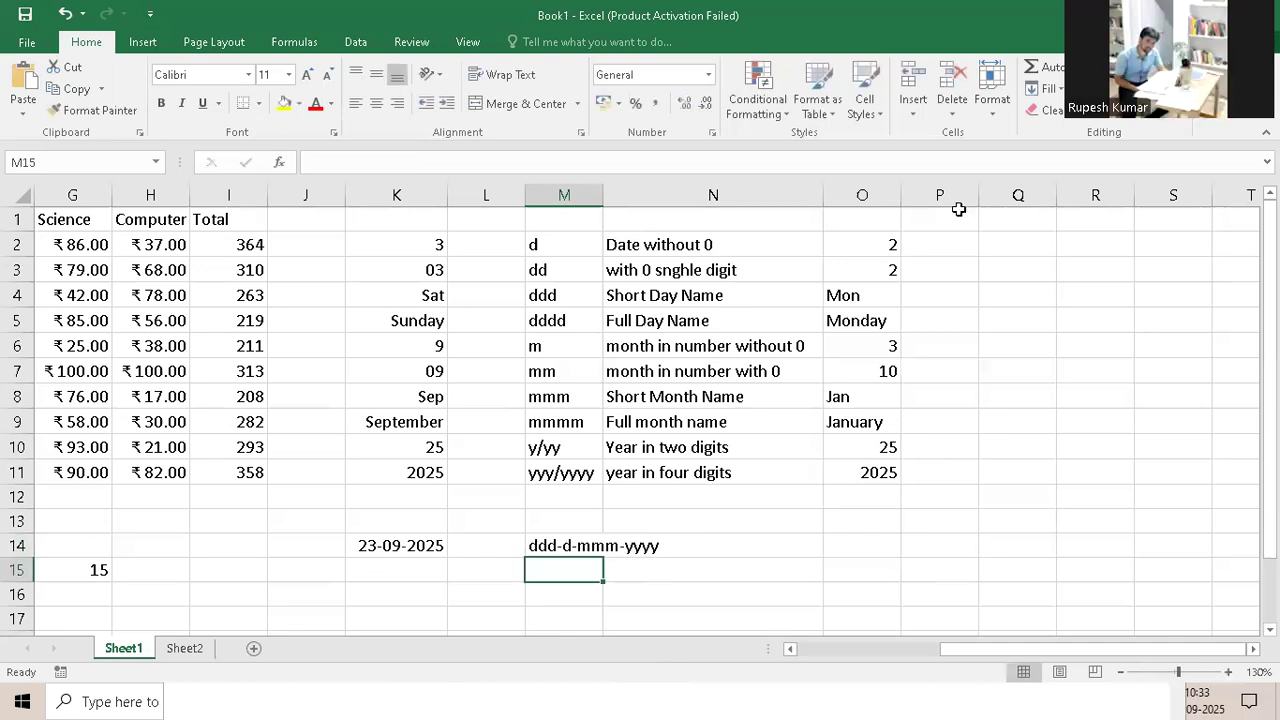
key(Up)
key(Left)
key(Left)
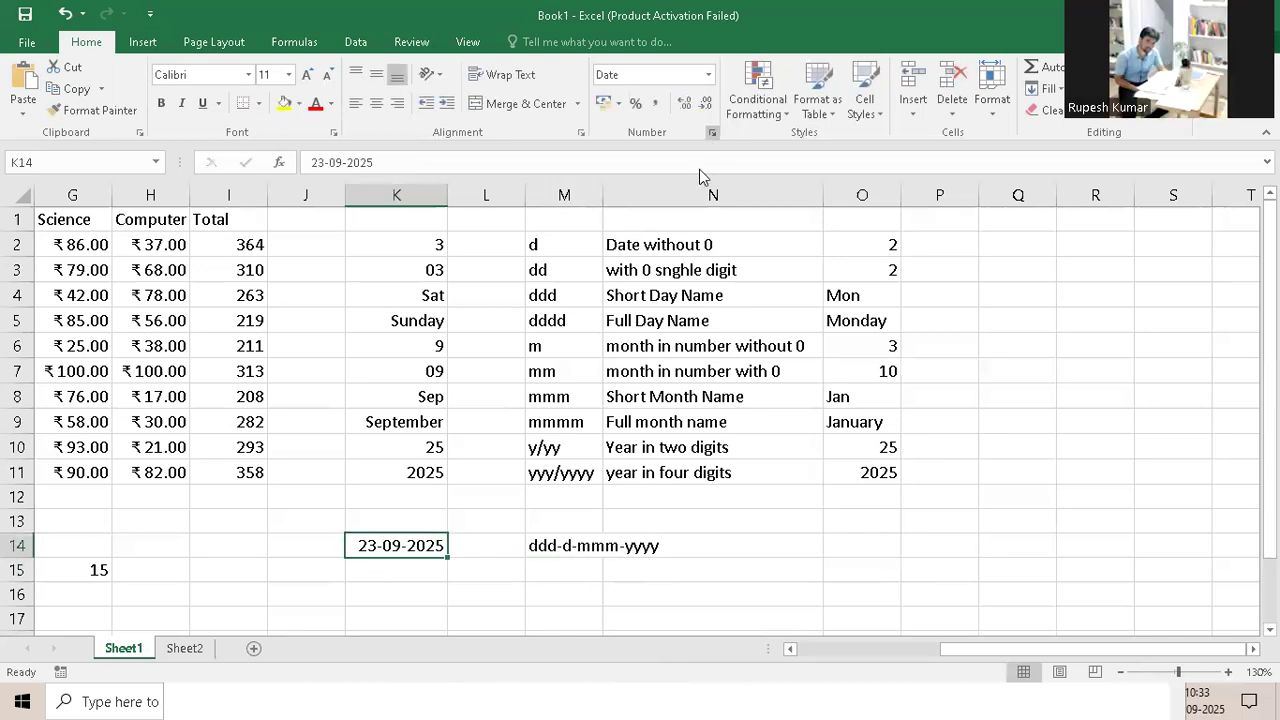
key(ctrl+1)
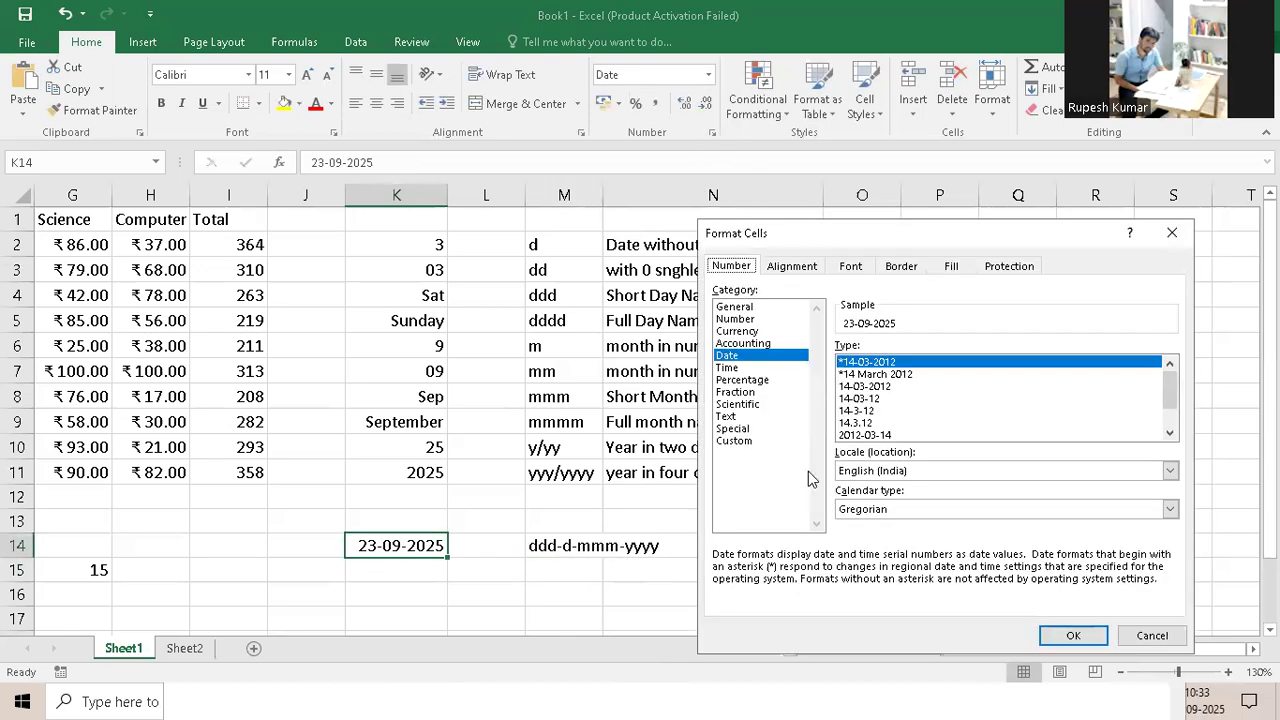
click(748, 441)
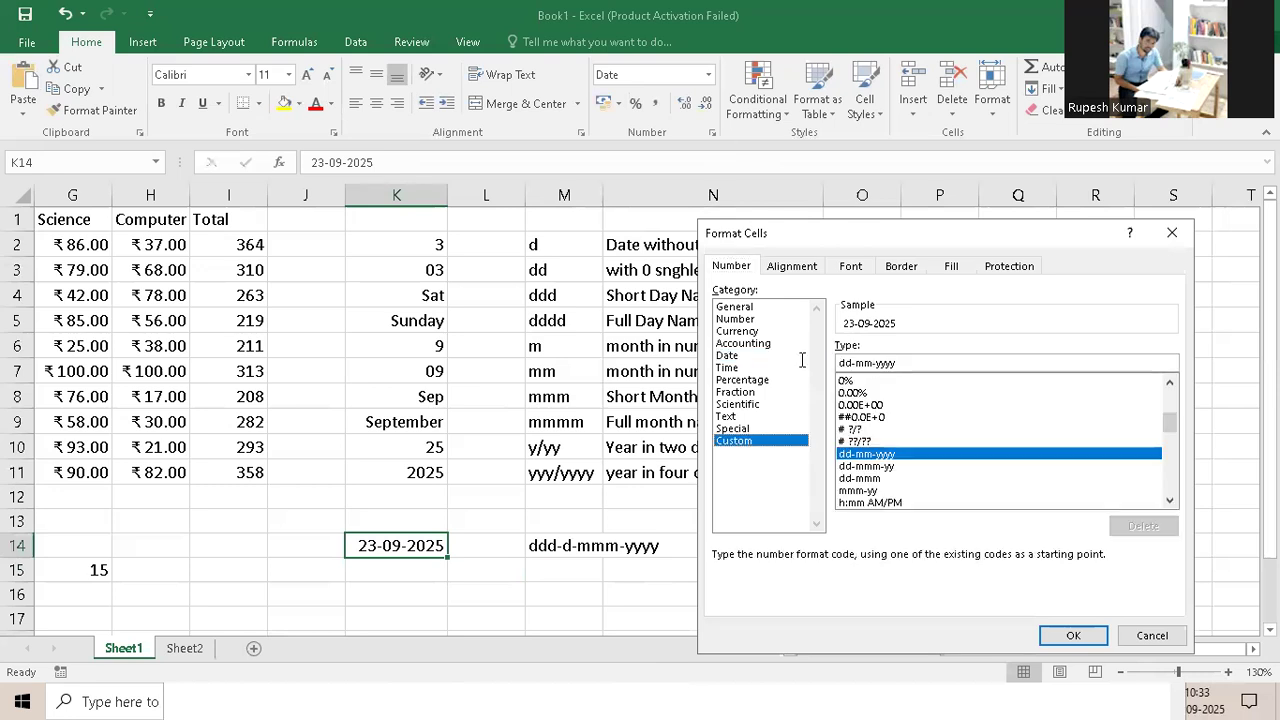
key(Tab)
key(ctrl+v)
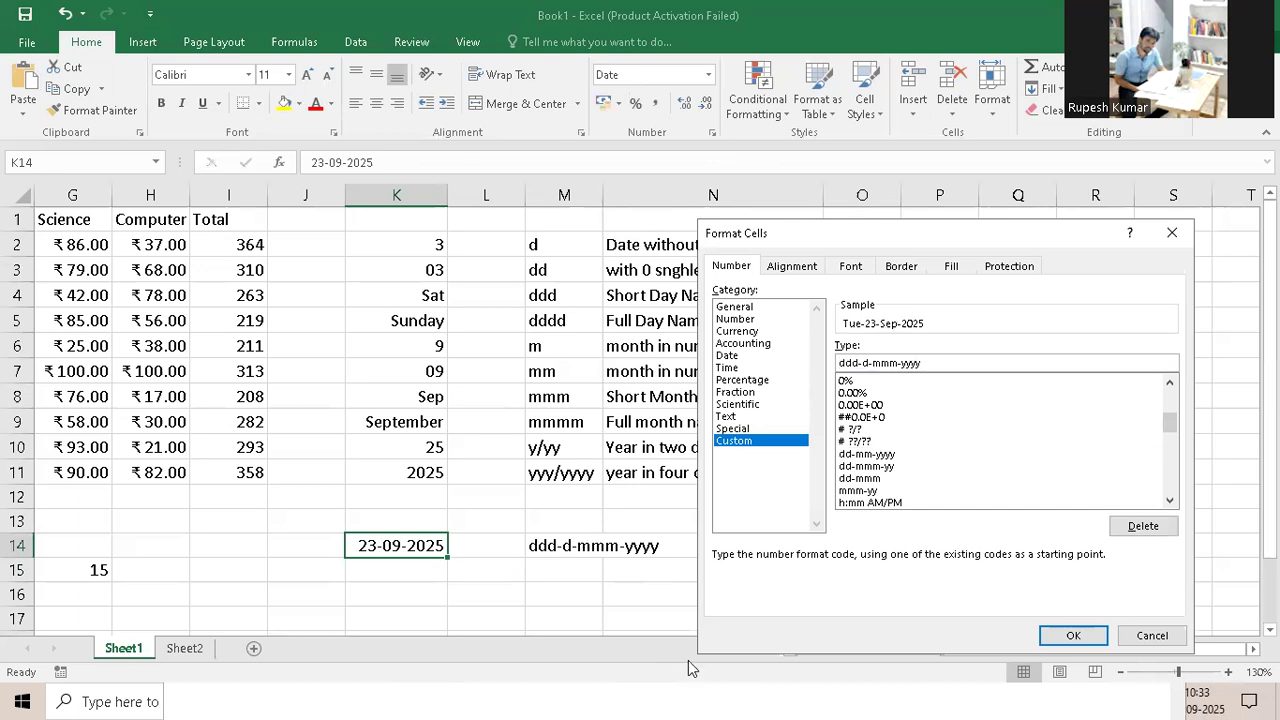
click(1082, 645)
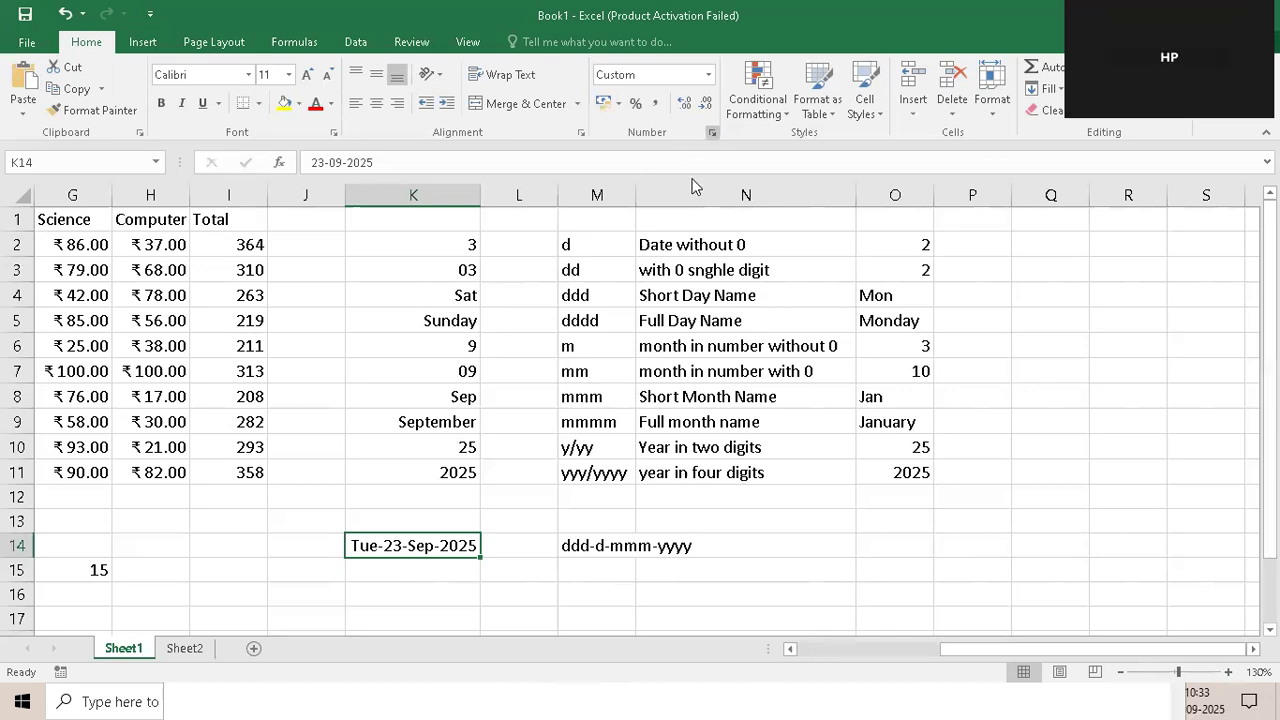
Change the custom number format of K14 to "ddd-d mmm-yyyy", with a space between day and month
key(ctrl+1)
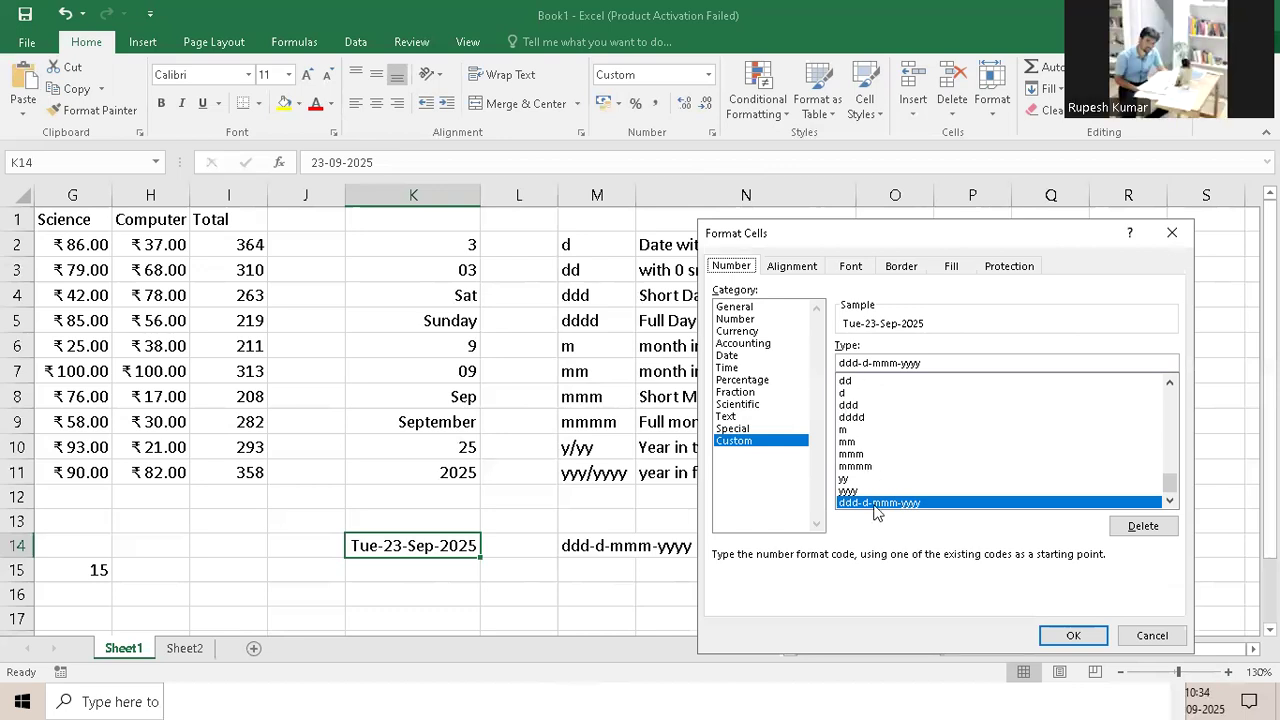
click(867, 363)
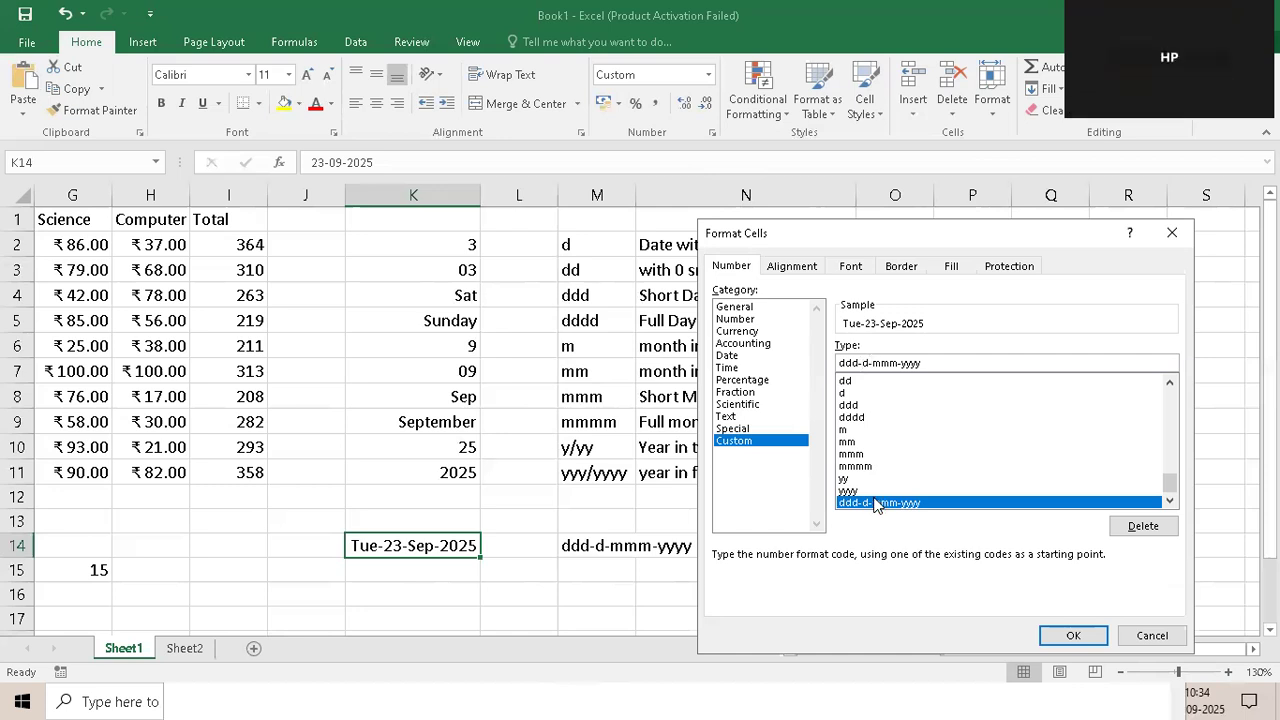
key(BackSpace)
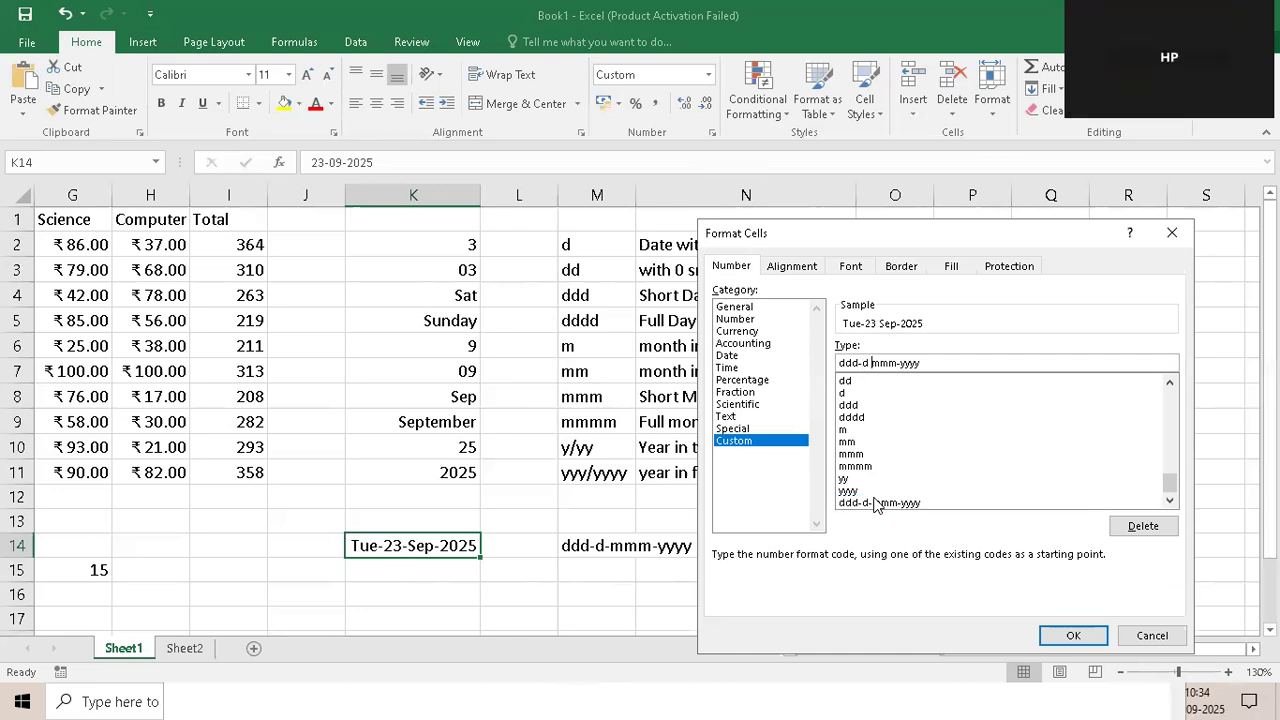
click(1068, 632)
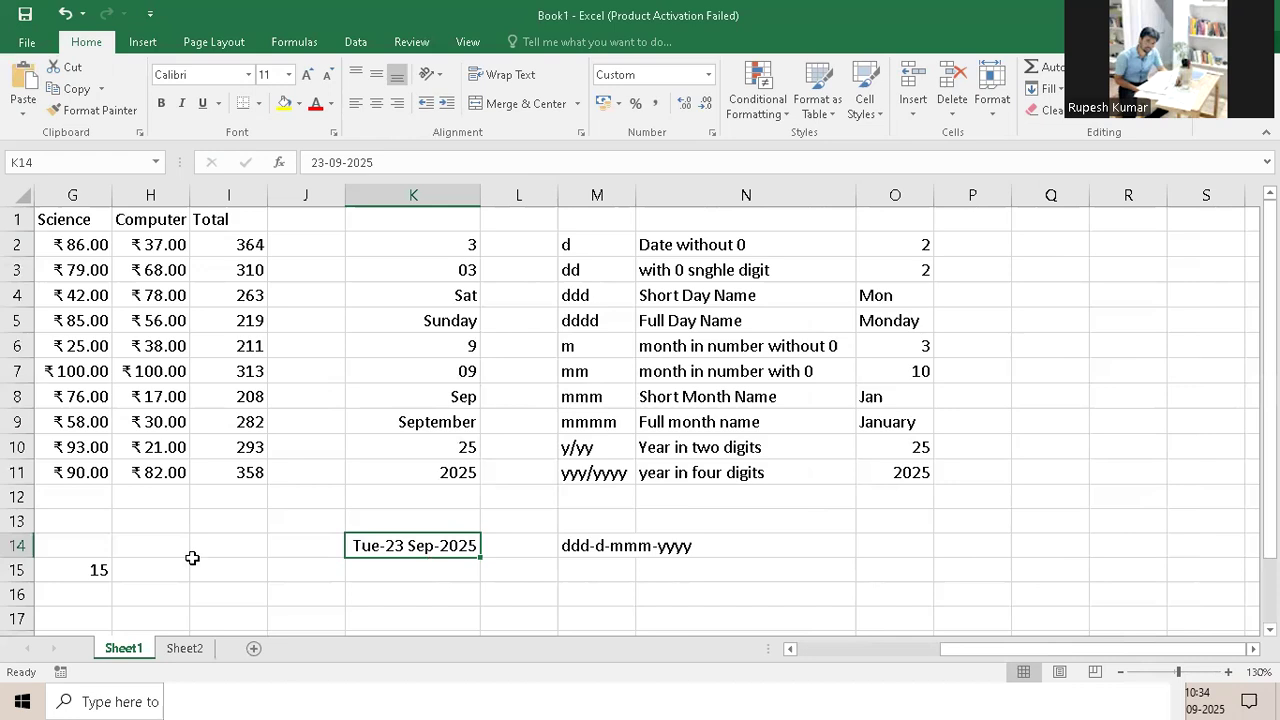
click(595, 550)
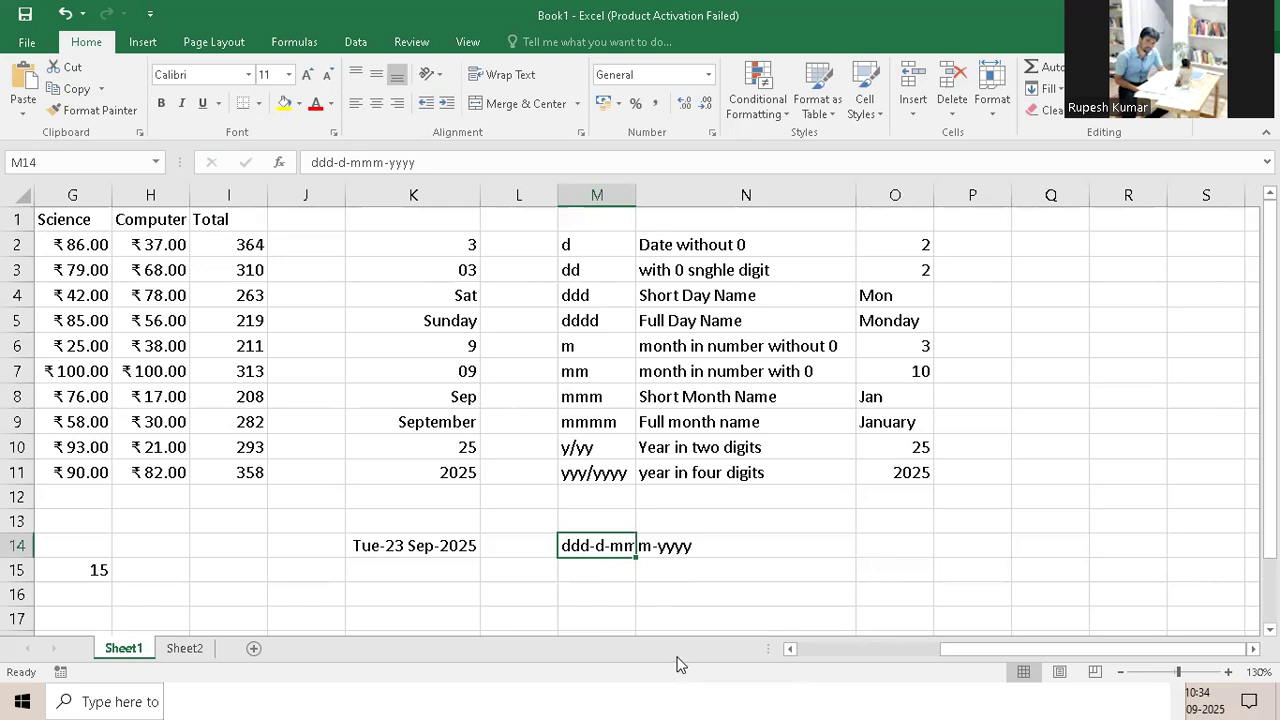
key(Down)
key(Down)
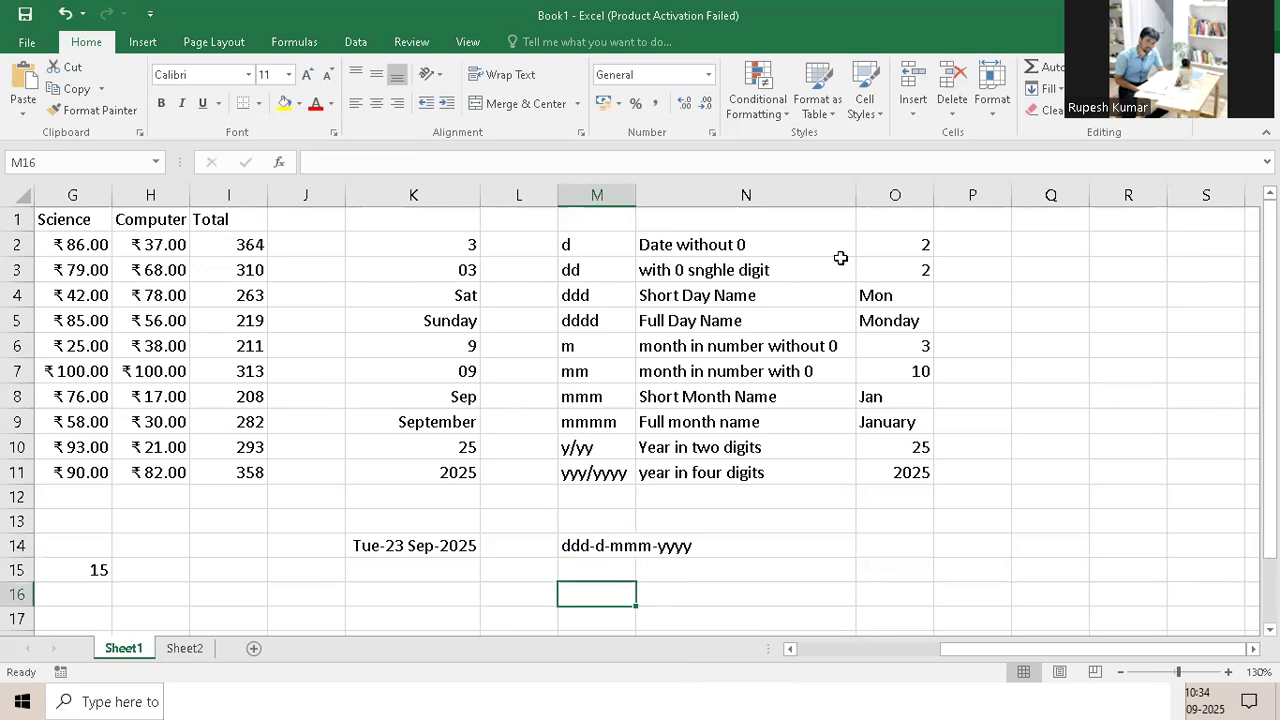
Examine the available custom number format codes for I5, previewing accounting, date, time and "mmm-yyyy" codes, without applying any
key(ctrl+z)
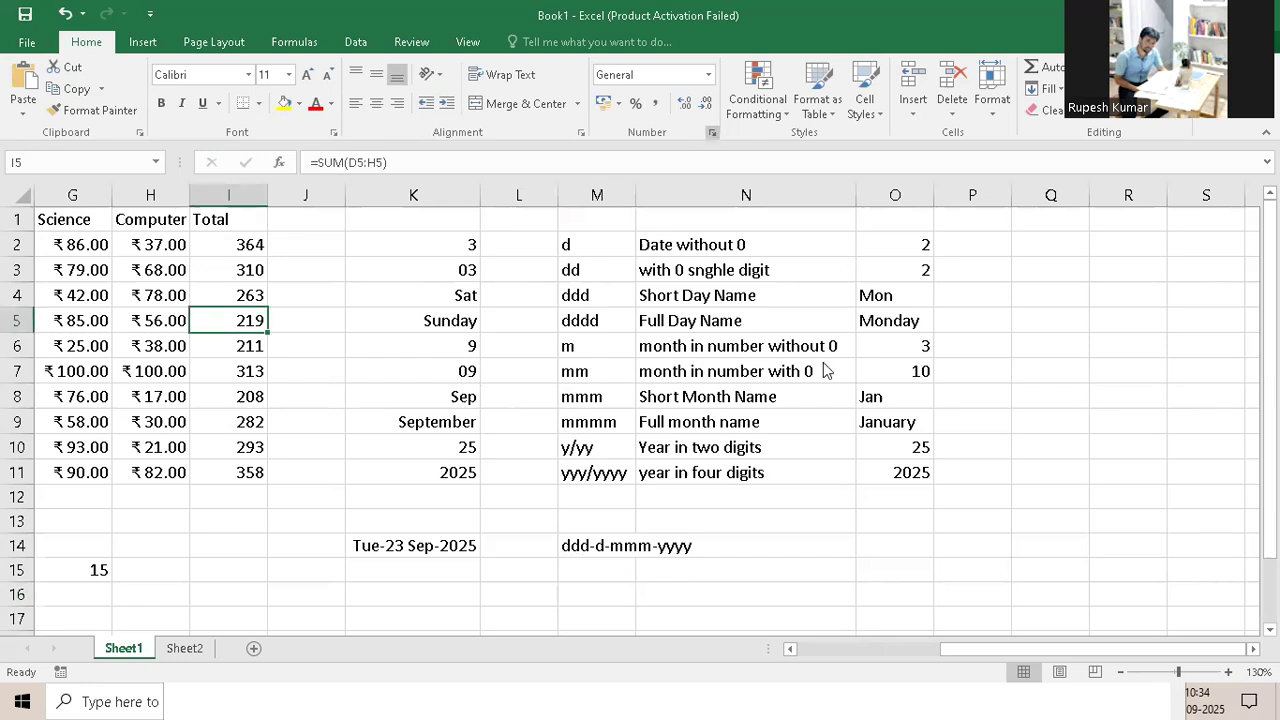
key(ctrl+1)
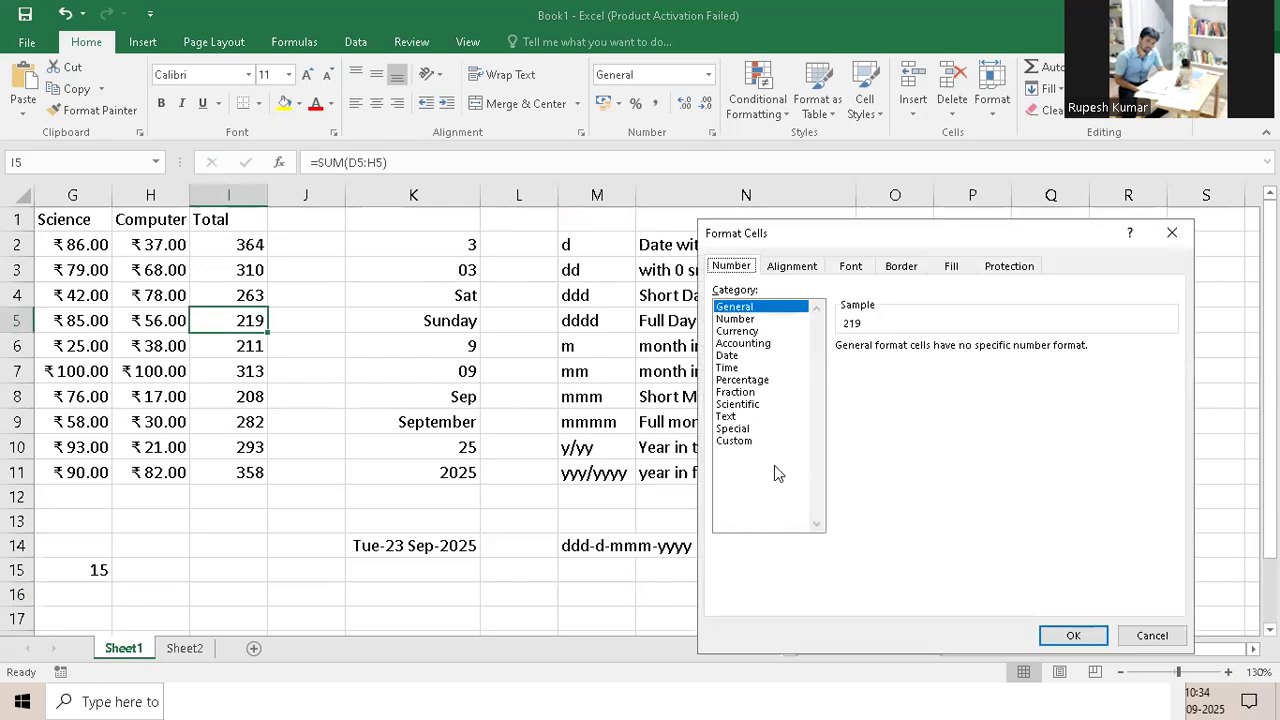
click(784, 442)
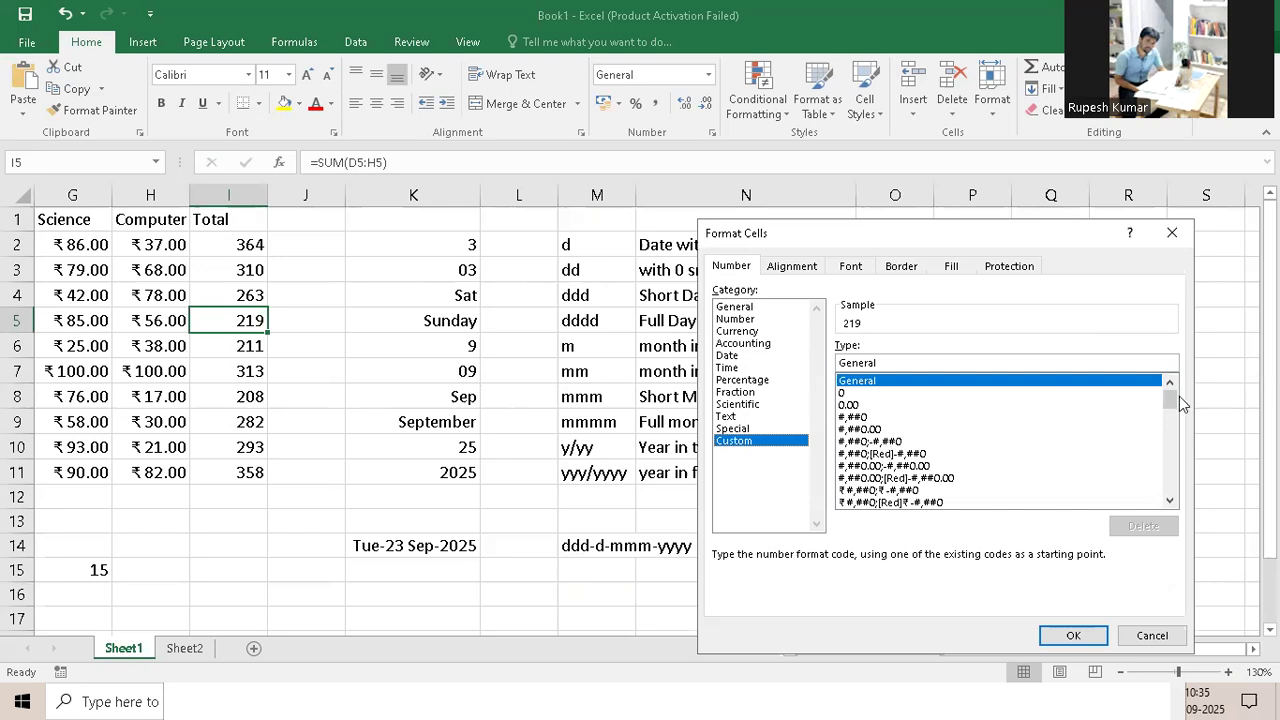
drag(1171, 403, 1171, 426)
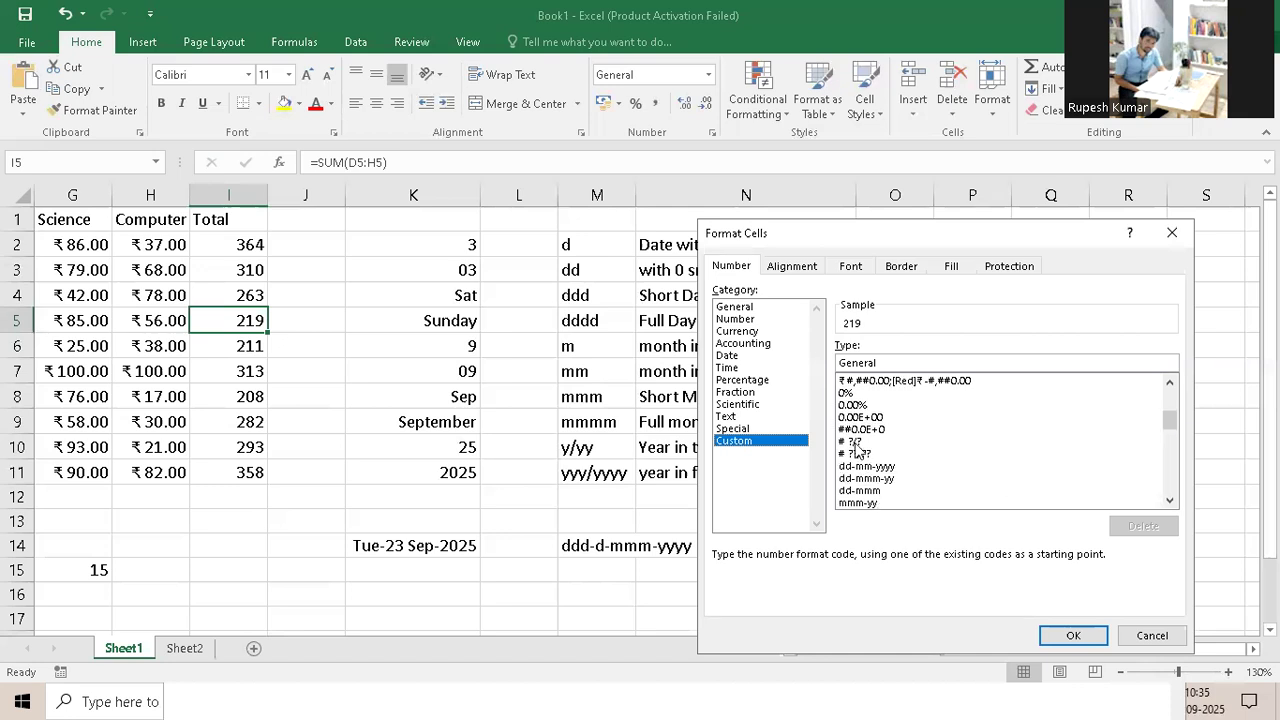
drag(1164, 424, 1169, 461)
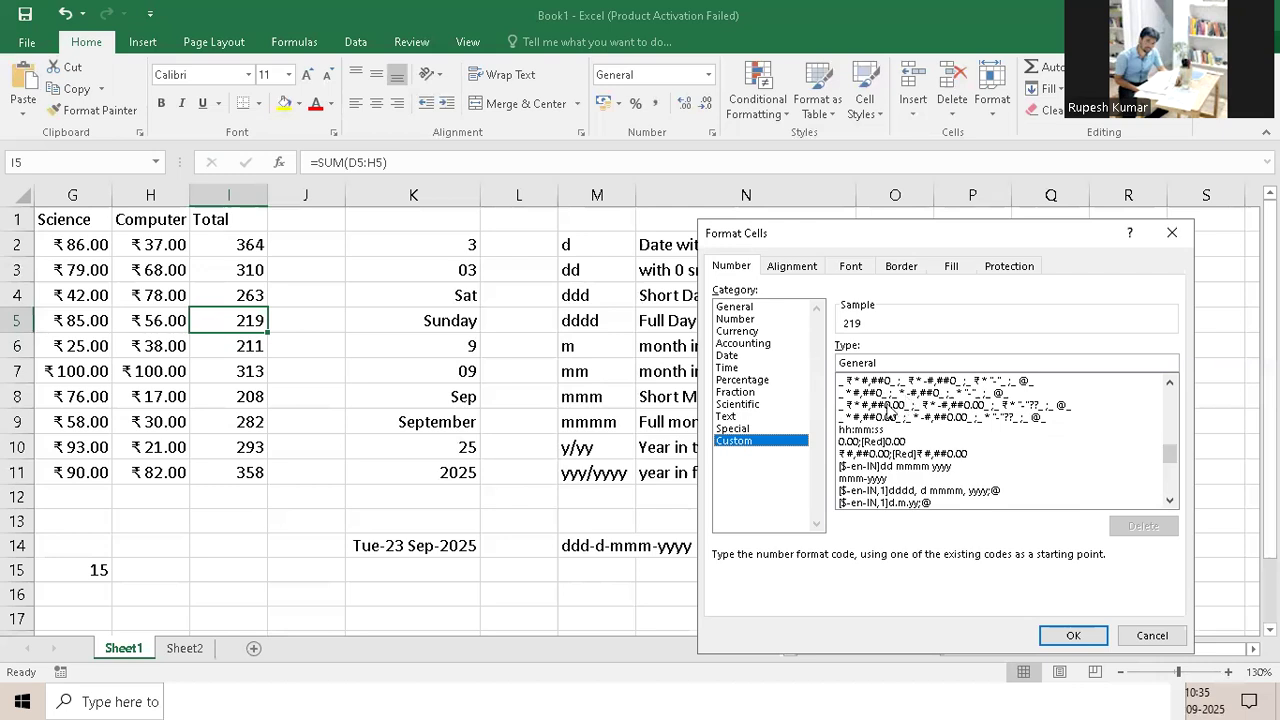
click(870, 394)
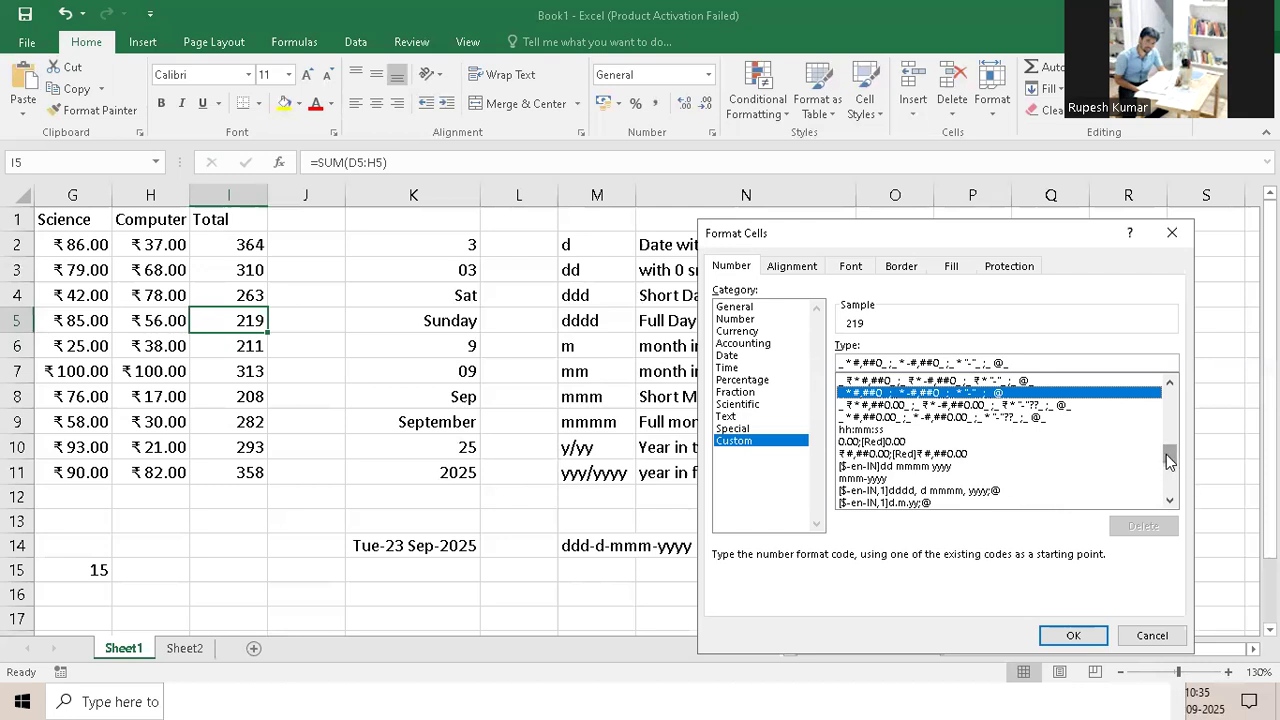
drag(1170, 457, 1169, 464)
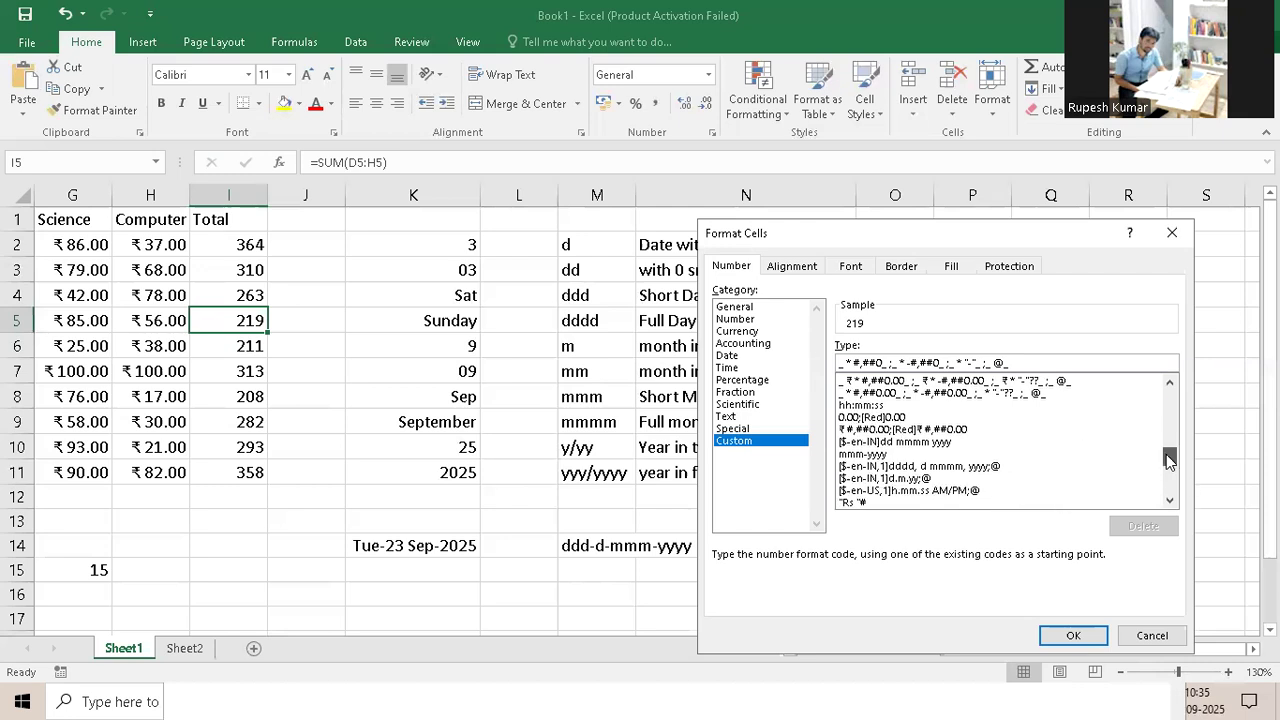
click(881, 479)
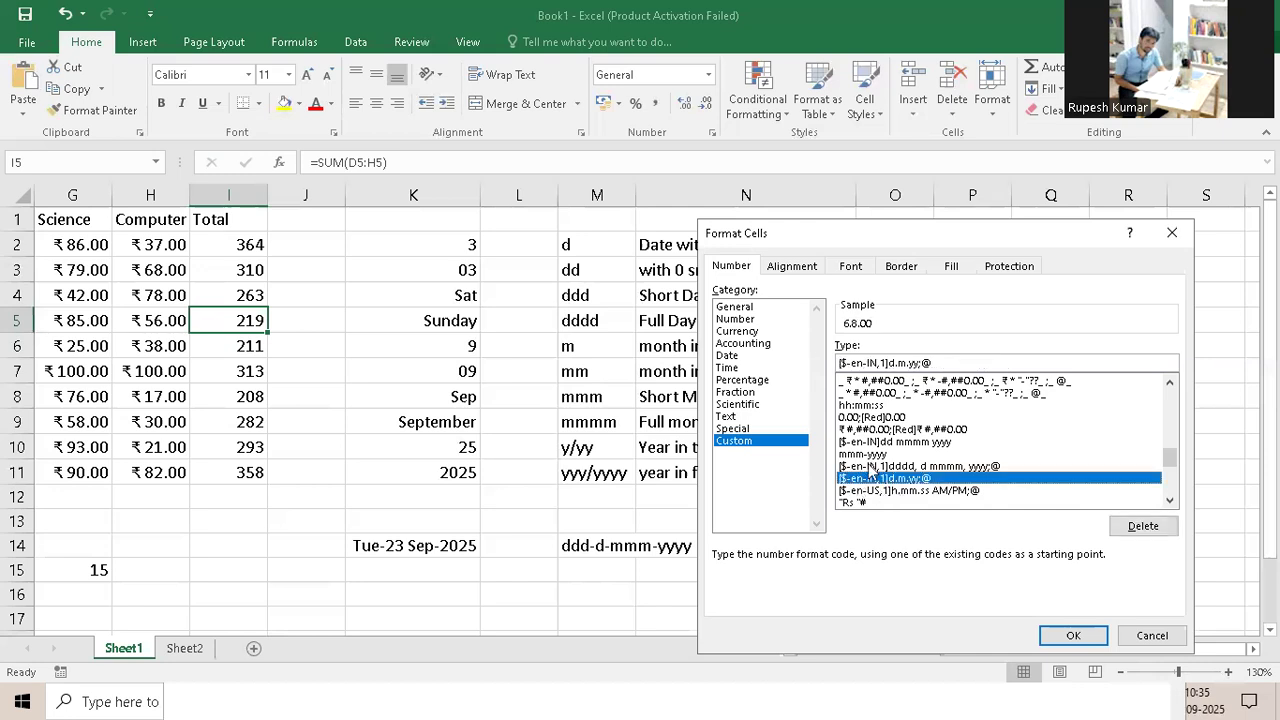
click(871, 467)
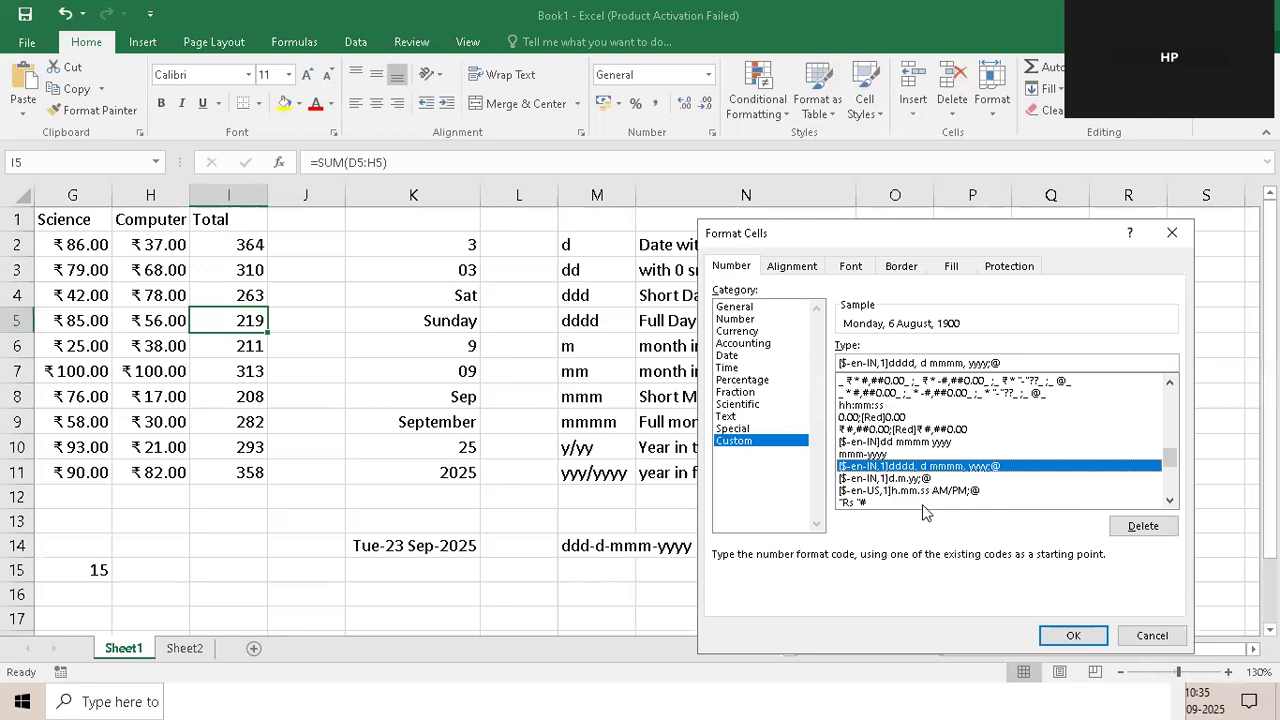
click(1135, 491)
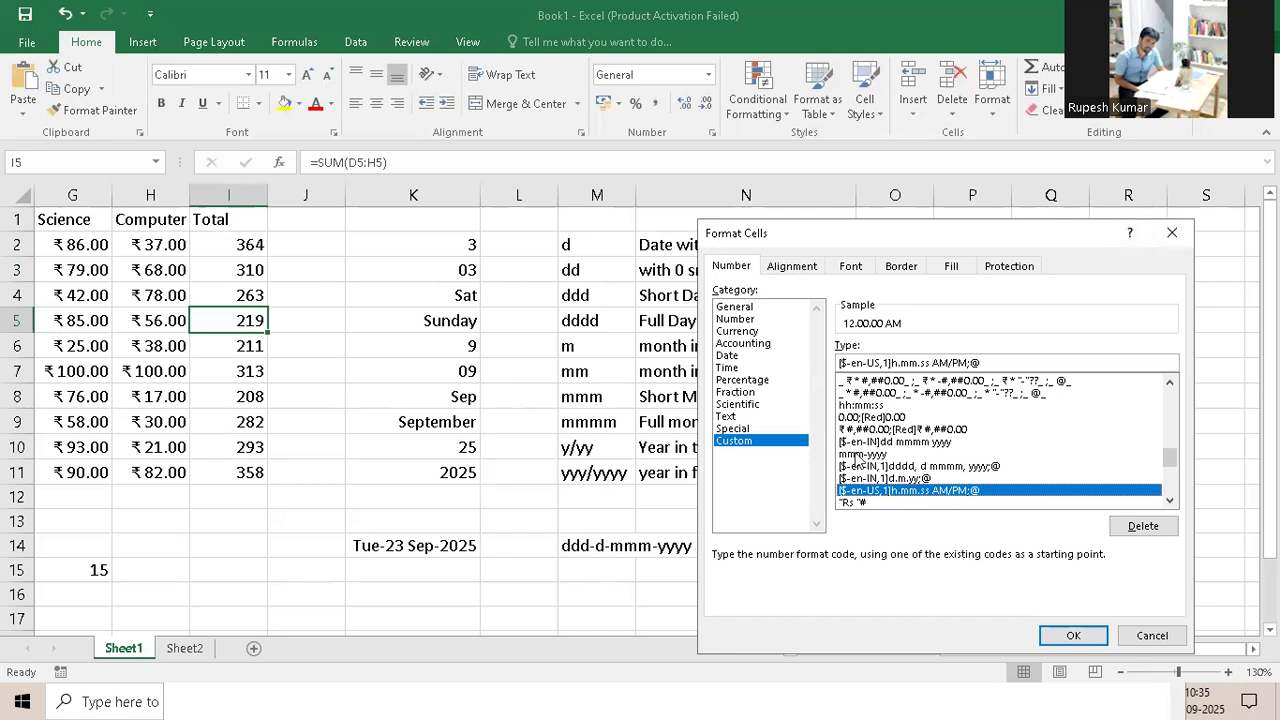
click(858, 456)
drag(1170, 461, 1158, 495)
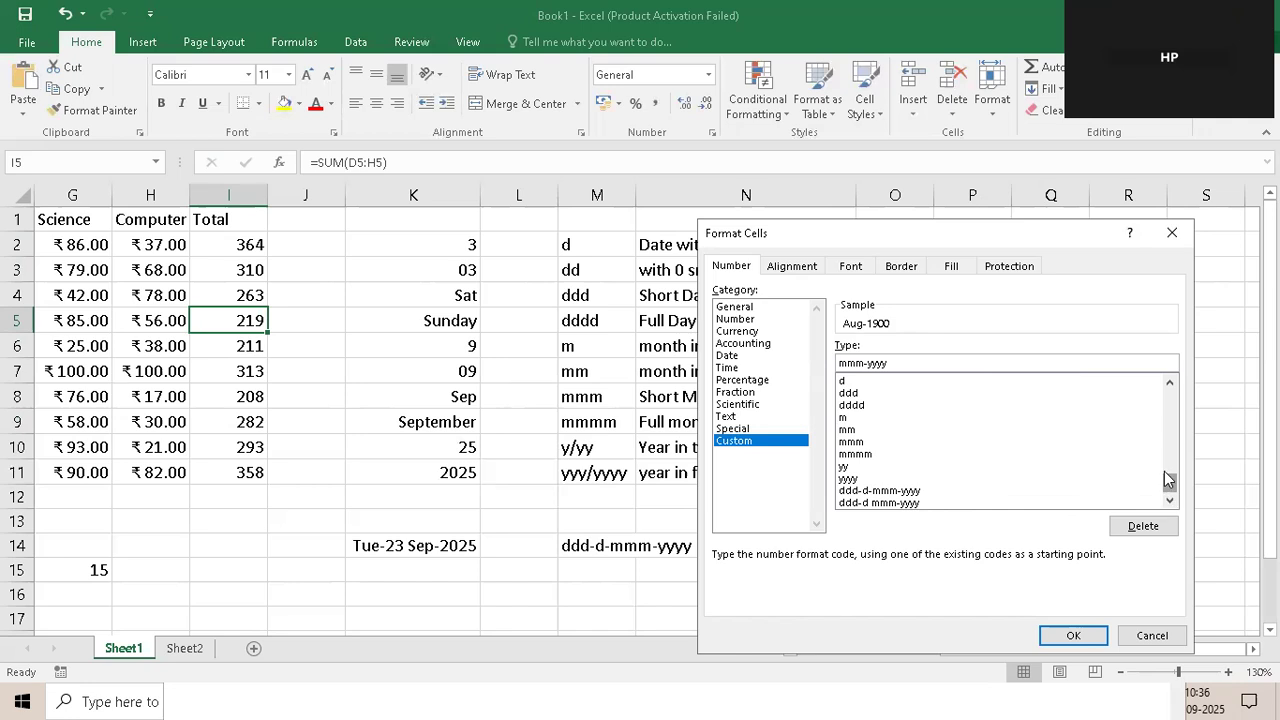
scroll(1168, 480, up, 3)
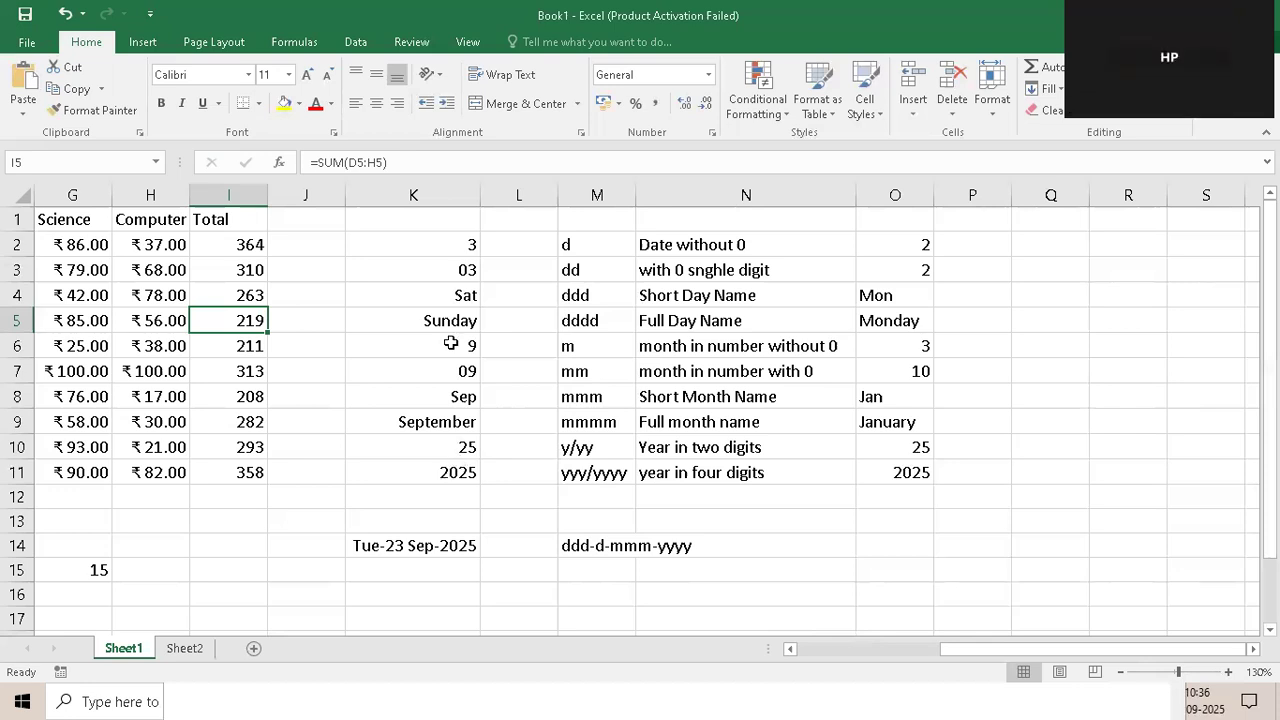
Enter "22-Sep=2025" in cell Q5
drag(440, 270, 420, 486)
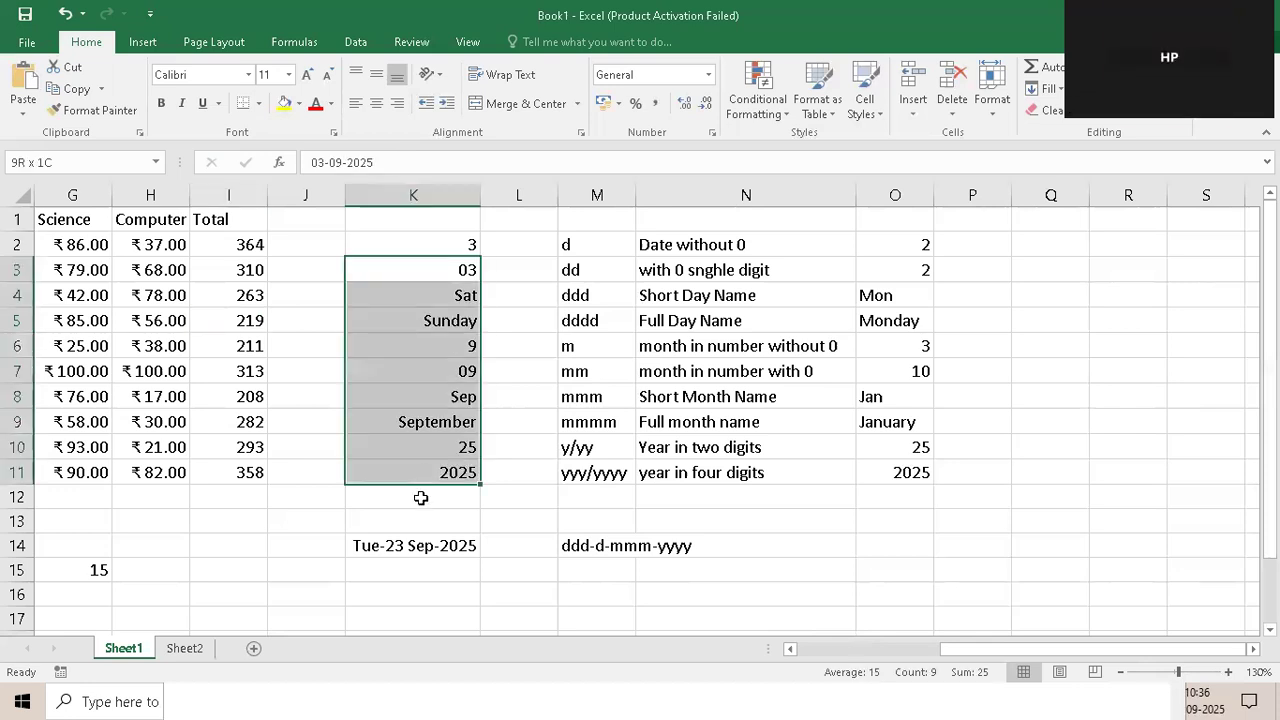
click(1014, 322)
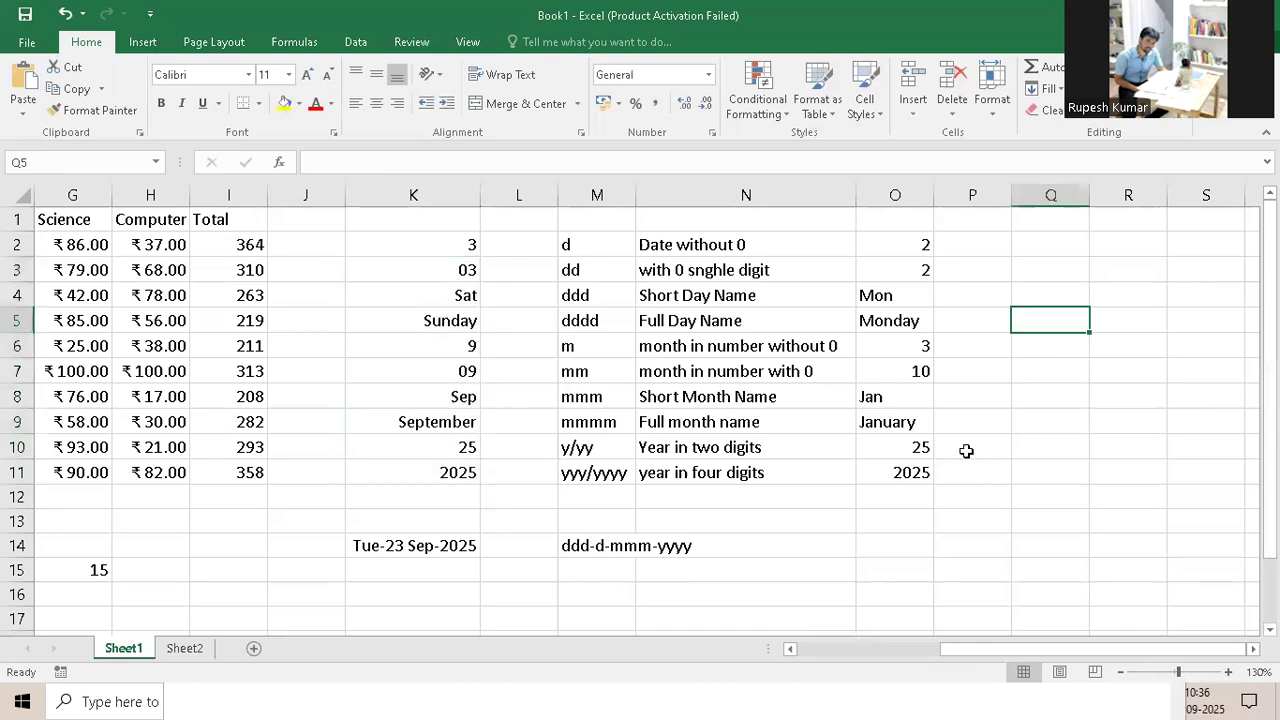
text(22)
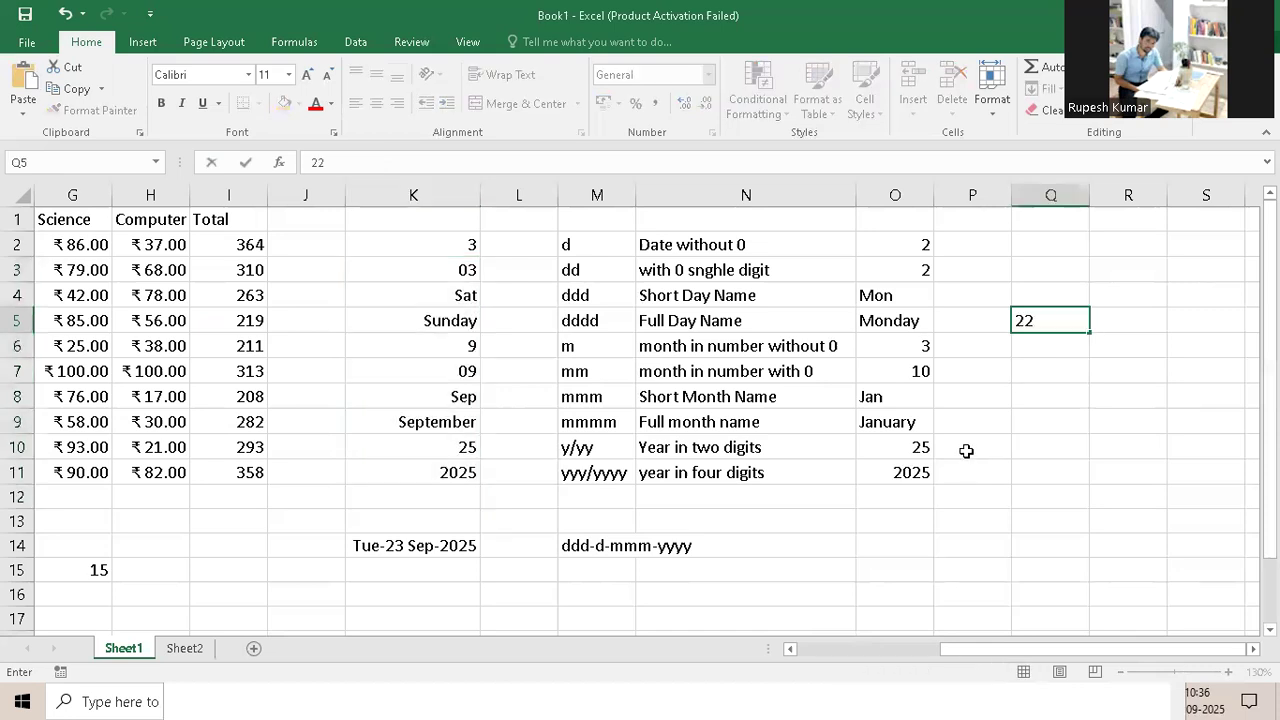
text(-Sep=2025)
key(Return)
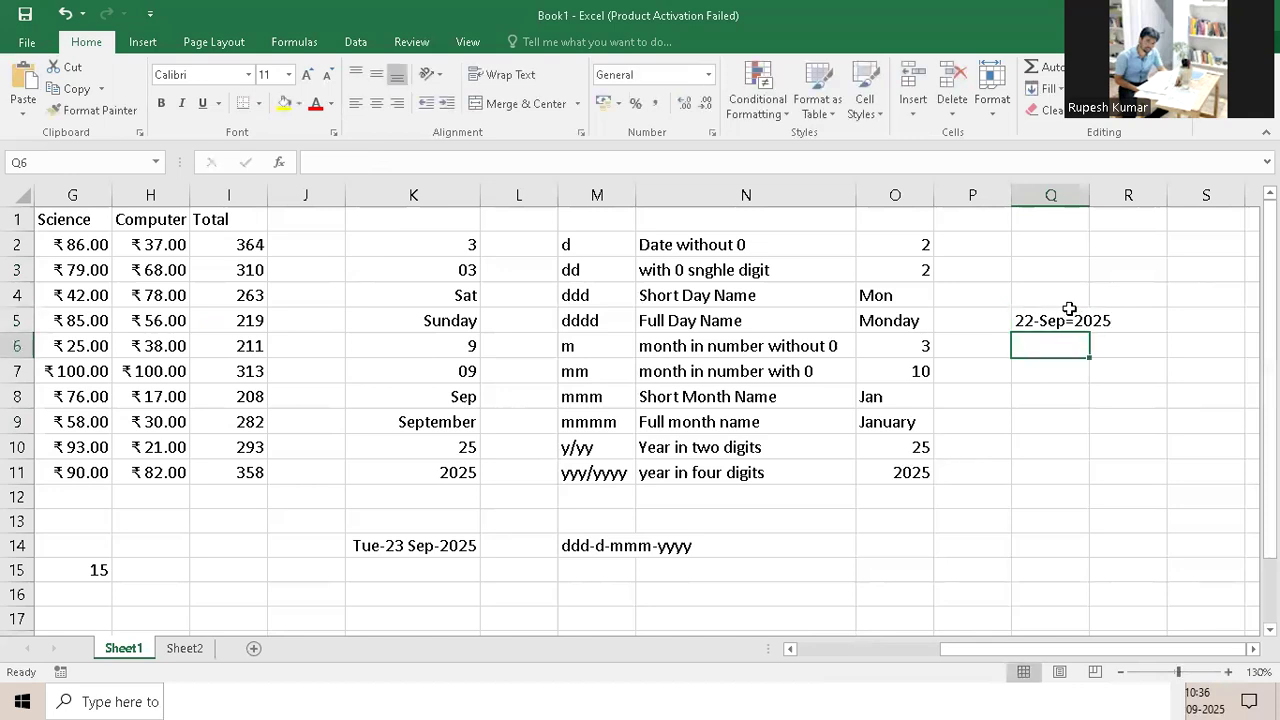
Widen column Q to fit its entry and correct the date in Q5 to 22-Sep-2025
key(Up)
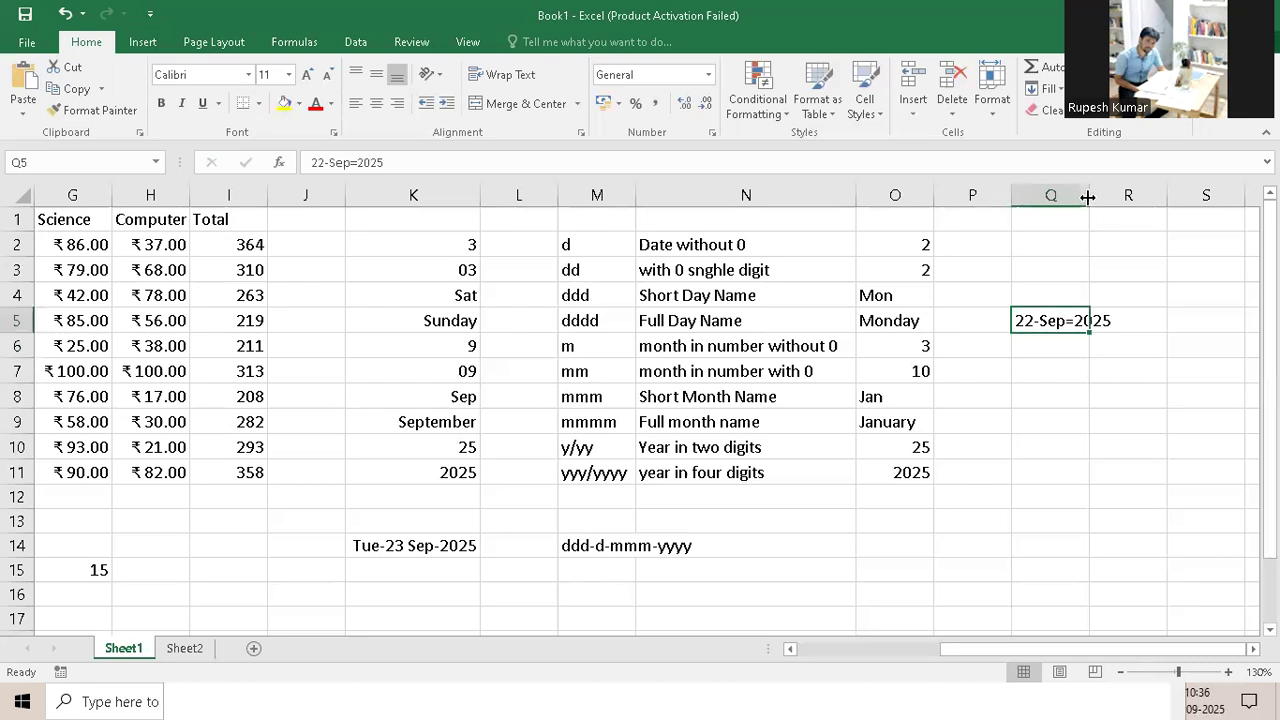
click(1054, 369)
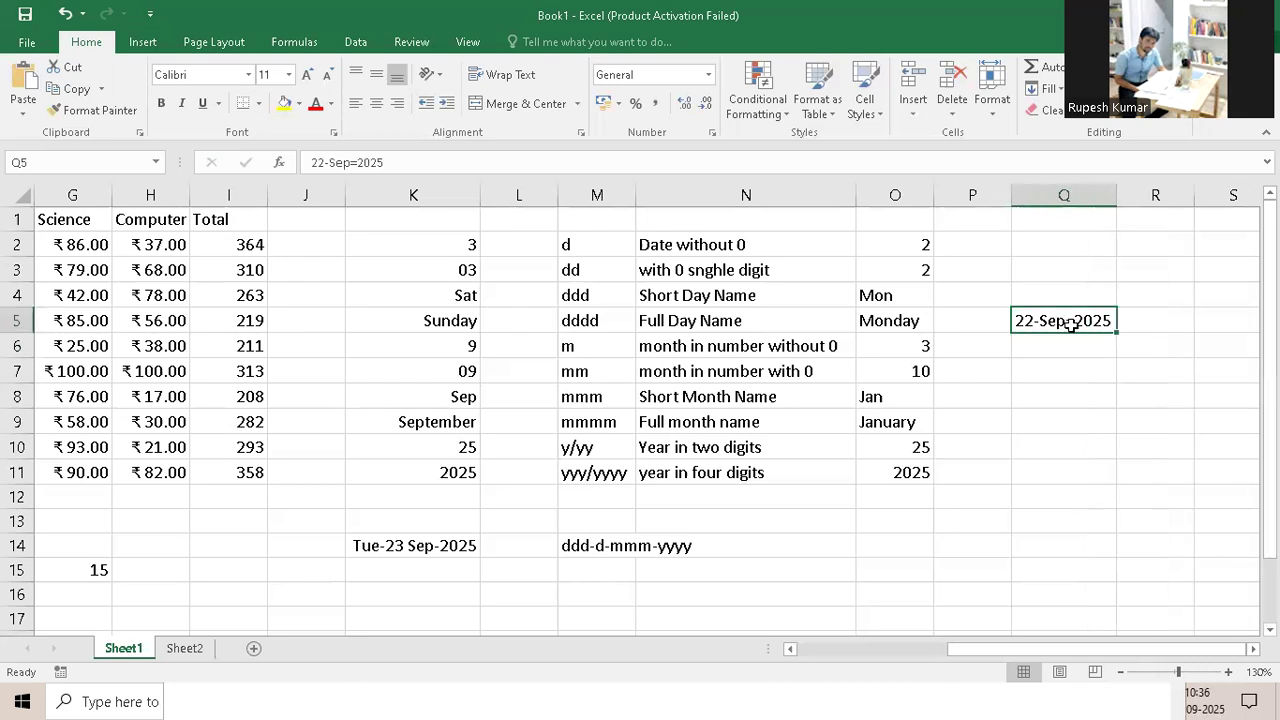
double_click(1073, 321)
key(BackSpace)
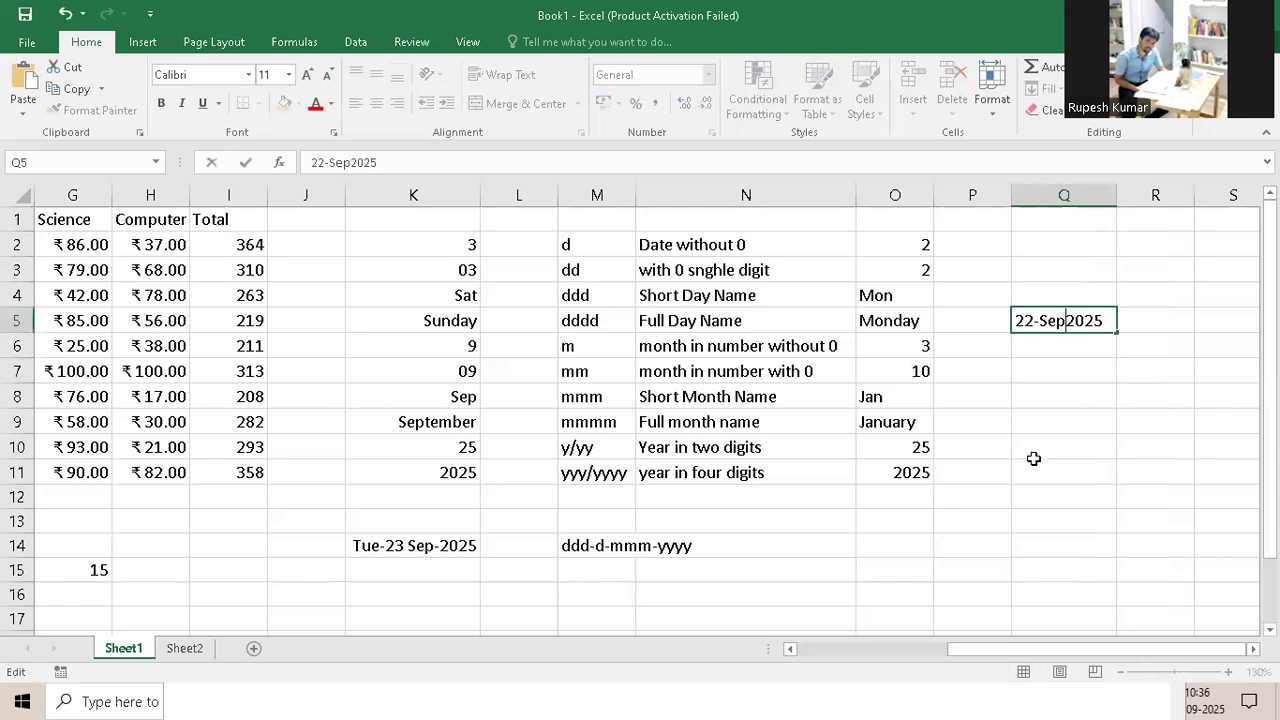
text(-)
key(Return)
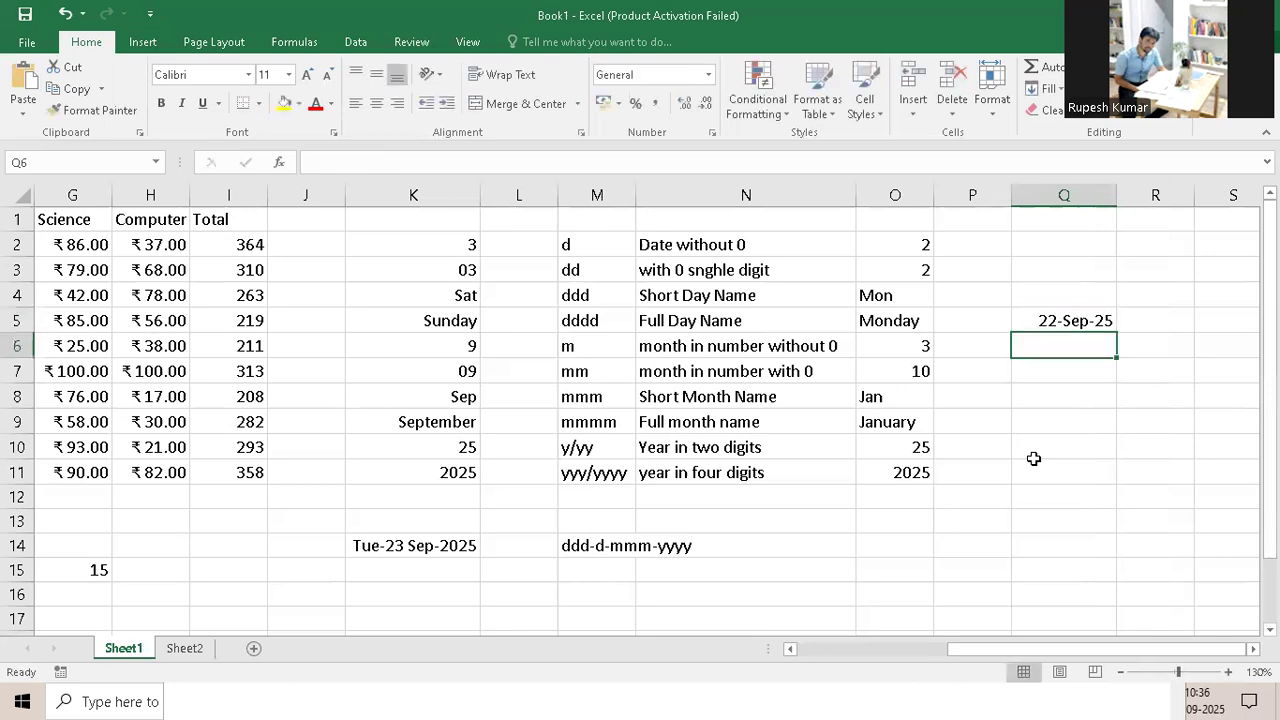
Clear the date from Q5 and preview the custom time codes "h:mm:ss AM/PM" and "h:mm AM/PM" without applying them
key(Up)
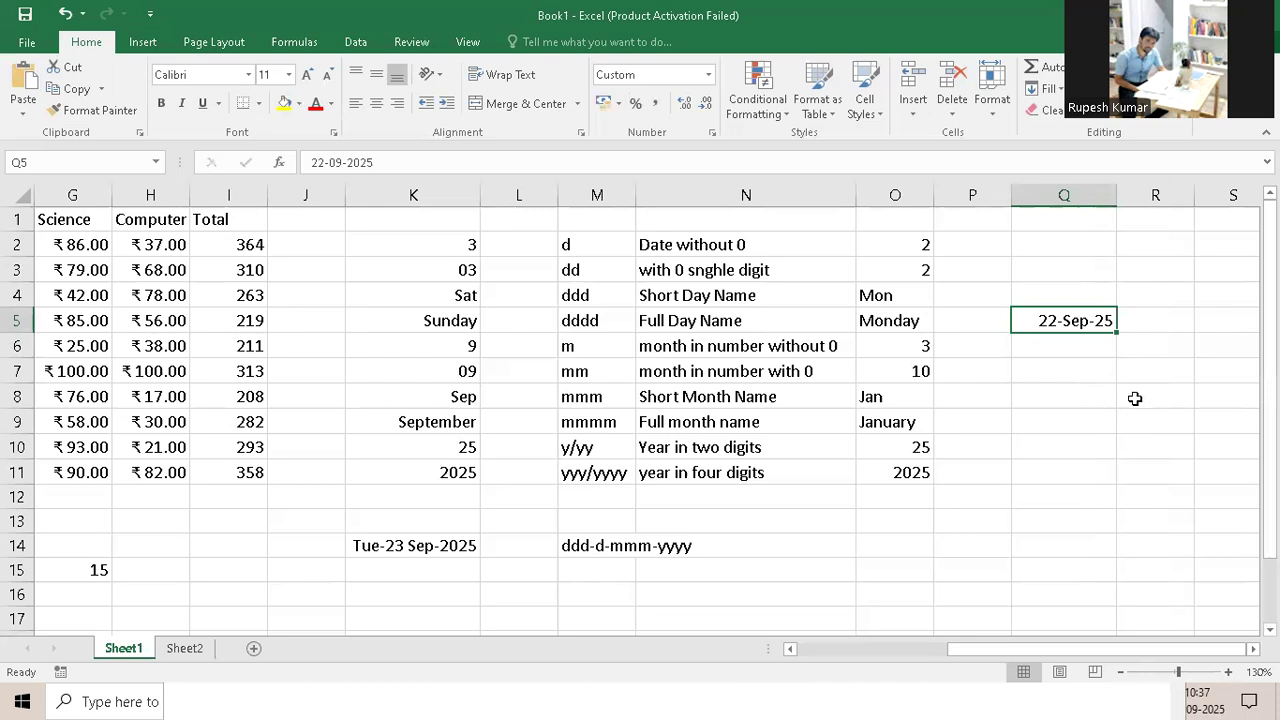
key(Delete)
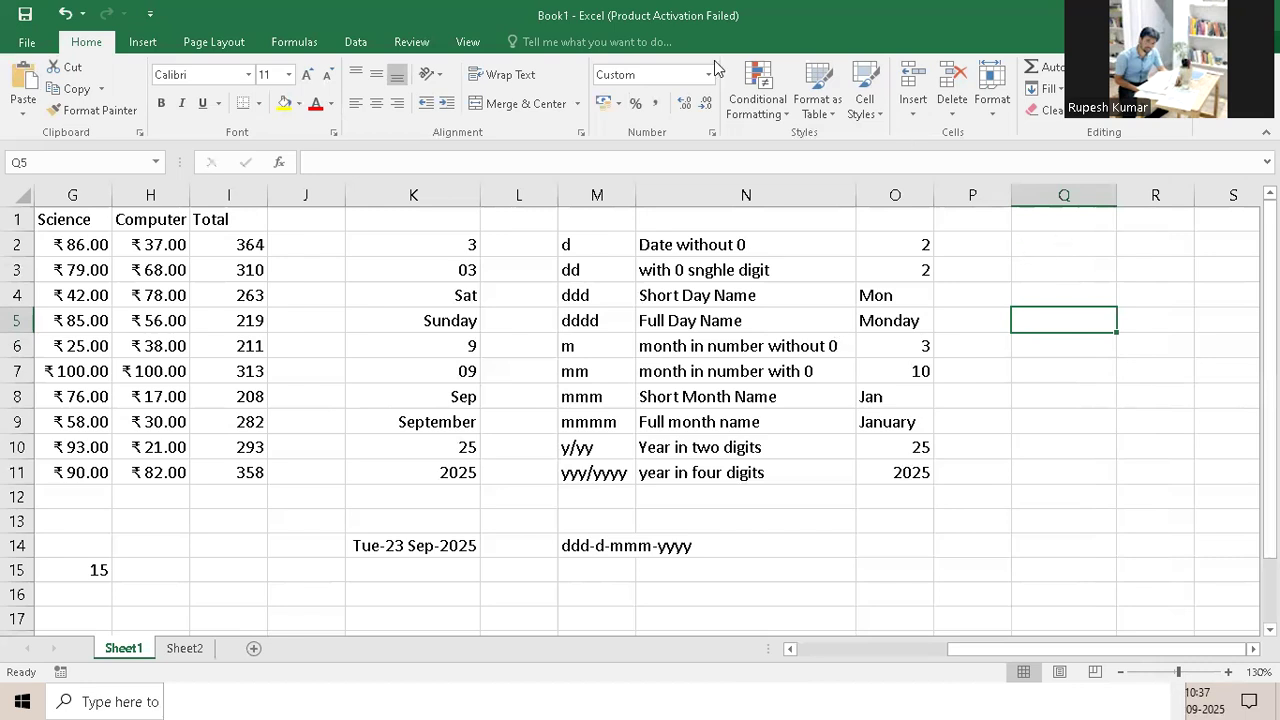
click(711, 133)
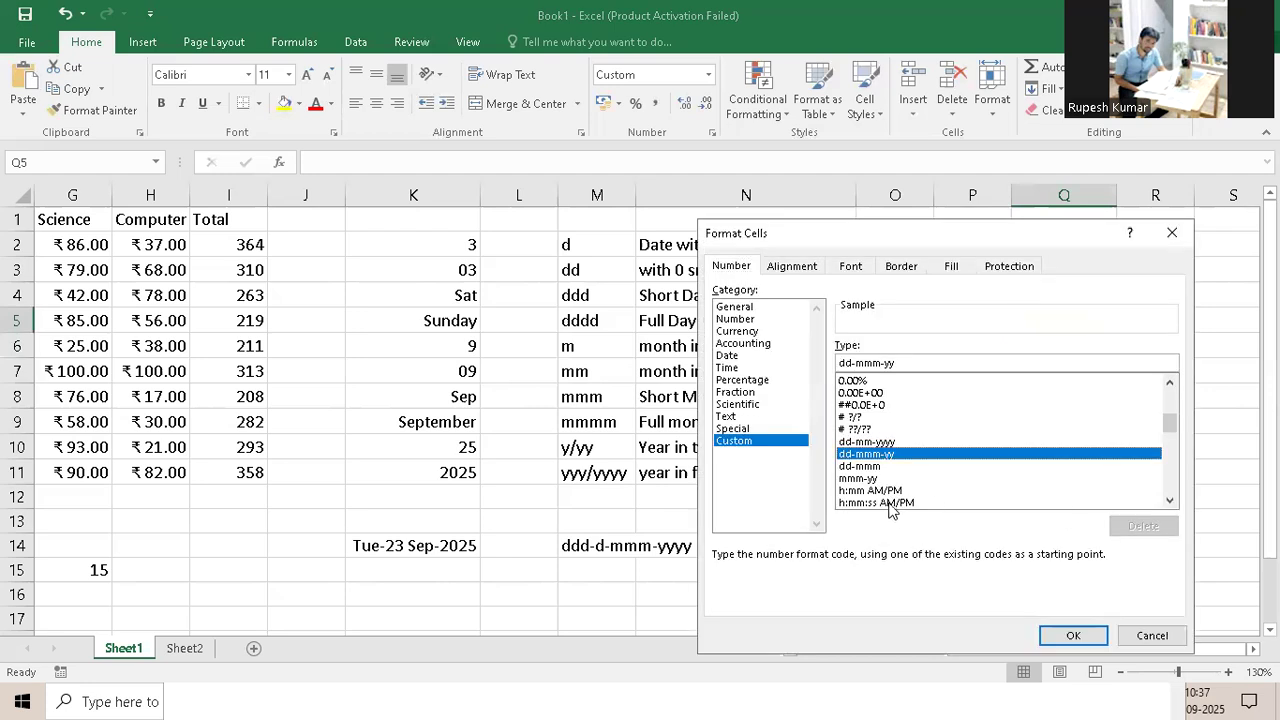
click(891, 503)
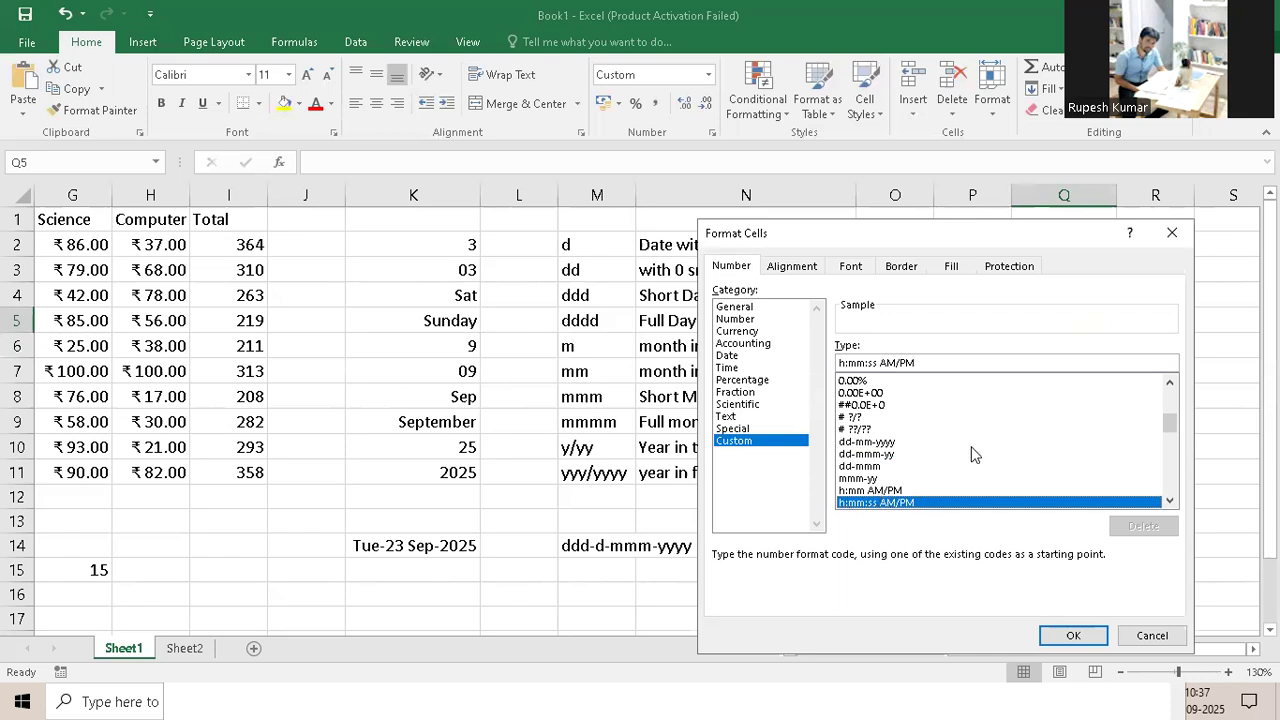
key(Up)
click(843, 363)
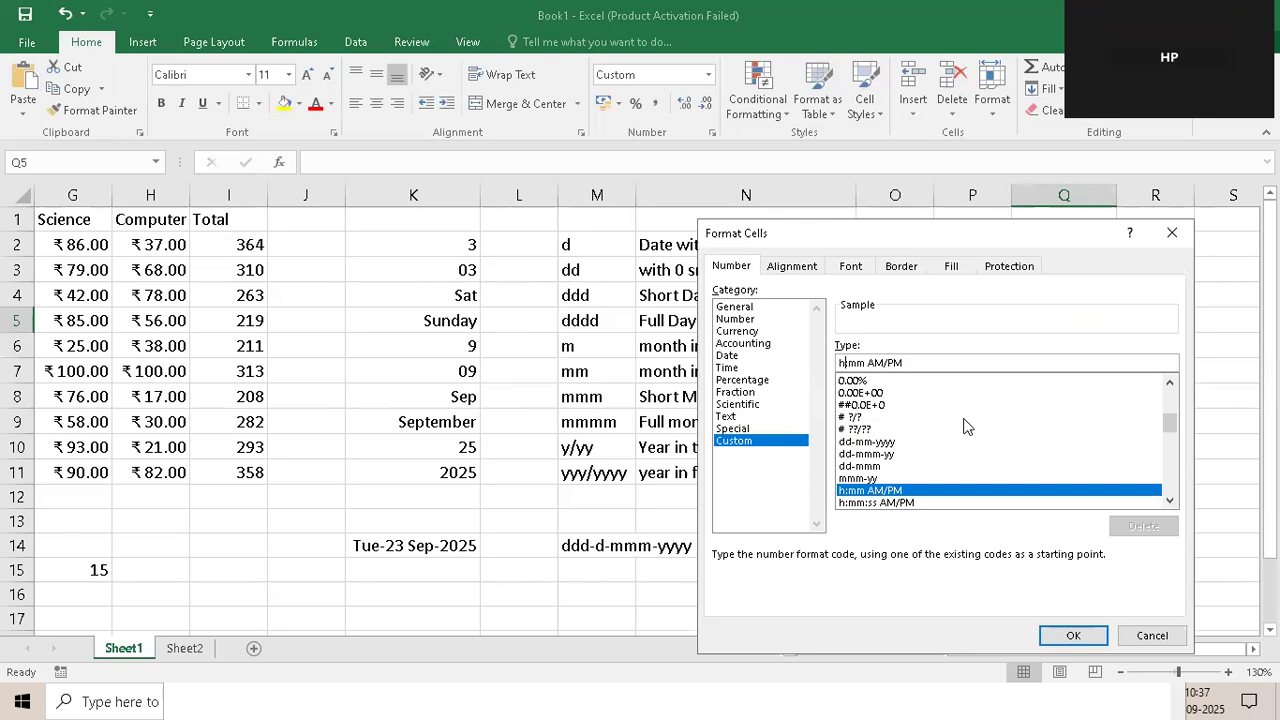
click(1152, 636)
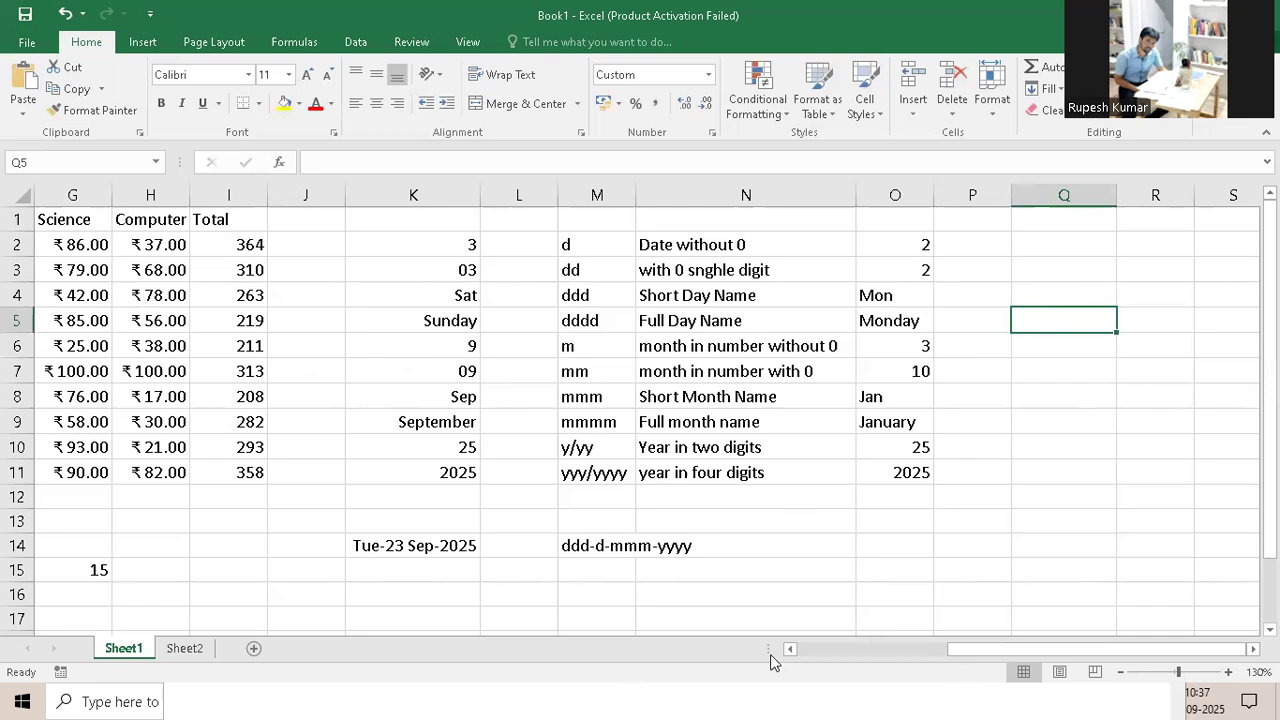
Examine the horizontal and vertical text alignment choices for the last name in cell C3, keeping General and Bottom
scroll(770, 654, left, 3)
scroll(268, 393, left, 4)
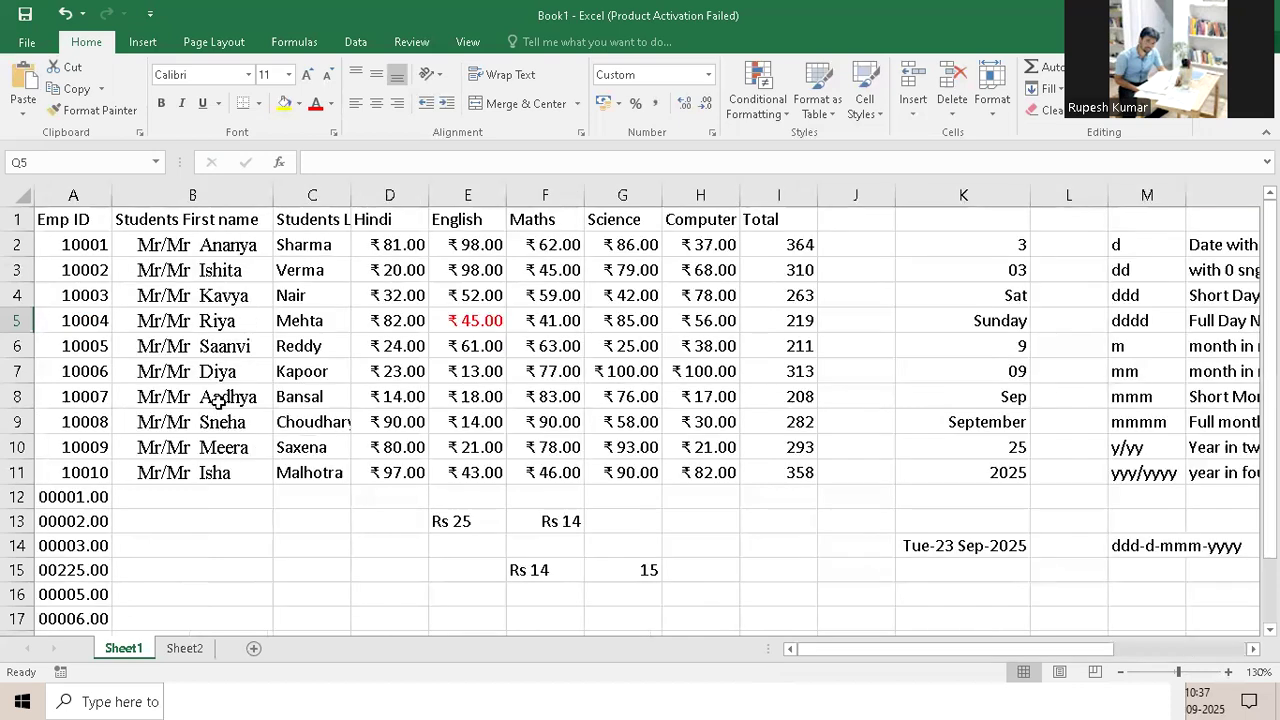
click(318, 272)
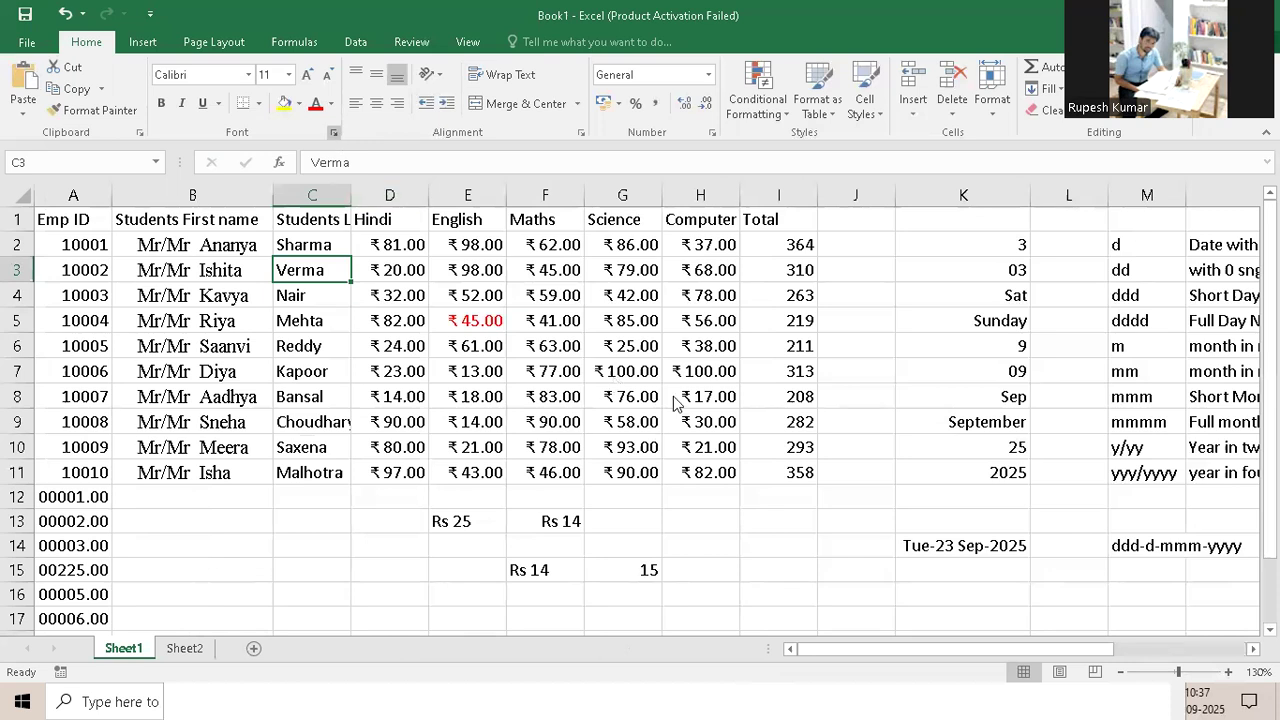
key(ctrl+shift+f)
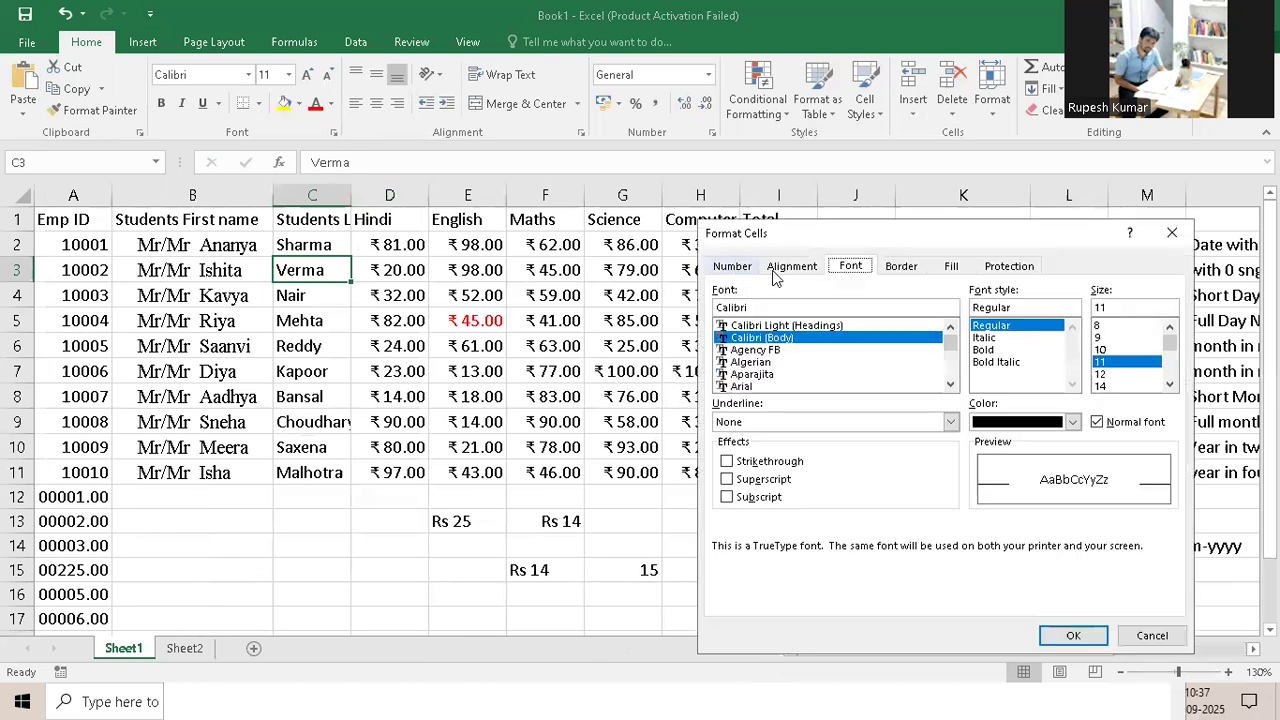
click(778, 270)
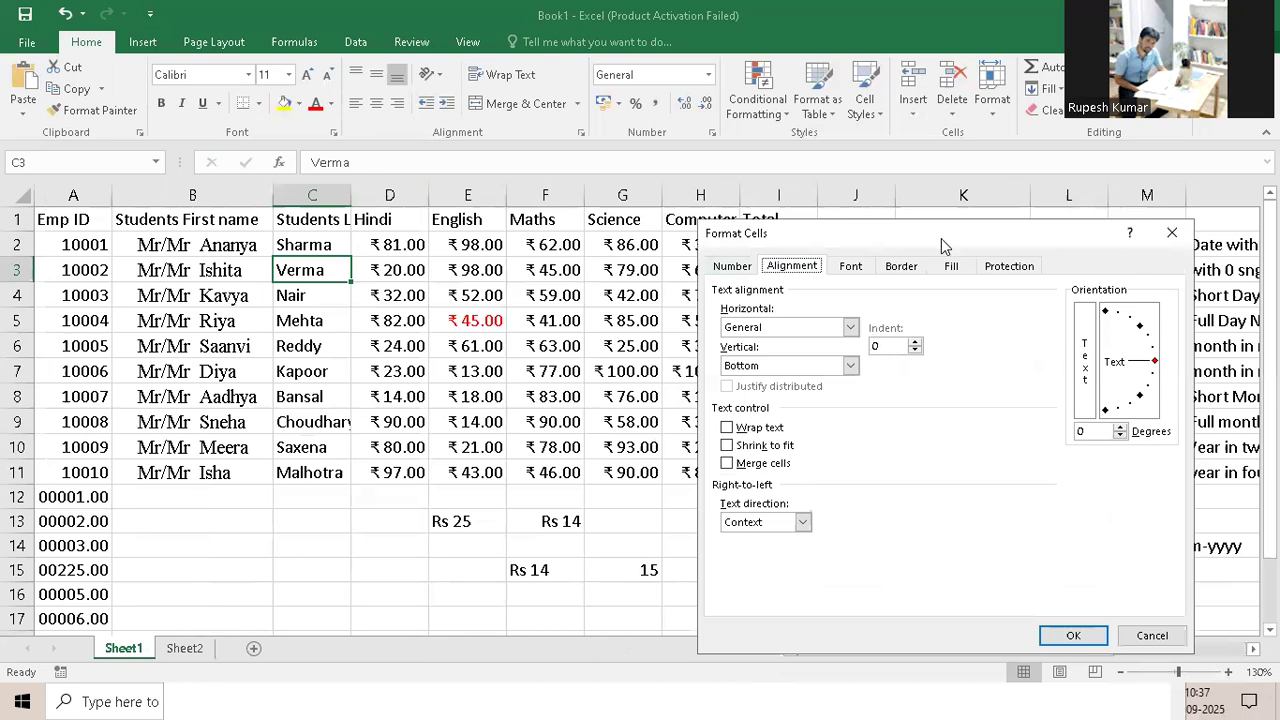
drag(943, 240, 829, 200)
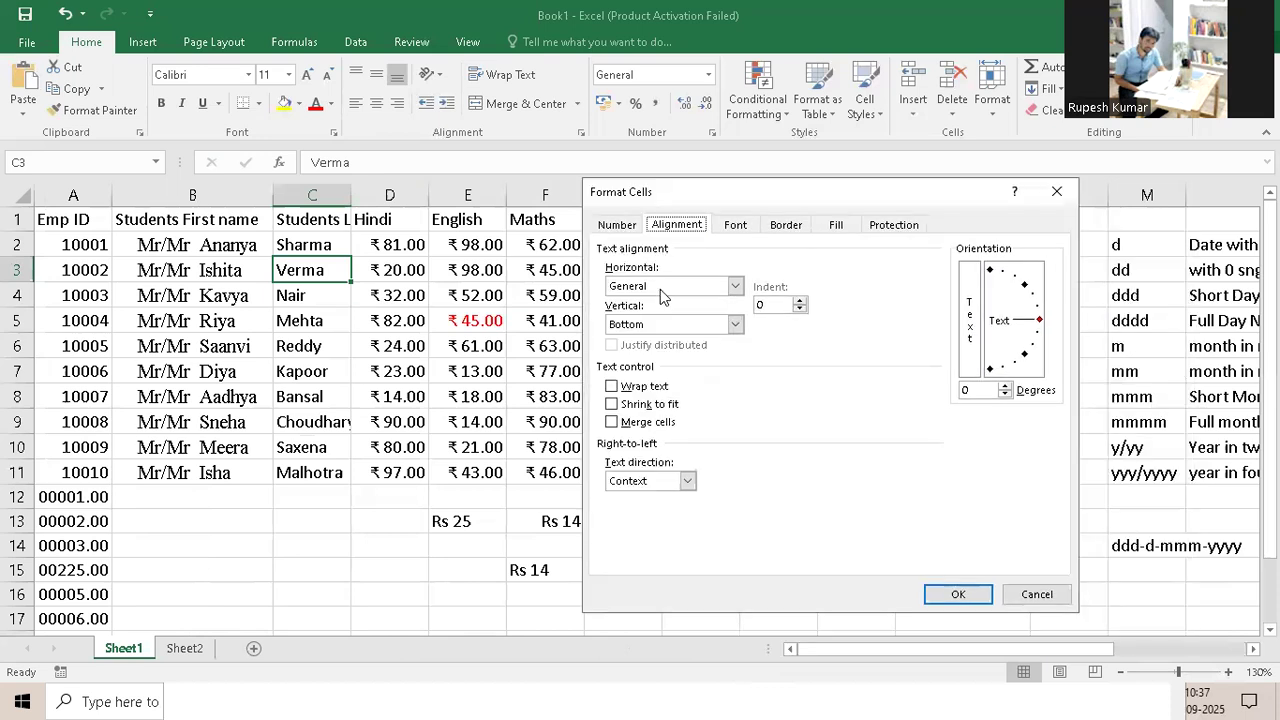
click(740, 287)
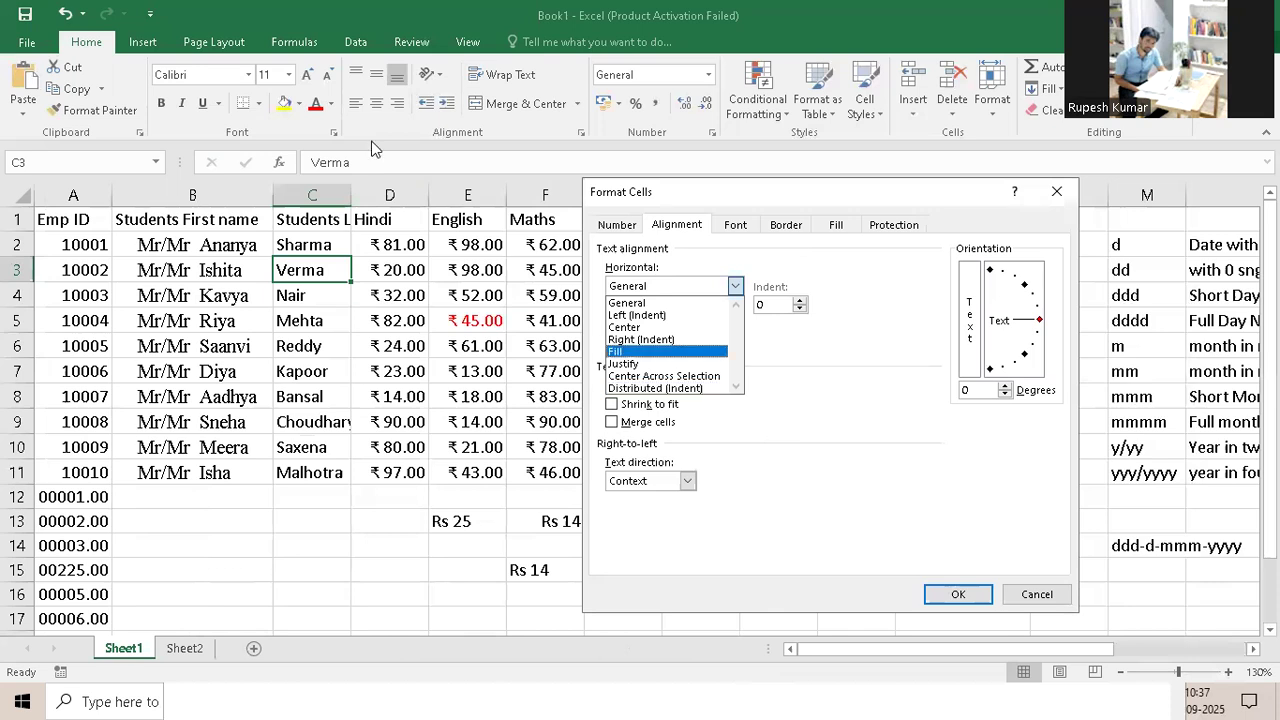
click(680, 303)
key(alt+v)
key(alt+Down)
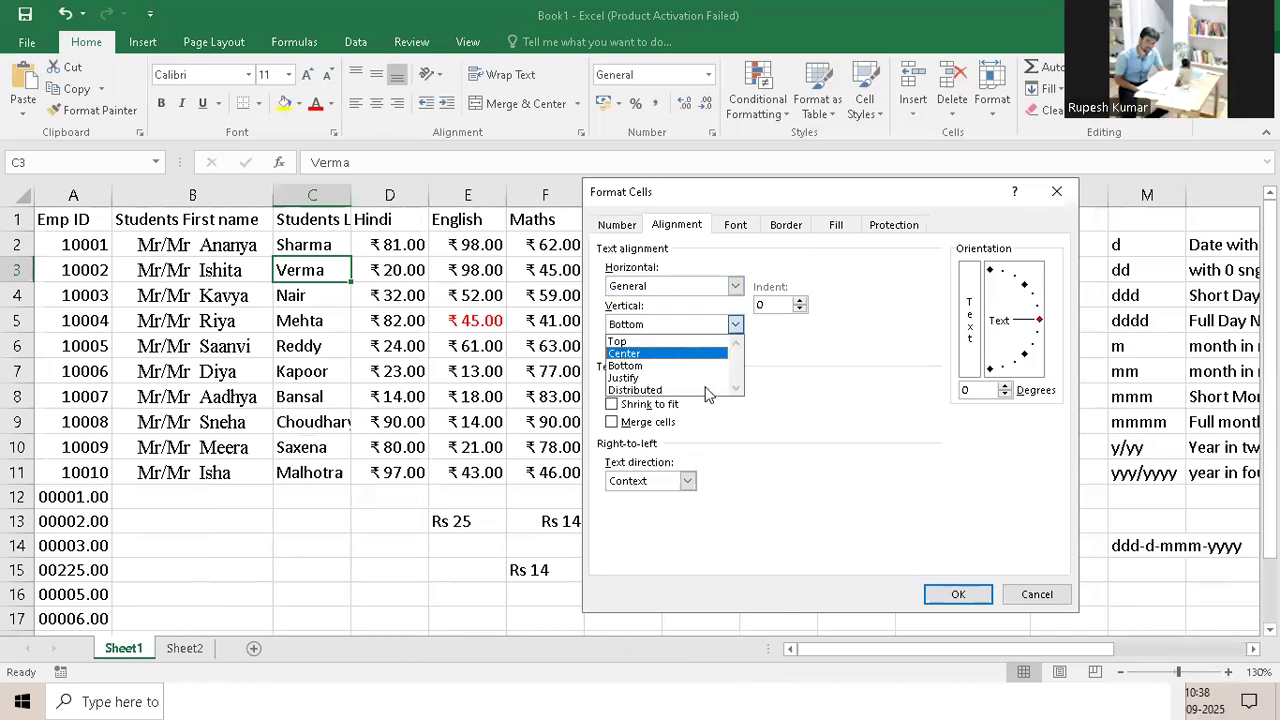
key(Up)
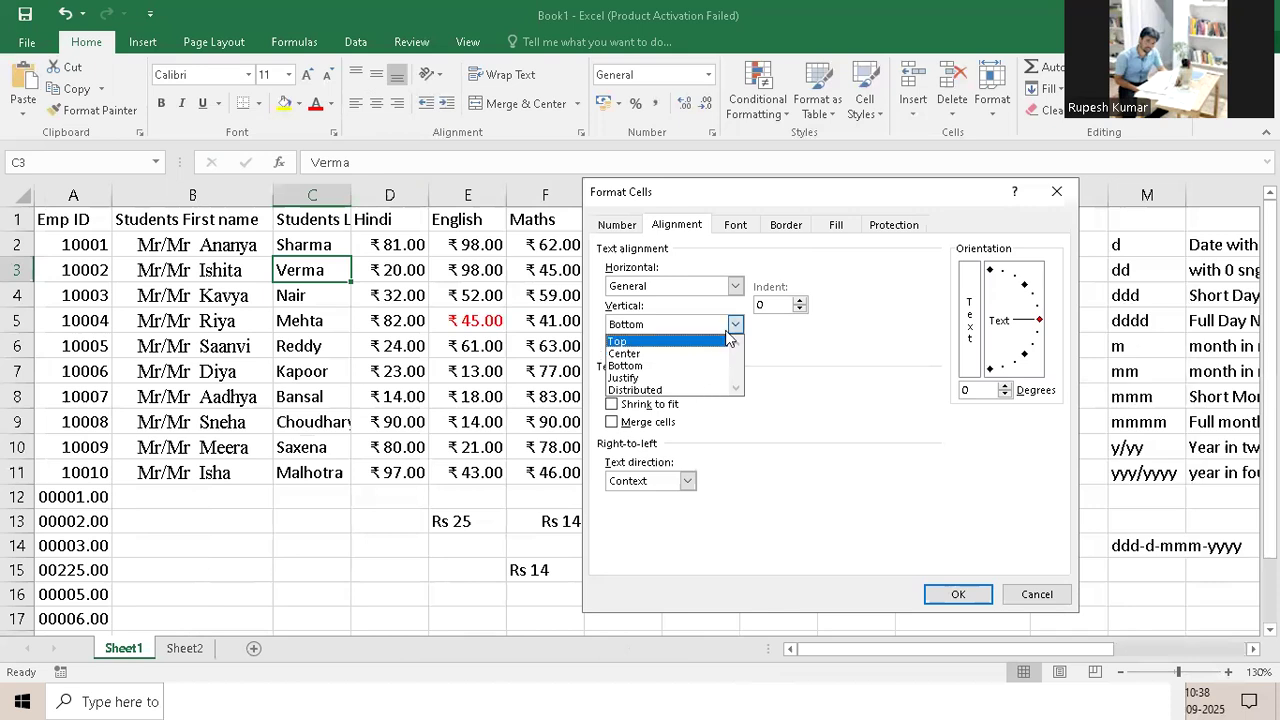
click(819, 320)
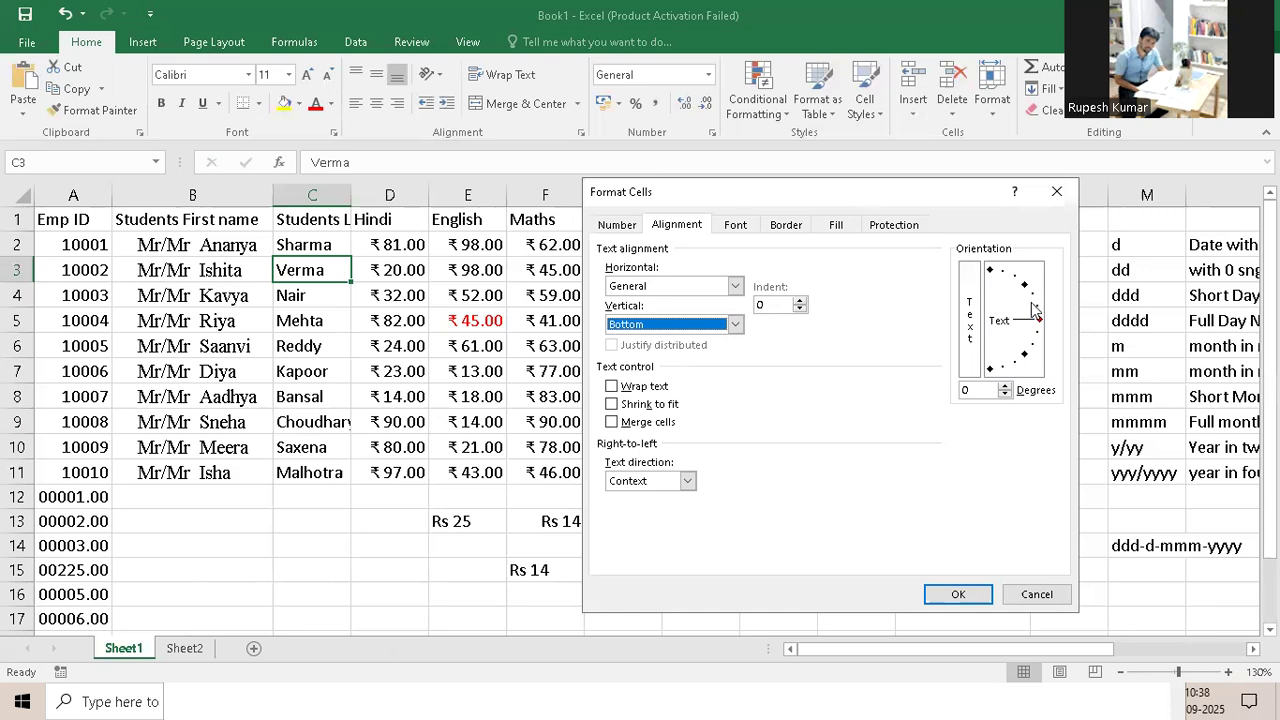
Try a 20-degree text orientation on cell C3, undo it, and recheck the cell's alignment settings without changing them
drag(1036, 326, 1034, 304)
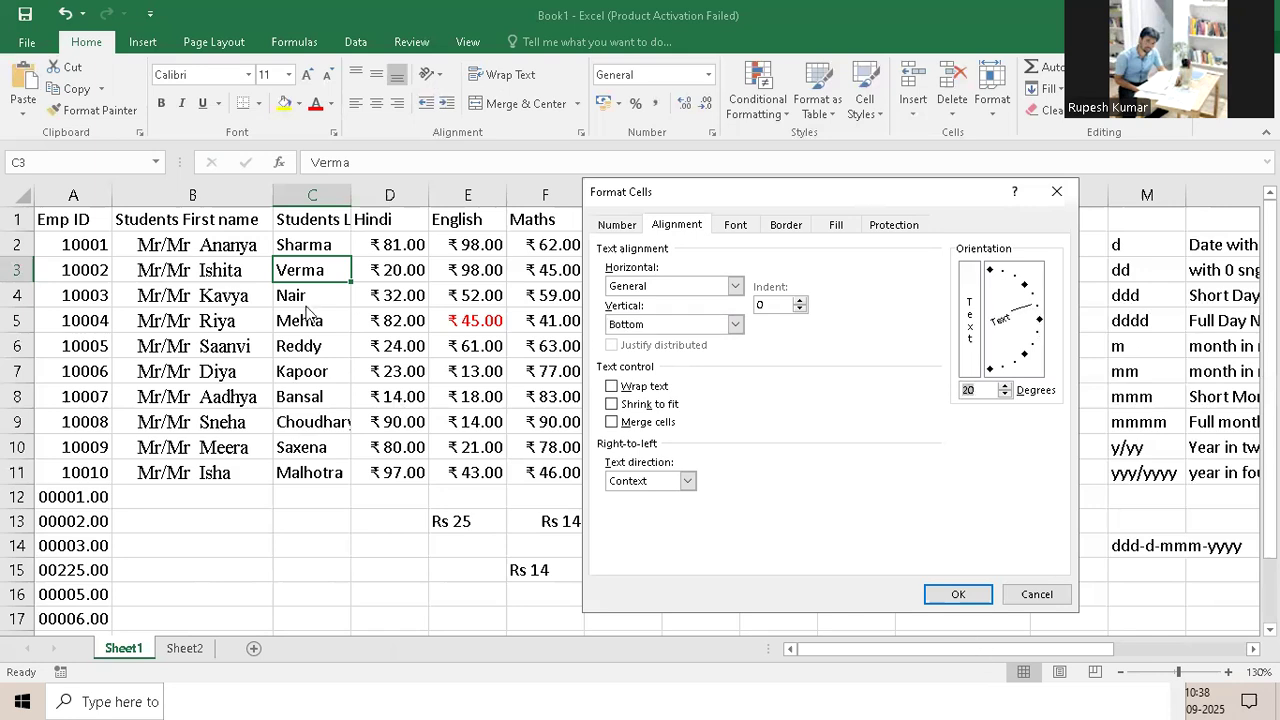
click(952, 595)
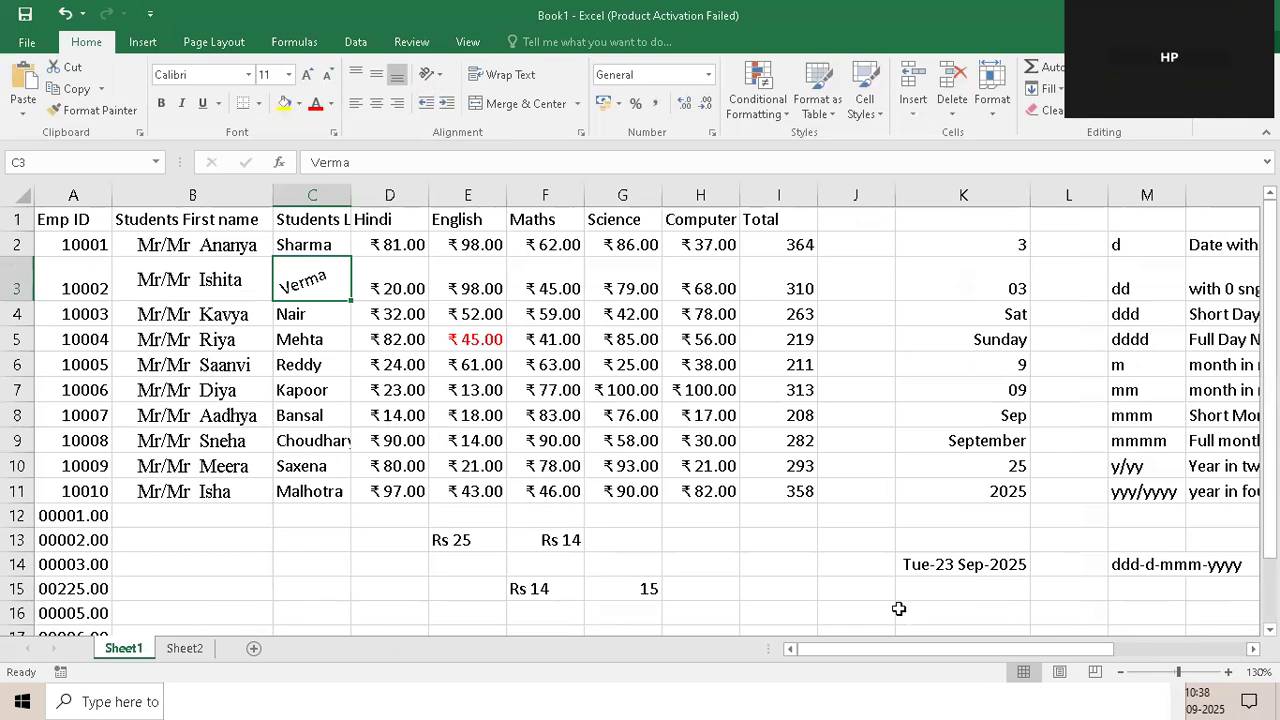
key(ctrl+z)
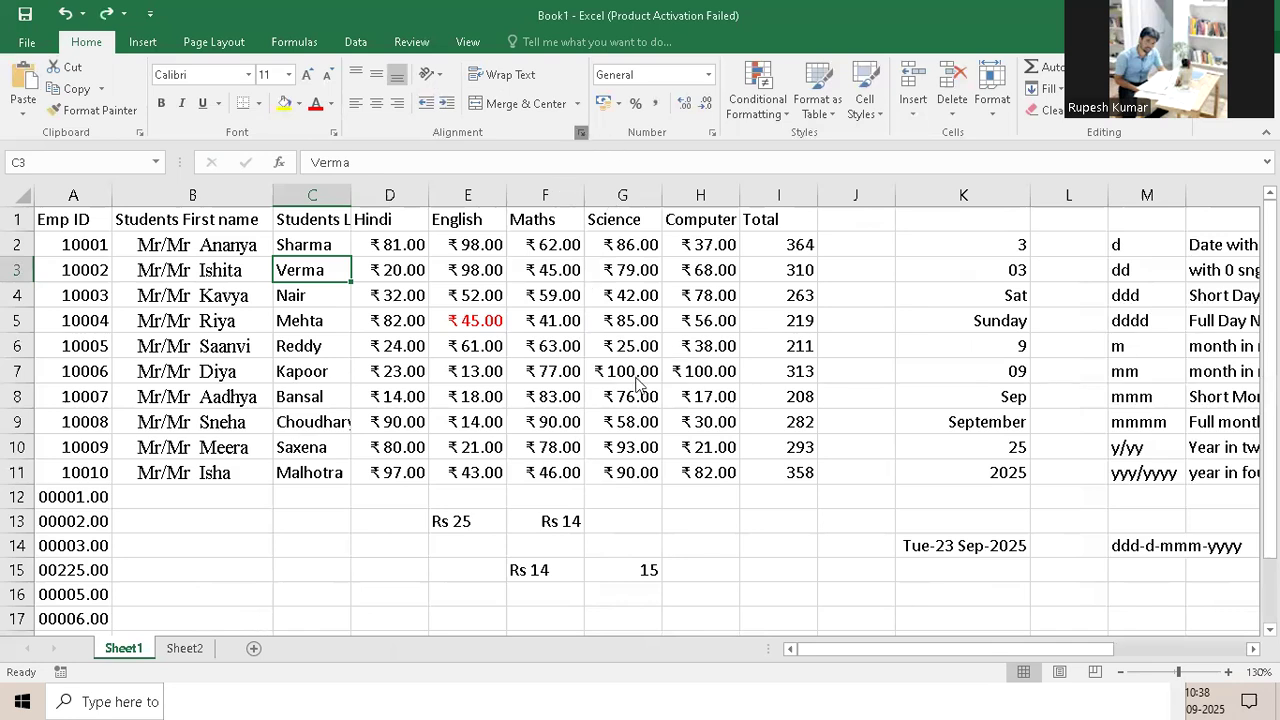
key(ctrl+1)
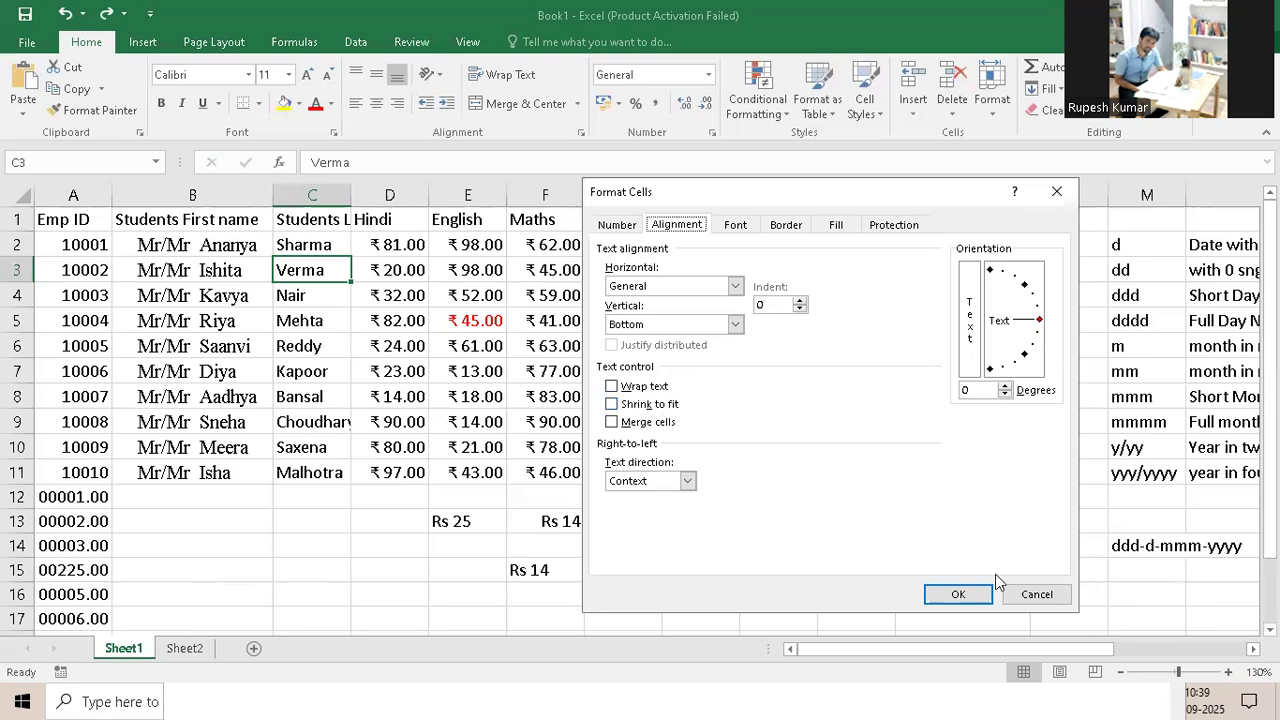
click(1054, 597)
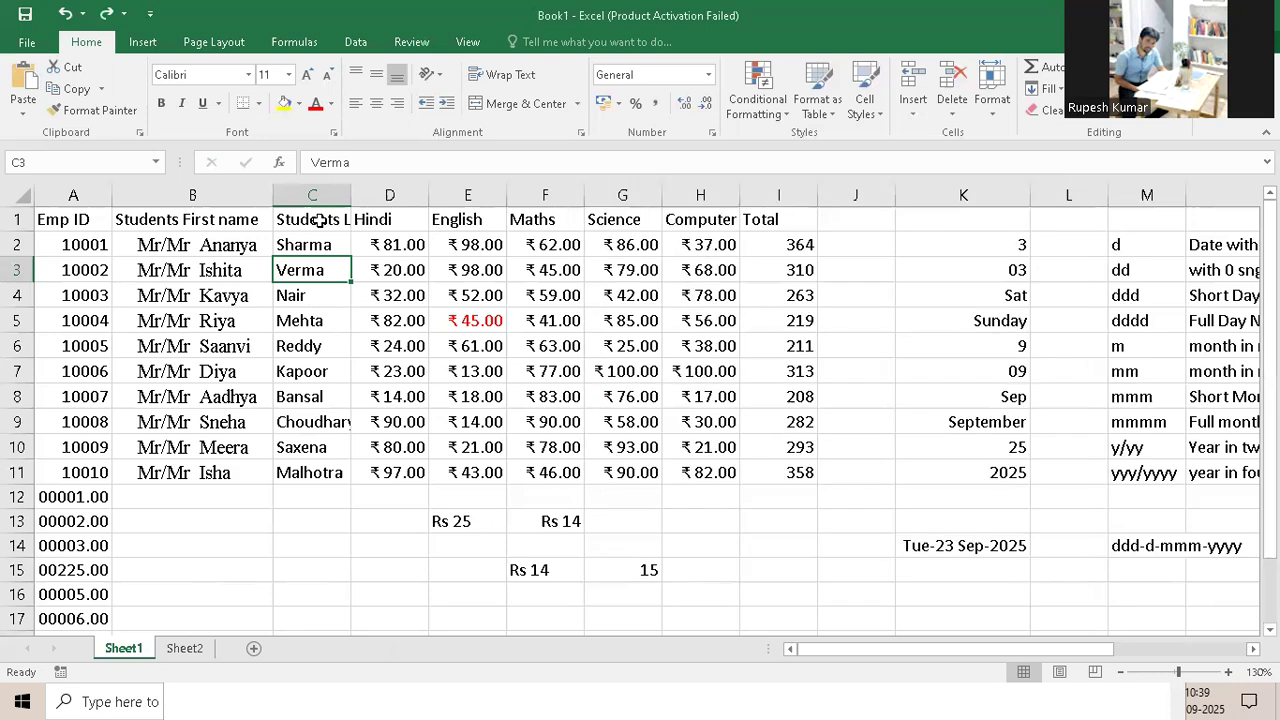
Narrow column C slightly and set the subject marks in D2:H11 to the General number format
click(318, 221)
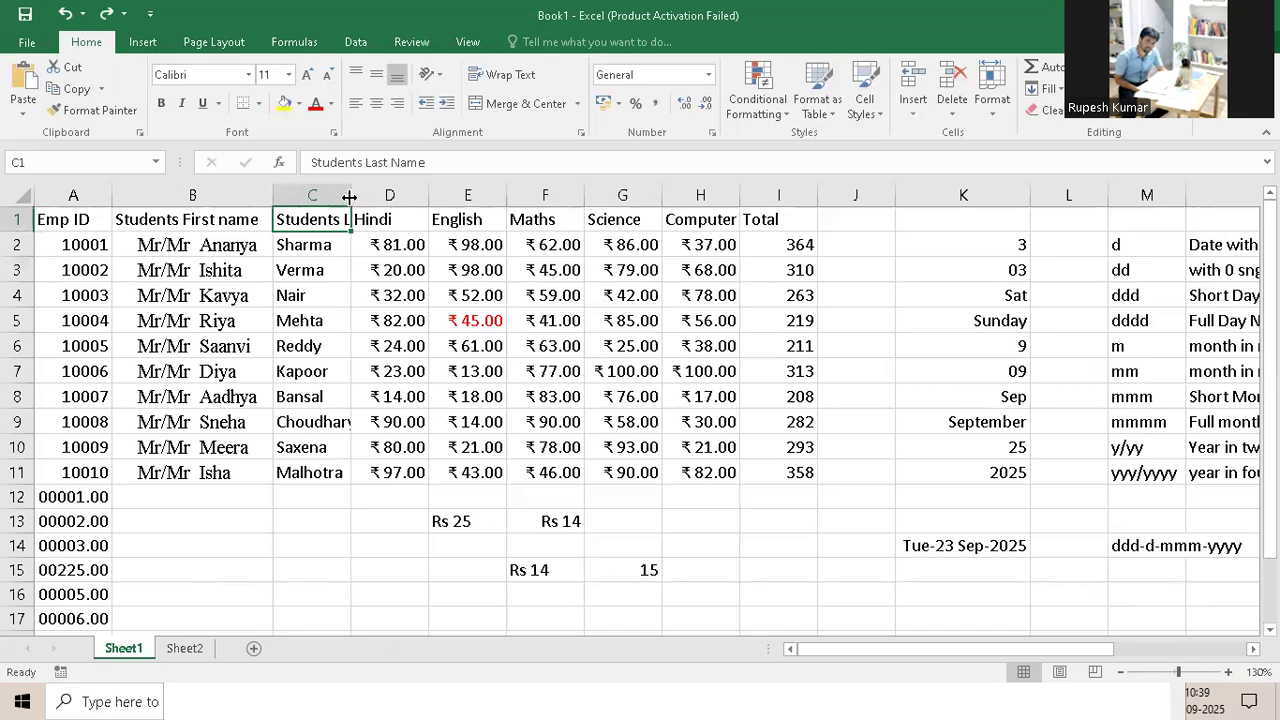
drag(349, 197, 348, 197)
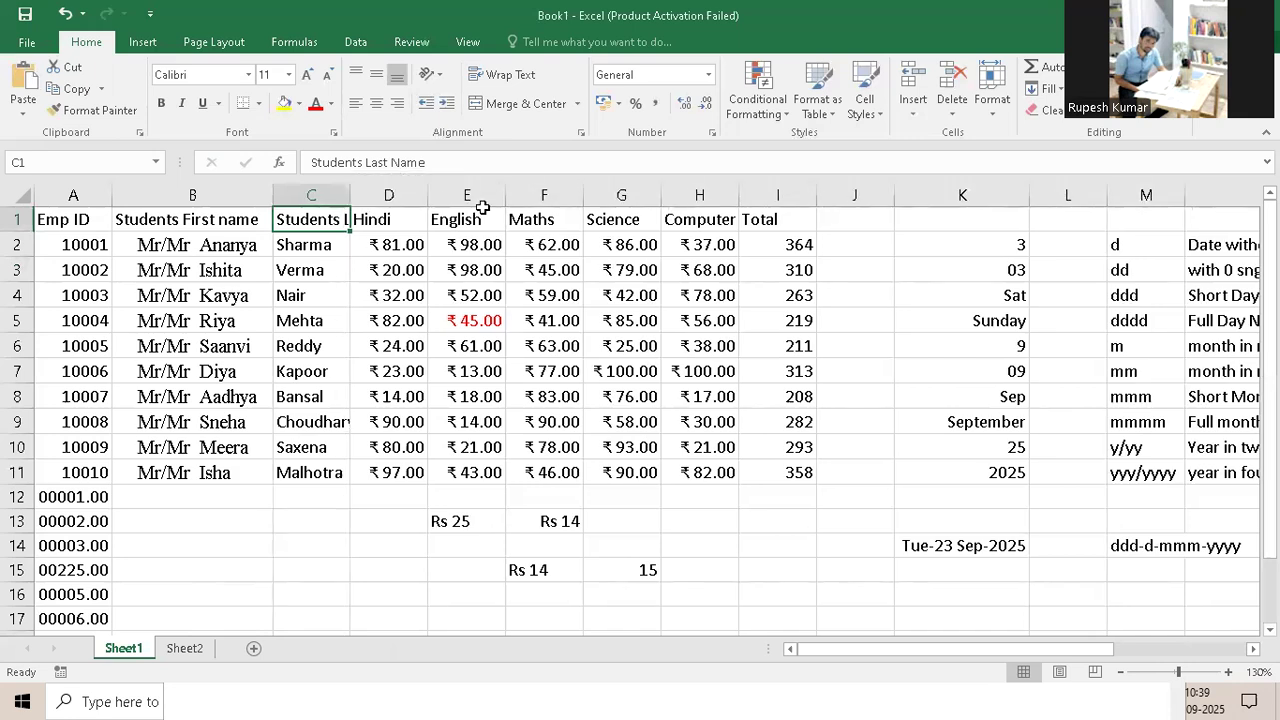
drag(396, 254, 706, 466)
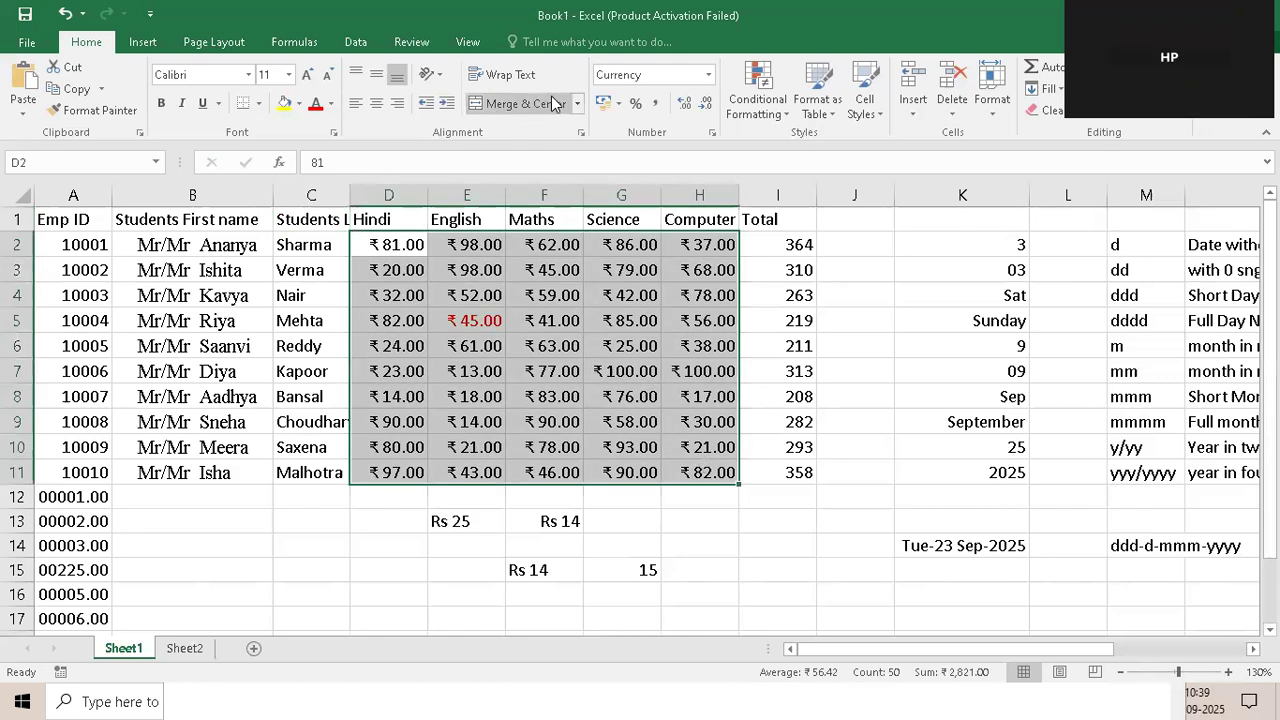
click(705, 104)
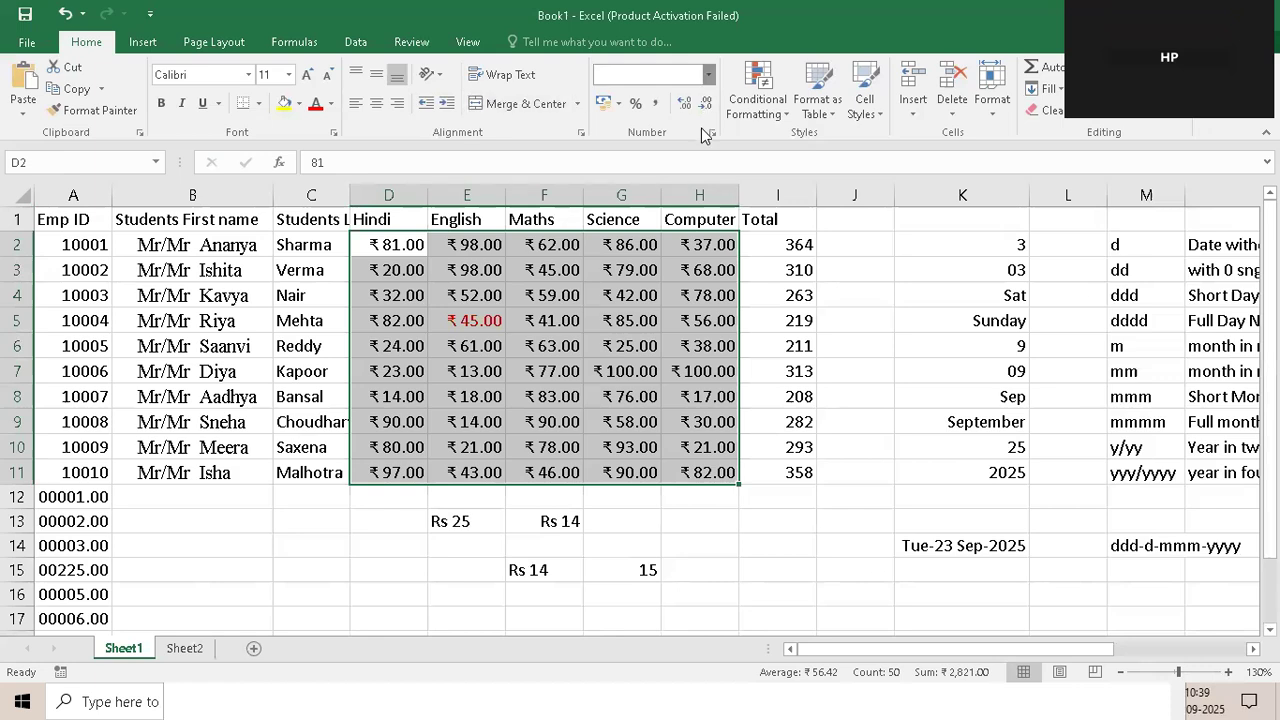
click(708, 74)
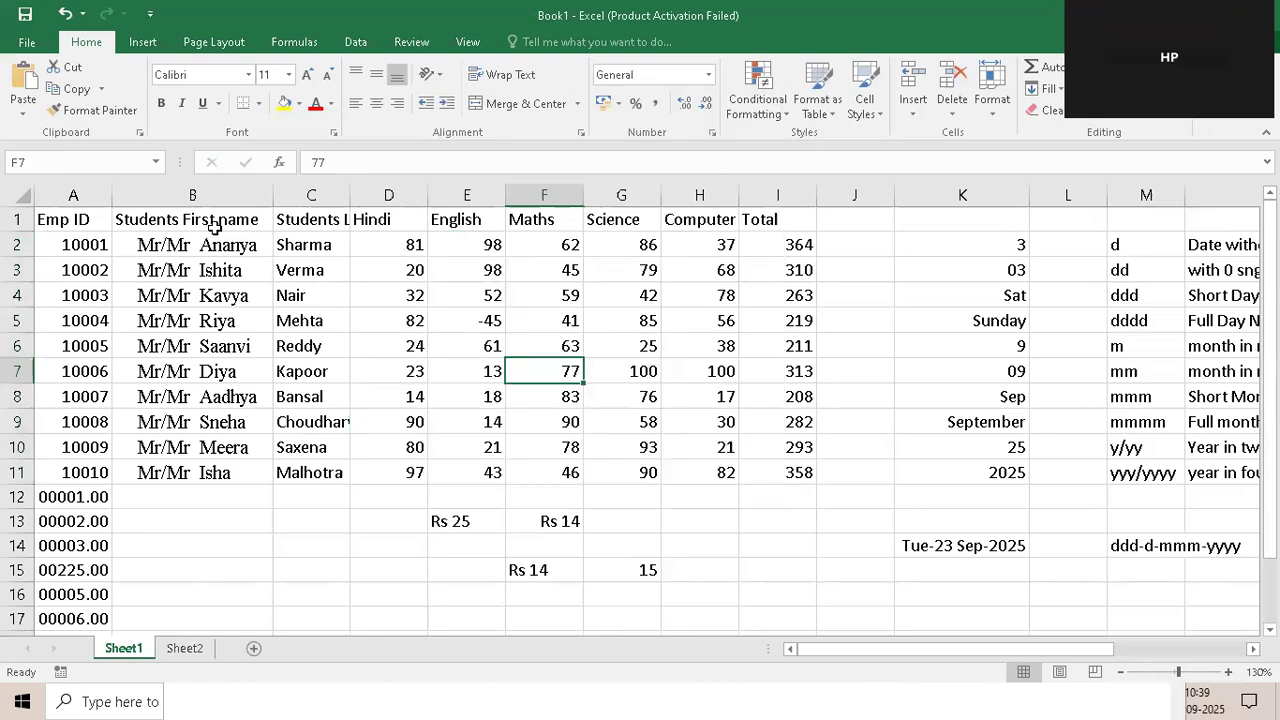
Set the students' first names in B2:B11 to the General number format to remove the "Mr/Mr" prefix
click(215, 230)
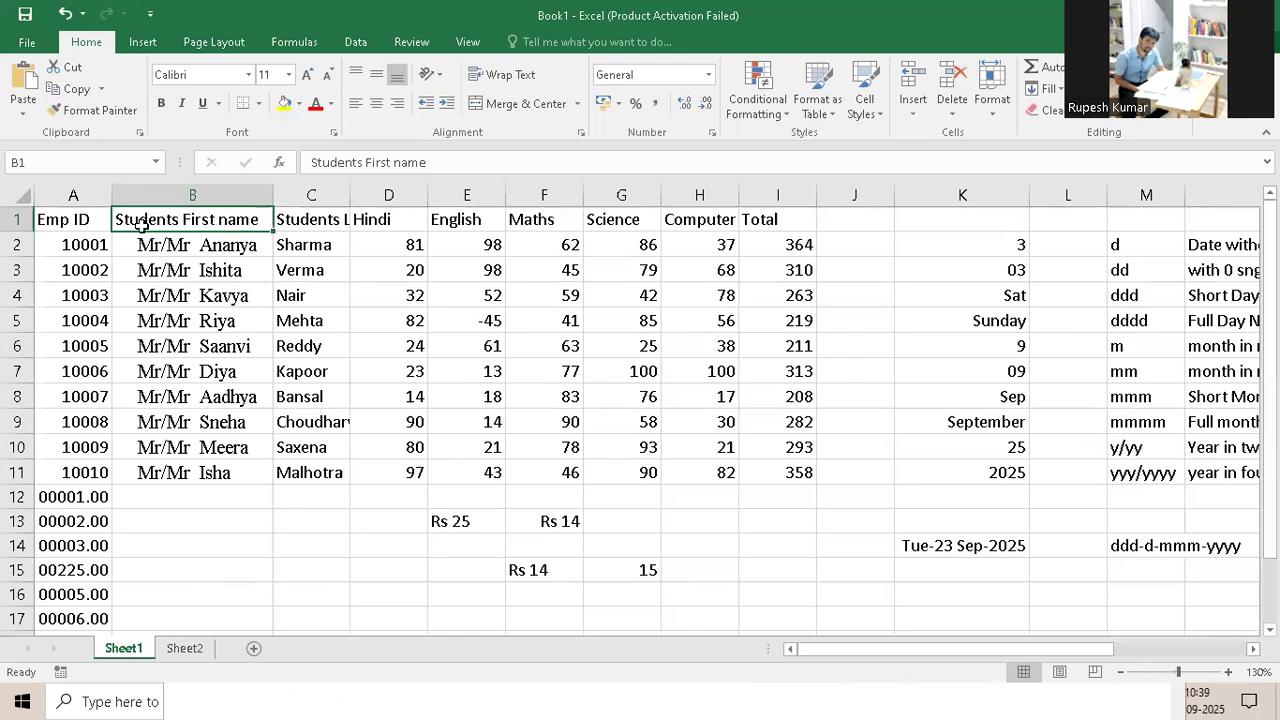
click(195, 246)
drag(195, 447, 198, 474)
click(708, 75)
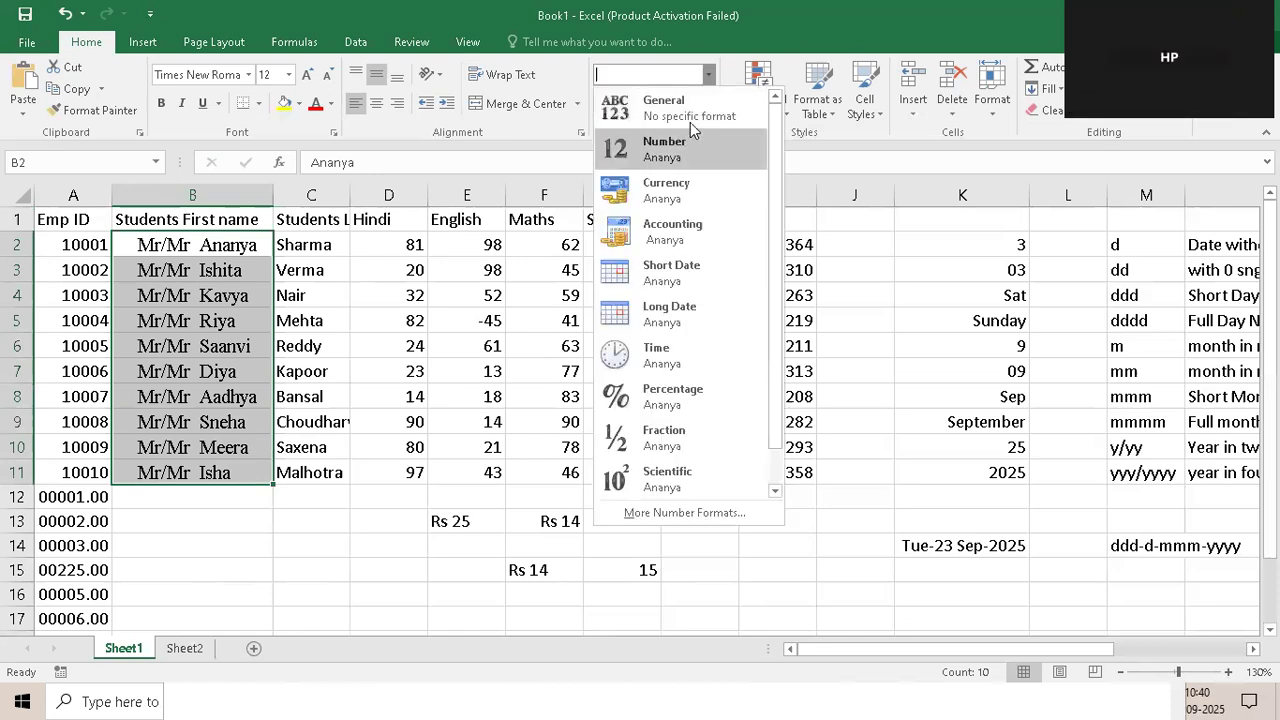
click(686, 113)
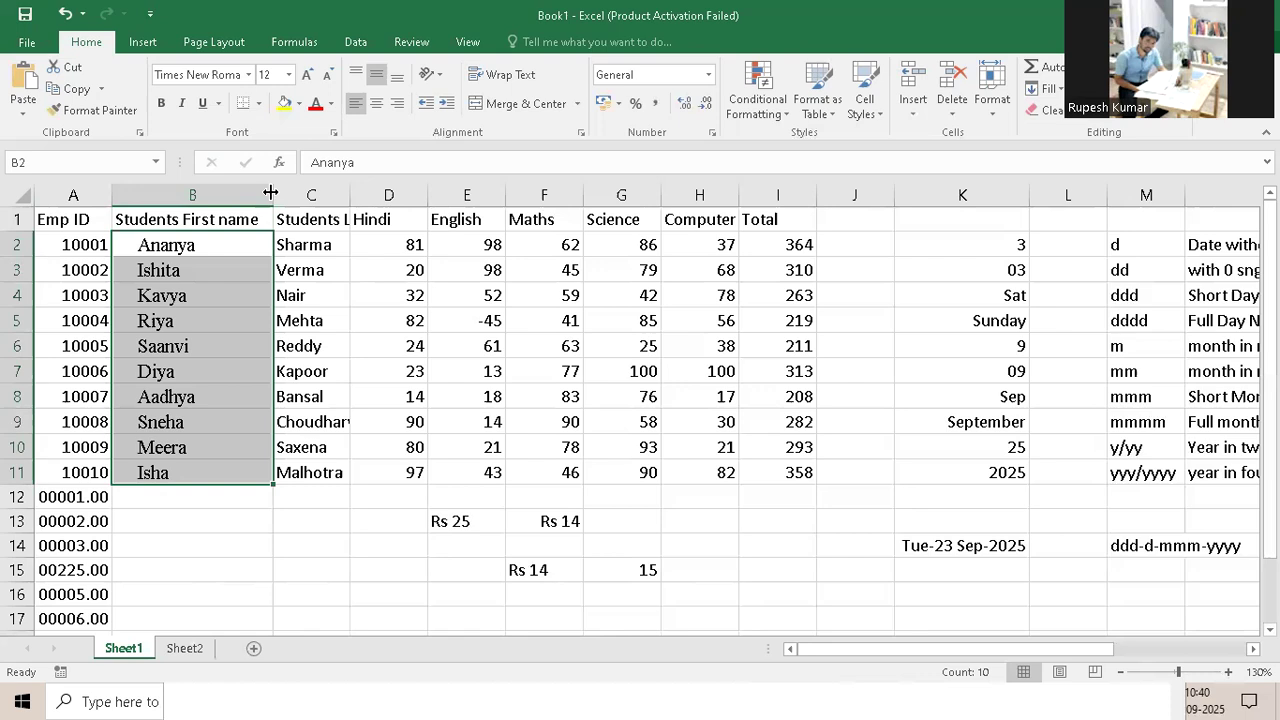
Remove the indent from the first names in B2:B11 and narrow column B to a width of about 7.71
drag(270, 192, 208, 195)
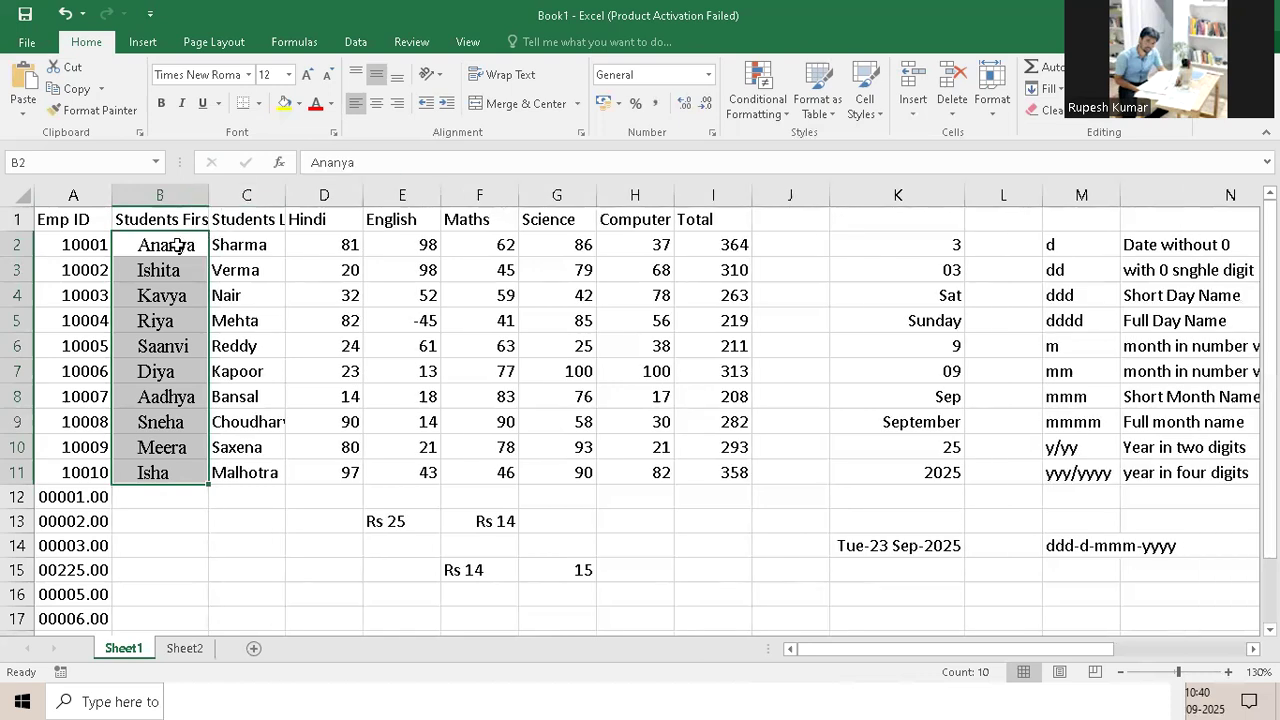
click(430, 113)
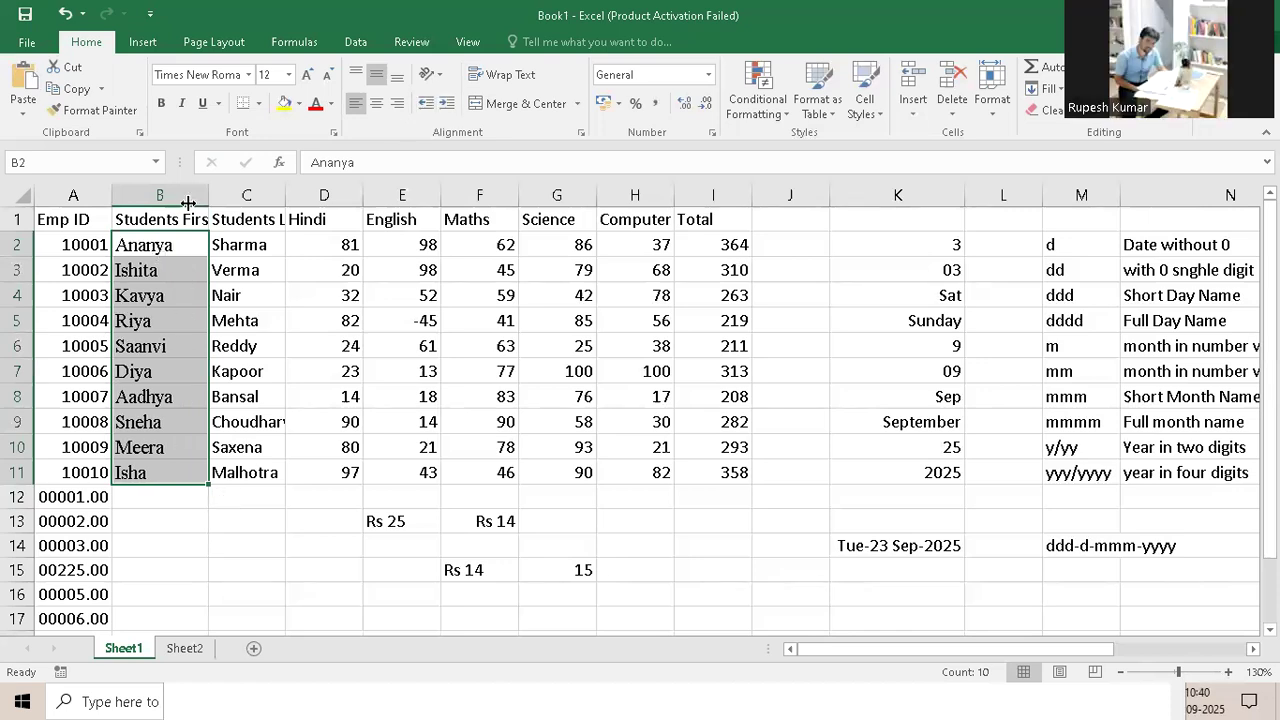
drag(183, 203, 185, 286)
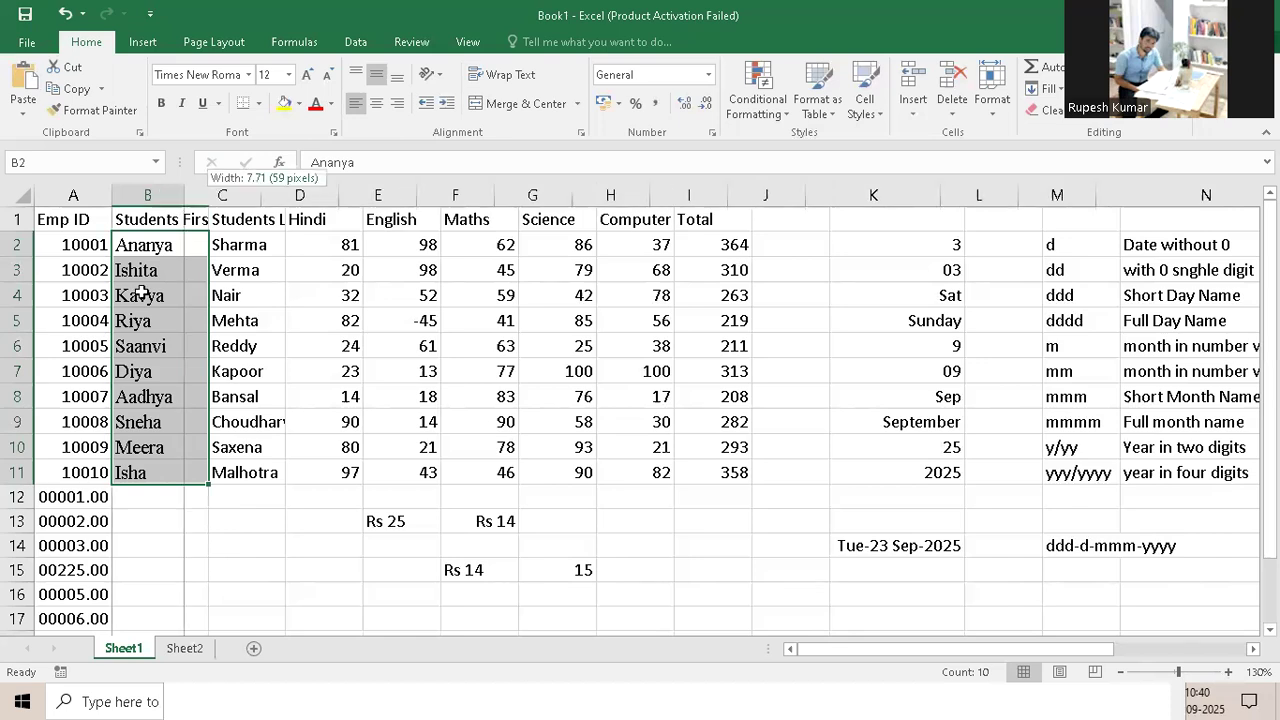
Wrap the text of the "Students First name" heading in B1 and the "Students Last Name" heading in C1
key(Down)
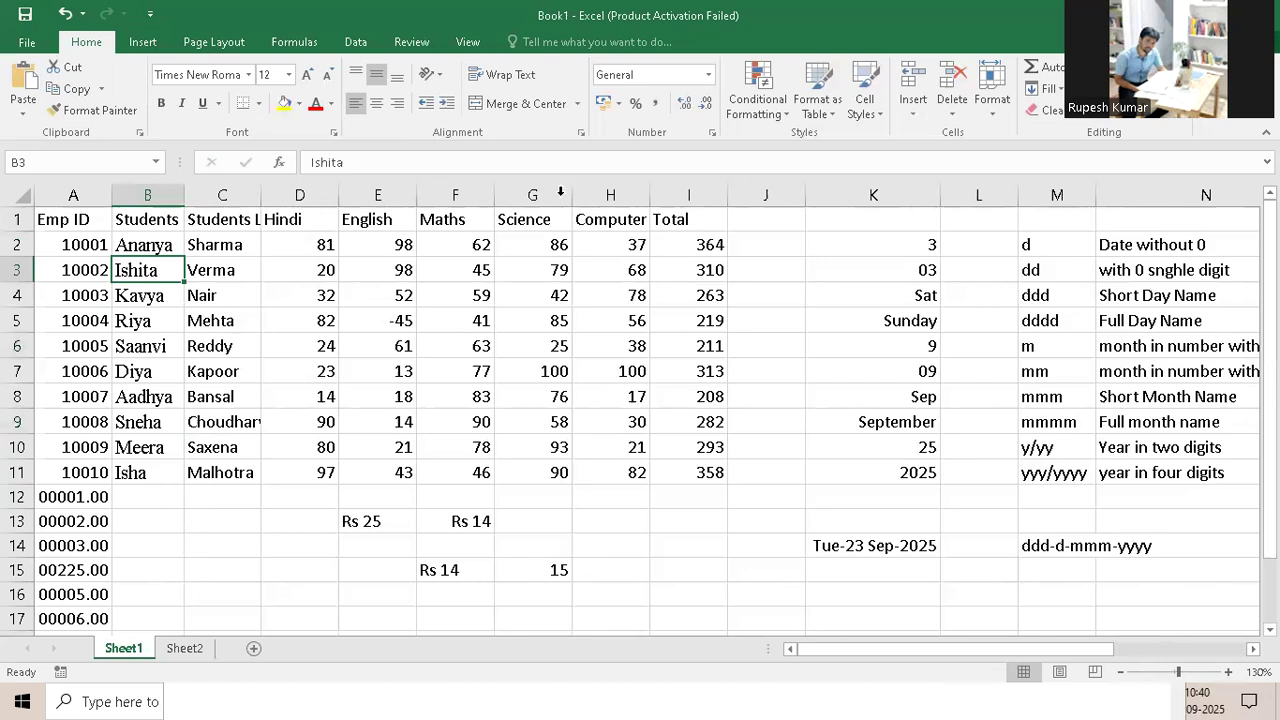
key(Up)
key(Up)
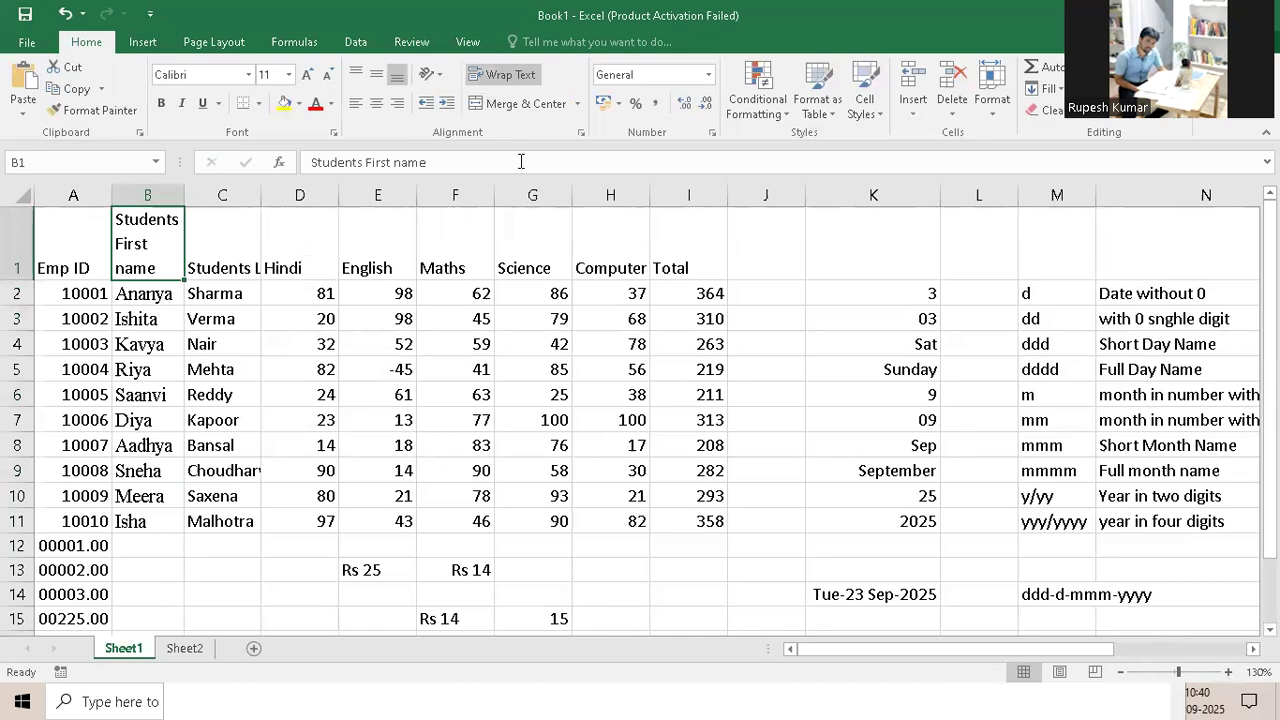
key(Right)
click(502, 78)
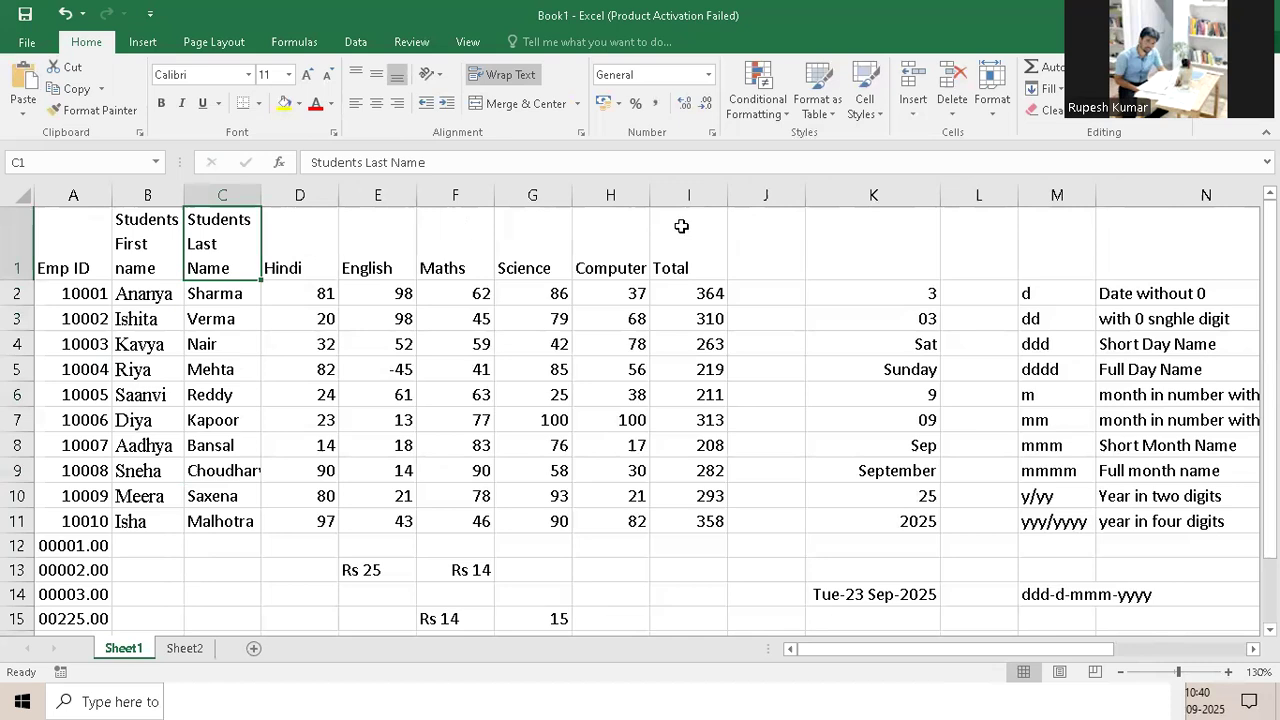
Center the headings in A1:I1 horizontally and vertically, and set them to shrink to fit instead of wrapping
drag(73, 243, 681, 226)
click(377, 76)
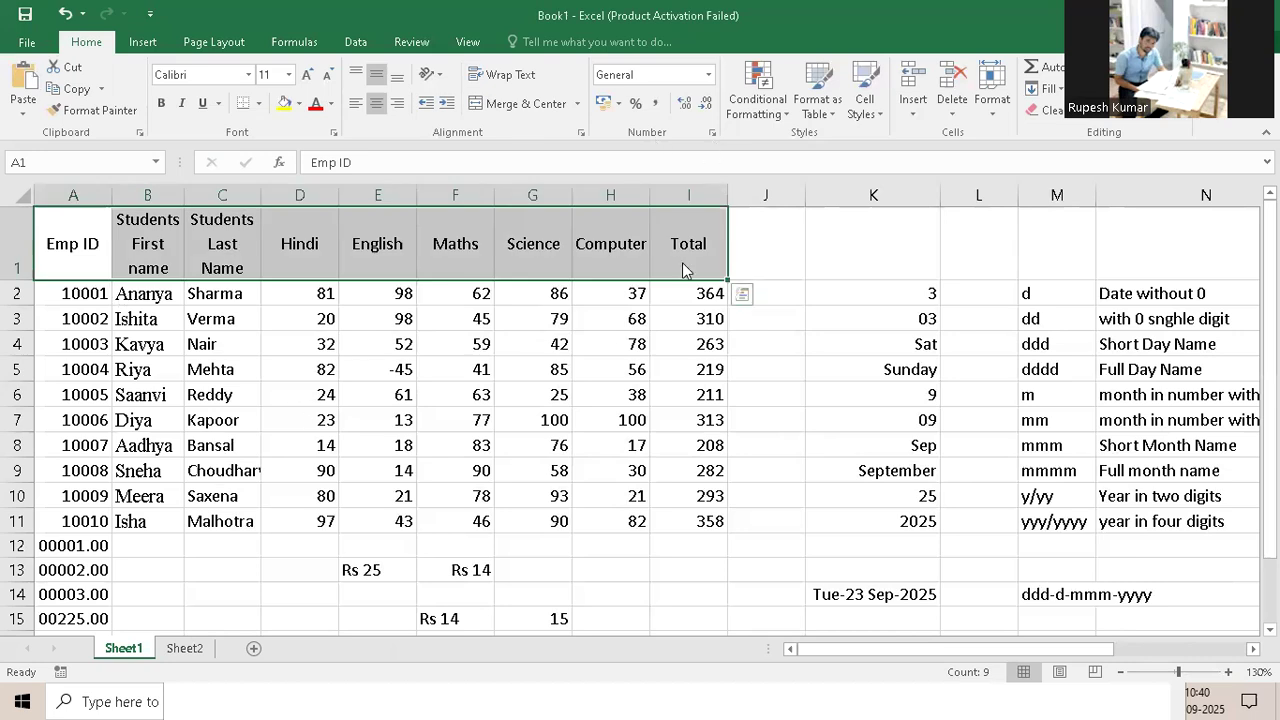
key(ctrl+1)
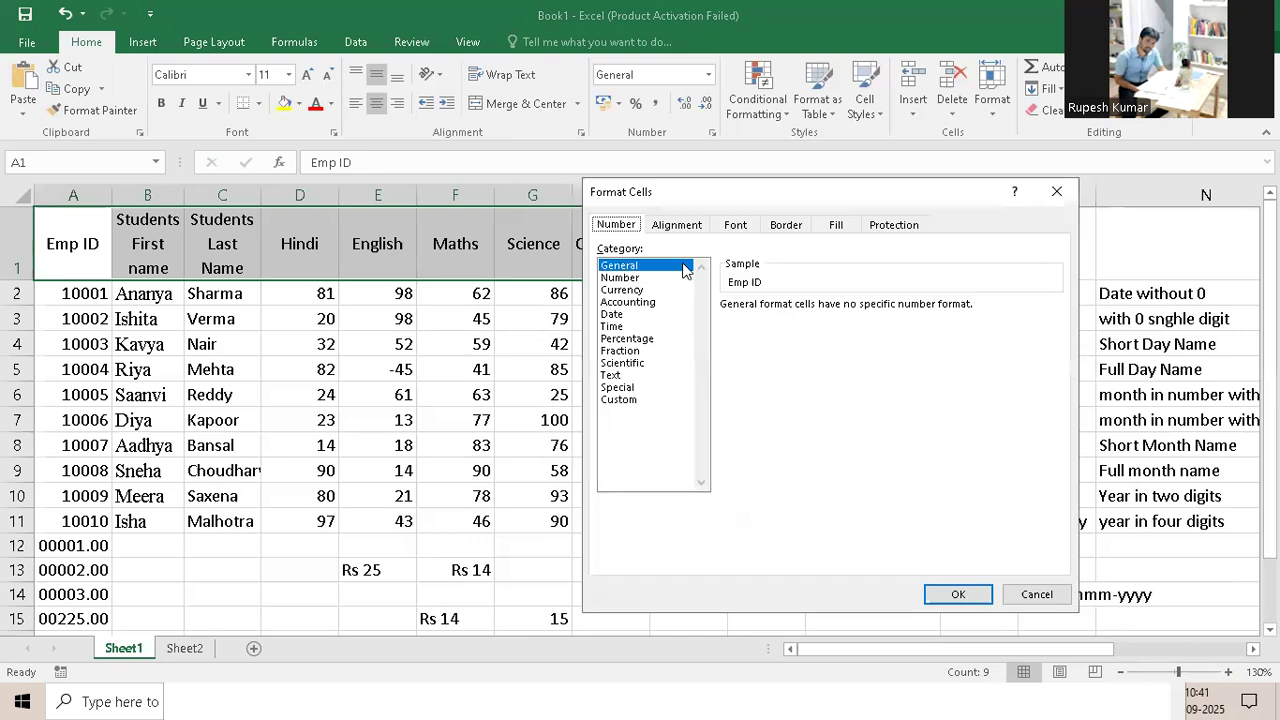
click(620, 399)
click(681, 228)
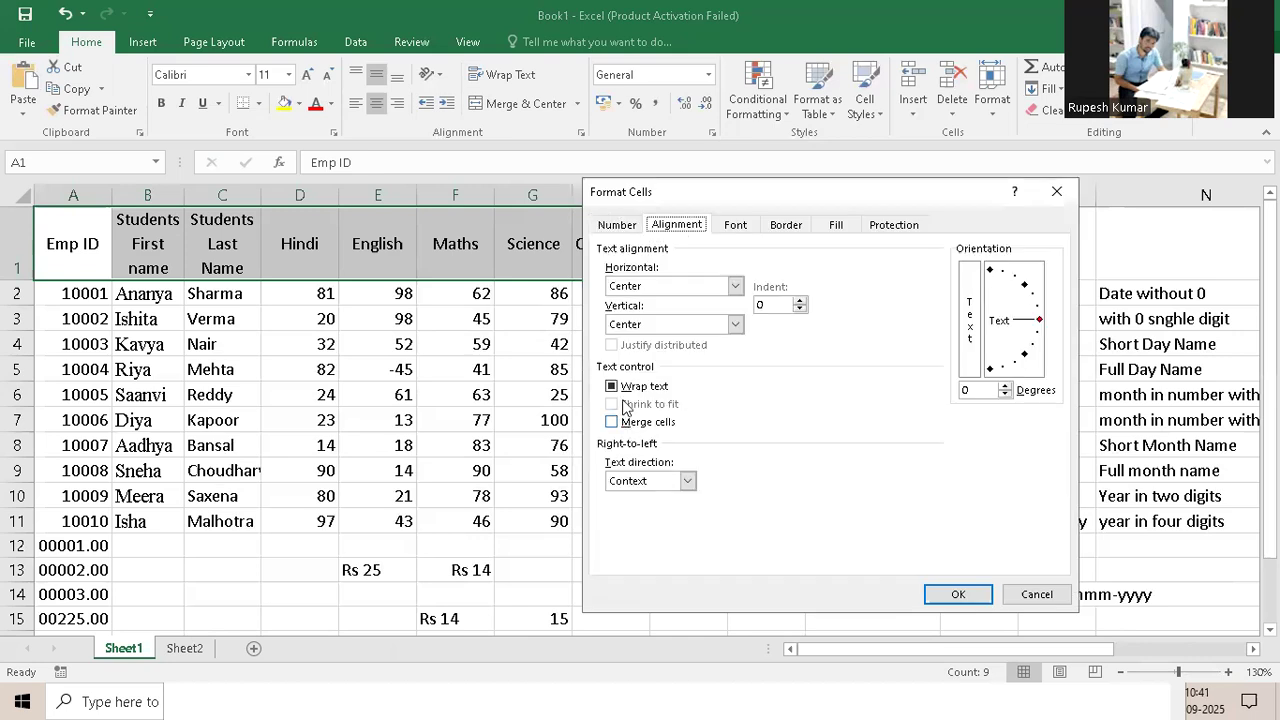
click(612, 387)
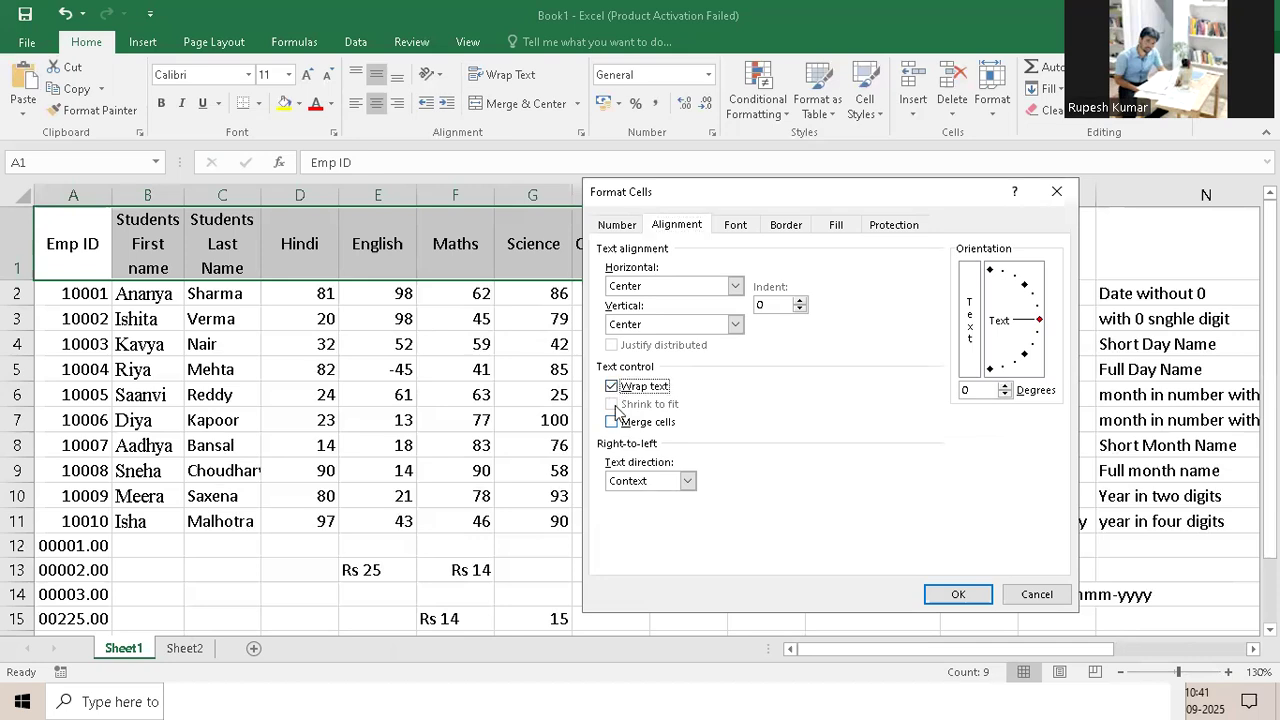
click(611, 405)
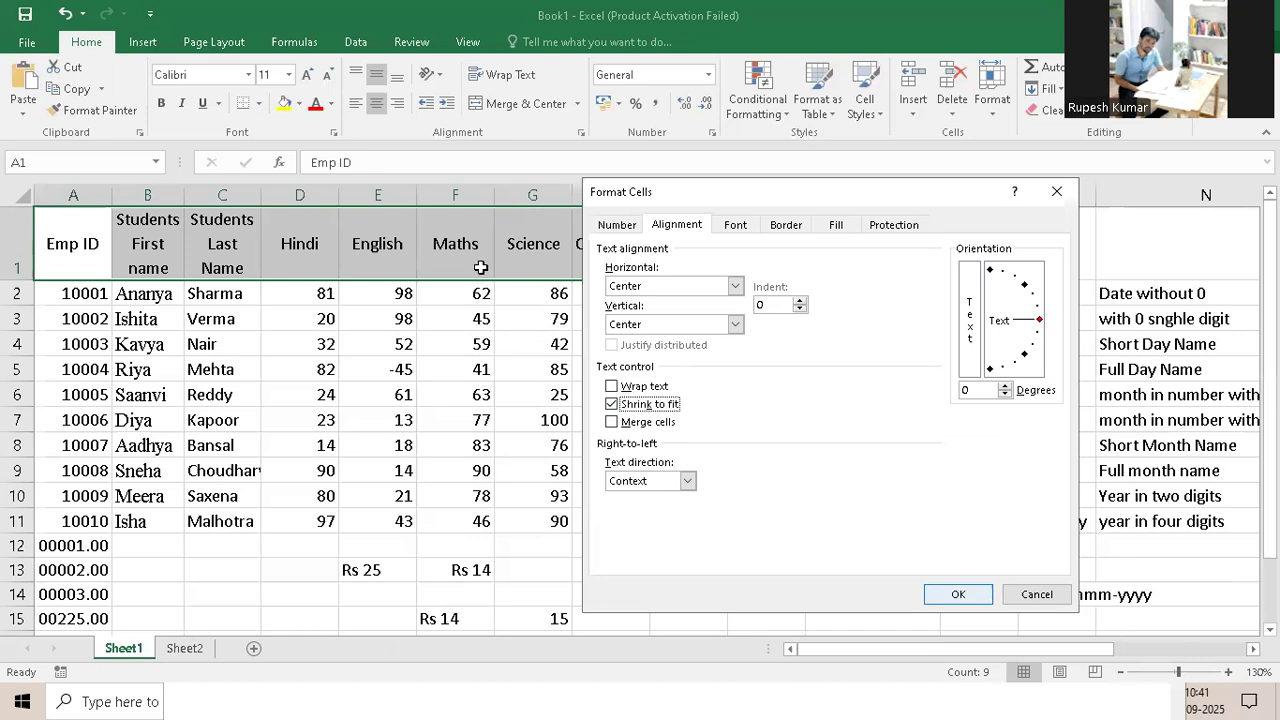
key(Return)
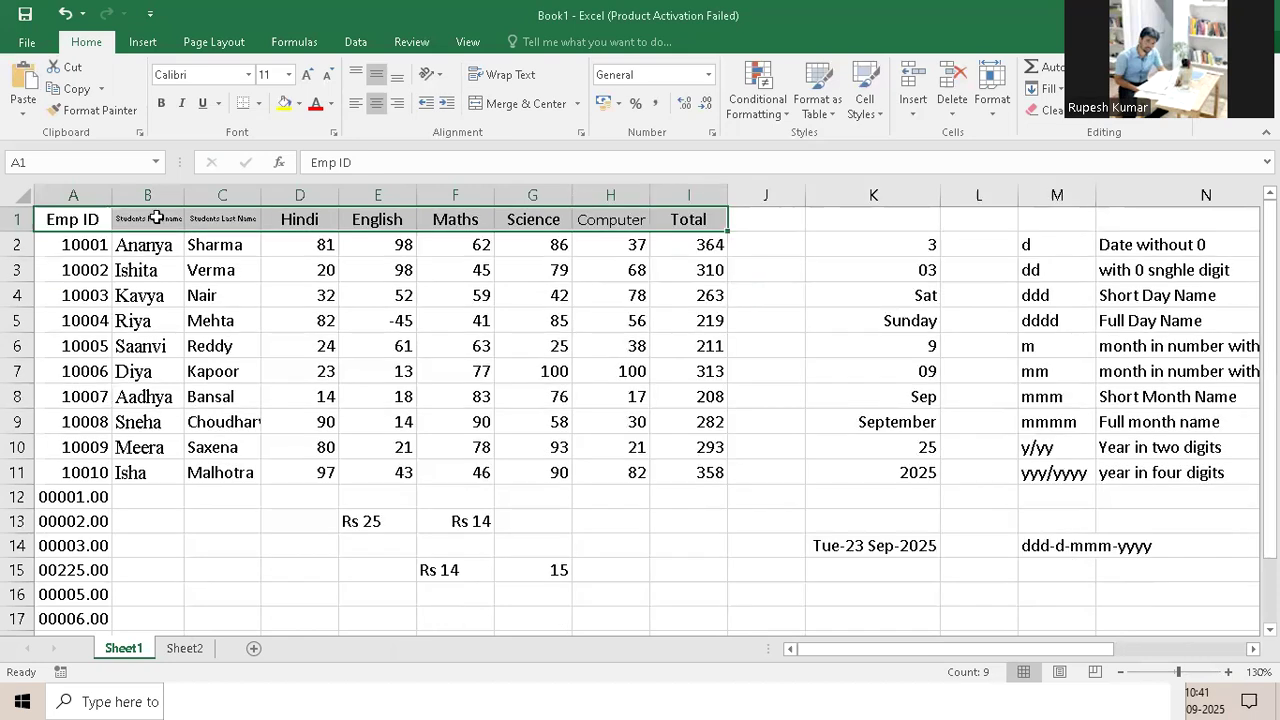
Widen column B until the shrunken "Students First name" heading grows to full size, and undo the last width change
drag(192, 194, 278, 203)
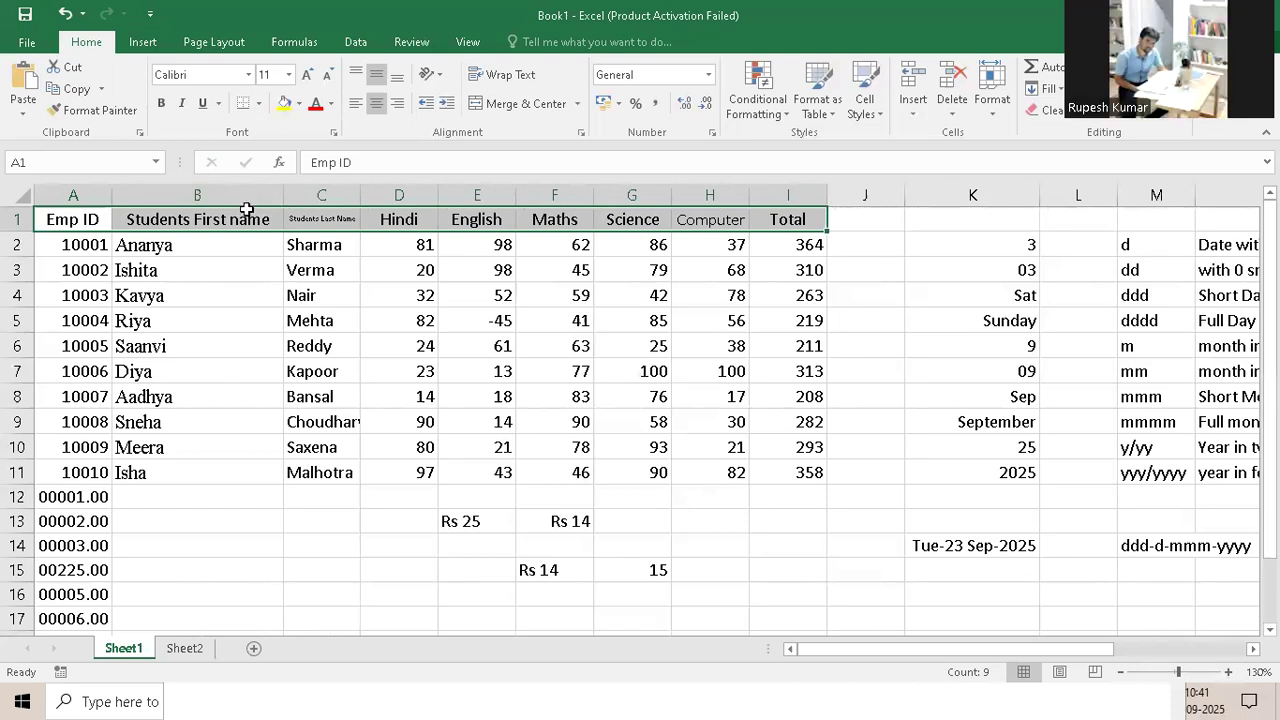
key(ctrl+z)
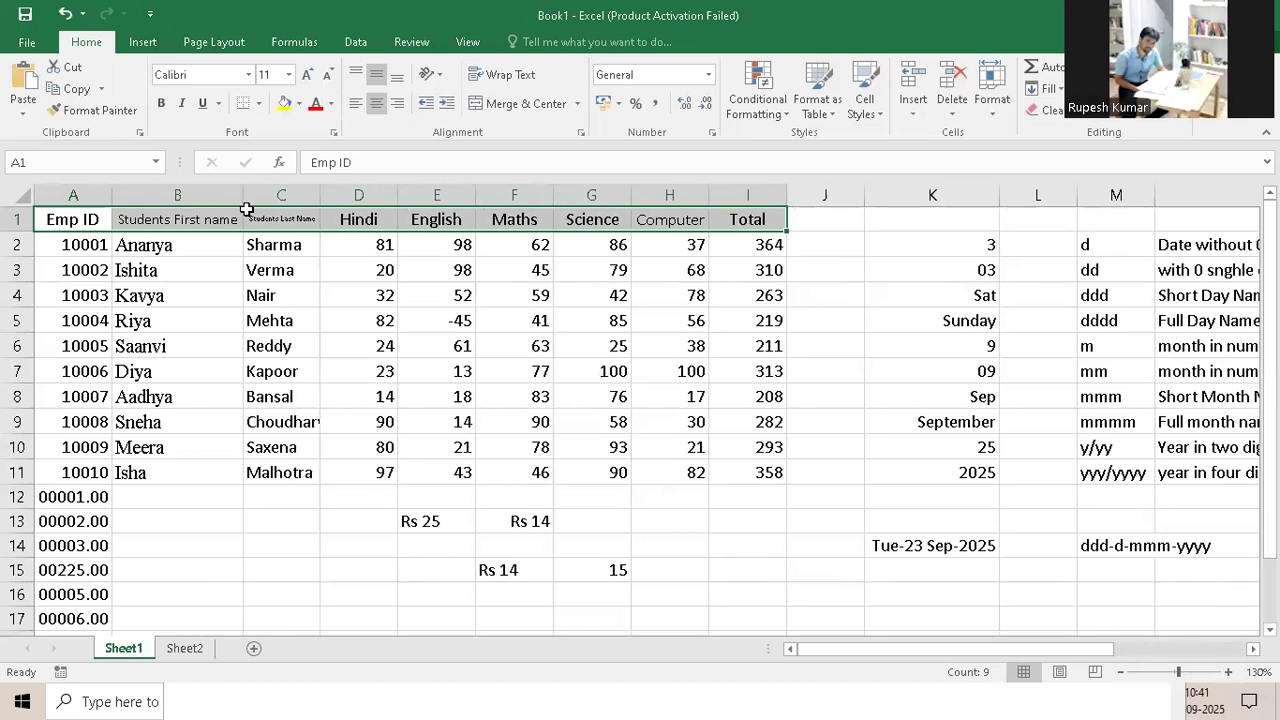